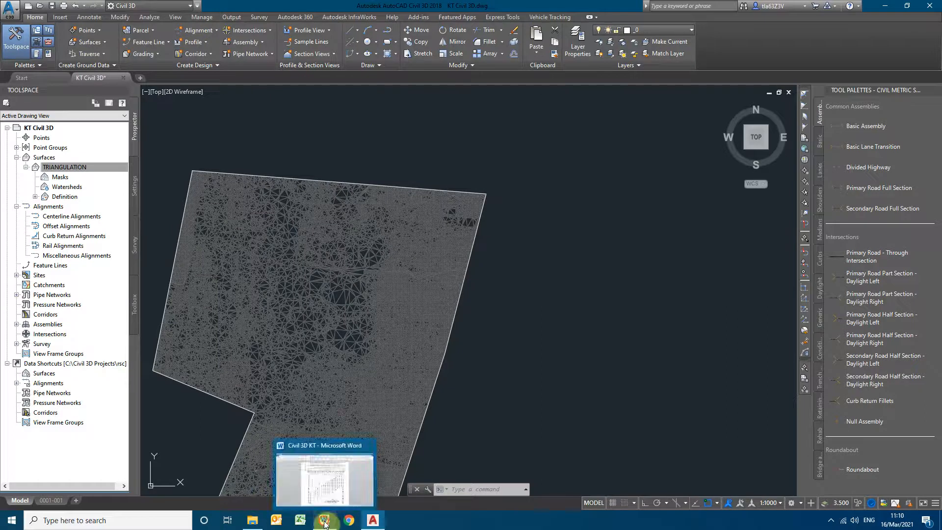
Switch to the Civil 3D KT Word document and review the horizontal and vertical alignment topic in the list.
left_click(325, 524)
scroll(938, 175, "up", 12)
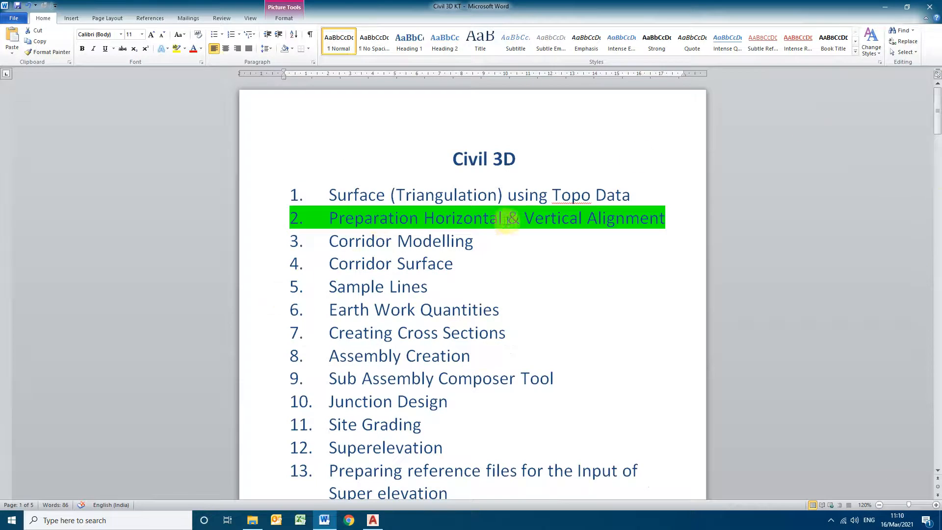
left_click(667, 219)
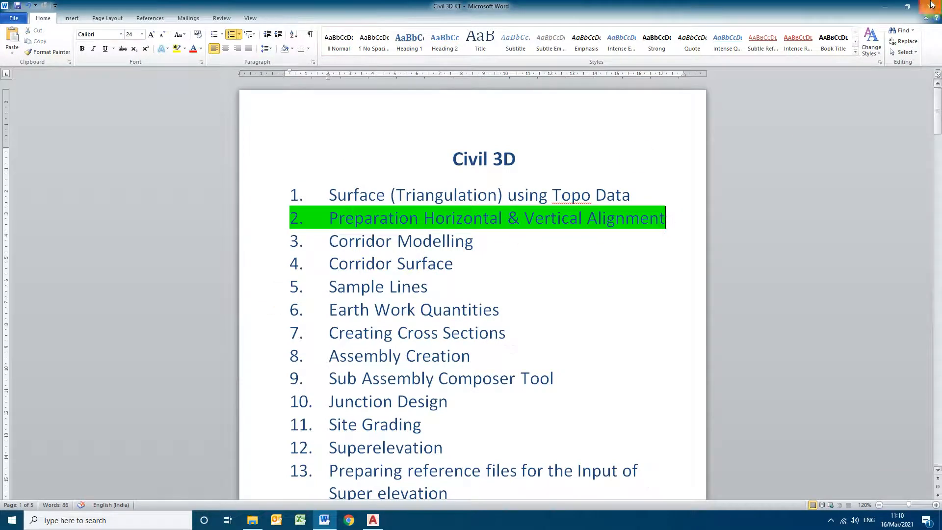
left_click(885, 6)
Edit the TRIANGULATION surface style in Civil 3D to hide the triangles in plan view.
mouse_move(606, 315)
middle_mouse_down()
mouse_move(625, 166)
mouse_move(645, 197)
middle_mouse_up()
scroll(444, 255, "up", 2)
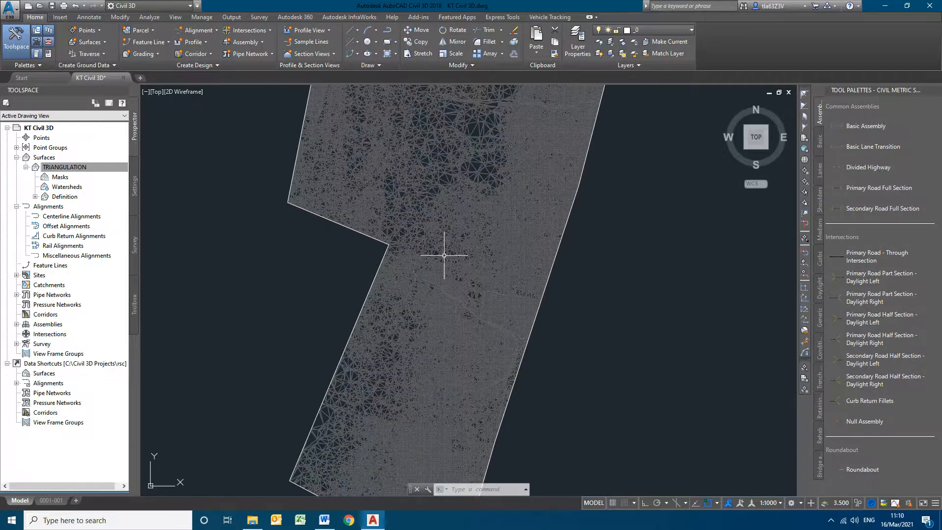
scroll(444, 255, "up", 2)
middle_click_drag(444, 255, 444, 459)
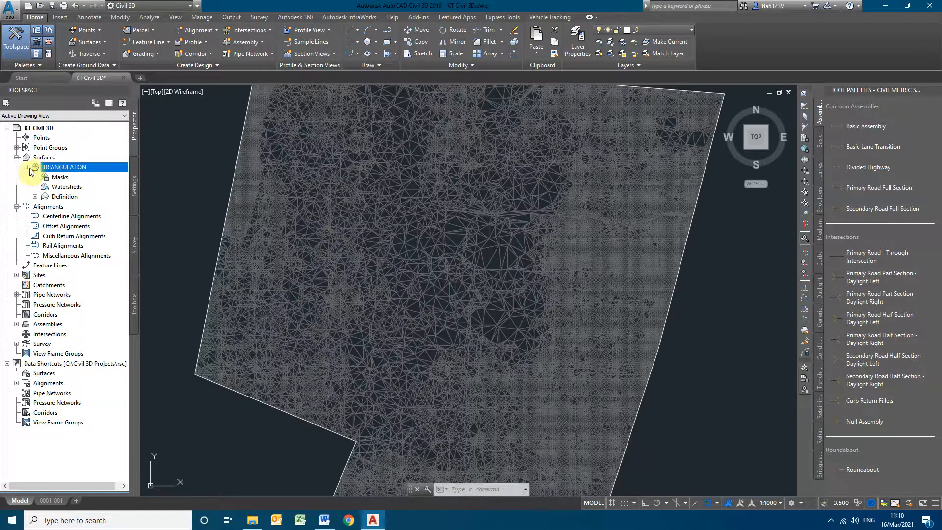
right_click(49, 167)
left_click(90, 177)
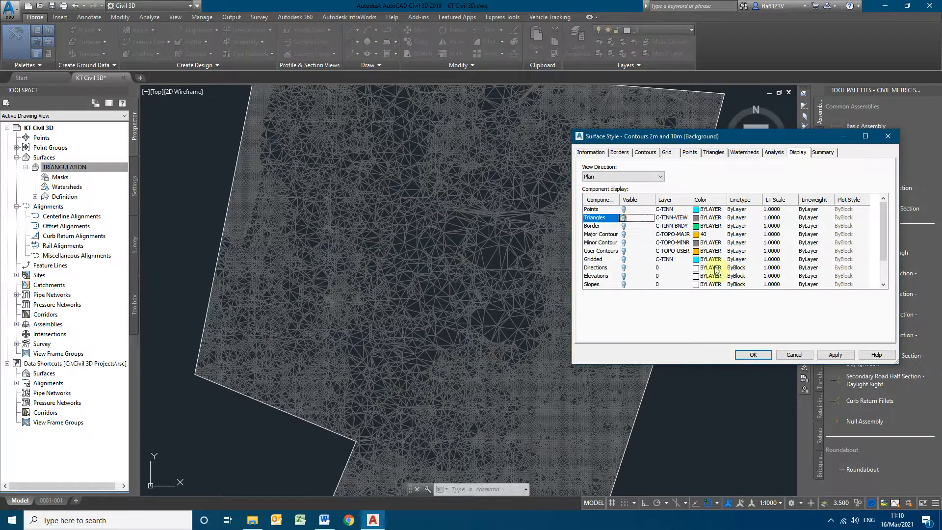
left_click(752, 355)
scroll(394, 310, "down", 4)
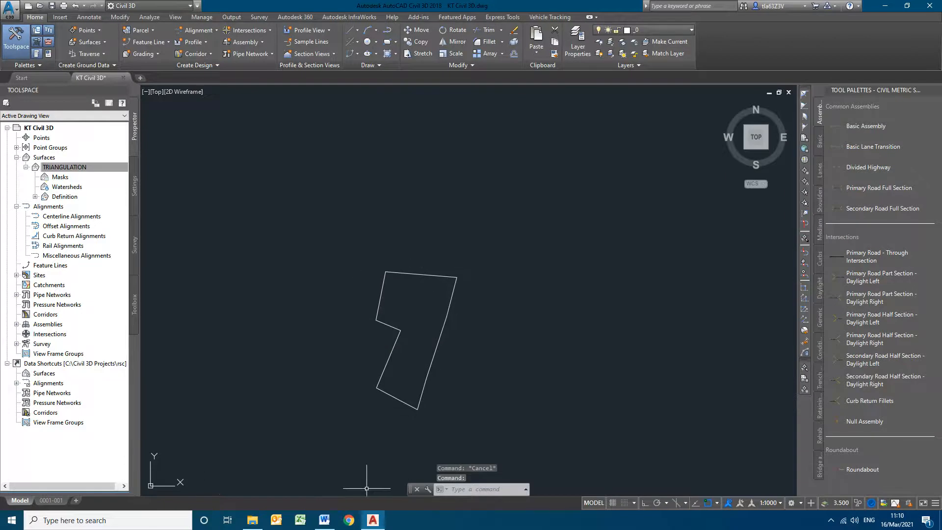
Create a centerline alignment layout named MAJOR ROAD with the Proposed style and the All Labels label set.
left_click(324, 522)
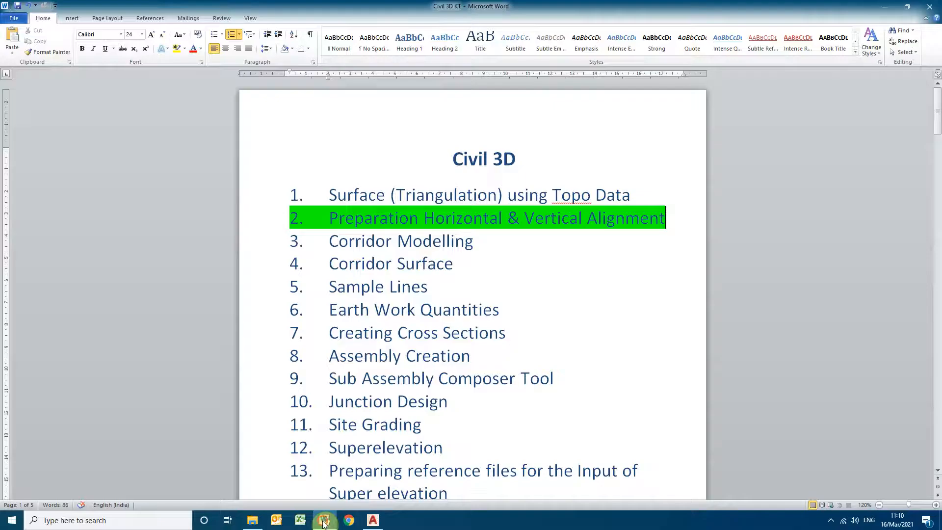
left_click(373, 521)
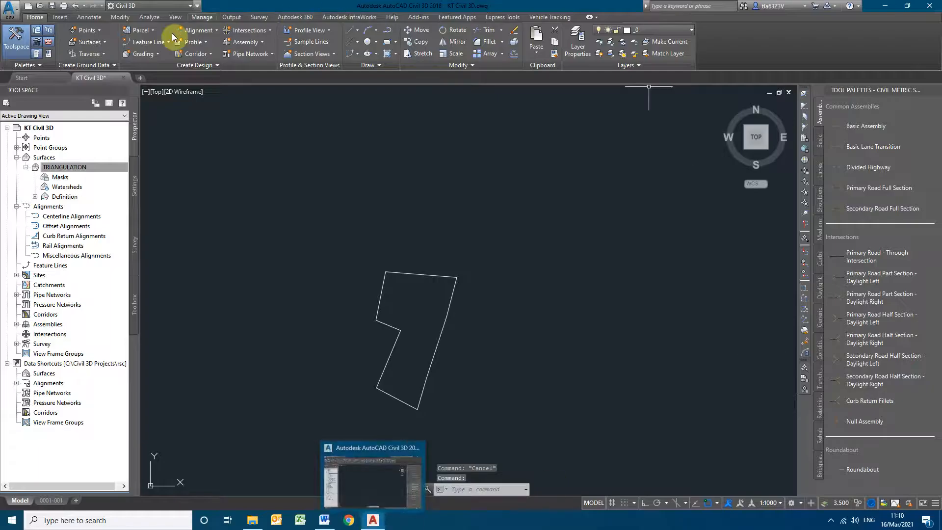
left_click(215, 30)
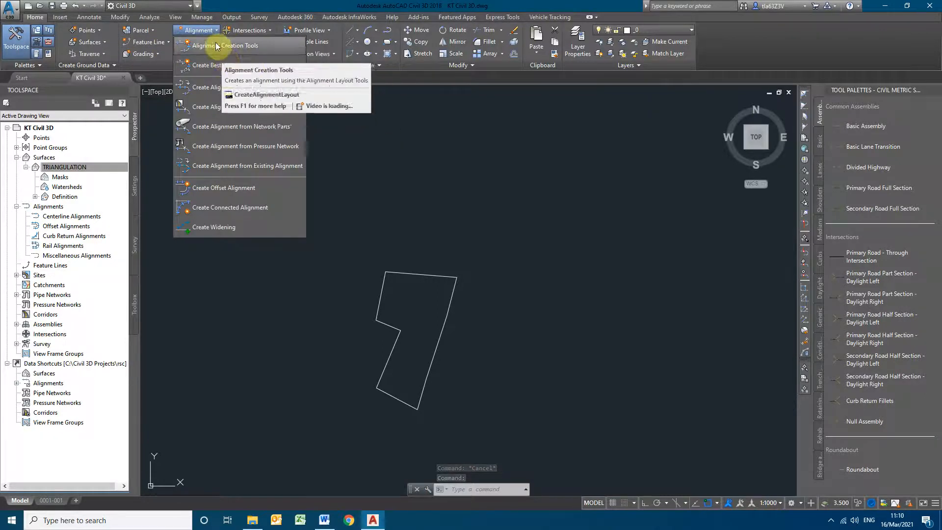
left_click(223, 45)
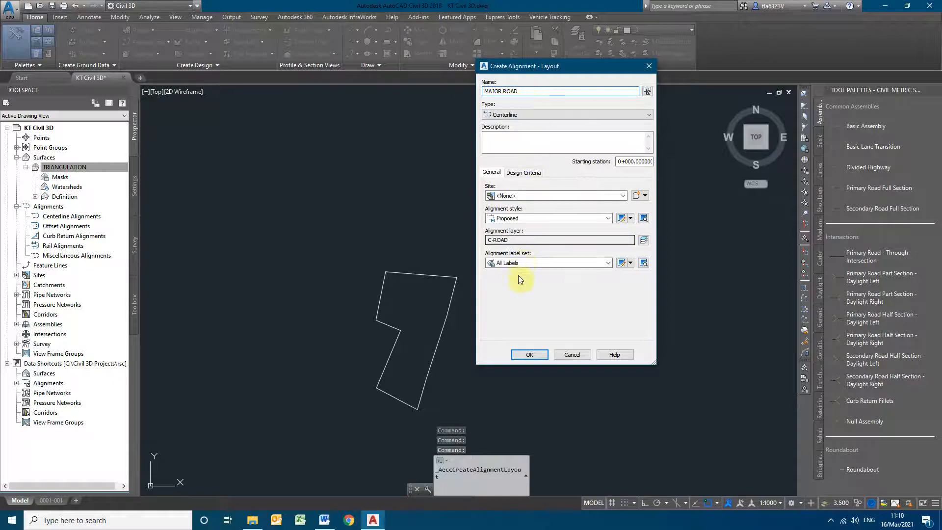
left_click(525, 356)
Set the default curve radius to 500 m in the alignment's curve and spiral settings.
left_click(626, 175)
left_click(653, 206)
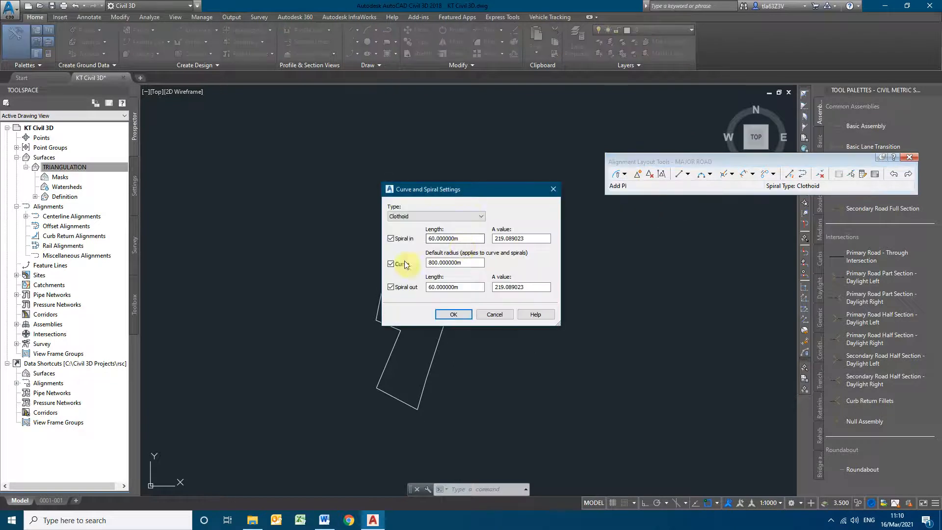
type("500")
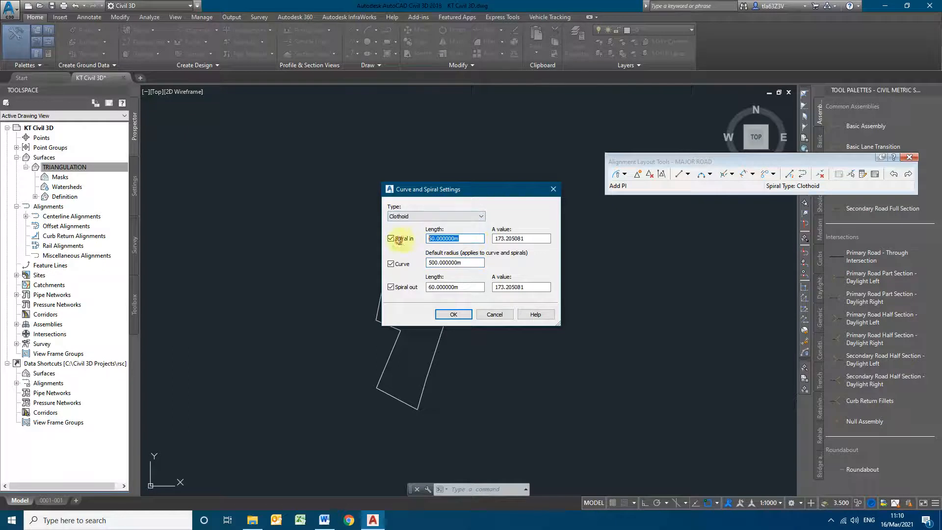
Look up the transition length for the 500 m radius in Word's Table 9 and set the spiral-in and spiral-out lengths to 45 m.
mouse_move(324, 521)
left_click(337, 493)
scroll(585, 361, "down", 15)
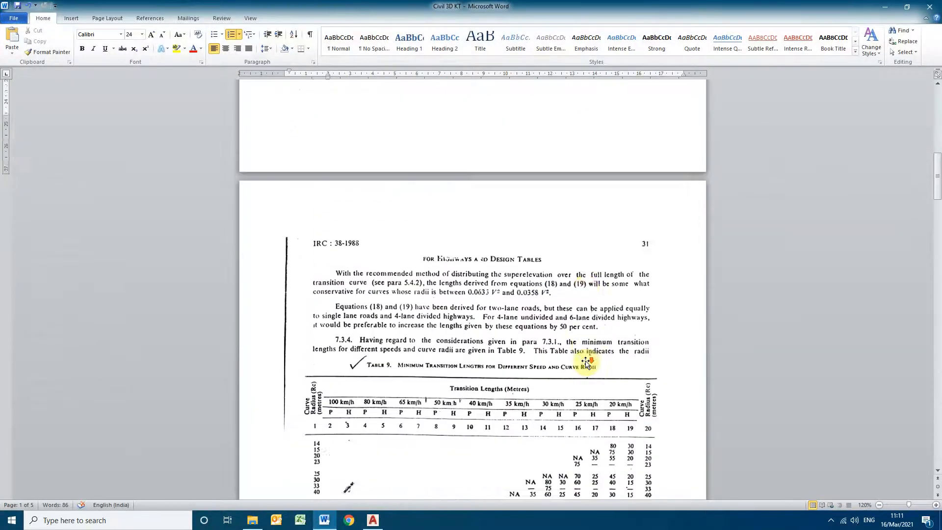
scroll(515, 358, "down", 10)
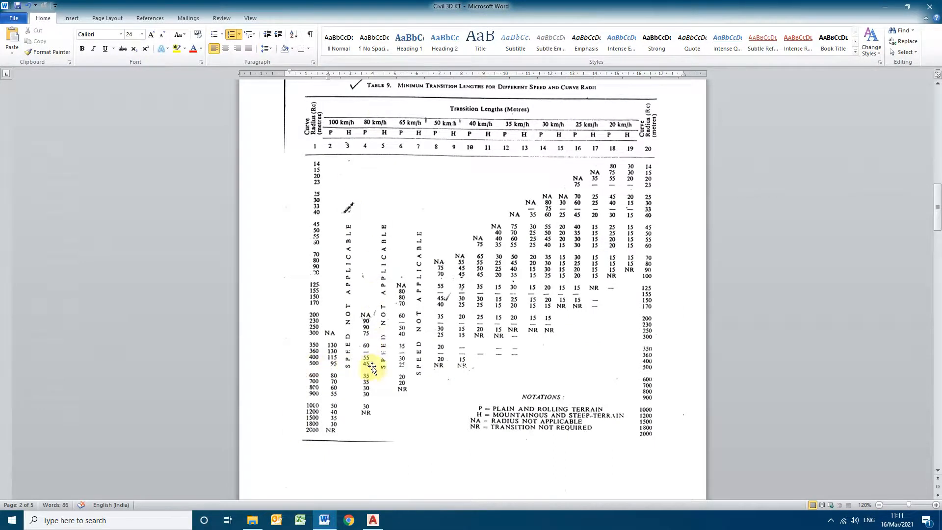
scroll(374, 370, "up", 1)
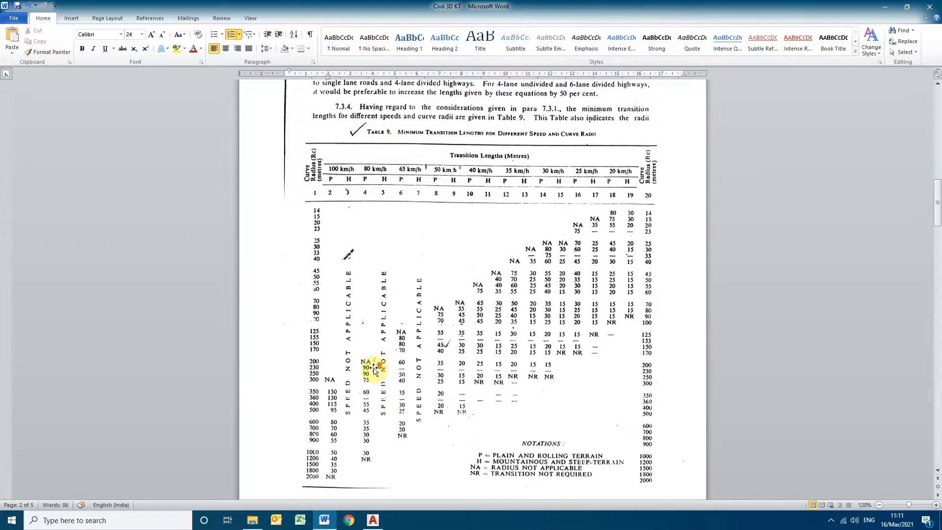
scroll(374, 370, "down", 1)
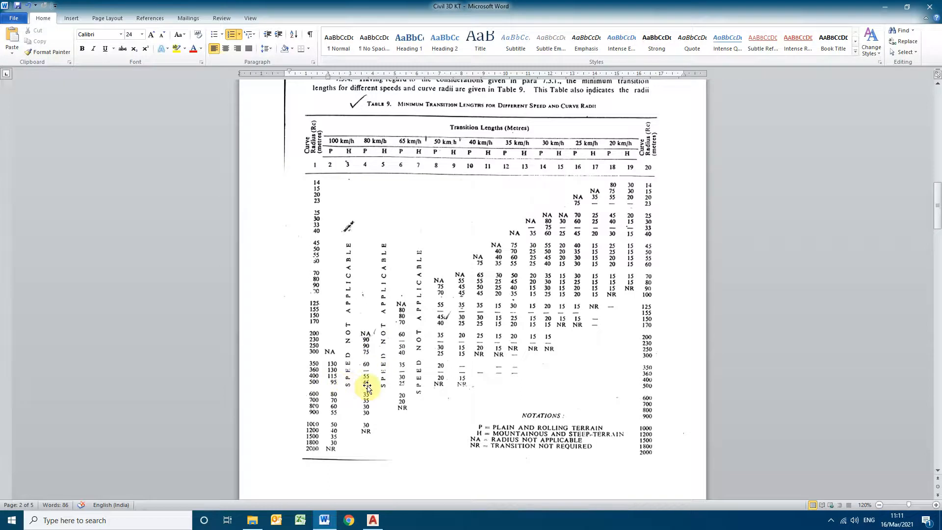
left_click(879, 6)
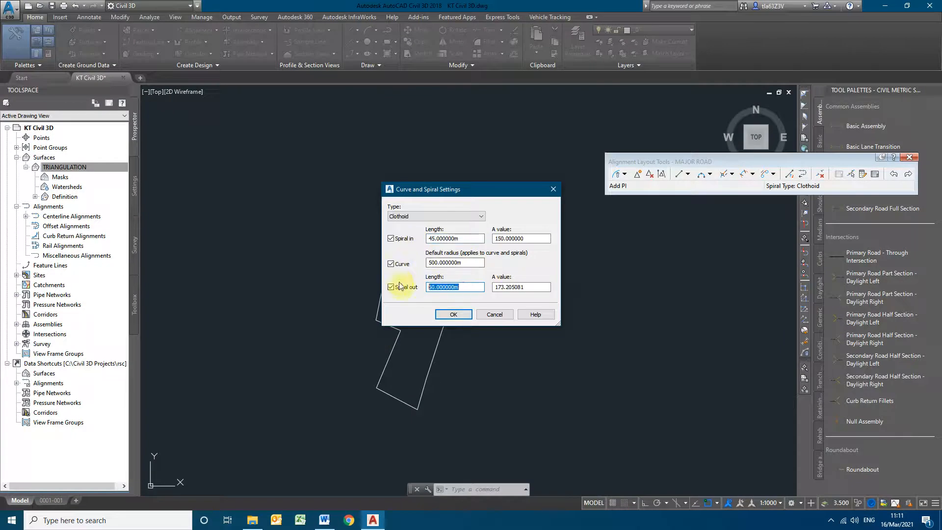
left_click(467, 316)
left_click(625, 173)
left_click(626, 196)
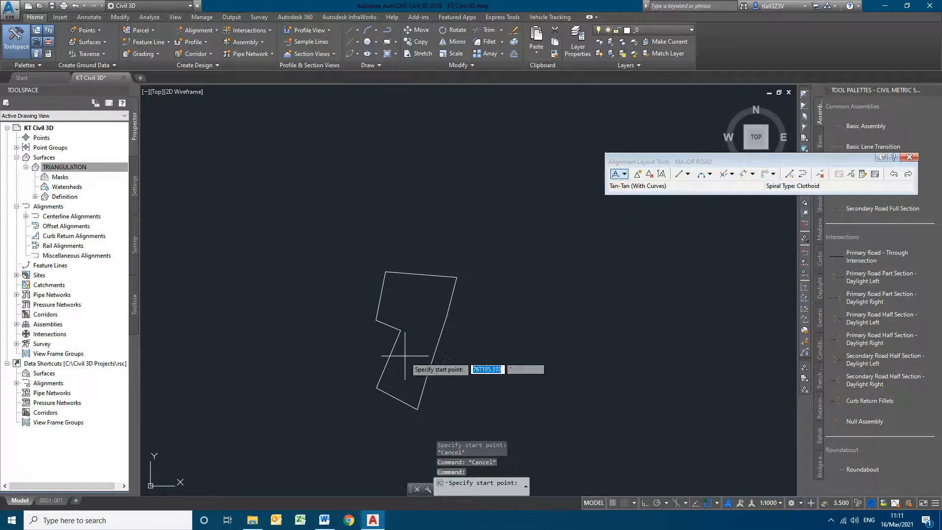
left_click(625, 176)
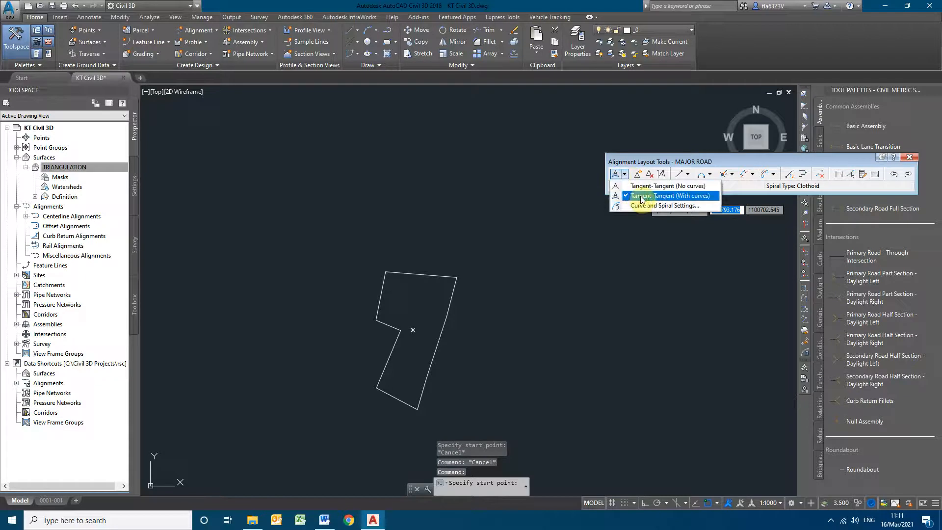
left_click(617, 179)
scroll(413, 366, "up", 4)
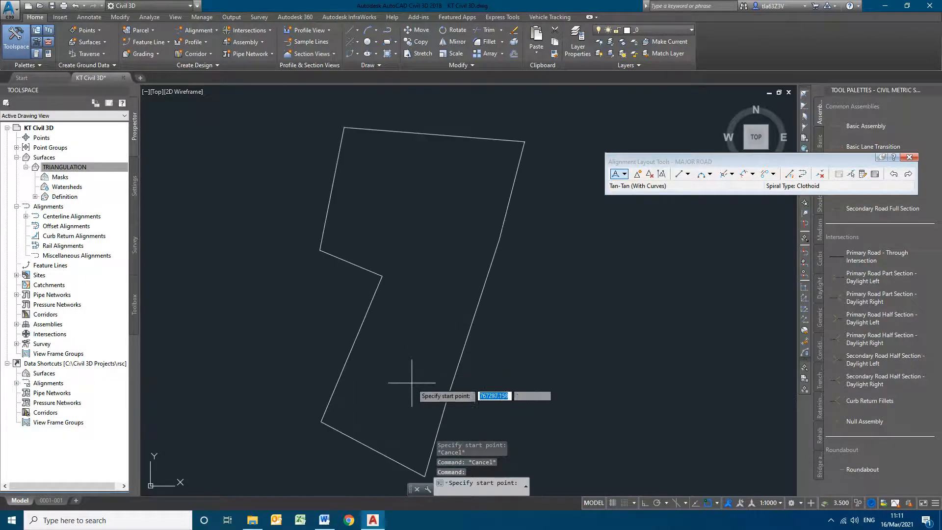
left_click(831, 520)
right_click(821, 501)
left_click(854, 405)
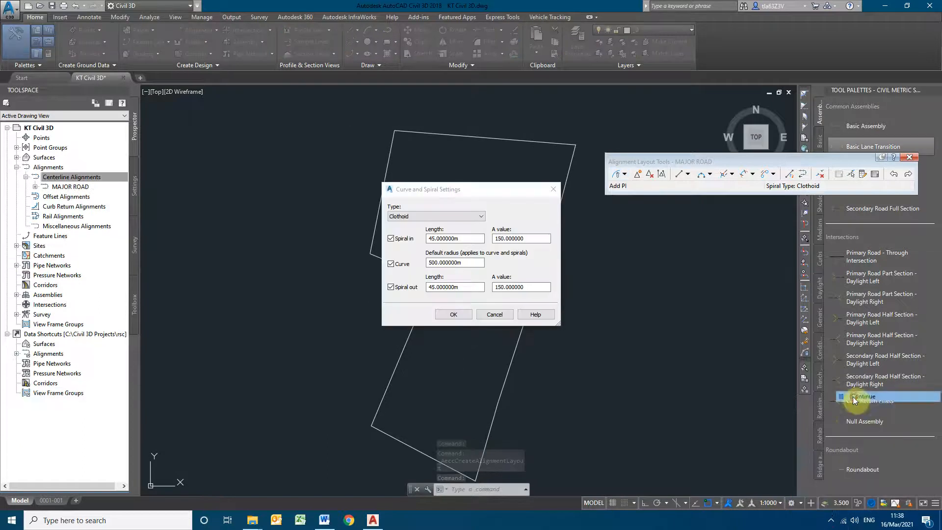
Confirm the curve and spiral settings and draw the MAJOR ROAD alignment through three points inside the surface boundary, using Tangent-Tangent (With curves).
left_click(449, 315)
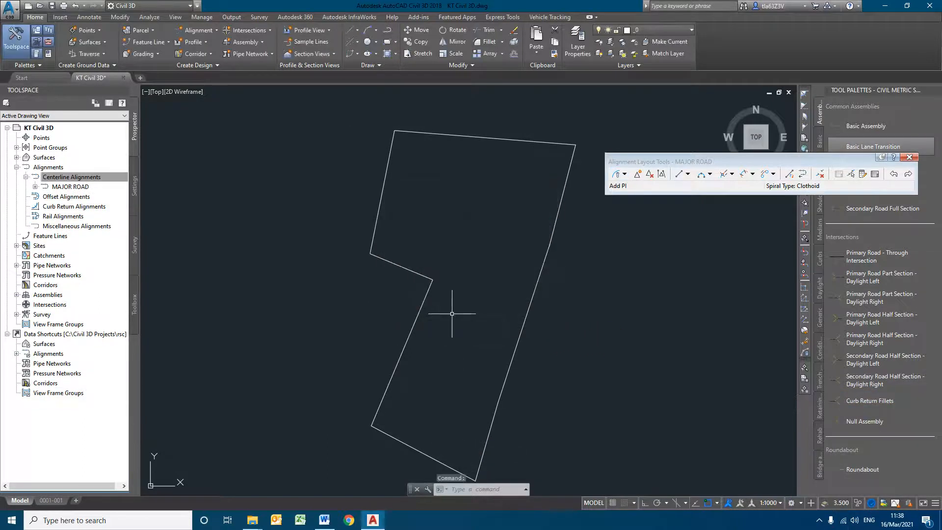
left_click(626, 174)
left_click(638, 198)
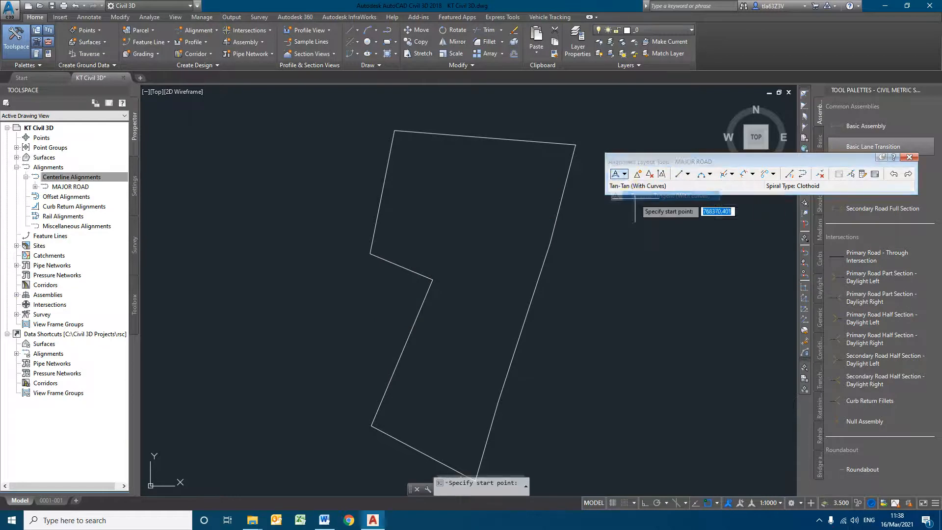
left_click(616, 175)
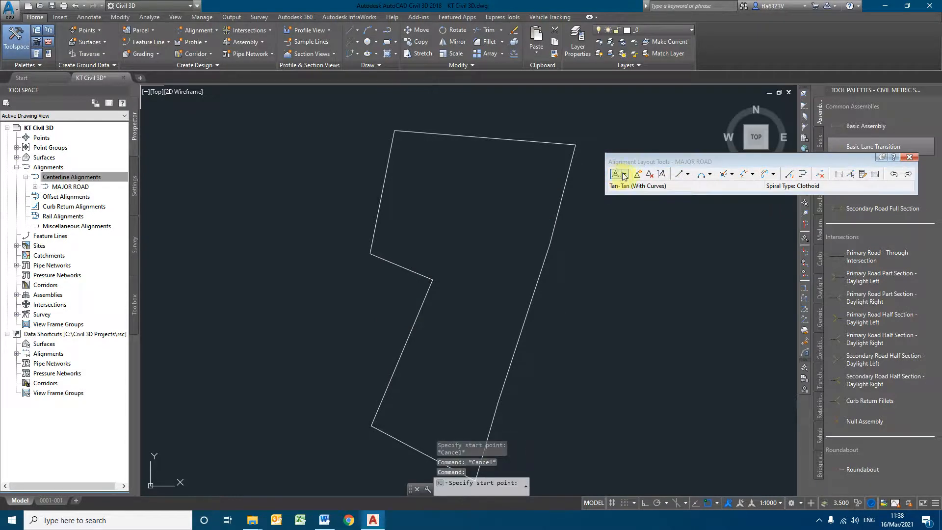
left_click(624, 174)
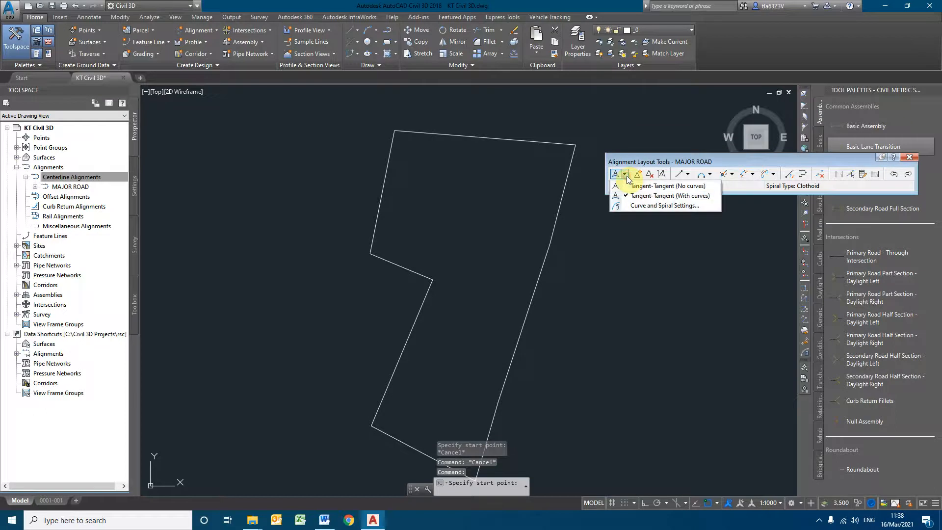
left_click(638, 195)
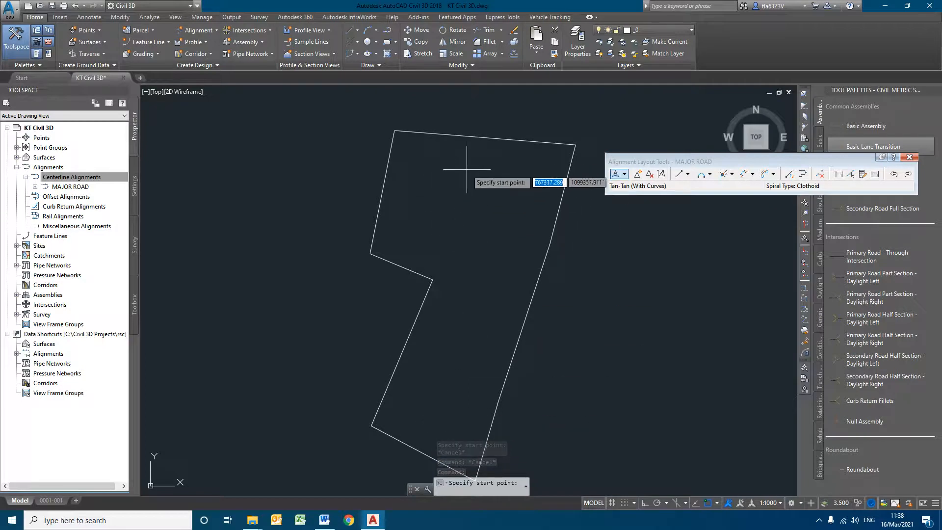
left_click(445, 160)
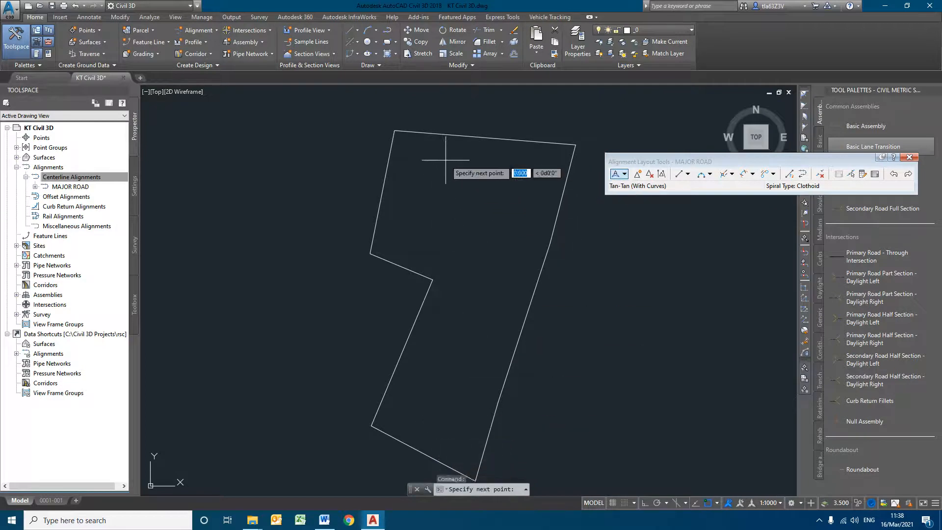
left_click(500, 245)
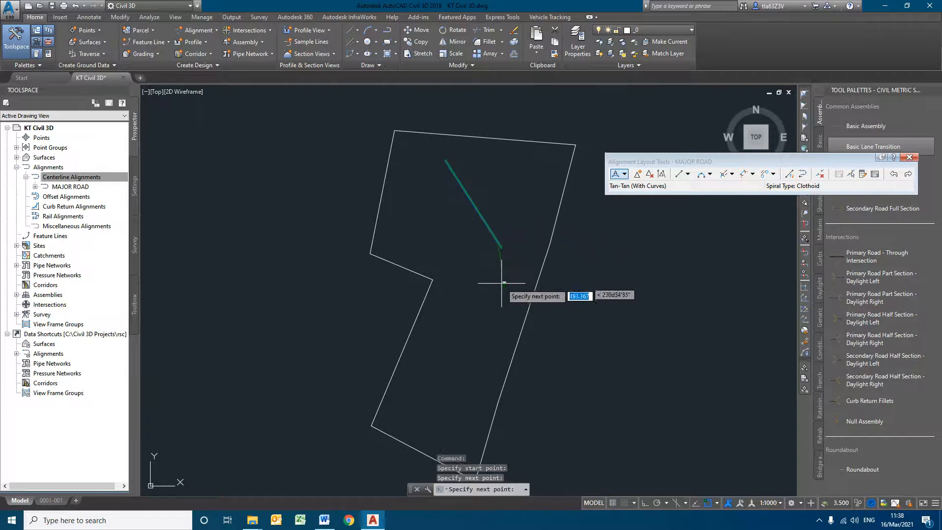
left_click(469, 363)
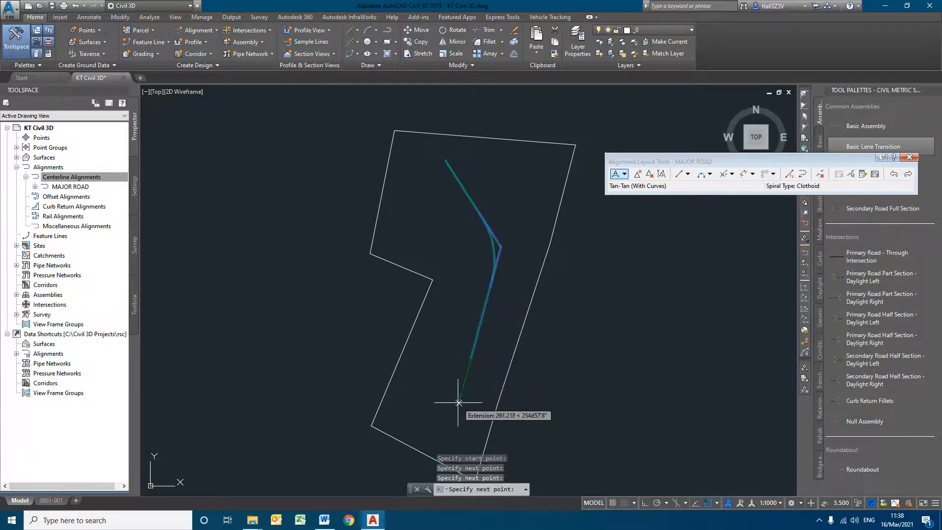
key("Escape")
Examine the MAJOR ROAD alignment's curve, station labels and southern end.
scroll(491, 253, "up", 4)
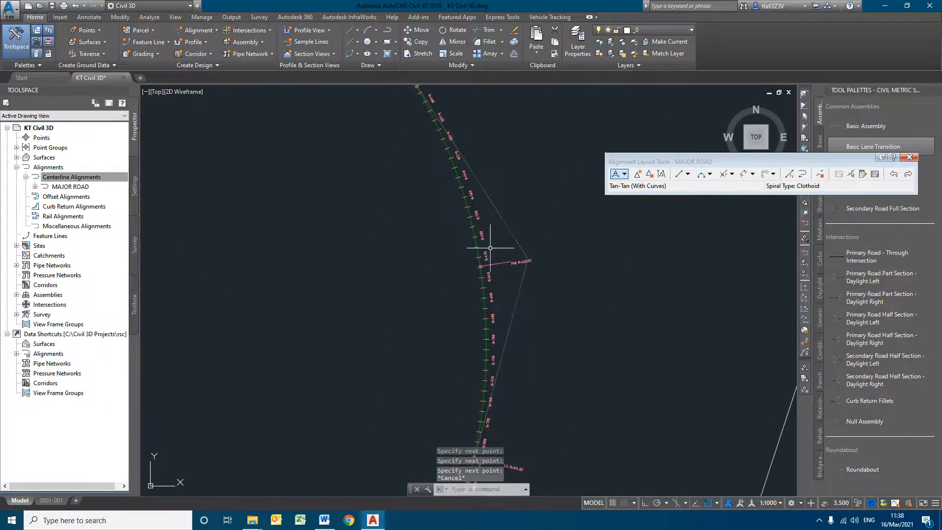
left_click(624, 175)
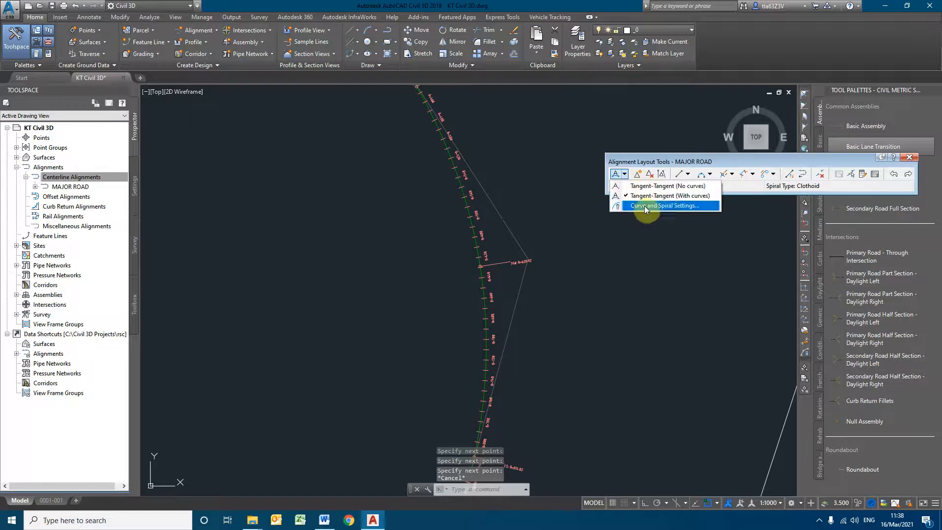
left_click(625, 175)
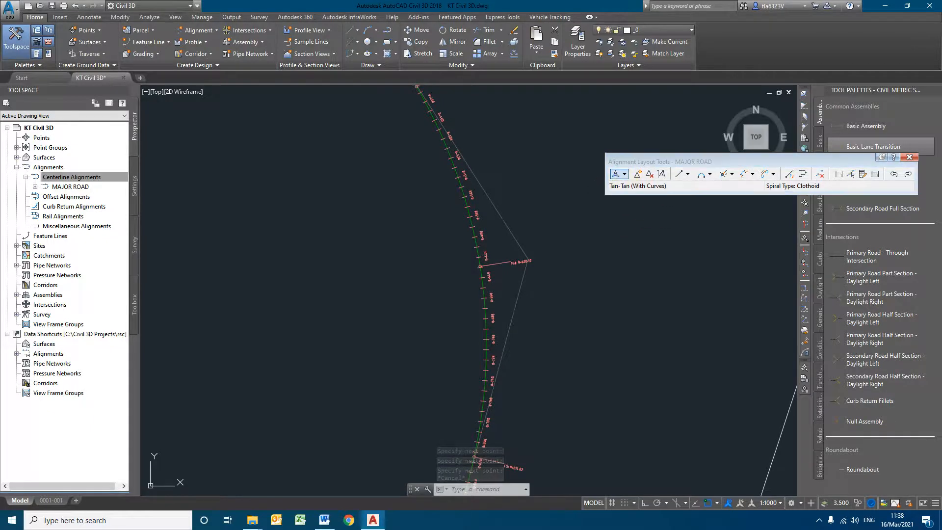
scroll(503, 305, "down", 5)
scroll(483, 273, "up", 5)
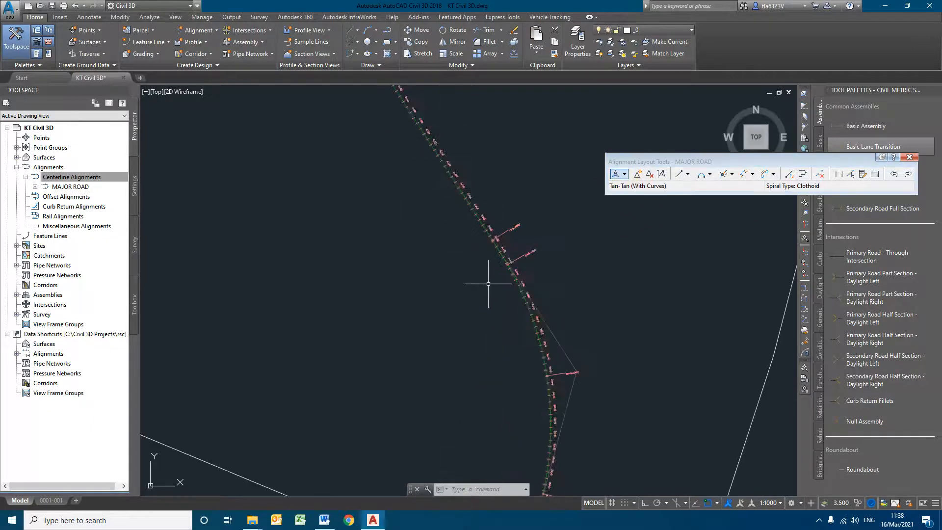
left_click(524, 301)
scroll(467, 319, "down", 5)
scroll(503, 229, "up", 4)
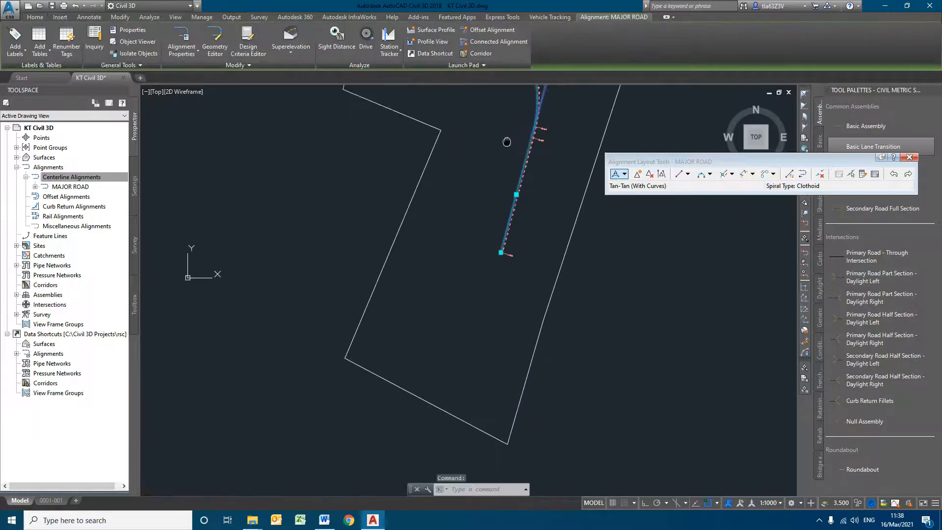
scroll(504, 229, "up", 4)
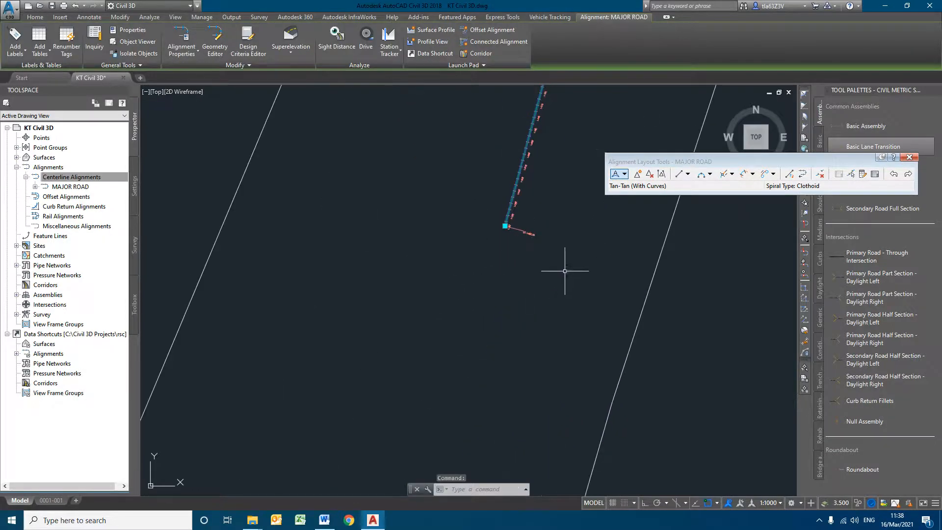
Draw two connected tangents through three points west of the existing curved road, inside the boundary, using Tangent-Tangent (No curves).
key("Escape")
key("Escape")
scroll(539, 305, "down", 5)
scroll(529, 231, "up", 6)
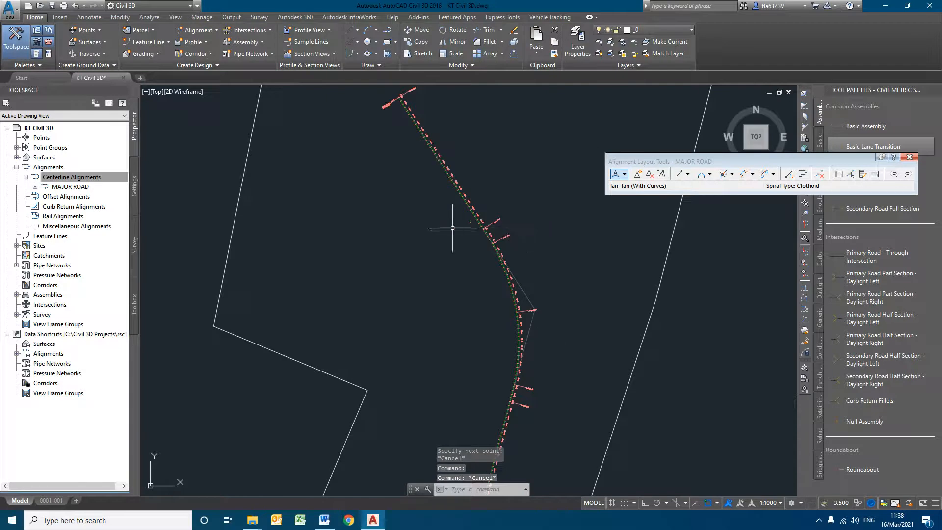
middle_click_drag(510, 229, 631, 284)
left_click(633, 182)
left_click(626, 178)
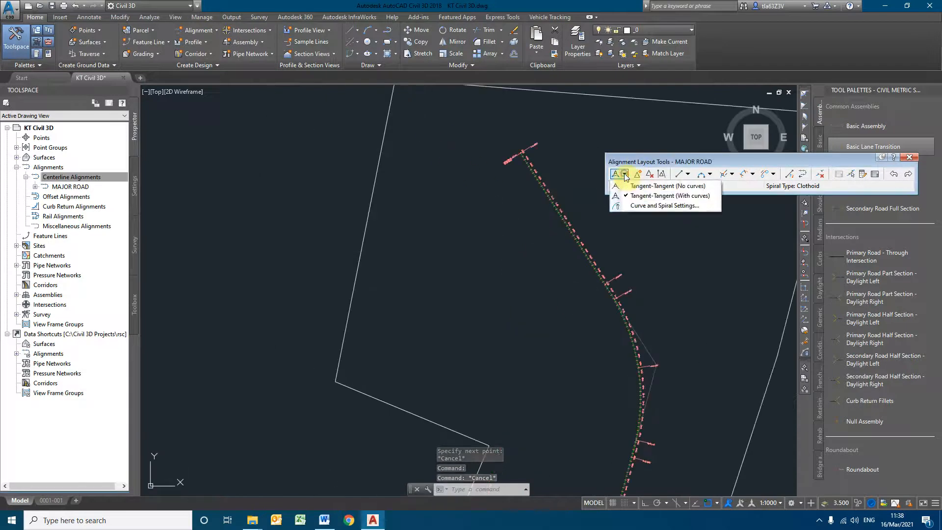
left_click(620, 184)
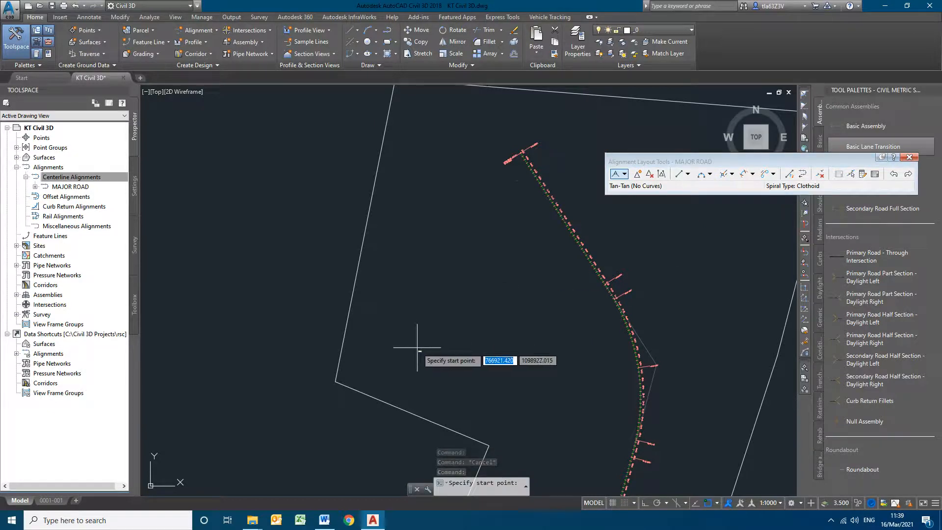
left_click(625, 174)
left_click(644, 190)
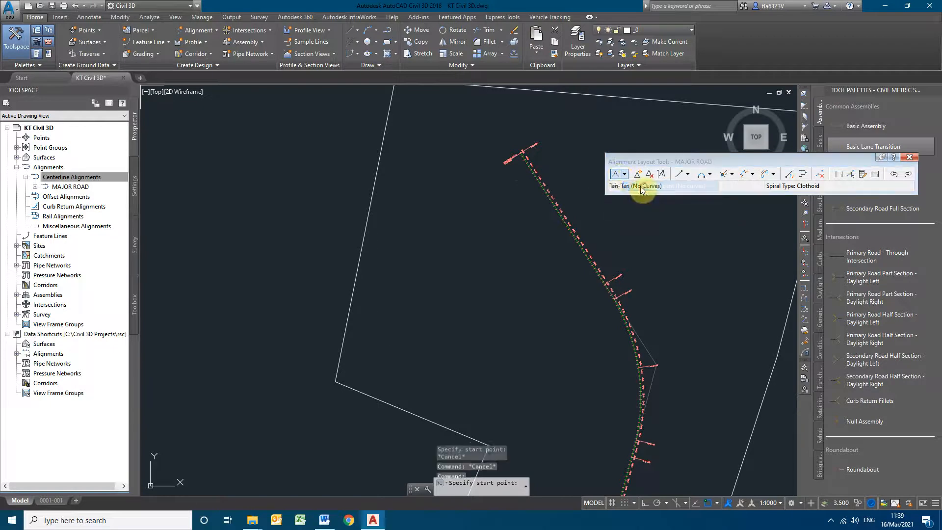
left_click(401, 374)
left_click(432, 234)
left_click(533, 253)
key("Escape")
Add a Free Curve Fillet (Between two entities, radius) between the two new tangents, with a solution angle less than 180 and a 50 m radius.
scroll(427, 233, "up", 6)
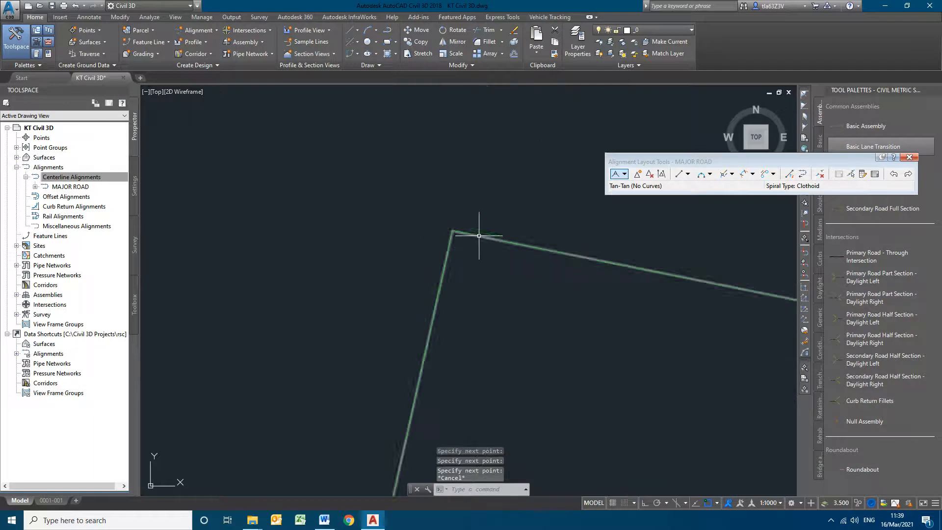
left_click(449, 257)
scroll(407, 291, "down", 3)
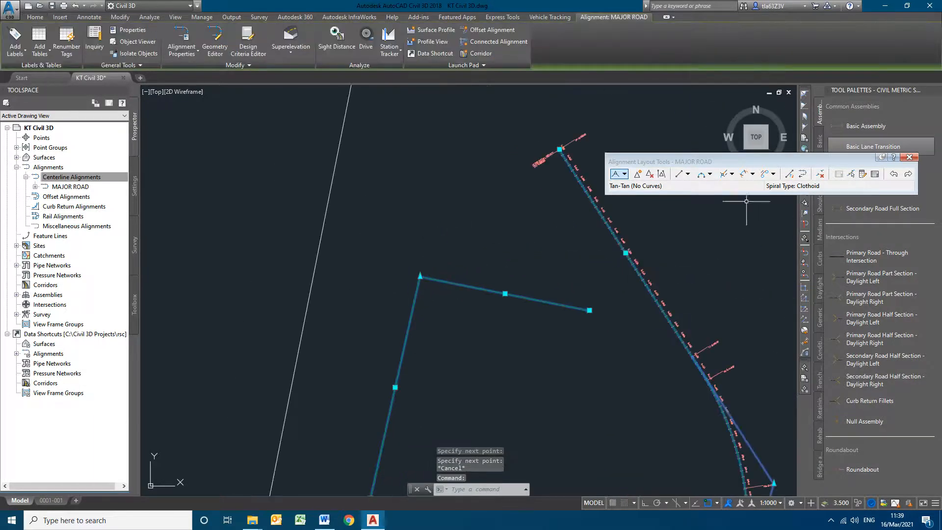
left_click(710, 173)
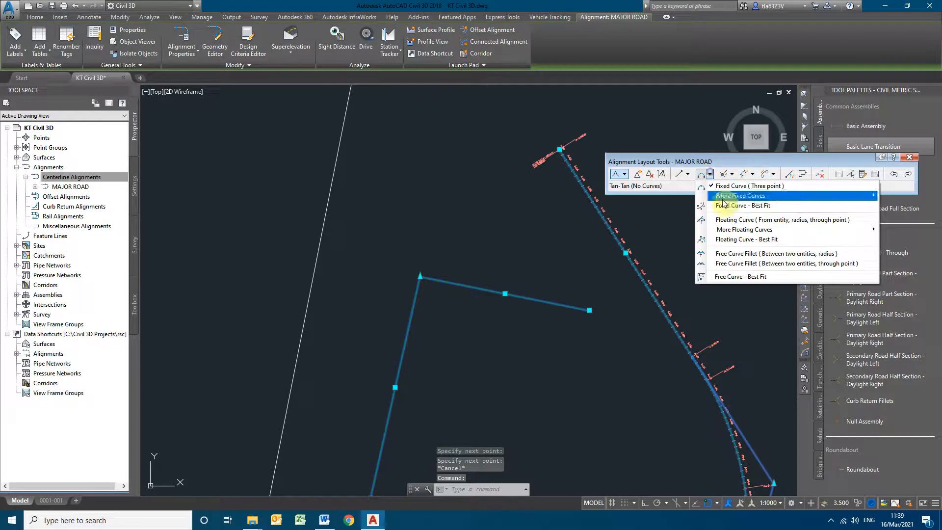
left_click(727, 254)
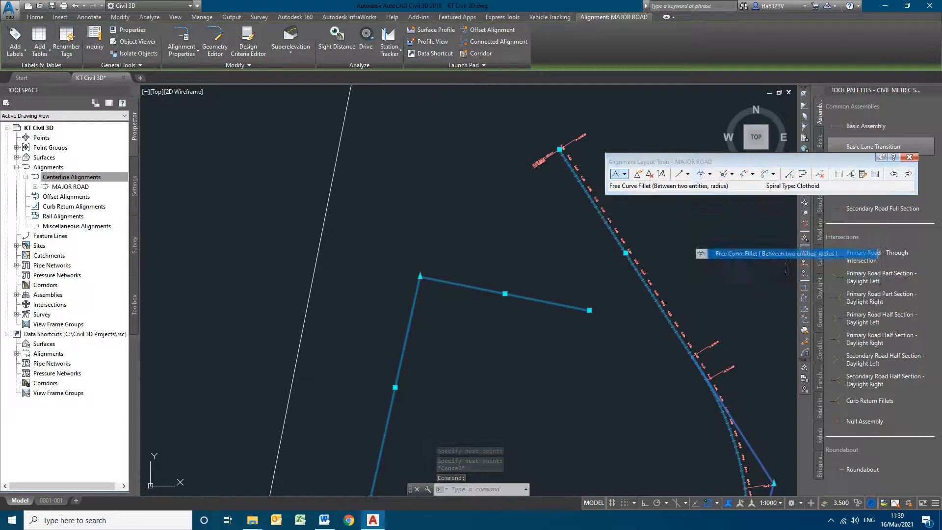
left_click(414, 313)
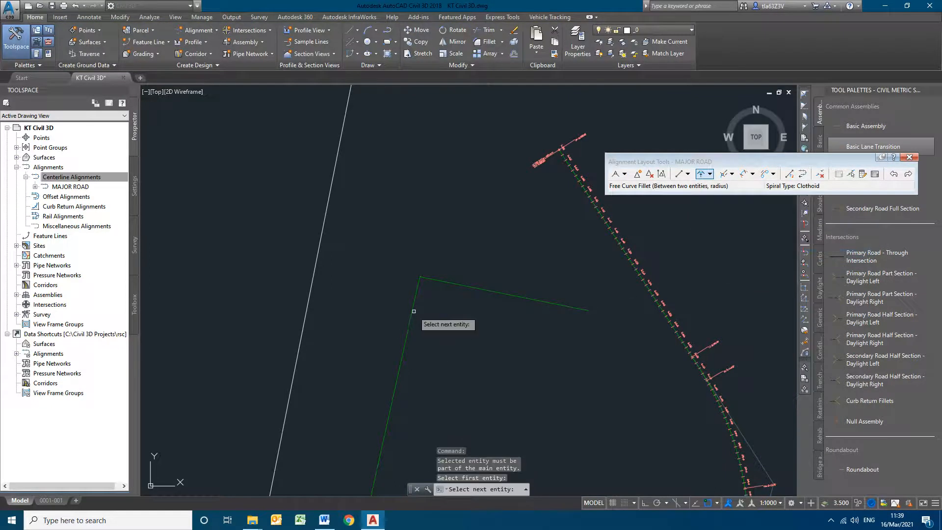
left_click(459, 283)
left_click(491, 320)
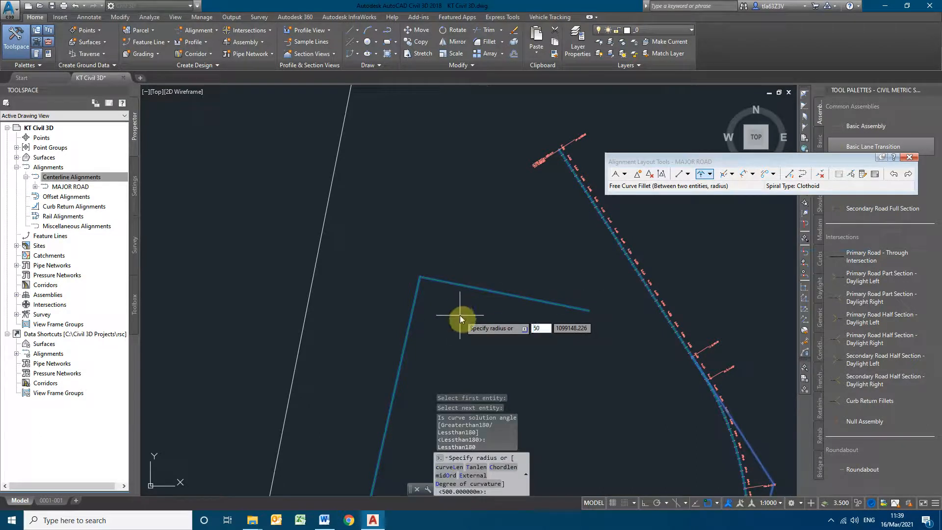
type("50")
key("Return")
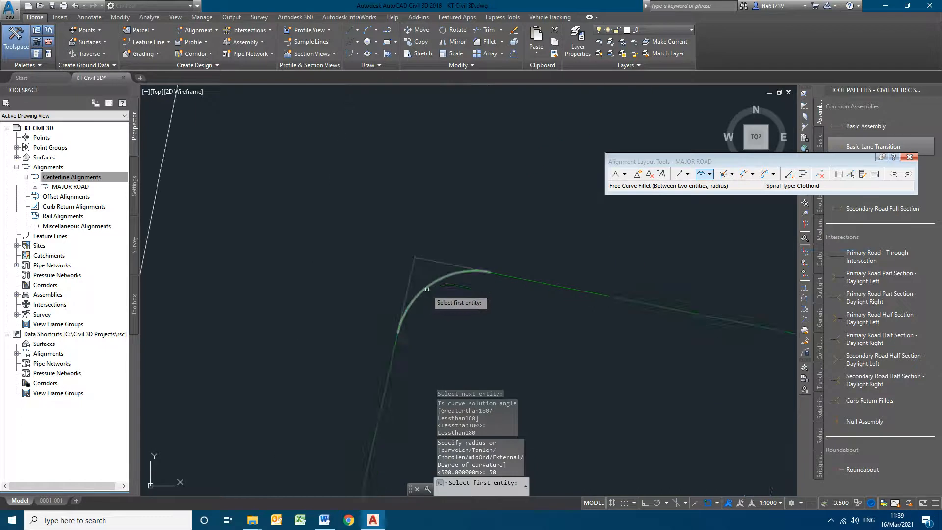
key("Escape")
Examine the new fillet curve and its tangent points at the corner west of the main road.
left_click(434, 284)
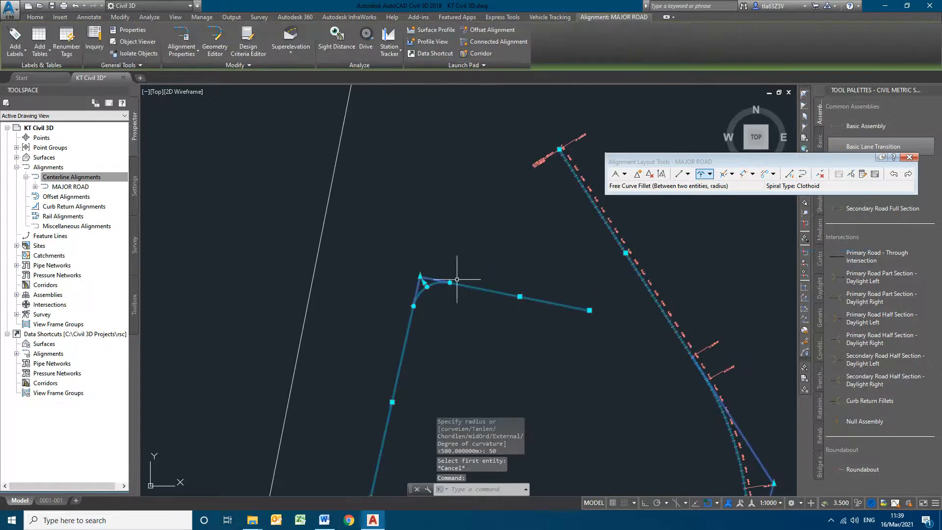
scroll(421, 284, "up", 5)
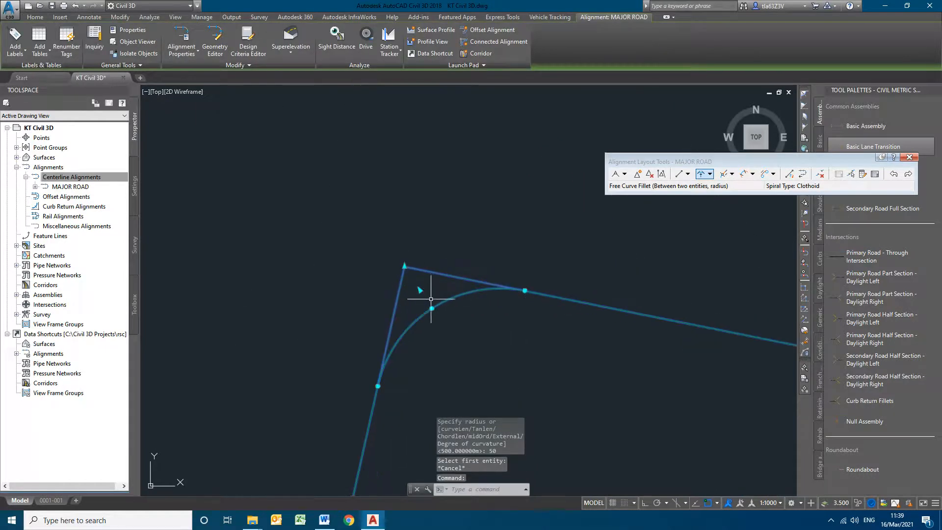
key("Escape")
scroll(467, 307, "down", 4)
scroll(466, 308, "up", 6)
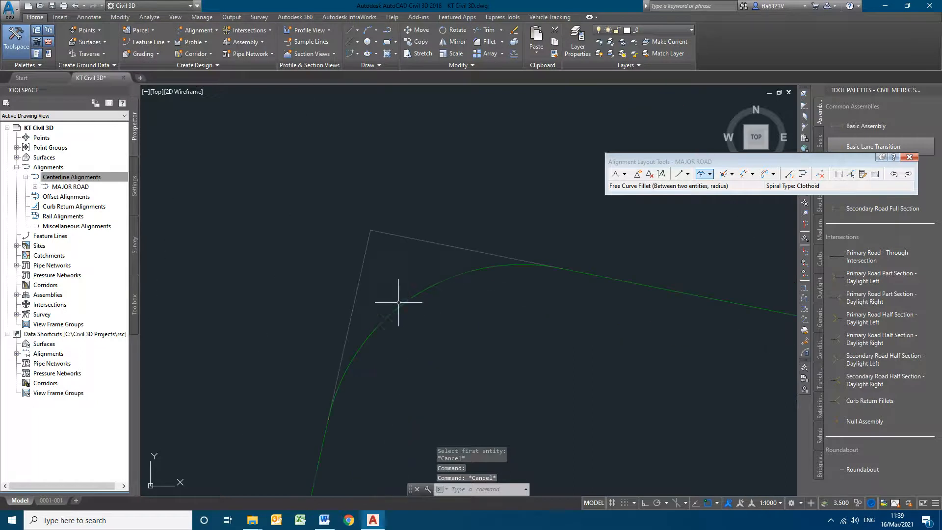
scroll(412, 281, "down", 5)
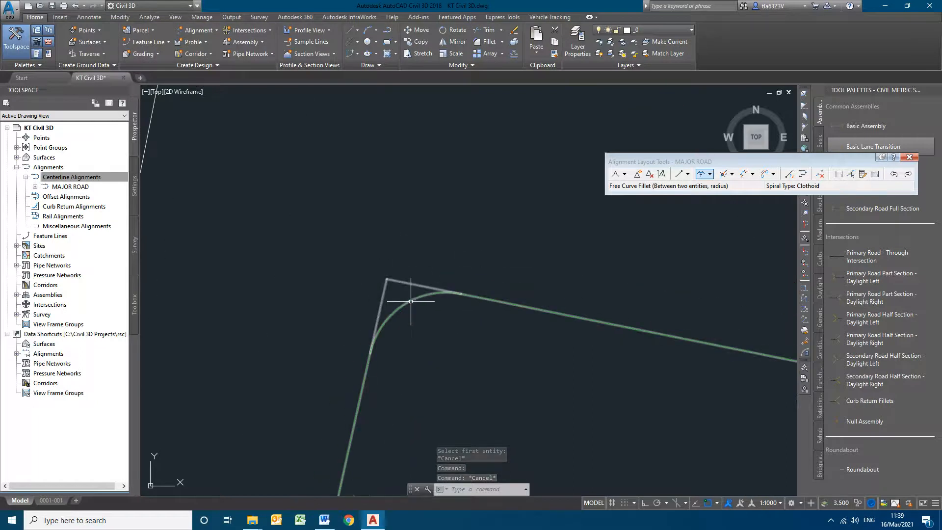
scroll(487, 326, "down", 3)
scroll(522, 295, "up", 4)
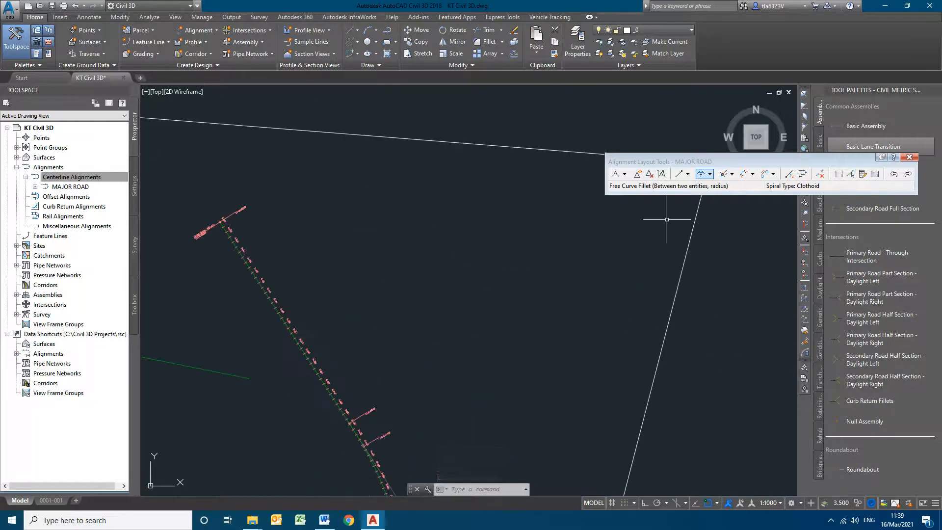
Draw another two connected tangents near the surface boundary's southwest corner, using Tangent-Tangent (No curves).
left_click(754, 174)
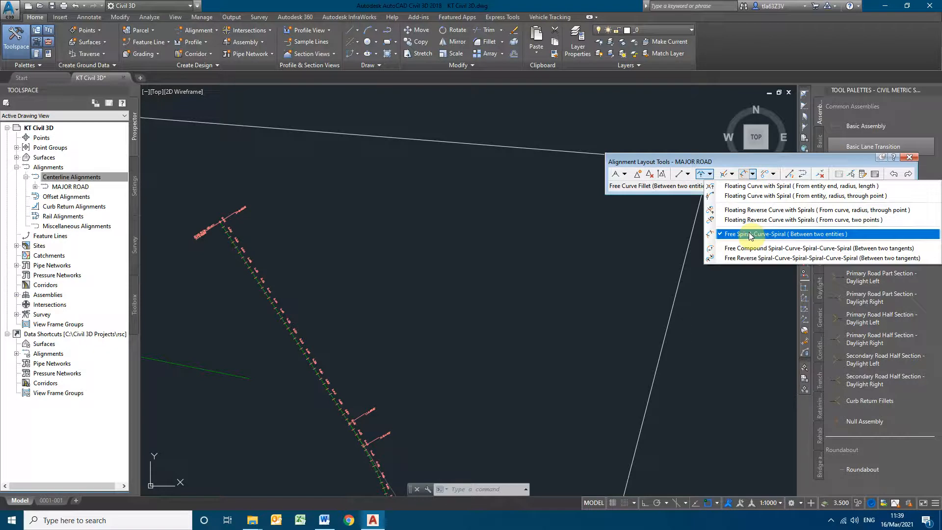
left_click(534, 288)
left_click(626, 175)
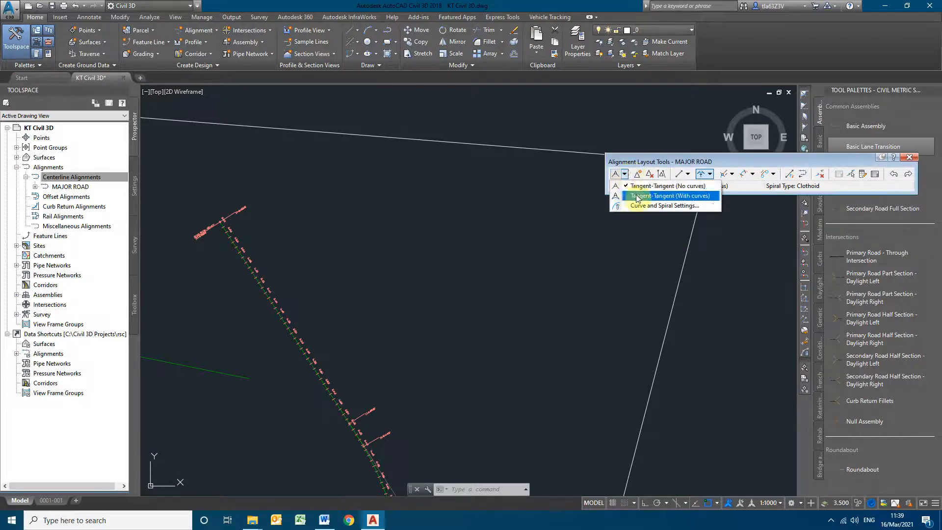
left_click(652, 186)
scroll(605, 268, "down", 5)
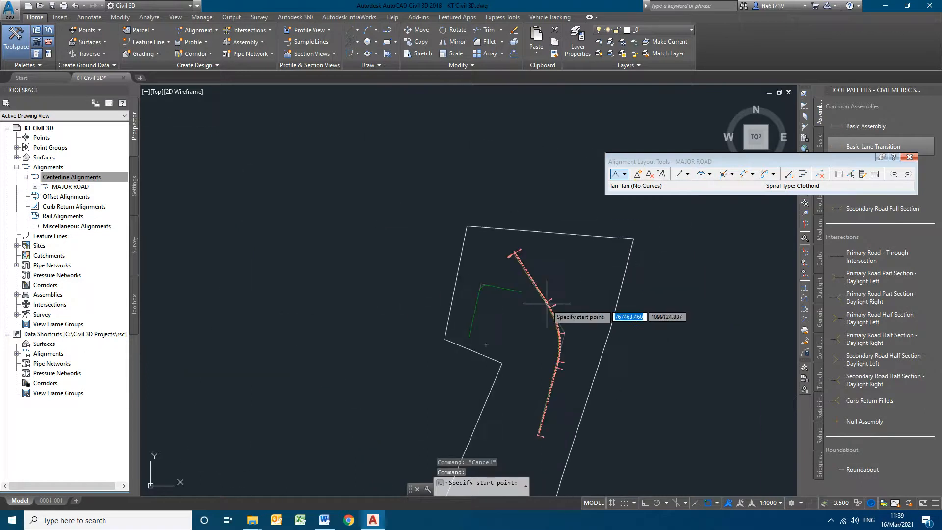
middle_click_drag(567, 333, 559, 171)
scroll(471, 309, "up", 4)
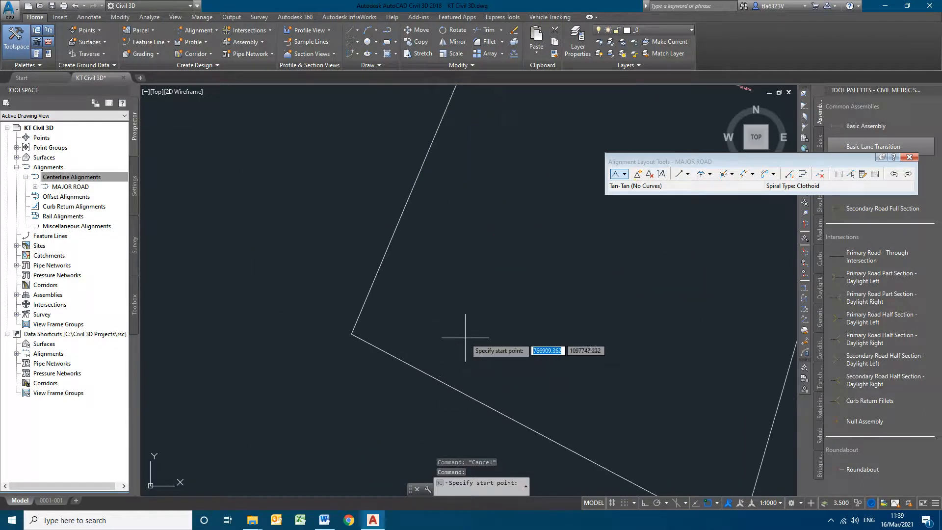
left_click(446, 353)
left_click(516, 182)
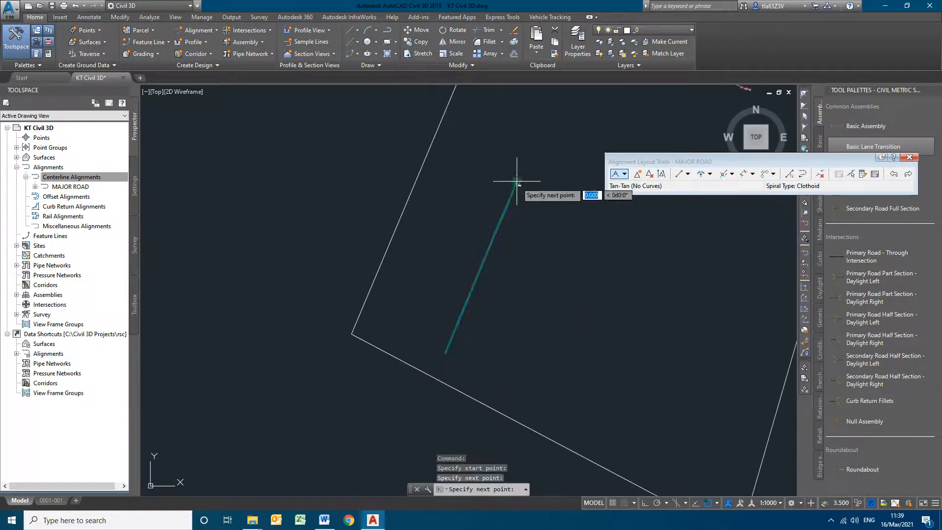
left_click(678, 248)
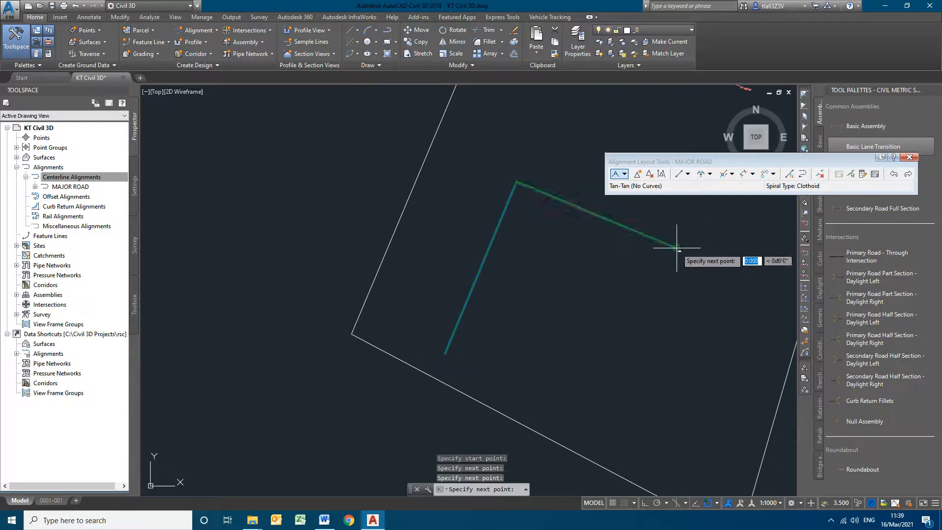
key("Escape")
Start a Free Spiral-Curve-Spiral (Between two entities) between the southern tangents, with a solution angle less than 180 and a 100 m radius.
scroll(515, 189, "up", 2)
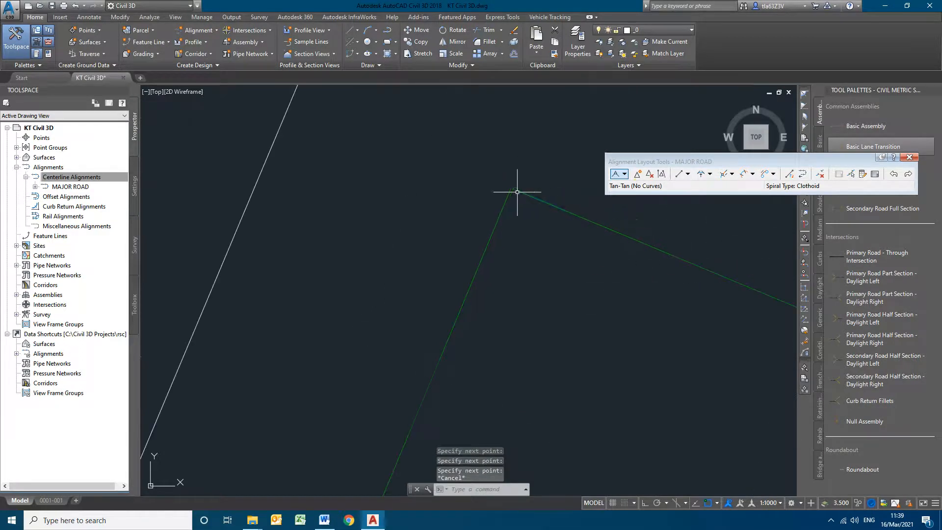
left_click(518, 192)
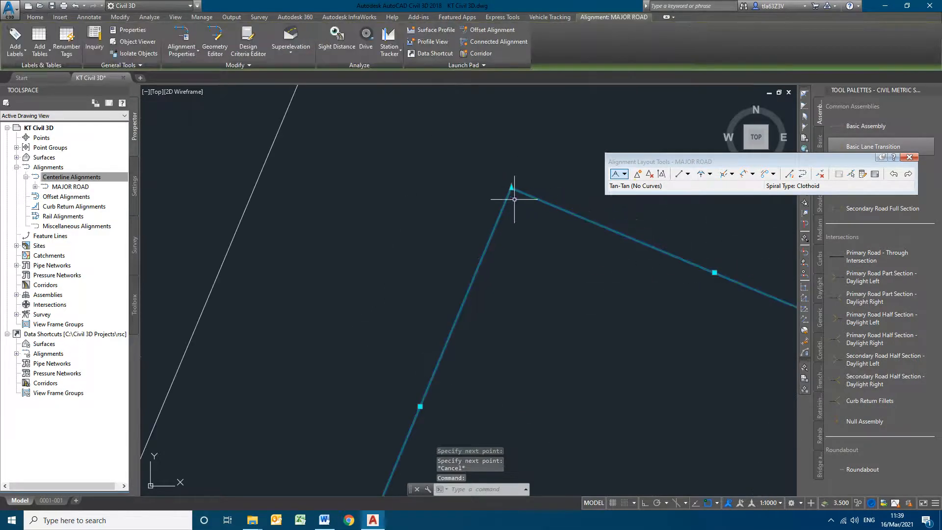
left_click(753, 175)
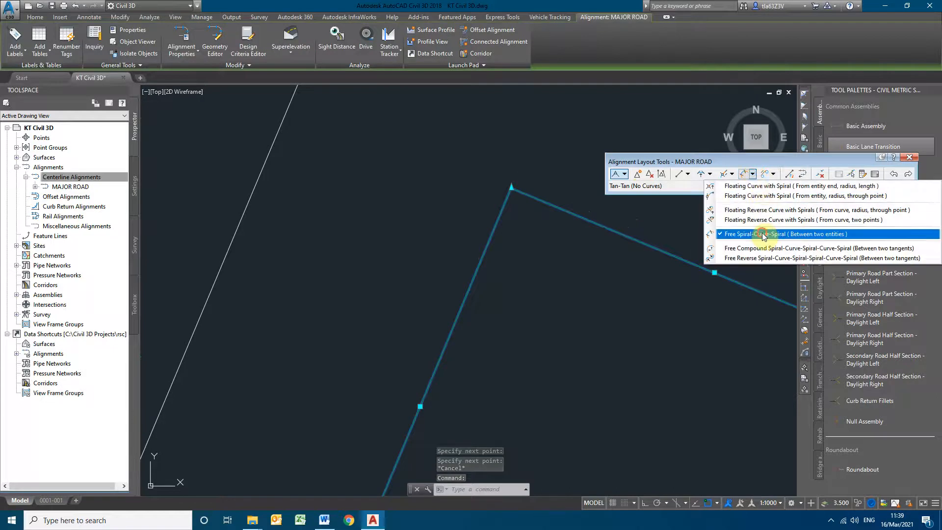
left_click(763, 234)
left_click(481, 259)
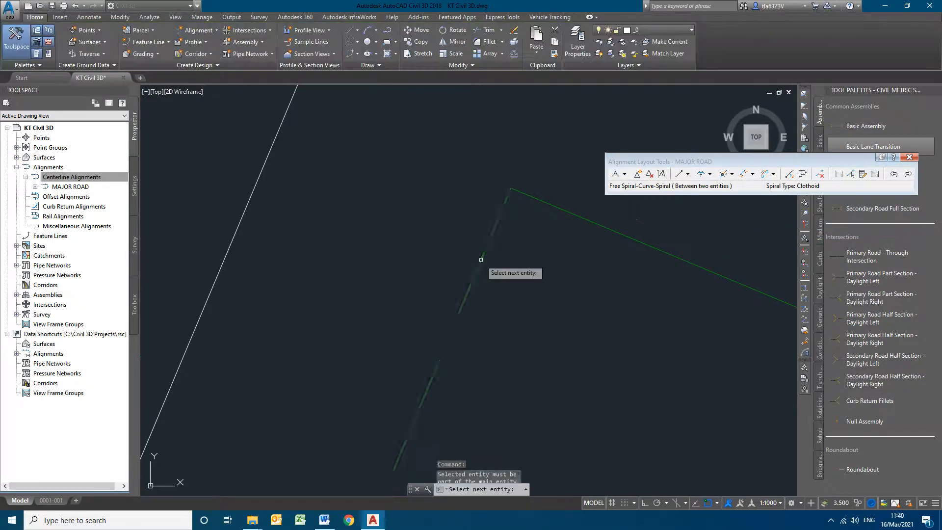
left_click(569, 211)
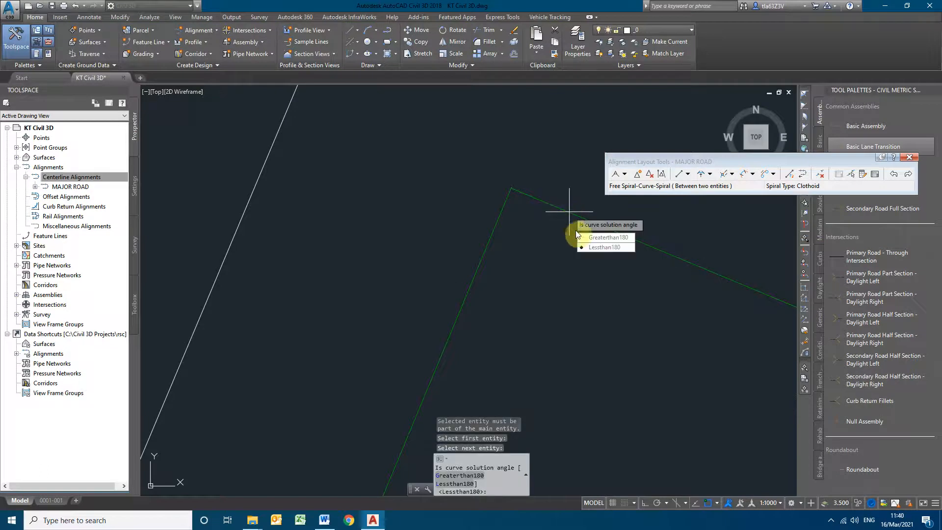
left_click(593, 247)
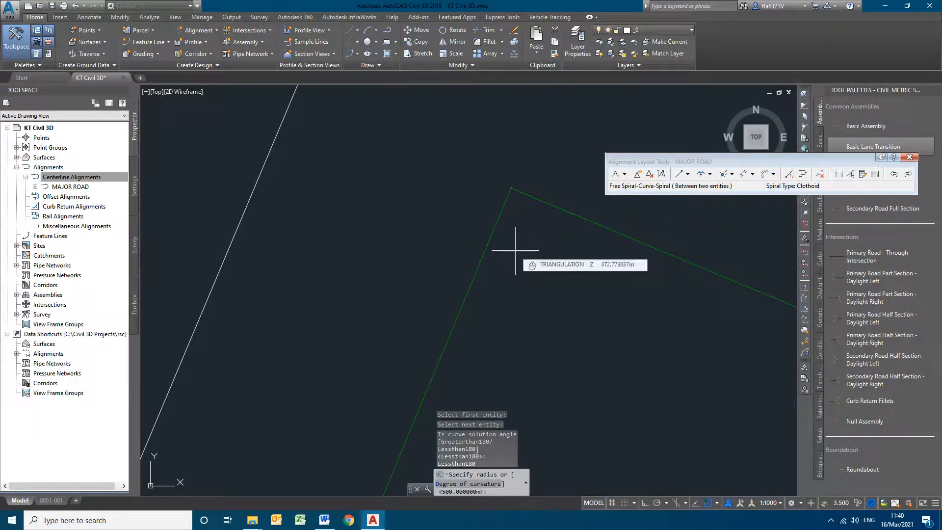
type("100")
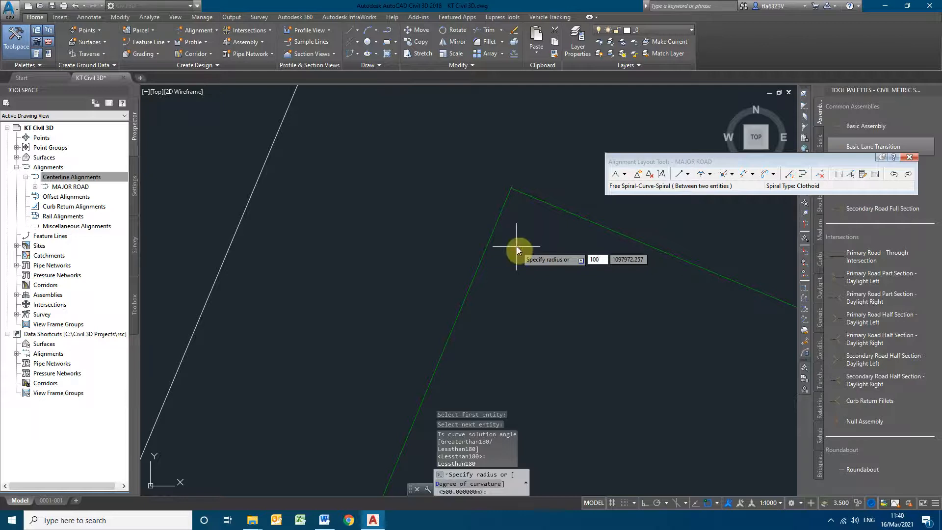
key("Return")
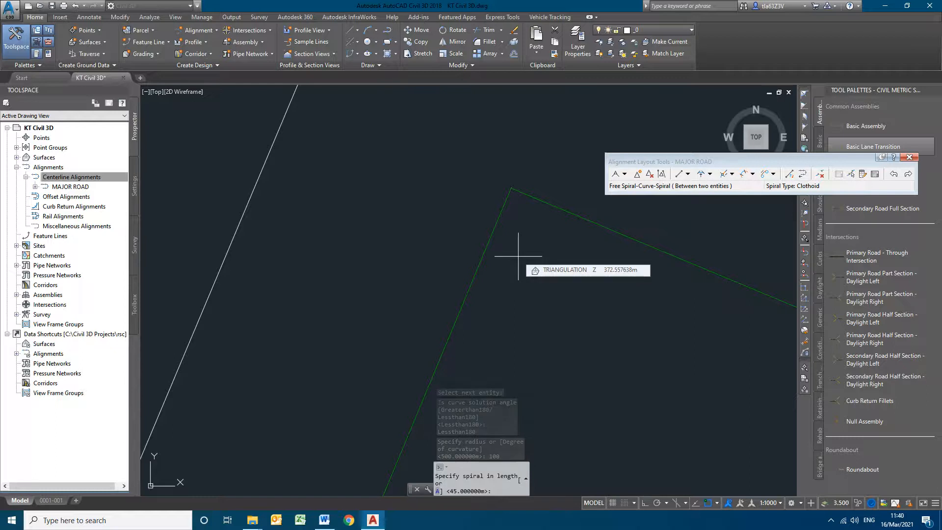
Consult the Word document for the transition length, set the spiral-in and spiral-out lengths to 70 m, and finish the curve.
left_click(324, 520)
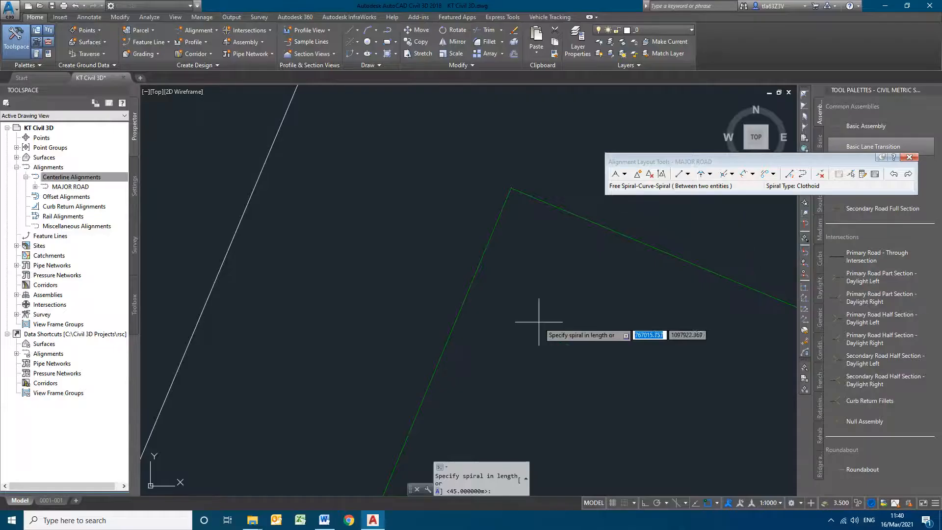
type("70")
key("Return")
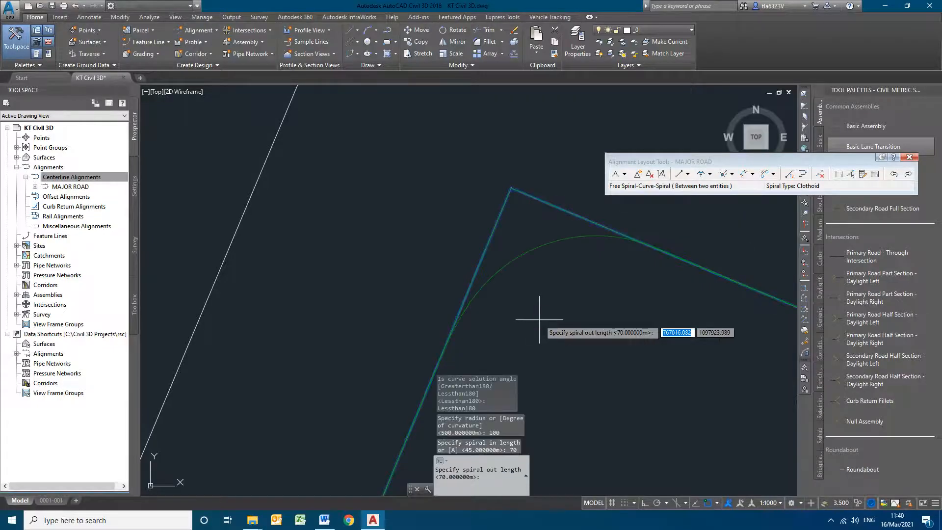
type("7")
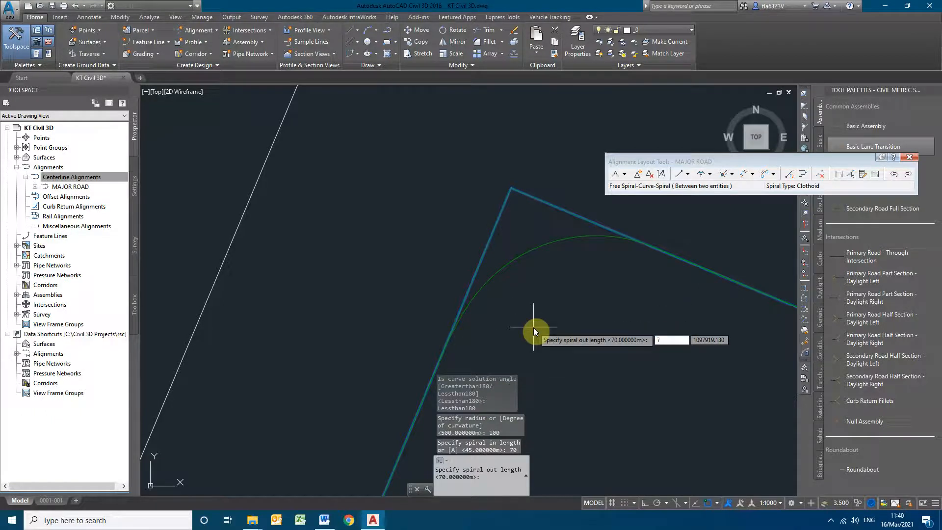
type("0")
key("Return")
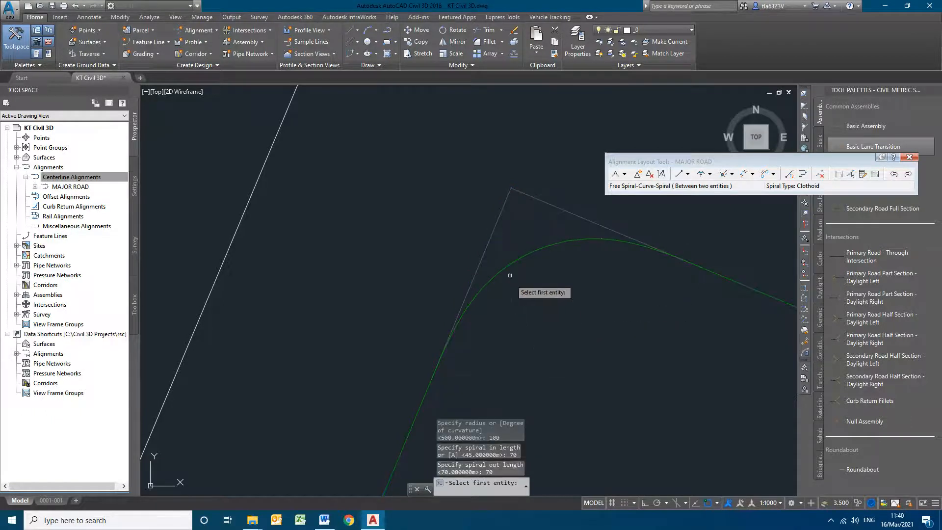
key("Escape")
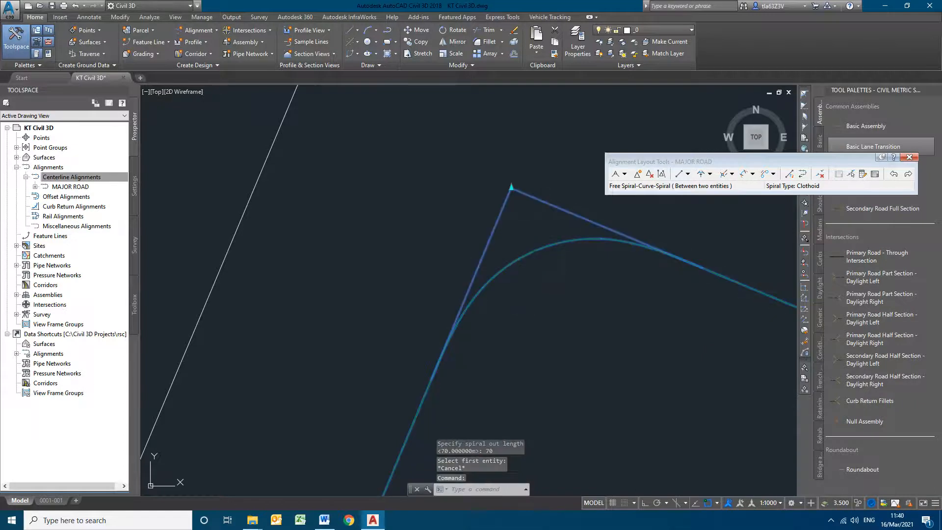
Check the label settings of the MAJOR ROAD alignment, then clear the selection.
left_click(512, 263)
right_click(513, 263)
left_click(557, 407)
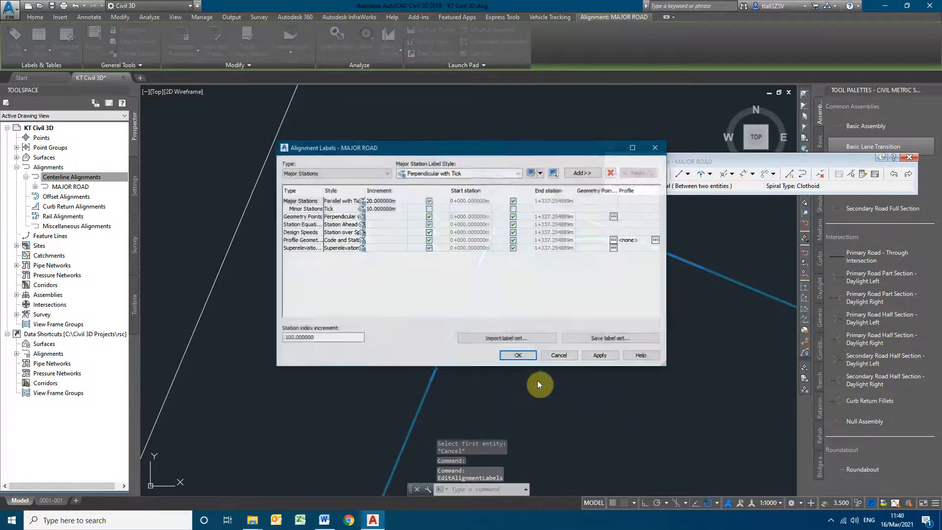
left_click(518, 356)
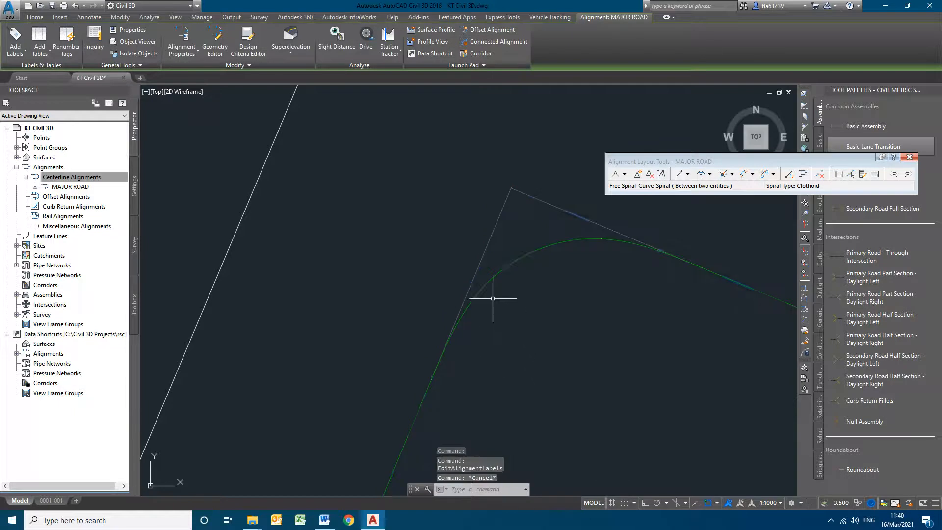
scroll(465, 327, "down", 4)
scroll(448, 373, "up", 3)
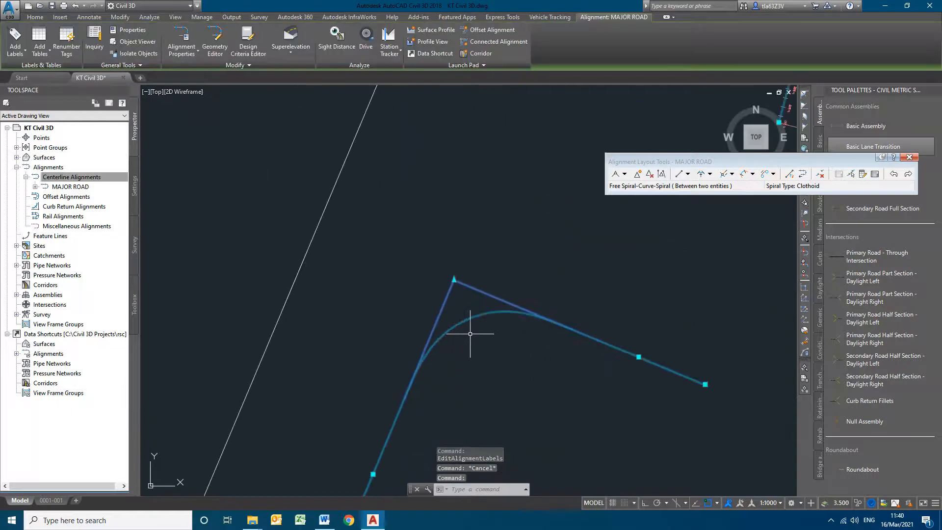
scroll(455, 410, "up", 1)
key("Escape")
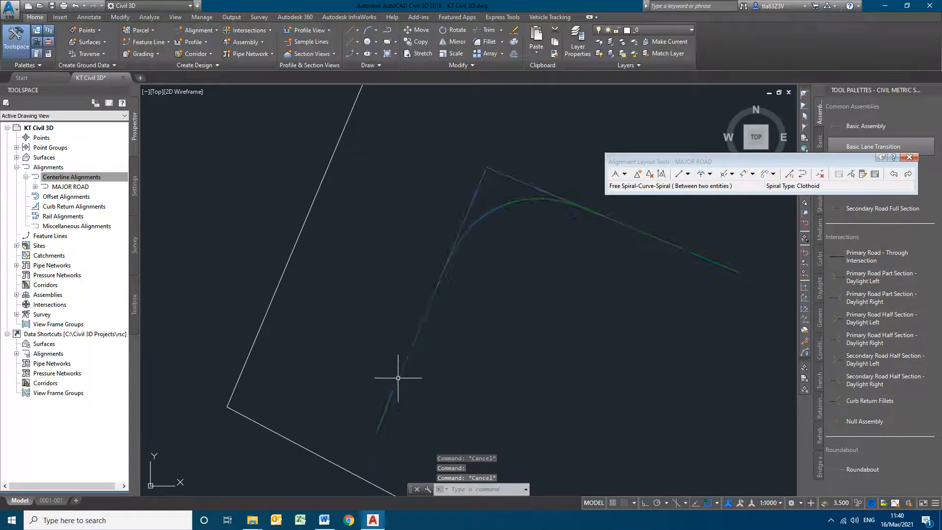
Examine the transition of the southern spiral-curve-spiral where it leaves the southwest tangent and meets the circular curve.
left_click(399, 374)
middle_click_drag(515, 217, 474, 319)
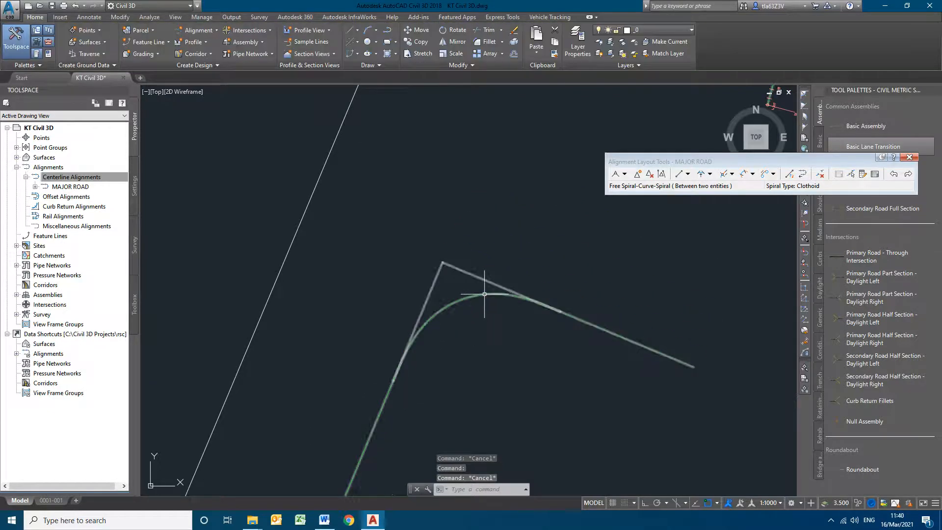
scroll(503, 296, "up", 4)
key("Escape")
scroll(463, 277, "up", 3)
scroll(474, 292, "down", 3)
middle_click_drag(377, 338, 560, 263)
scroll(312, 344, "up", 4)
middle_click_drag(276, 388, 376, 217)
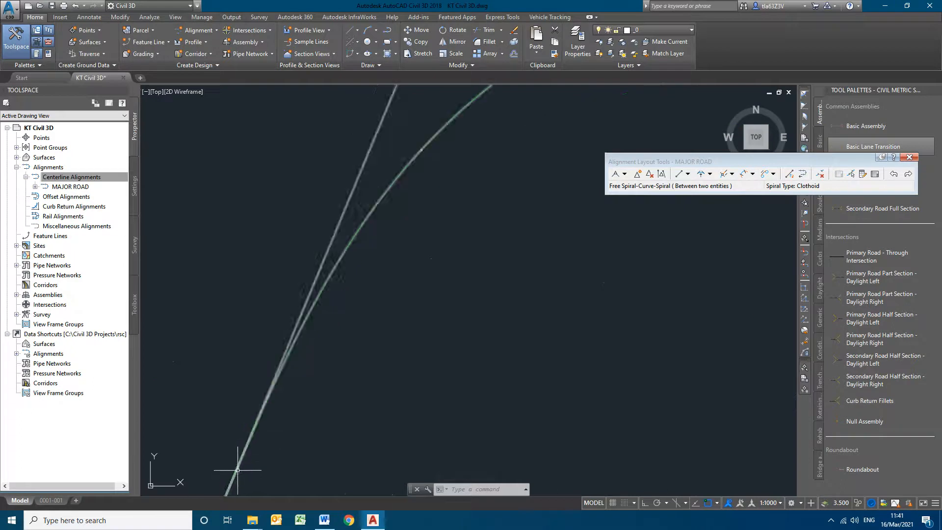
scroll(423, 161, "up", 5)
middle_click_drag(426, 148, 356, 384)
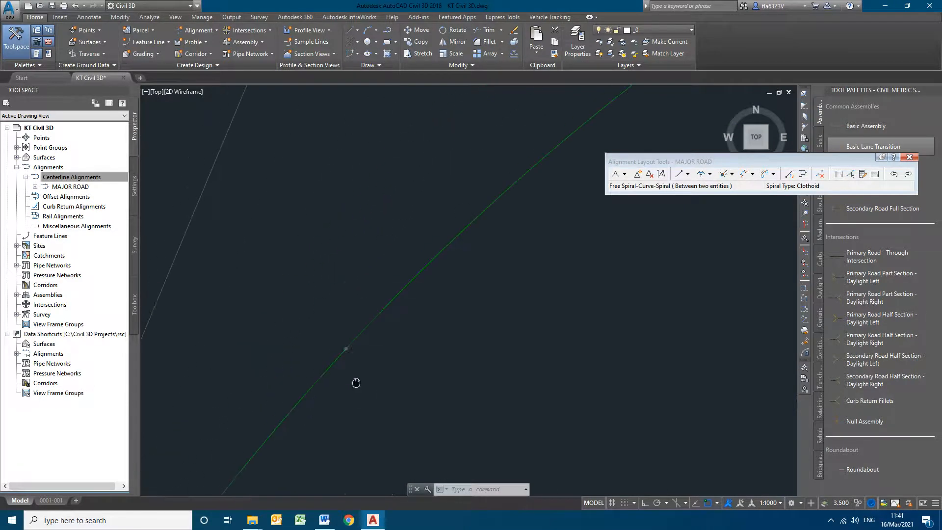
Examine the eastern transition of the southern curve, from the end of the circular arc to the tangent.
scroll(347, 354, "down", 3)
scroll(571, 275, "down", 3)
scroll(614, 277, "up", 5)
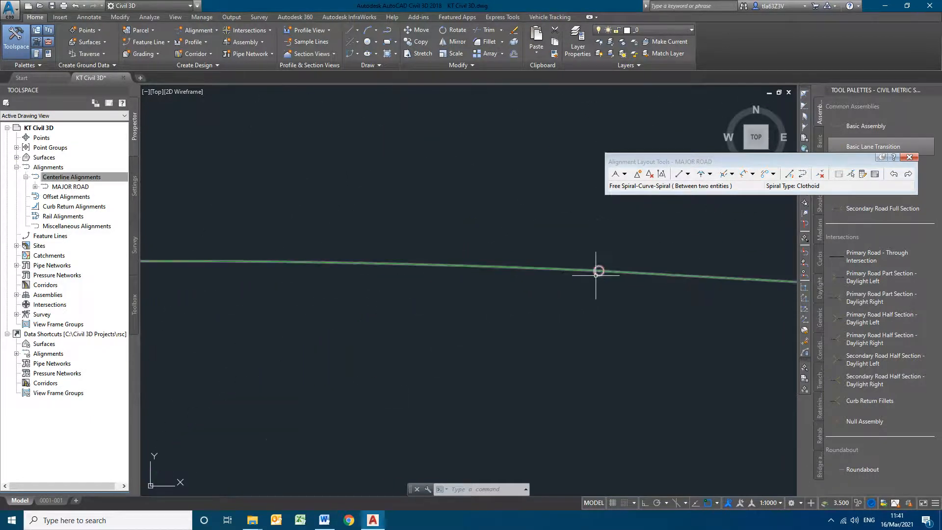
scroll(596, 274, "down", 3)
scroll(597, 276, "up", 3)
scroll(534, 295, "down", 3)
middle_click_drag(672, 343, 331, 278)
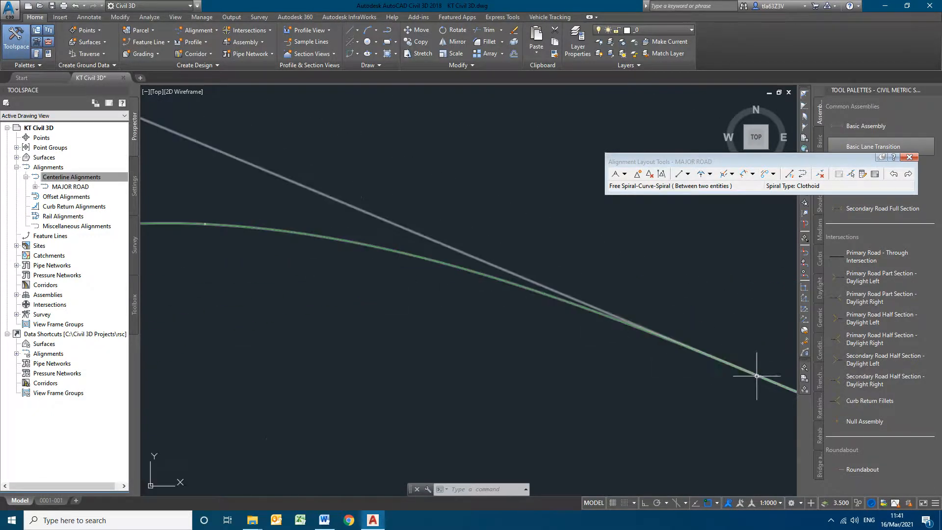
key("Escape")
key("Escape")
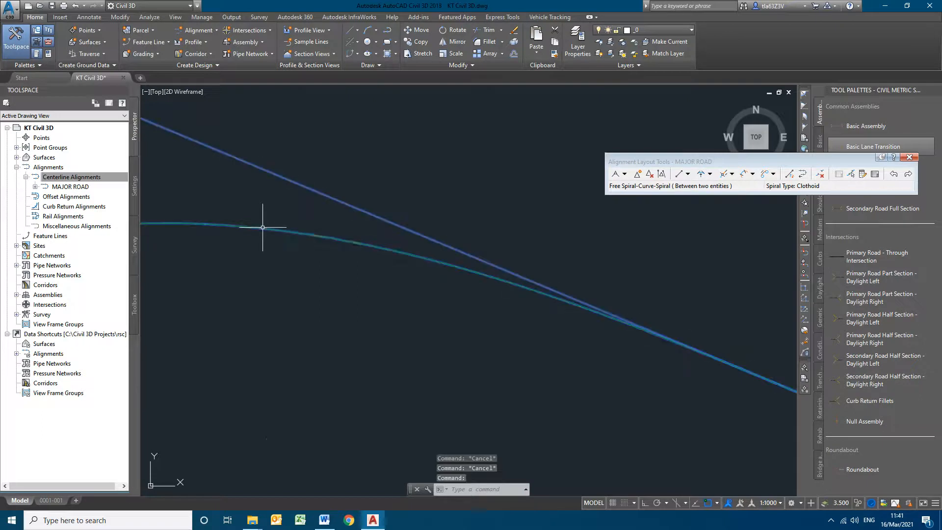
Import the All Labels label set into the MAJOR ROAD alignment's labels and apply it.
left_click(263, 227)
right_click(263, 228)
left_click(327, 373)
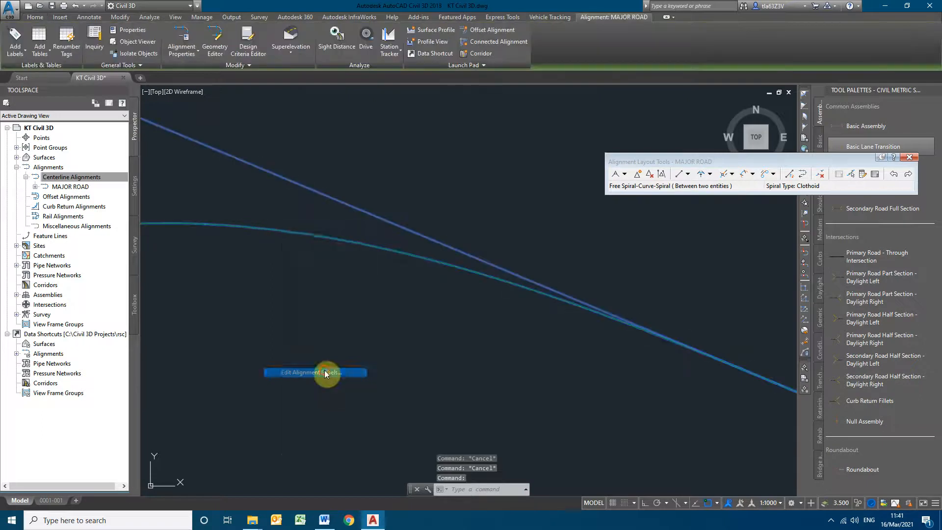
left_click(428, 210)
left_click(491, 339)
left_click(445, 239)
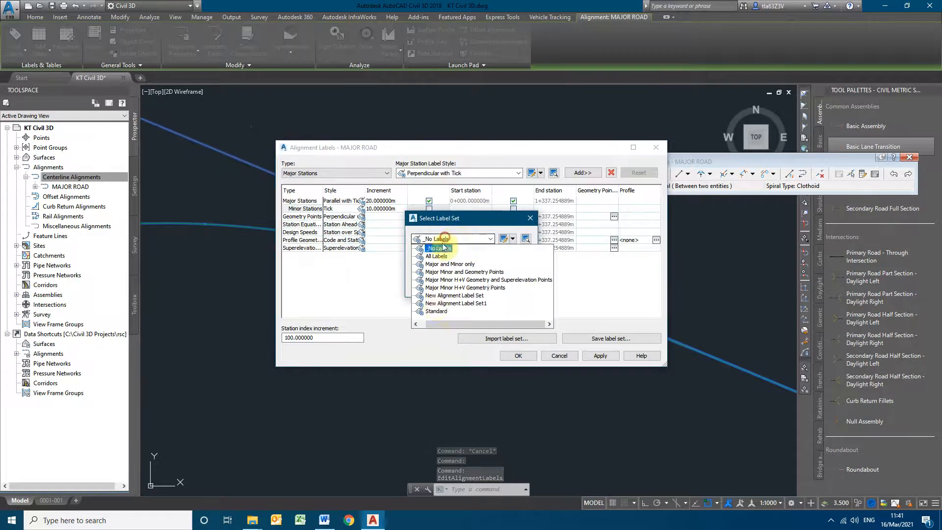
left_click(437, 256)
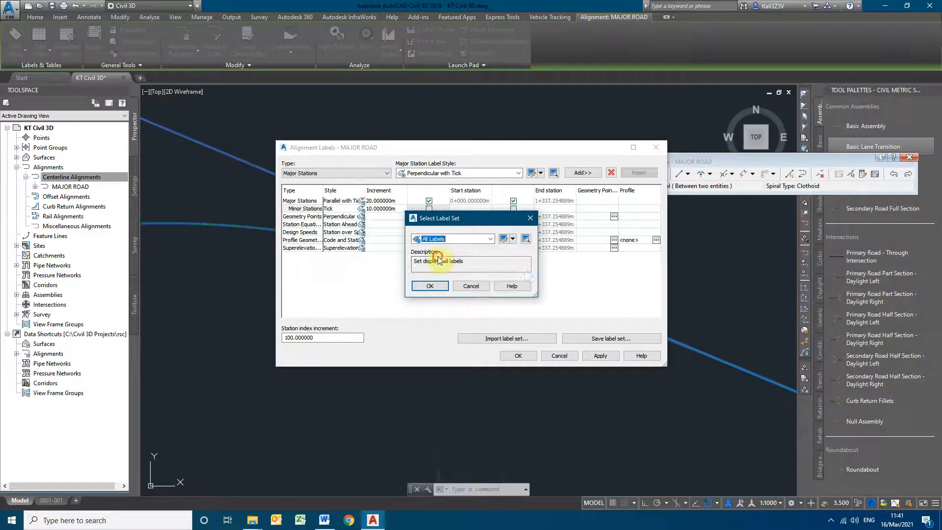
left_click(430, 287)
left_click(588, 354)
left_click(535, 356)
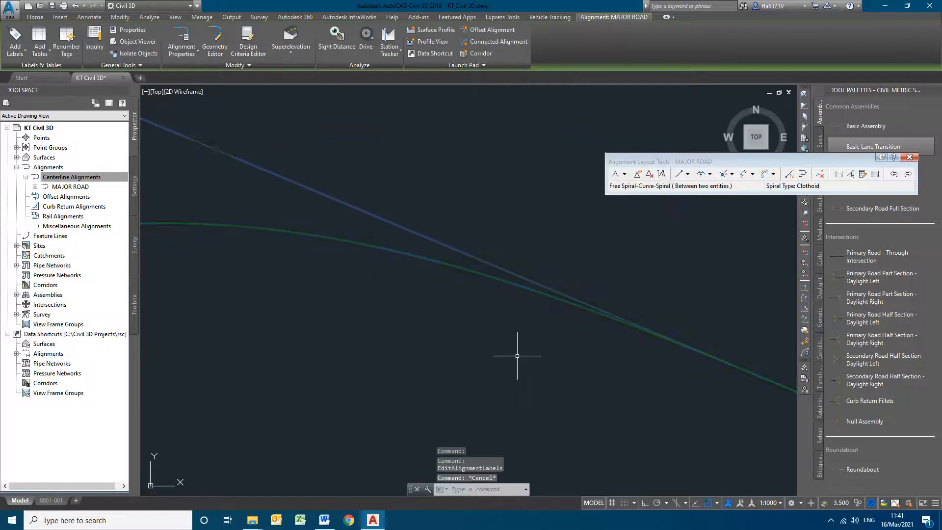
key("Escape")
Inspect the station and geometry point labels along the main road within the whole layout.
scroll(509, 367, "down", 6)
scroll(509, 367, "up", 9)
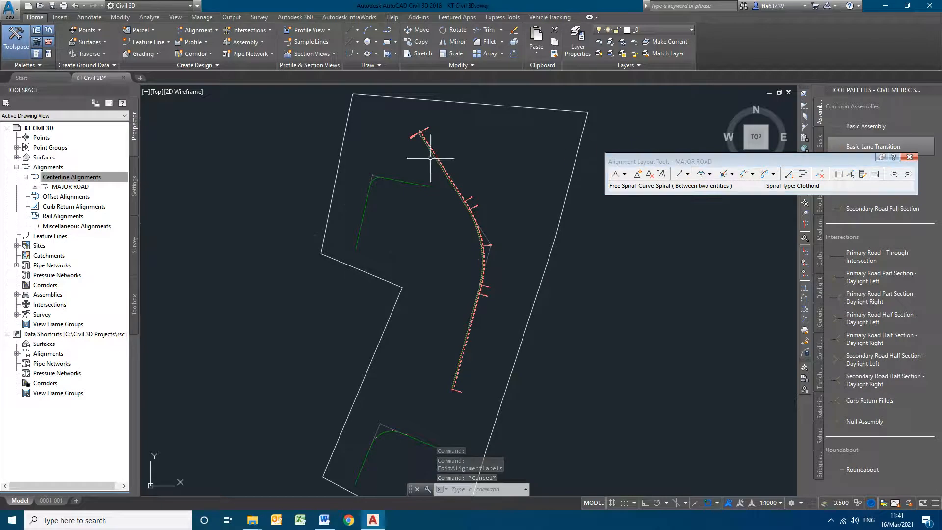
scroll(374, 169, "up", 7)
scroll(301, 290, "down", 9)
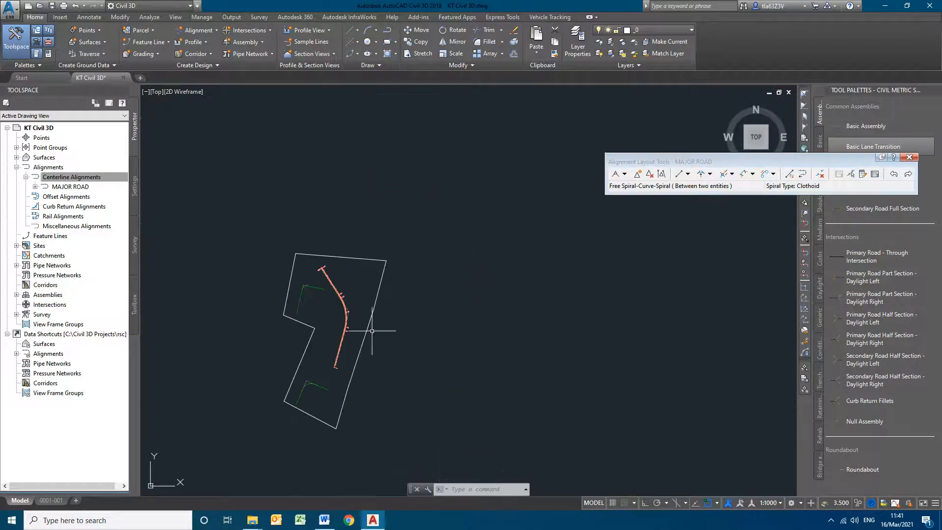
scroll(324, 316, "up", 5)
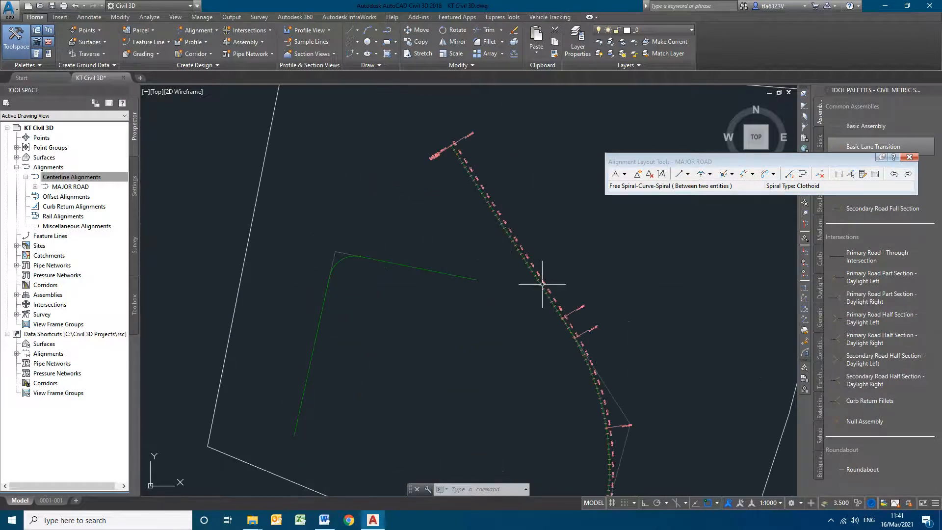
scroll(541, 261, "up", 4)
scroll(434, 267, "down", 9)
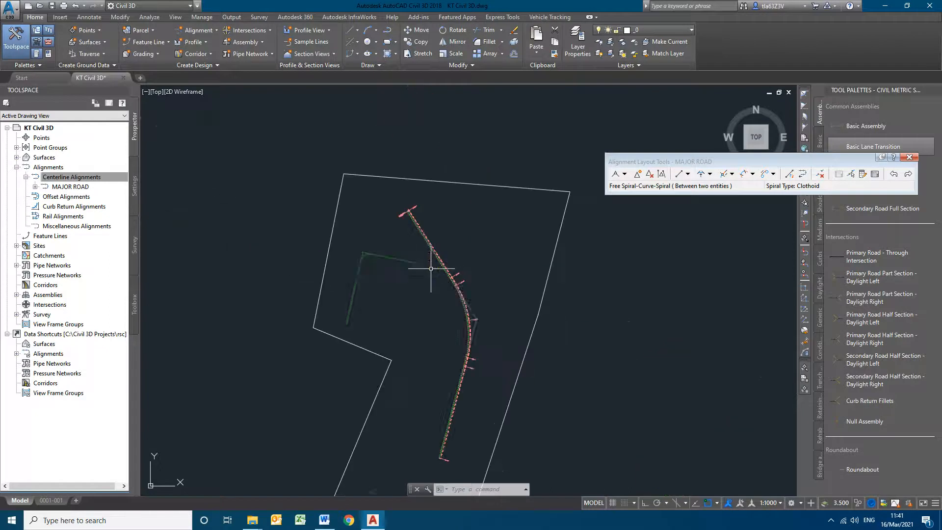
Select the alignment at the northwest tangents and inspect which of the three road segments belong to it.
left_click(381, 256)
scroll(485, 282, "down", 2)
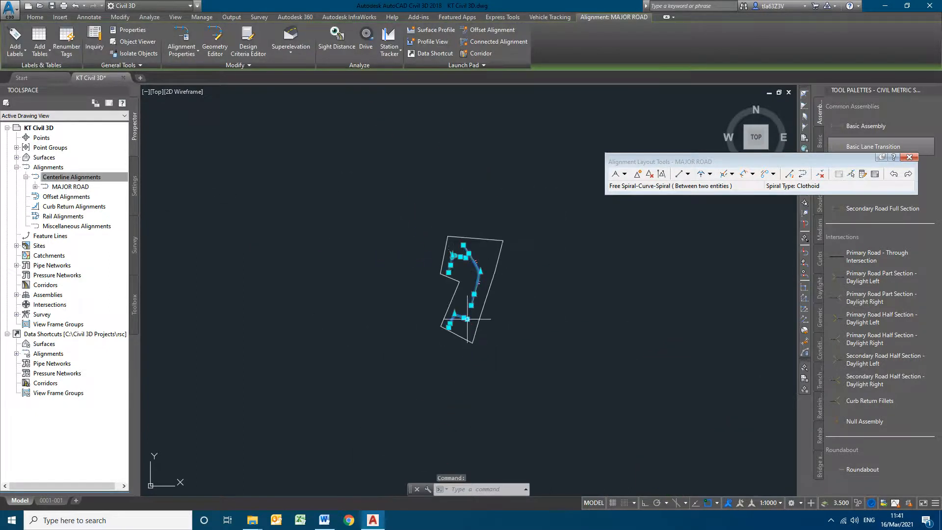
scroll(463, 315, "up", 3)
scroll(473, 213, "up", 3)
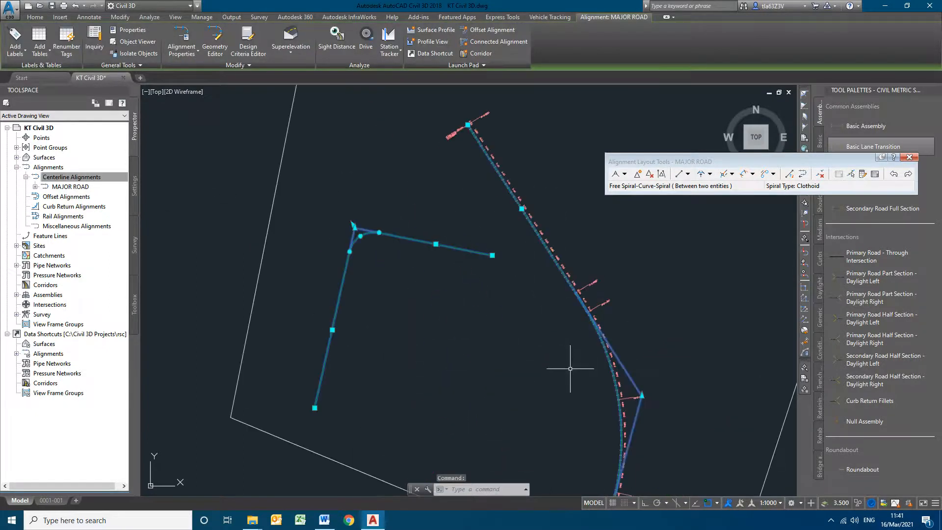
scroll(498, 374, "down", 3)
middle_click_drag(526, 390, 424, 219)
scroll(395, 338, "up", 2)
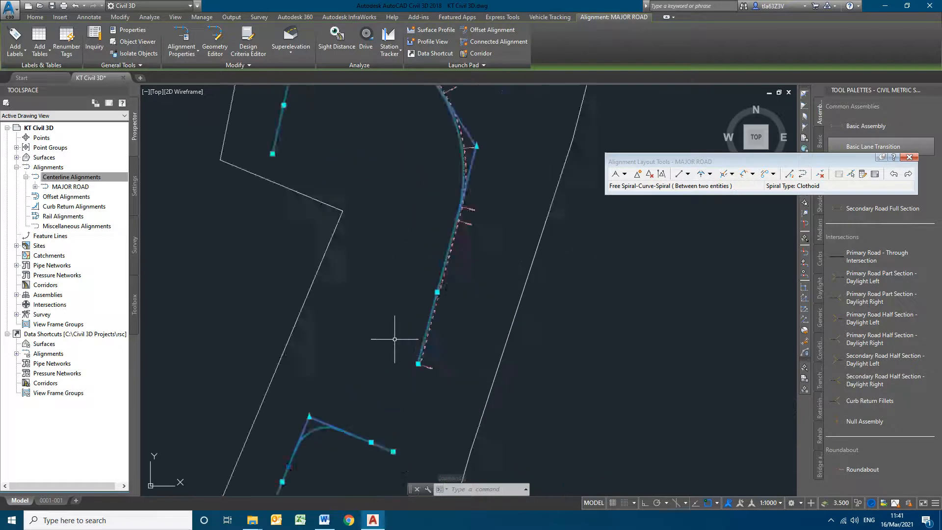
scroll(388, 340, "down", 4)
key("Escape")
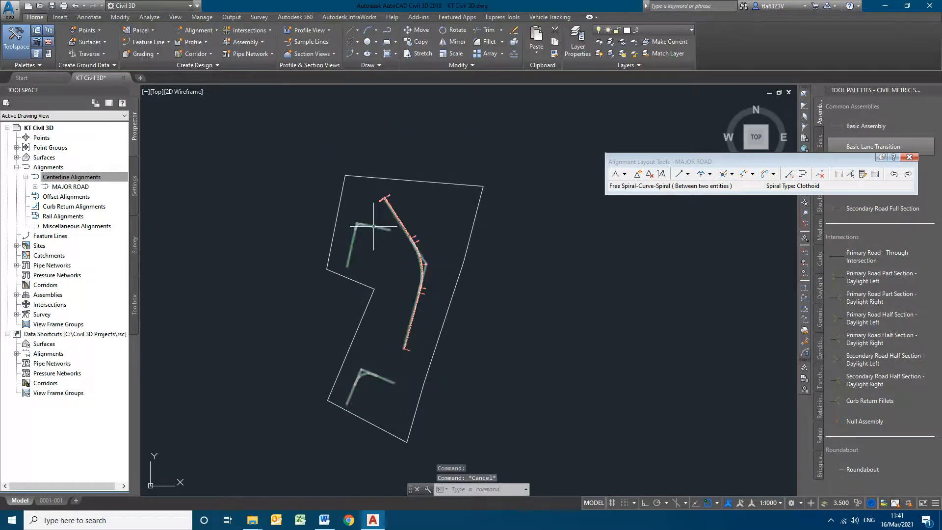
Delete the existing alignment and create a new centerline layout alignment MAJOR ROAD with the Proposed style and All Labels.
left_click(373, 226)
key("Delete")
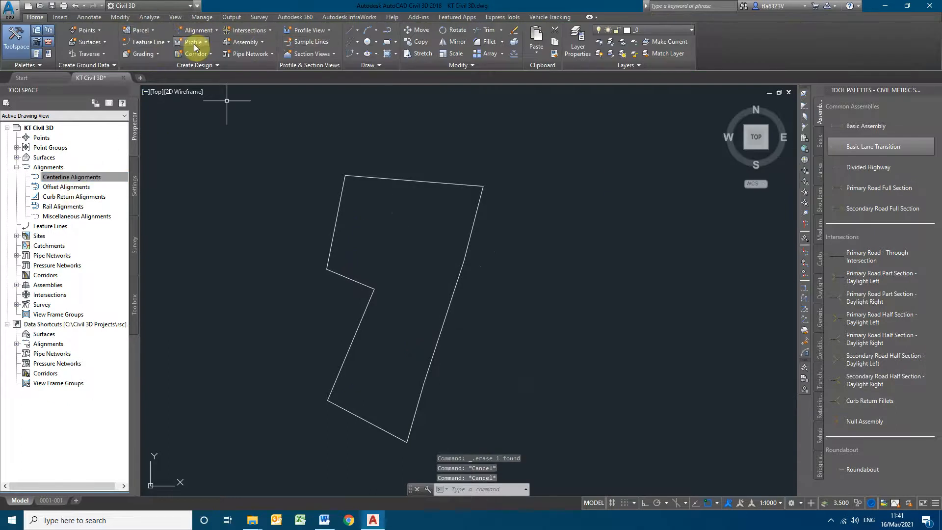
left_click(204, 31)
left_click(226, 45)
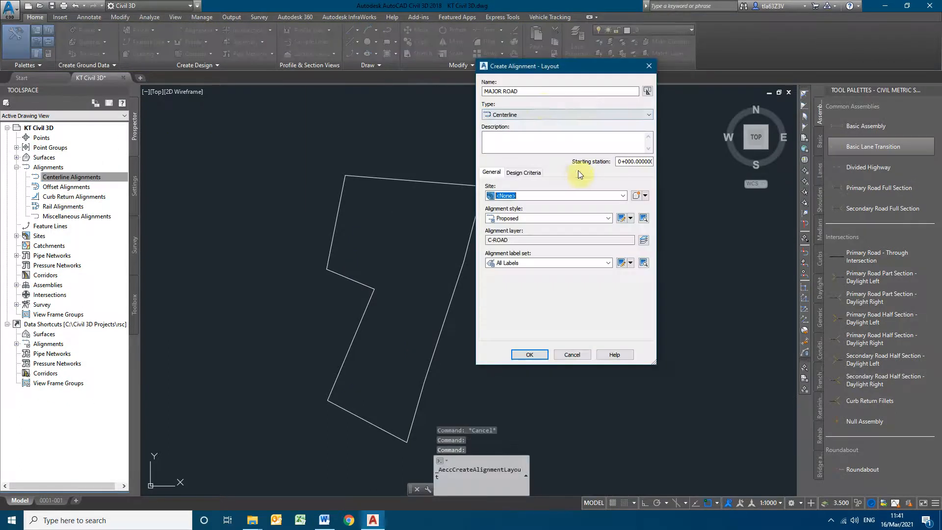
left_click(539, 94)
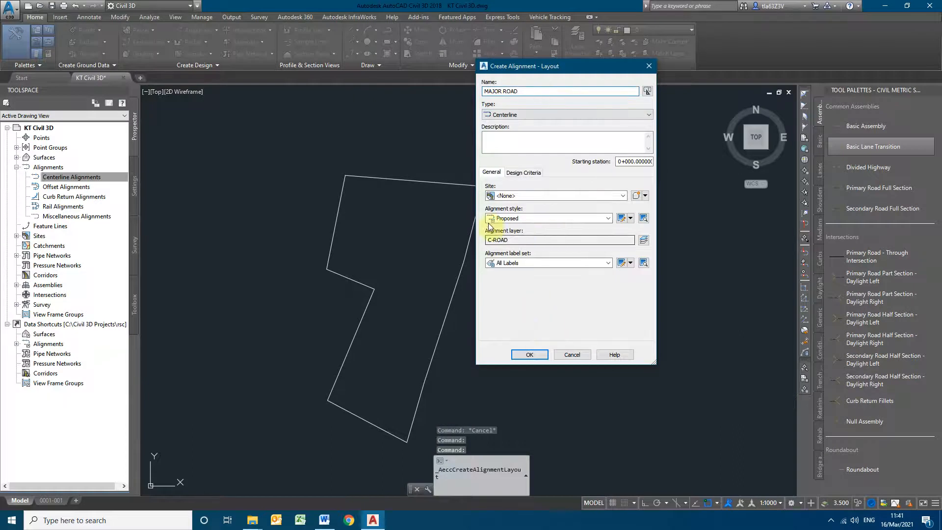
left_click(538, 353)
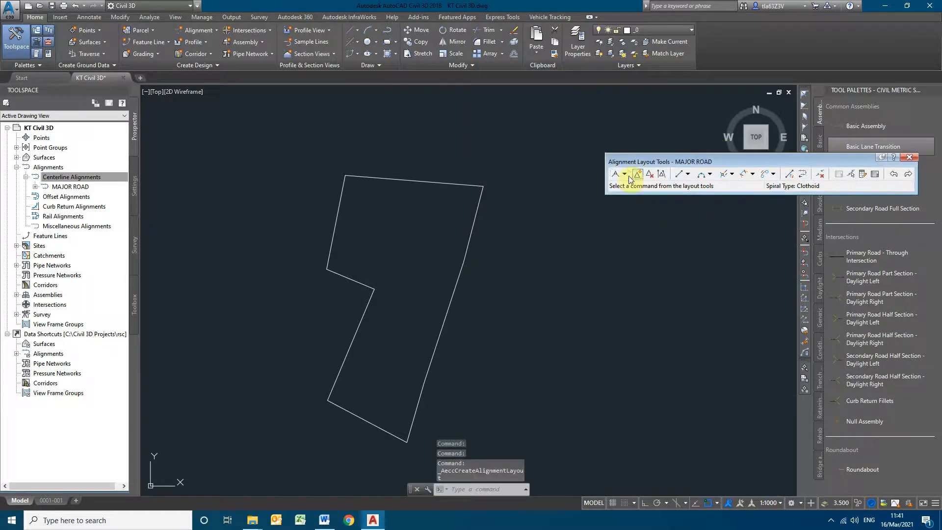
Draw two tangents with an automatic curve from the boundary's northwest part to its south, using Tangent-Tangent (With curves), and close the layout tools.
left_click(625, 173)
left_click(621, 196)
left_click(615, 173)
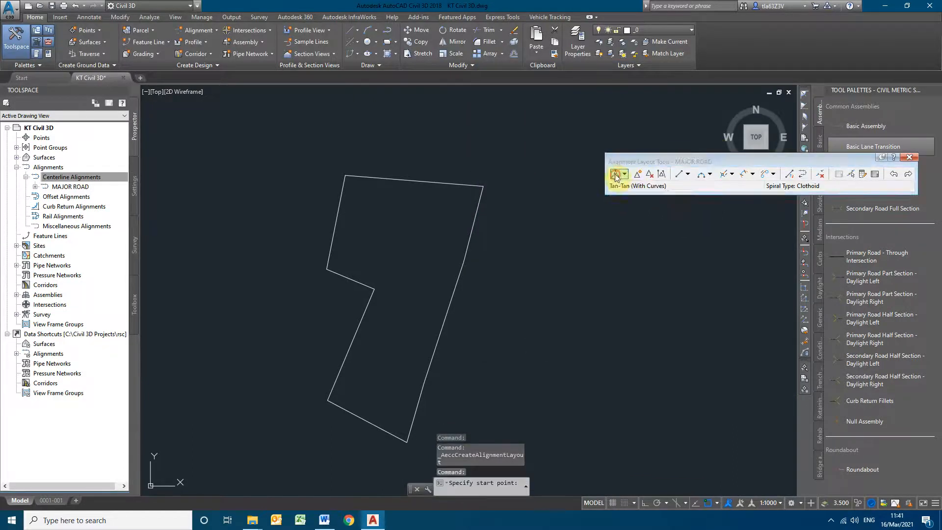
left_click(369, 221)
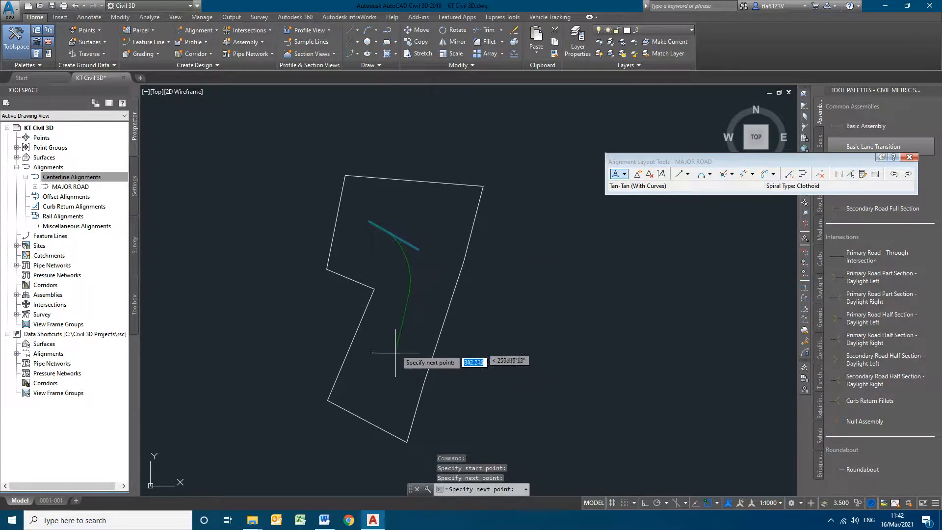
left_click(386, 386)
key("Escape")
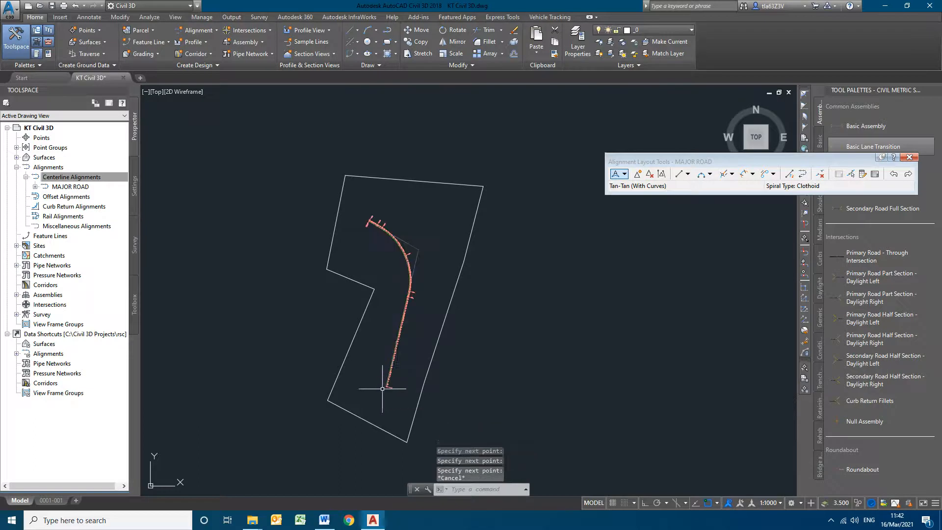
left_click(621, 178)
left_click(909, 157)
left_click(72, 177)
left_click(199, 30)
left_click(211, 37)
double_click(498, 91)
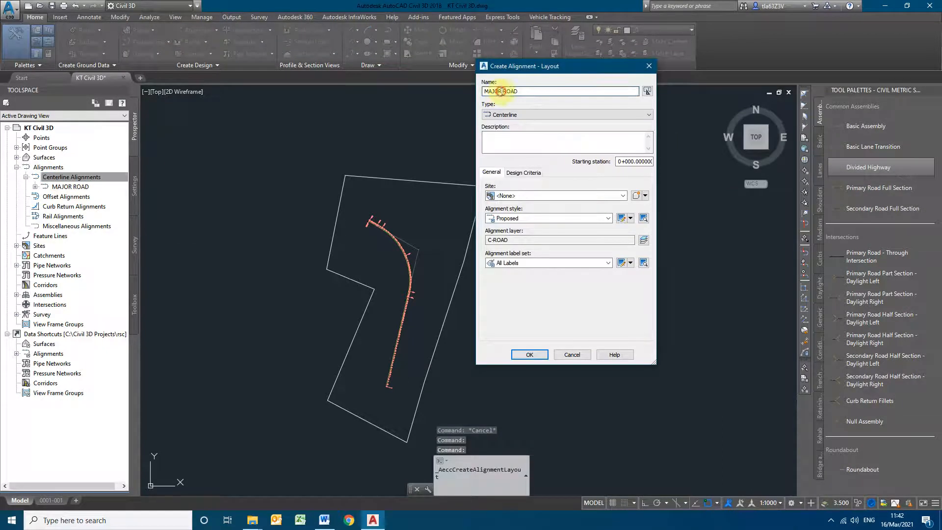
type("mi")
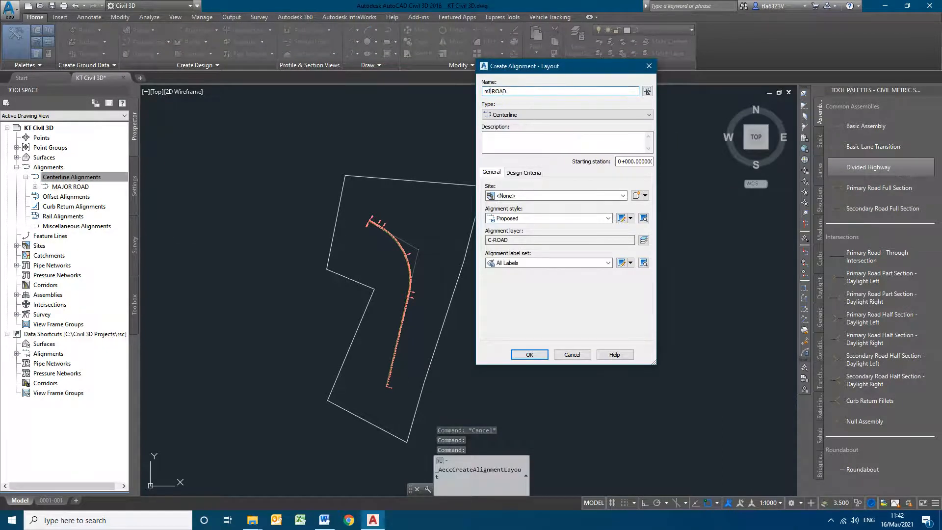
type("NOR roA")
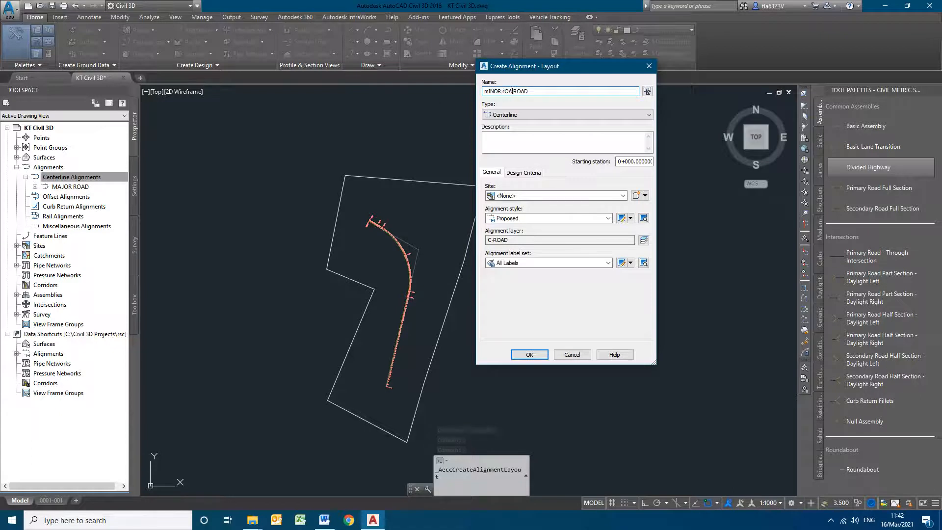
key("Escape")
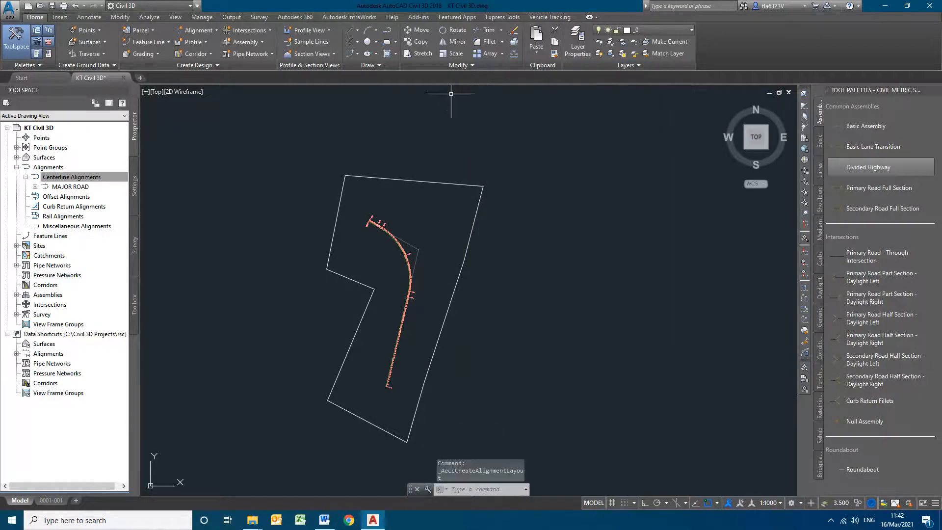
Inspect the station labels along MAJOR ROAD's south tangent and the extent of the selected alignment.
scroll(407, 376, "up", 5)
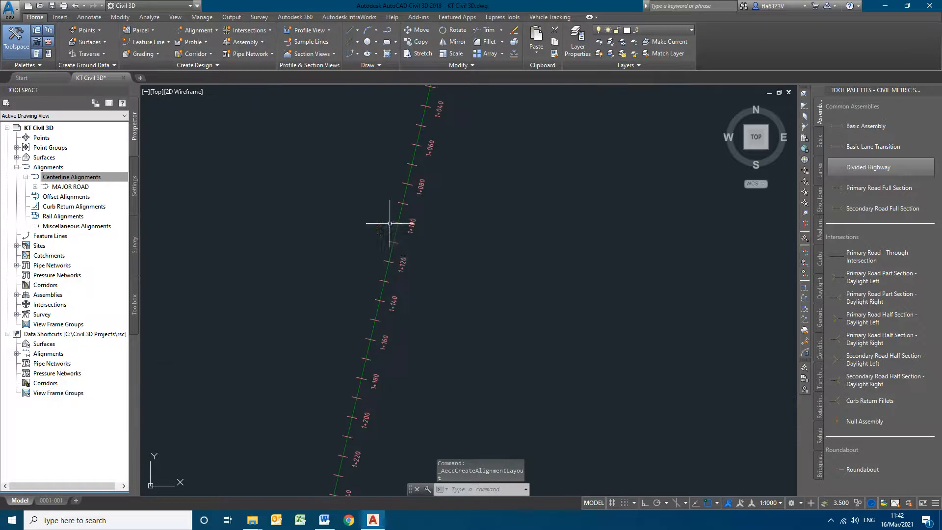
key("Escape")
left_click(390, 249)
scroll(349, 319, "down", 3)
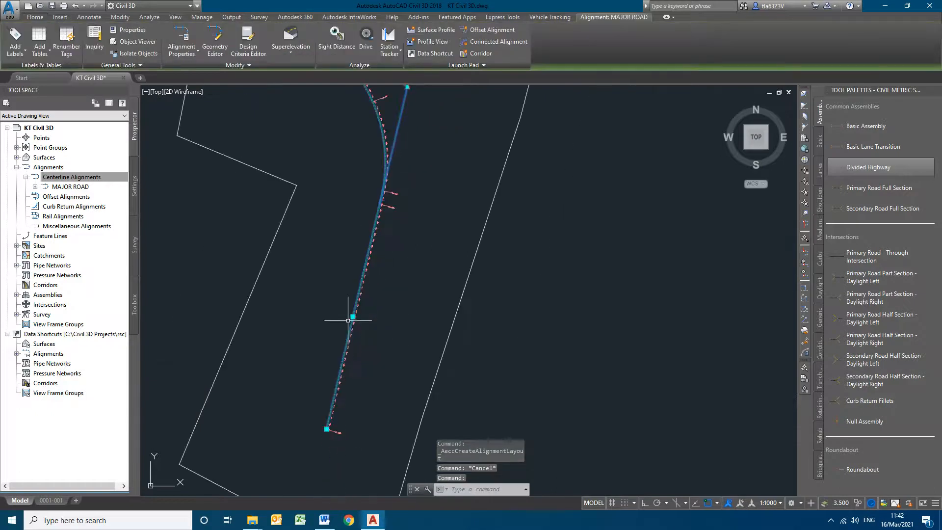
middle_click_drag(468, 217, 557, 93)
scroll(457, 183, "up", 4)
key("Escape")
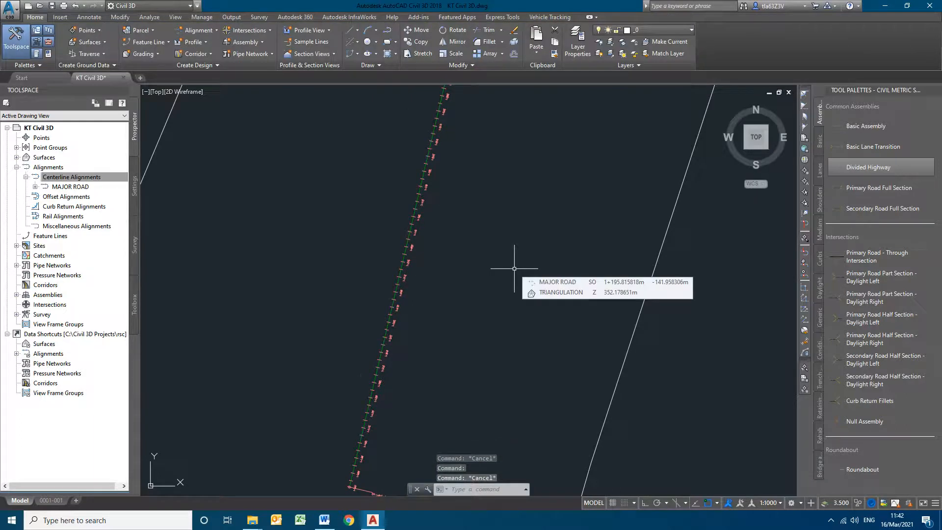
left_click(514, 269)
type("X")
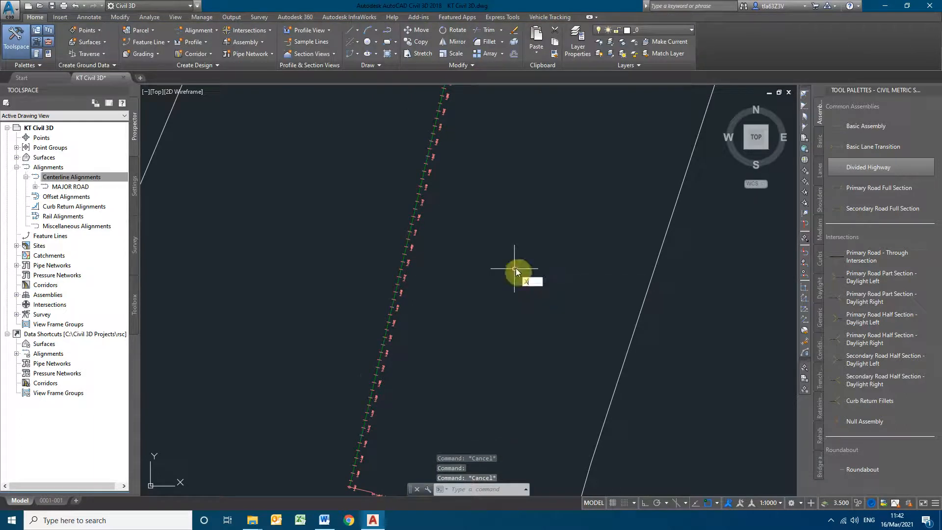
type("L")
key("Return")
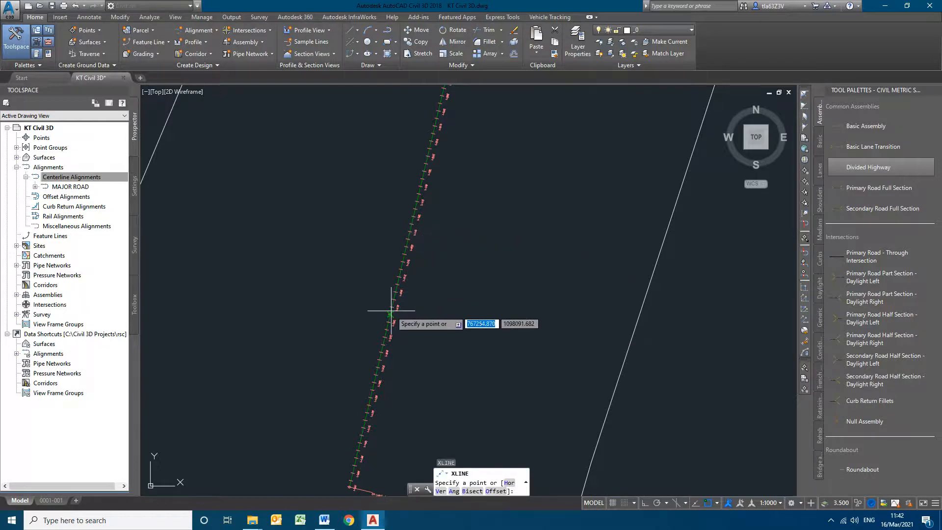
key("Escape")
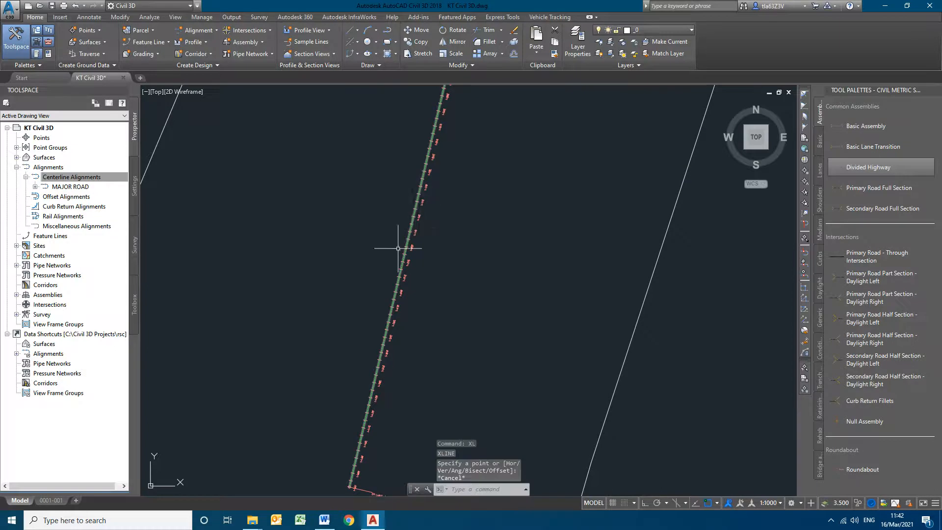
left_click(830, 519)
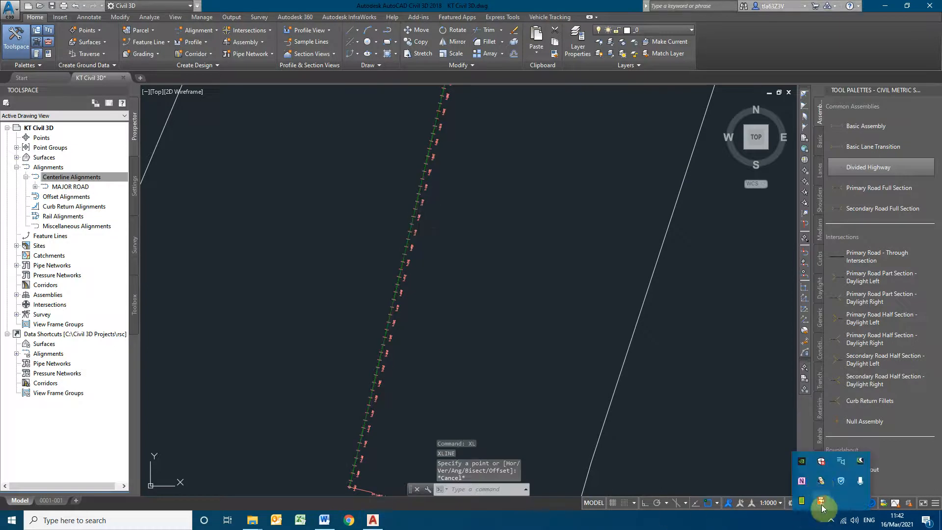
right_click(823, 504)
left_click(837, 393)
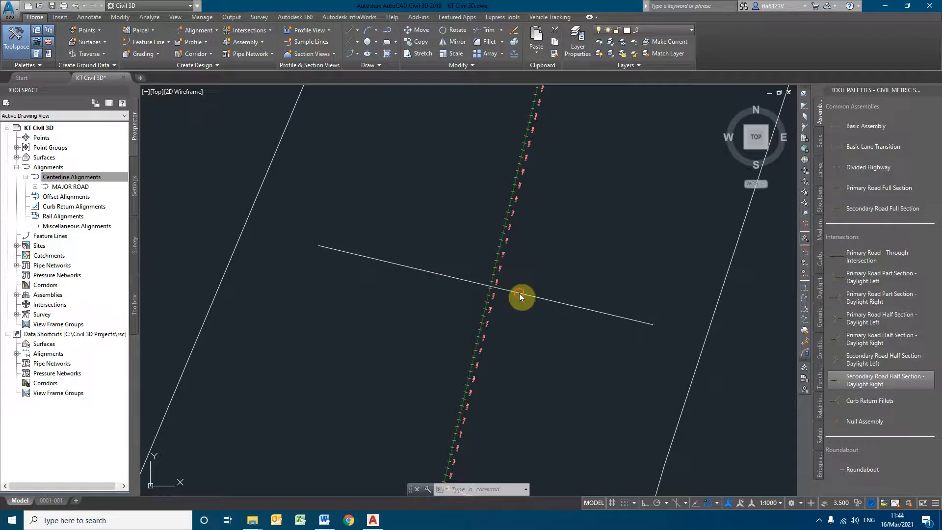
Examine the line crossing MAJOR ROAD's south tangent and select it.
left_click(444, 275)
scroll(444, 278, "up", 5)
scroll(440, 297, "down", 5)
scroll(491, 302, "up", 3)
scroll(484, 320, "down", 3)
key("Escape")
left_click(498, 313)
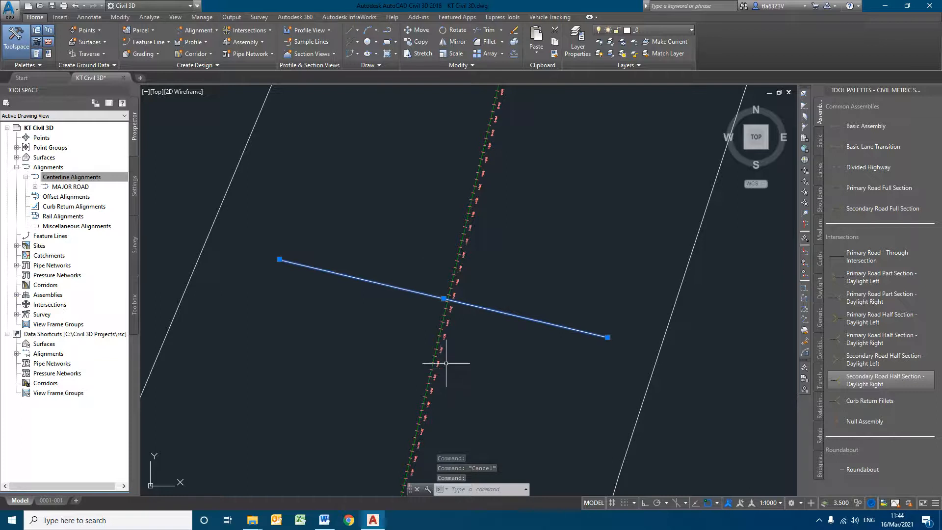
Start Create Alignment from Objects on the crossing line and accept its west-to-east direction.
left_click(198, 30)
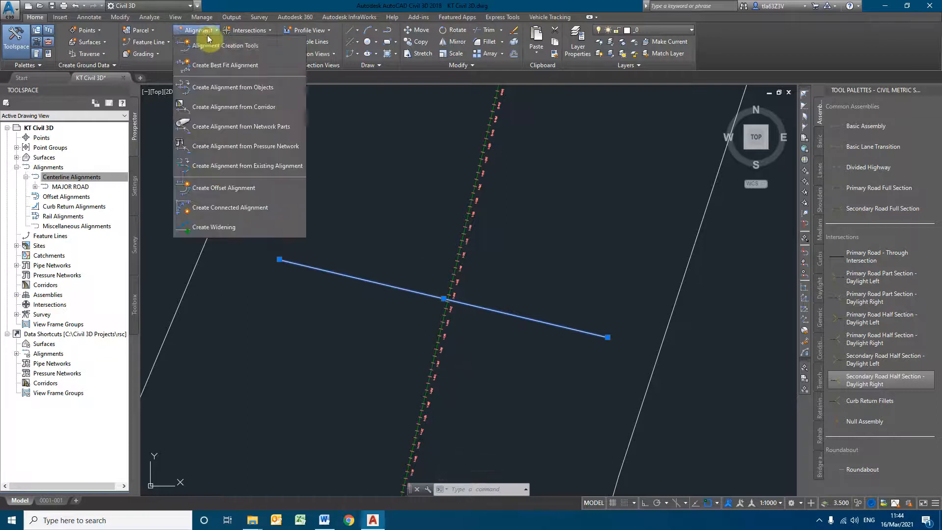
left_click(225, 88)
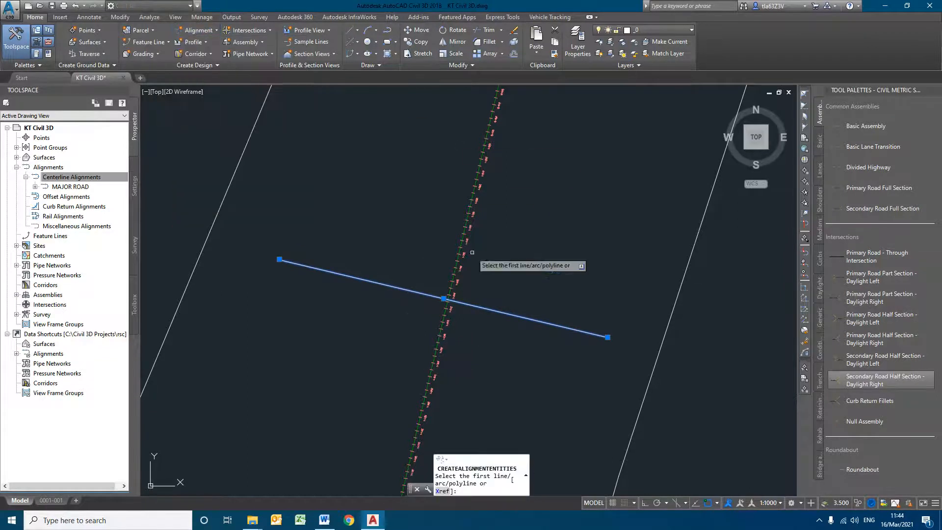
left_click(397, 290)
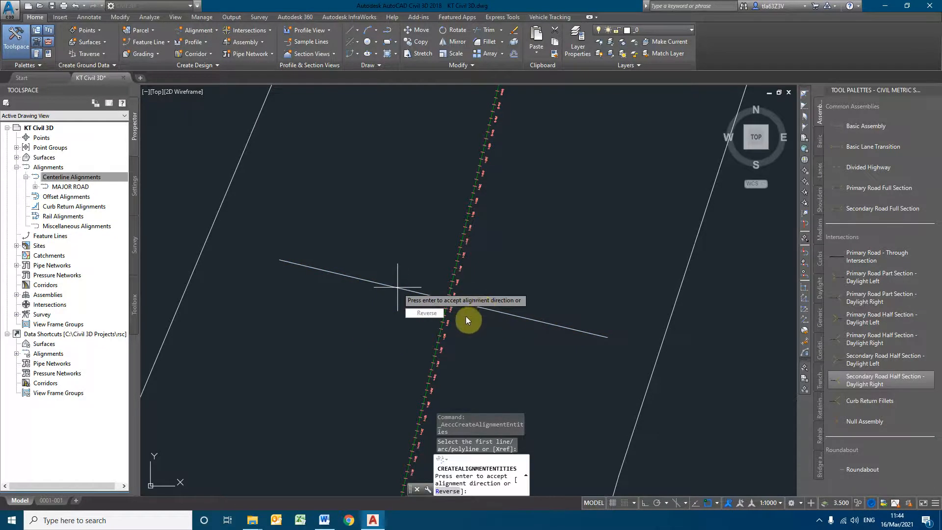
scroll(465, 320, "up", 5)
scroll(464, 320, "down", 5)
scroll(472, 287, "down", 2)
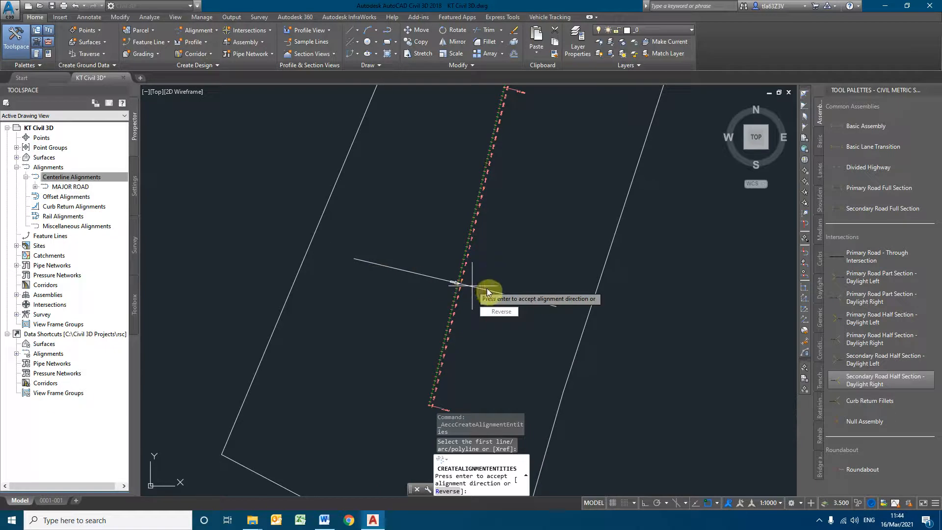
scroll(476, 299, "up", 5)
scroll(381, 247, "down", 5)
scroll(377, 244, "up", 3)
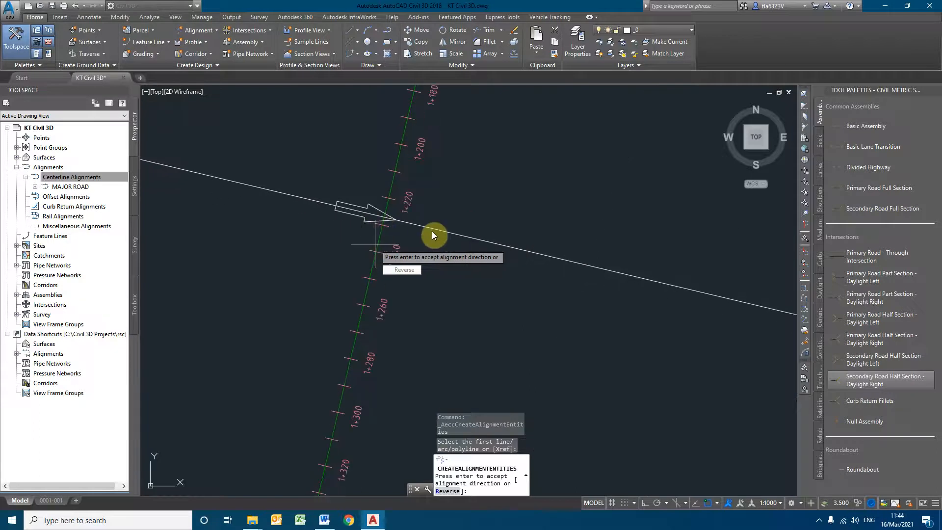
key("Return")
Create the centerline alignment Minor Road with the Proposed style and All Labels, without adding curves between tangents.
left_click_drag(447, 141, 354, 135)
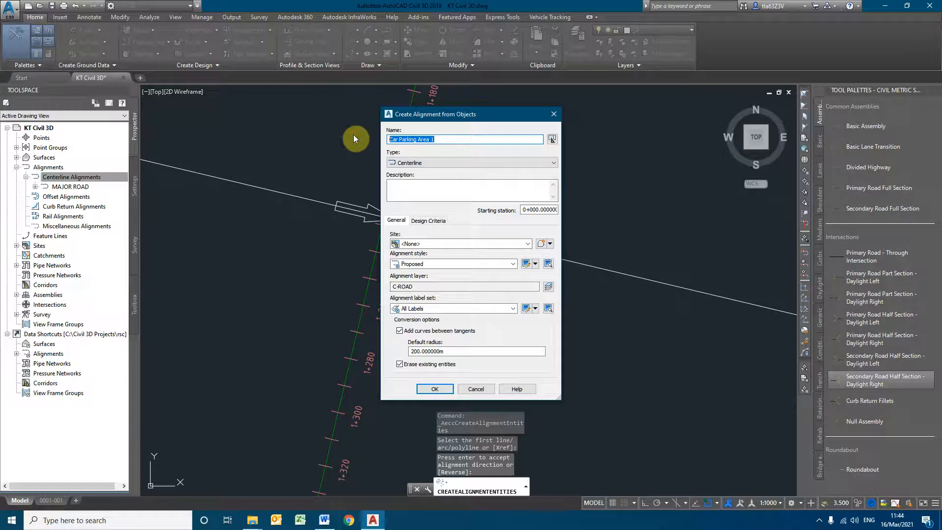
type("Minor Road")
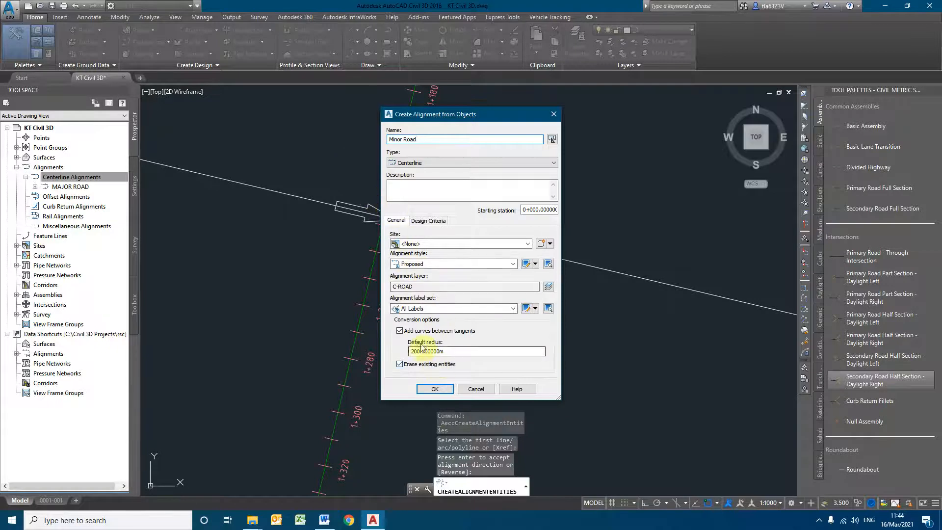
left_click(400, 331)
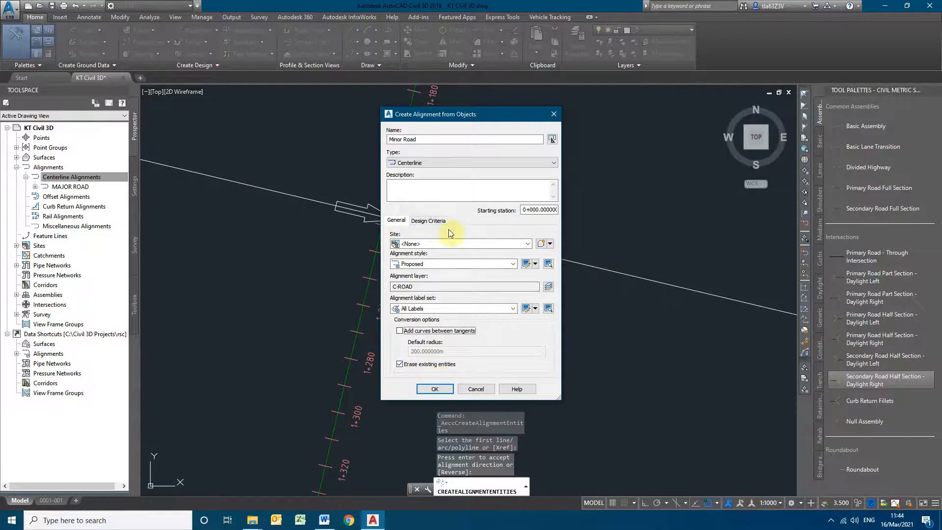
left_click(441, 390)
scroll(465, 280, "down", 3)
scroll(278, 224, "up", 3)
middle_click_drag(667, 313, 431, 227)
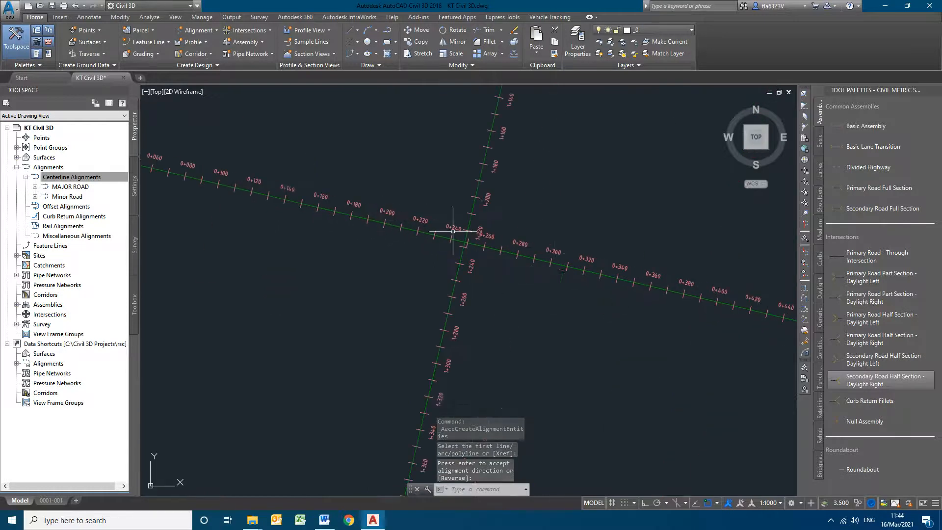
left_click(831, 520)
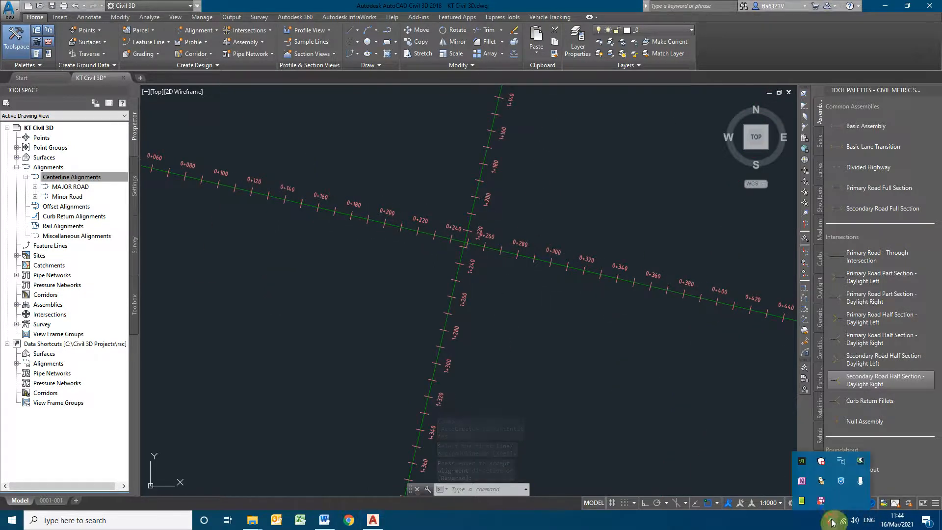
left_click(827, 505)
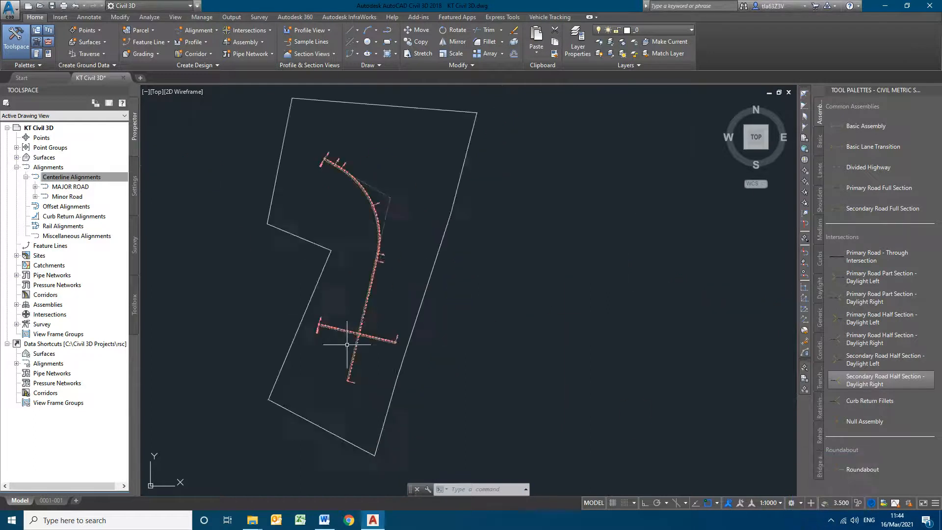
Examine both road alignments within the boundary and the station and spiral labels along MAJOR ROAD.
scroll(399, 290, "down", 2)
scroll(398, 290, "up", 4)
middle_click_drag(418, 291, 469, 87)
scroll(442, 293, "down", 5)
middle_click_drag(496, 338, 499, 280)
scroll(469, 222, "up", 5)
scroll(461, 342, "down", 5)
scroll(450, 295, "up", 8)
scroll(431, 248, "down", 4)
middle_click_drag(475, 367, 456, 157)
mouse_move(439, 341)
middle_mouse_down()
mouse_move(462, 214)
mouse_move(426, 363)
middle_mouse_up()
scroll(418, 248, "up", 9)
scroll(436, 346, "down", 7)
scroll(447, 197, "up", 9)
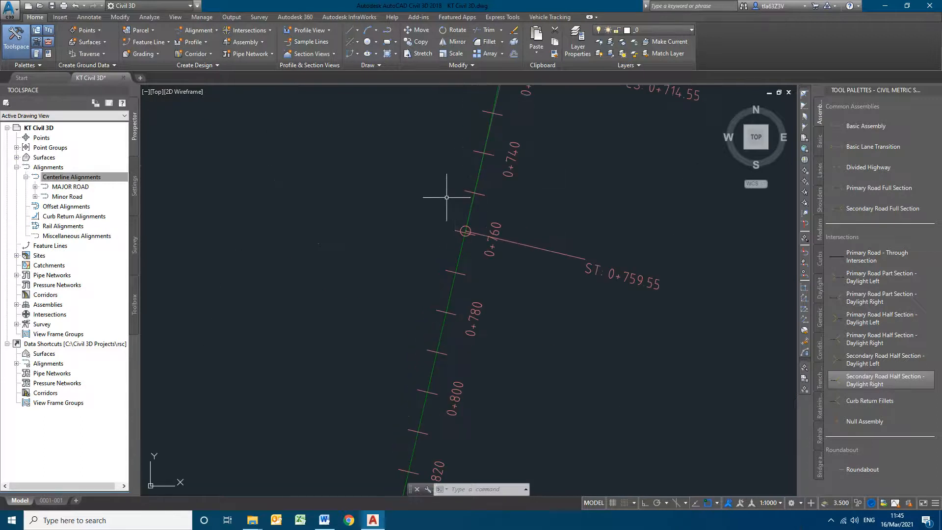
Set the object style of the MAJOR ROAD alignment to Standard in its alignment properties and apply it.
left_click(472, 202)
right_click(471, 203)
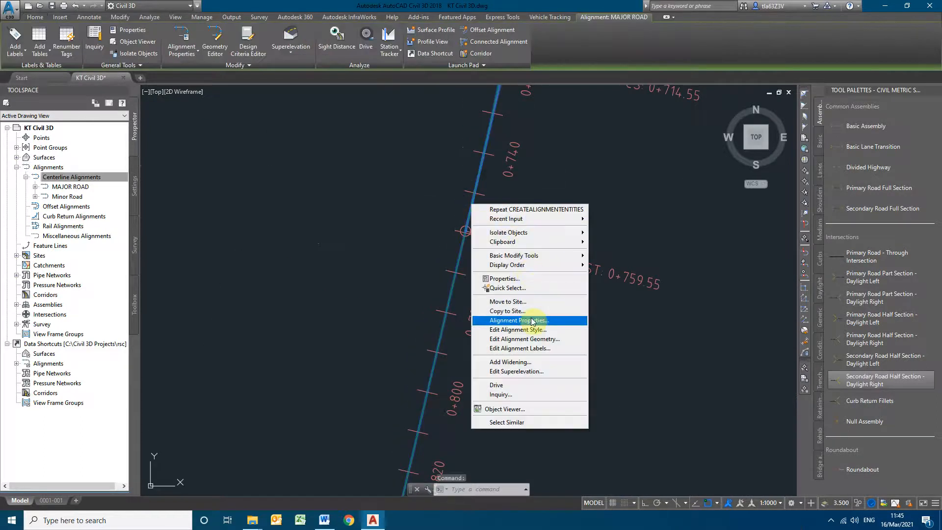
left_click(533, 320)
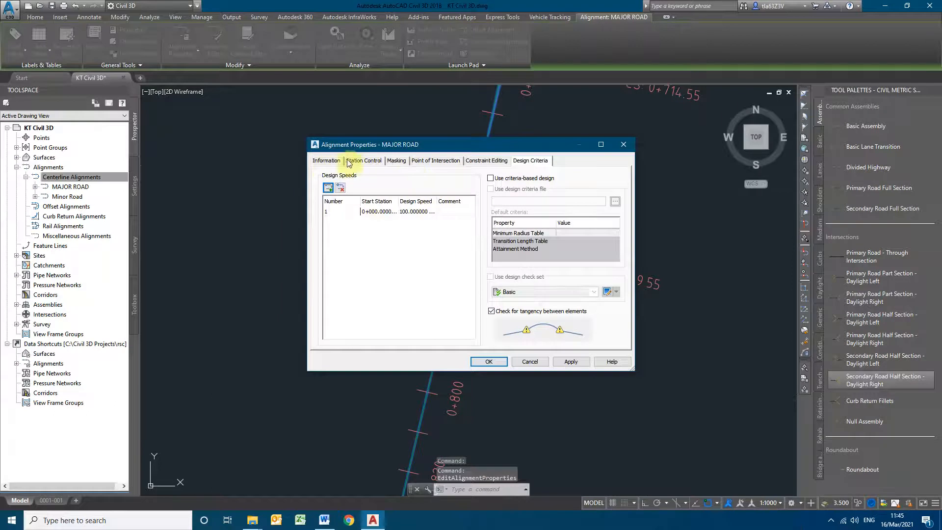
left_click(336, 162)
left_click(378, 252)
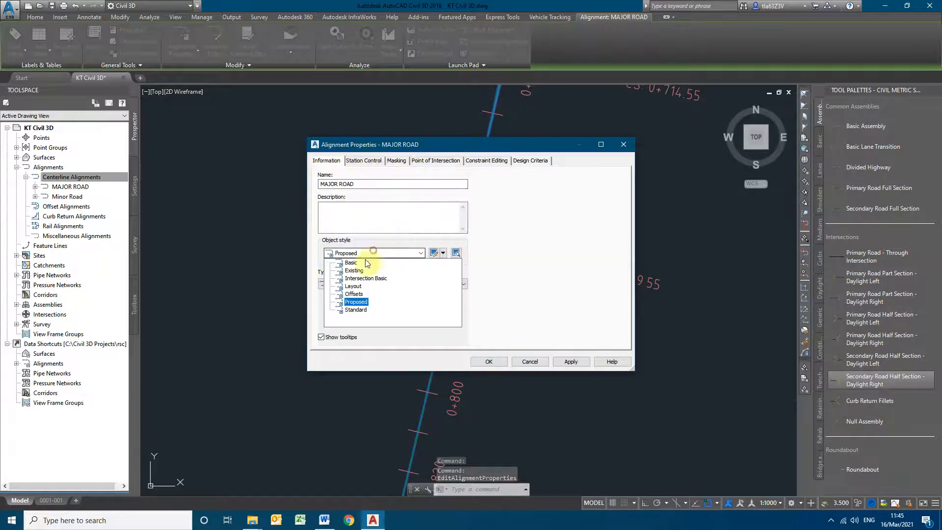
left_click(356, 310)
left_click(569, 362)
left_click(481, 362)
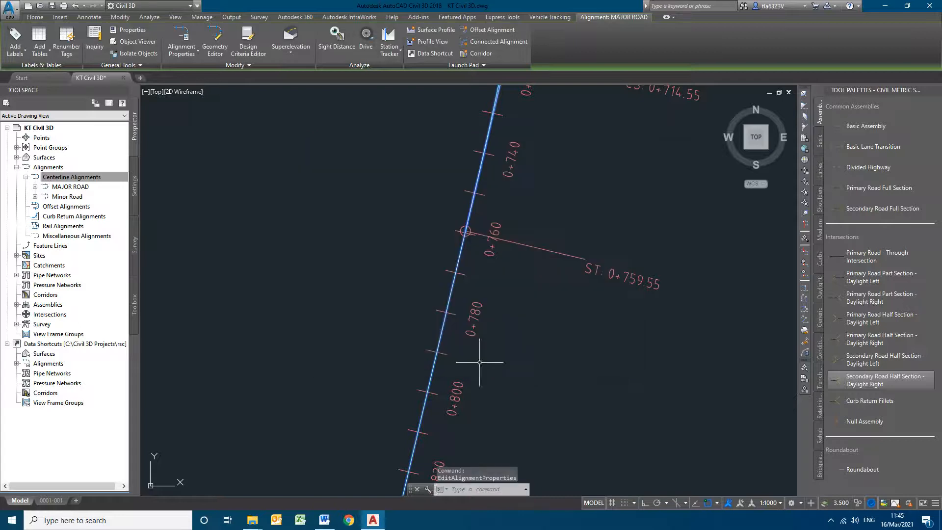
Inspect how MAJOR ROAD's tangents, spirals and curve are displayed from its north end to the curve's midpoint.
key("Escape")
scroll(483, 311, "down", 5)
scroll(484, 270, "up", 6)
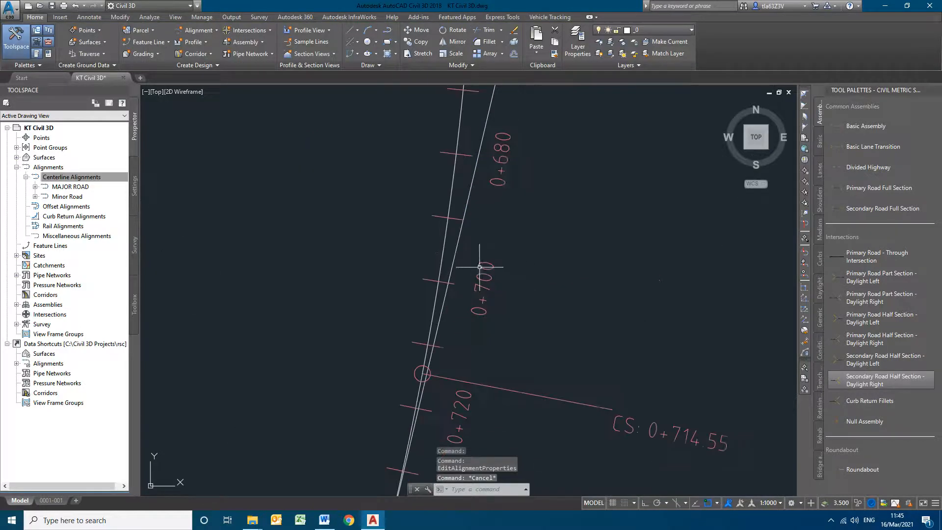
scroll(459, 279, "down", 10)
middle_click_drag(377, 133, 472, 326)
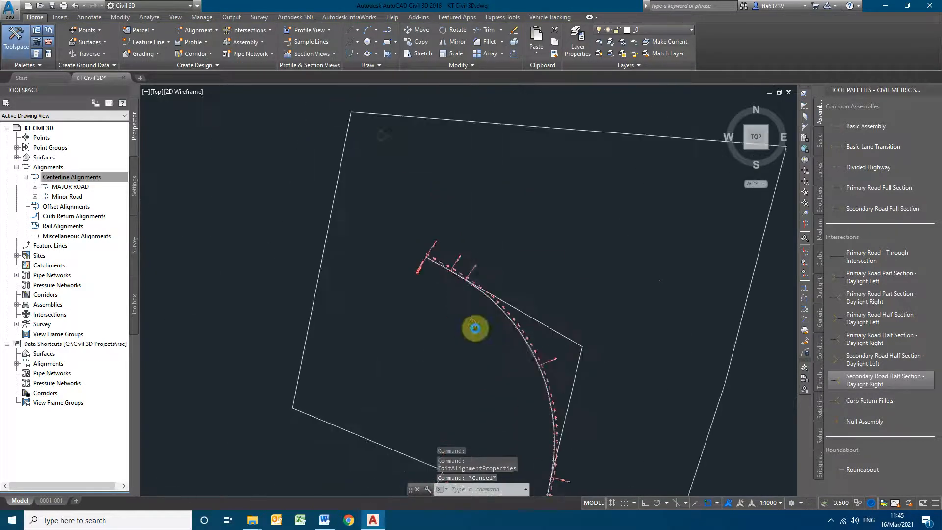
scroll(443, 253, "up", 4)
middle_click_drag(633, 451, 411, 200)
scroll(466, 272, "up", 6)
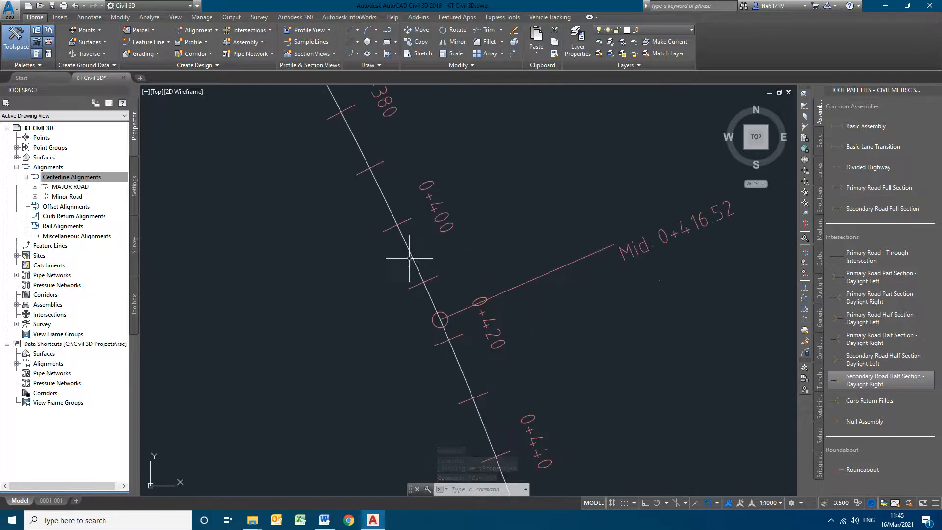
Set the object style of the MAJOR ROAD alignment back to Proposed in its alignment properties.
left_click(408, 245)
right_click(408, 246)
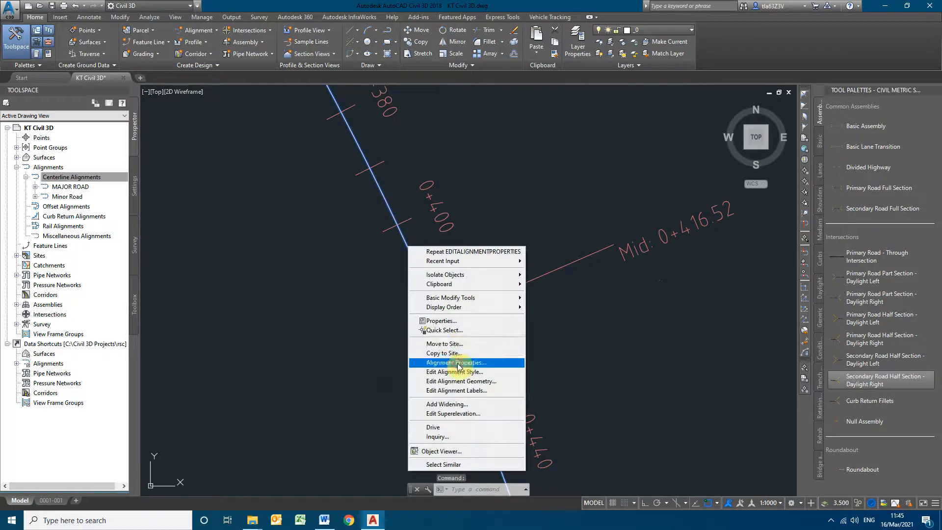
left_click(458, 359)
left_click(369, 253)
left_click(363, 304)
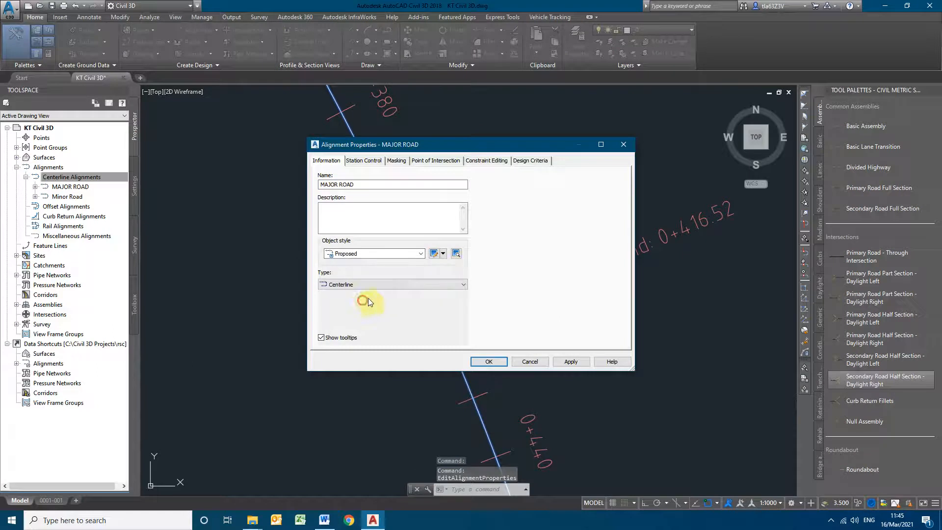
Review the Proposed alignment style's information, design, marker, display and summary settings.
left_click(435, 254)
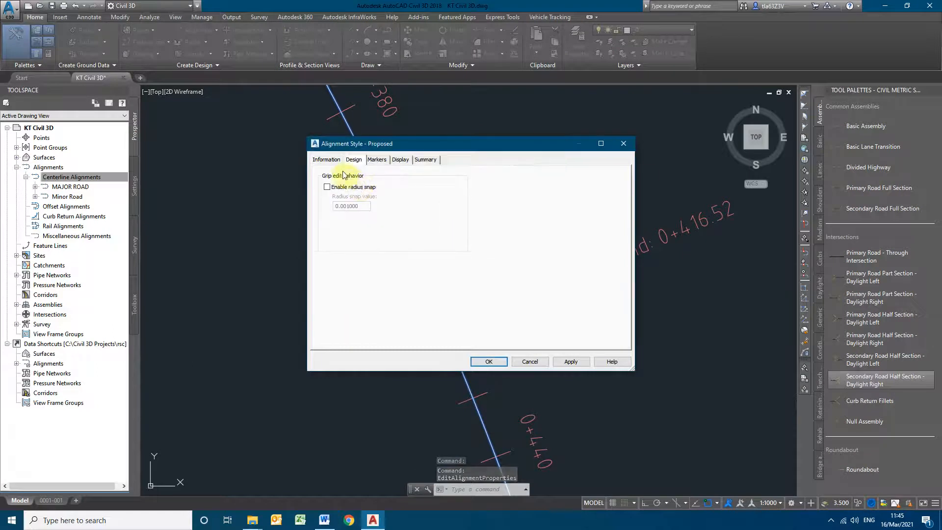
left_click(327, 159)
left_click(624, 144)
left_click(443, 254)
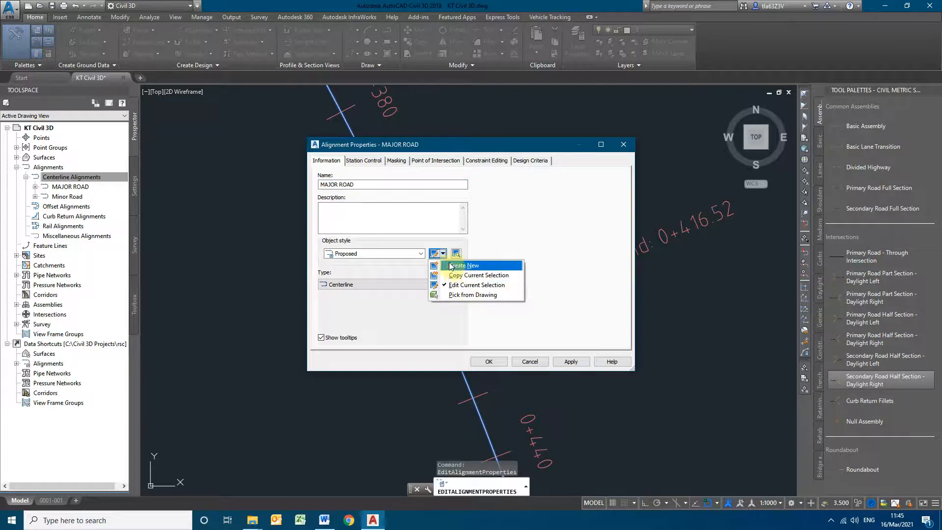
left_click(434, 254)
left_click(353, 160)
left_click(376, 160)
left_click(401, 160)
left_click(424, 160)
Set the curve component's plan display colour to orange-red in the Proposed alignment style and accept the alignment properties.
left_click(401, 160)
left_click(438, 225)
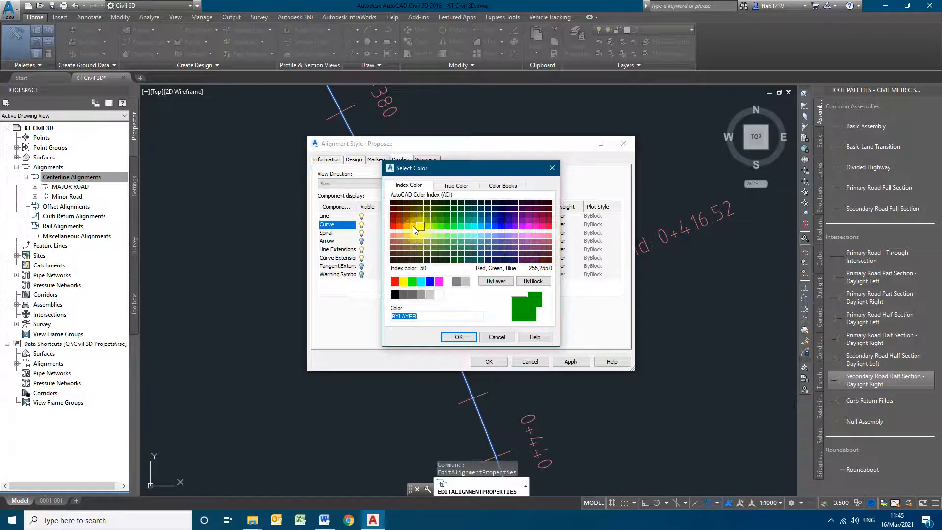
left_click(399, 226)
left_click(459, 336)
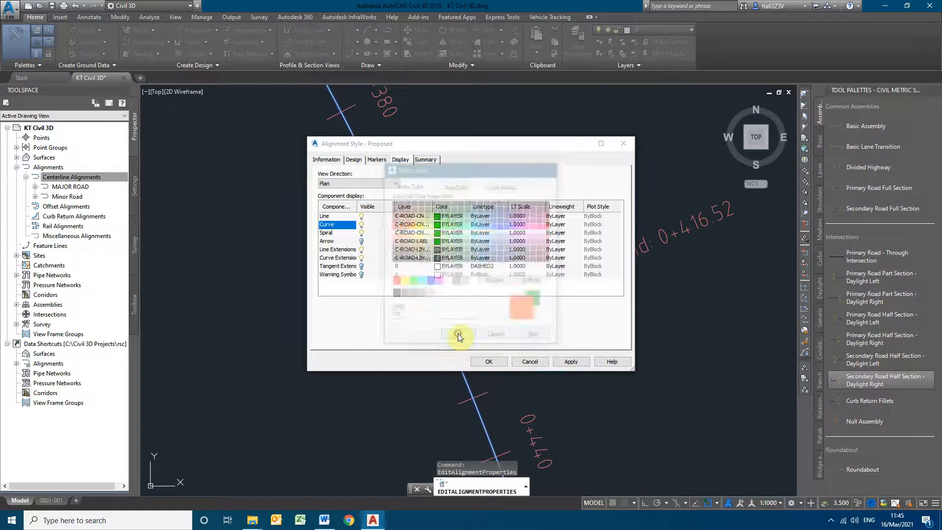
left_click(489, 362)
left_click(488, 362)
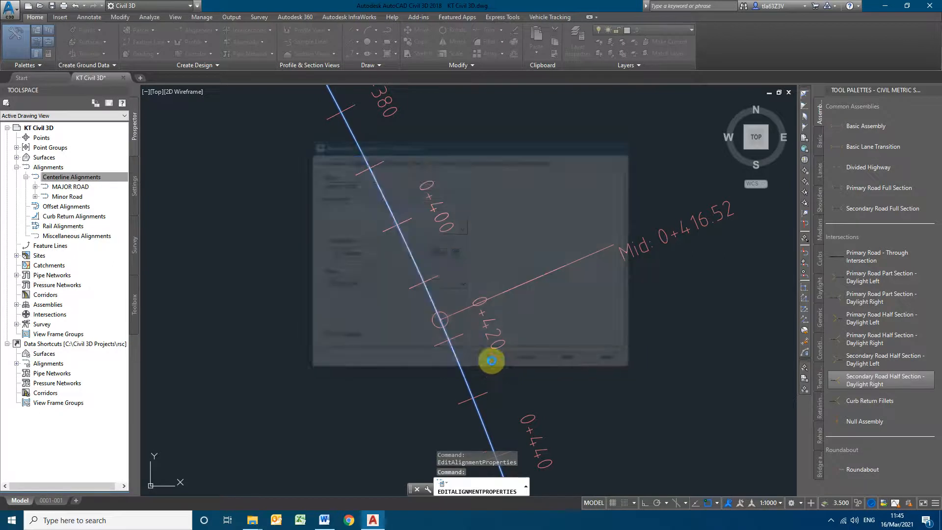
Examine the recoloured MAJOR ROAD alignment from its start along the tangent and curve.
key("Escape")
scroll(506, 347, "down", 12)
scroll(462, 284, "up", 7)
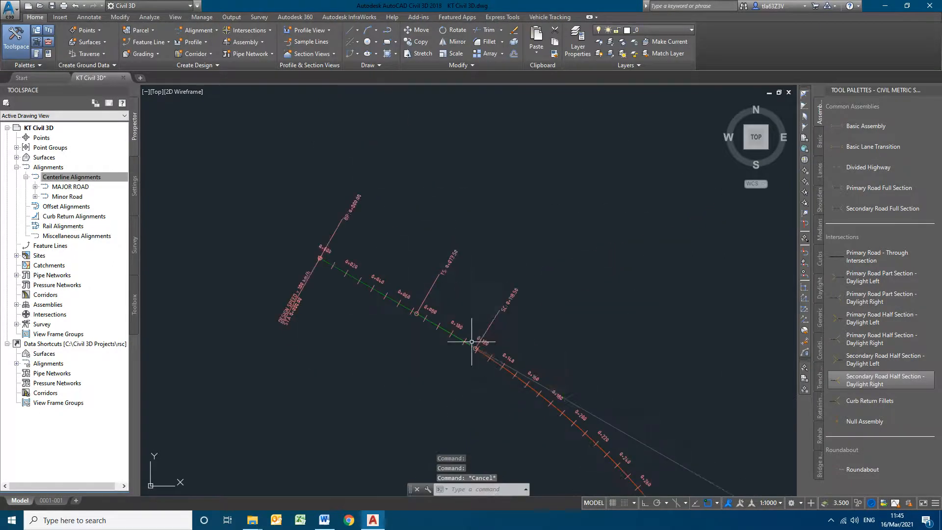
middle_click_drag(553, 357, 465, 209)
middle_click_drag(562, 329, 437, 151)
middle_click_drag(529, 303, 412, 89)
middle_click_drag(488, 241, 487, 113)
middle_click_drag(485, 329, 486, 106)
middle_click_drag(484, 304, 486, 123)
middle_click_drag(479, 329, 496, 158)
middle_click_drag(471, 403, 458, 292)
scroll(459, 292, "down", 7)
scroll(527, 146, "up", 3)
scroll(434, 342, "up", 4)
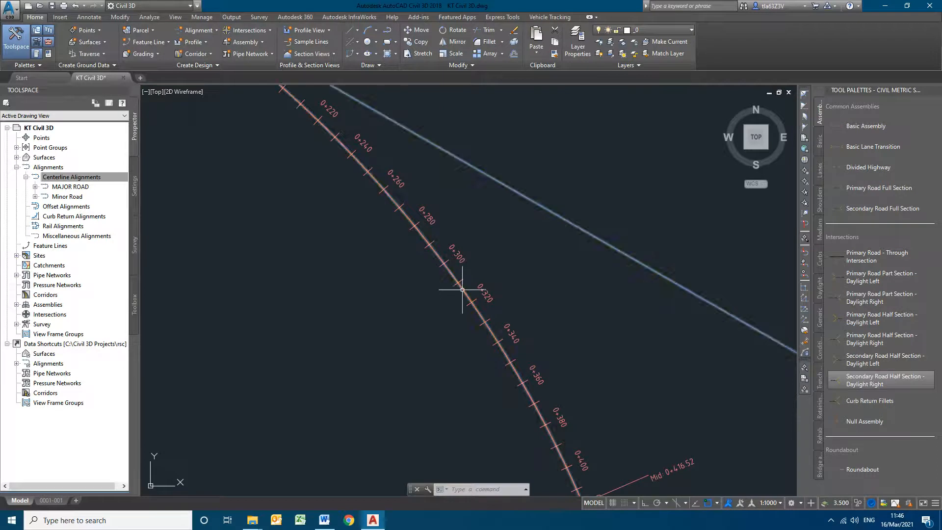
Open the alignment labels of MAJOR ROAD and apply a minor station increment of 5 m.
left_click(461, 294)
right_click(462, 292)
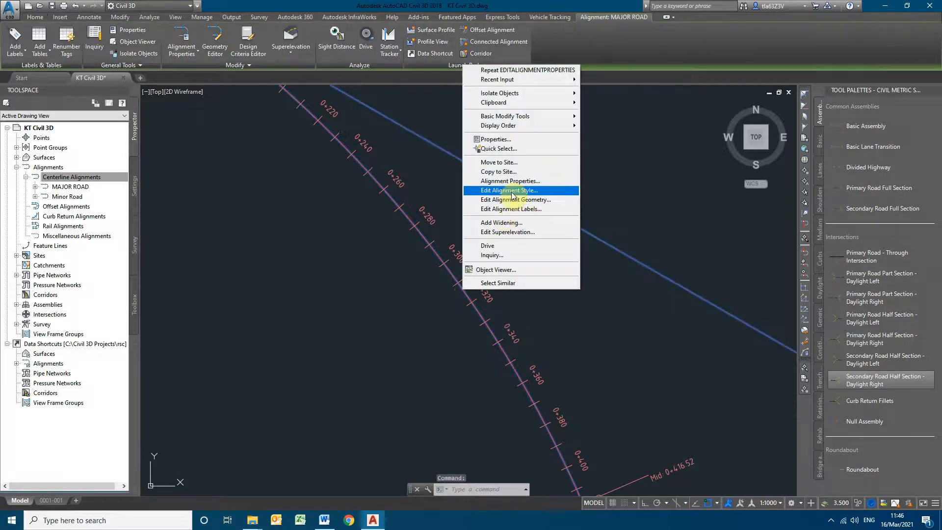
left_click(513, 209)
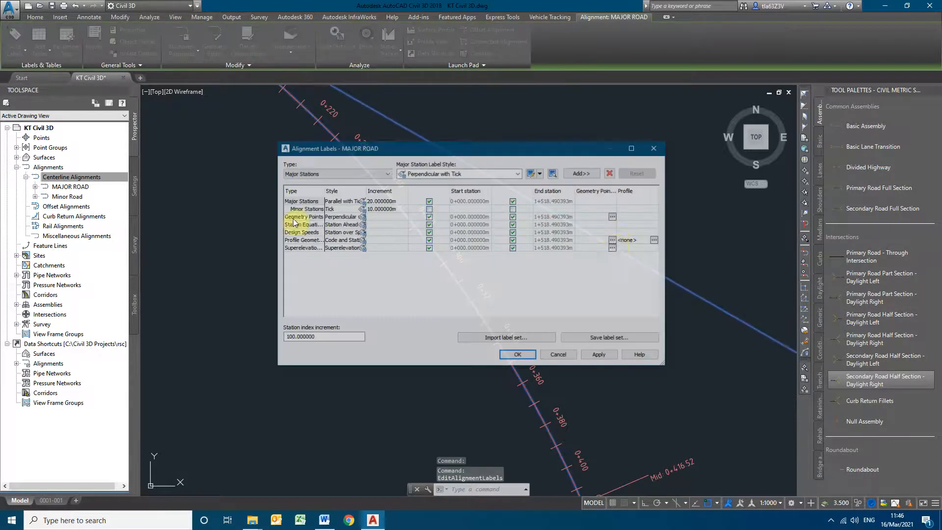
double_click(388, 199)
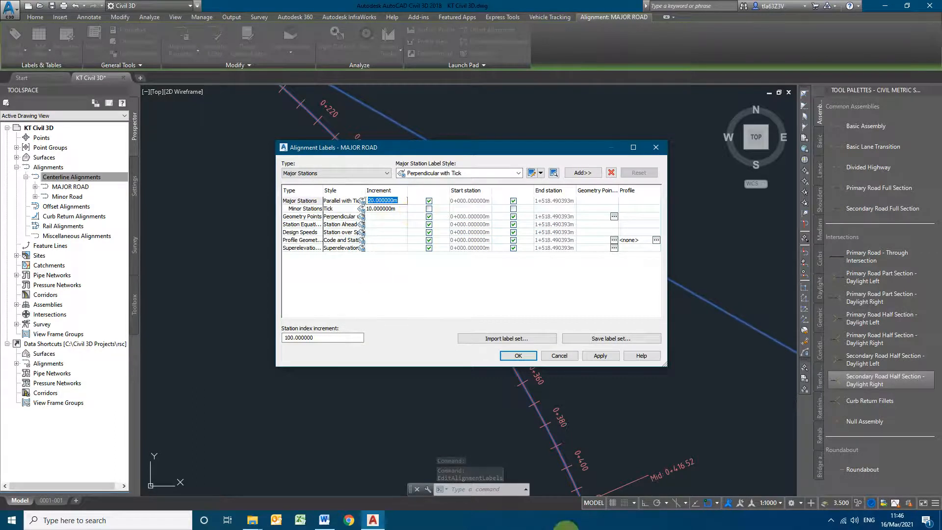
left_click(831, 520)
right_click(821, 501)
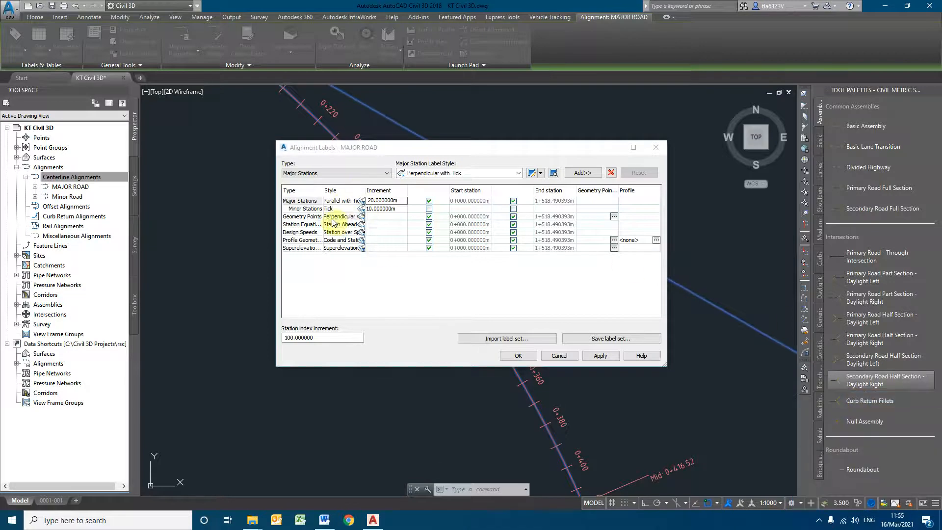
left_click(326, 209)
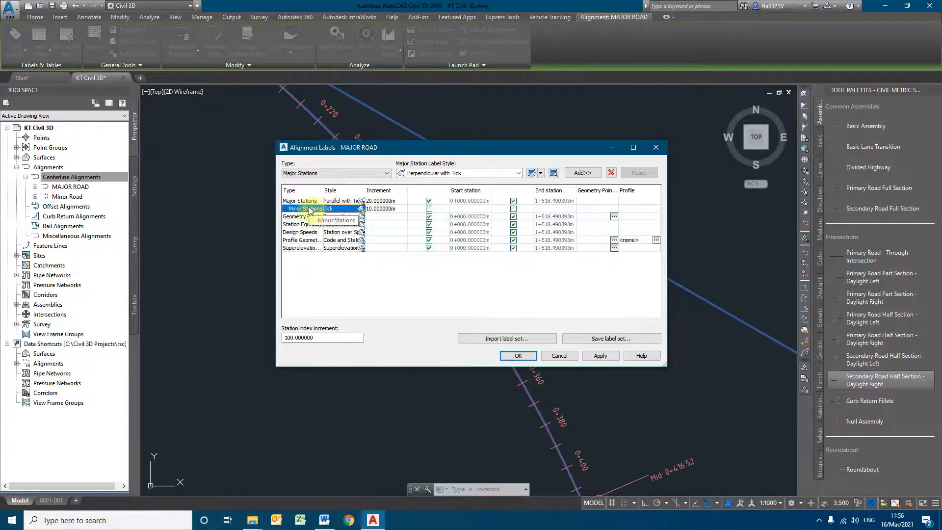
left_click(385, 208)
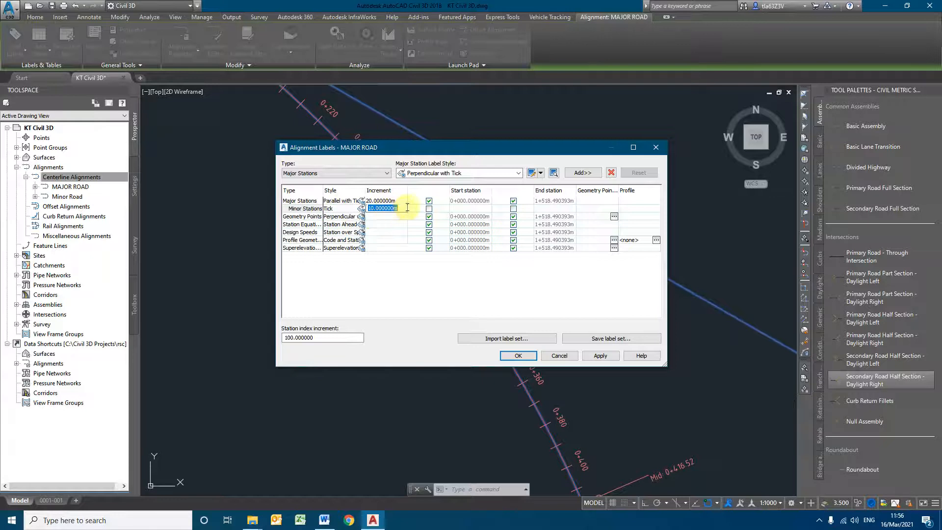
left_click_drag(413, 147, 664, 129)
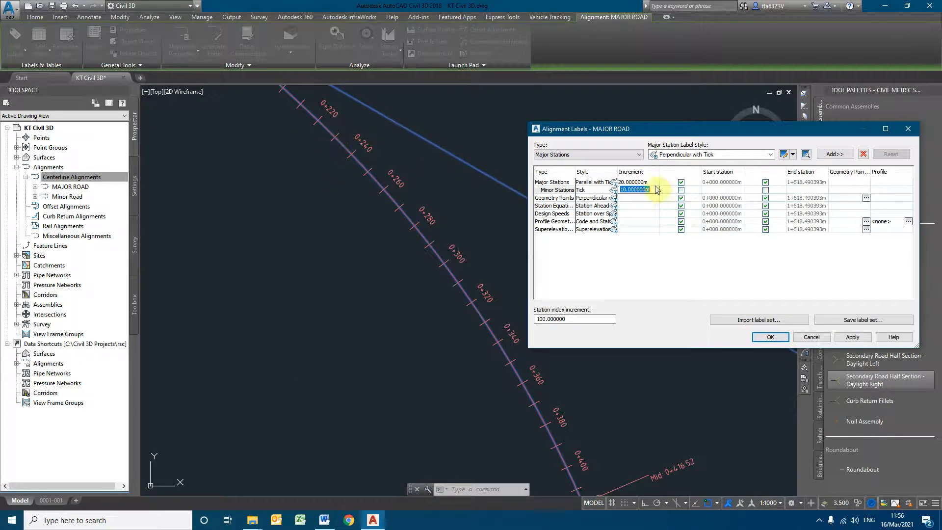
type("3")
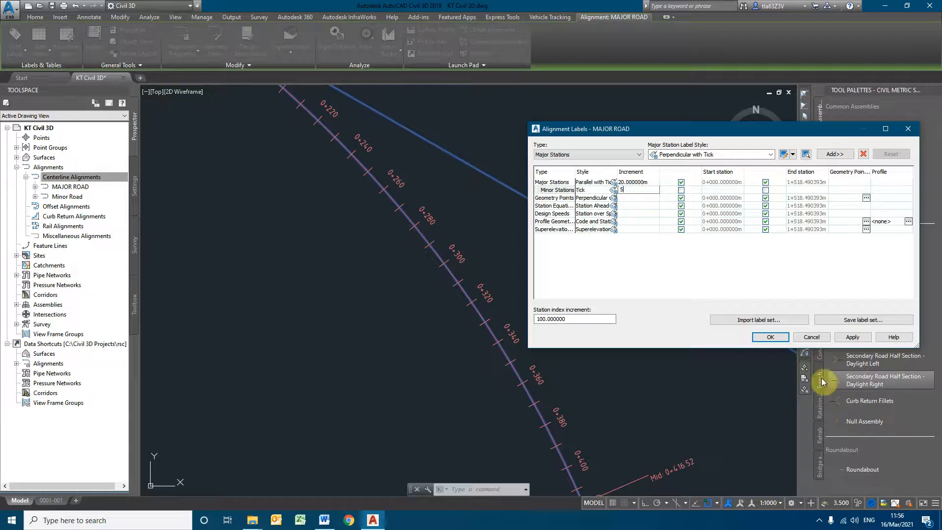
left_click(853, 338)
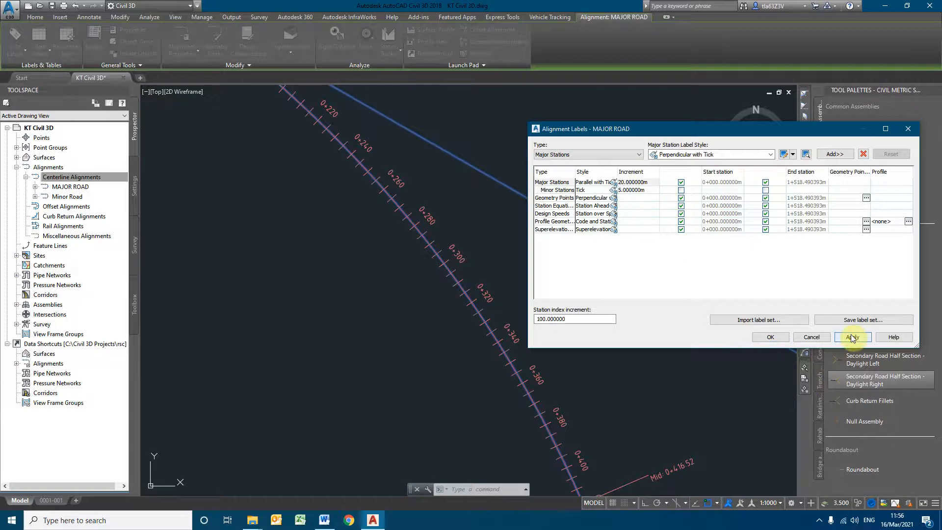
Set the minor station increment of MAJOR ROAD's labels to 10 m and apply it.
double_click(638, 190)
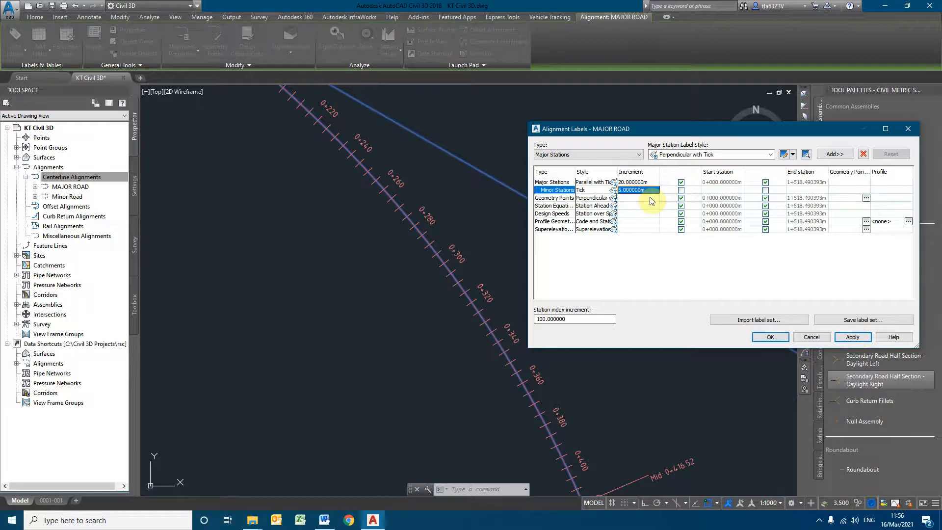
type("1")
left_click(852, 338)
Apply a major station increment of 30 m to MAJOR ROAD, return it to 20 m and accept the alignment labels.
double_click(641, 182)
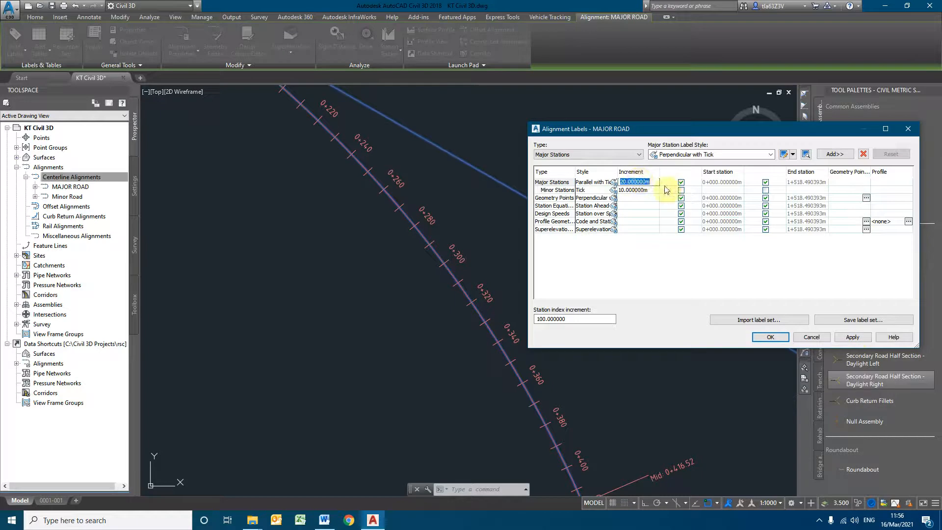
left_click(863, 338)
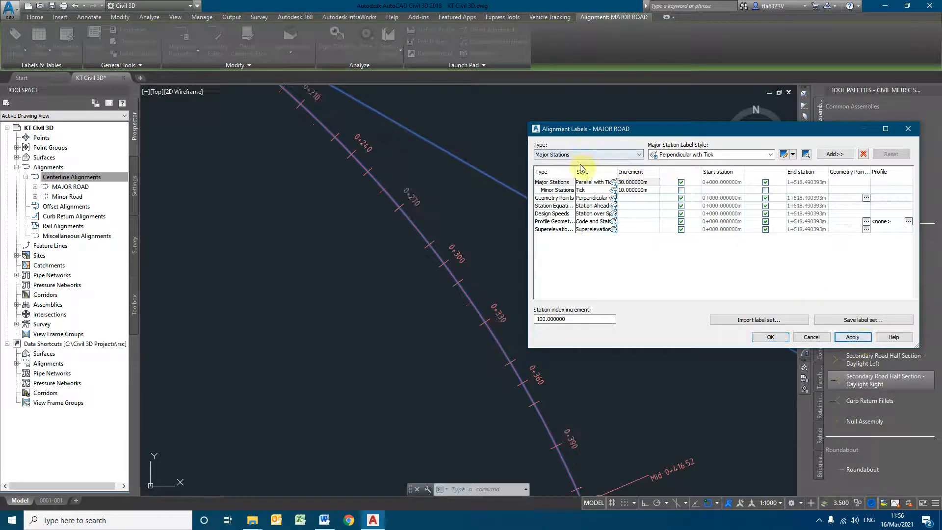
left_click(638, 182)
type("20")
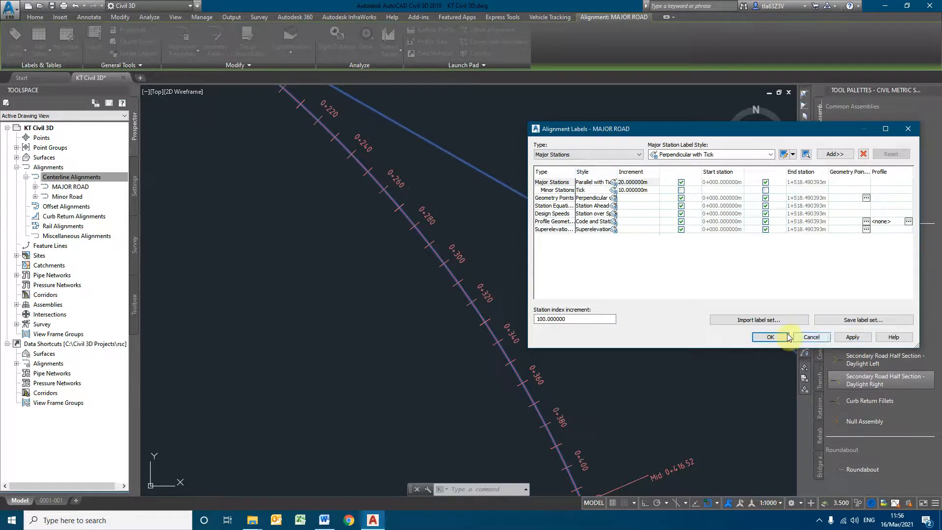
left_click(771, 337)
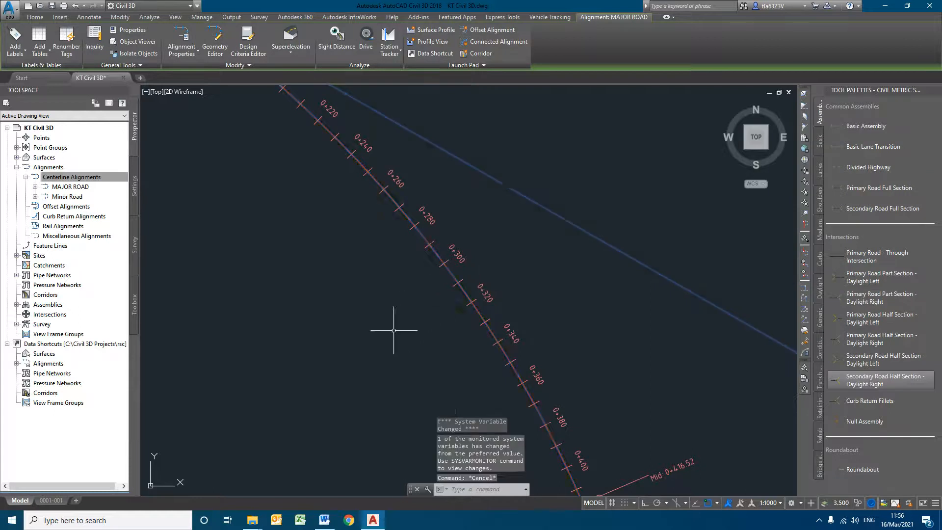
Examine the station labels and ticks along MAJOR ROAD down to its crossing with Minor Road.
key("Escape")
scroll(388, 347, "down", 10)
mouse_move(476, 376)
middle_mouse_down()
mouse_move(544, 128)
mouse_move(454, 346)
middle_mouse_up()
scroll(457, 279, "up", 6)
scroll(506, 247, "down", 6)
scroll(407, 221, "up", 10)
middle_click_drag(354, 296, 588, 172)
scroll(360, 118, "up", 5)
scroll(271, 171, "down", 9)
mouse_move(545, 313)
middle_mouse_down()
mouse_move(559, 298)
mouse_move(589, 147)
middle_mouse_up()
middle_click_drag(589, 294, 557, 98)
mouse_move(545, 304)
middle_mouse_down()
mouse_move(574, 91)
mouse_move(573, 169)
mouse_move(574, 140)
mouse_move(578, 160)
middle_mouse_up()
scroll(493, 330, "down", 4)
scroll(536, 297, "down", 2)
scroll(504, 328, "up", 5)
middle_click_drag(507, 190, 402, 378)
Rename the Minor Road alignment as MINOR ROAD in its alignment properties.
left_click(116, 204)
right_click(63, 199)
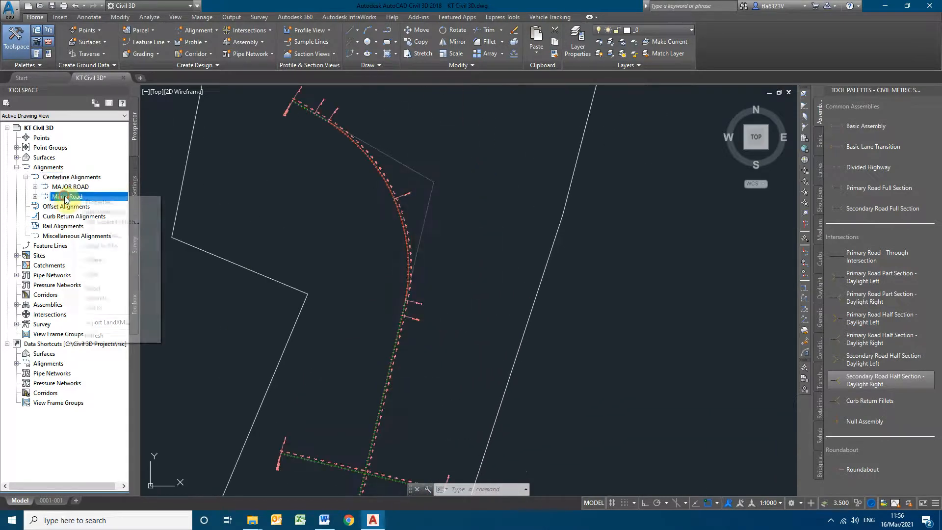
left_click(91, 201)
left_click(358, 184)
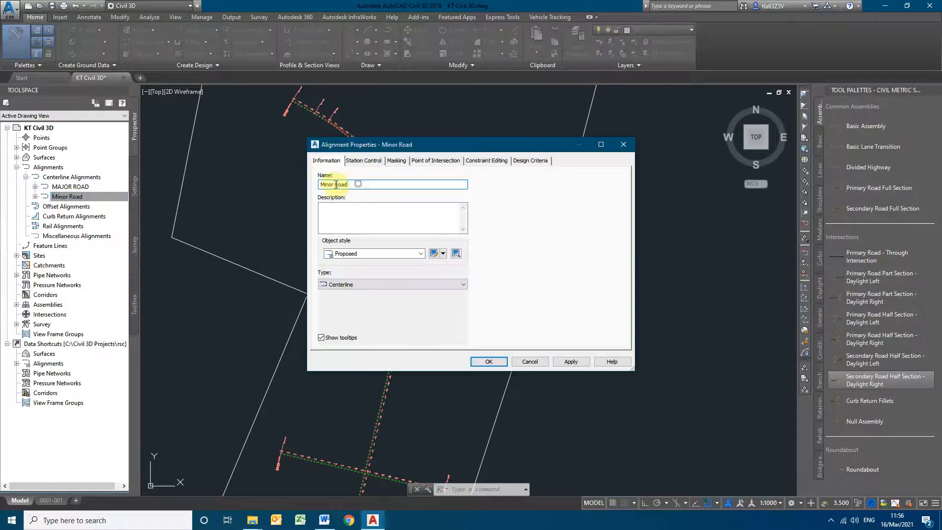
left_click_drag(362, 183, 253, 184)
type("MINOR ROAD")
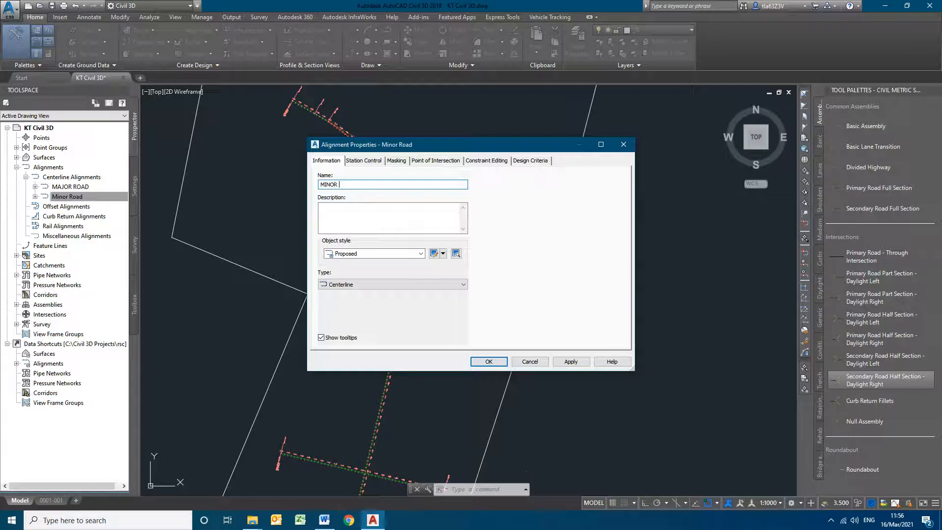
left_click(488, 359)
scroll(427, 224, "down", 6)
scroll(442, 246, "up", 10)
scroll(454, 260, "up", 5)
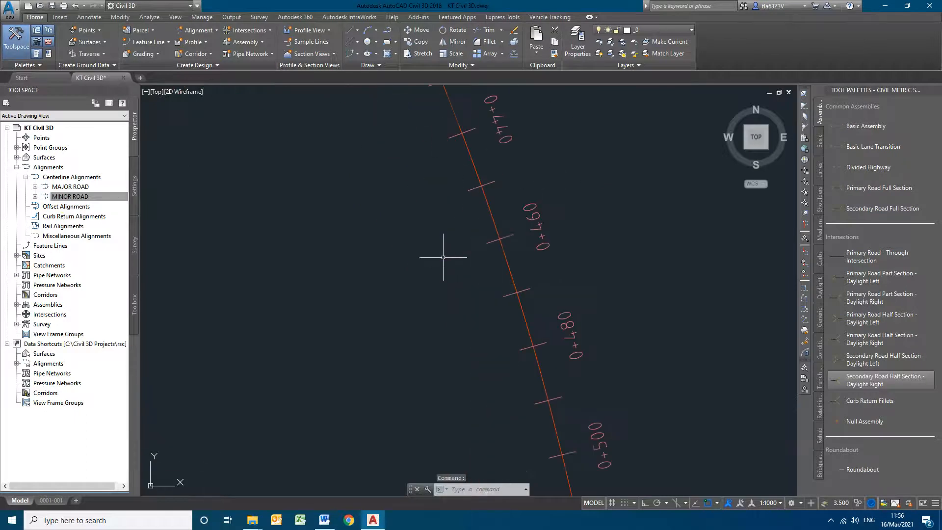
mouse_move(488, 202)
scroll(488, 202, "down", 6)
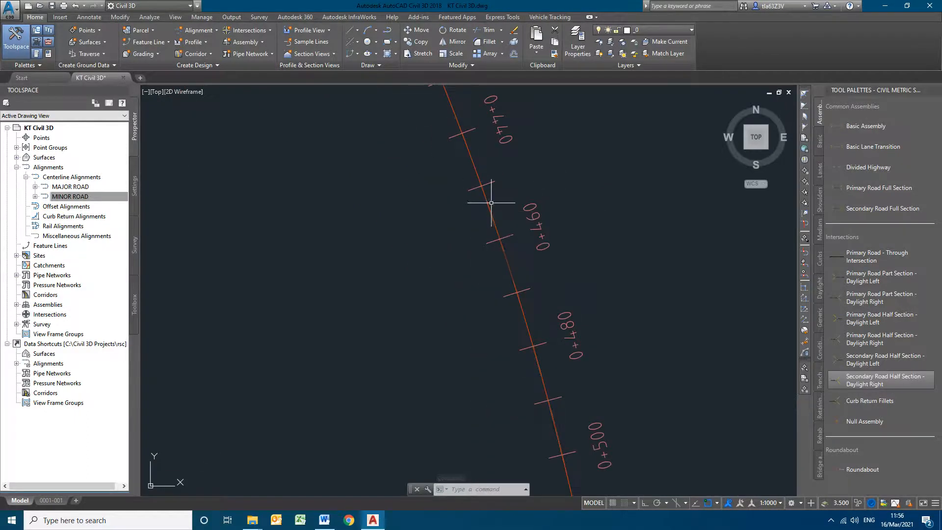
middle_click_drag(418, 301, 432, 129)
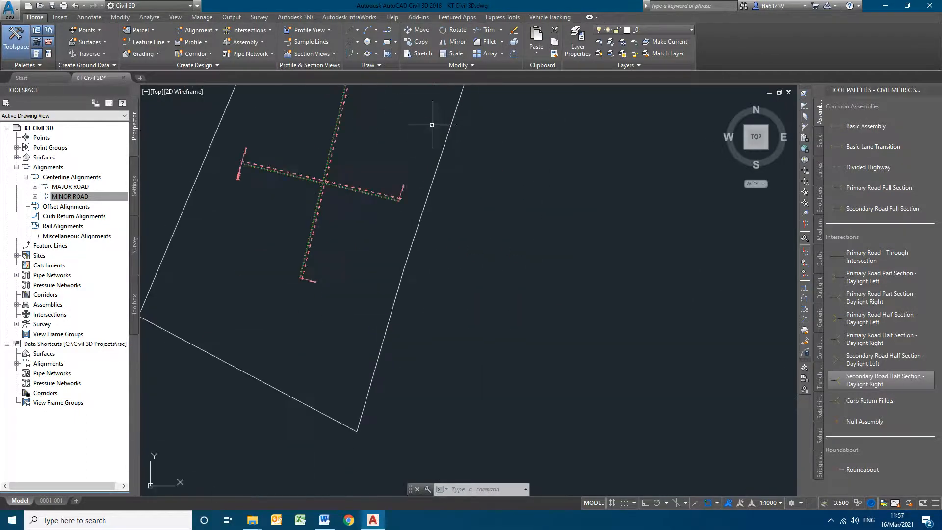
scroll(318, 261, "down", 5)
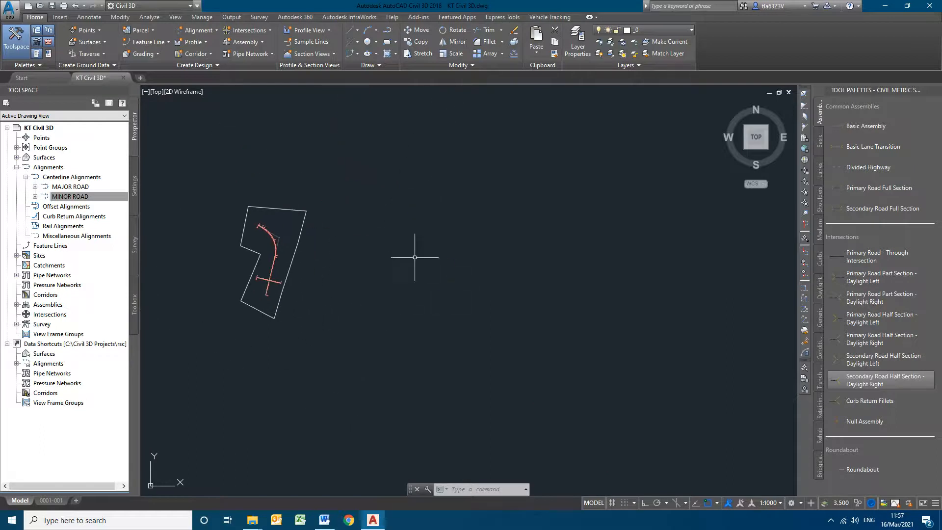
left_click(199, 46)
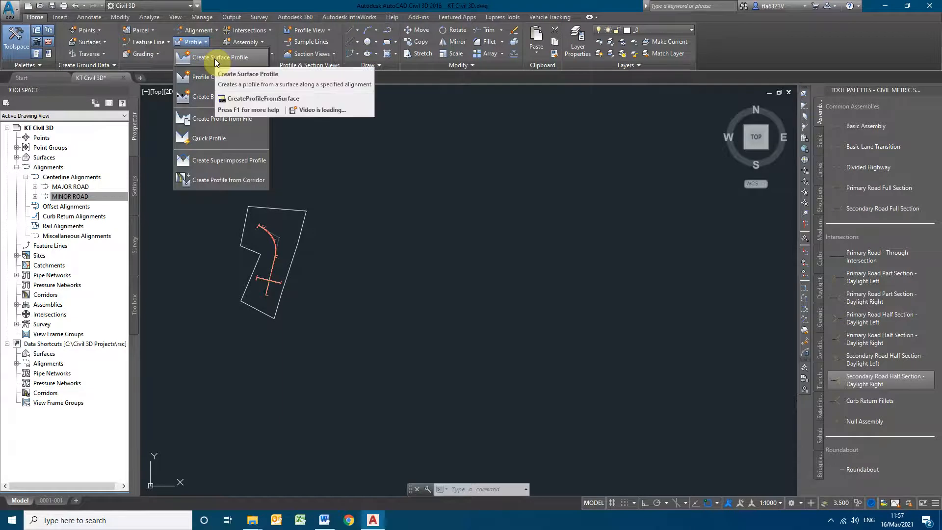
left_click(471, 389)
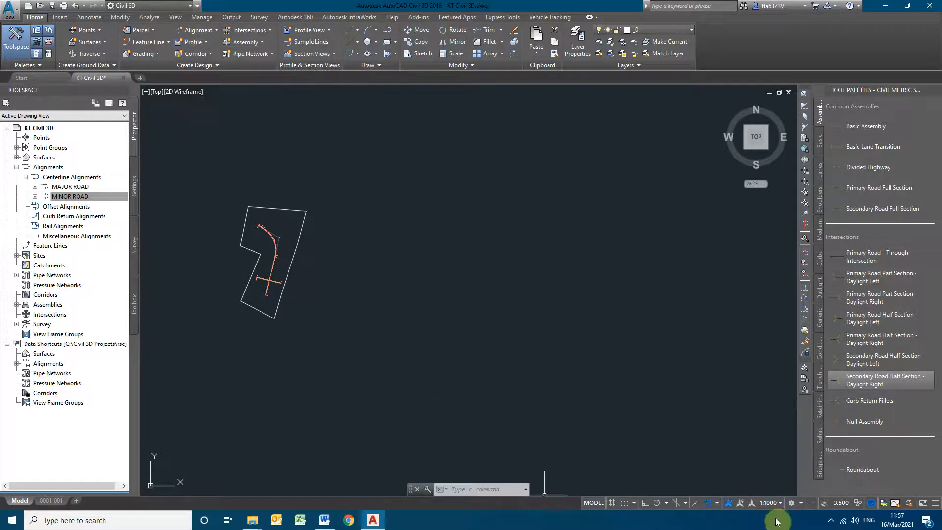
left_click(831, 520)
right_click(826, 501)
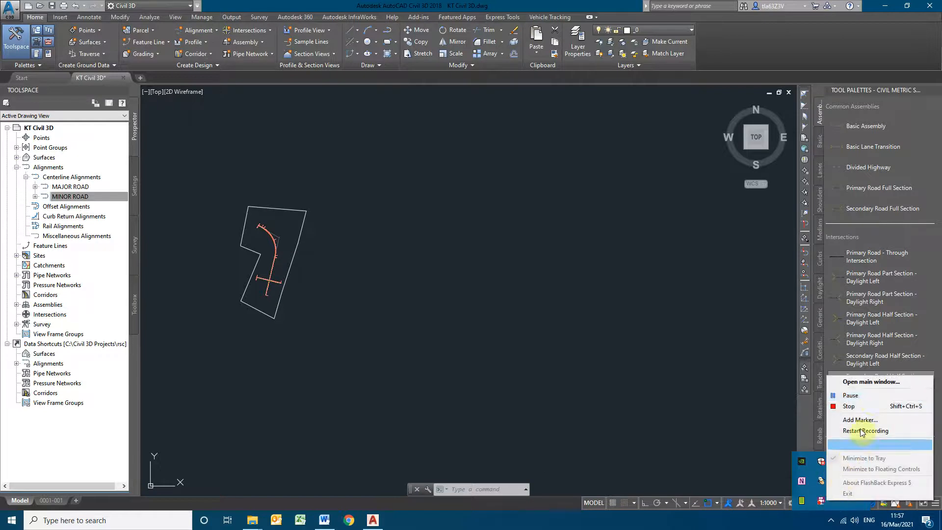
left_click(857, 396)
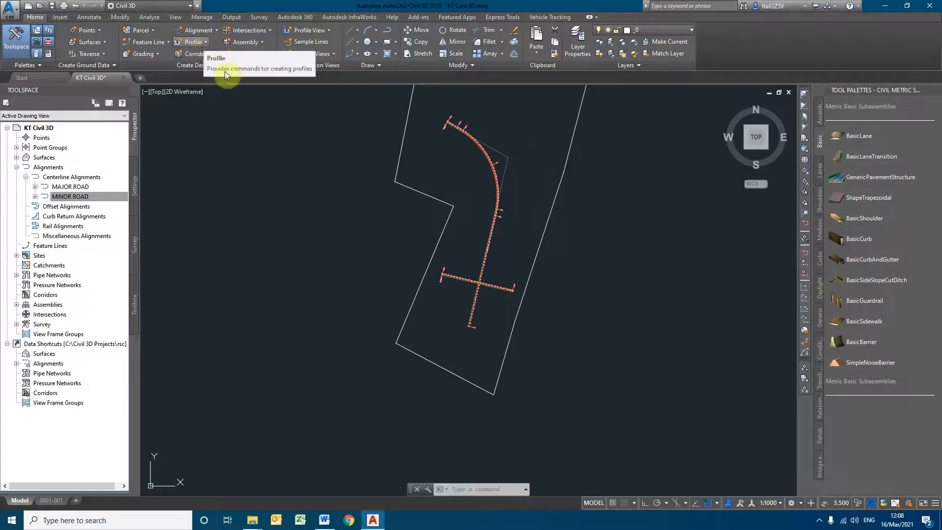
left_click(820, 522)
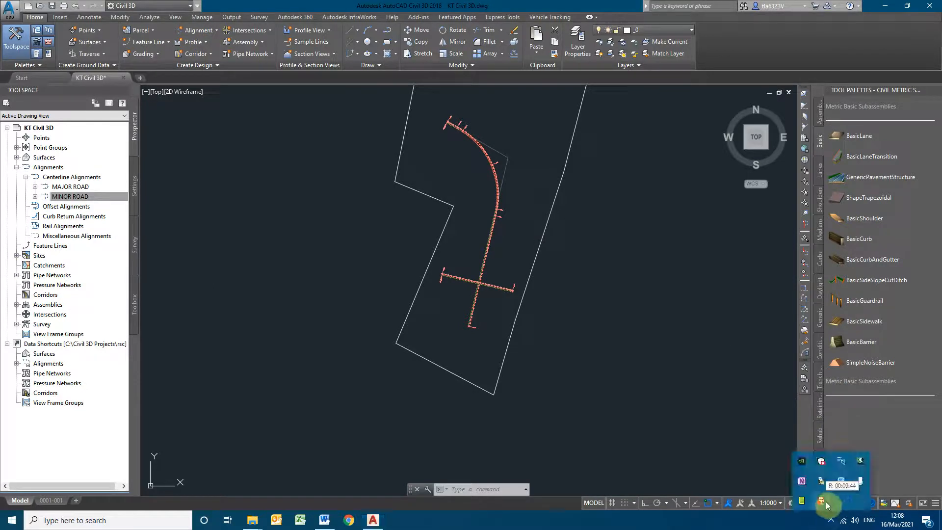
Start a surface profile for the MAJOR ROAD alignment and add the TRIANGULATION surface to its profile list.
left_click(194, 43)
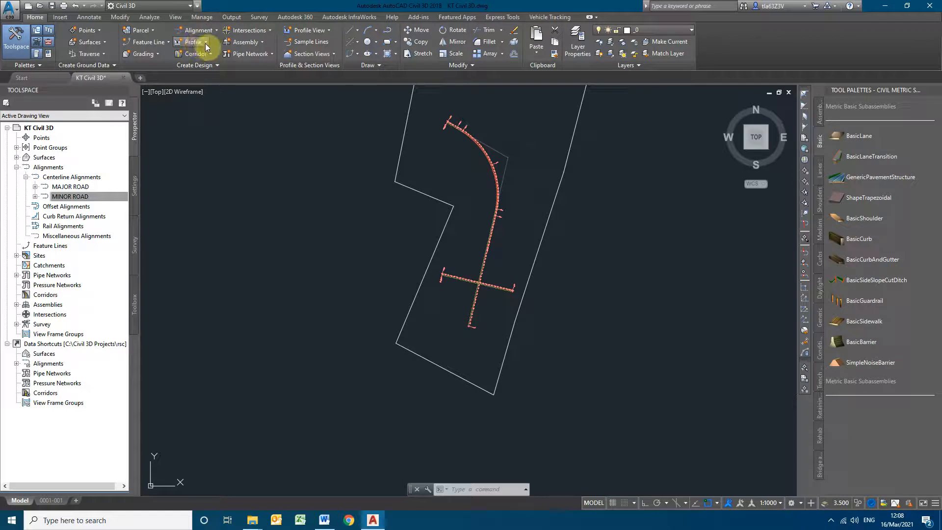
left_click(196, 44)
left_click(216, 58)
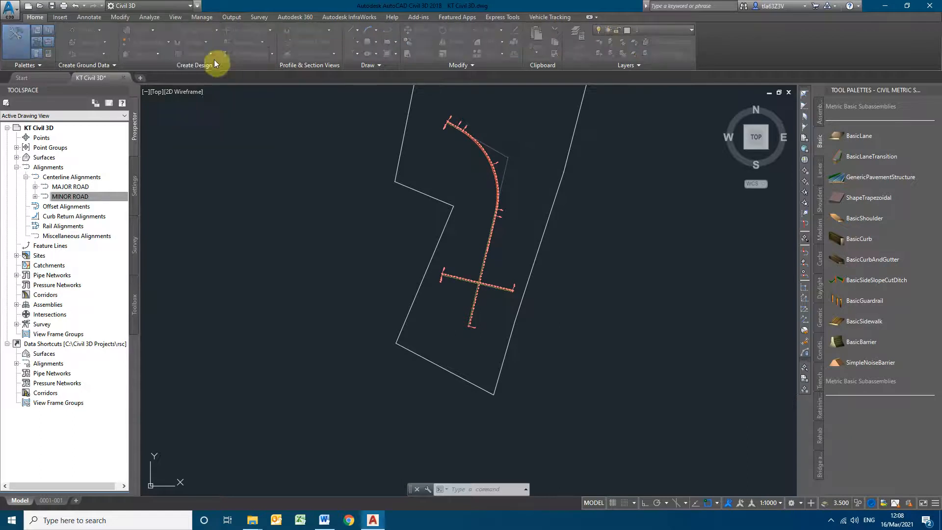
left_click(491, 61)
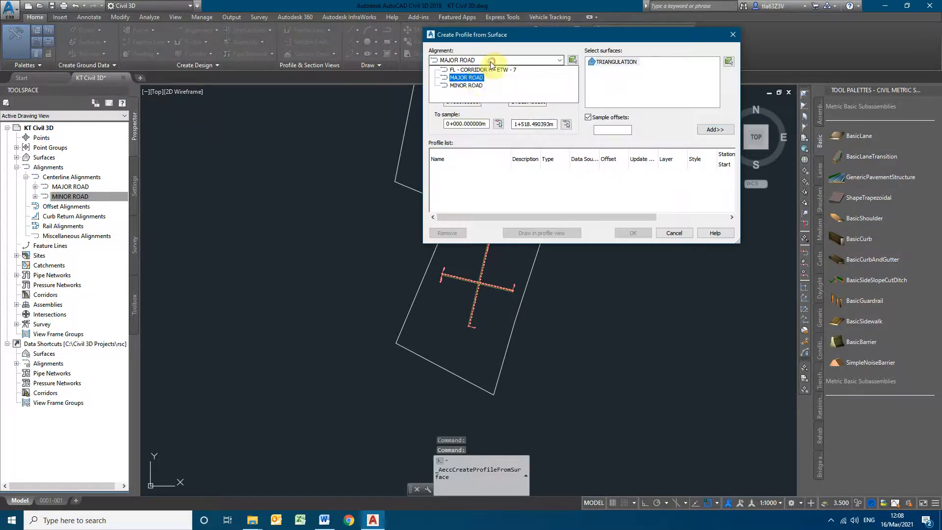
left_click(466, 77)
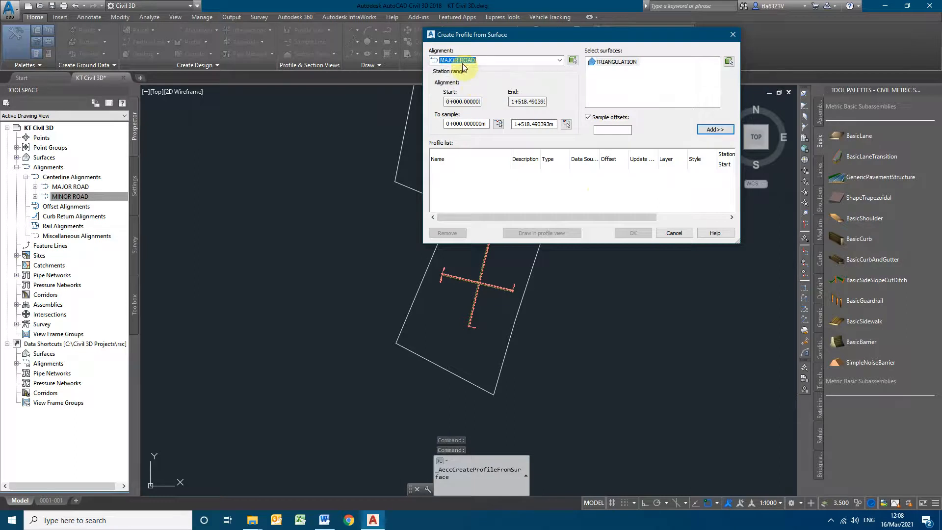
left_click(622, 69)
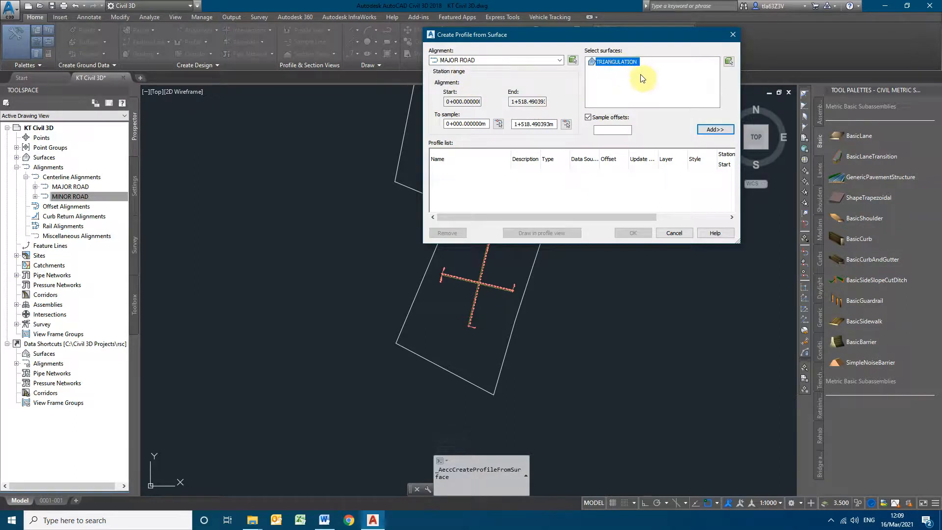
left_click(715, 130)
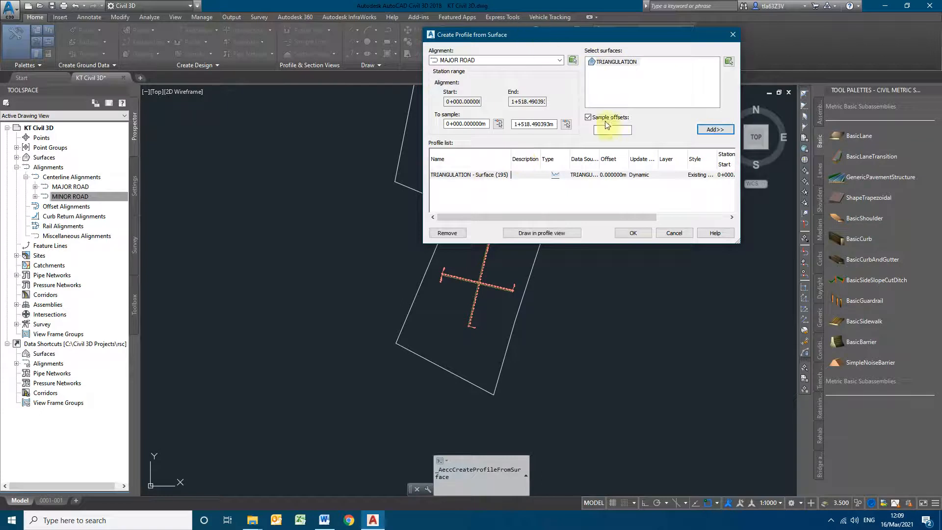
Add TRIANGULATION profiles sampled at offsets of -10 and 10 to the MAJOR ROAD profile list.
left_click(605, 129)
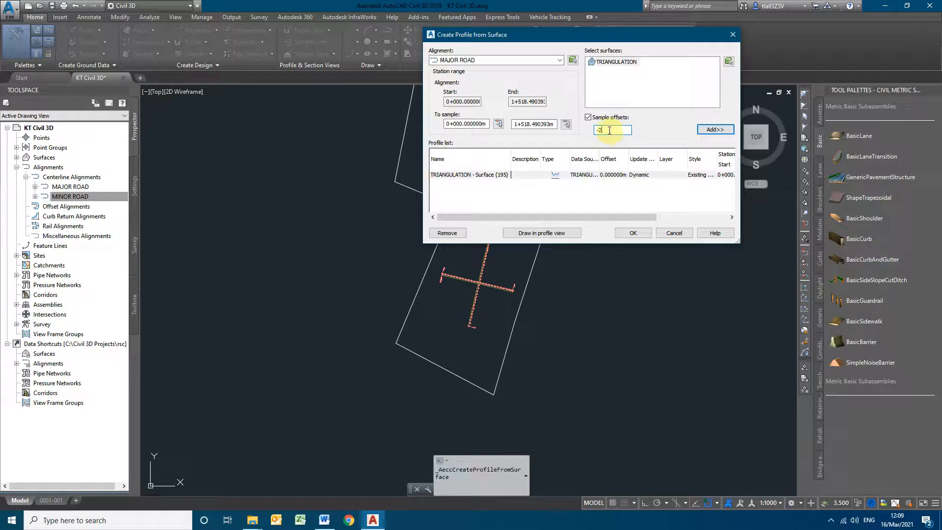
type("2")
left_click(715, 129)
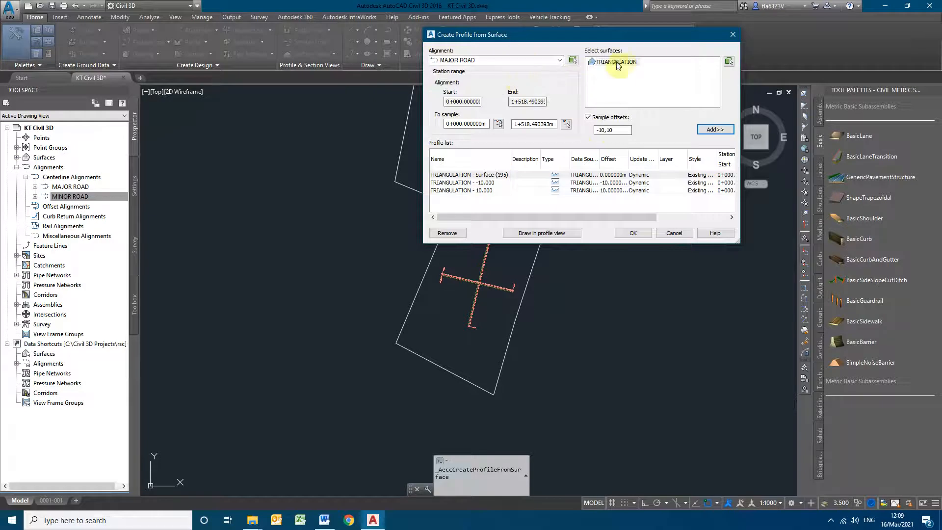
Start drawing the profiles in a profile view named PV MAJOR ROAD with the Profile View style.
left_click(547, 233)
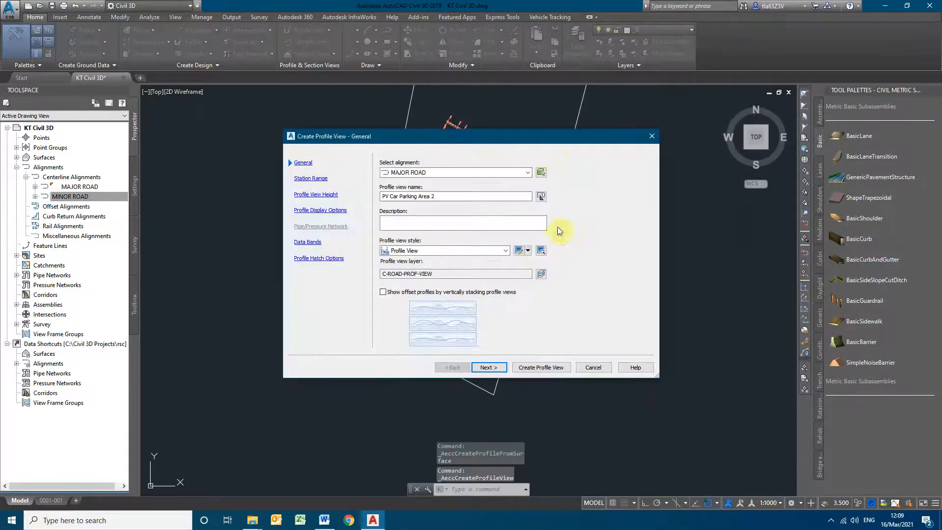
left_click_drag(446, 196, 358, 196)
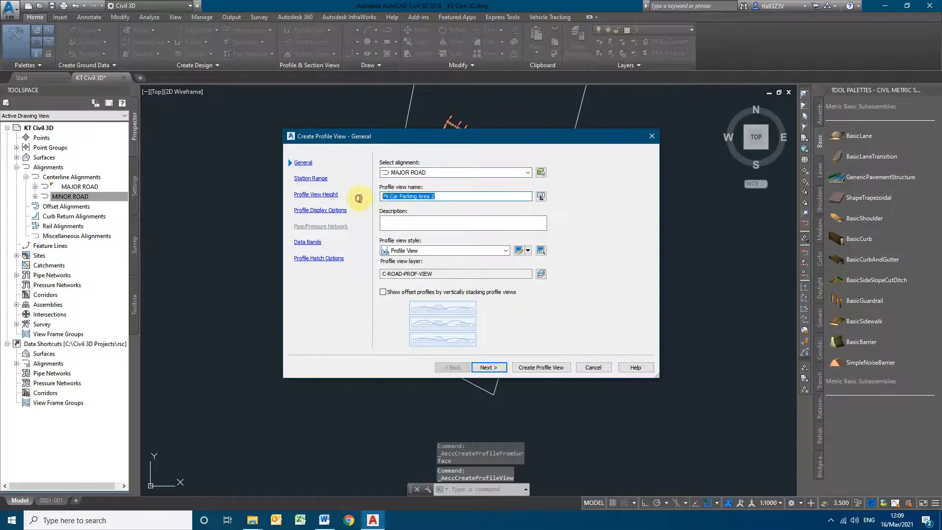
type("PV MAJOR ROAD")
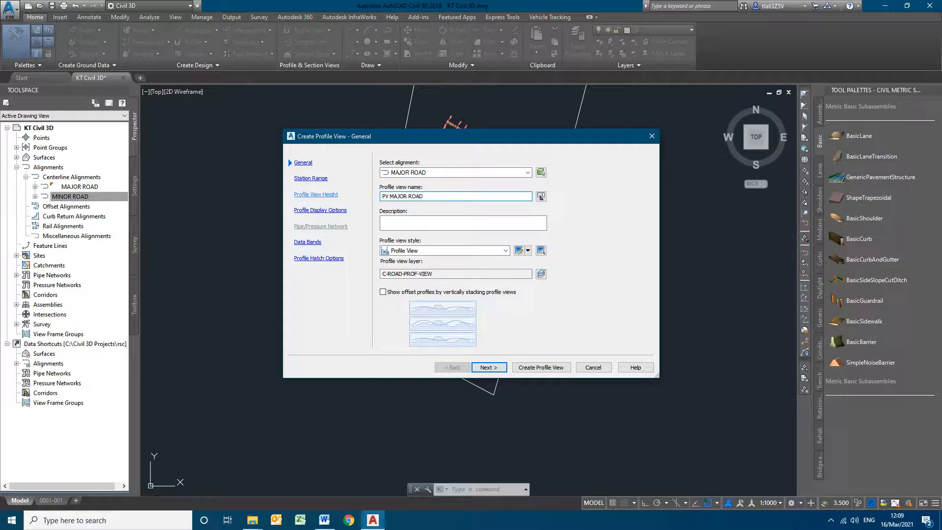
left_click(505, 251)
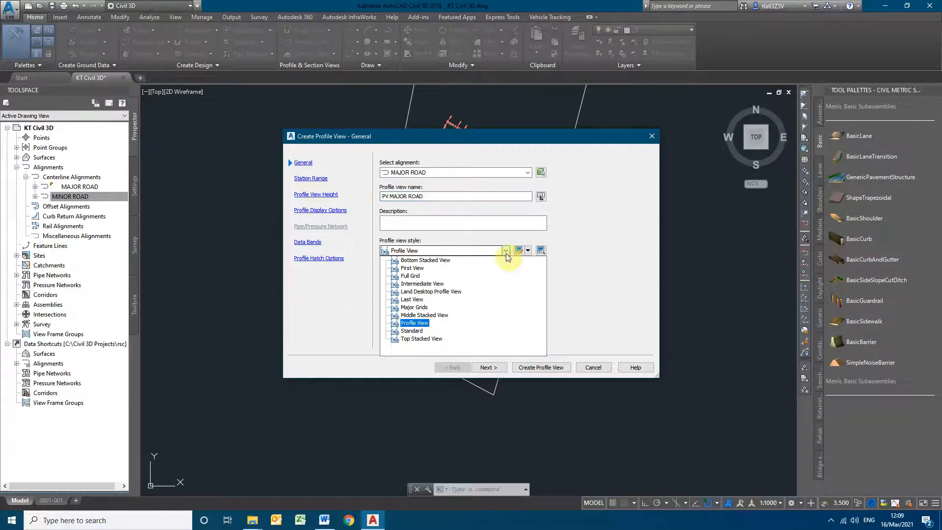
left_click(415, 323)
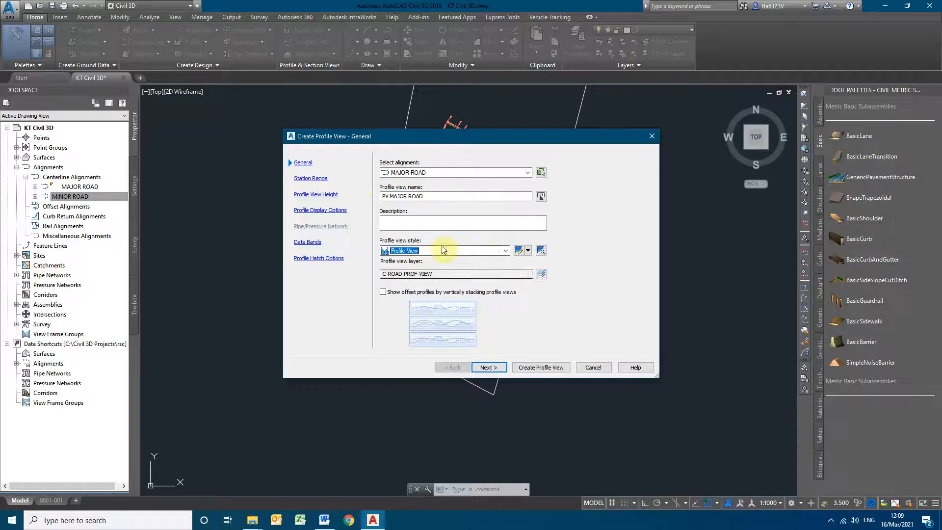
left_click(504, 251)
left_click(504, 251)
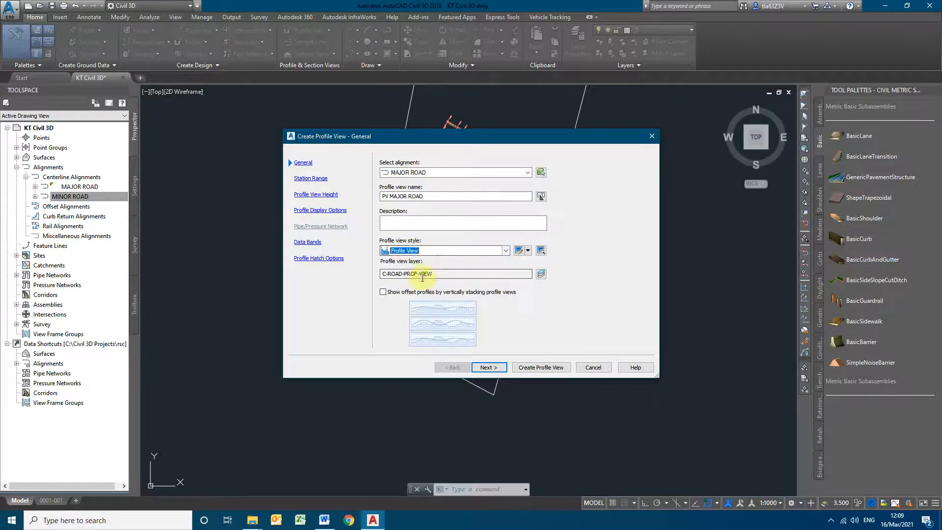
Keep the automatic station range, set the profile view's maximum height to 380 m and lower its user-specified minimum.
left_click(309, 178)
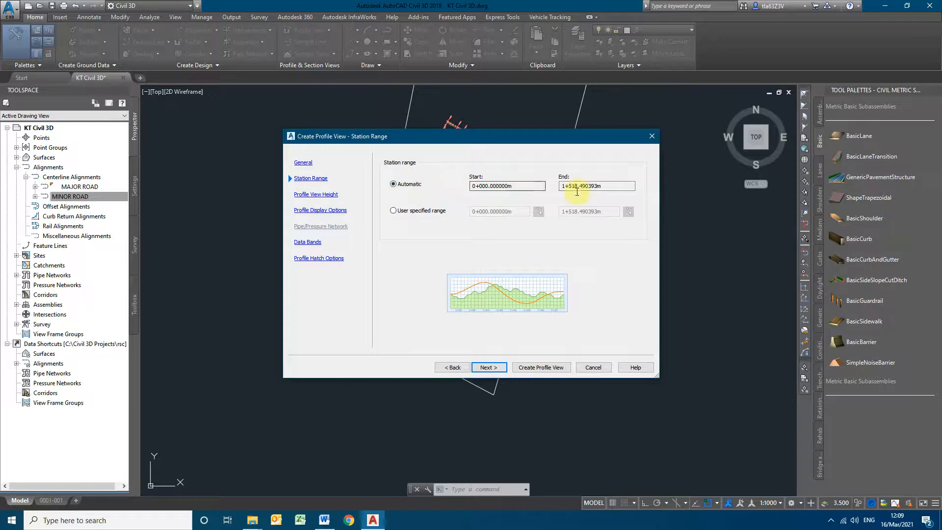
left_click(318, 194)
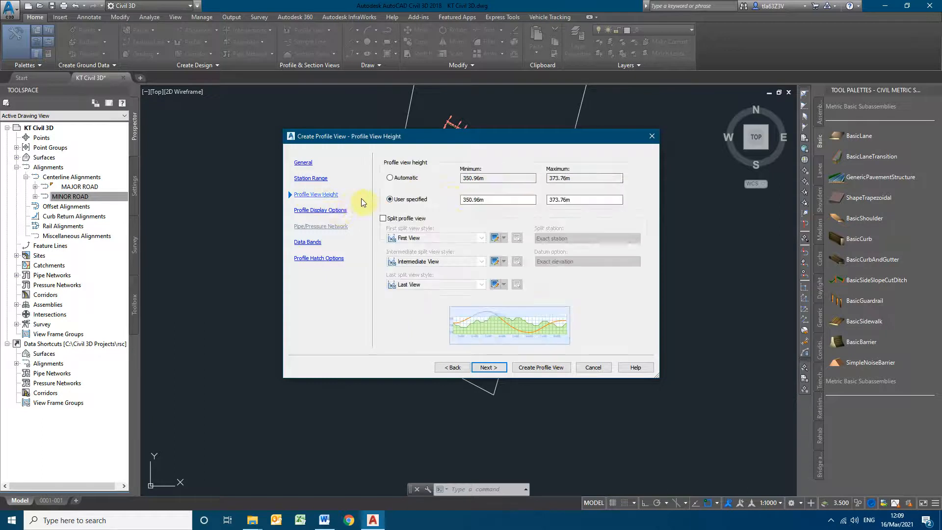
double_click(586, 199)
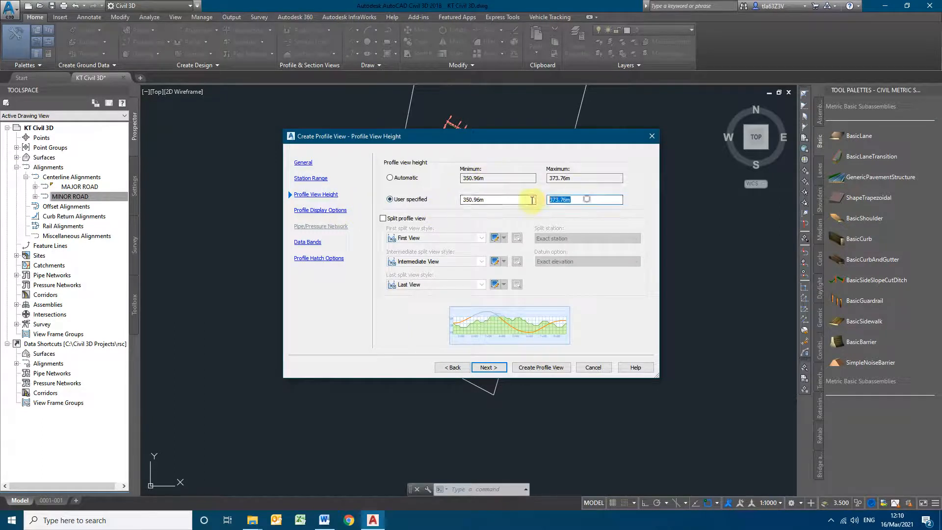
type("380")
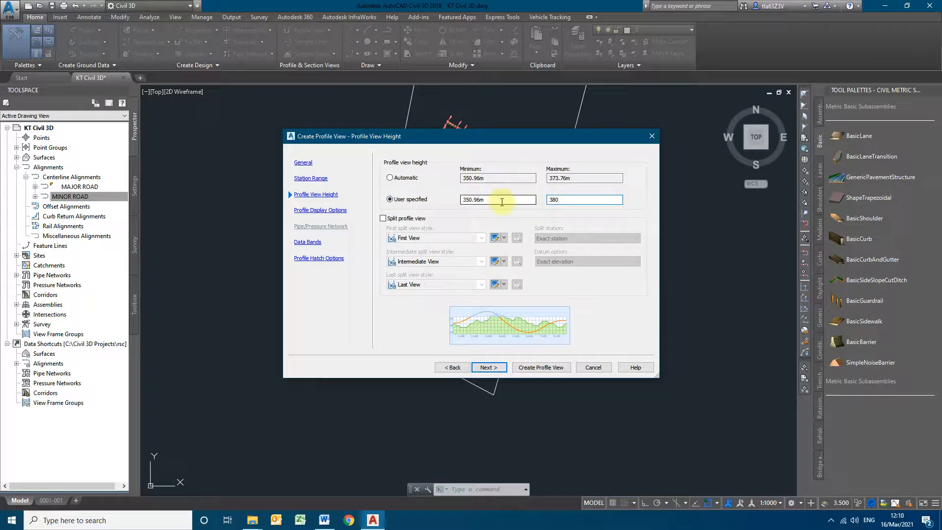
left_click(516, 200)
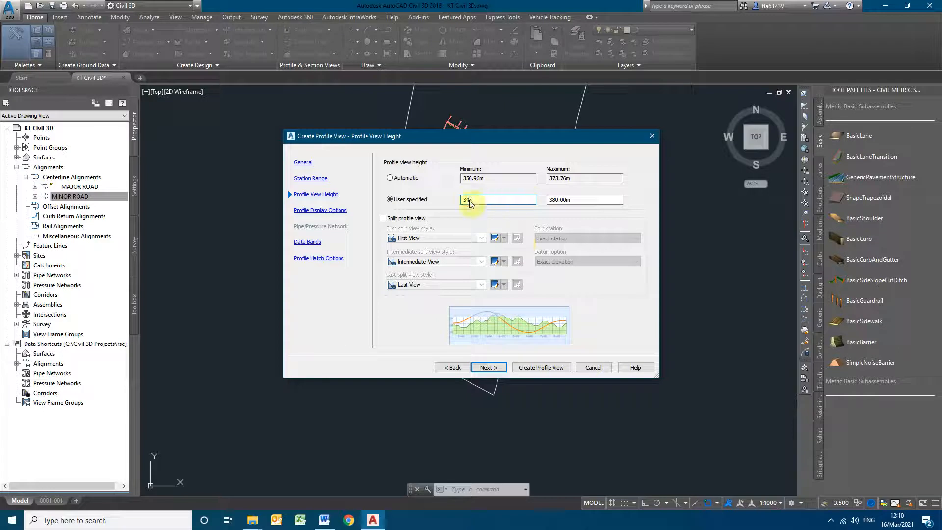
Widen the profile name column and toggle the drawing of the -10 and 10 m offset profiles.
left_click(324, 211)
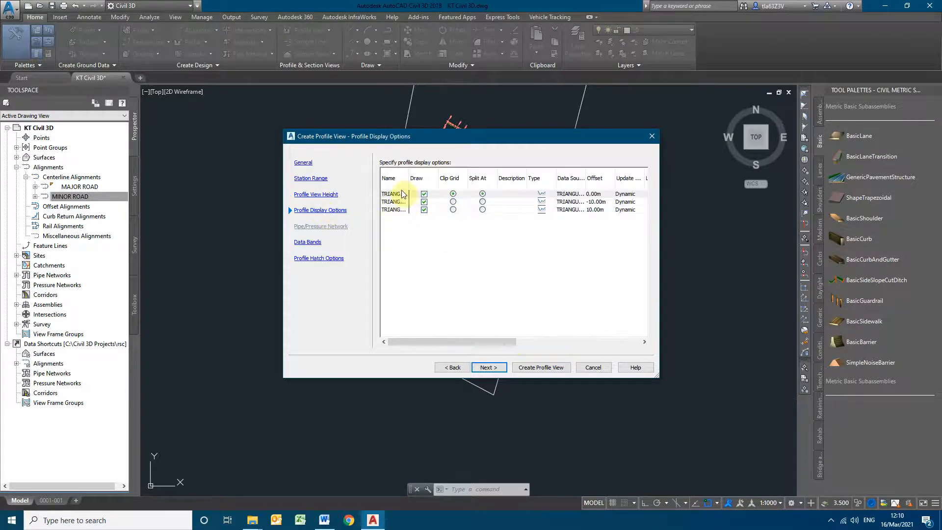
left_click_drag(409, 178, 454, 174)
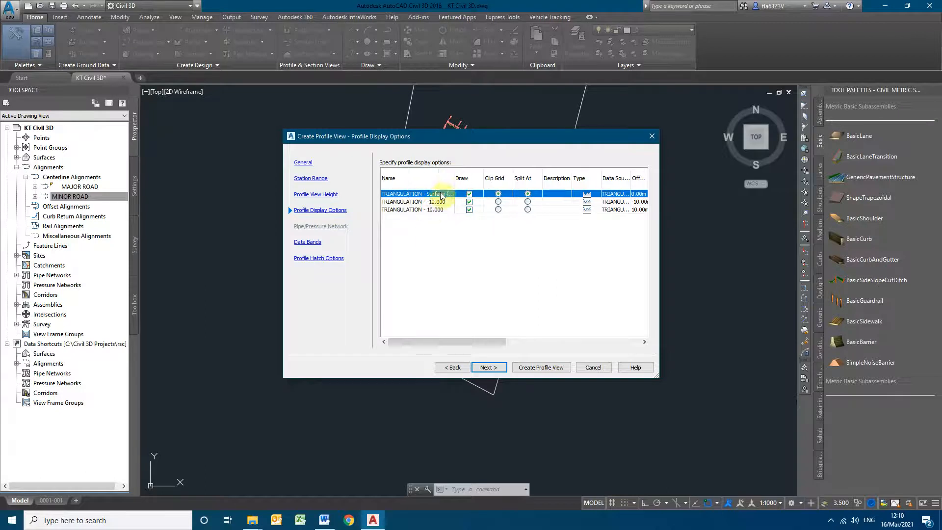
left_click(469, 202)
left_click(469, 210)
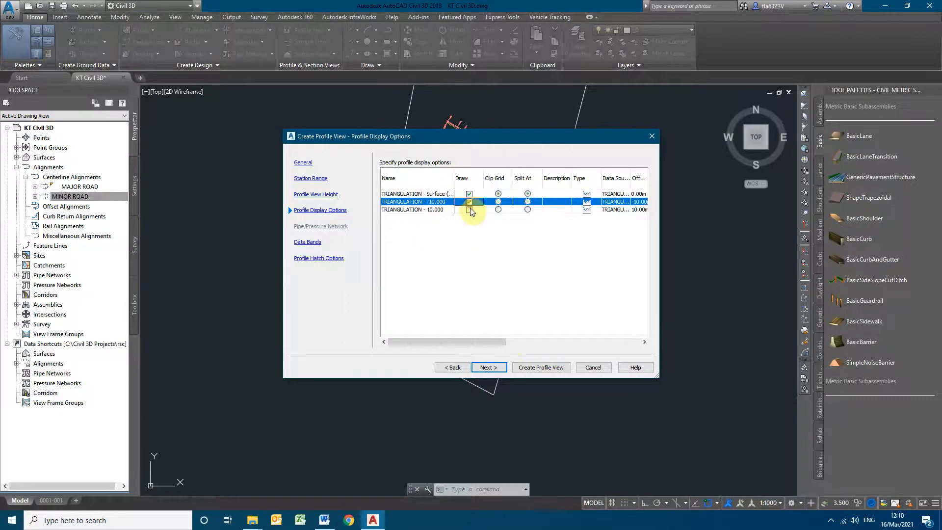
Check the profile geometry points labelled in the Stations band of the Cut and Fill band set.
left_click(317, 243)
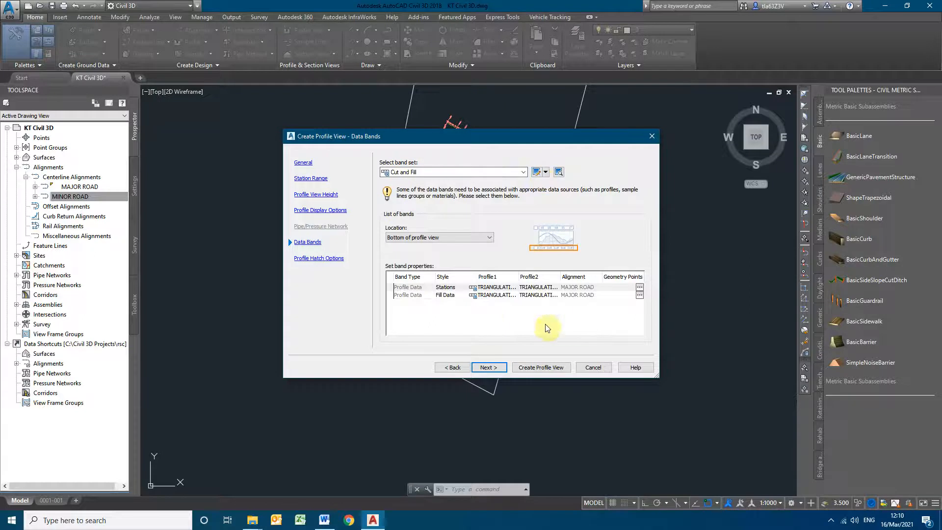
left_click(639, 287)
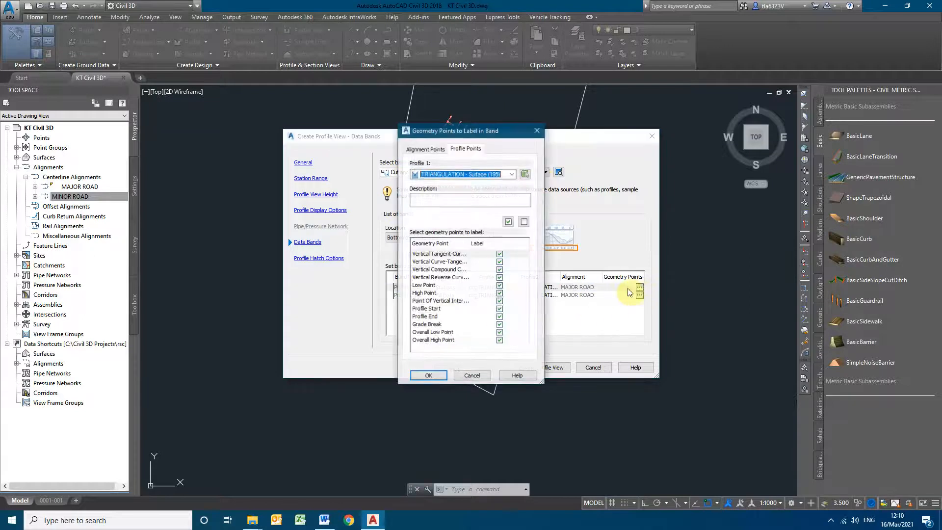
left_click(537, 130)
Review the display components of the Stations band style, then return to the list of data bands.
left_click(473, 288)
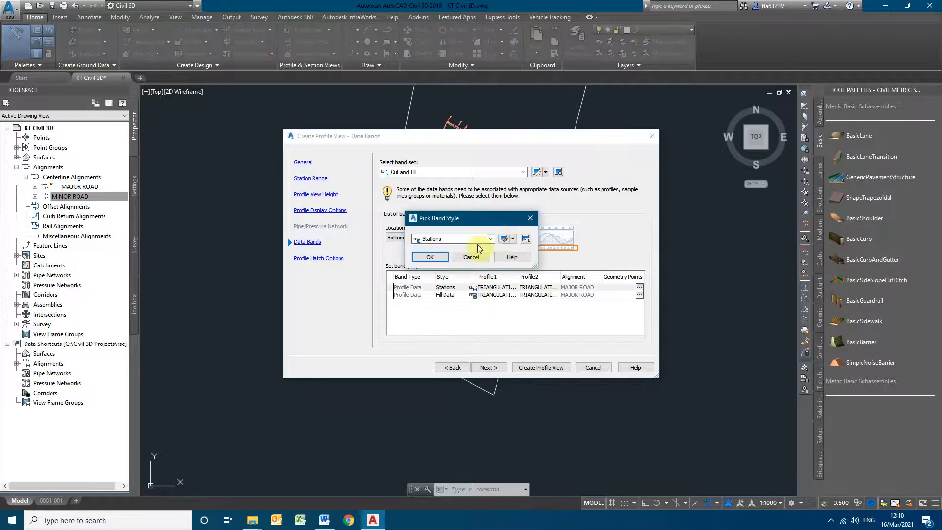
left_click(505, 240)
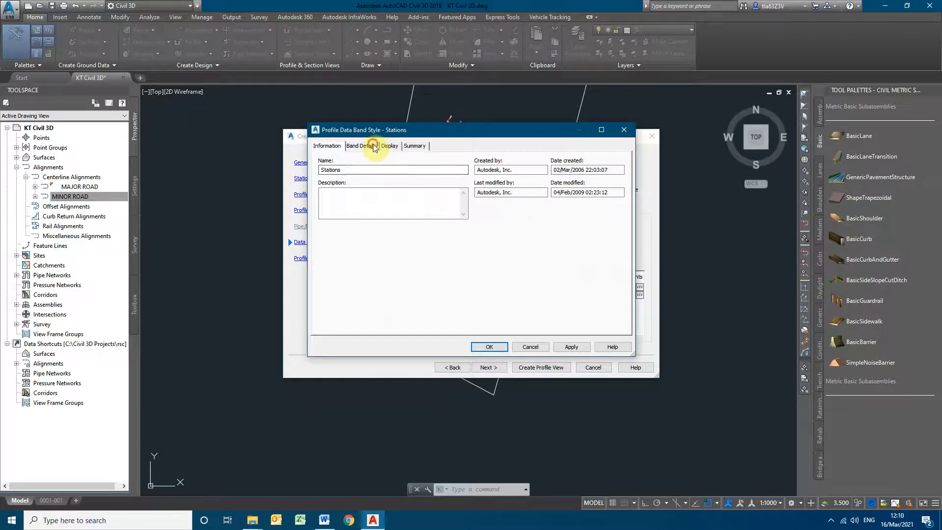
left_click(391, 146)
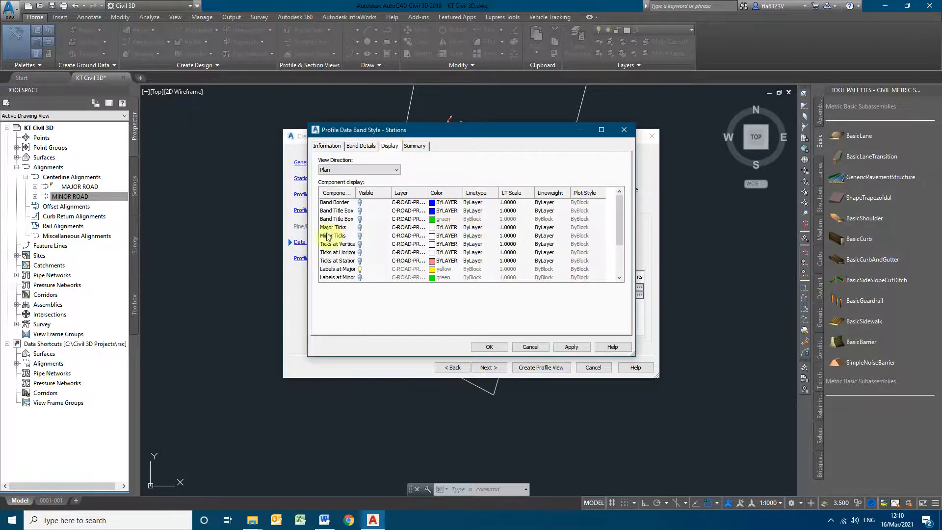
scroll(363, 257, "down", 2)
scroll(373, 240, "up", 2)
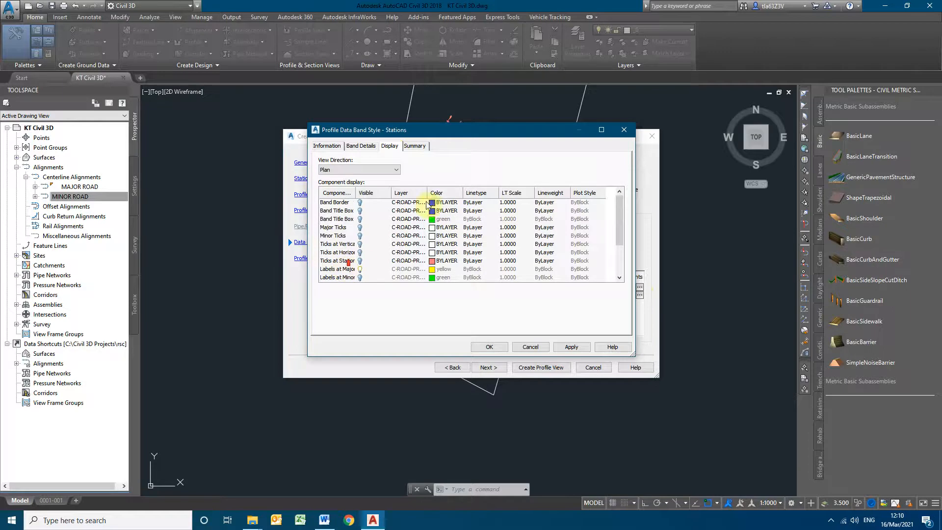
left_click(415, 145)
left_click(390, 146)
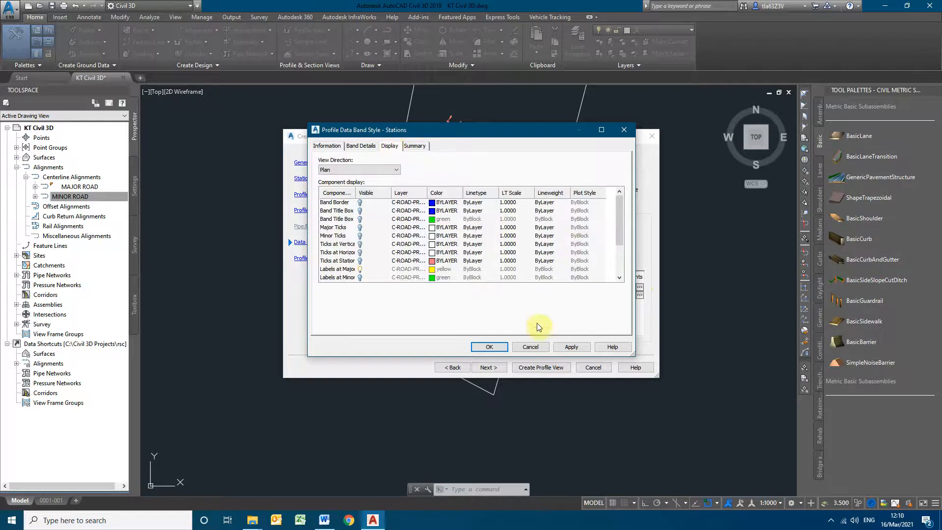
left_click(491, 347)
left_click(487, 266)
left_click(444, 295)
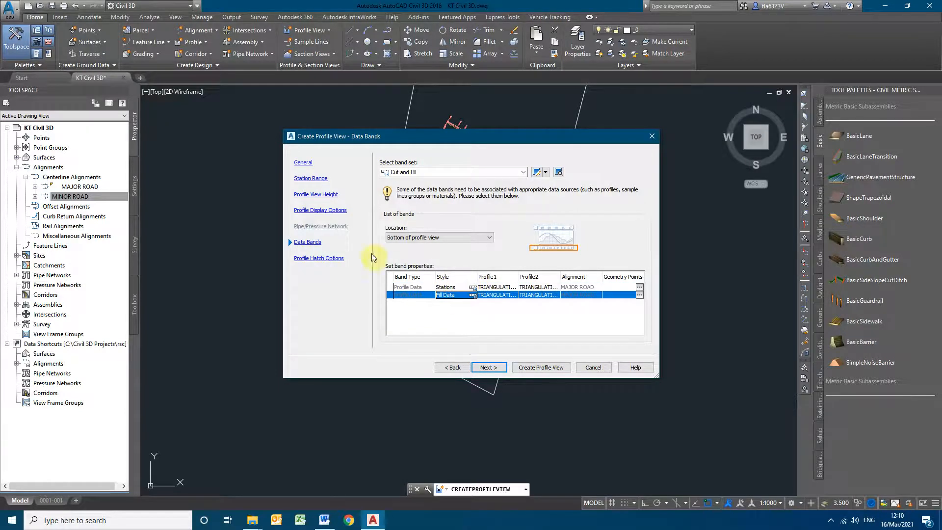
Create the MAJOR ROAD profile view without hatching and place its origin in the empty area east of the alignments.
left_click(319, 259)
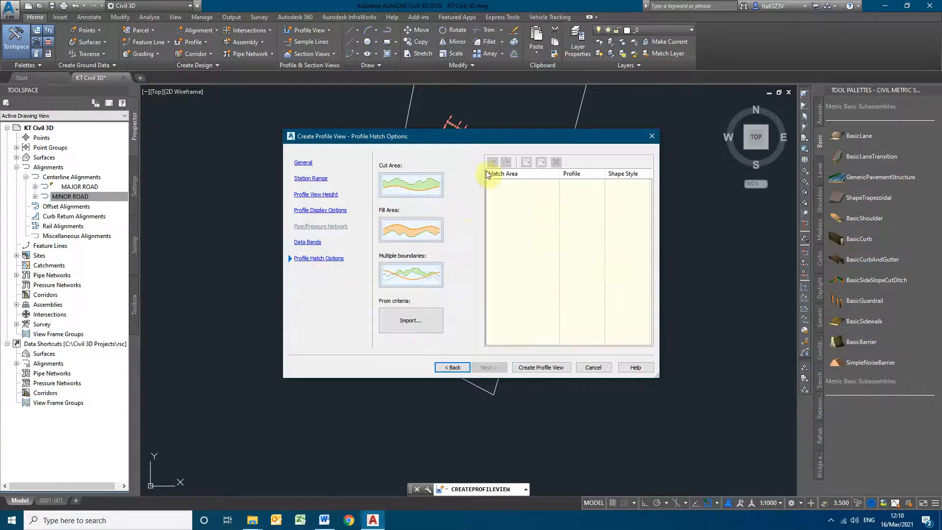
left_click(544, 368)
scroll(337, 326, "down", 2)
scroll(421, 267, "up", 5)
middle_click_drag(462, 262, 552, 231)
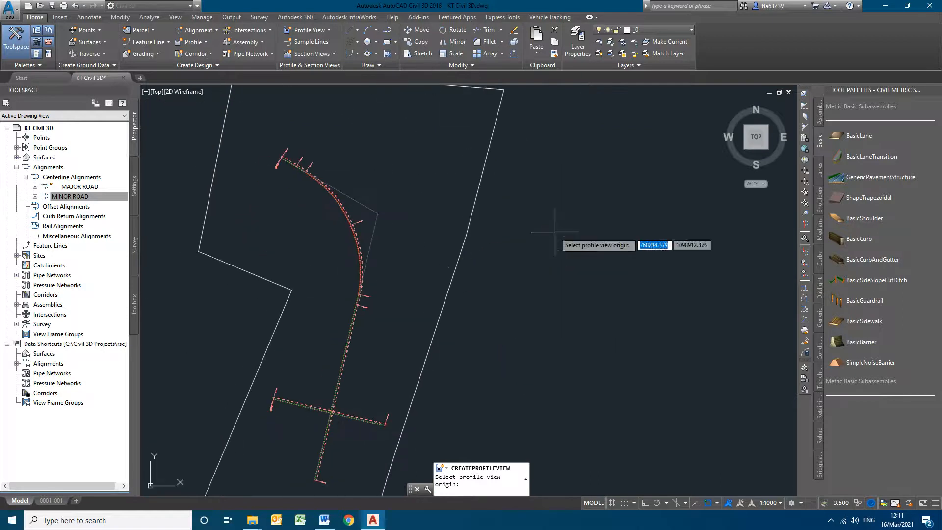
left_click(538, 211)
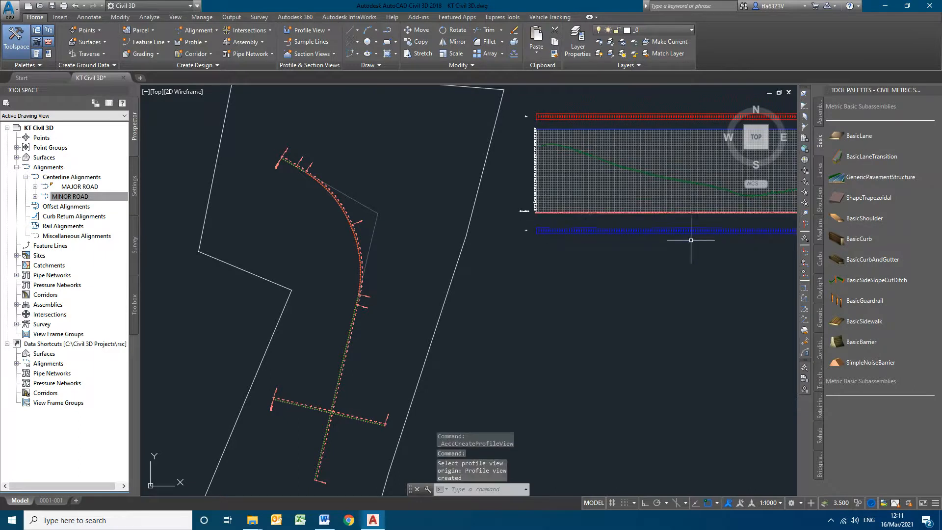
Assign the offset object style to the TRIANGULATION profile at the -10 m offset in the new profile view.
middle_click_drag(694, 221, 431, 368)
scroll(358, 301, "up", 5)
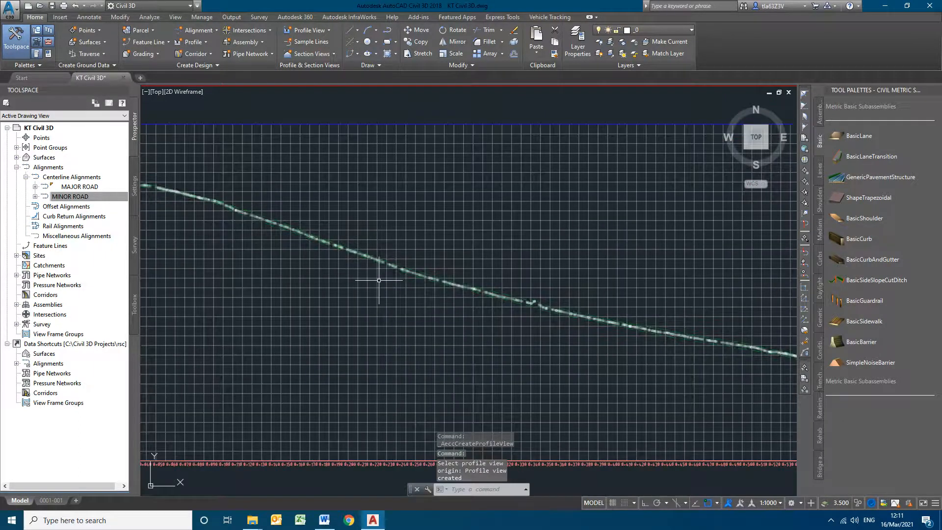
scroll(452, 273, "up", 8)
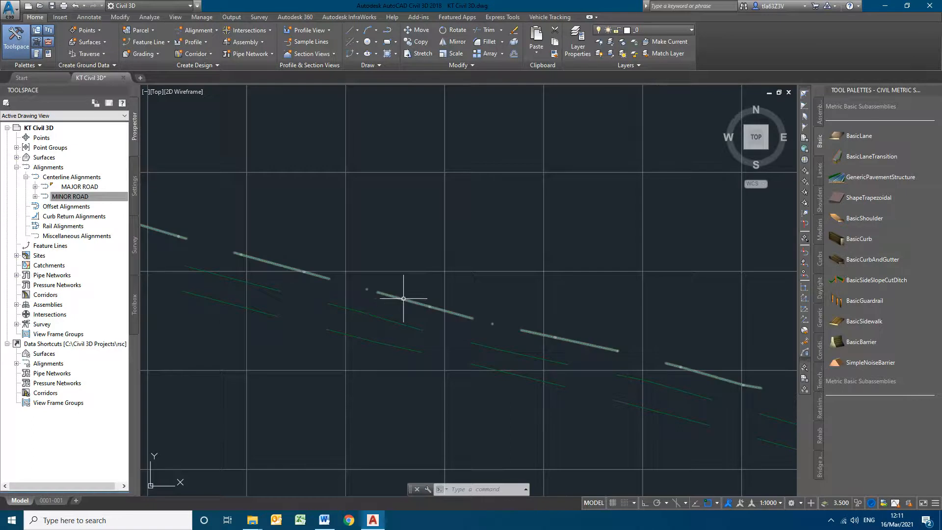
mouse_move(403, 299)
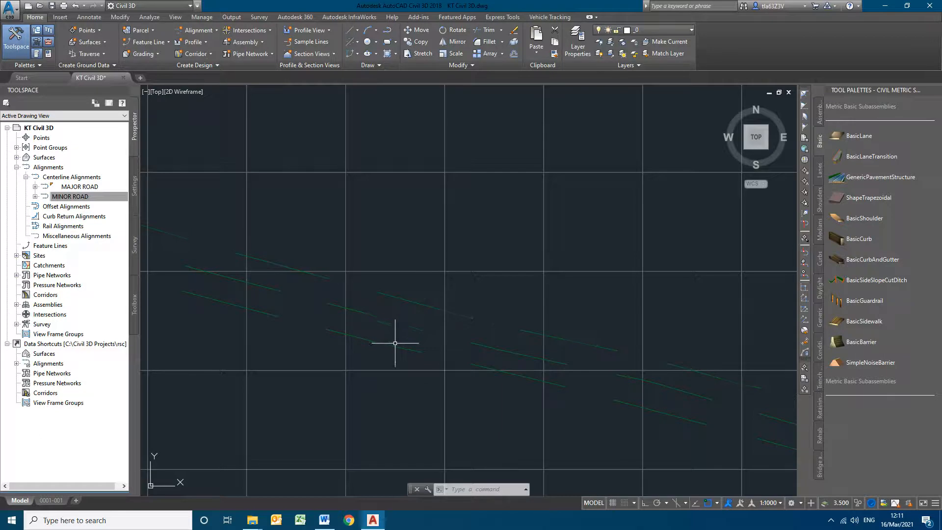
mouse_move(395, 345)
left_click(389, 342)
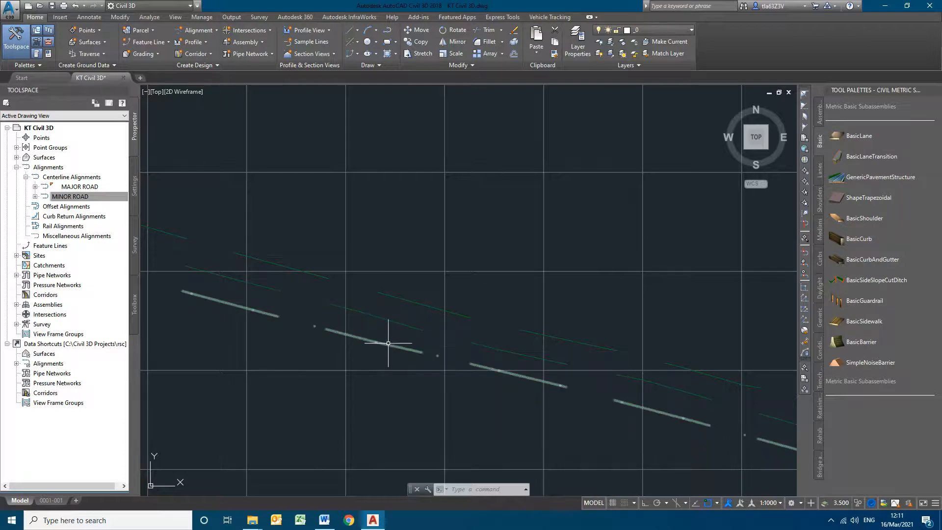
right_click(388, 344)
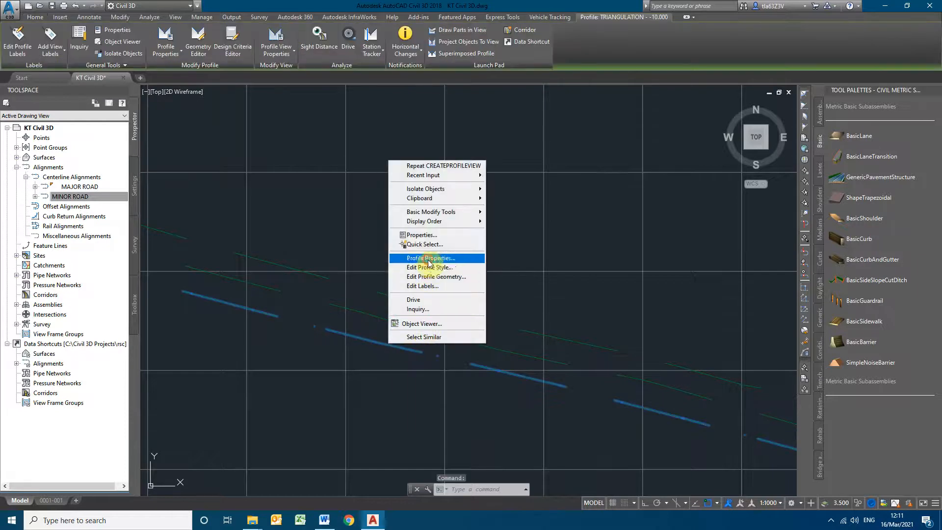
left_click(429, 258)
left_click(406, 248)
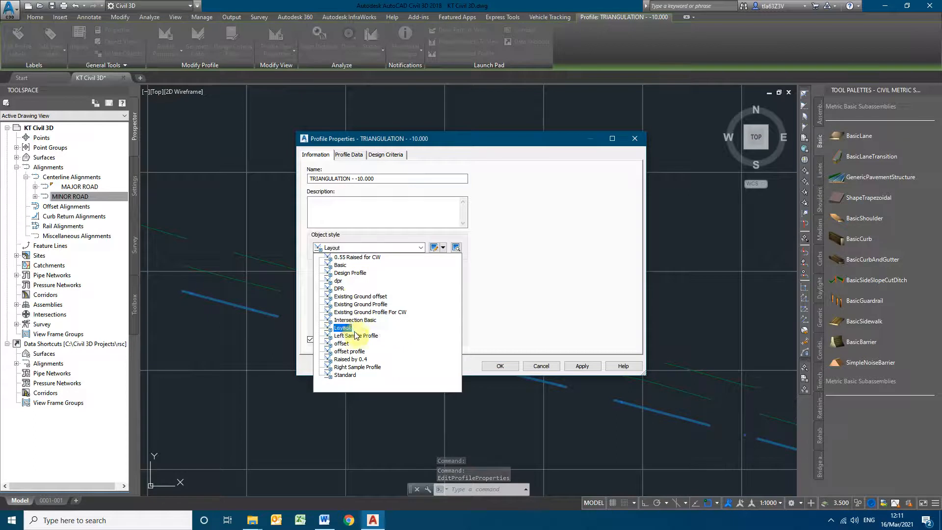
left_click(344, 343)
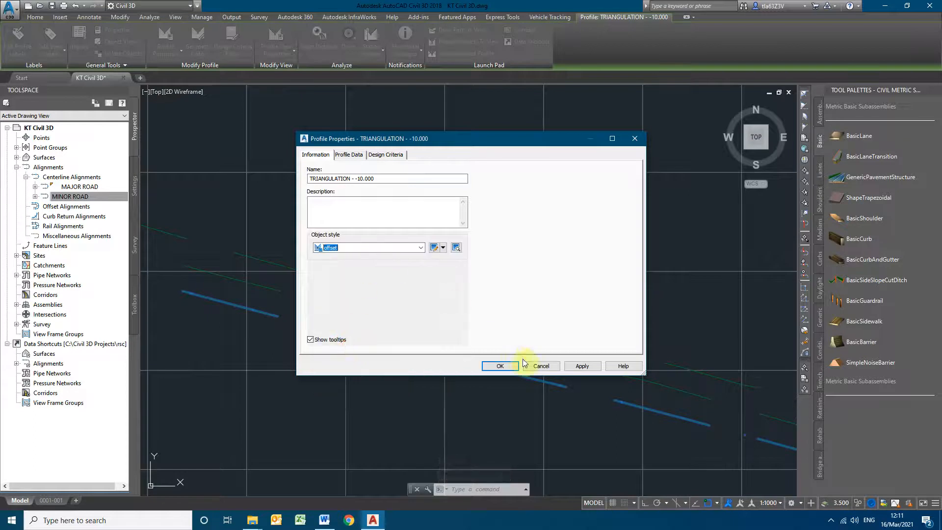
left_click(499, 366)
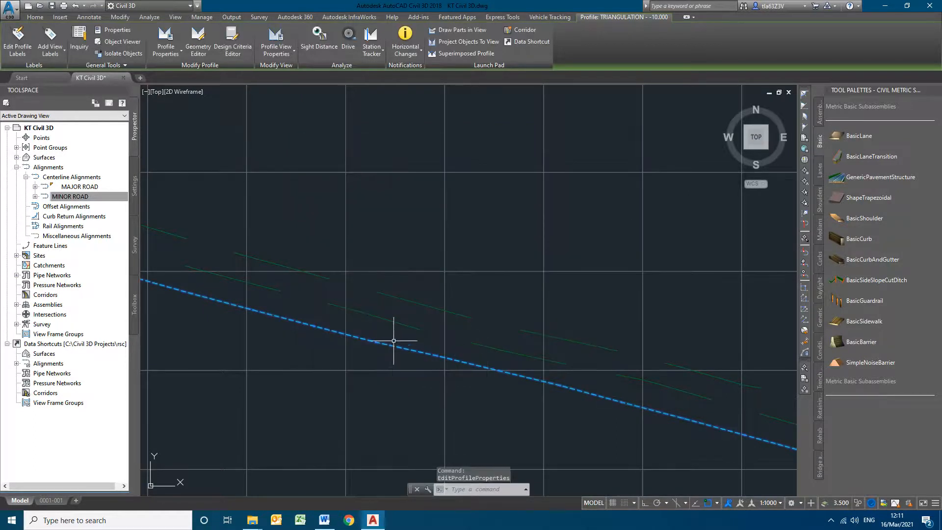
key("Escape")
scroll(442, 363, "up", 4)
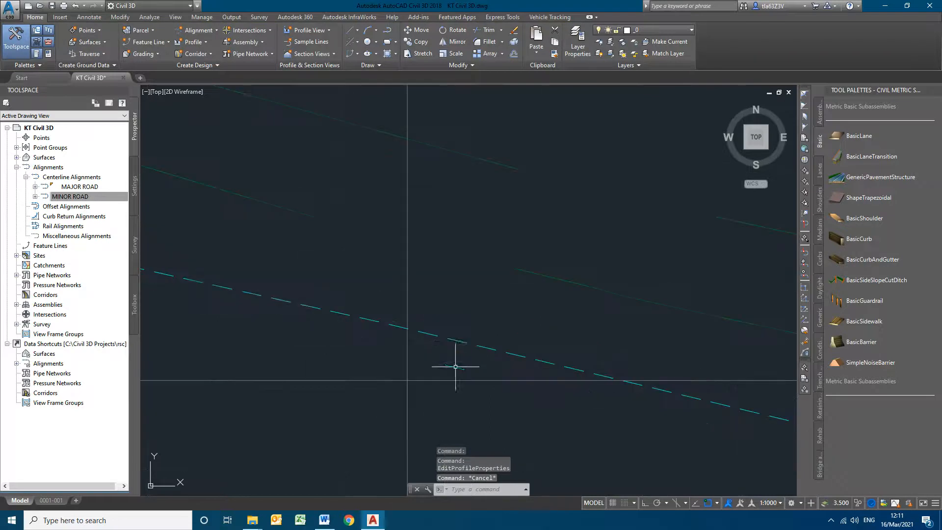
scroll(400, 401, "down", 4)
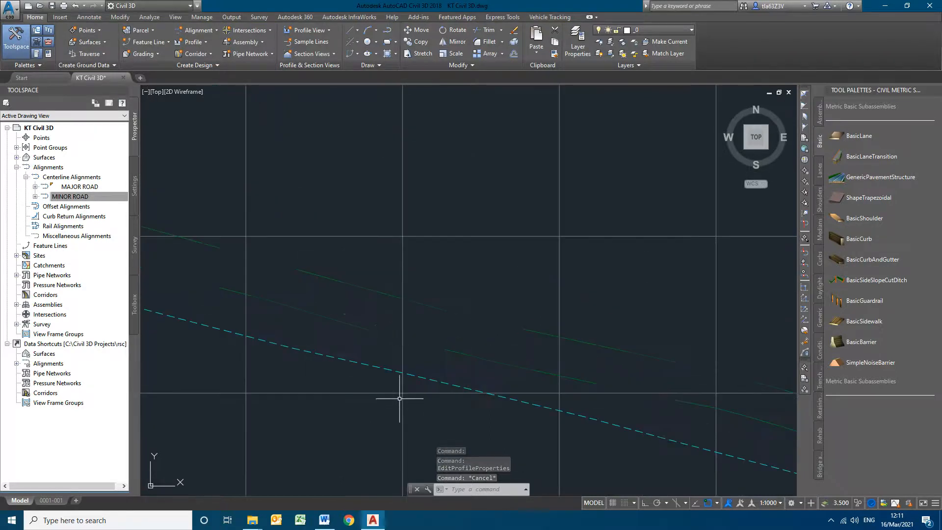
key("Escape")
left_click(408, 299)
right_click(408, 298)
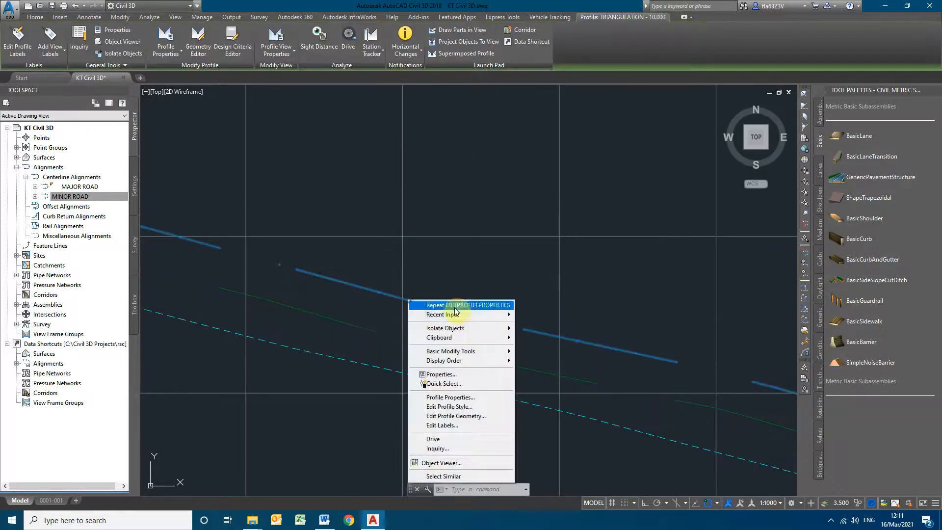
left_click(462, 408)
left_click(325, 159)
left_click(353, 159)
left_click(623, 143)
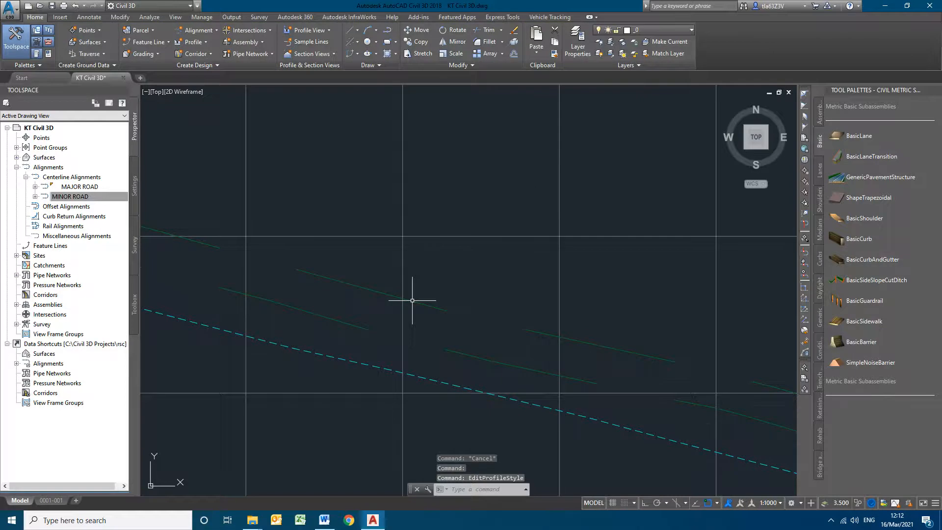
Assign the offset profile object style to the TRIANGULATION profile at the 10 m offset.
left_click(412, 300)
right_click(370, 287)
left_click(440, 390)
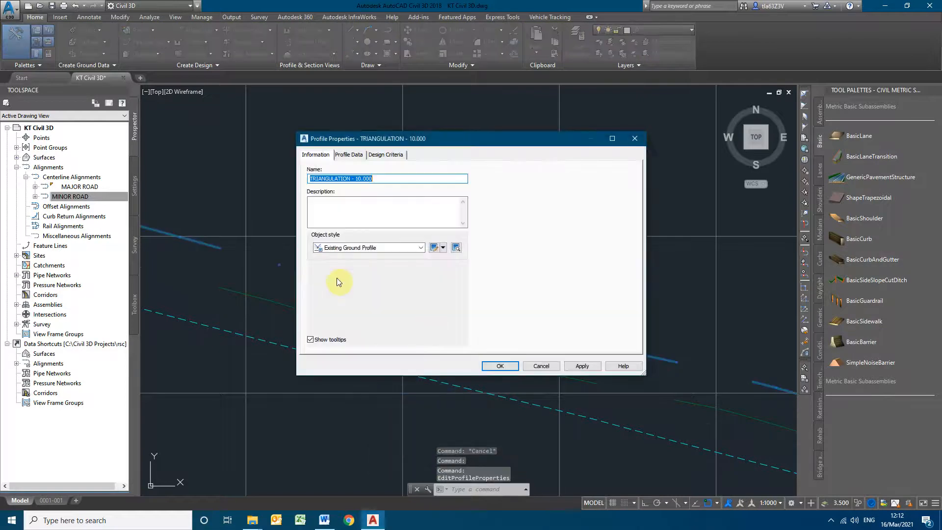
left_click(382, 245)
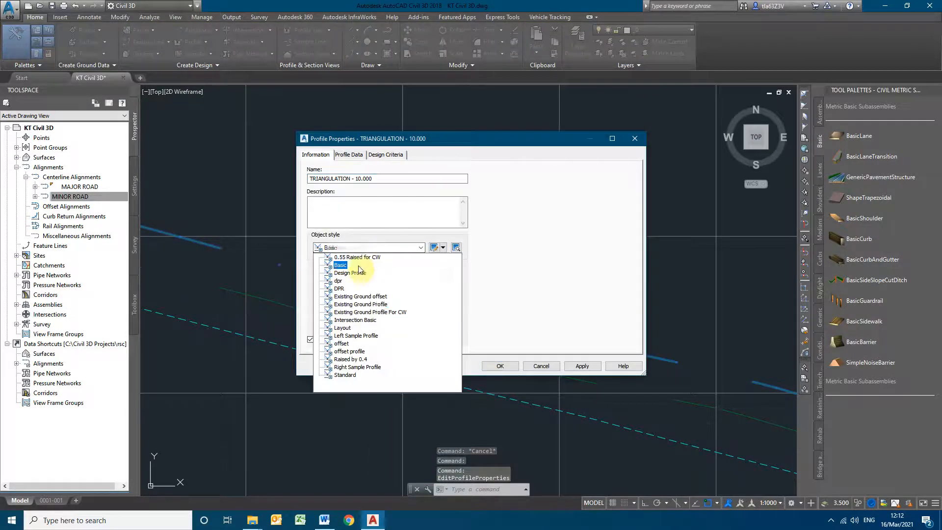
left_click(342, 343)
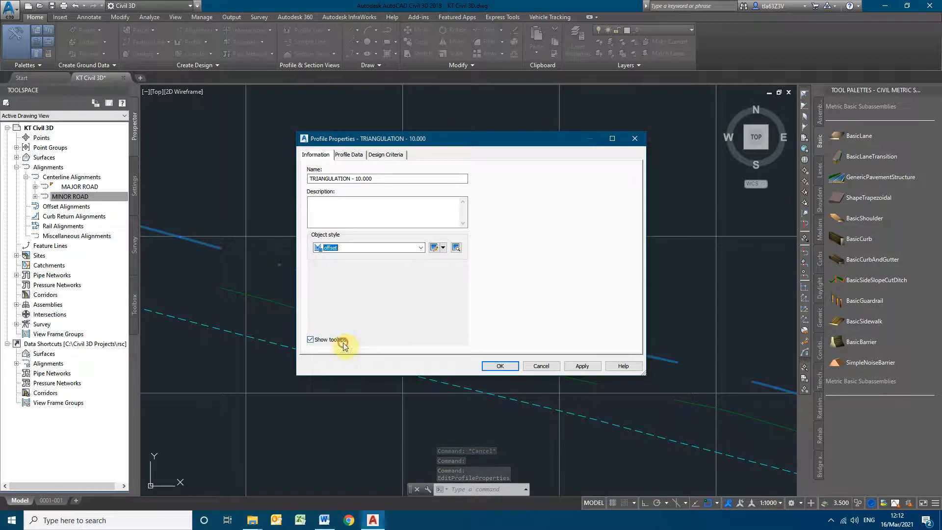
left_click(581, 366)
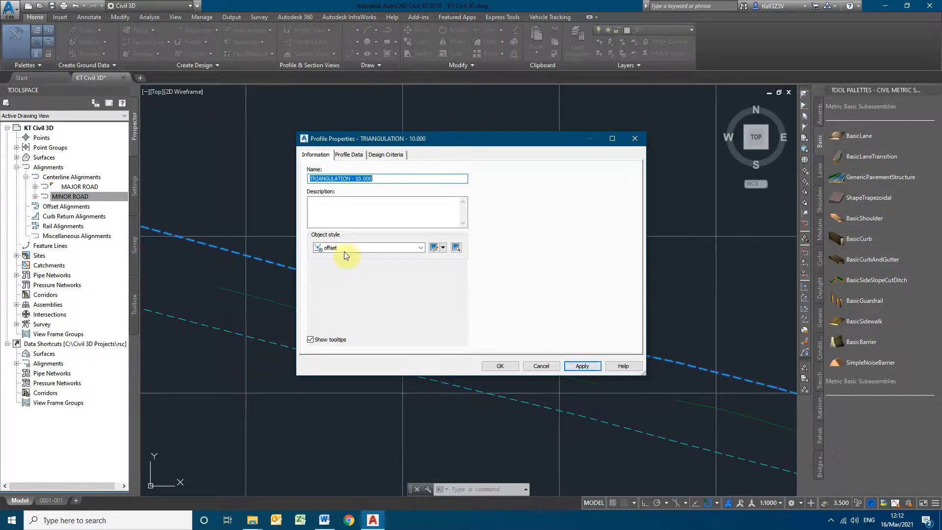
left_click(342, 248)
left_click(339, 351)
left_click(582, 366)
left_click(498, 367)
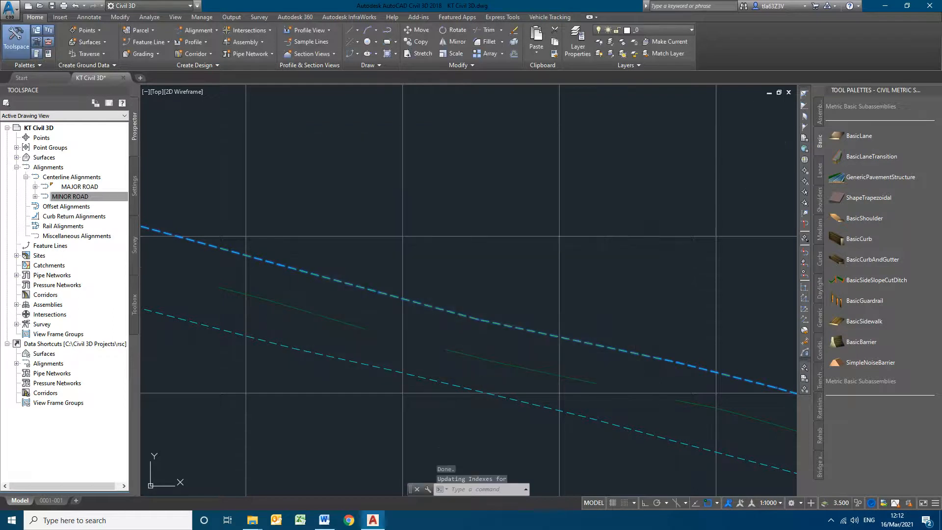
key("Escape")
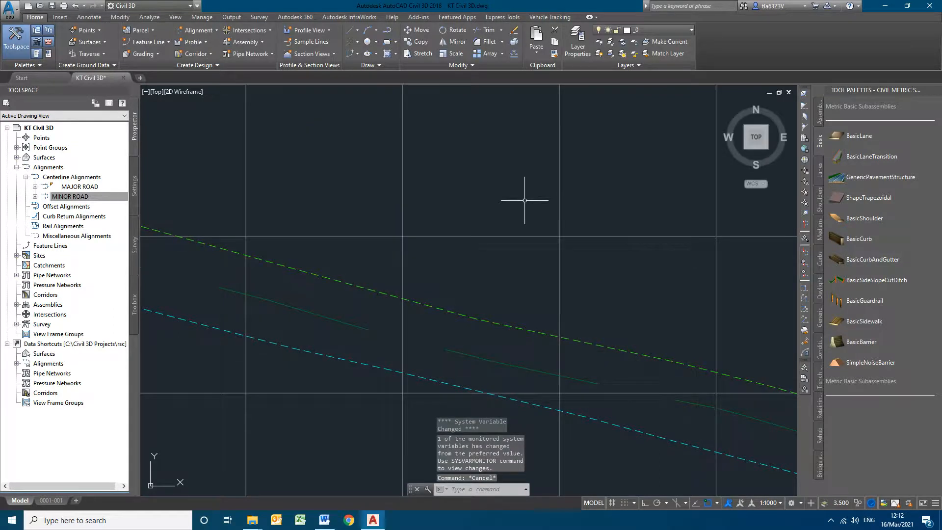
Change the Line component colour of the 10 m offset profile's style to red, index colour 10.
left_click(434, 307)
key("Escape")
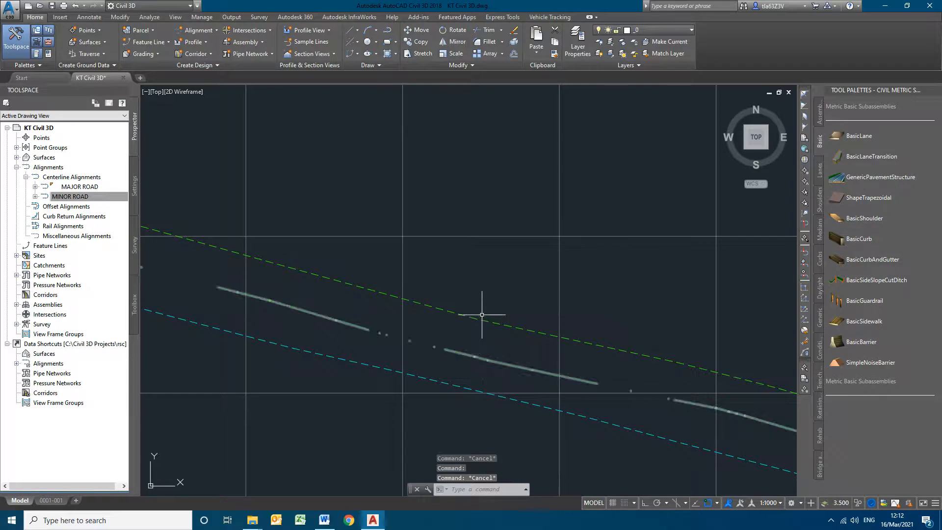
left_click(481, 319)
right_click(481, 319)
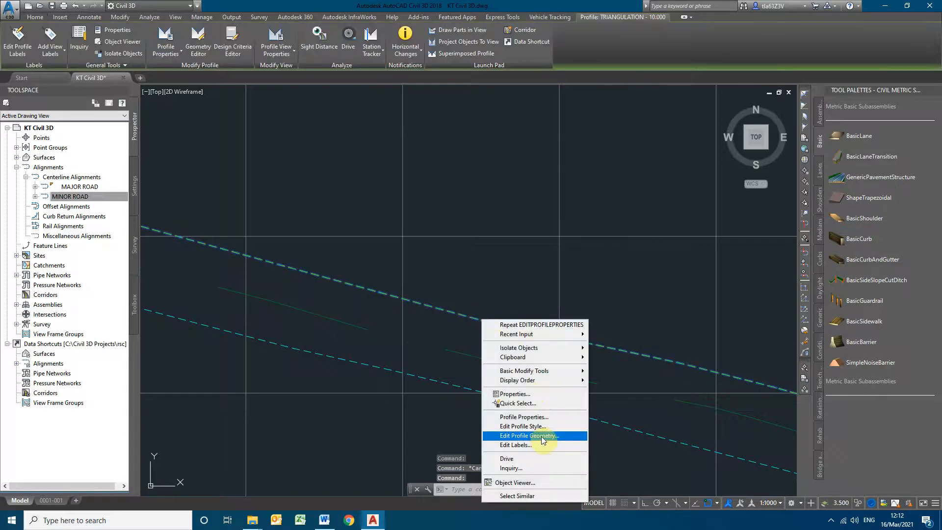
left_click(540, 416)
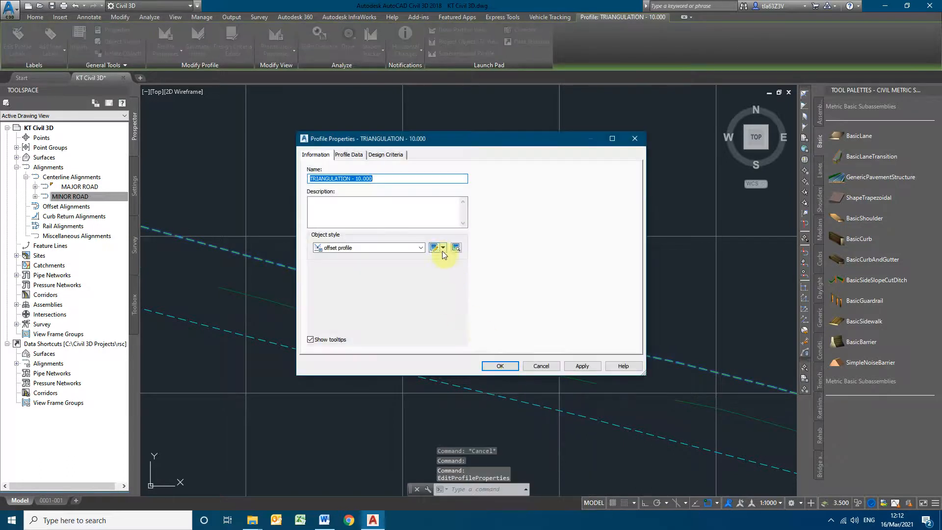
left_click(437, 248)
left_click(400, 159)
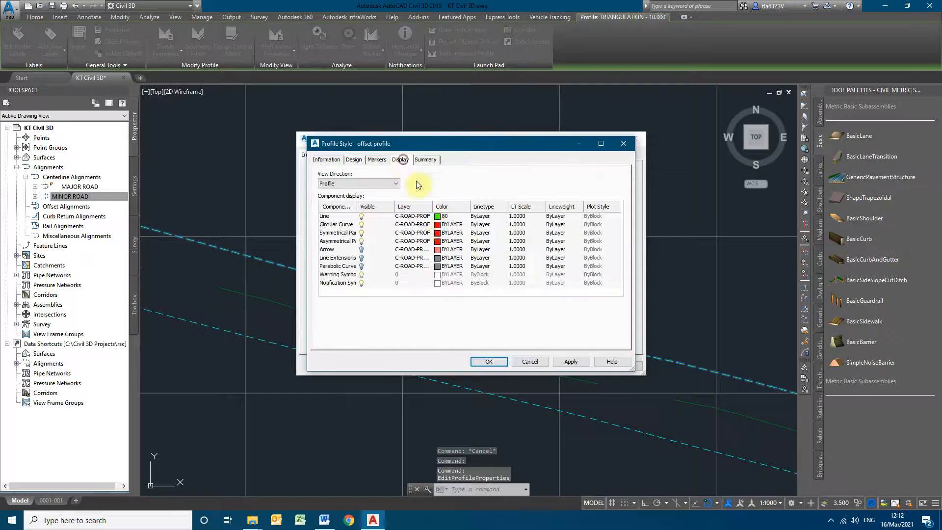
left_click(437, 216)
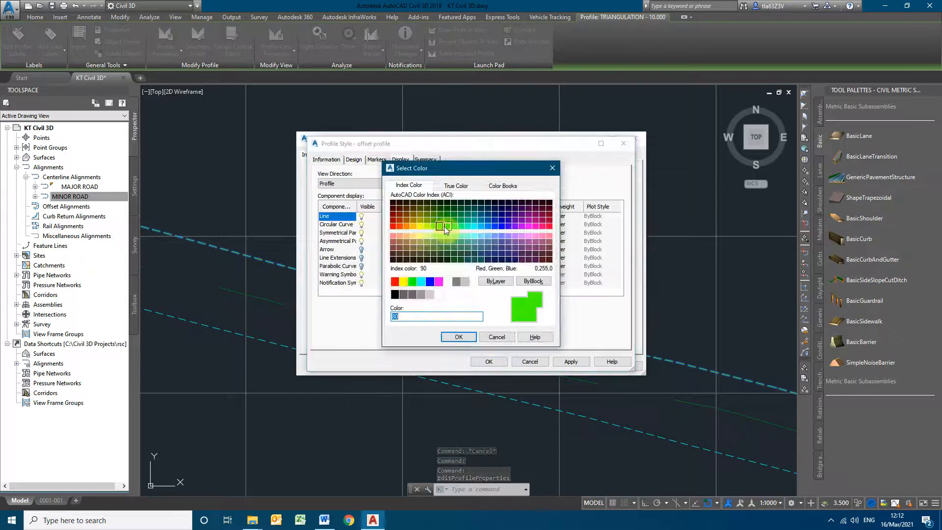
left_click(394, 226)
left_click(458, 337)
left_click(488, 362)
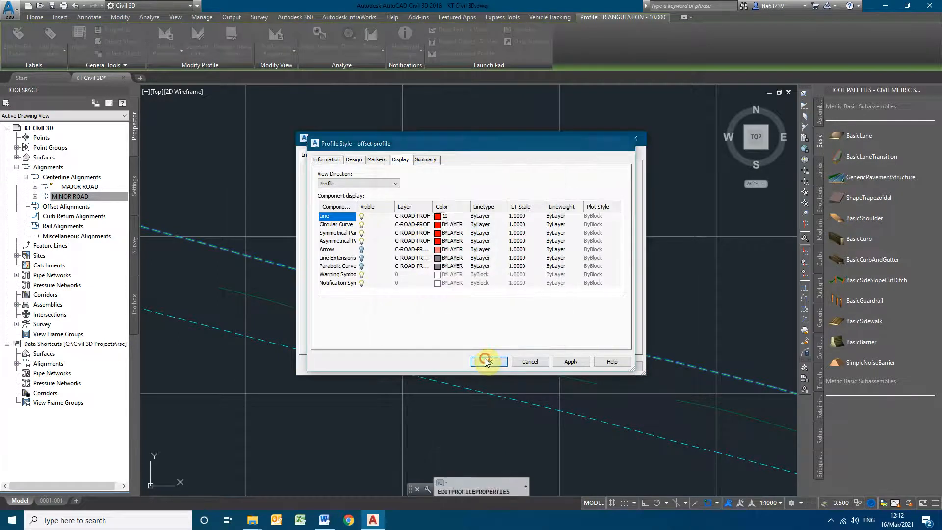
left_click(510, 366)
key("Escape")
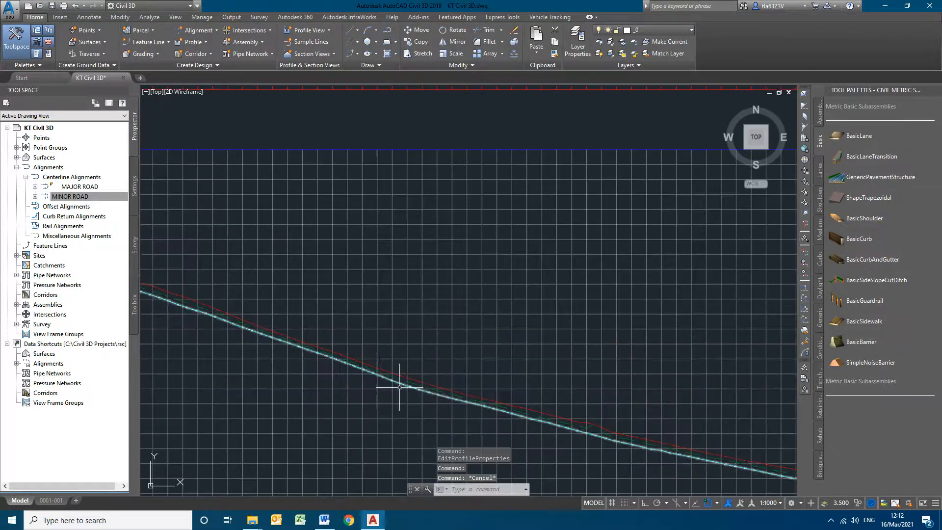
Examine the existing-ground and offset profile lines along the length of the MAJOR ROAD profile view.
middle_click_drag(400, 378, 268, 216)
scroll(256, 255, "up", 4)
scroll(408, 255, "down", 1)
middle_click_drag(260, 281, 216, 177)
scroll(239, 297, "down", 4)
middle_click_drag(513, 344, 295, 283)
middle_click_drag(595, 326, 312, 319)
scroll(552, 282, "up", 5)
scroll(705, 336, "down", 6)
middle_click_drag(381, 326, 404, 328)
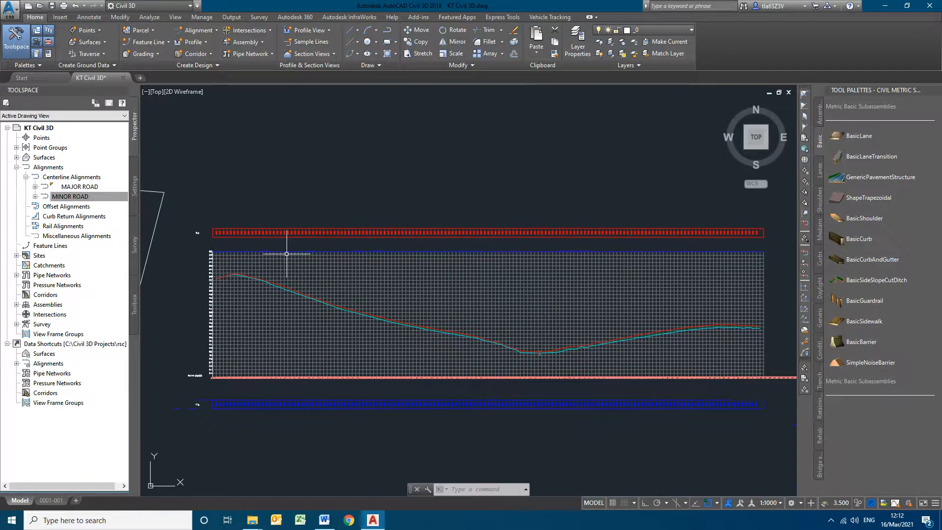
scroll(224, 243, "up", 4)
scroll(390, 205, "down", 4)
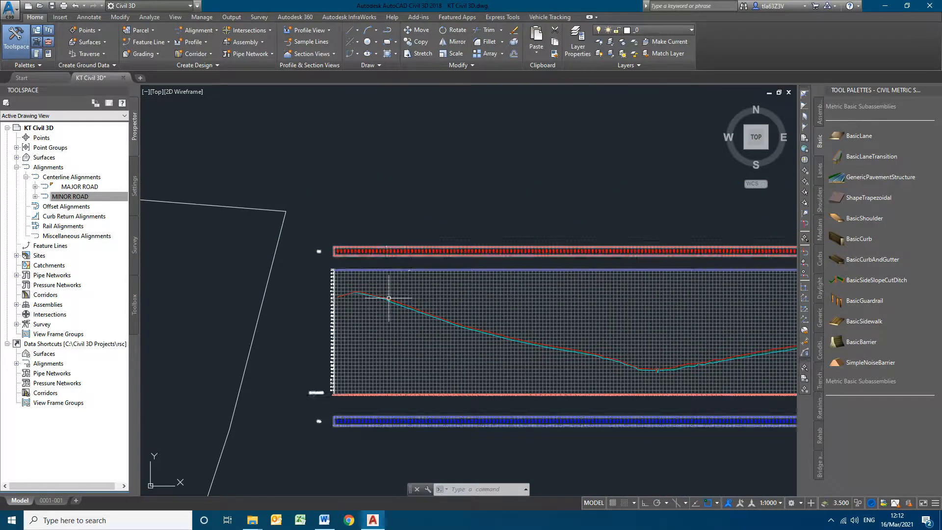
scroll(359, 279, "up", 5)
scroll(376, 284, "down", 3)
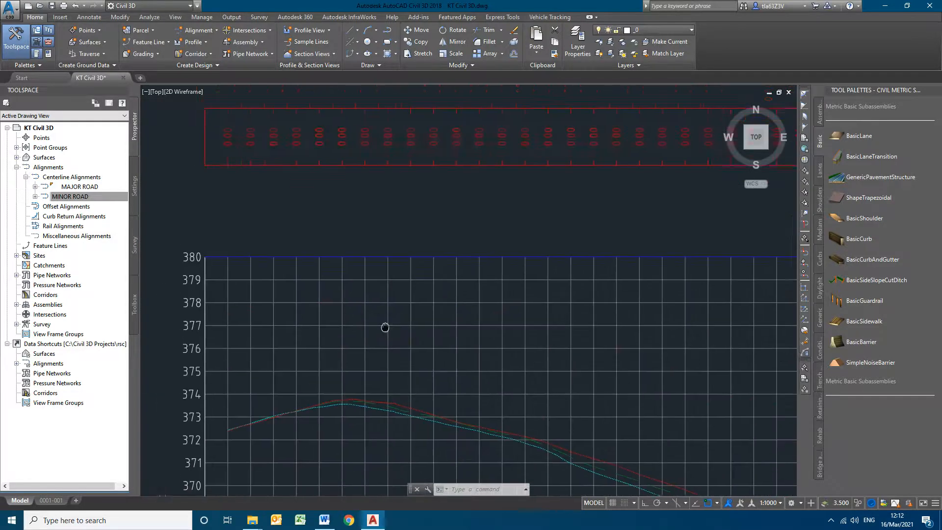
Check the elevation axis, station labels and datum text at the start of the MAJOR ROAD profile view.
middle_click_drag(470, 343, 375, 161)
middle_click_drag(402, 314, 386, 158)
middle_click_drag(383, 265, 566, 333)
scroll(370, 338, "up", 4)
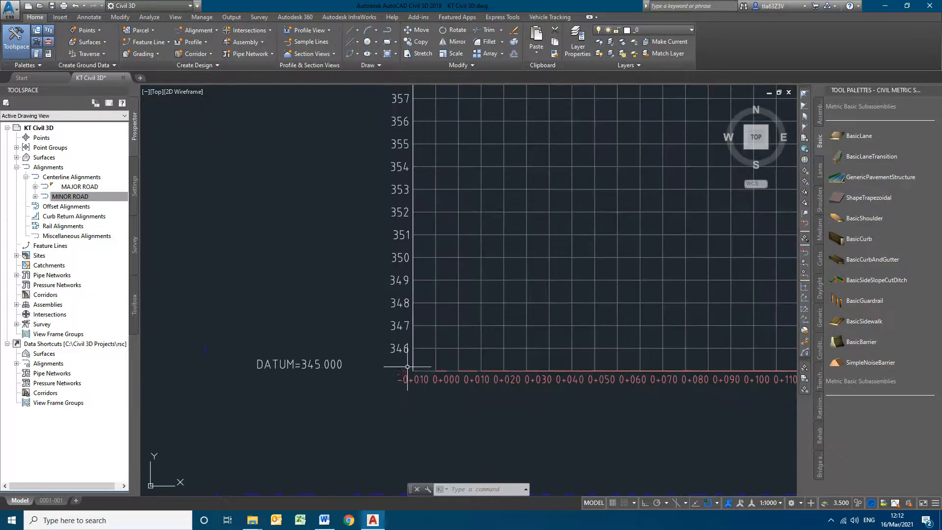
scroll(393, 402, "down", 2)
middle_click_drag(410, 210, 419, 362)
scroll(415, 235, "up", 3)
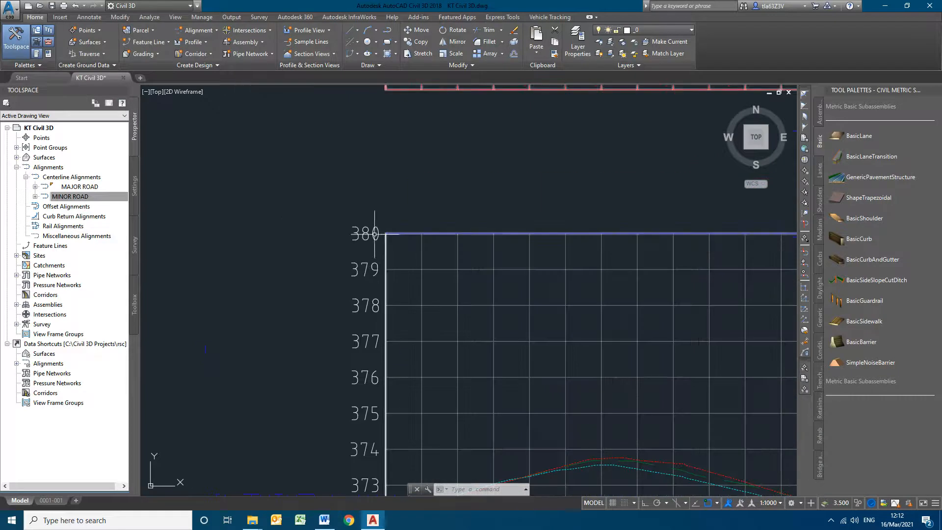
scroll(346, 269, "down", 5)
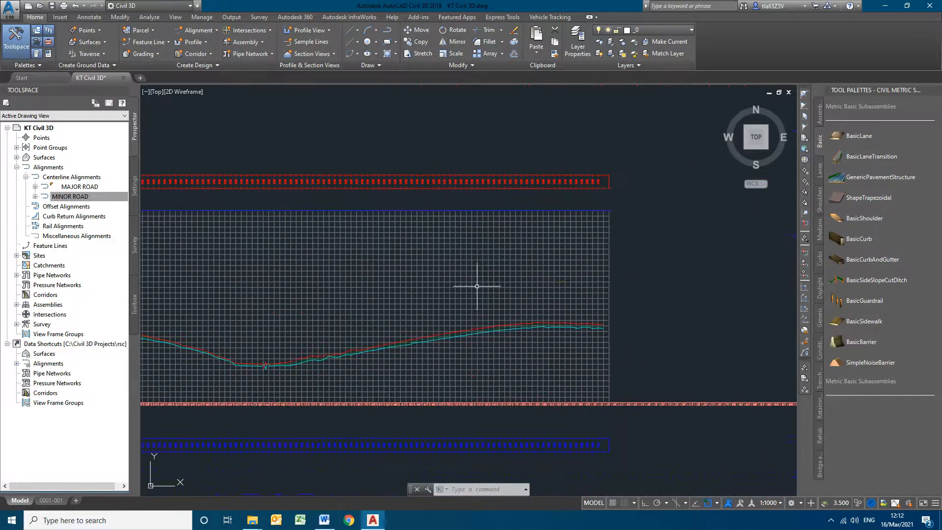
middle_click_drag(551, 293, 837, 260)
middle_click_drag(309, 307, 754, 309)
scroll(465, 368, "up", 8)
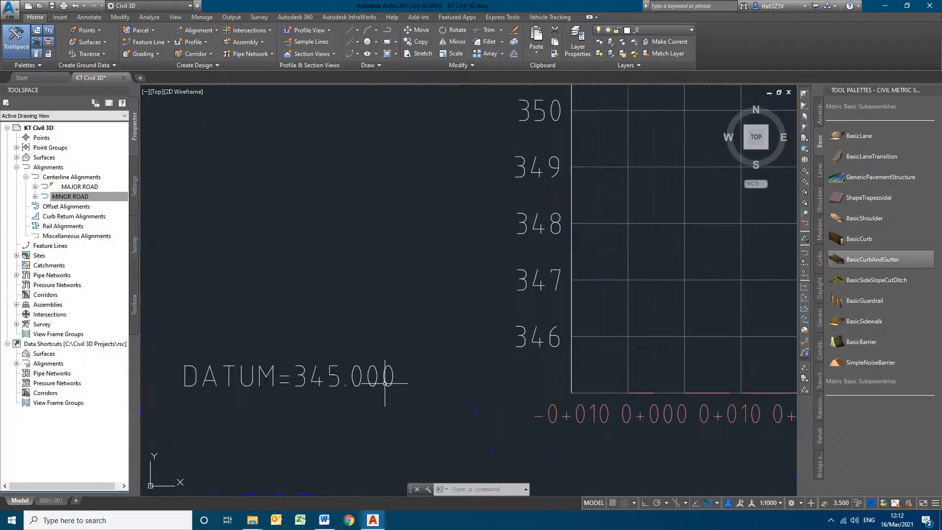
scroll(304, 378, "down", 6)
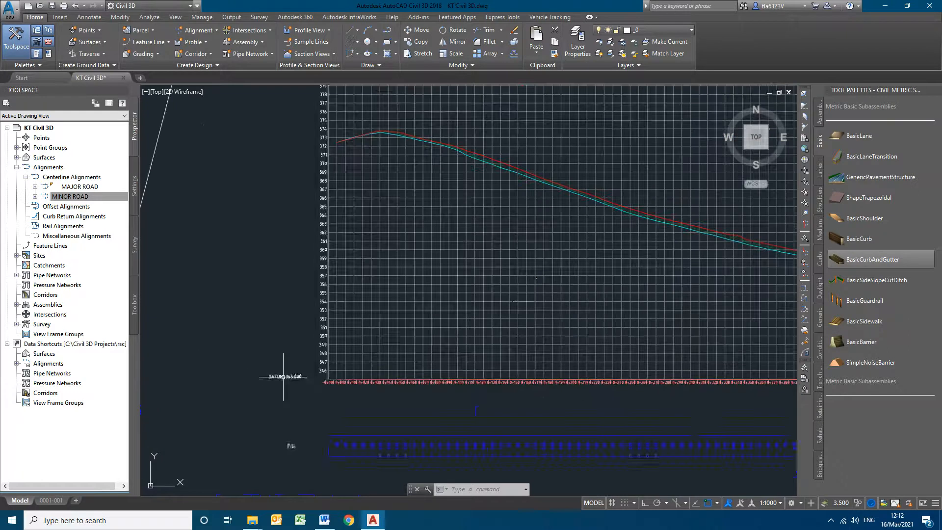
Import the DSP Band Set into the MAJOR ROAD profile view's properties and apply it.
left_click(538, 306)
right_click(538, 303)
left_click(577, 400)
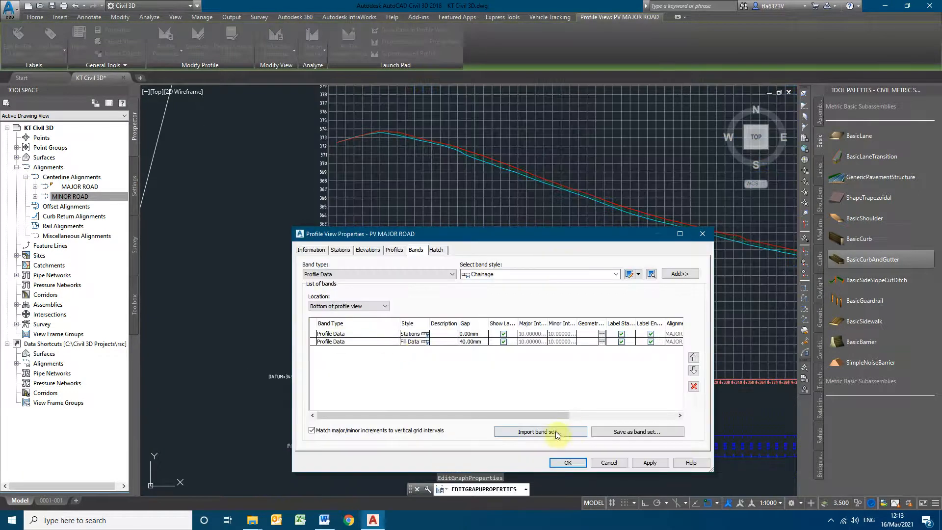
left_click(558, 433)
left_click(452, 238)
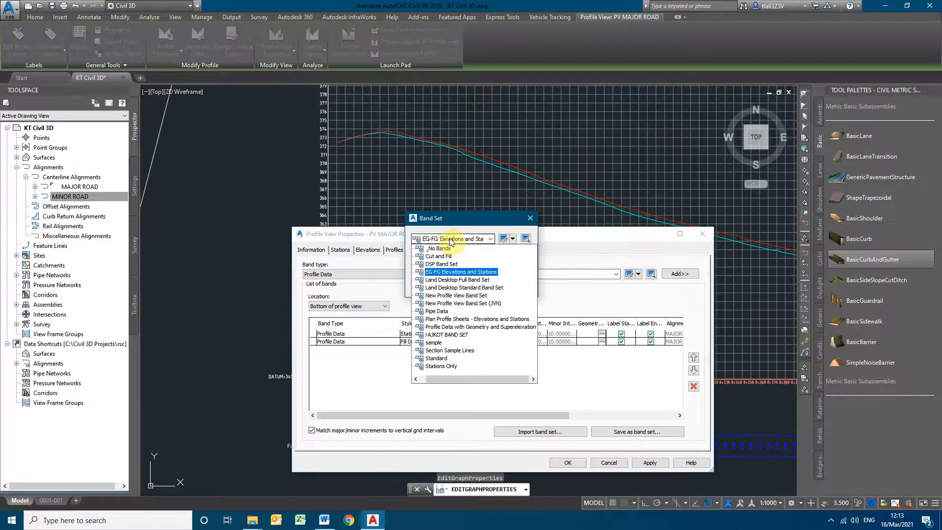
left_click(441, 264)
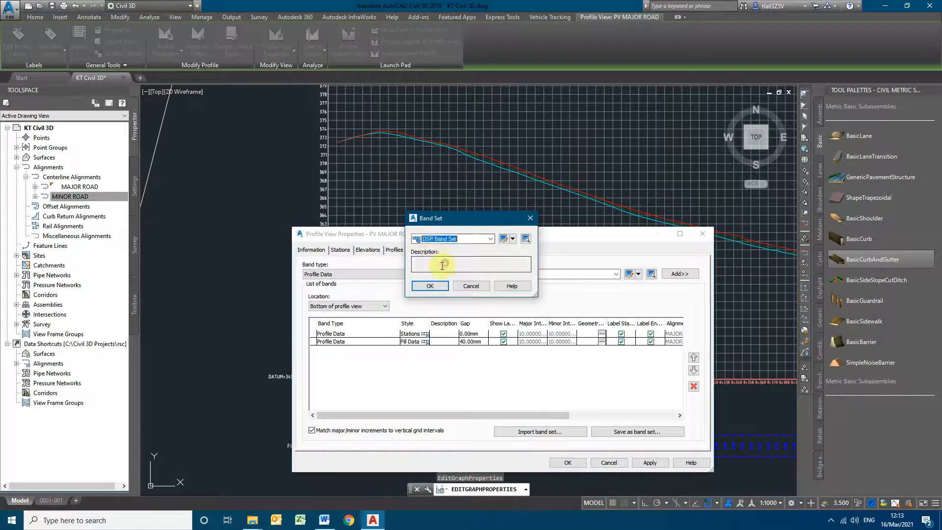
left_click(431, 286)
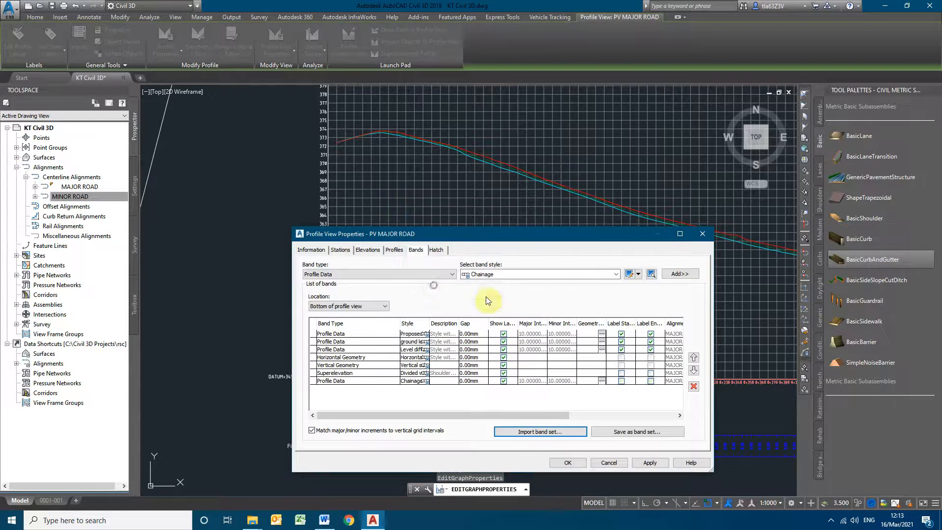
left_click_drag(515, 415, 622, 416)
left_click(649, 462)
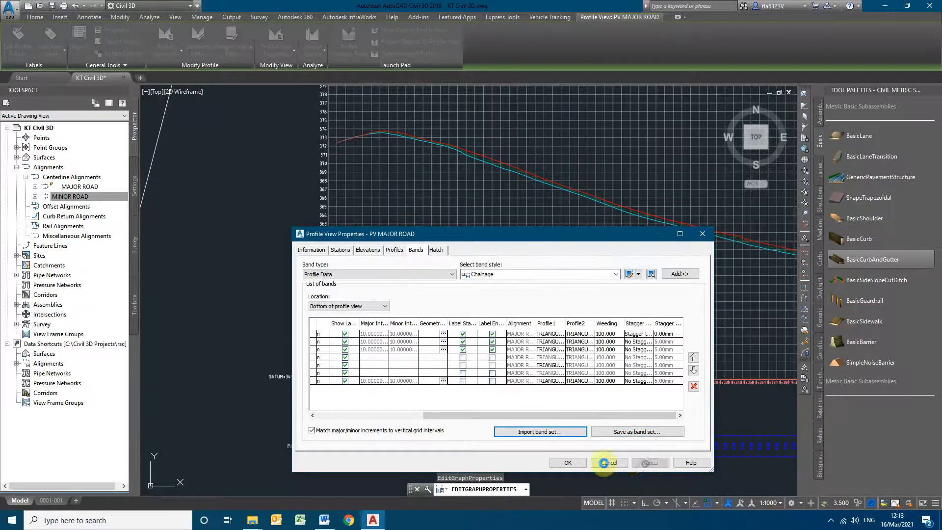
left_click(563, 464)
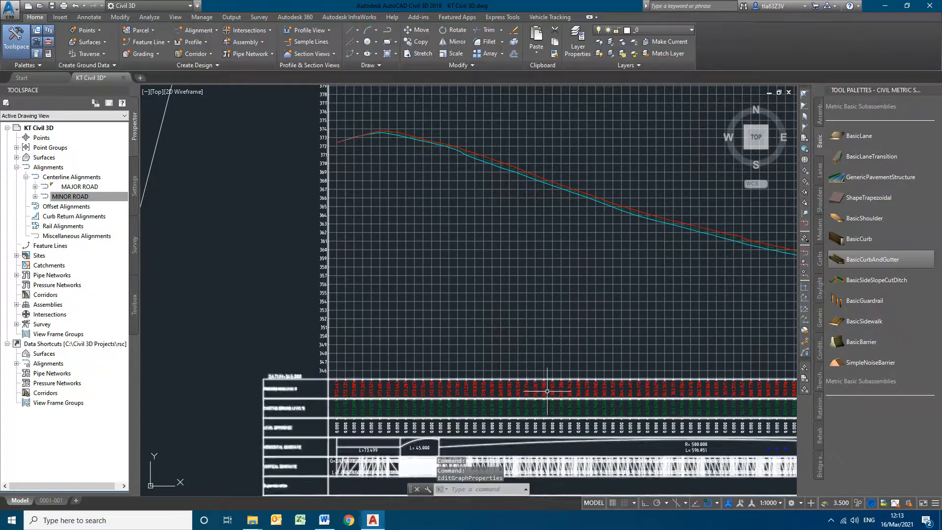
Examine the titles and first values of the data bands beneath the MAJOR ROAD profile view.
middle_click_drag(372, 209, 415, 81)
scroll(330, 254, "up", 6)
mouse_move(403, 288)
middle_mouse_down()
mouse_move(404, 259)
mouse_move(386, 219)
middle_mouse_up()
middle_click_drag(341, 315, 335, 254)
middle_click_drag(347, 337, 347, 251)
middle_click_drag(400, 337, 384, 219)
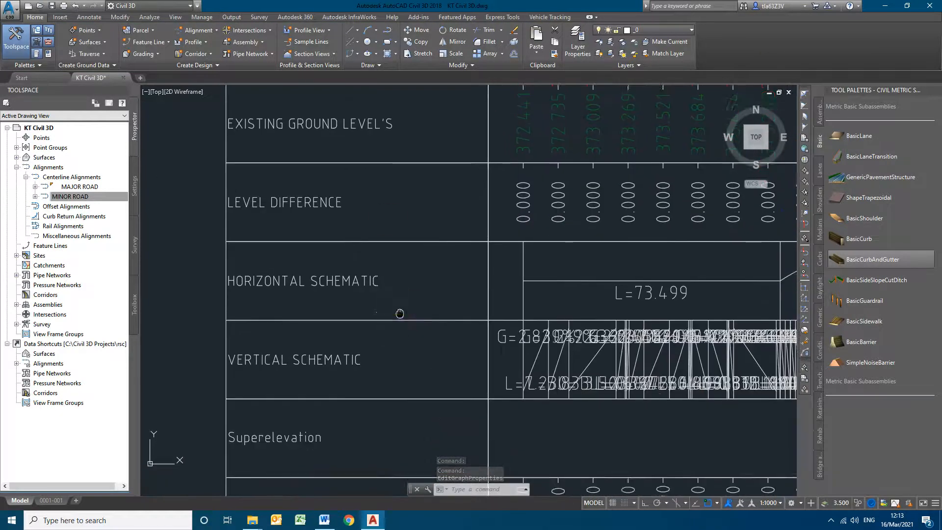
middle_click_drag(367, 337, 358, 260)
scroll(258, 370, "down", 4)
middle_click_drag(746, 307, 419, 306)
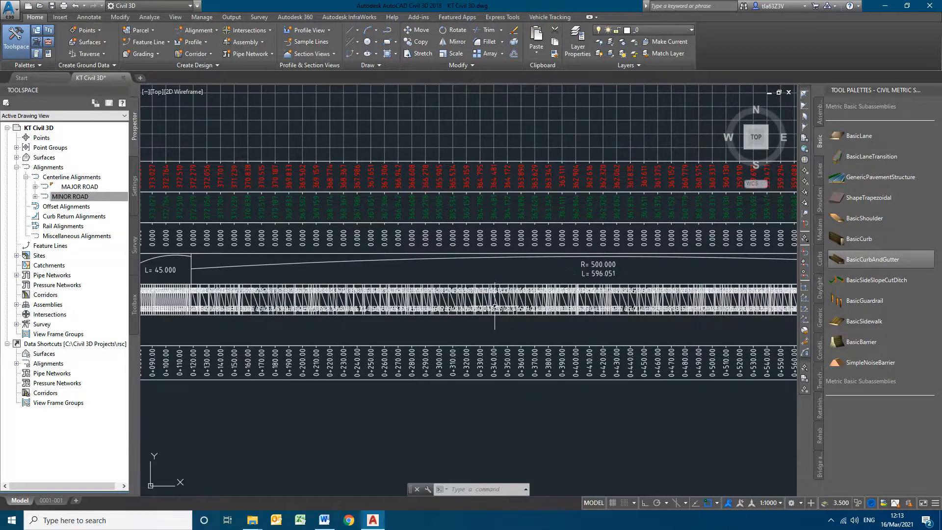
Inspect the level, horizontal and vertical schematic, and chainage bands along the remaining stations of MAJOR ROAD.
scroll(497, 303, "up", 8)
scroll(406, 314, "down", 6)
middle_click_drag(624, 326, 279, 311)
middle_click_drag(674, 301, 308, 290)
middle_click_drag(582, 279, 320, 281)
middle_click_drag(594, 279, 312, 278)
middle_click_drag(647, 270, 312, 270)
middle_click_drag(618, 281, 409, 270)
middle_click_drag(541, 280, 412, 279)
scroll(412, 278, "up", 5)
scroll(688, 293, "down", 7)
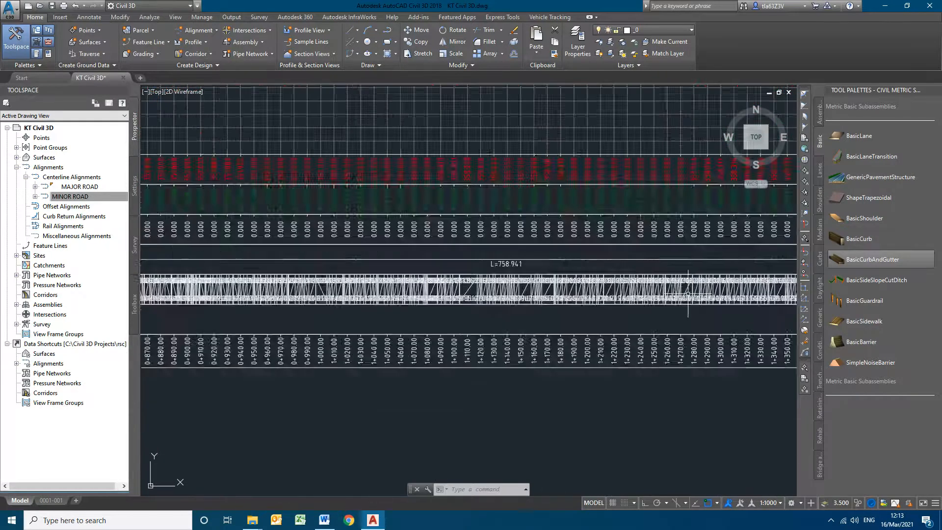
scroll(688, 294, "down", 4)
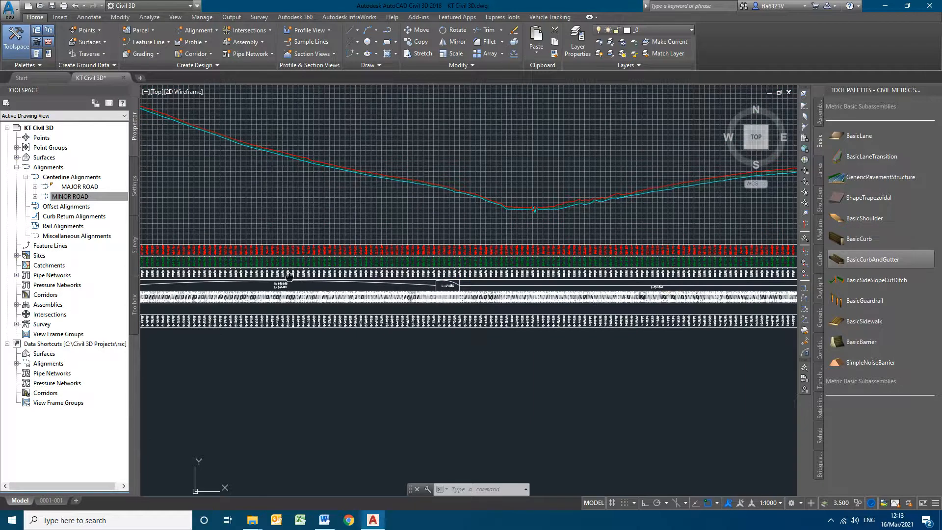
Create a layout profile named PROFILE MAJOR ROAD in the MAJOR ROAD profile view and open its vertical curve settings.
scroll(290, 276, "up", 8)
scroll(382, 314, "down", 4)
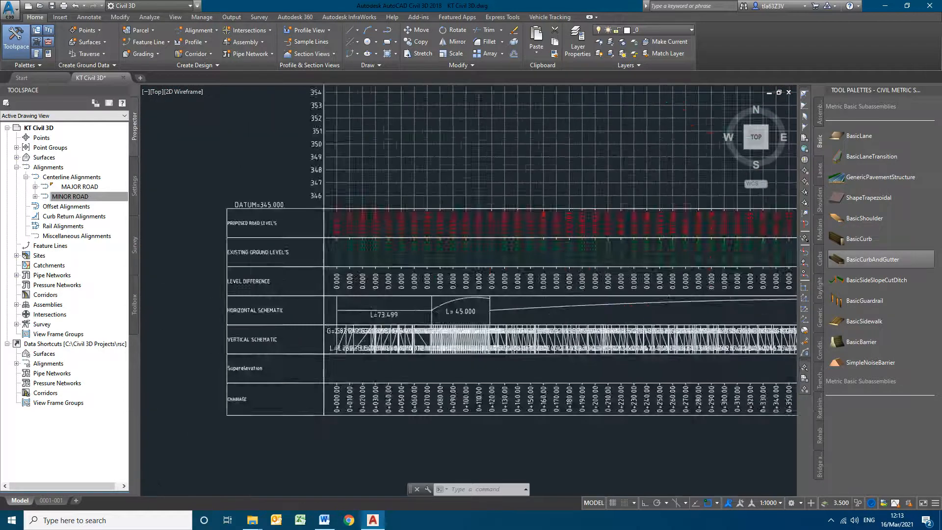
scroll(432, 231, "down", 3)
scroll(309, 309, "up", 8)
middle_click_drag(426, 285, 369, 220)
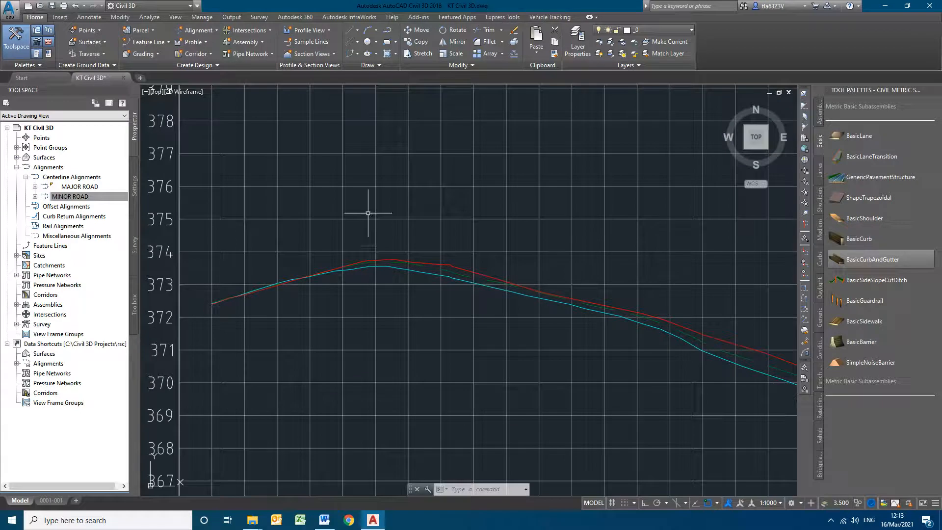
left_click(199, 42)
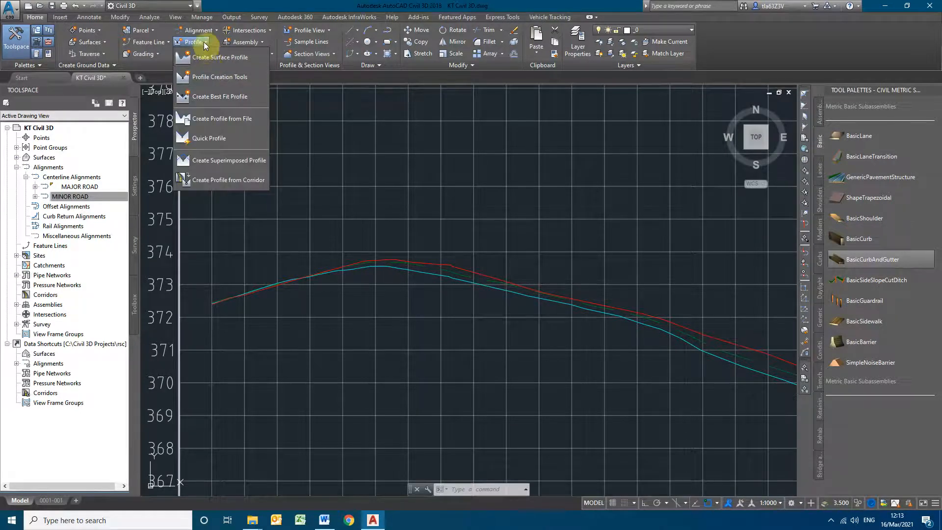
left_click(217, 77)
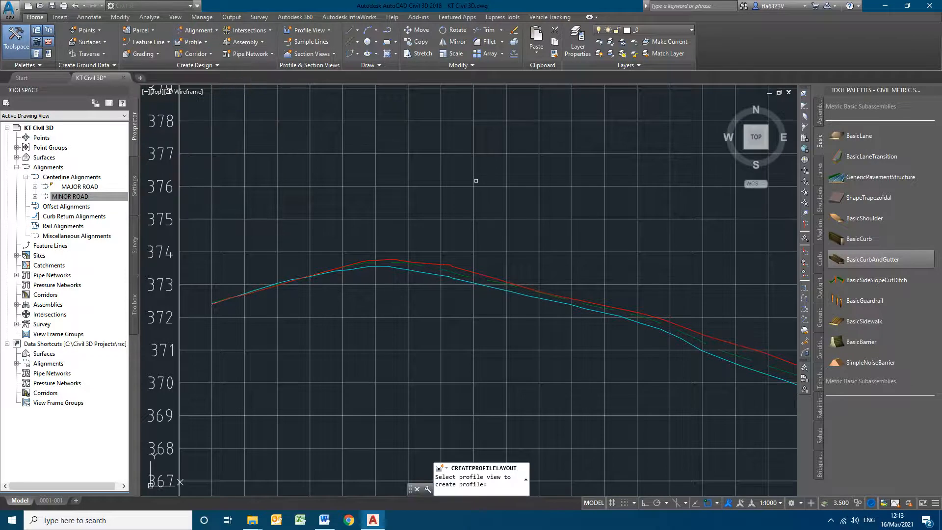
left_click(463, 186)
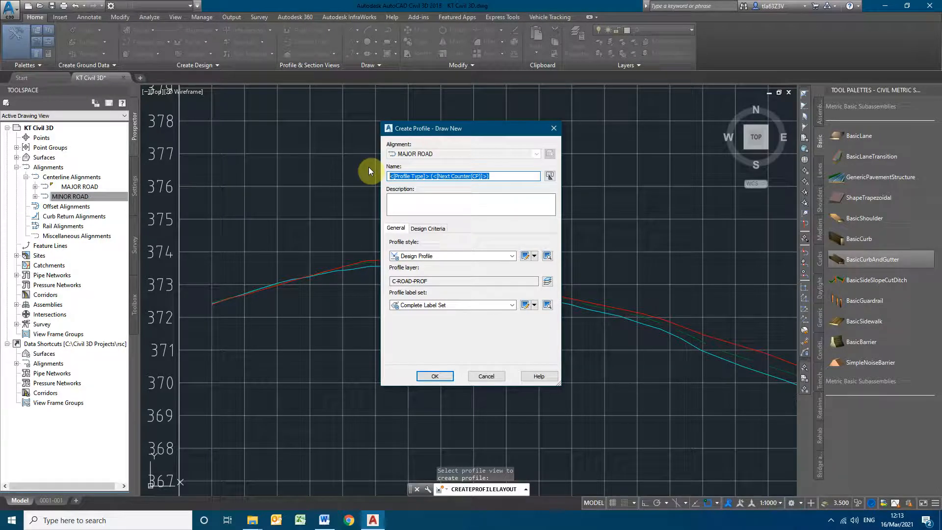
type("PROFILE MAJO")
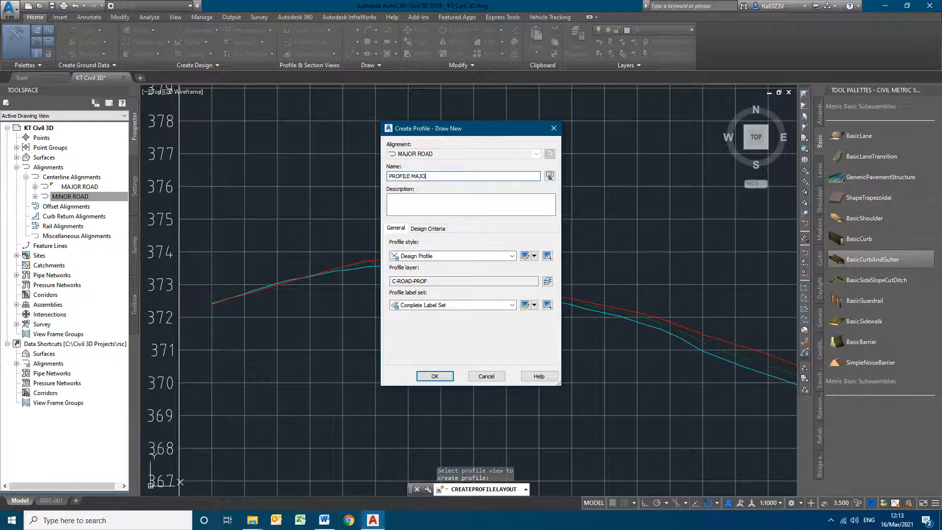
type("R ROAD")
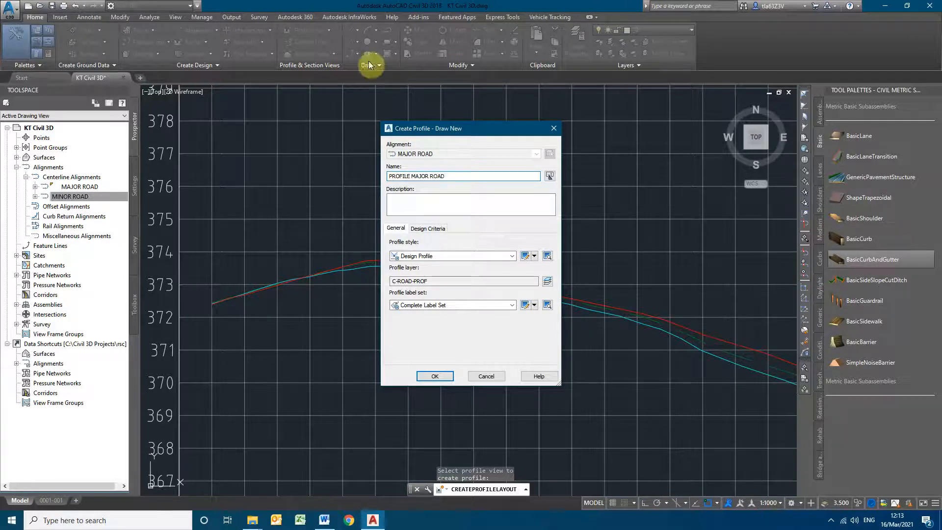
left_click(434, 376)
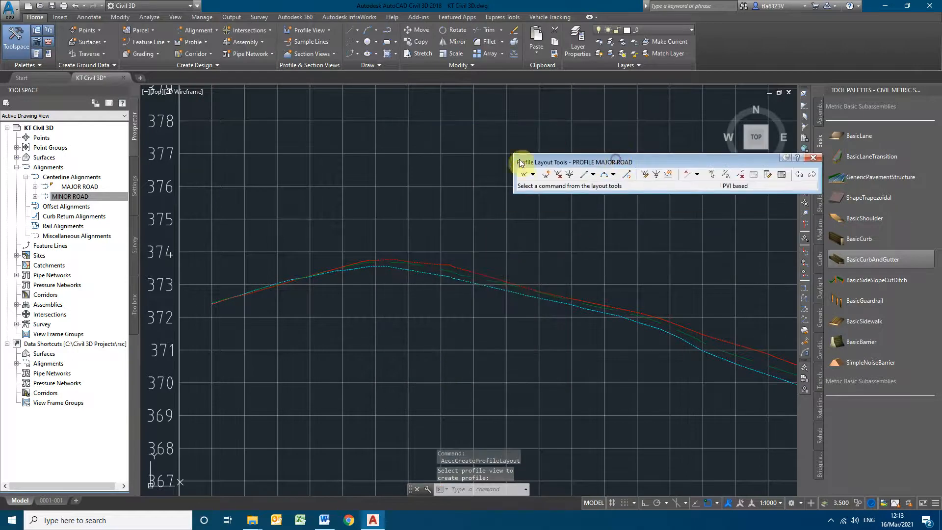
left_click(533, 175)
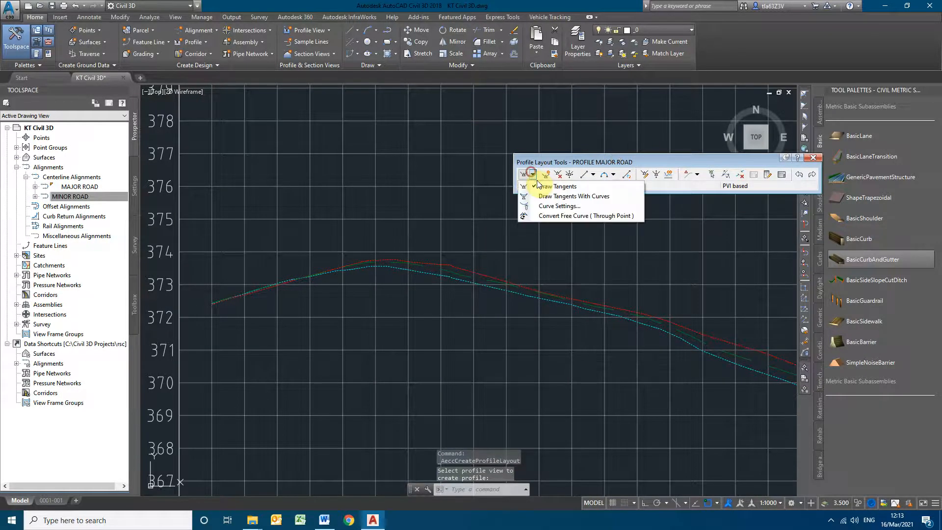
left_click(558, 206)
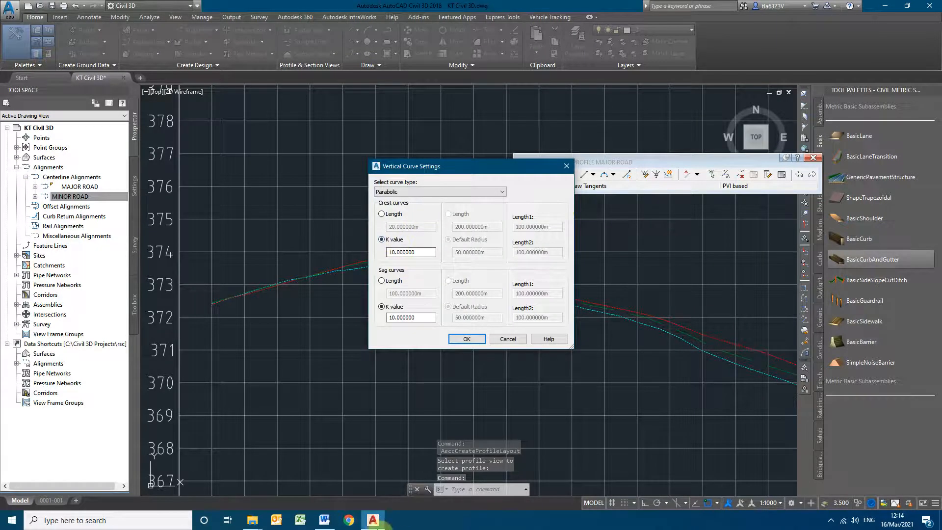
Switch to the Civil 3D KT Word document and examine the design tables for transition lengths and summit and valley curve lengths at different speeds.
left_click(325, 520)
scroll(516, 238, "down", 15)
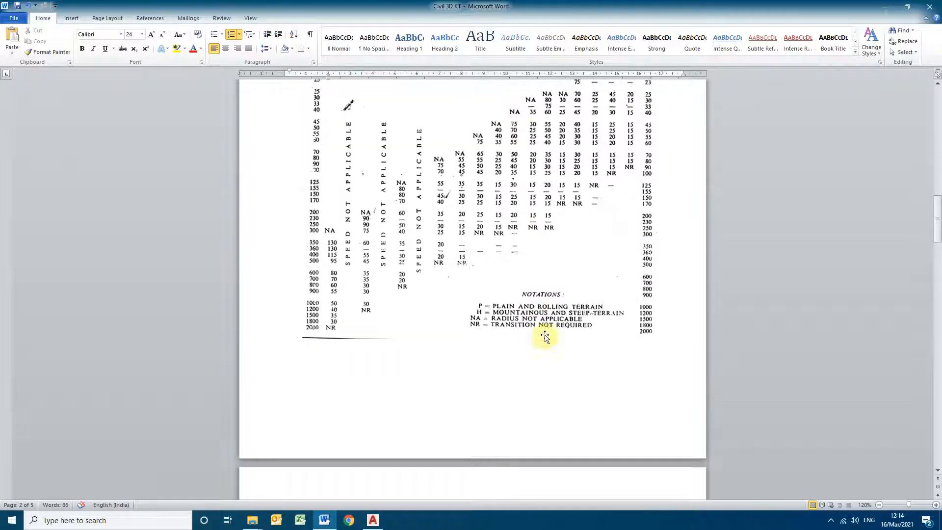
scroll(553, 328, "down", 15)
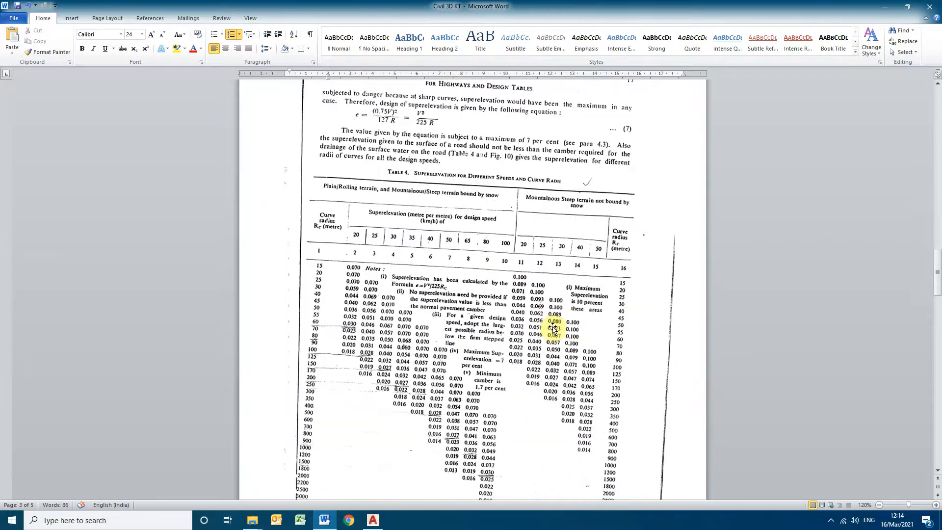
scroll(553, 328, "down", 6)
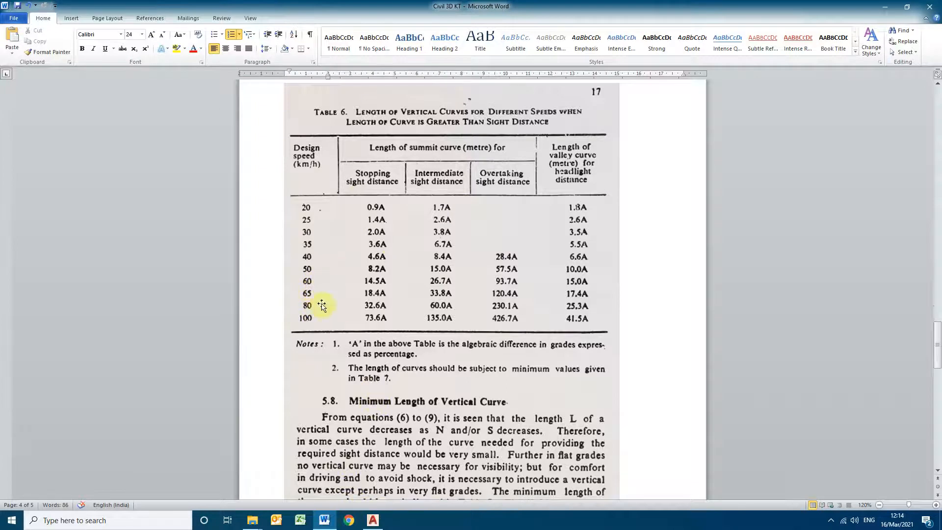
left_click_drag(938, 366, 938, 220)
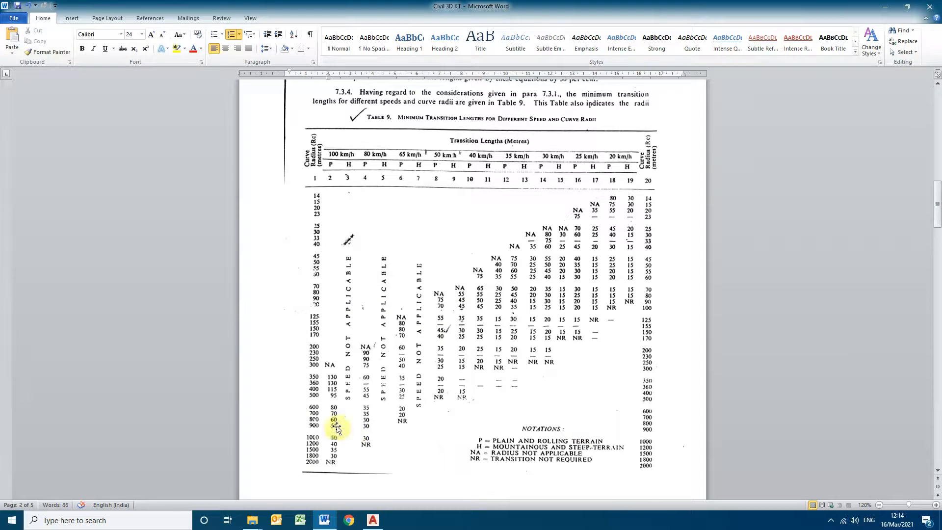
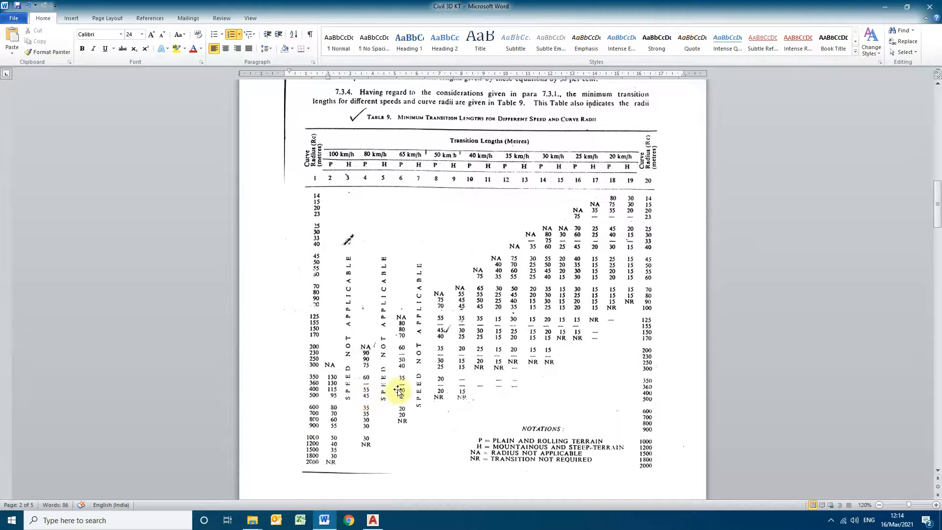
left_click_drag(938, 196, 938, 291)
mouse_move(939, 334)
left_mouse_down()
mouse_move(939, 358)
mouse_move(939, 348)
left_mouse_up()
scroll(338, 228, "up", 1)
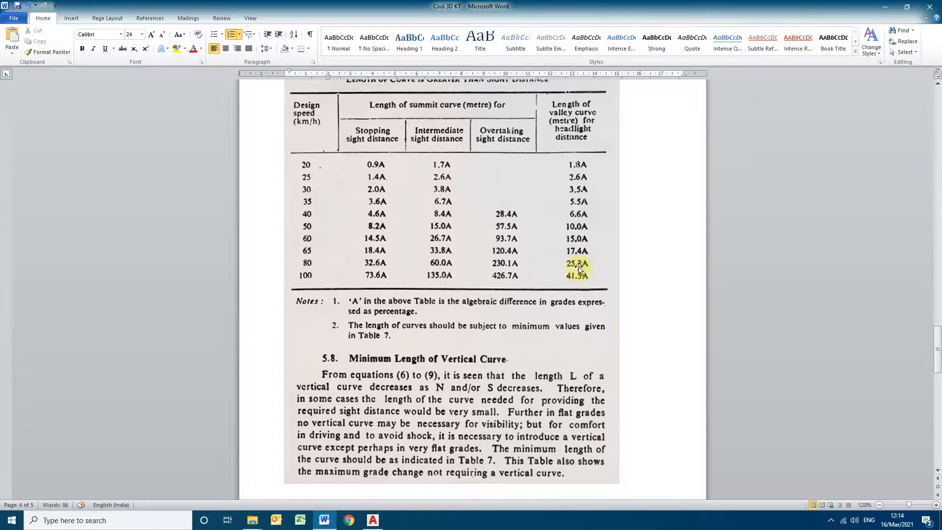
left_click(886, 7)
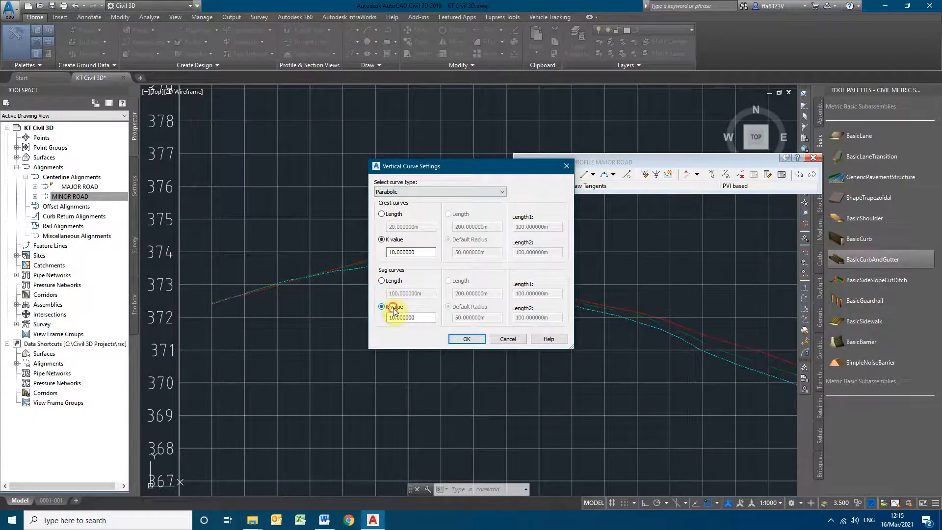
Set the K values to 25.5 for sag curves and 60 for crest curves, checking them against Table 6 in Word.
left_click_drag(416, 317, 369, 319)
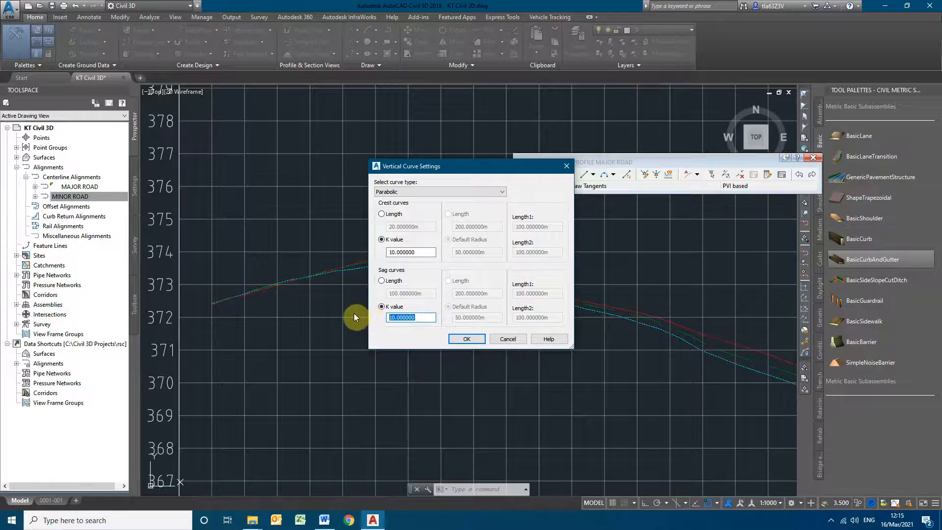
left_click(319, 524)
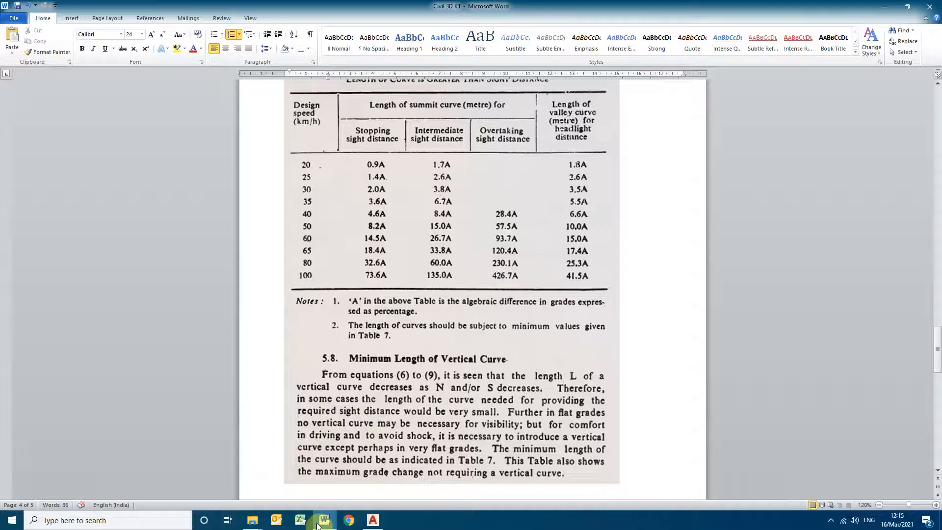
left_click(319, 524)
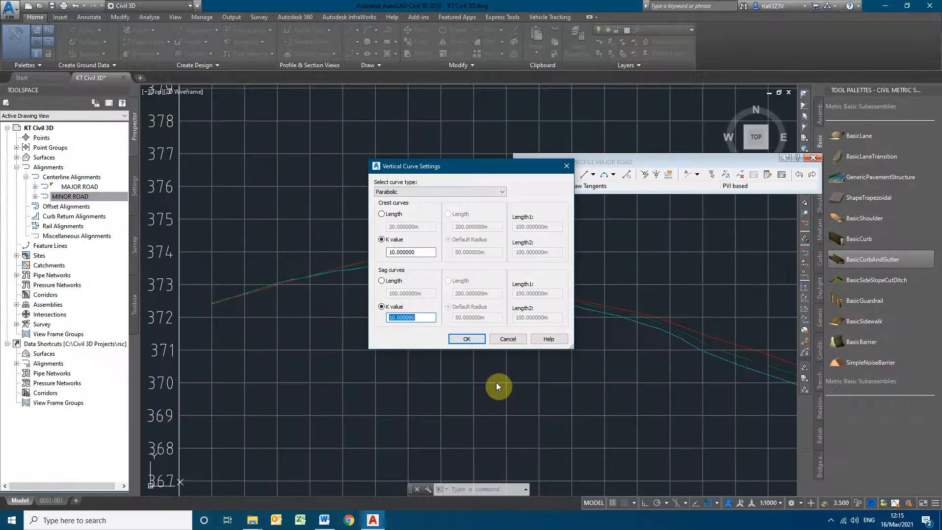
type("25.5")
left_click_drag(426, 253, 377, 251)
type("60")
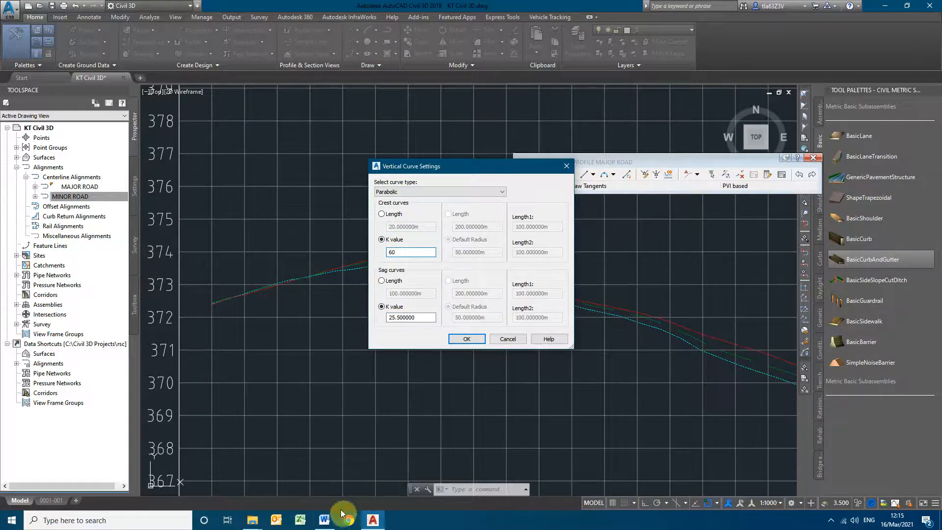
left_click(326, 521)
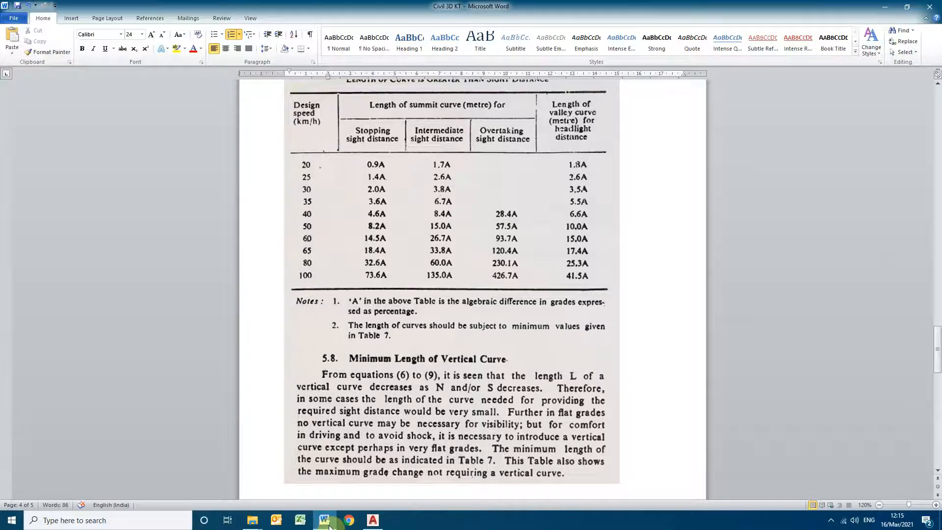
left_click(329, 524)
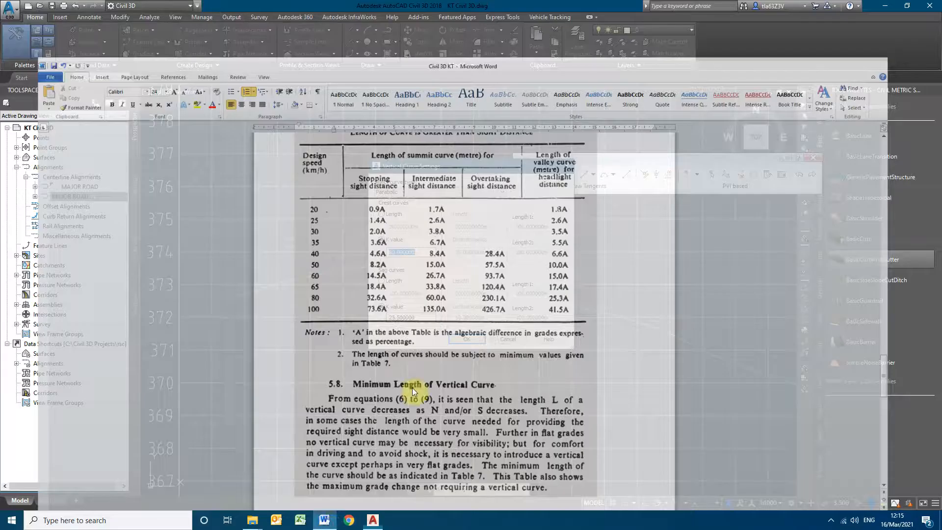
left_click(471, 339)
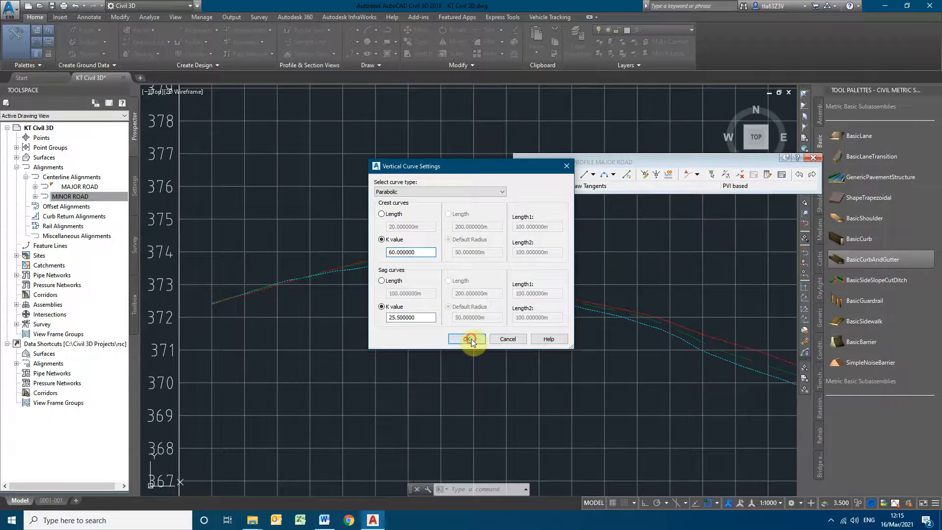
Start drawing tangents with curves from the start of the existing profiles to a crest point at about elevation 374.
left_click(533, 175)
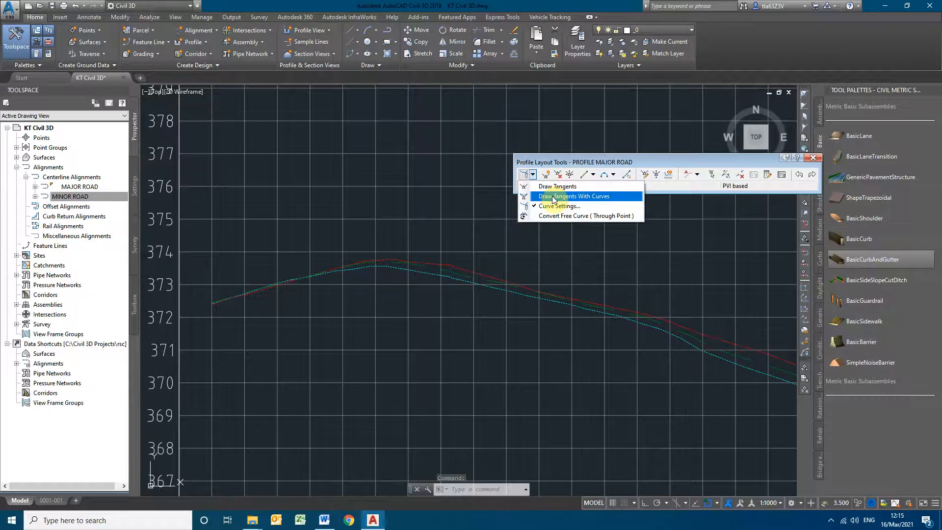
left_click(553, 197)
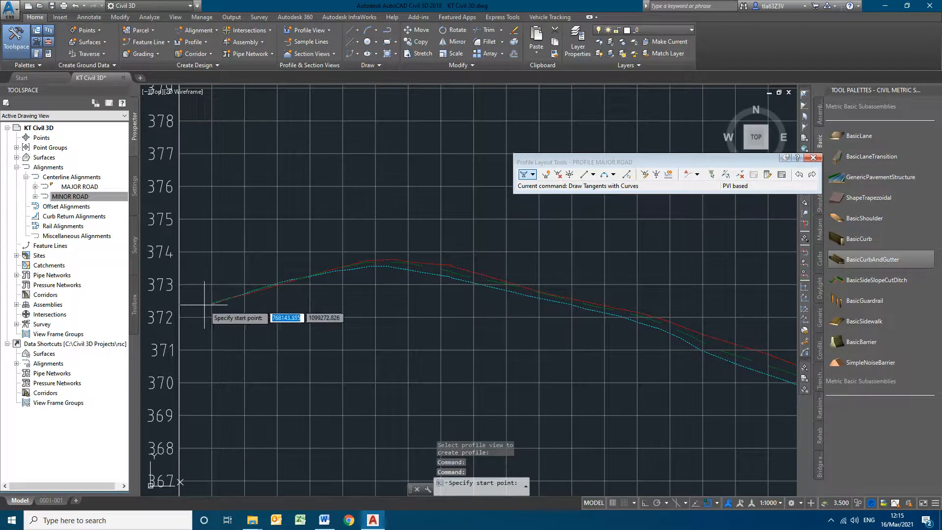
scroll(208, 307, "up", 5)
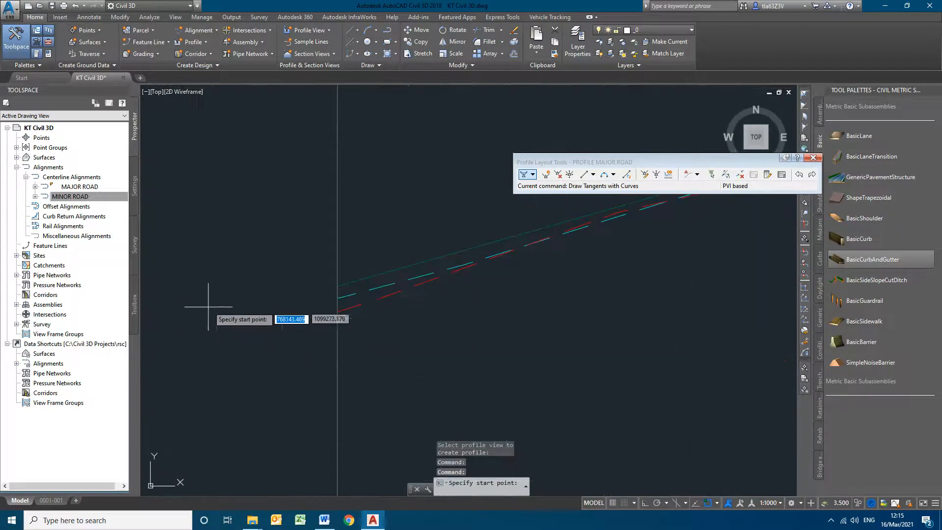
left_click(338, 285)
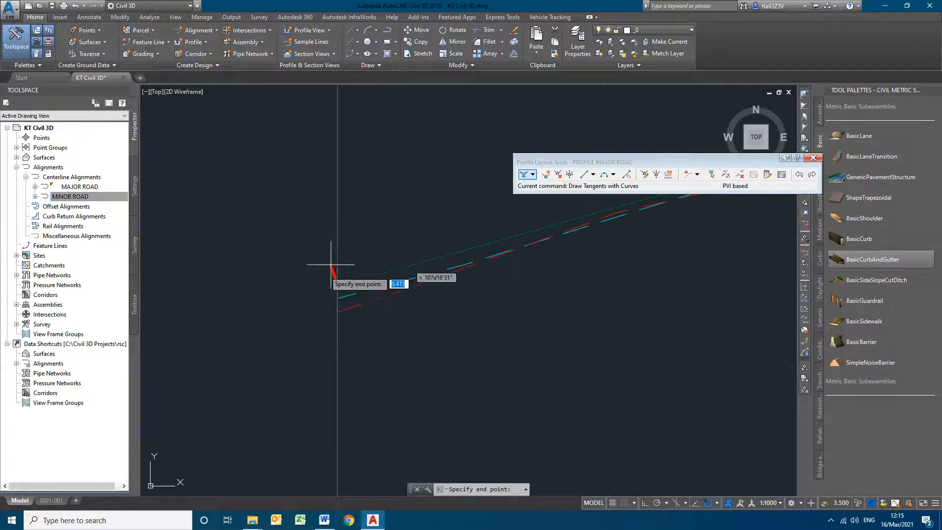
scroll(265, 337, "up", 5)
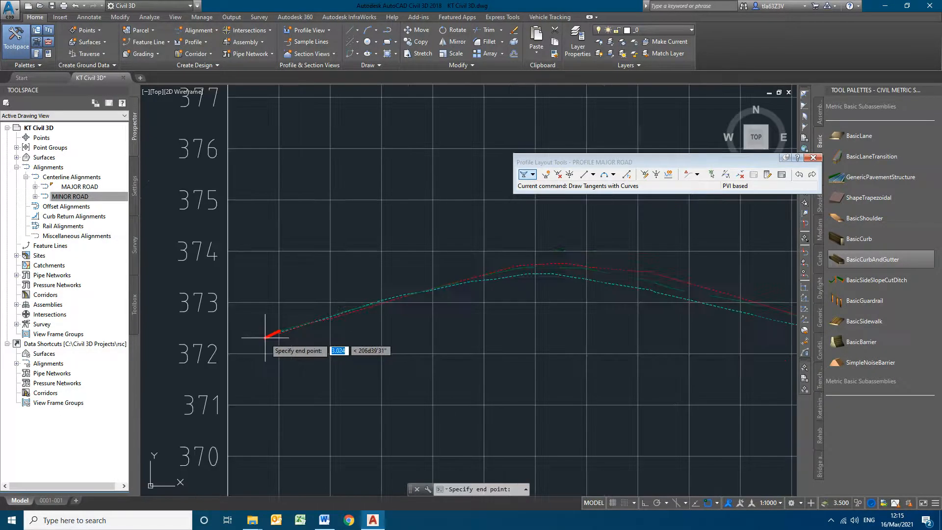
left_click(534, 252)
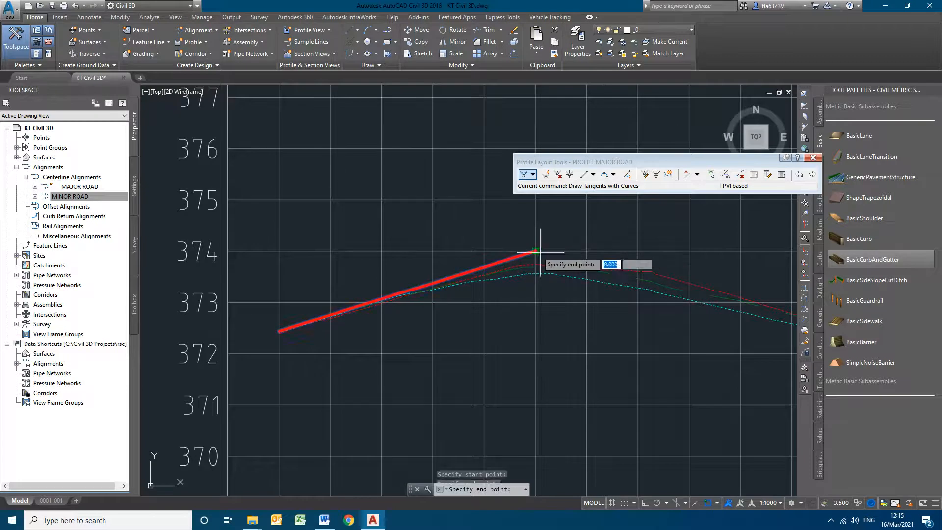
Finish the design profile by drawing its remaining tangents through a low point and a second crest to the end of the existing profiles.
middle_click_drag(669, 268, 650, 267)
scroll(399, 267, "down", 4)
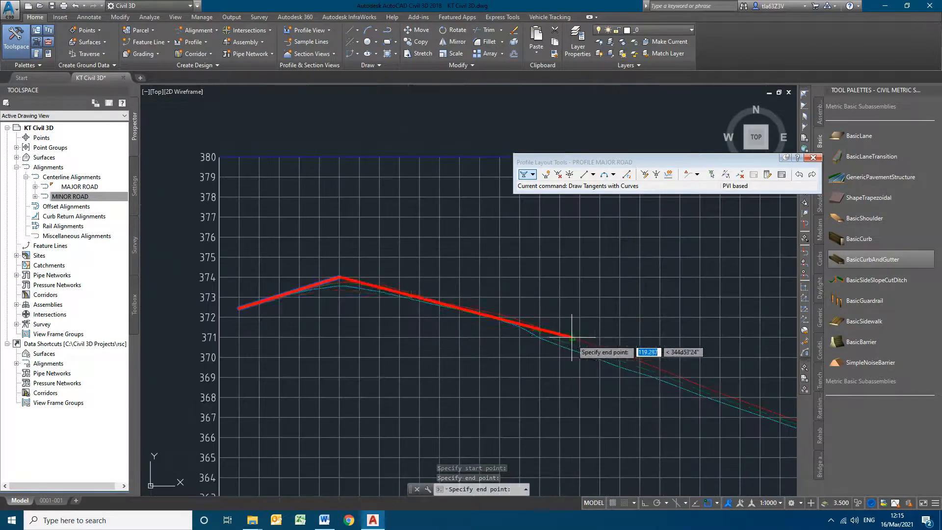
middle_click_drag(628, 356, 485, 325)
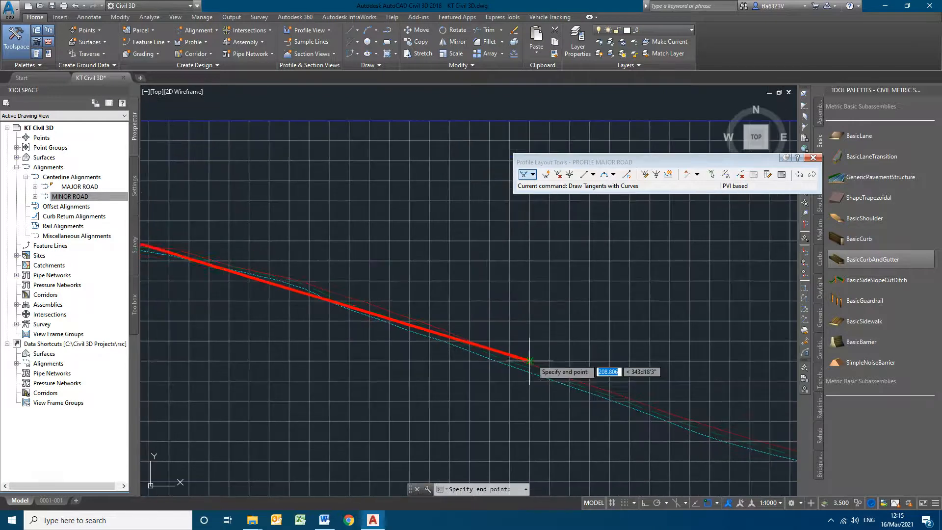
scroll(555, 365, "down", 6)
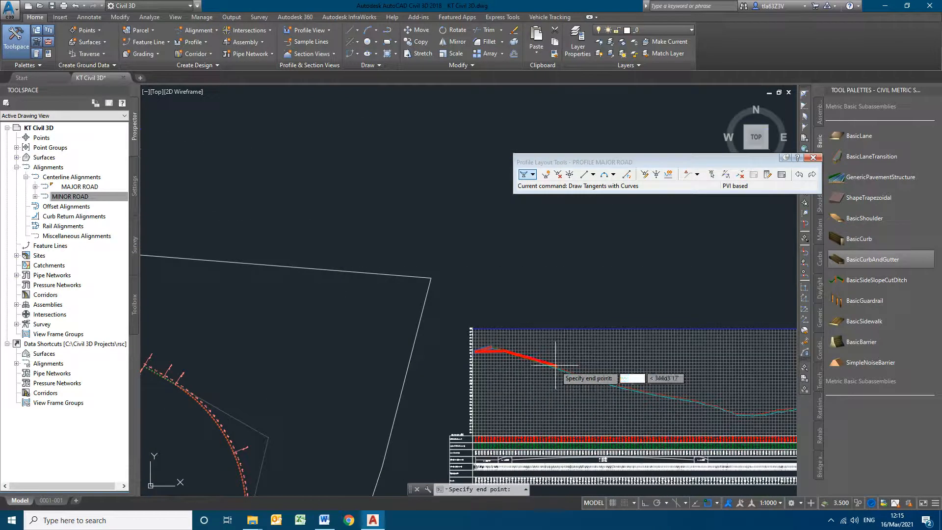
left_click(706, 400)
middle_click_drag(716, 405, 383, 348)
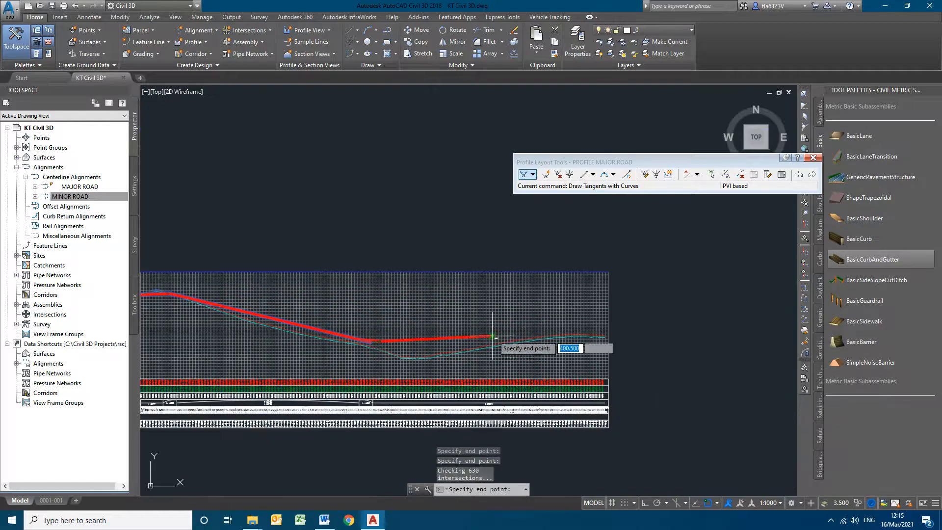
left_click(548, 330)
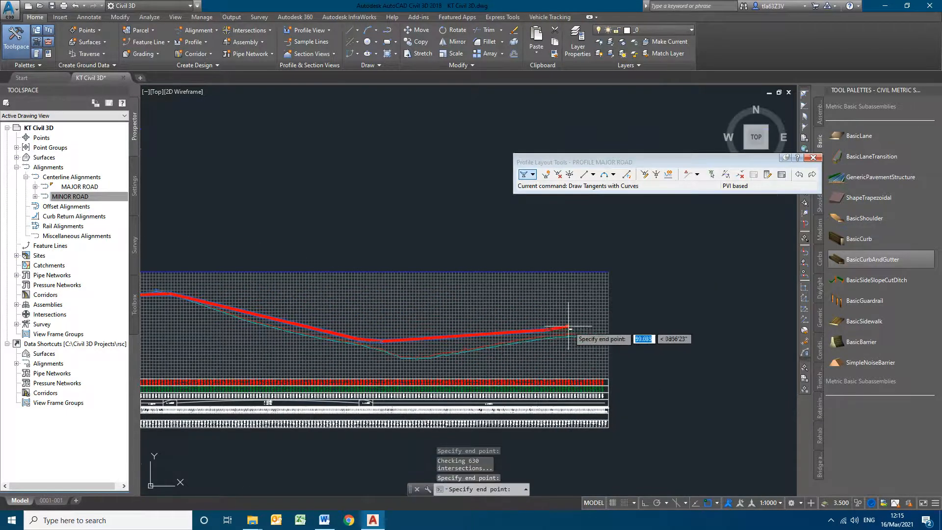
scroll(624, 337, "up", 5)
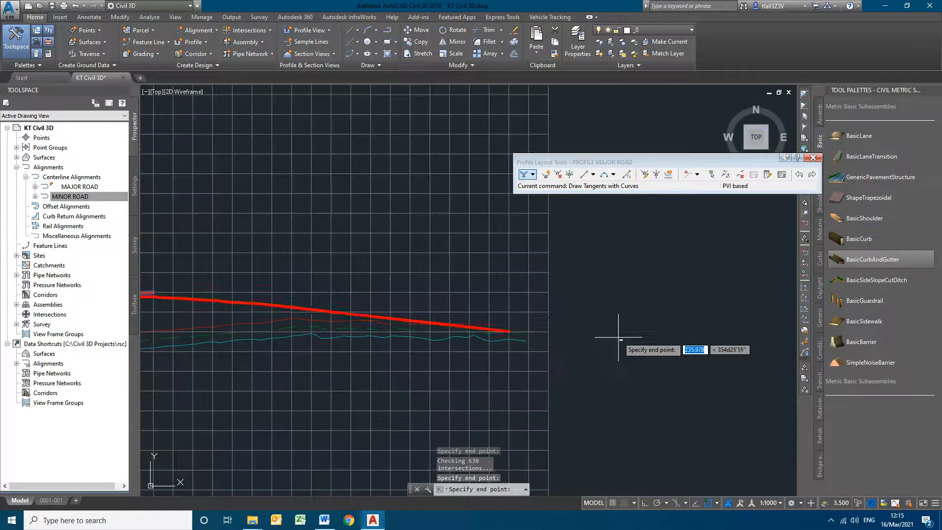
left_click(526, 331)
scroll(526, 332, "up", 5)
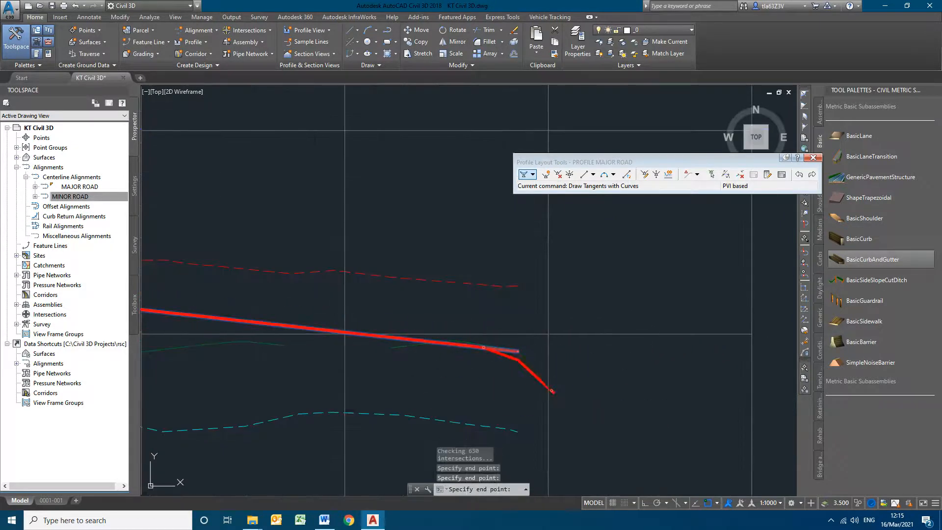
key("Escape")
Examine the design profile against the existing ground profiles from its end back to the first crest.
scroll(556, 402, "down", 5)
middle_click_drag(232, 369, 677, 345)
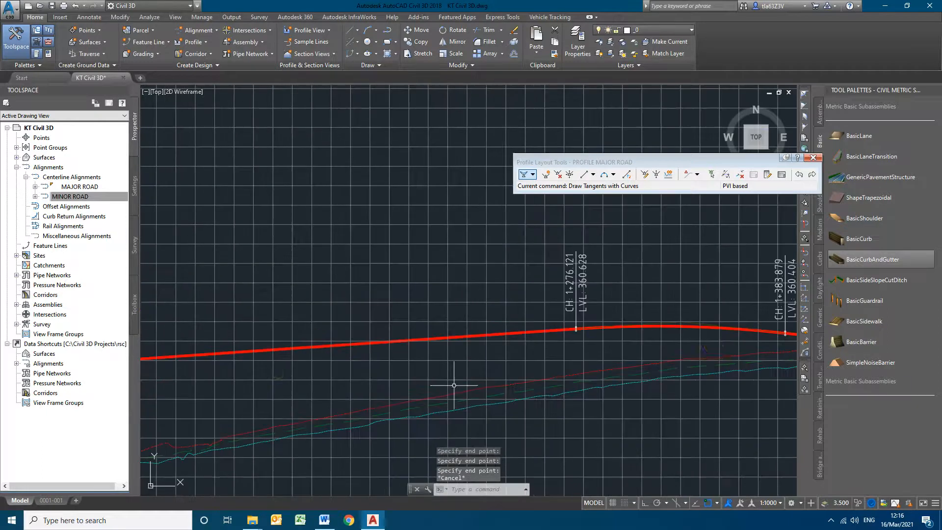
middle_click_drag(314, 382, 687, 356)
middle_click_drag(308, 376, 711, 347)
middle_click_drag(377, 339, 657, 349)
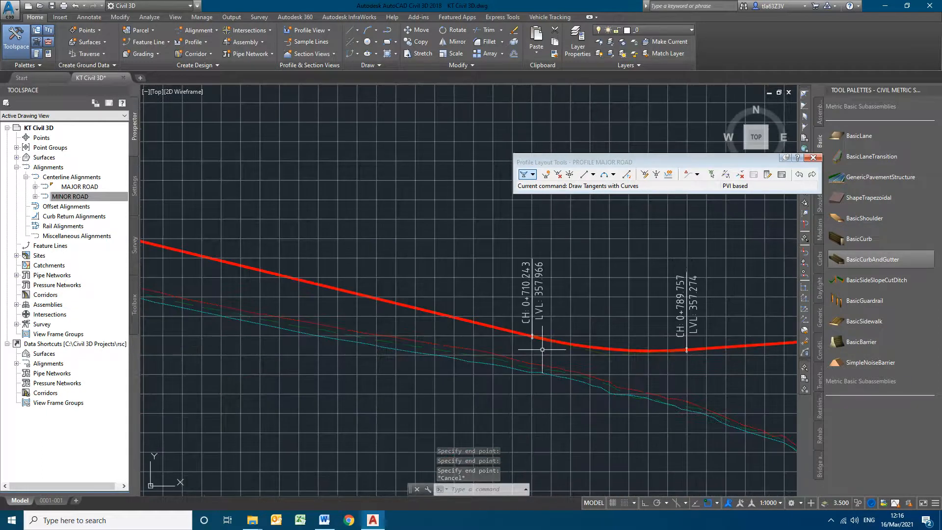
left_click(594, 346)
scroll(392, 358, "down", 6)
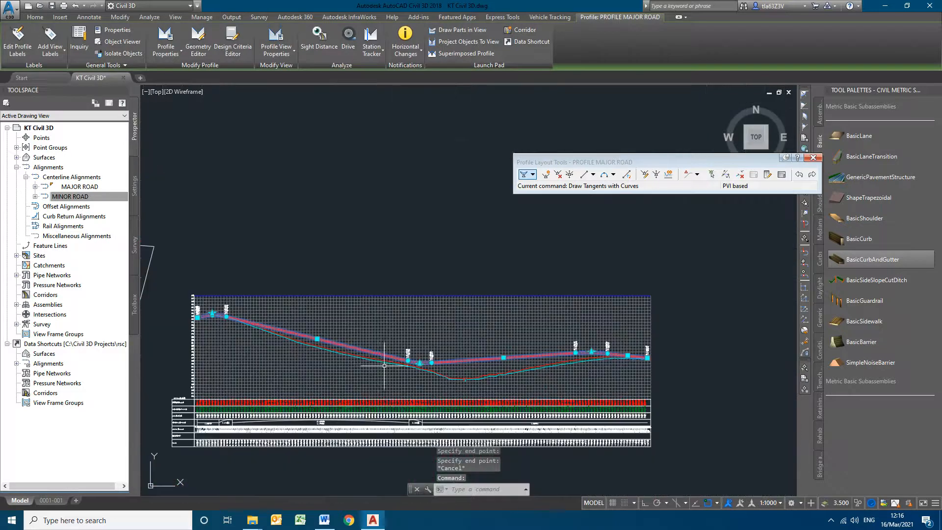
scroll(236, 333, "up", 8)
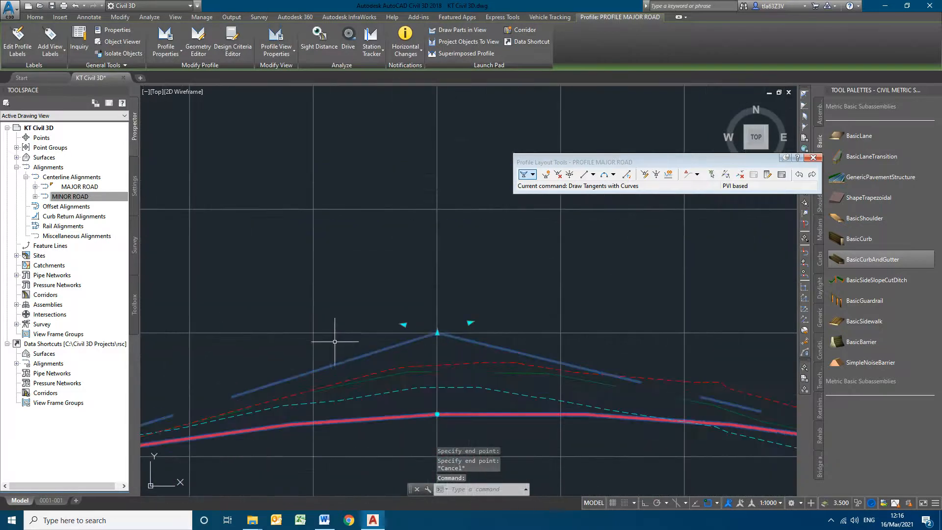
key("Escape")
scroll(379, 386, "up", 3)
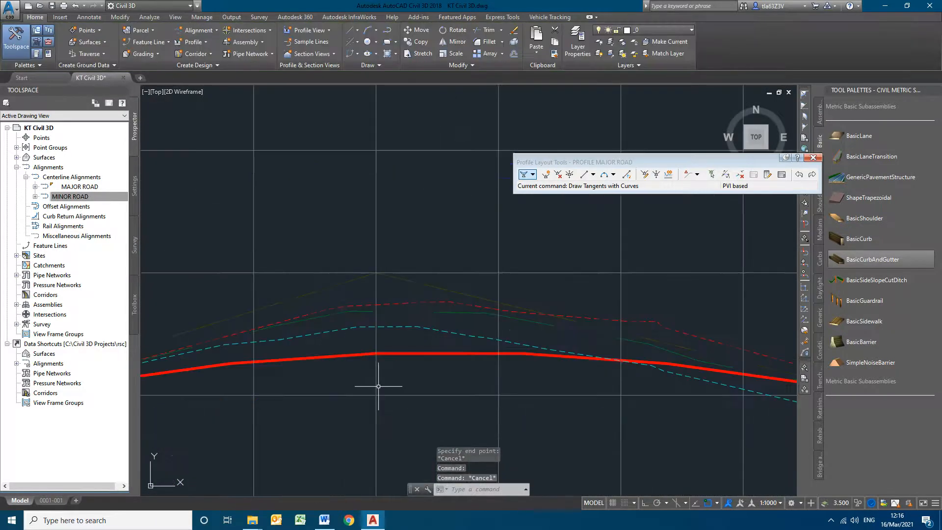
Slide the first crest PVI of the design profile forward along its incoming grade.
left_click(348, 354)
scroll(398, 386, "down", 4)
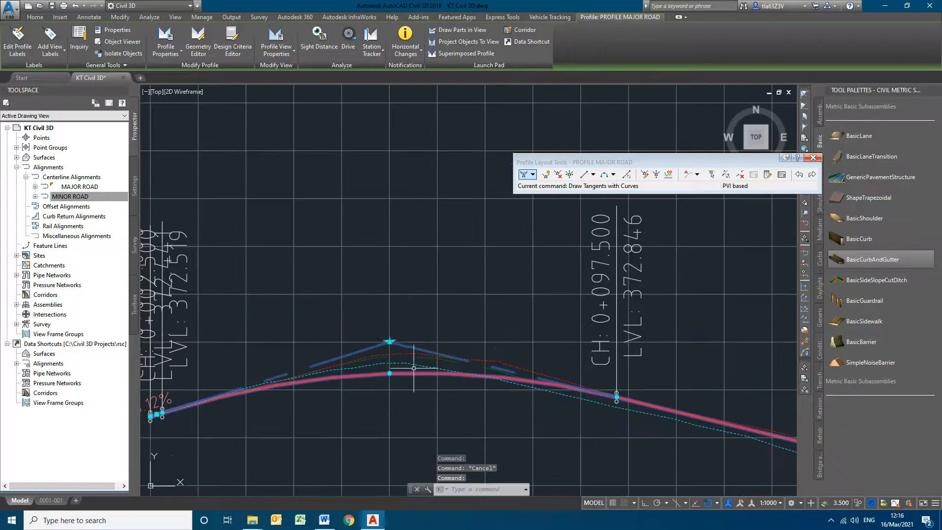
left_click(391, 341)
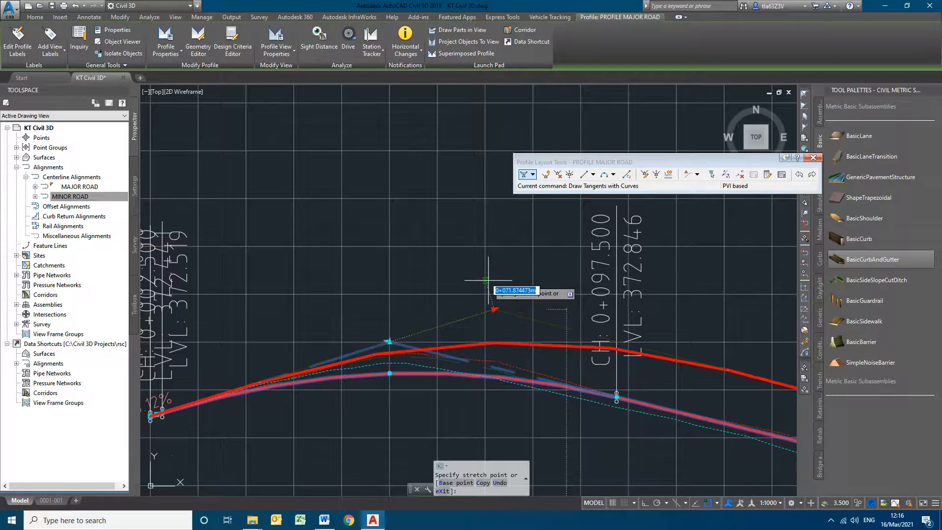
left_click(508, 304)
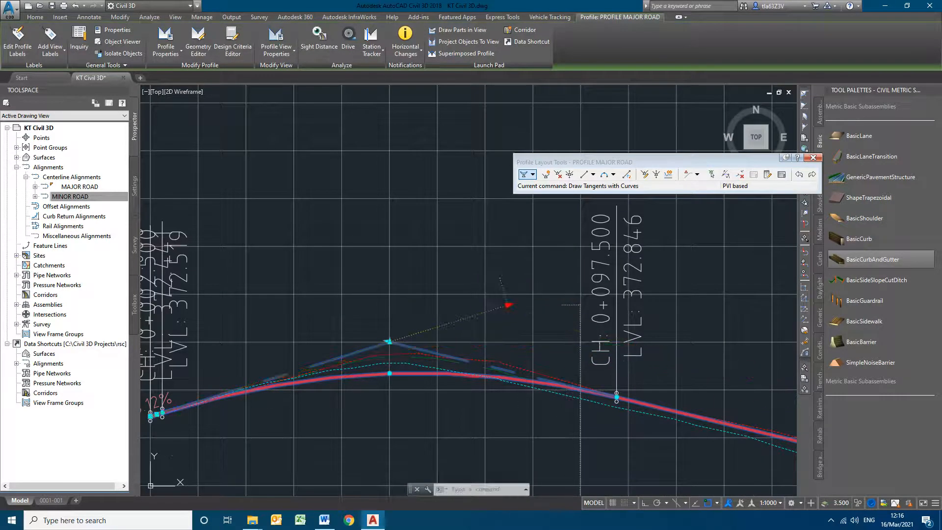
key("Escape")
Move the sag PVI forward and down towards the lowest part of the existing ground, to about station 0+890 and elevation 353.3.
scroll(322, 407, "down", 3)
middle_click_drag(473, 439, 263, 346)
middle_click_drag(582, 420, 381, 379)
scroll(485, 384, "up", 2)
left_click(437, 378)
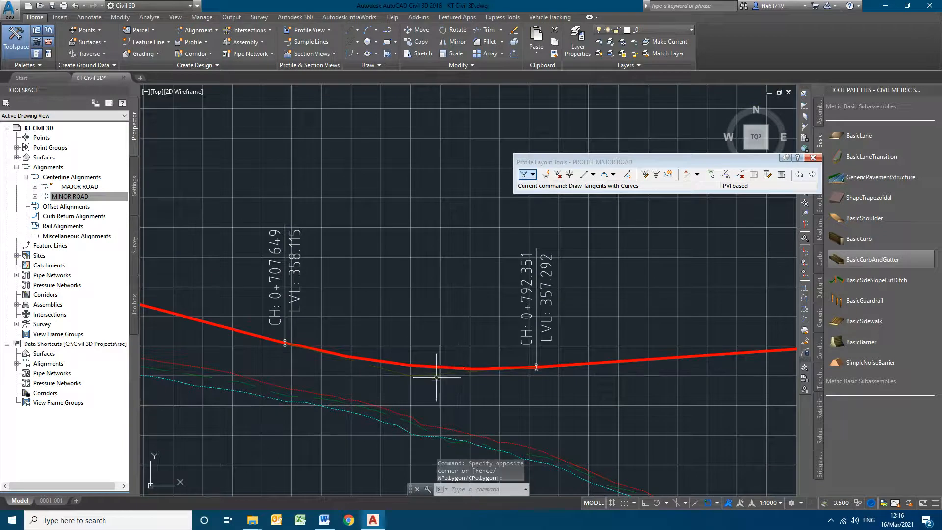
left_click(421, 369)
left_click(415, 376)
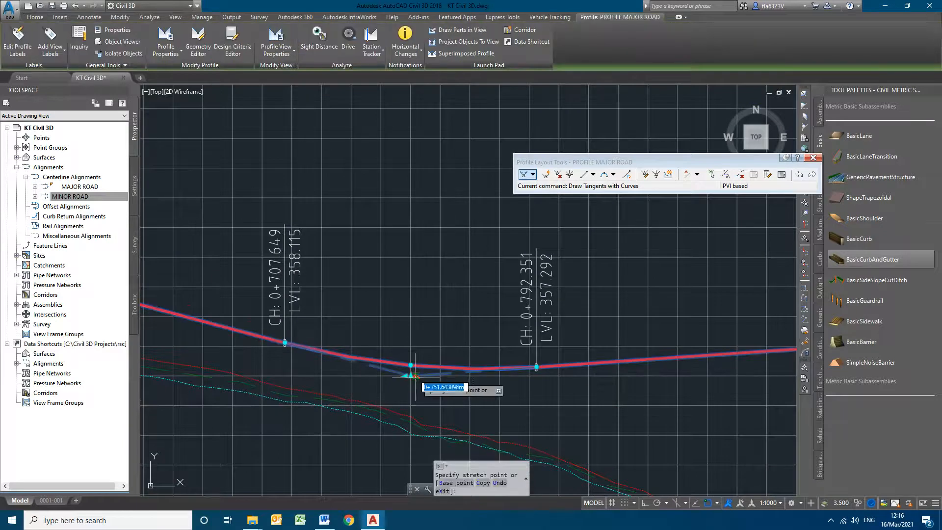
scroll(536, 435, "down", 3)
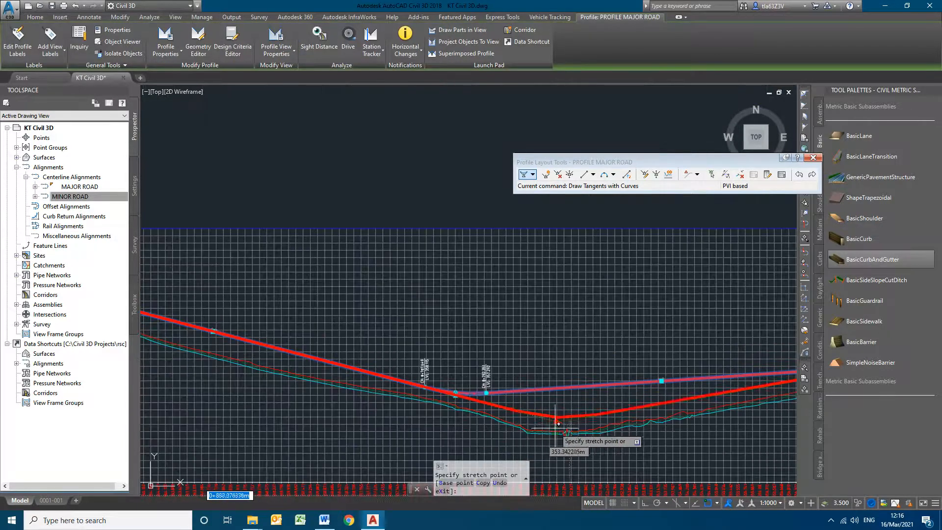
left_click(557, 420)
Slide the sag PVI back along its outgoing grade to about station 0+857.
scroll(535, 430, "up", 3)
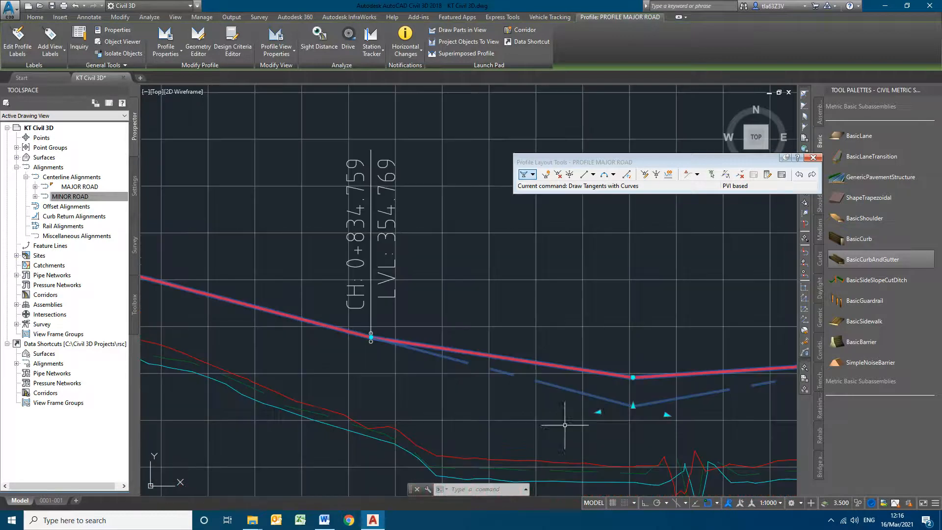
left_click(633, 405)
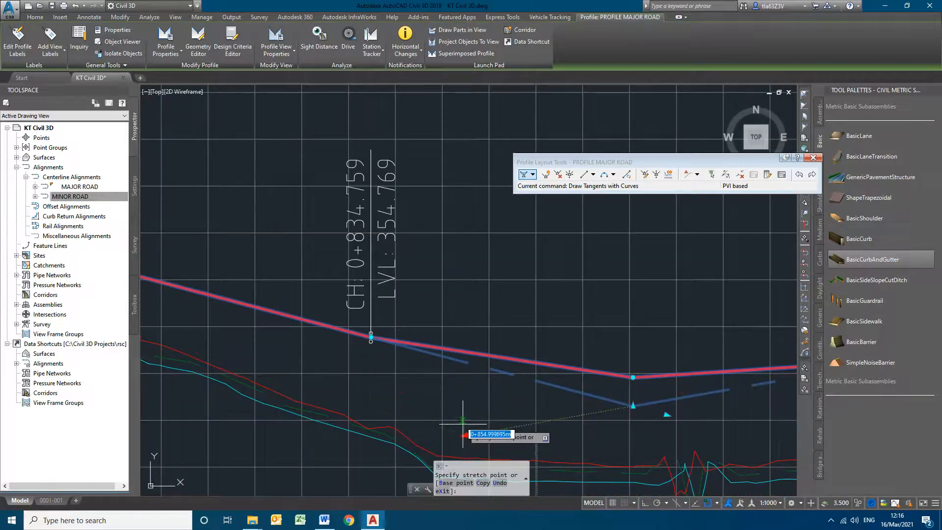
scroll(465, 423, "down", 3)
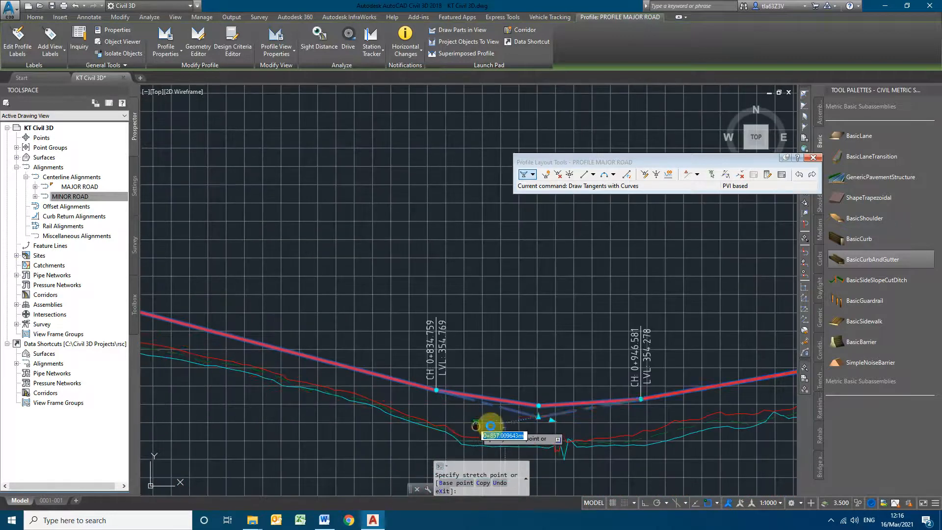
middle_click_drag(475, 425, 668, 406)
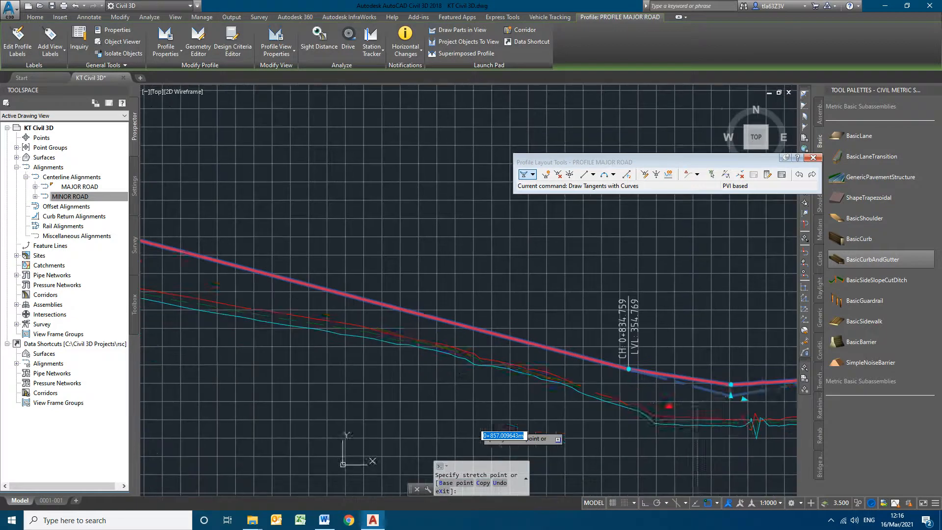
left_click(667, 406)
Insert a PVI on the long downhill tangent at about station 0+438.7 and elevation 362.17, closer to the existing ground.
scroll(510, 390, "down", 3)
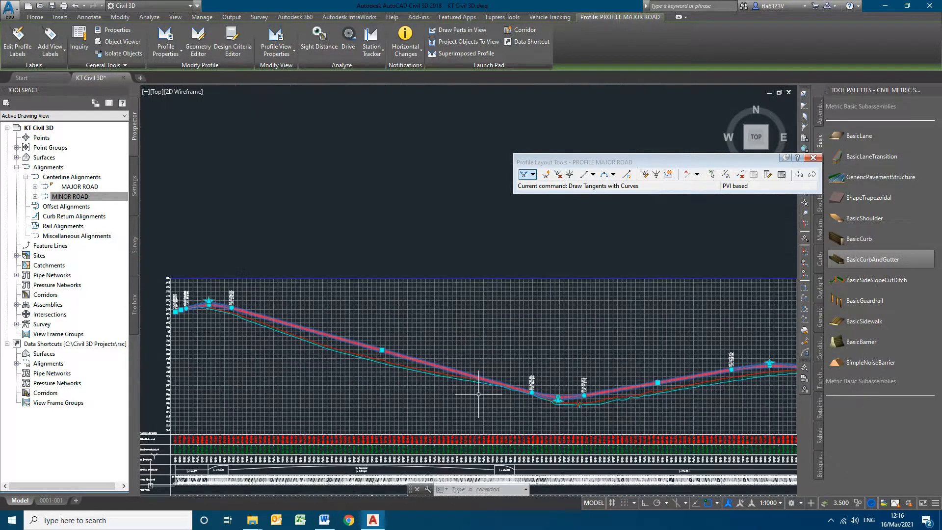
scroll(479, 394, "up", 3)
middle_click_drag(230, 348, 390, 364)
middle_click_drag(568, 397, 371, 367)
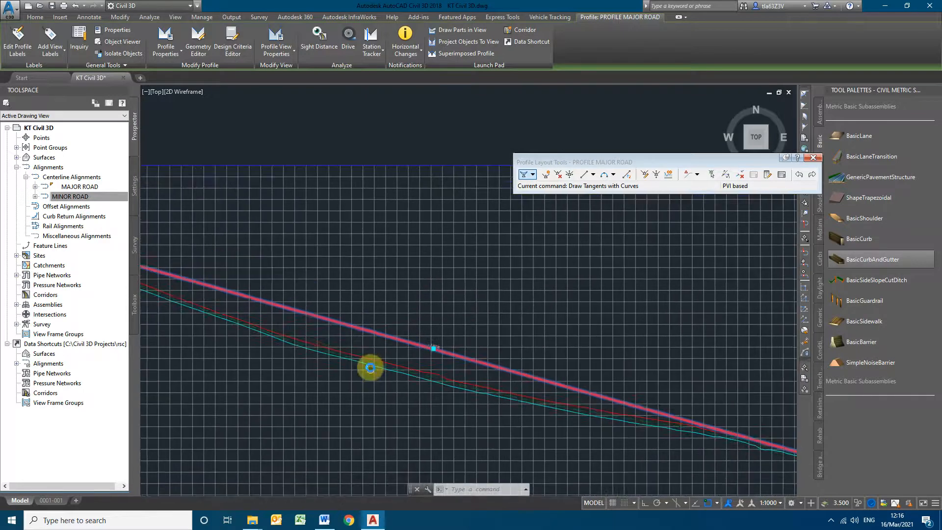
left_click(545, 174)
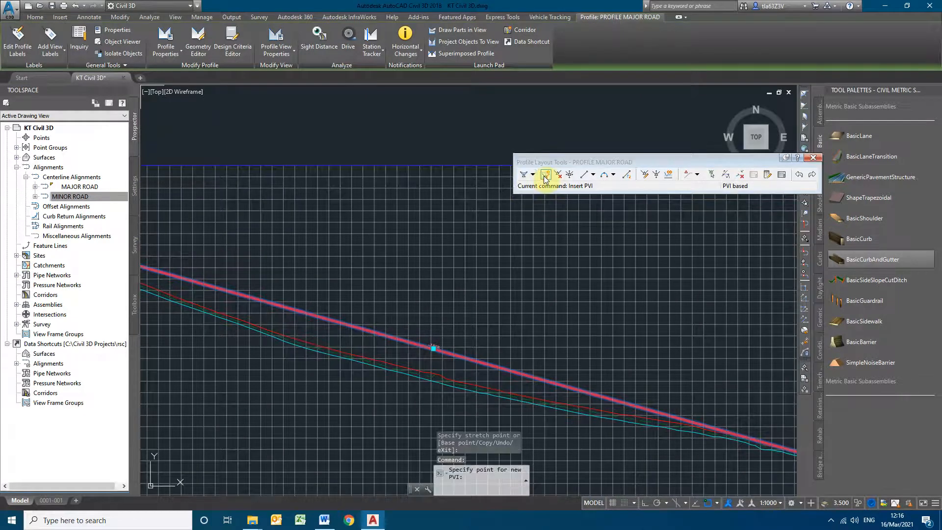
left_click(407, 367)
key("Escape")
scroll(407, 367, "up", 5)
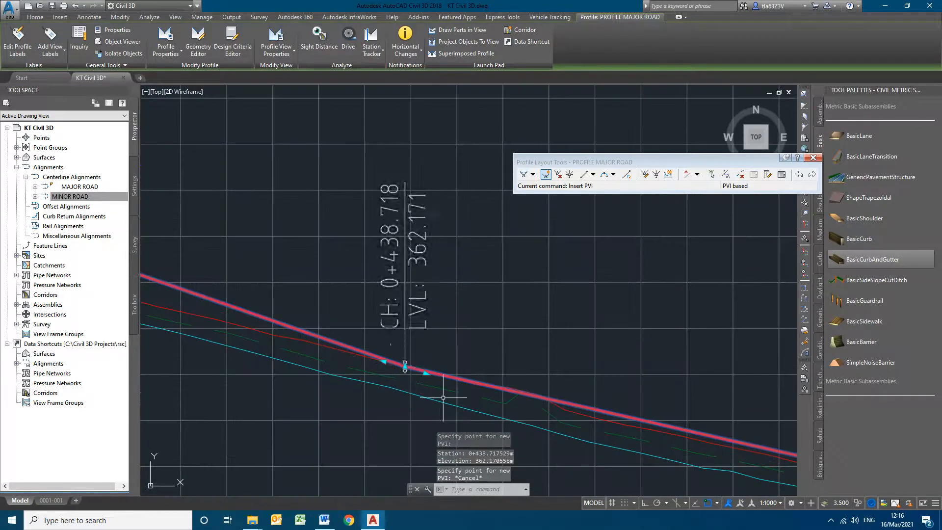
Slide the sag PVI forward along its incoming grade so the valley curve runs from about station 0+842 to 0+955.
scroll(456, 398, "down", 6)
middle_click_drag(570, 439, 329, 345)
middle_click_drag(573, 384, 366, 378)
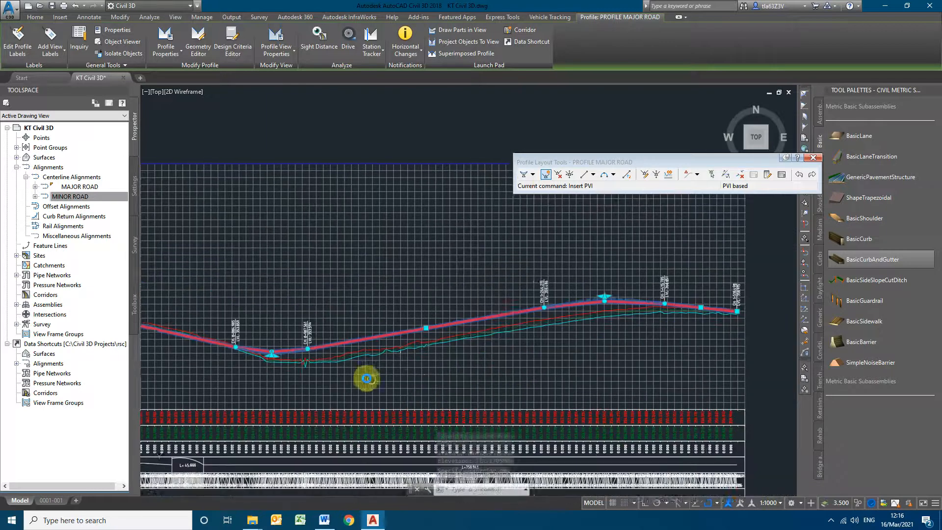
scroll(264, 363, "up", 5)
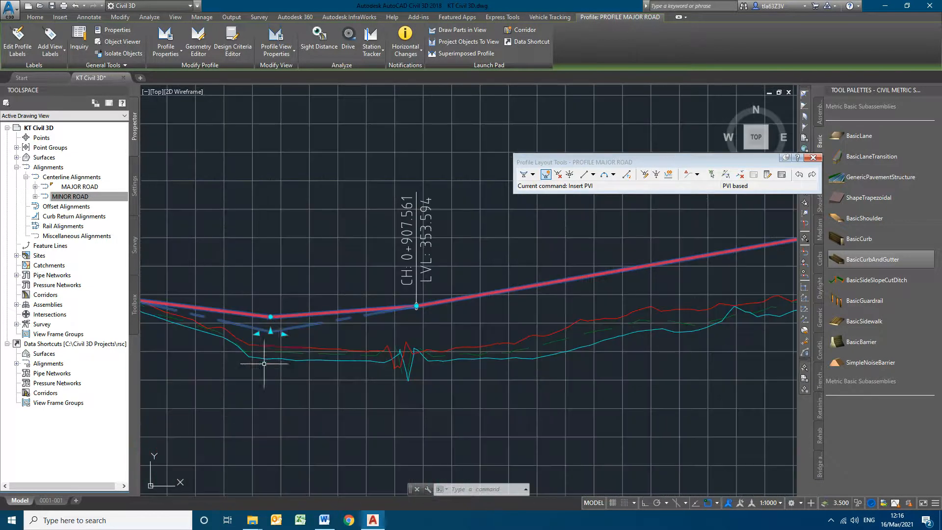
left_click(283, 334)
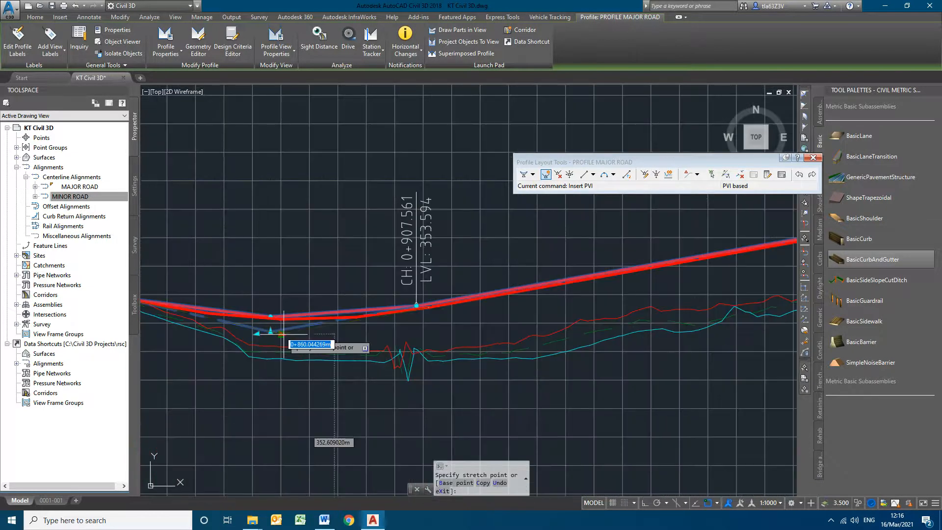
left_click(381, 340)
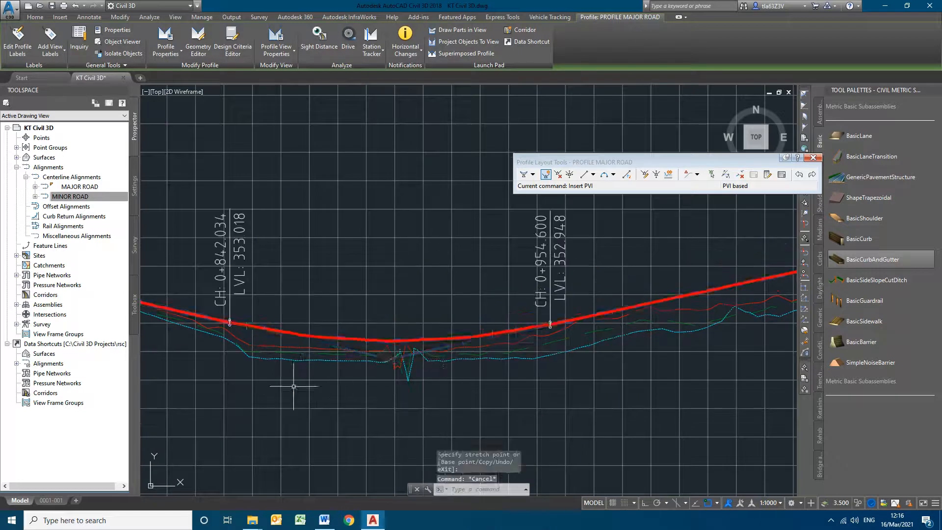
Slide the crest PVI near the end of the major road profile along its outgoing grade to about station 1+389, elevation 360.34 m.
key("Escape")
scroll(293, 386, "down", 5)
scroll(577, 334, "up", 3)
middle_click_drag(580, 347, 273, 350)
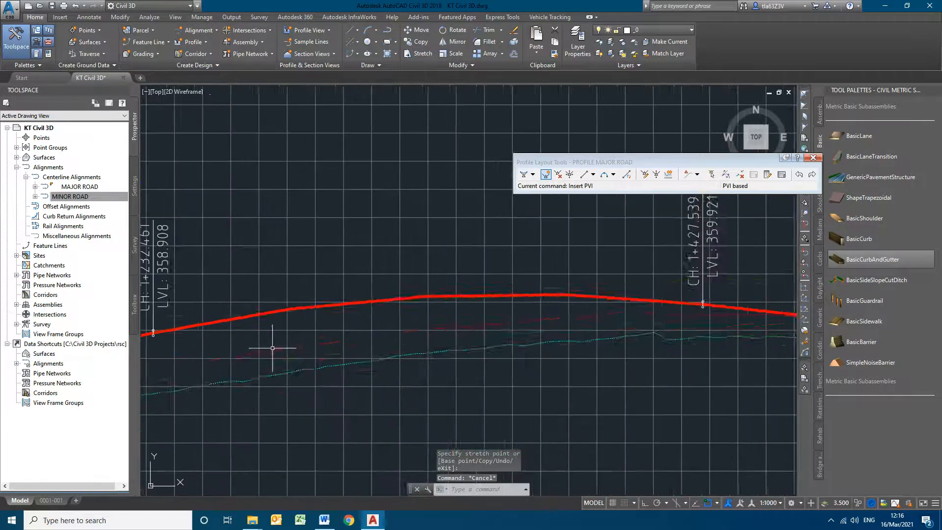
scroll(321, 349, "down", 1)
left_click(381, 317)
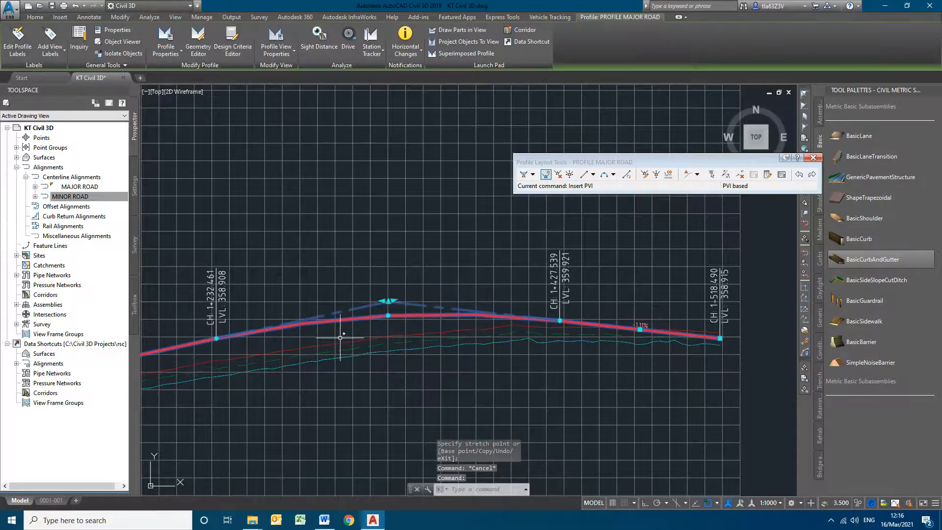
left_click(381, 301)
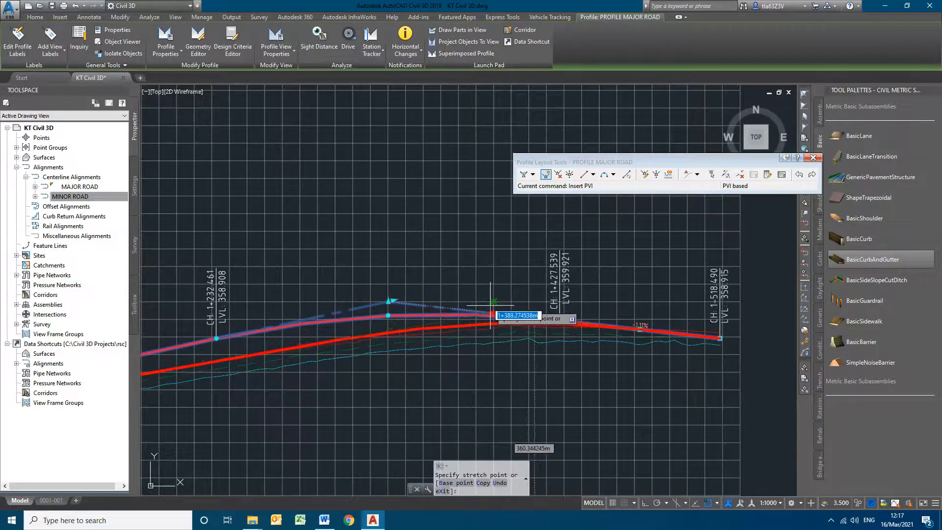
left_click(492, 323)
key("Escape")
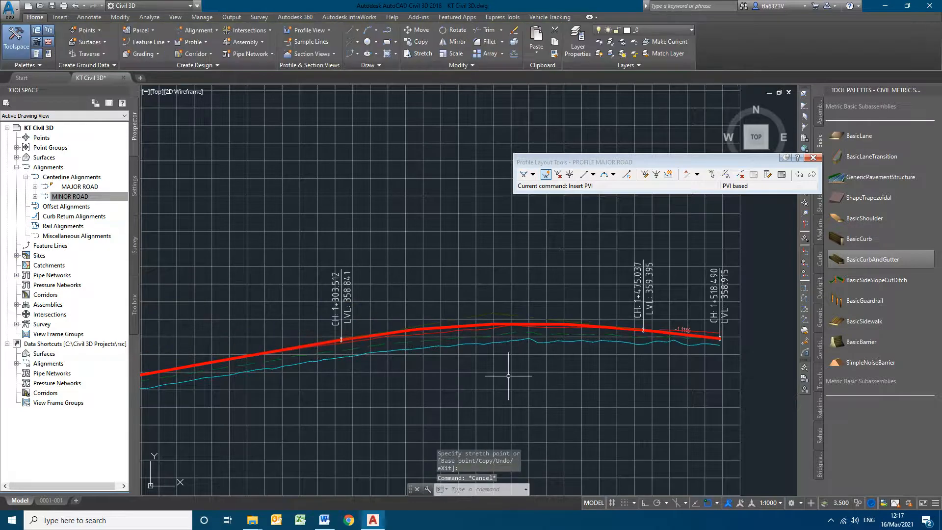
Slide the PVI of the sag curve at the profile's low point along its outgoing grade to about station 0+921, elevation 352.14 m.
scroll(595, 365, "down", 4)
middle_click_drag(345, 394, 688, 344)
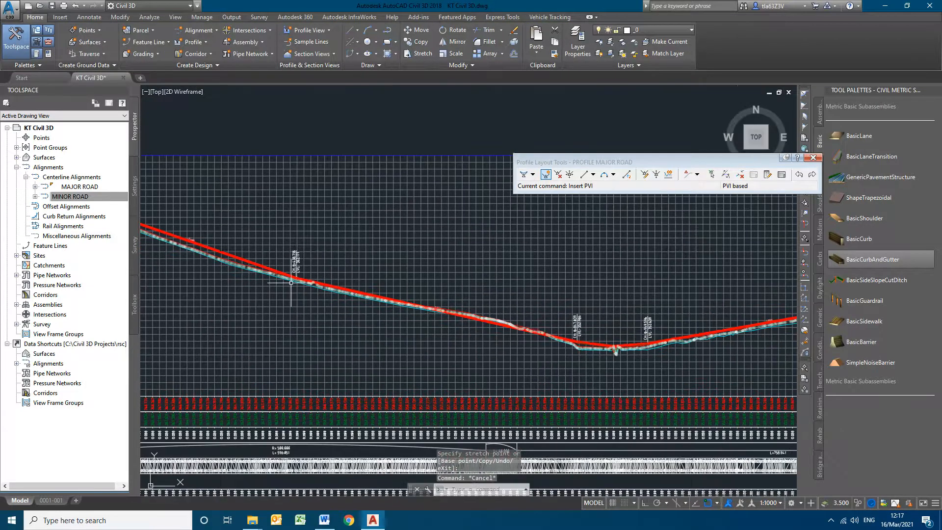
scroll(291, 284, "up", 5)
middle_click_drag(722, 385, 444, 371)
mouse_move(726, 426)
middle_mouse_down()
mouse_move(635, 399)
mouse_move(211, 337)
middle_mouse_up()
key("Escape")
left_click(574, 385)
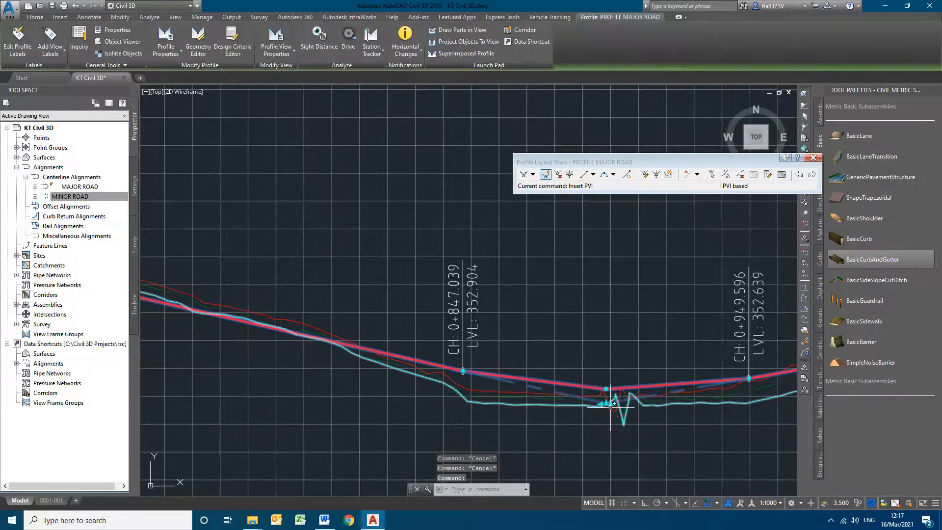
left_click(607, 388)
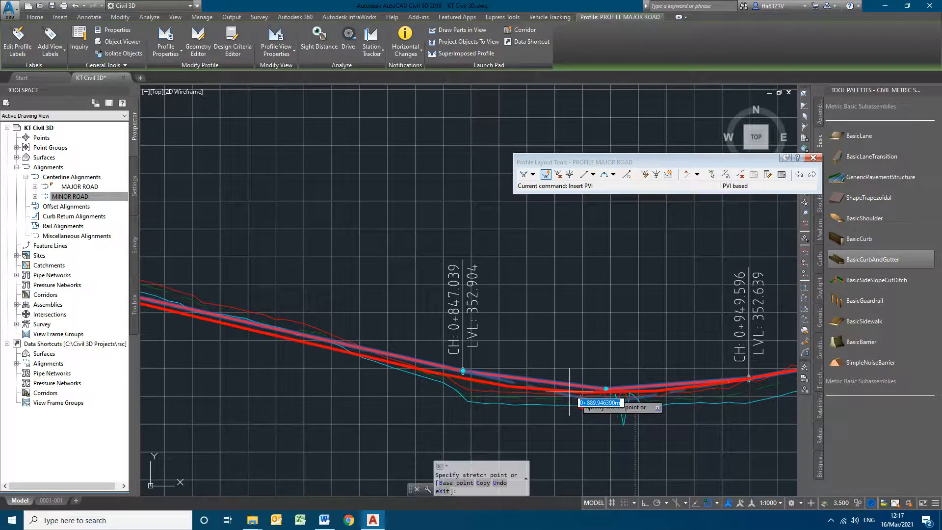
left_click(672, 379)
scroll(624, 393, "down", 4)
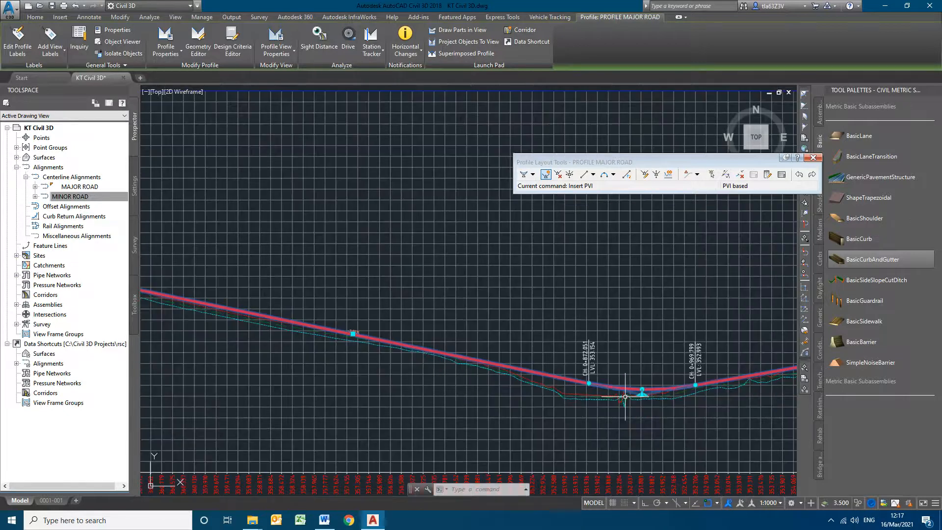
Slide the low-point sag PVI back along its incoming grade to about station 0+898, elevation 352.61 m.
middle_click_drag(418, 375, 157, 333)
middle_click_drag(434, 389, 512, 408)
scroll(440, 393, "up", 5)
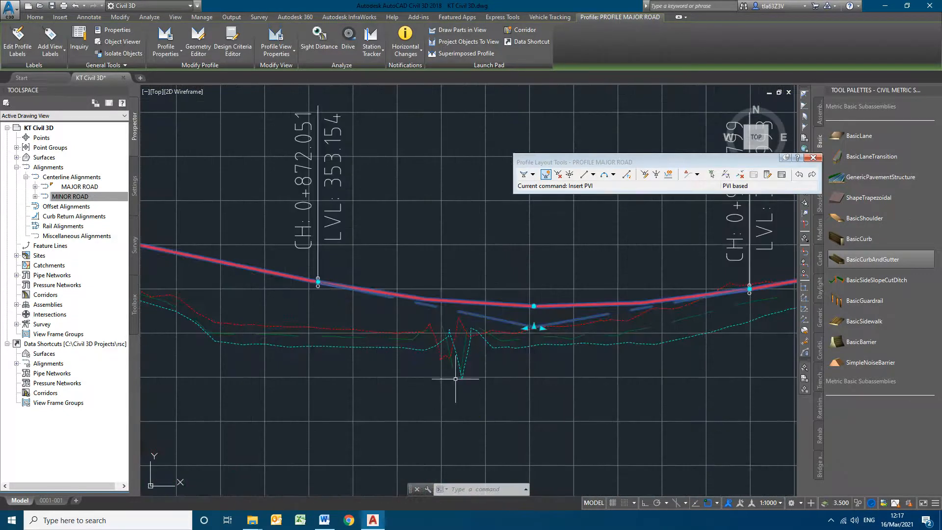
left_click(543, 328)
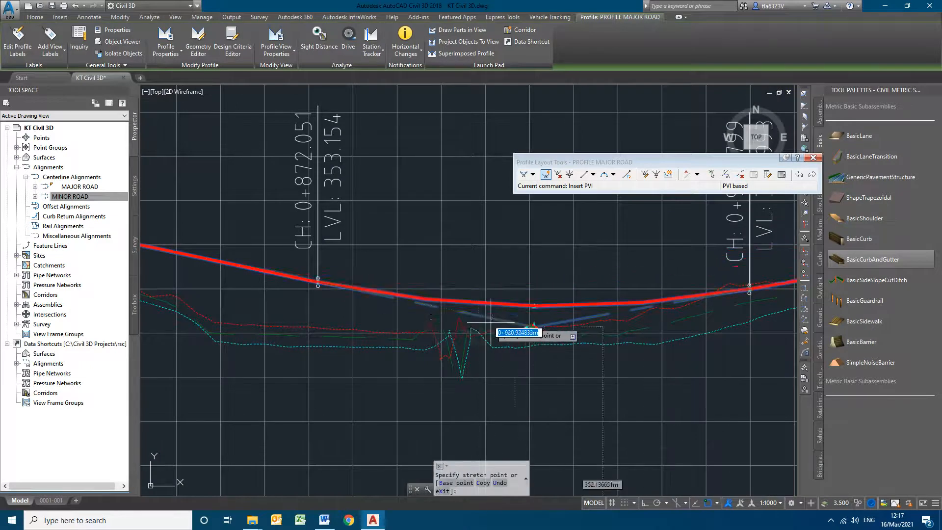
left_click(439, 324)
scroll(432, 324, "down", 5)
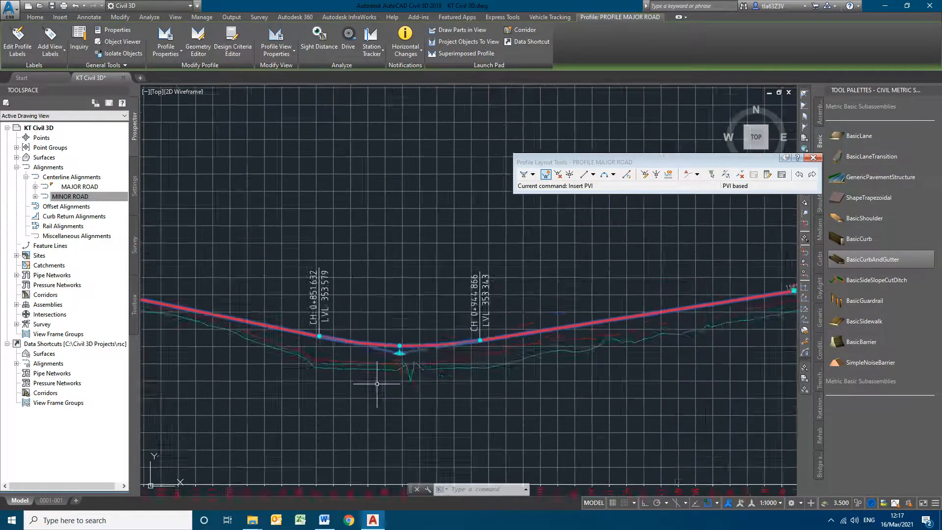
Examine how the design profile sits against the ground lines along the stretches around the sag curve.
middle_click_drag(376, 371, 295, 379)
scroll(588, 304, "up", 4)
middle_click_drag(488, 363, 673, 325)
scroll(429, 400, "down", 4)
scroll(404, 347, "up", 3)
middle_click_drag(362, 364, 768, 316)
middle_click_drag(302, 391, 257, 391)
Slide the crest PVI near the profile's end forward along its incoming grade to about station 1+413, elevation 360.72 m.
middle_click_drag(692, 346, 397, 384)
middle_click_drag(706, 317, 341, 388)
middle_click_drag(717, 358, 371, 373)
middle_click_drag(635, 339, 435, 379)
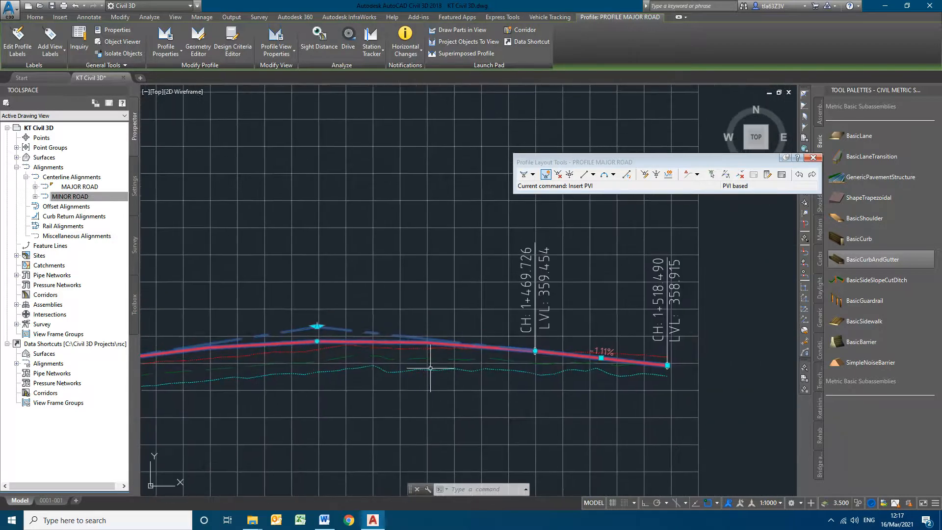
left_click(318, 326)
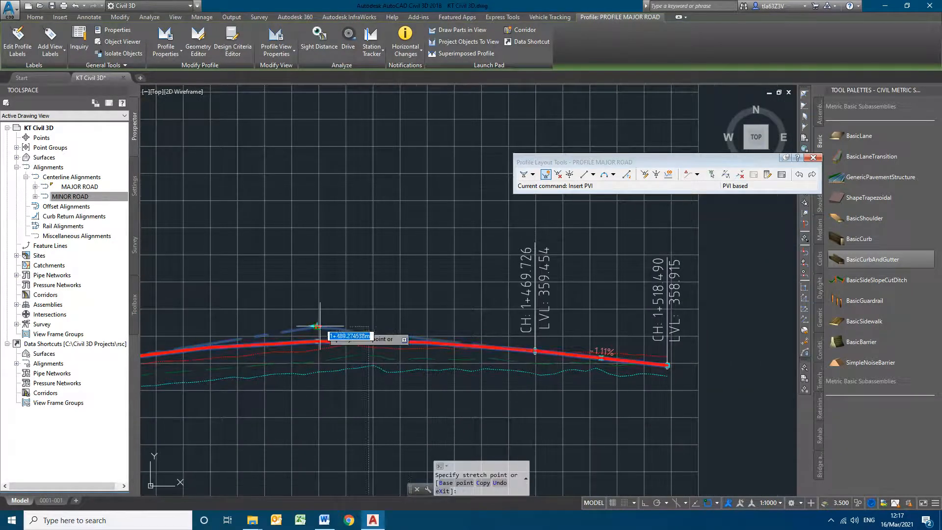
left_click(381, 317)
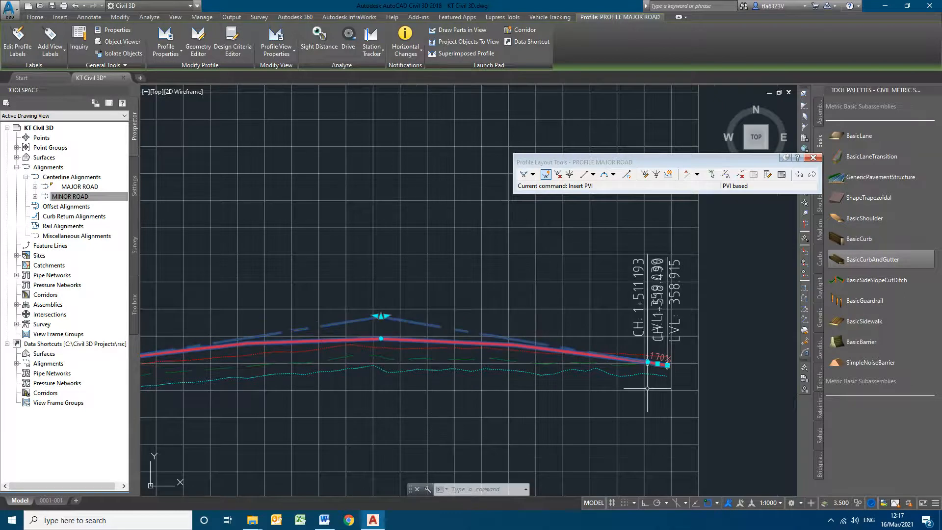
key("Escape")
Add a PVI-based free vertical parabola about 14.5 m long at the PVI near station 0+438.7.
scroll(472, 409, "down", 4)
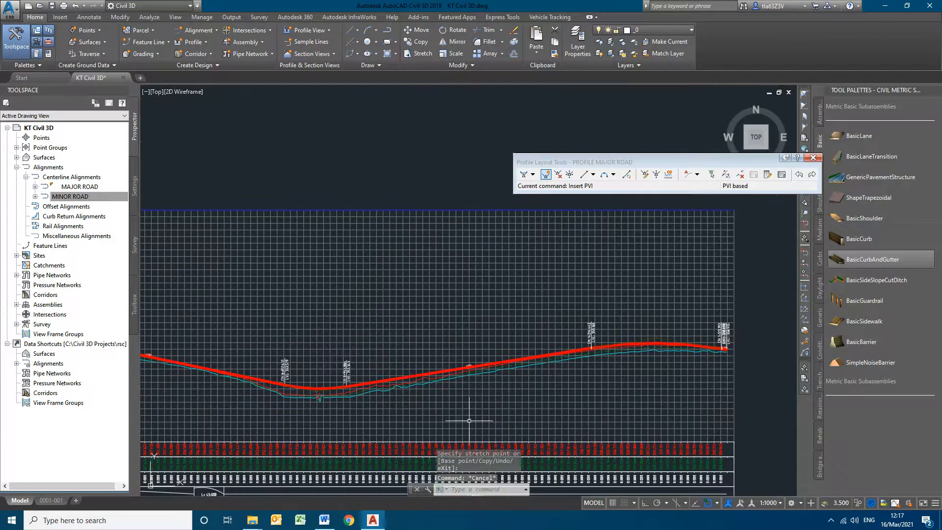
middle_click_drag(688, 395, 855, 347)
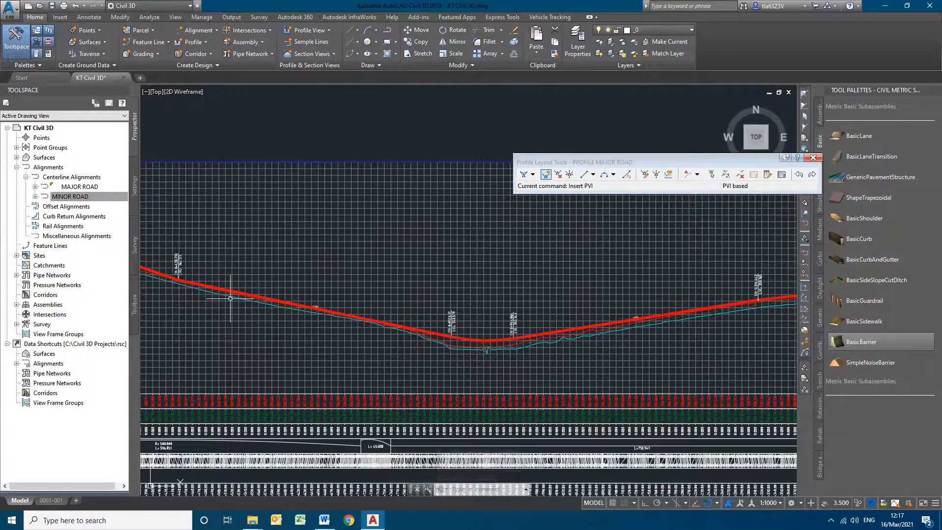
scroll(564, 334, "up", 6)
scroll(546, 320, "up", 5)
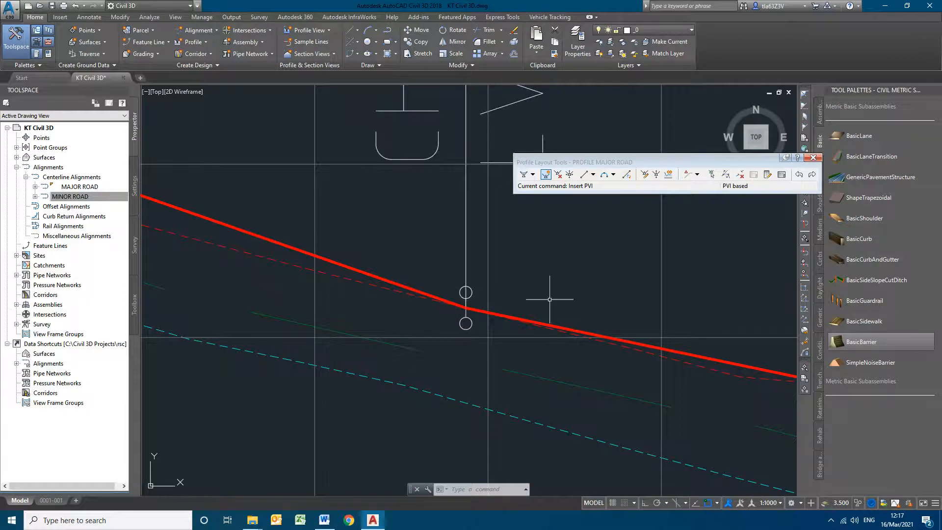
left_click(614, 174)
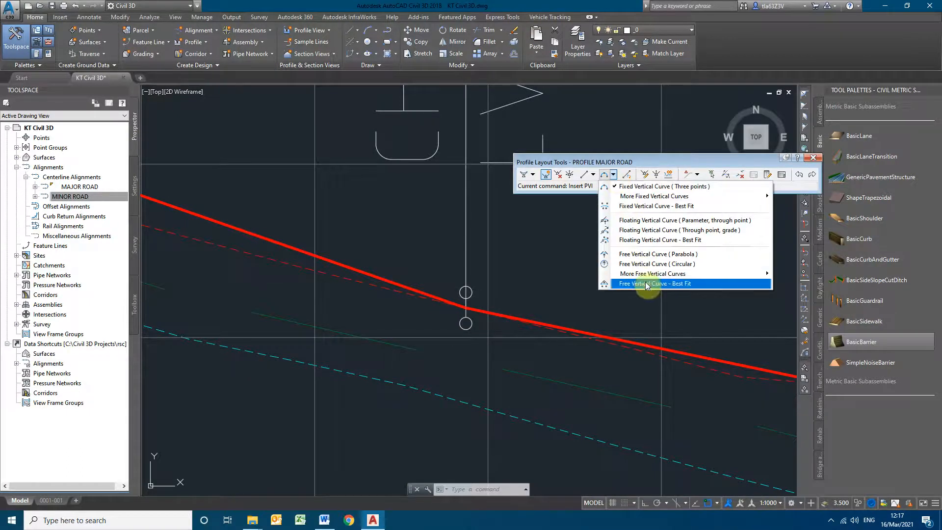
mouse_move(652, 275)
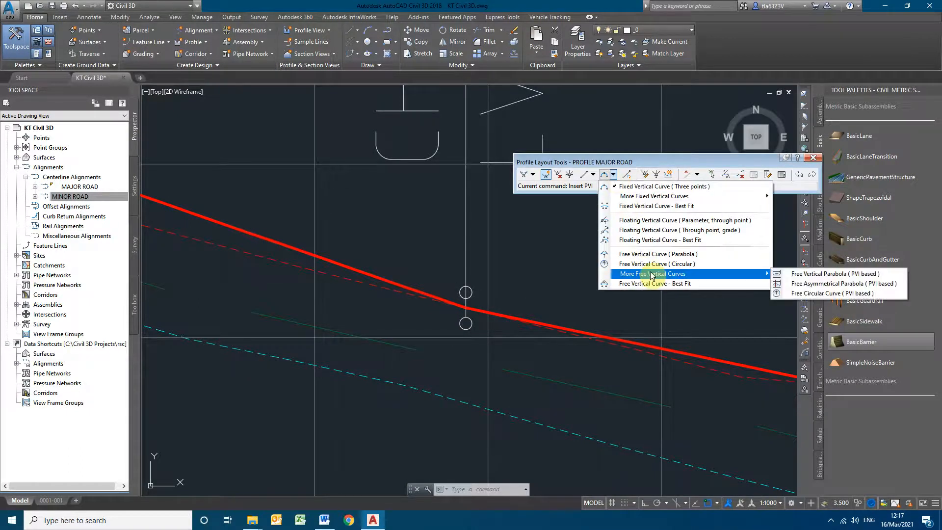
left_click(819, 273)
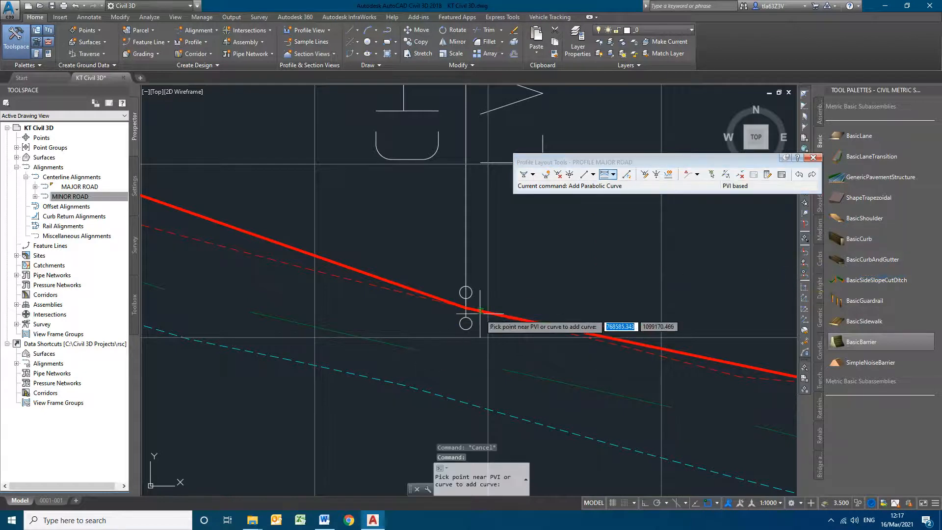
left_click(465, 308)
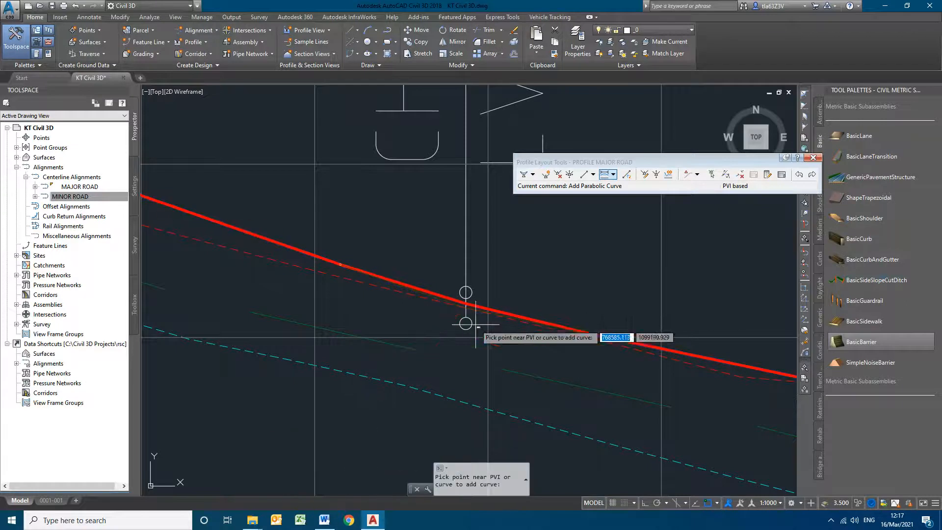
scroll(505, 319, "up", 2)
left_click(454, 285)
key("Escape")
scroll(448, 282, "down", 5)
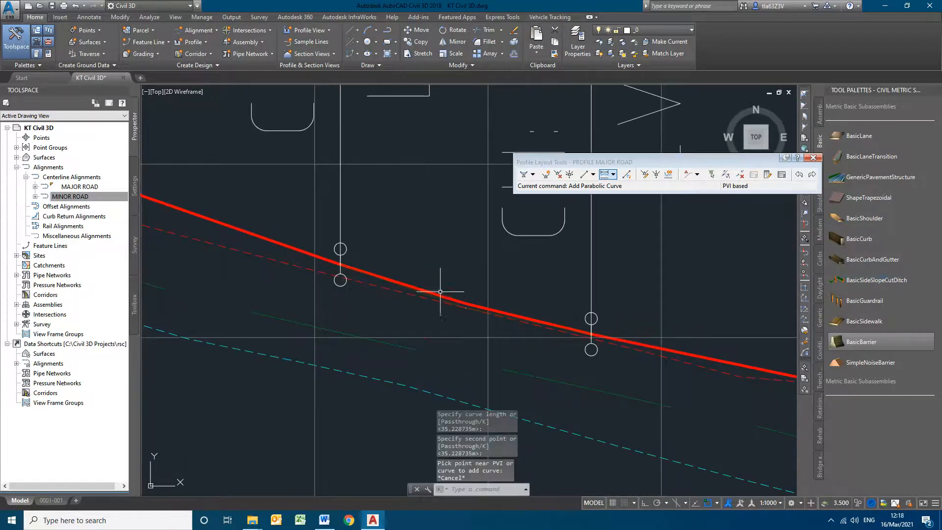
Select the major road profile and show its profile entities grid to check curve lengths and K values.
left_click(461, 302)
scroll(500, 326, "up", 3)
scroll(502, 329, "up", 4)
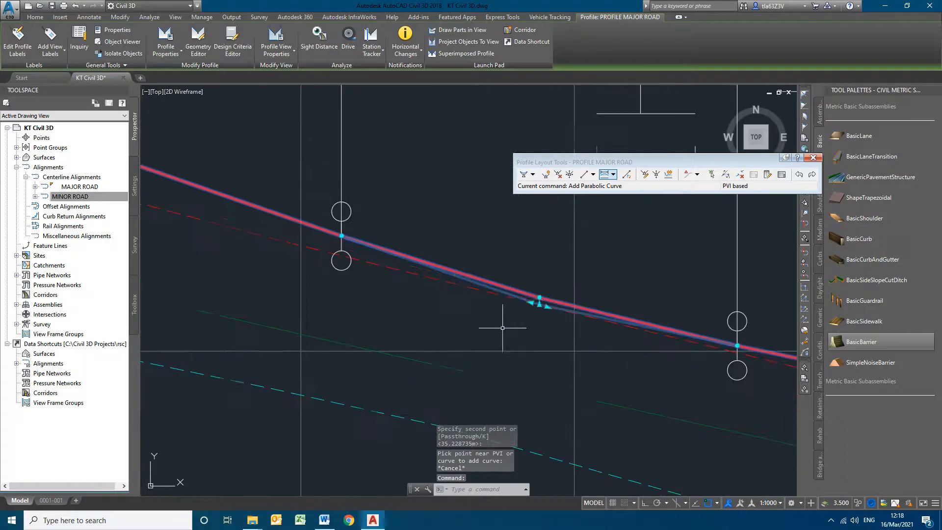
left_click(782, 175)
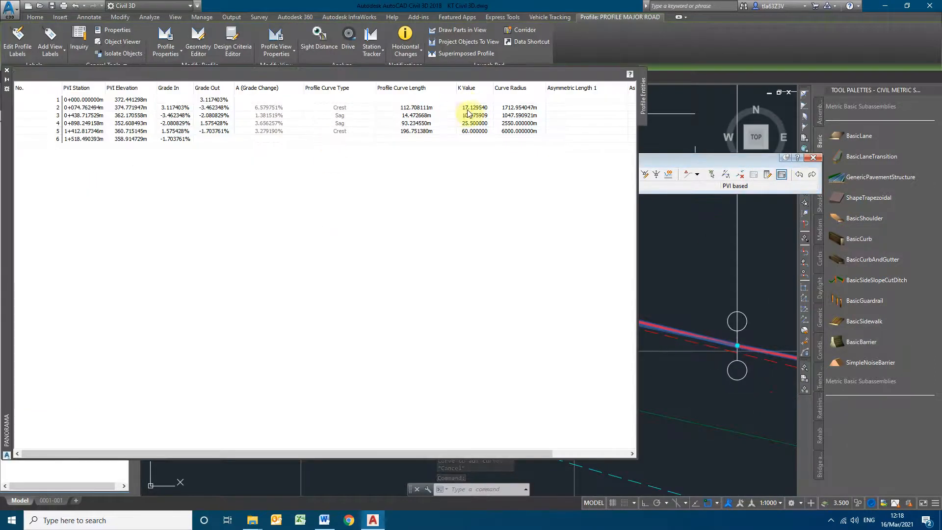
left_click(469, 131)
Set the profile curve length to 120 m for the crest at PVI 2 and 30 m for the sag at PVI 3.
double_click(421, 108)
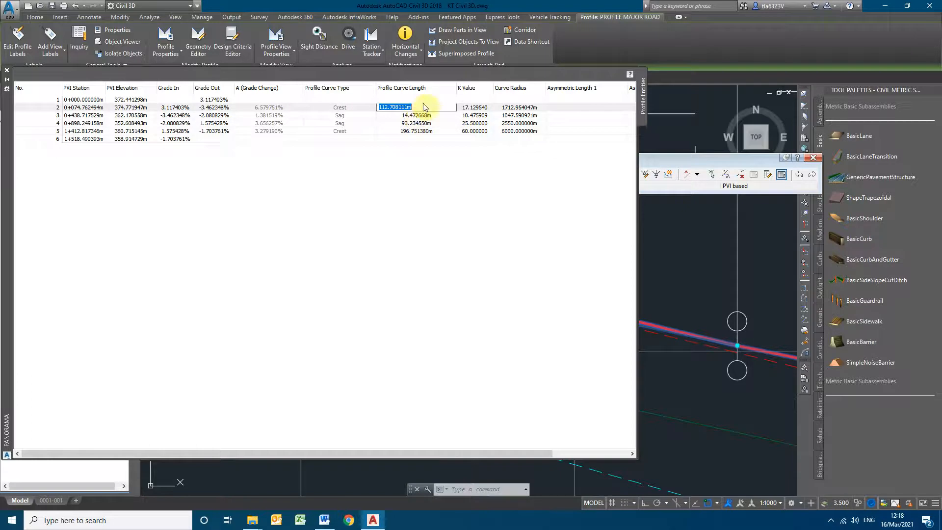
left_click(411, 121)
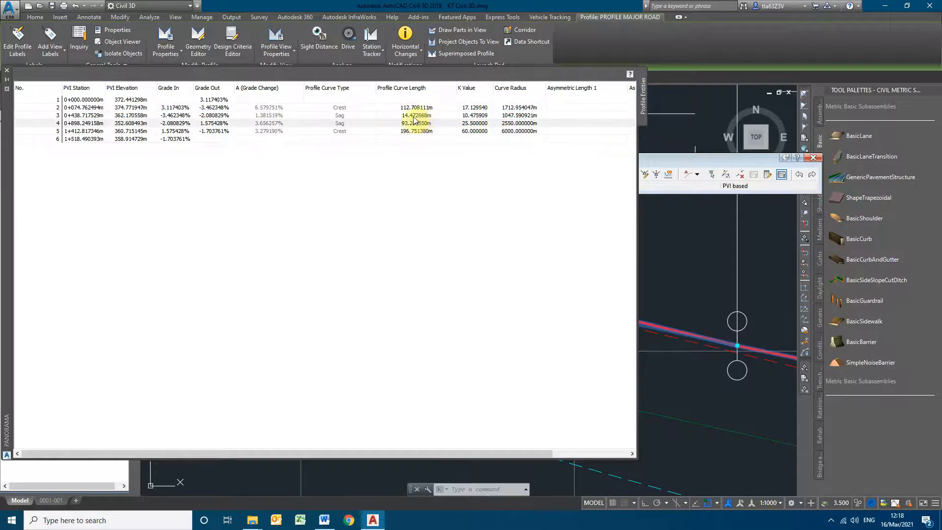
left_click(419, 117)
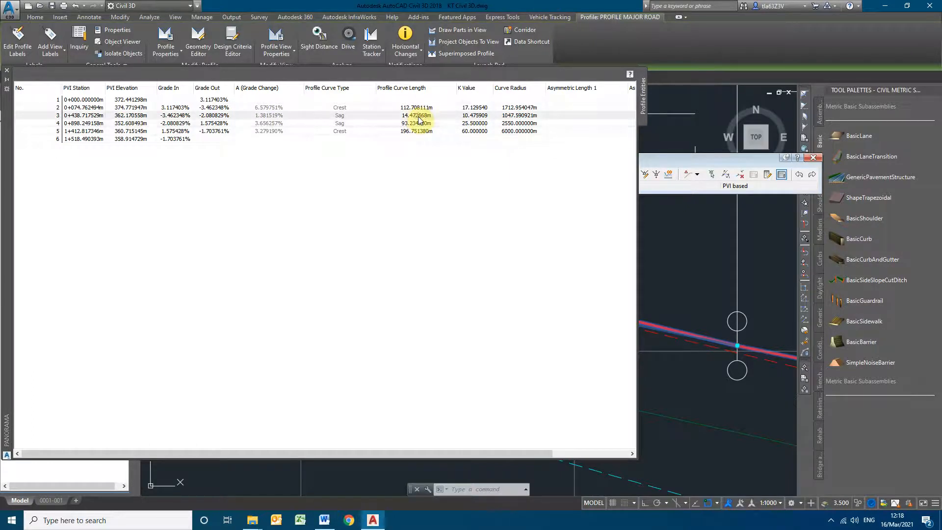
double_click(423, 107)
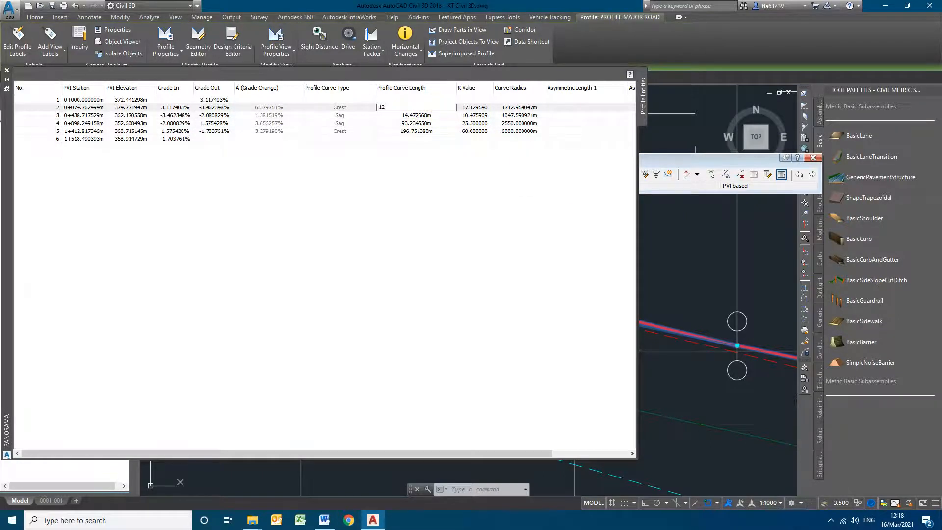
type("120")
key("Return")
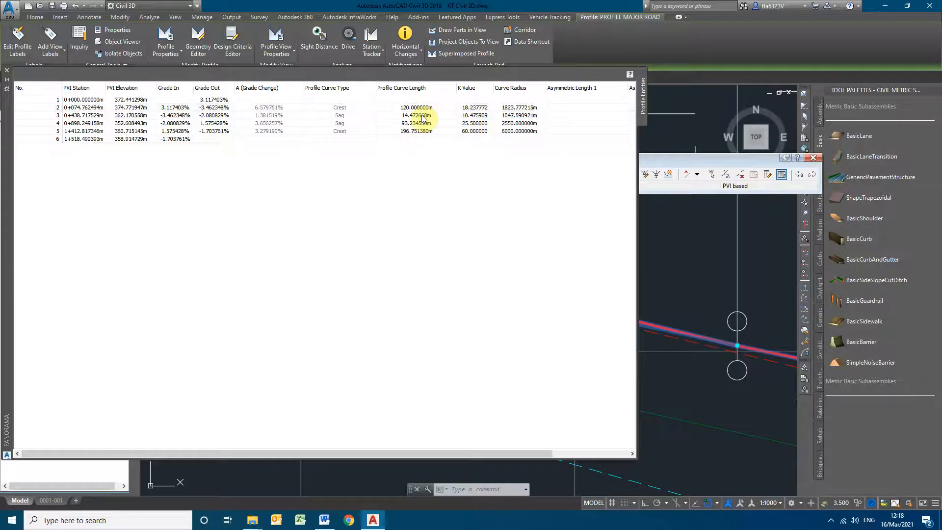
double_click(422, 115)
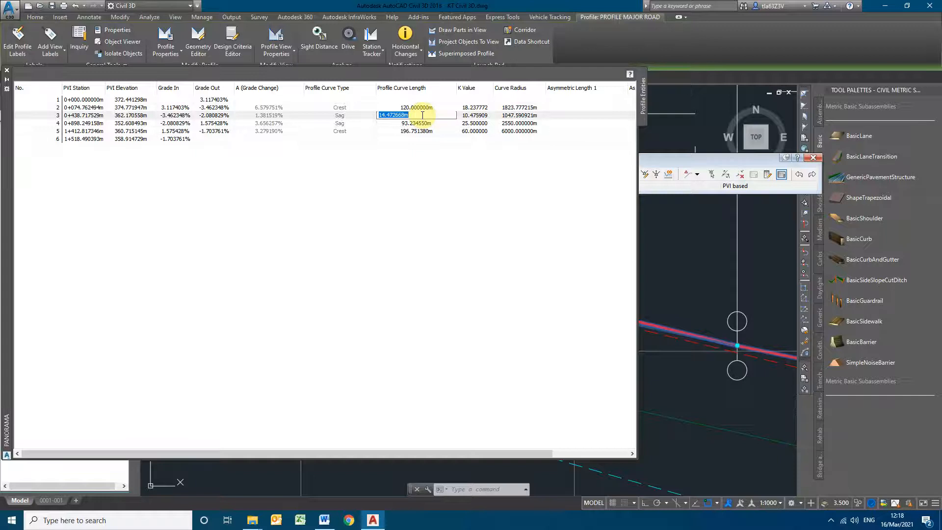
key("Return")
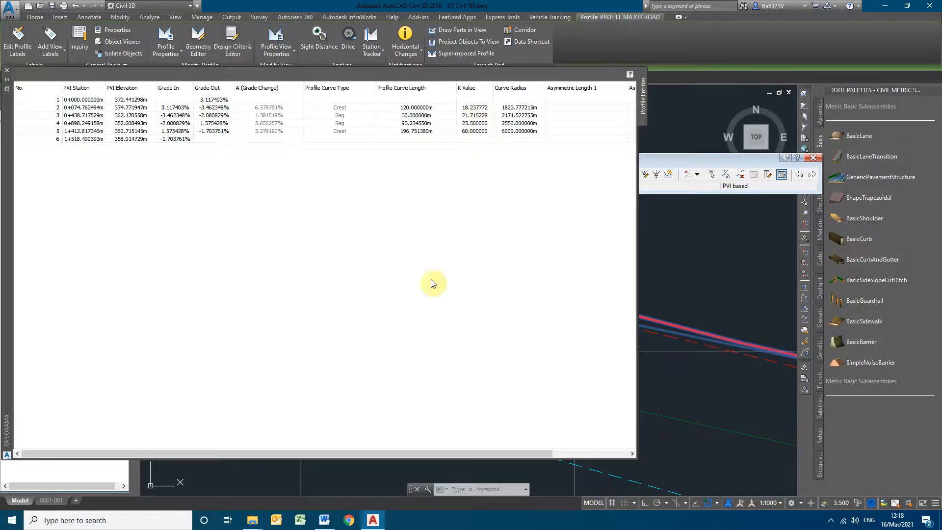
Switch to Word to check the vertical curve lengths in Table 6, and return to Civil 3D to compare PVI 2's curve length.
left_click(326, 521)
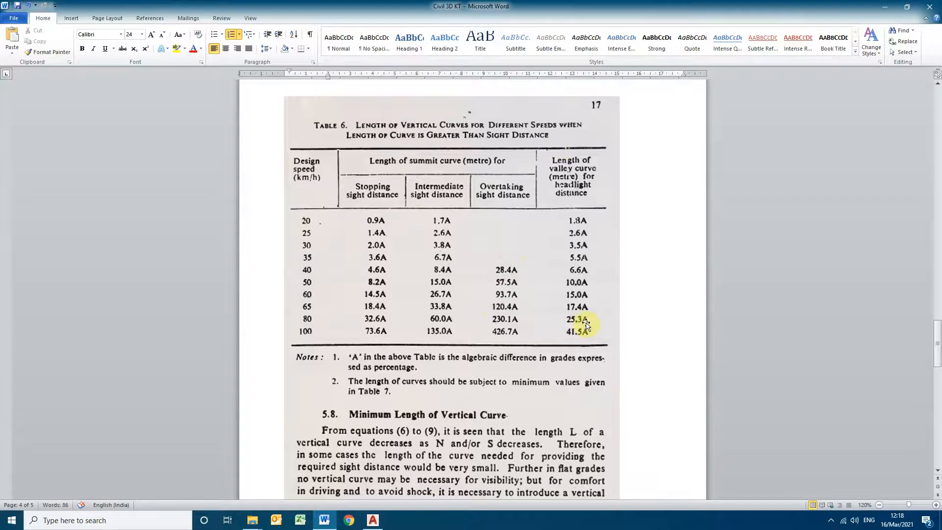
left_click(881, 6)
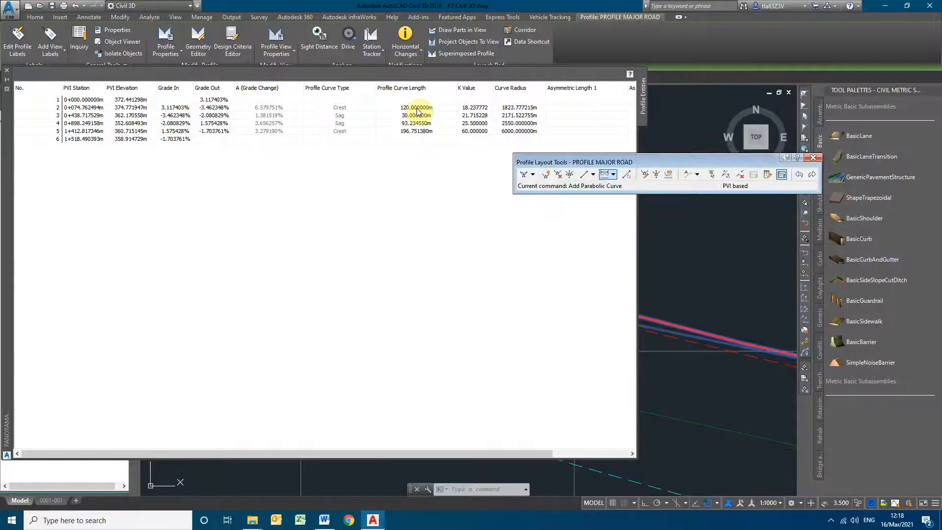
left_click(419, 109)
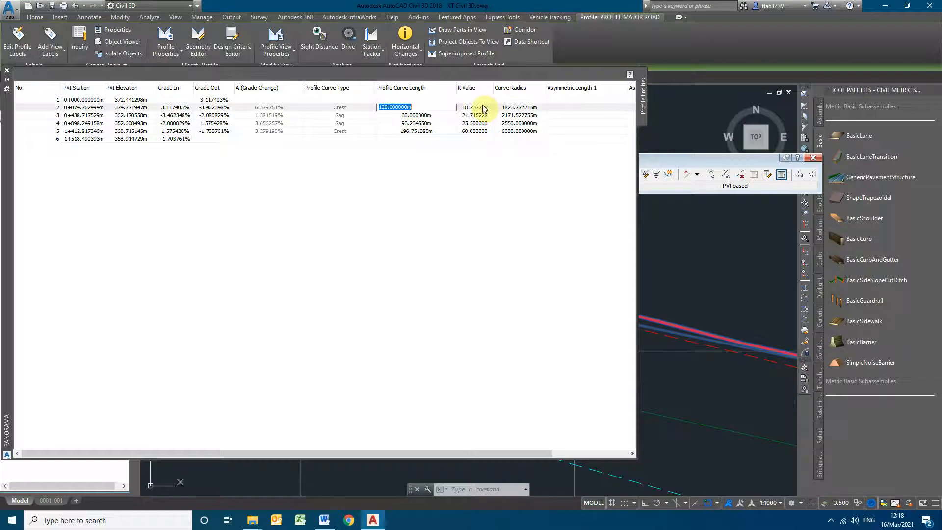
left_click(415, 110)
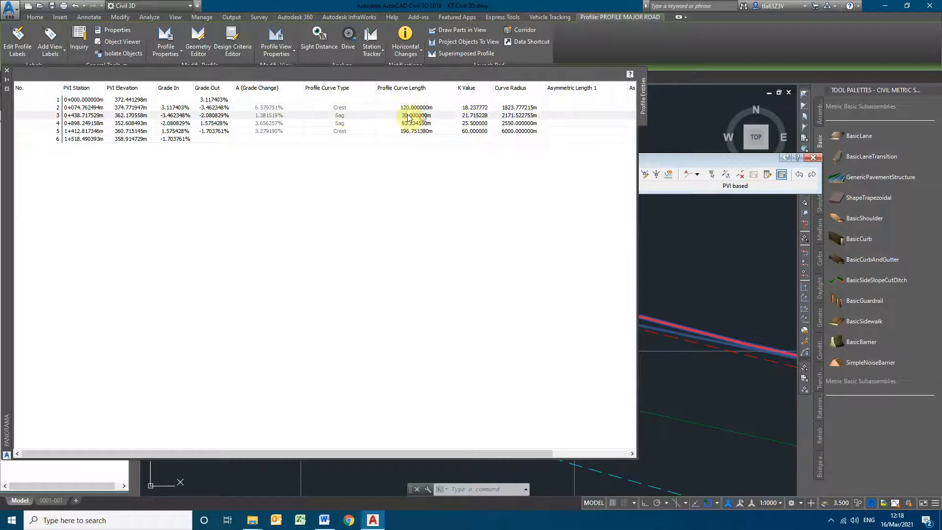
Try to set the profile curve length of the crest at PVI 2 to 150 m, and close the profile entities grid.
left_click(436, 107)
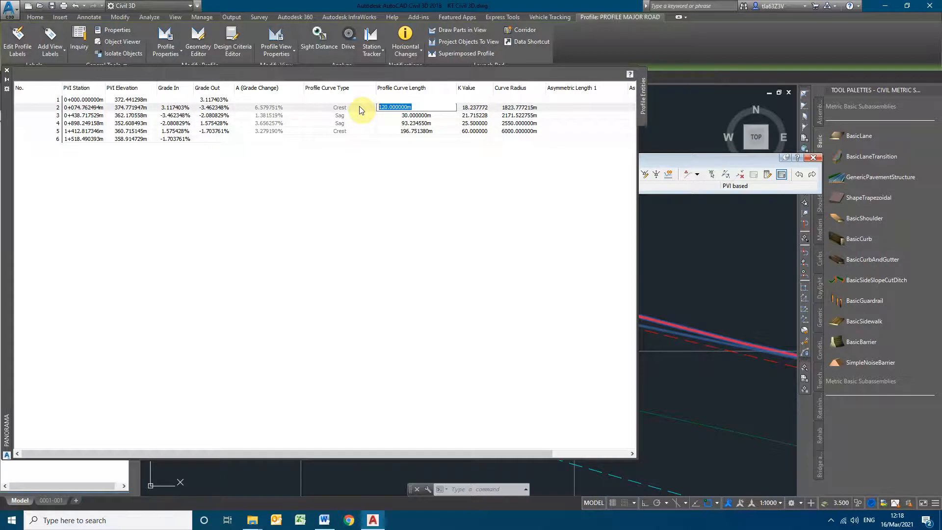
type("150")
key("Return")
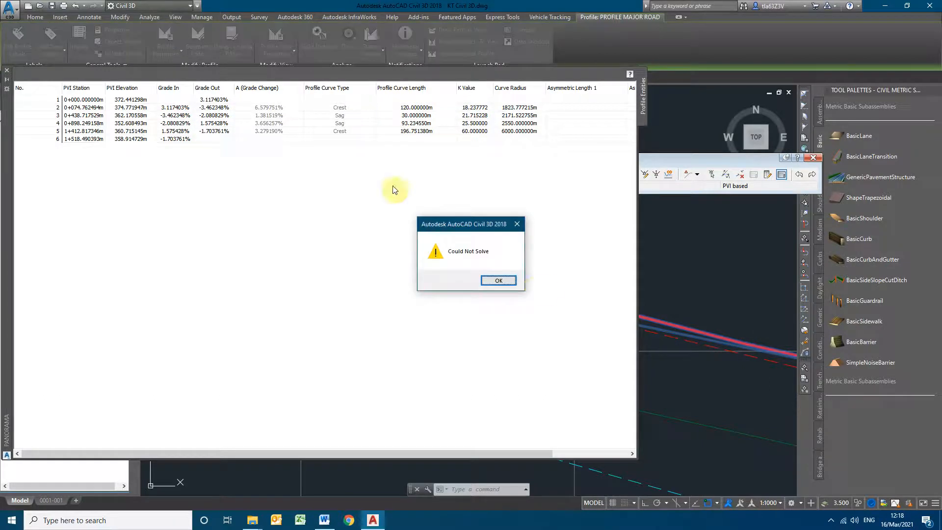
left_click(500, 280)
left_click(441, 117)
left_click(7, 70)
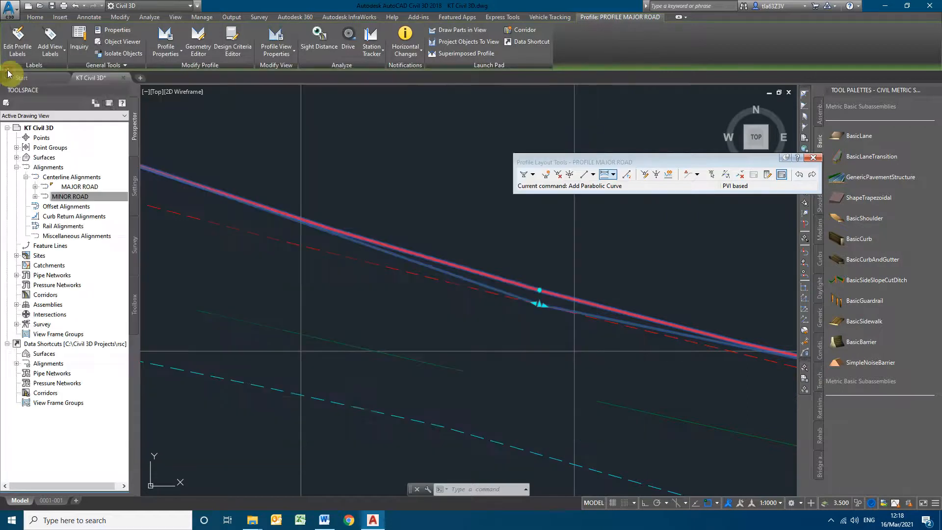
Move the first crest's PVI forward and up to about station 0+117.8 at elevation 376.1 m.
scroll(410, 357, "up", 5)
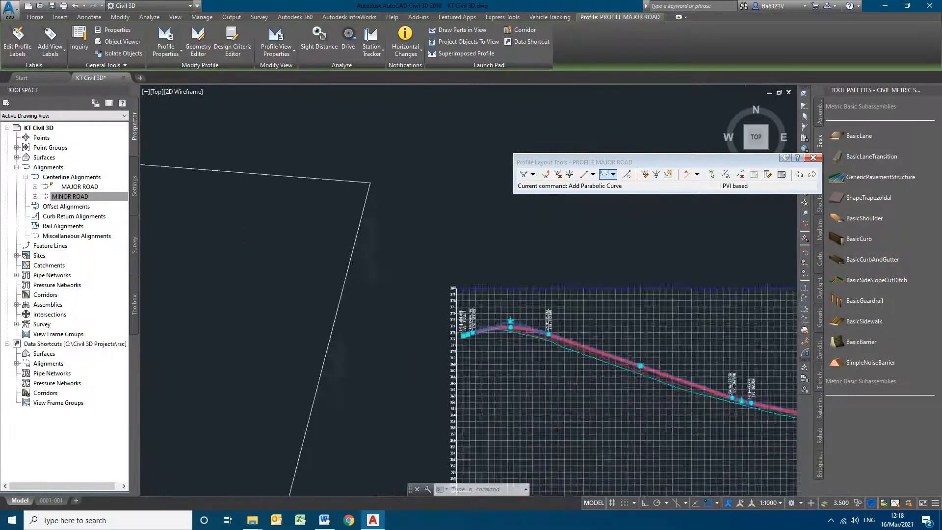
scroll(356, 391, "up", 5)
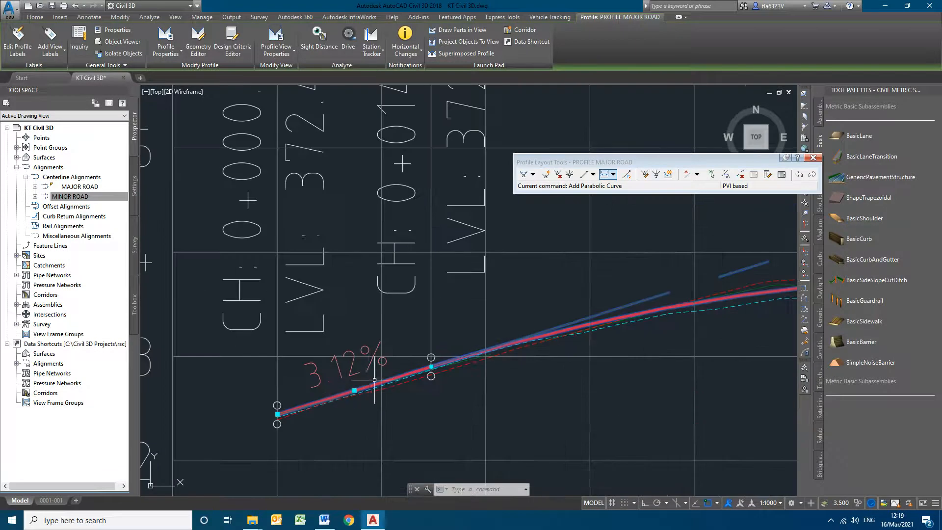
scroll(244, 425, "down", 6)
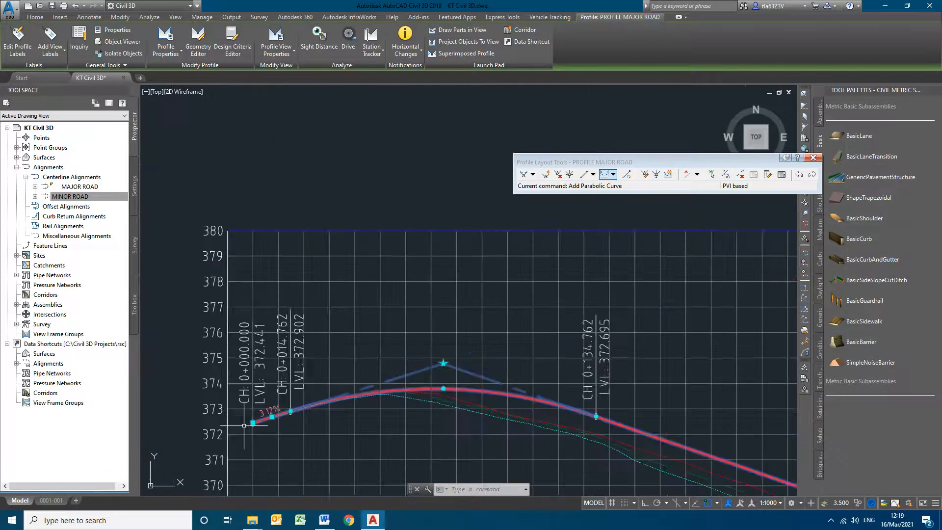
left_click(444, 364)
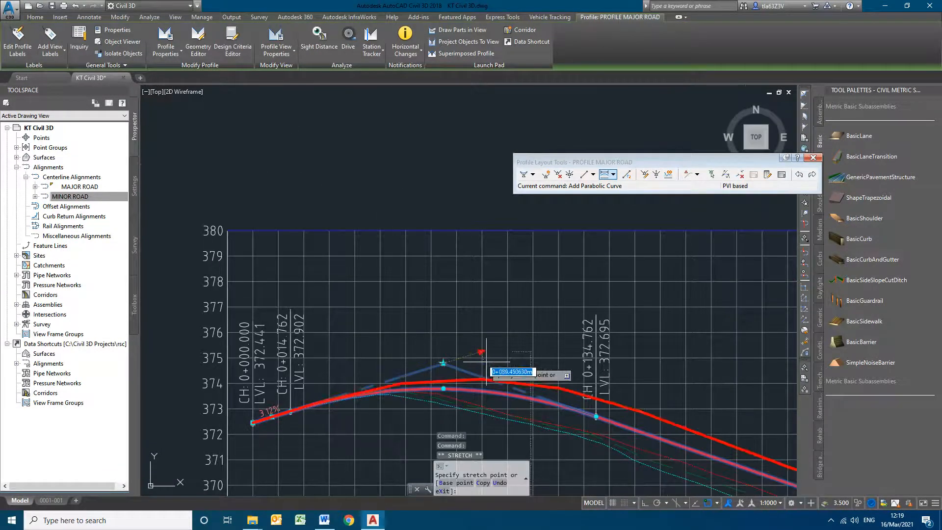
left_click(553, 329)
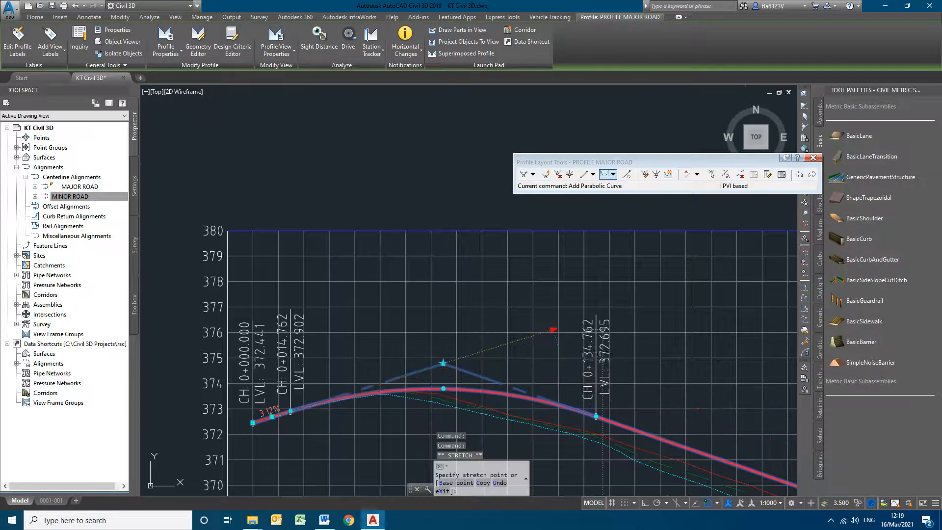
Reopen the profile entities grid, try a 150 m curve length for the crest at PVI 2, and raise it to 190 m.
left_click(782, 175)
double_click(454, 108)
type("150")
key("Return")
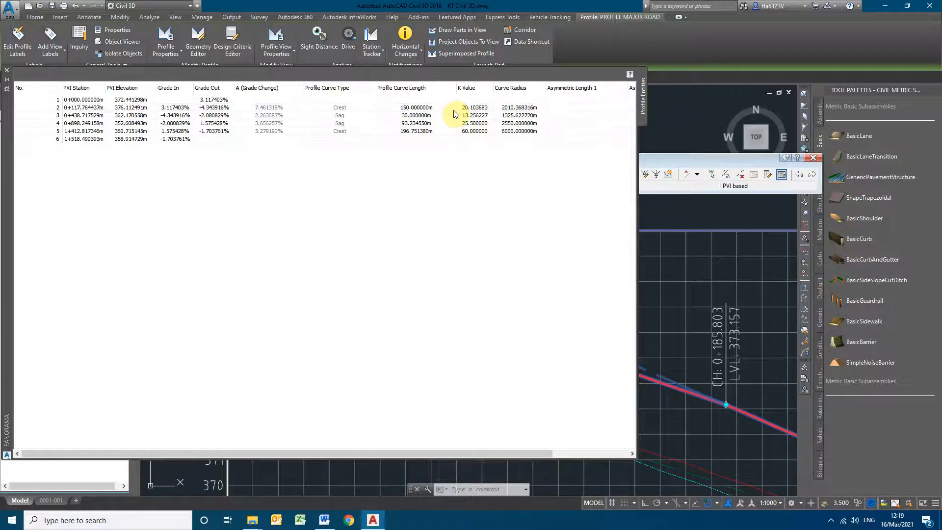
double_click(436, 107)
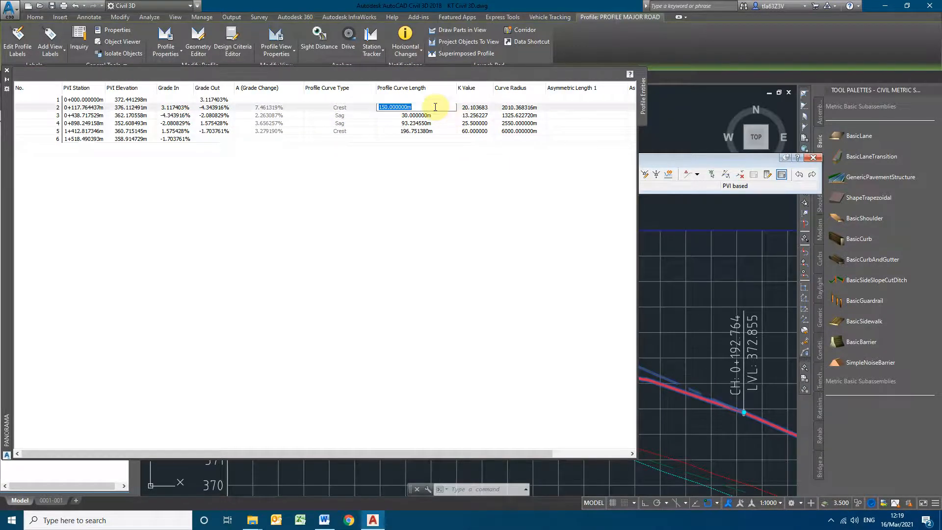
key("Return")
double_click(412, 108)
type("190")
key("Return")
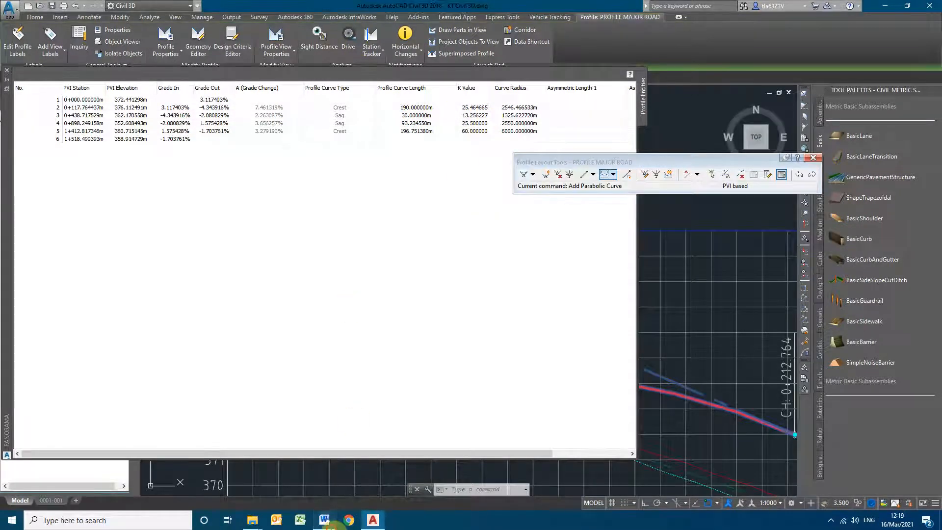
left_click(325, 521)
left_click(330, 527)
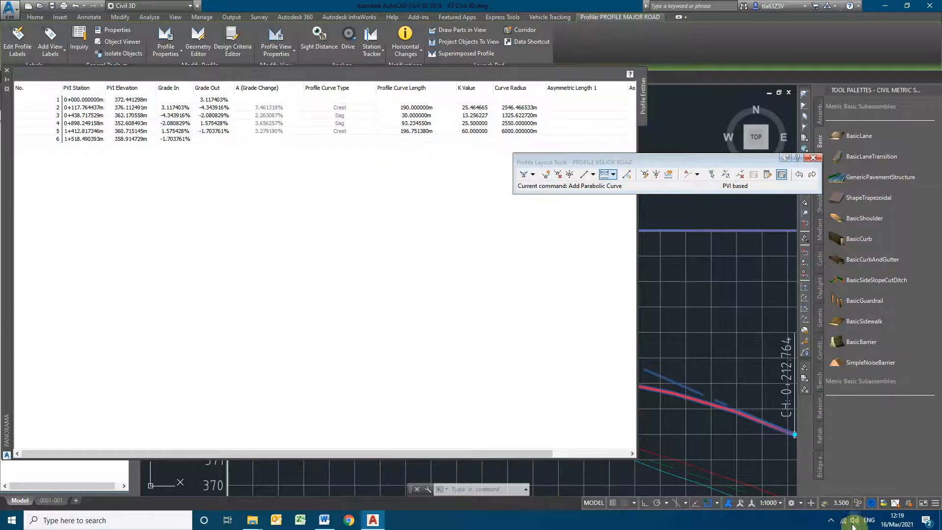
left_click(831, 520)
right_click(821, 500)
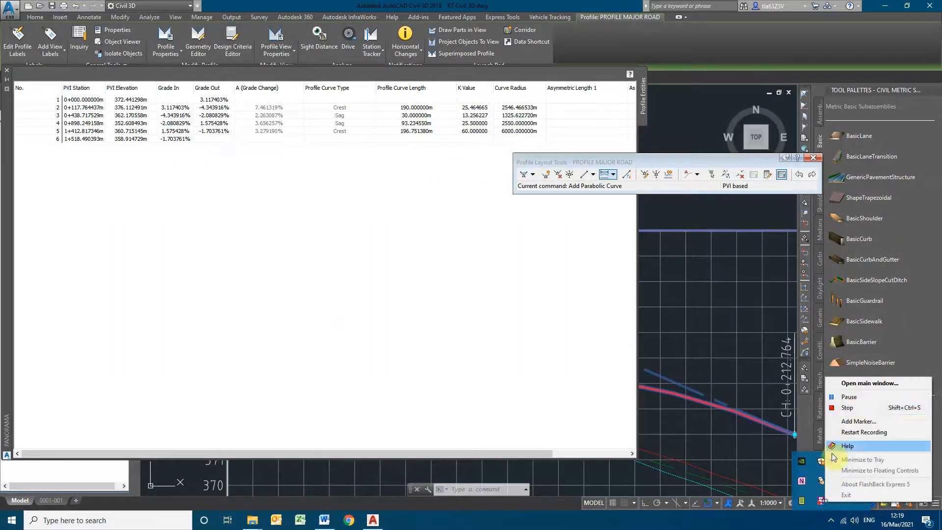
left_click(850, 396)
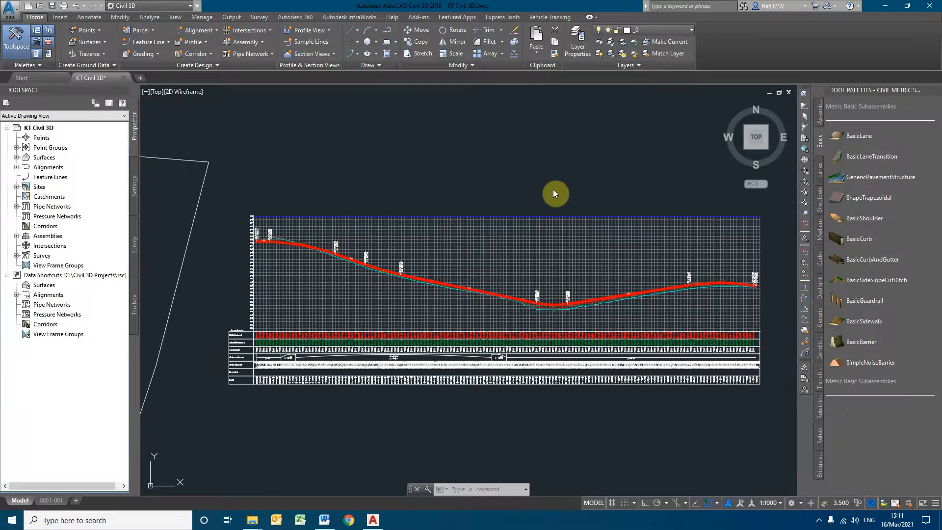
Open the Geometry Editor for the major road profile and check the curve lengths of PVIs 2 and 3 in the entities grid.
scroll(452, 270, "up", 6)
left_click(452, 270)
left_click(197, 41)
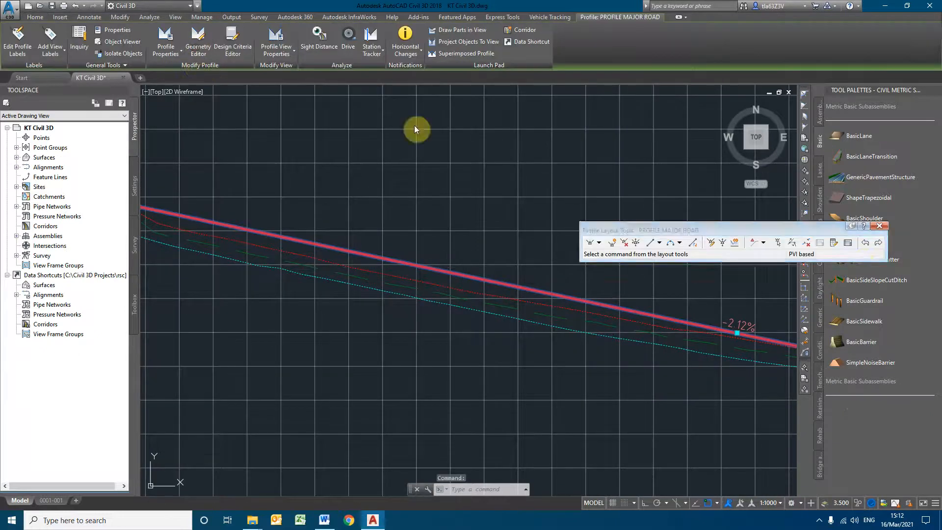
left_click(848, 242)
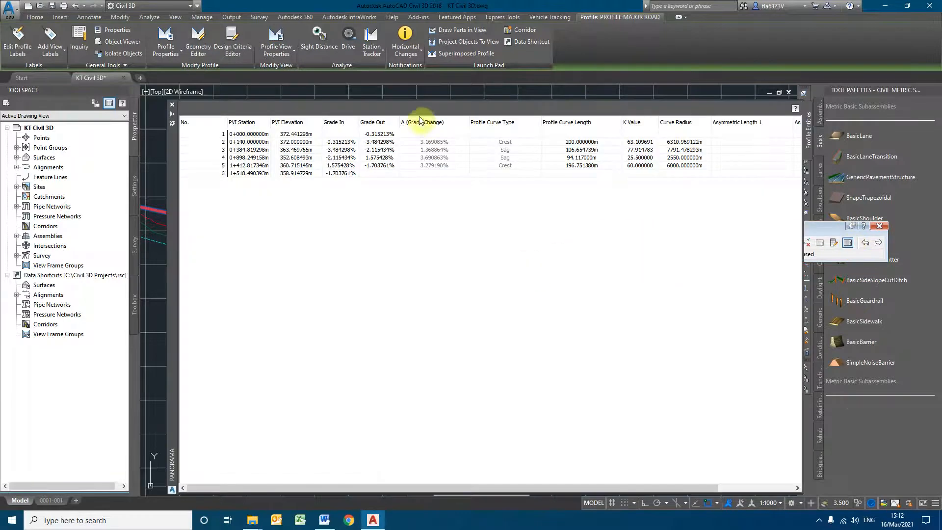
double_click(589, 142)
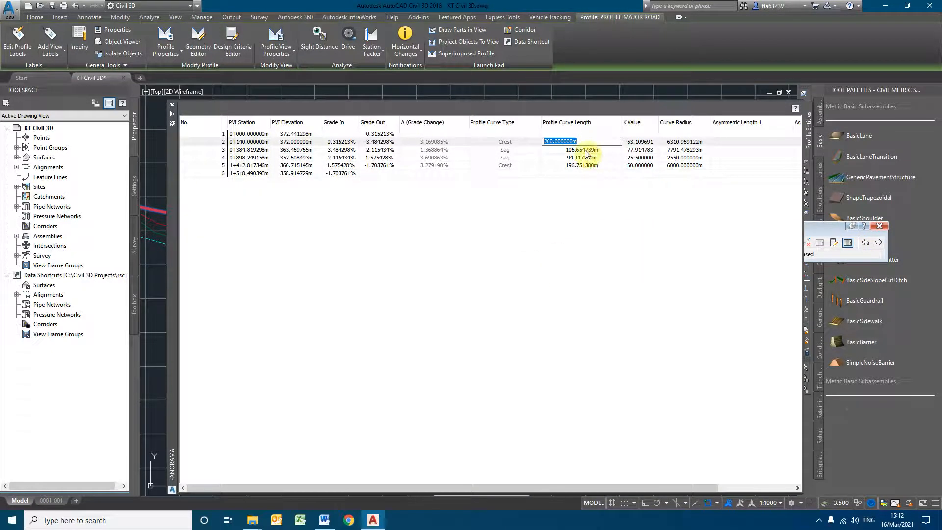
key("Return")
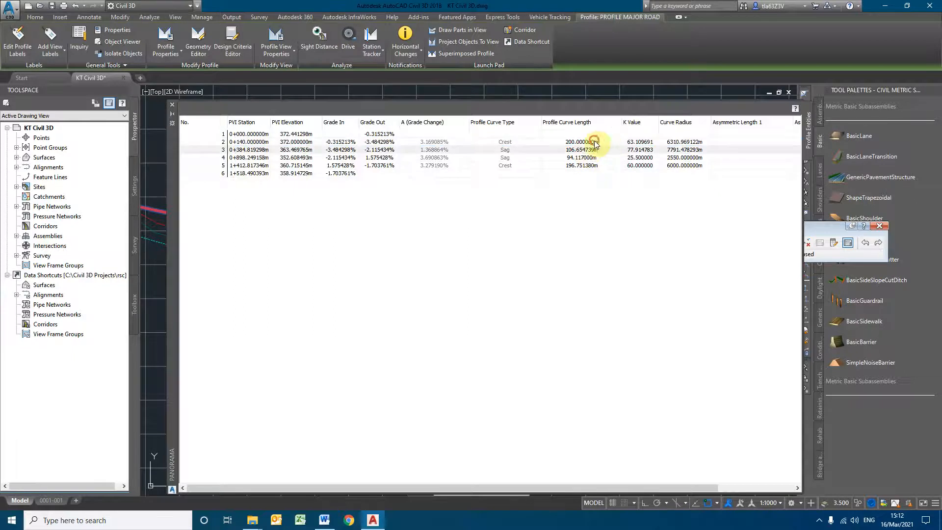
left_click(594, 143)
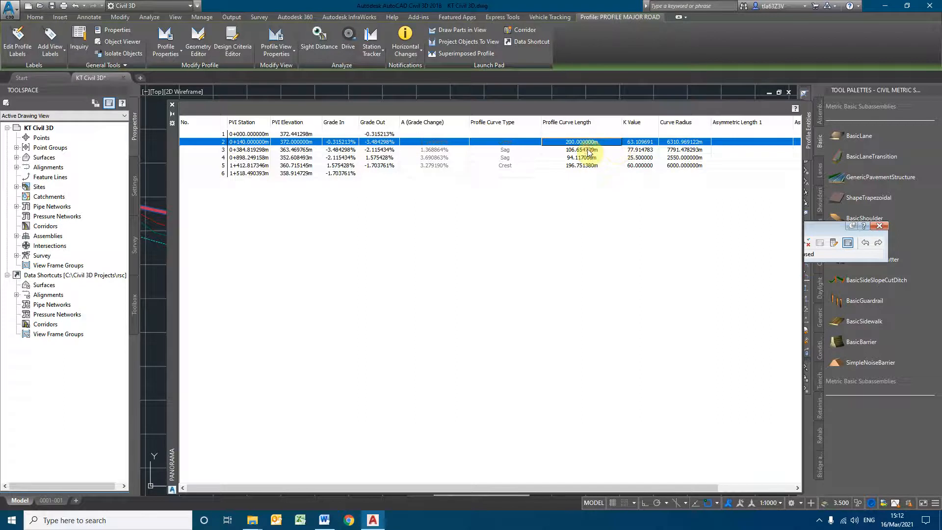
double_click(617, 150)
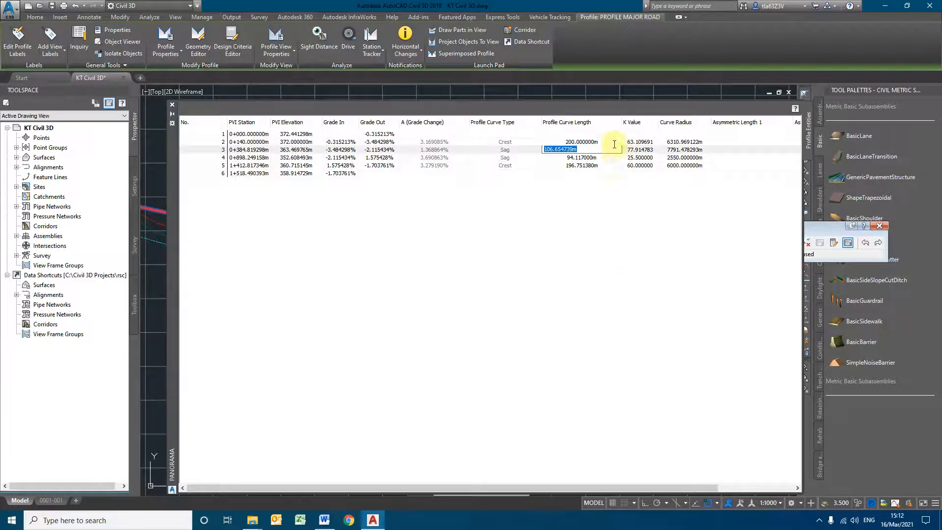
left_click(597, 143)
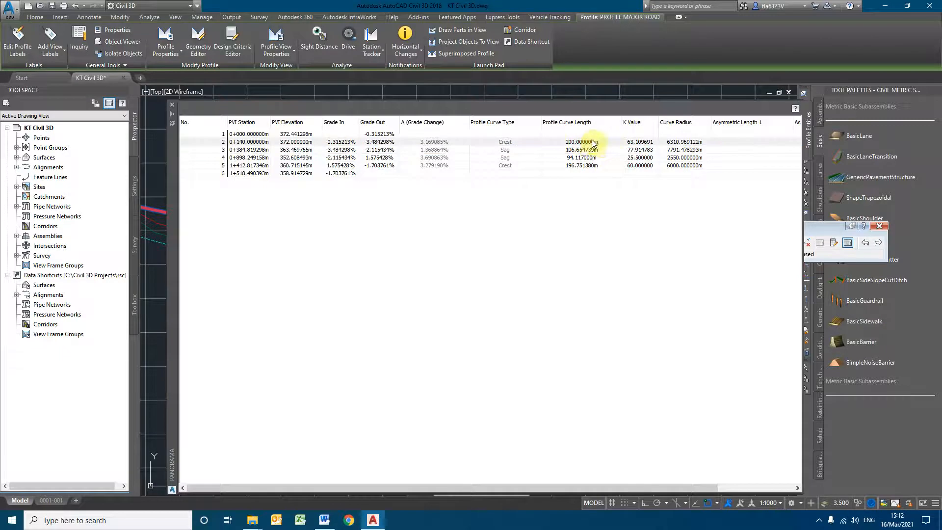
Set the profile curve length of the sag at PVI 3 to 50 m.
double_click(591, 151)
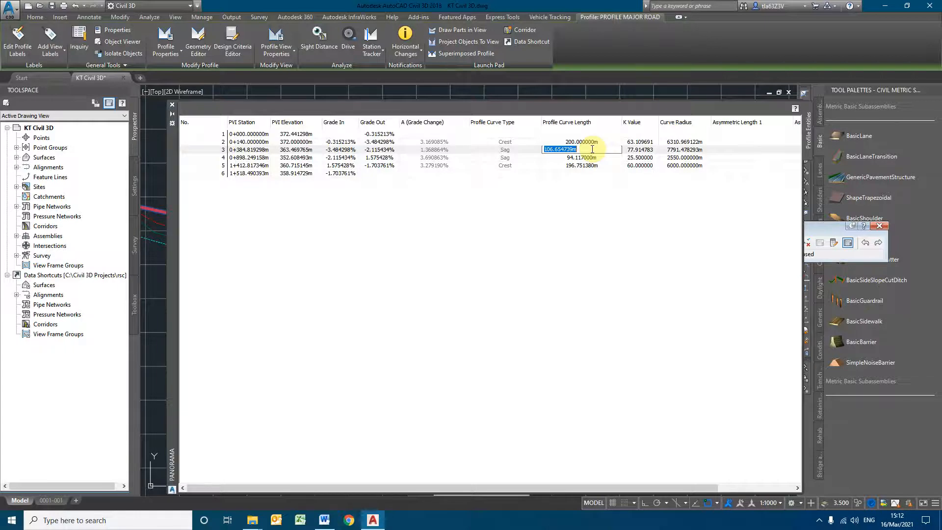
type("100")
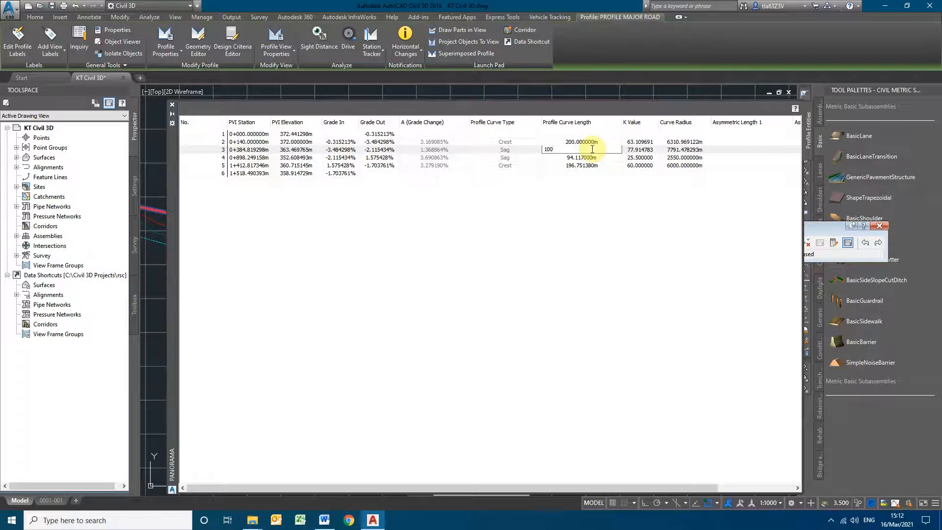
type("50")
key("Return")
Set the profile curve length of the crest at PVI 5 to 210 m and revise it to 200 m.
left_click(586, 159)
left_click(577, 166)
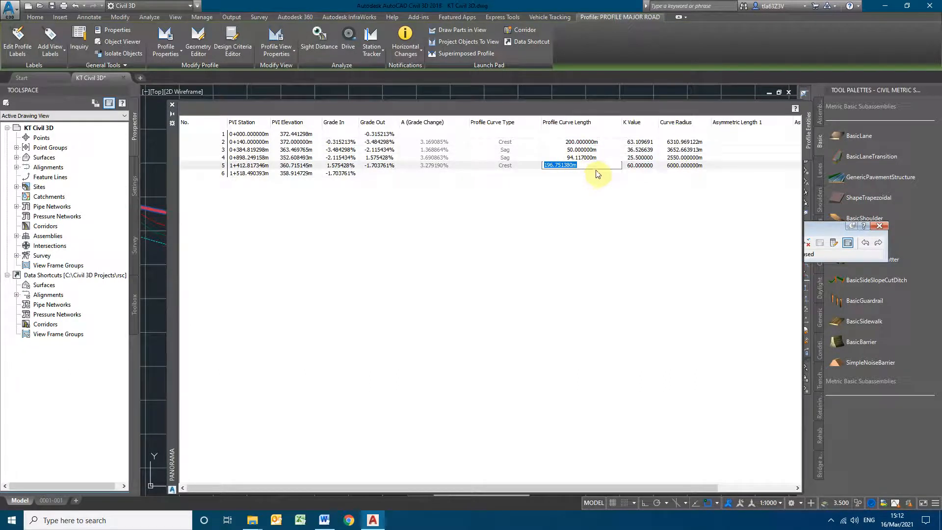
type("210")
key("Return")
left_click(597, 168)
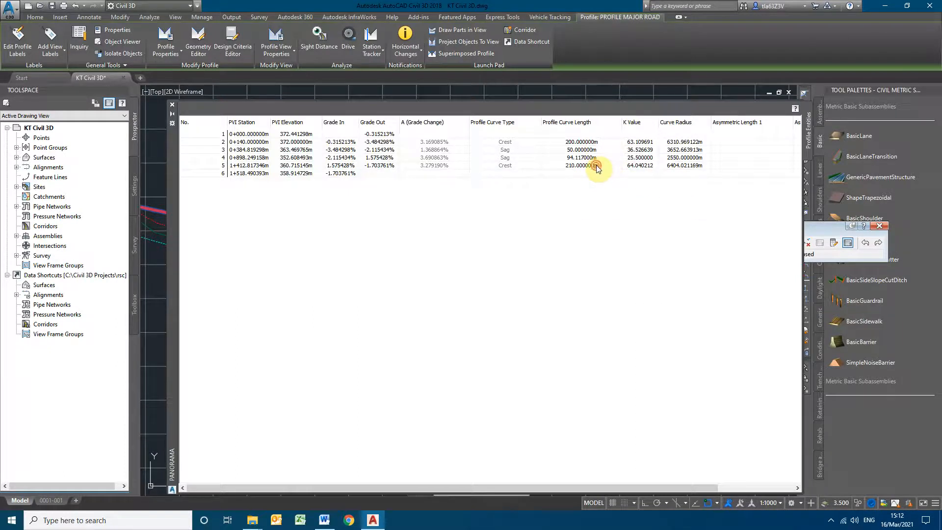
type("200")
key("Return")
Set the profile curve length of the sag at PVI 4 to 90 m.
left_click(591, 159)
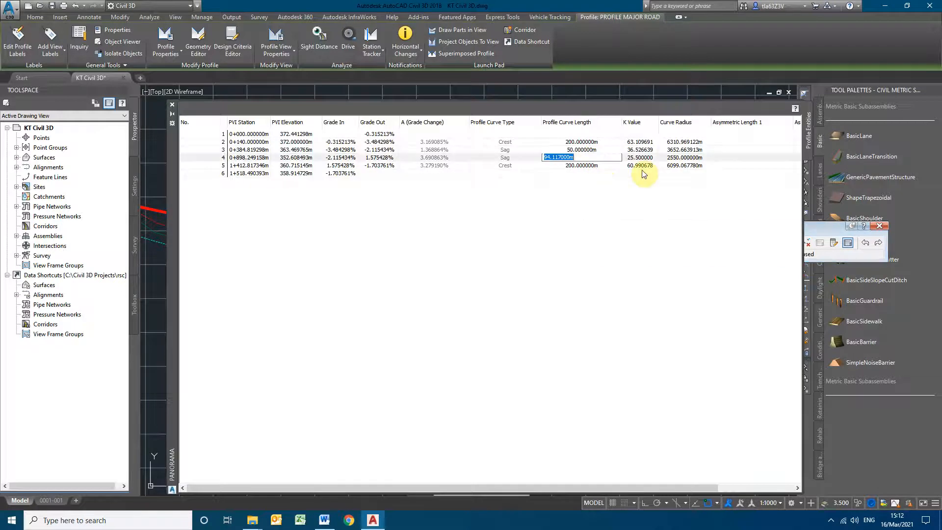
type("90")
key("Return")
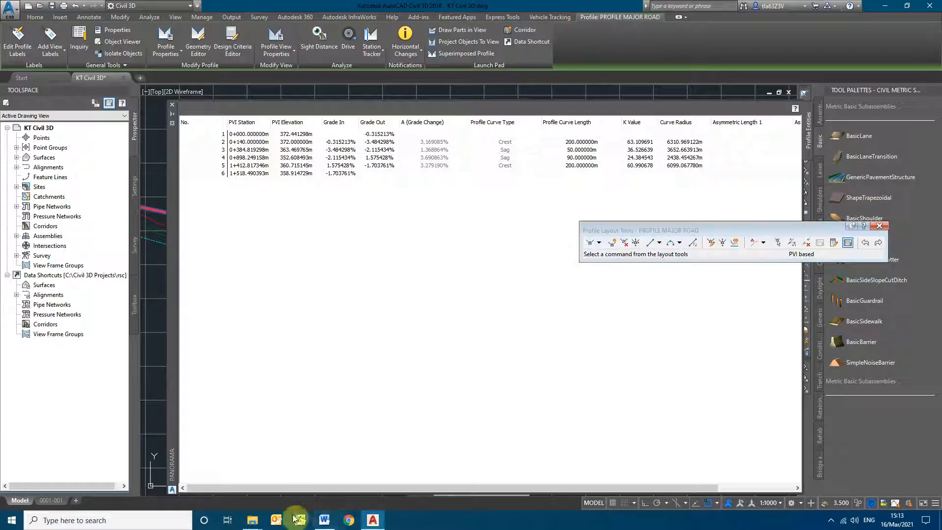
Switch to Word to check the table of vertical curve lengths by design speed, and return to Civil 3D.
left_click(326, 520)
scroll(668, 360, "up", 10)
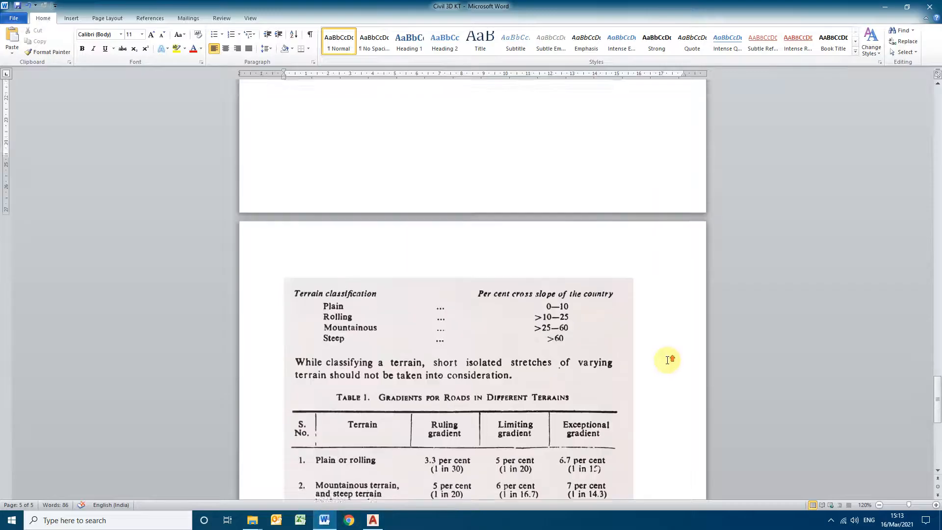
scroll(650, 327, "up", 3)
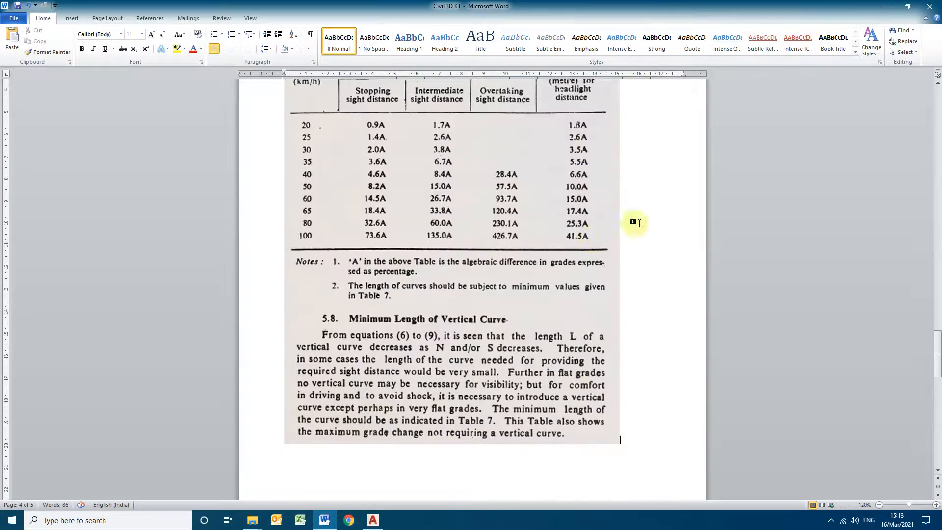
left_click(885, 7)
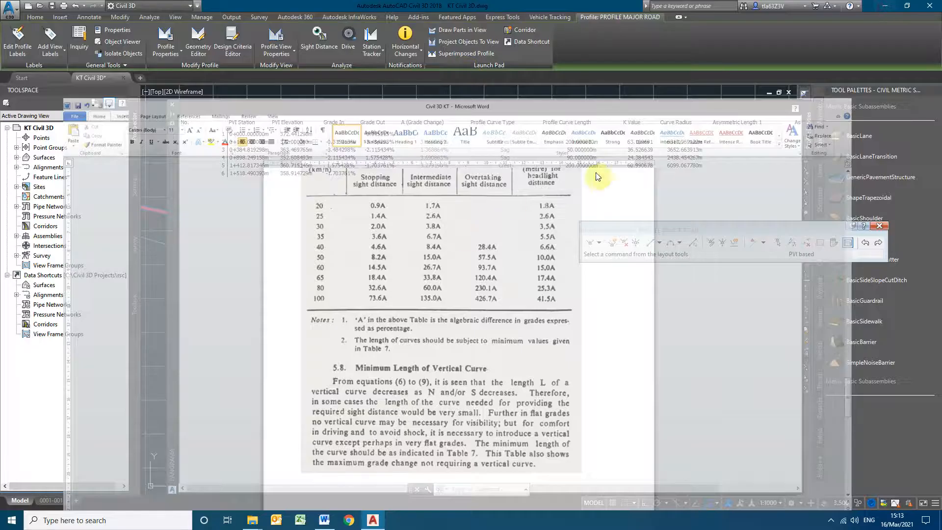
Set the profile curve length of the sag at PVI 4 to 100 m.
double_click(580, 157)
type("100")
key("Return")
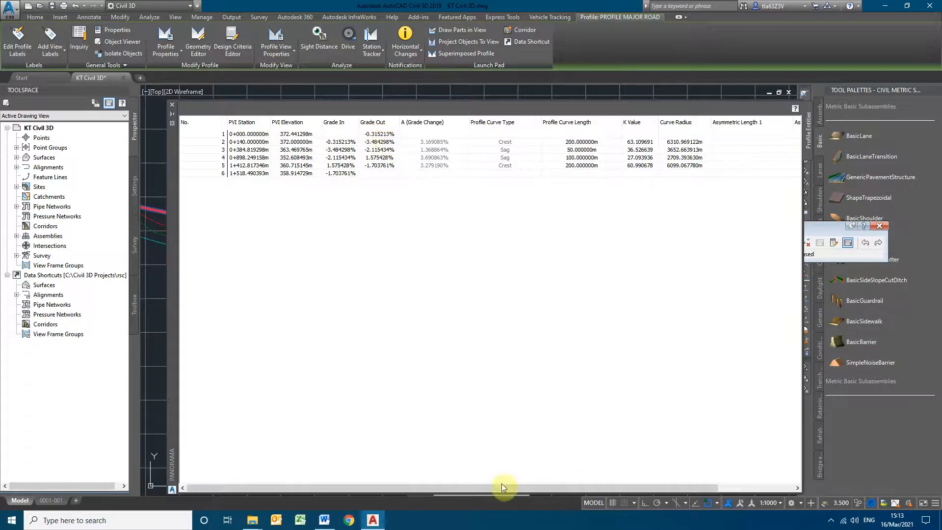
Switch to Word to read the allowed road gradients by terrain in Table 1, and return to Civil 3D to compare the profile grades.
left_click(324, 520)
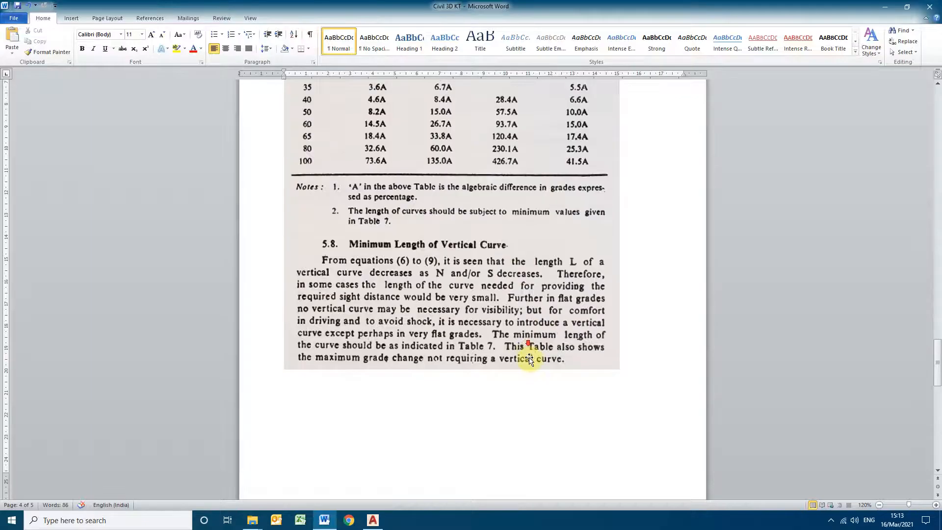
scroll(595, 368, "down", 10)
scroll(596, 363, "down", 5)
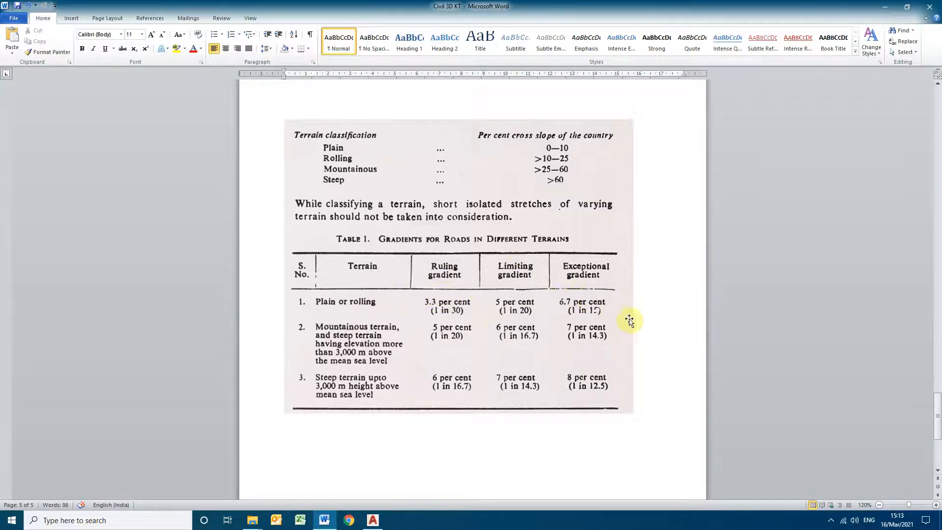
scroll(613, 390, "down", 2)
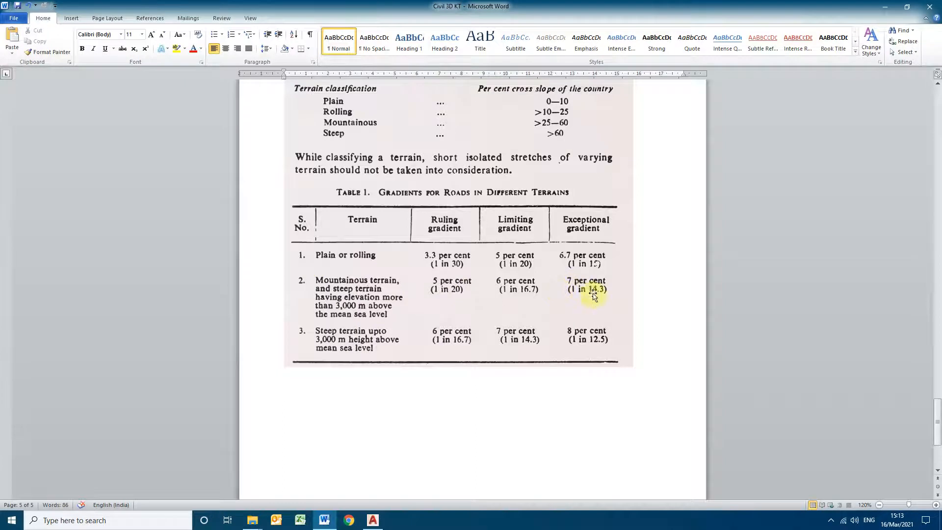
left_click(887, 6)
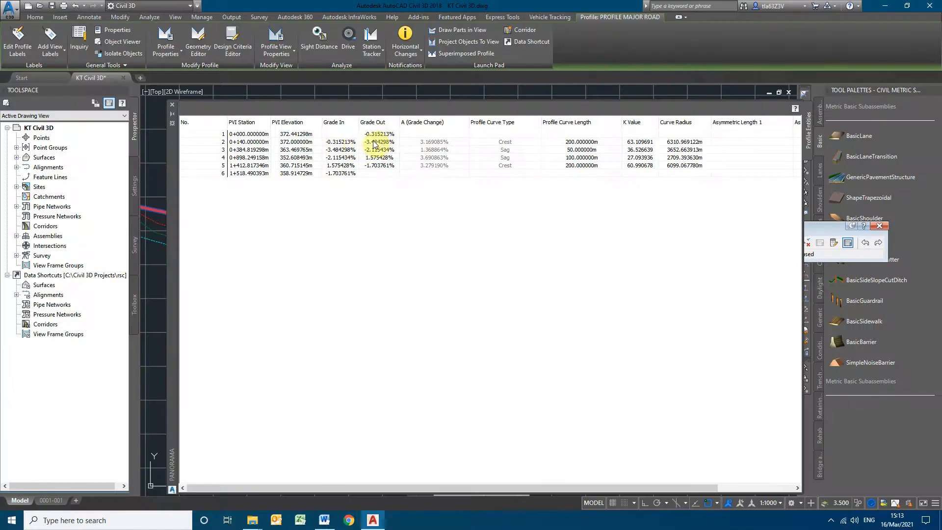
Set the outgoing grade at PVI 2 to -3.3%.
double_click(374, 141)
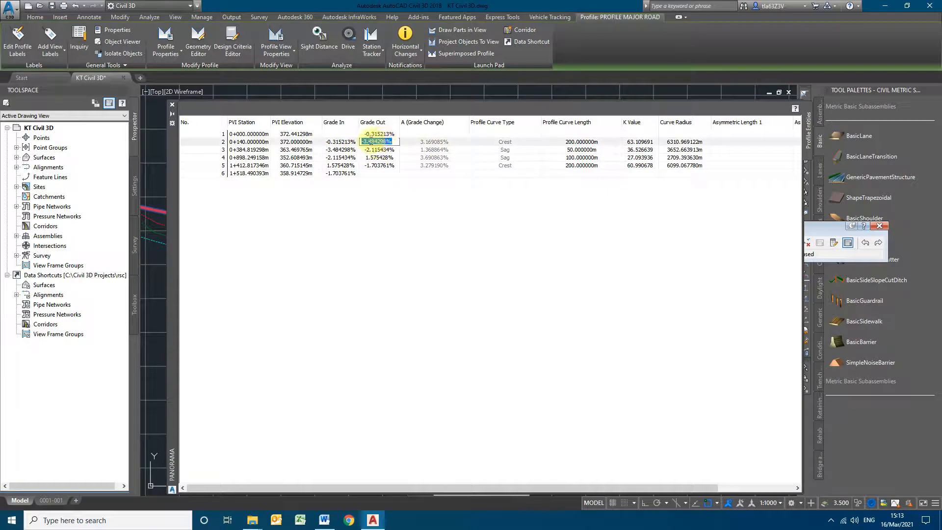
left_click_drag(372, 141, 436, 142)
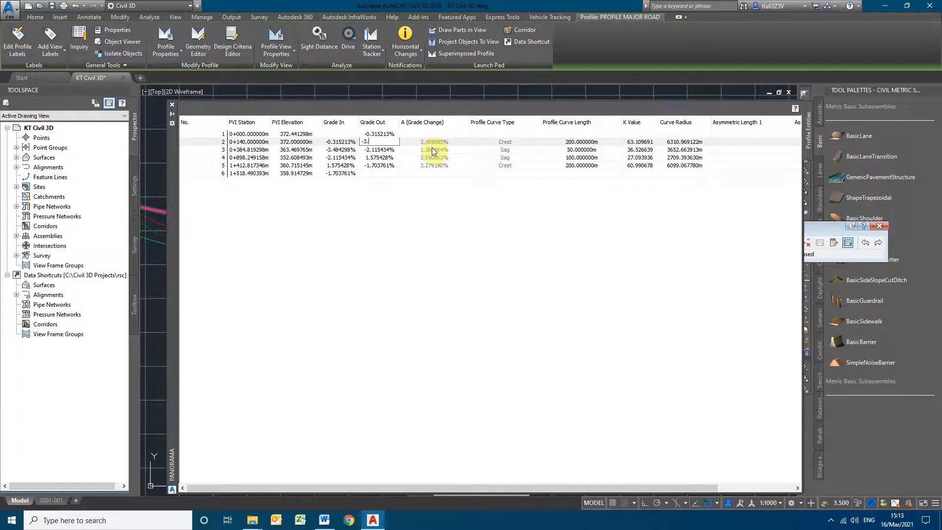
type("-3.3")
key("Return")
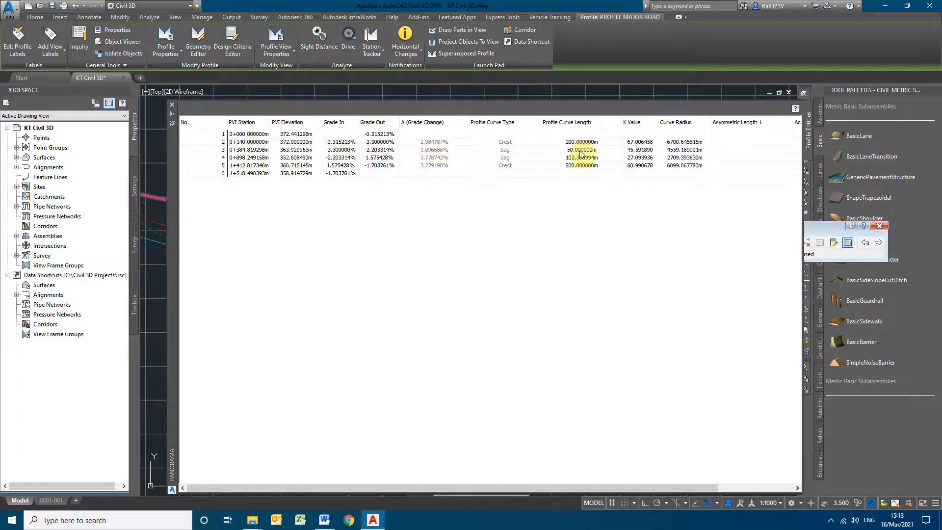
Set the profile curve length of the sag at PVI 4 back to 100 m.
double_click(574, 158)
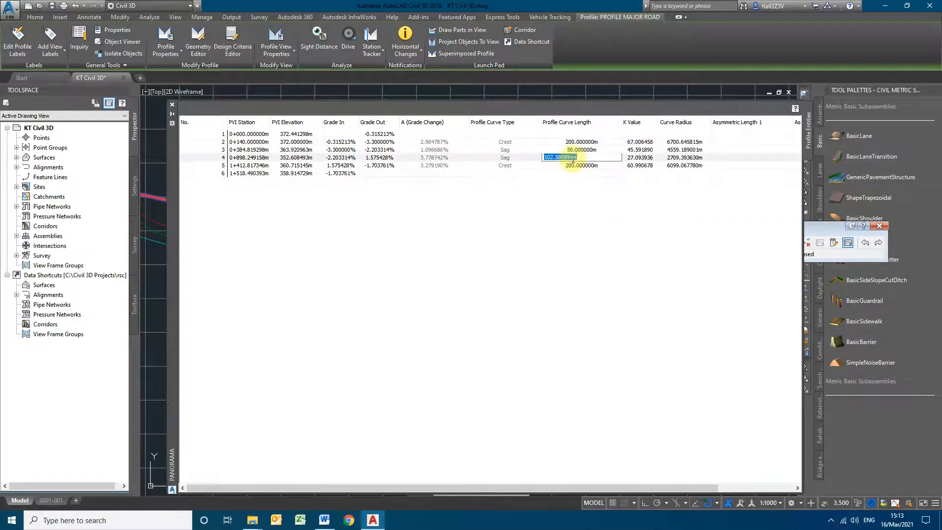
type("1")
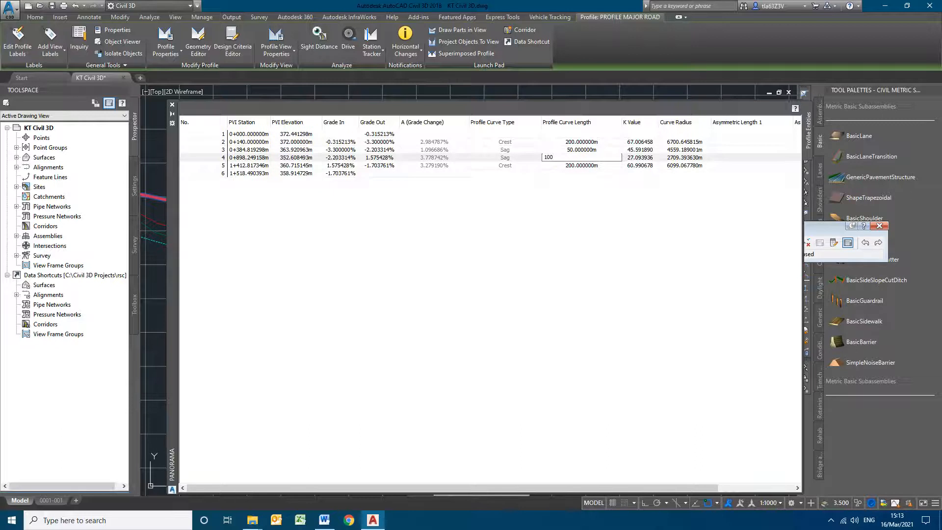
type("00")
key("Return")
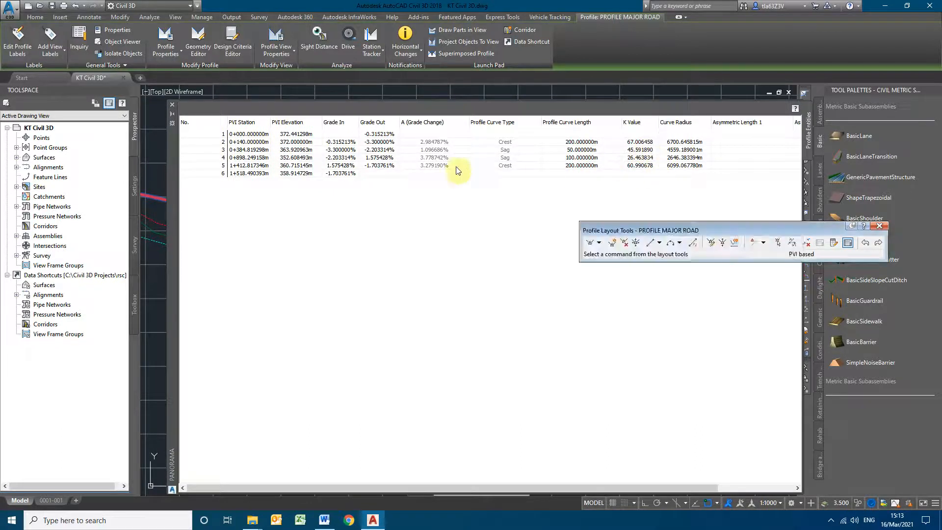
Close the profile entities table and the Profile Layout Tools for the major road profile.
left_click(385, 150)
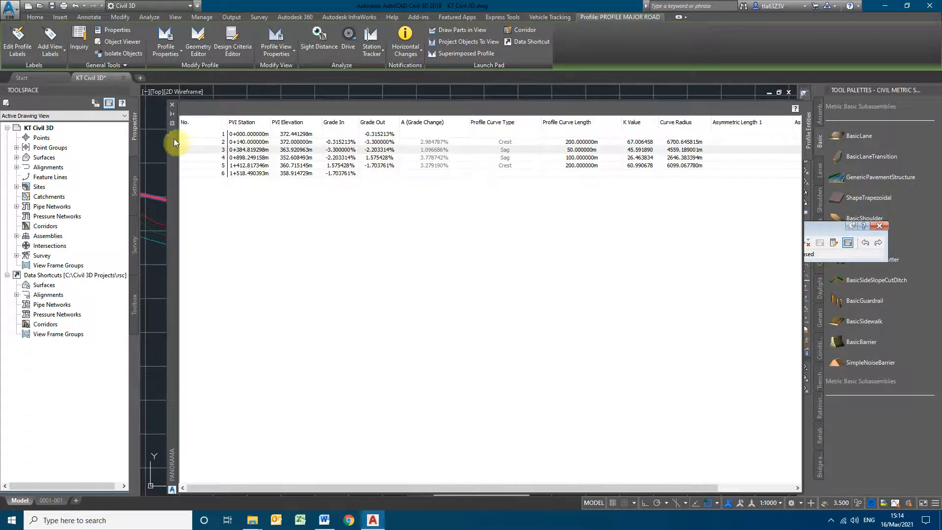
left_click(172, 105)
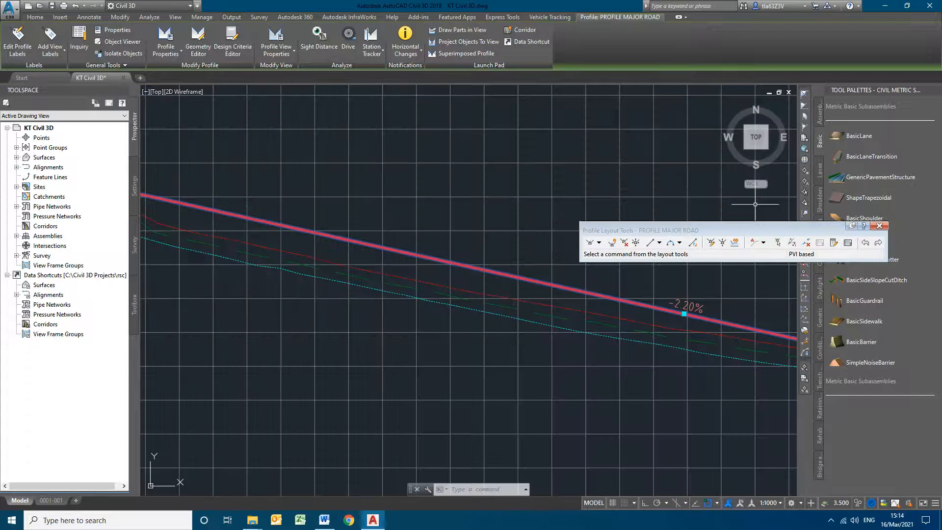
left_click(880, 226)
Examine the revised design profile against the existing ground from chainage 0+000 to the end of the major road.
scroll(521, 305, "down", 5)
scroll(244, 251, "up", 5)
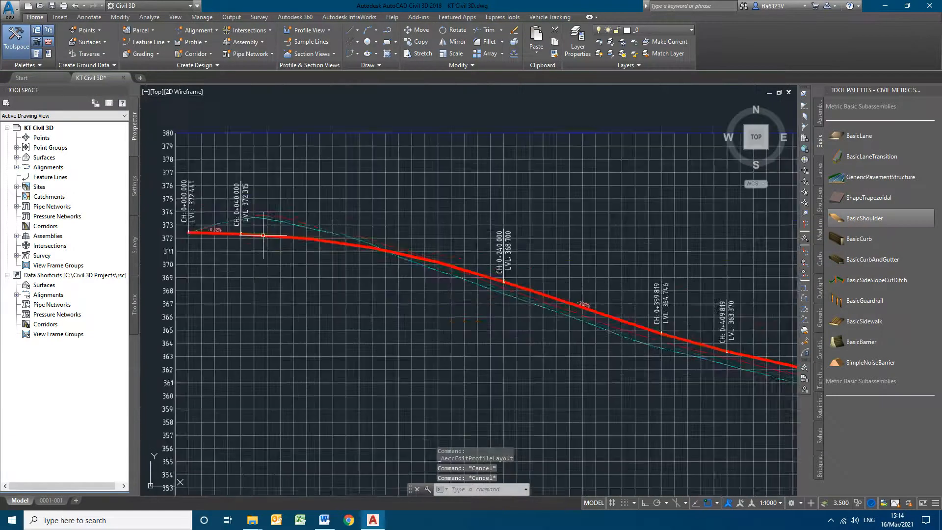
scroll(336, 265, "down", 3)
scroll(341, 267, "up", 3)
scroll(431, 251, "up", 2)
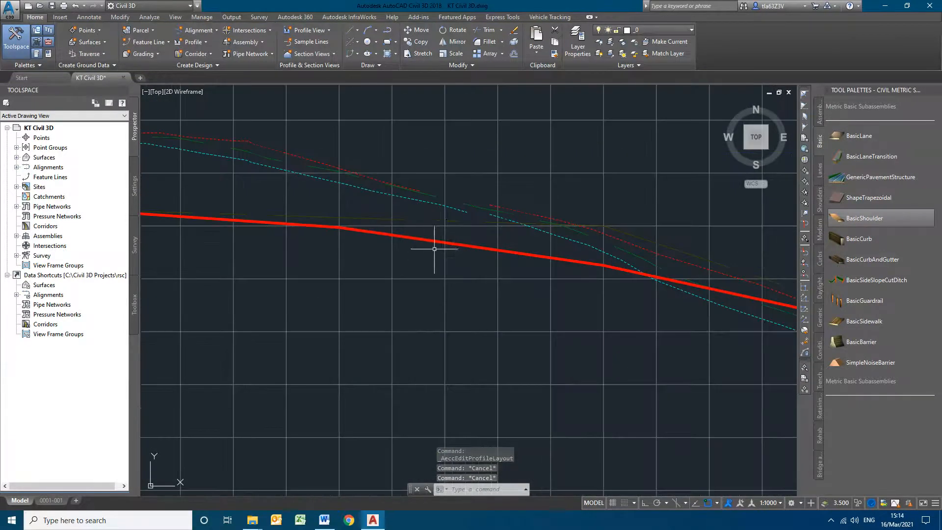
scroll(339, 247, "down", 6)
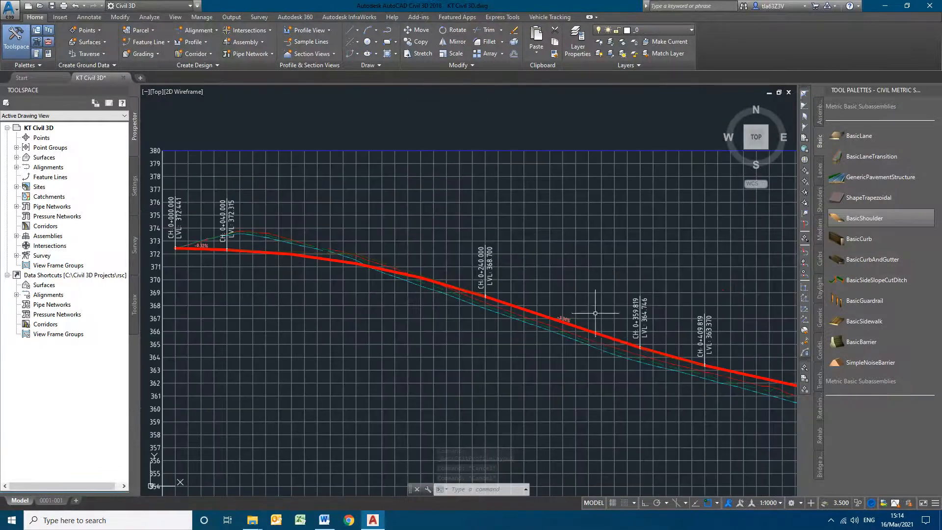
scroll(604, 346, "up", 4)
middle_click_drag(648, 361, 281, 280)
scroll(454, 330, "down", 6)
middle_click_drag(590, 367, 476, 324)
scroll(315, 289, "up", 6)
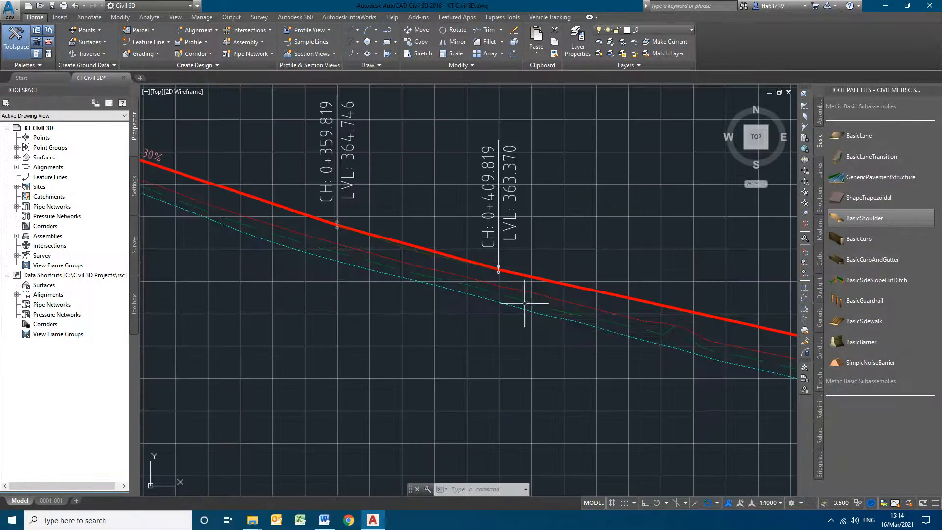
scroll(537, 364, "down", 6)
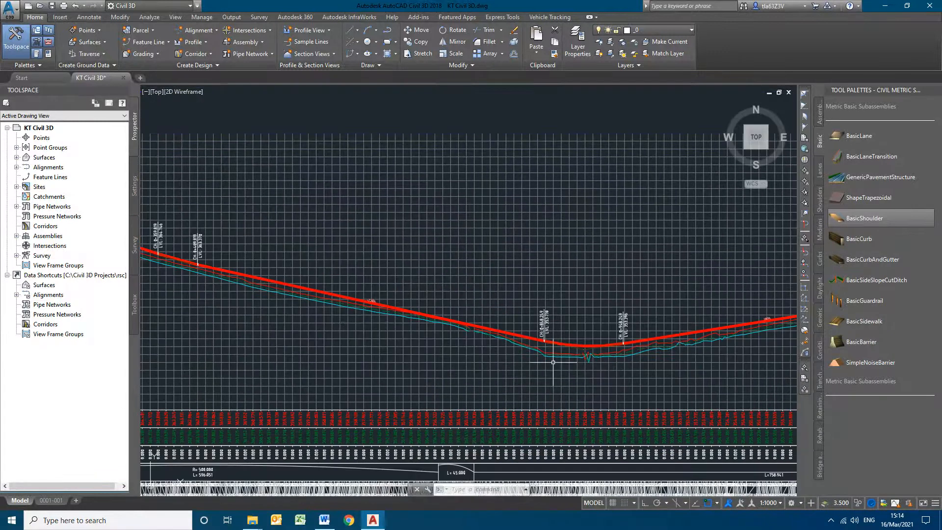
scroll(553, 363, "up", 4)
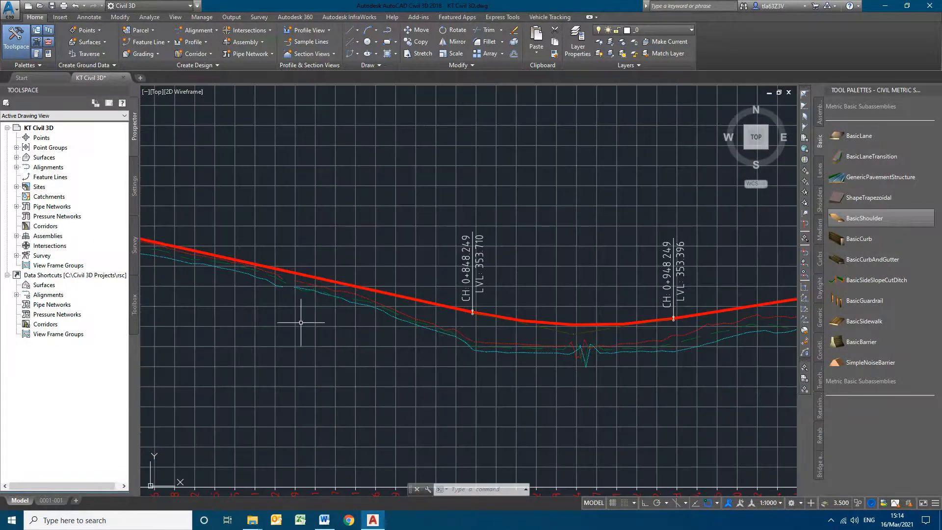
middle_click_drag(339, 327, 734, 358)
middle_click_drag(362, 258, 692, 334)
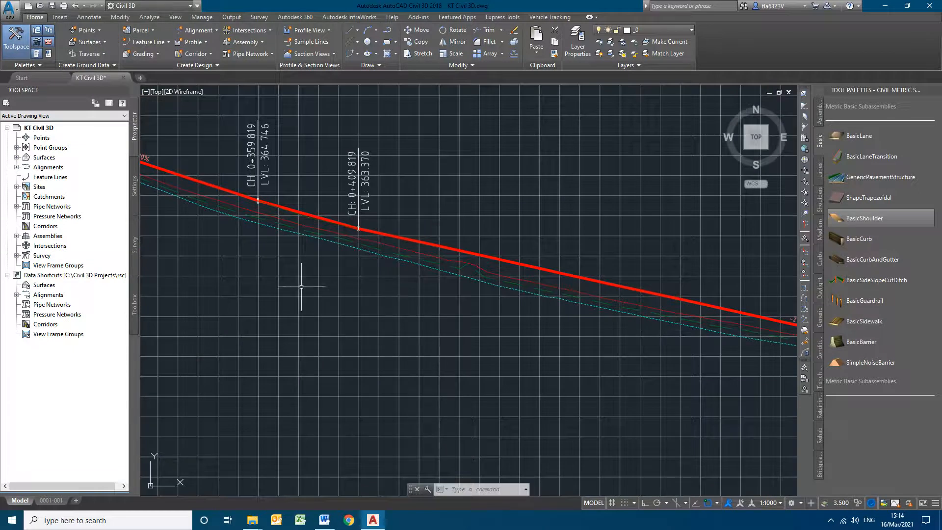
scroll(310, 286, "down", 4)
middle_click_drag(547, 343, 340, 302)
middle_click_drag(535, 337, 296, 328)
scroll(418, 291, "up", 4)
middle_click_drag(720, 228, 303, 232)
middle_click_drag(630, 200, 347, 215)
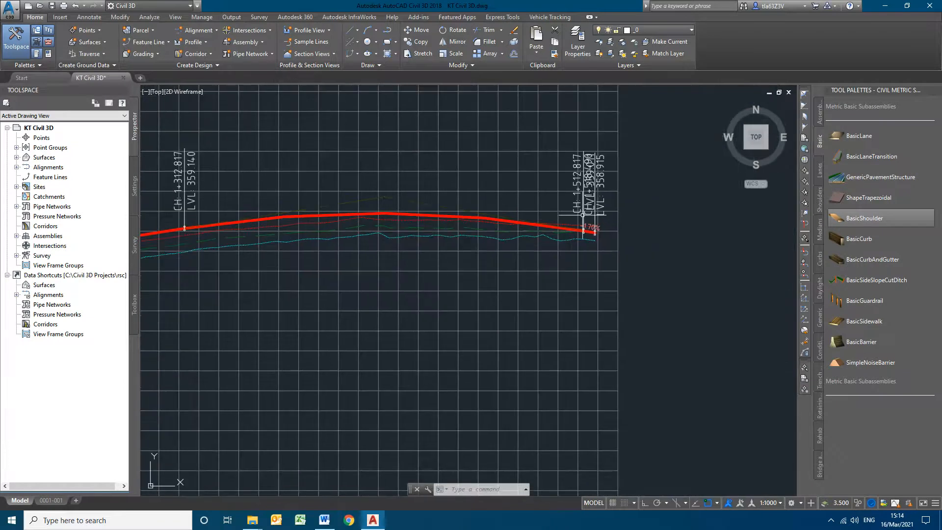
scroll(588, 221, "up", 2)
scroll(598, 254, "down", 3)
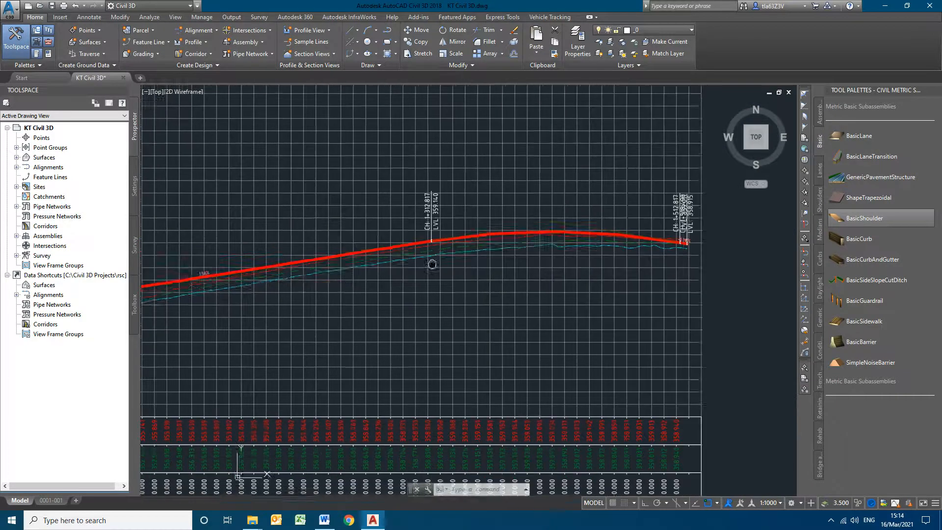
Review the profile back from the end crest to the sag, and forward again to the road's end.
scroll(500, 259, "up", 2)
middle_click_drag(265, 302, 622, 335)
middle_click_drag(178, 270, 478, 313)
middle_click_drag(196, 249, 504, 300)
middle_click_drag(621, 331, 233, 270)
middle_click_drag(593, 338, 265, 297)
middle_click_drag(598, 321, 223, 277)
middle_click_drag(654, 310, 417, 330)
scroll(441, 344, "down", 5)
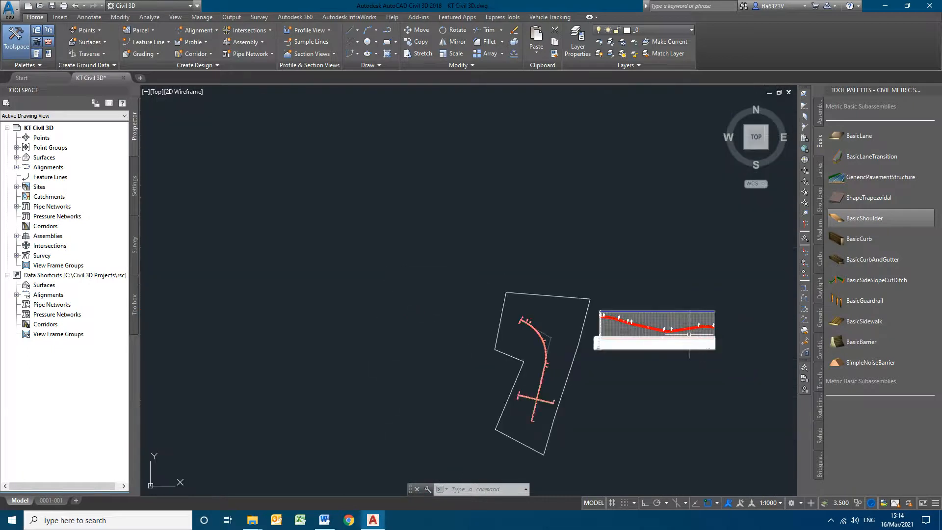
Examine the crossing of the major and minor road alignments in plan to read the major road's chainage there.
scroll(509, 354, "up", 5)
scroll(522, 211, "up", 4)
scroll(442, 346, "down", 4)
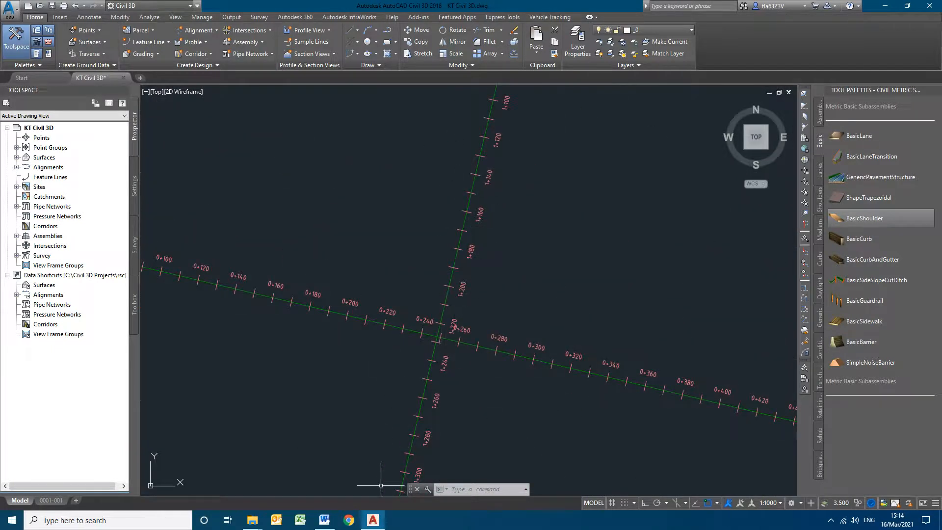
scroll(417, 427, "down", 5)
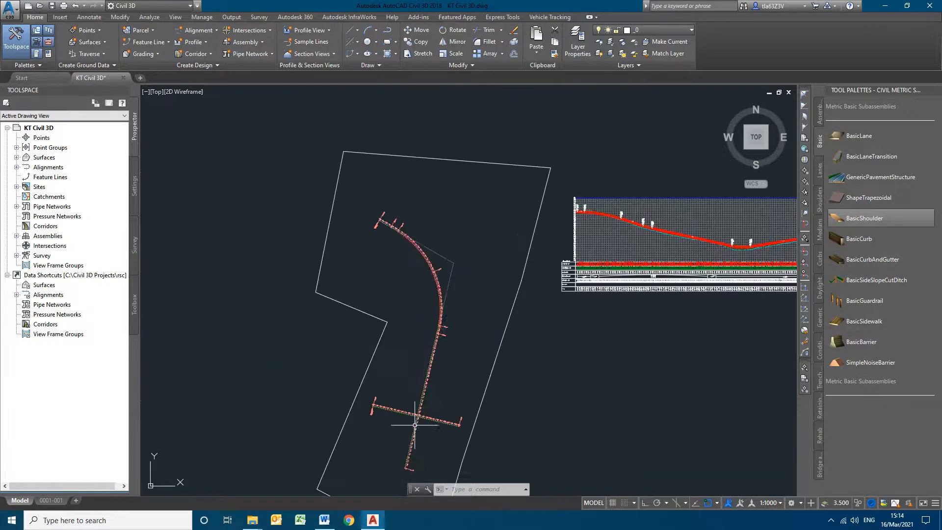
middle_click_drag(421, 393, 431, 265)
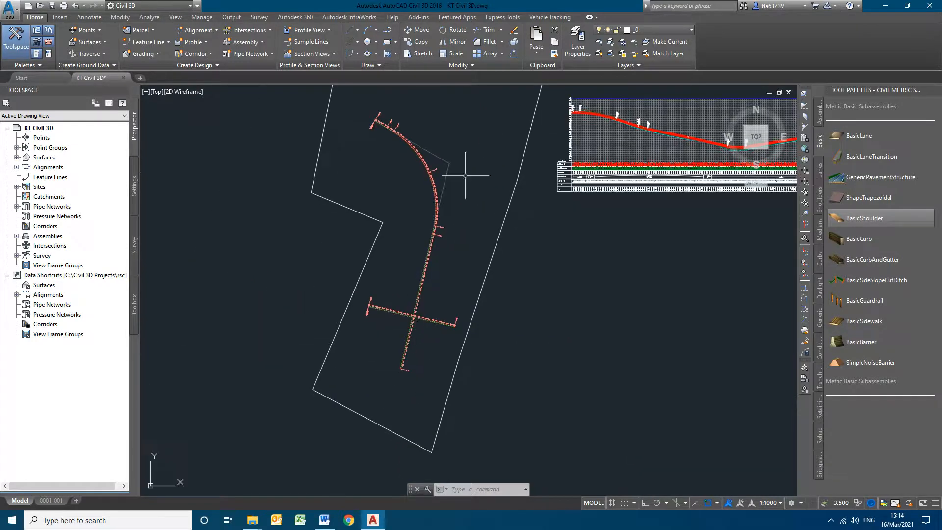
middle_click_drag(723, 216, 435, 267)
scroll(570, 161, "up", 6)
scroll(643, 252, "down", 8)
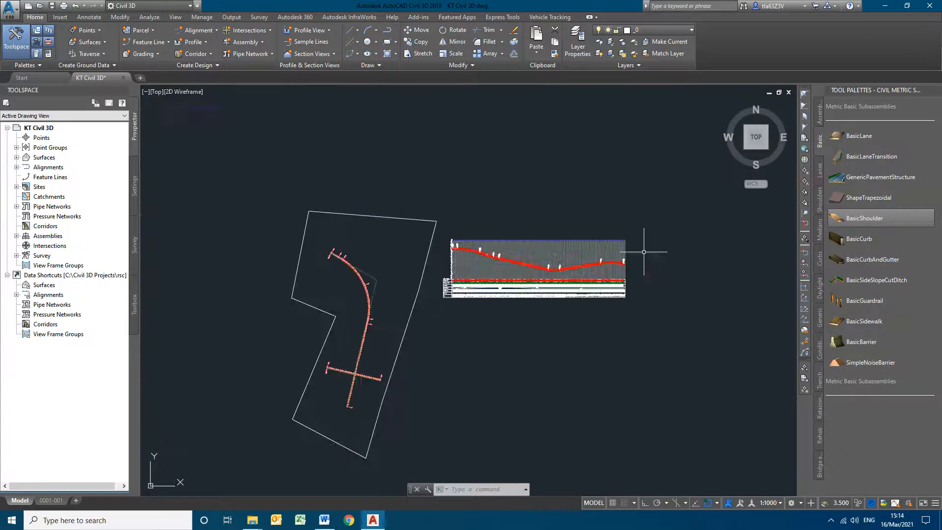
scroll(329, 379, "up", 6)
middle_click_drag(435, 385, 437, 237)
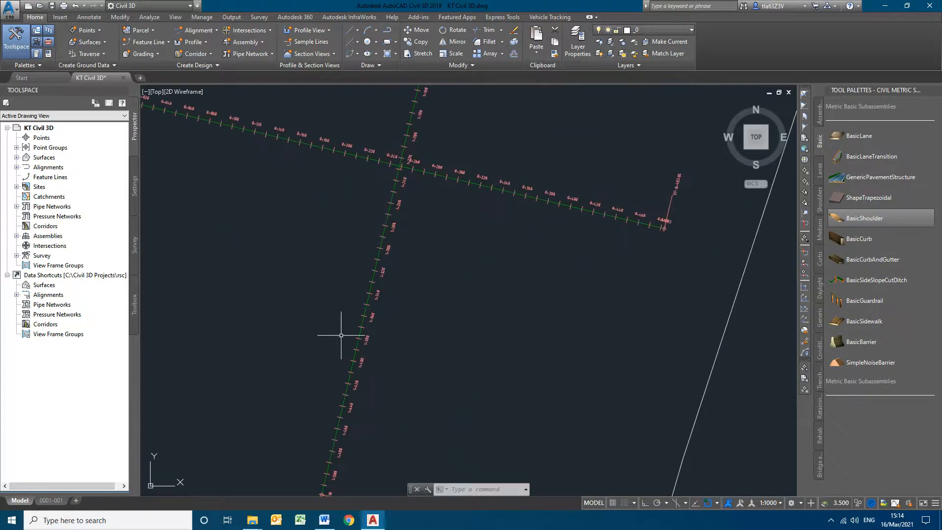
middle_click_drag(338, 426, 357, 240)
middle_click_drag(483, 140, 434, 445)
scroll(371, 292, "up", 4)
scroll(370, 290, "up", 4)
scroll(348, 276, "down", 2)
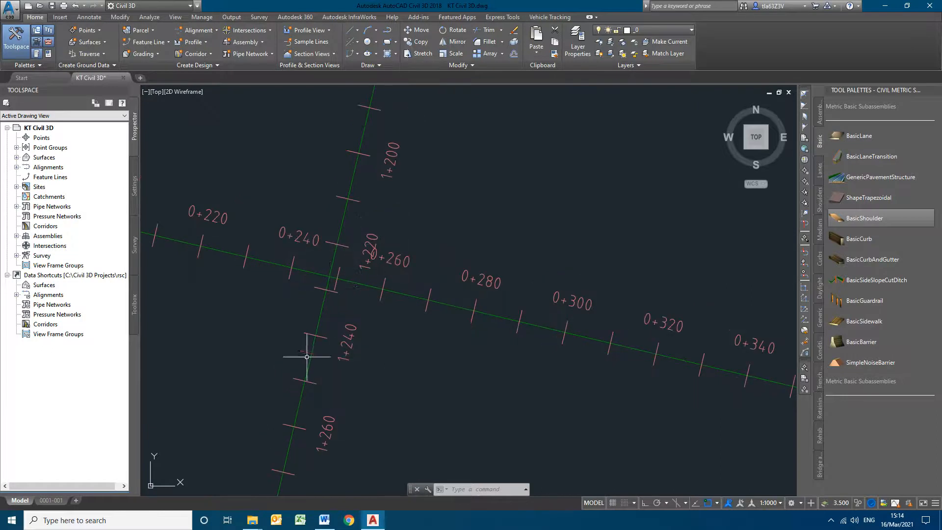
Draw a near-vertical construction line (XLINE) through chainage 1+230.00 in the profile view's station band.
scroll(309, 373, "down", 2)
scroll(309, 373, "down", 9)
scroll(552, 253, "up", 7)
scroll(548, 405, "down", 5)
scroll(559, 322, "up", 5)
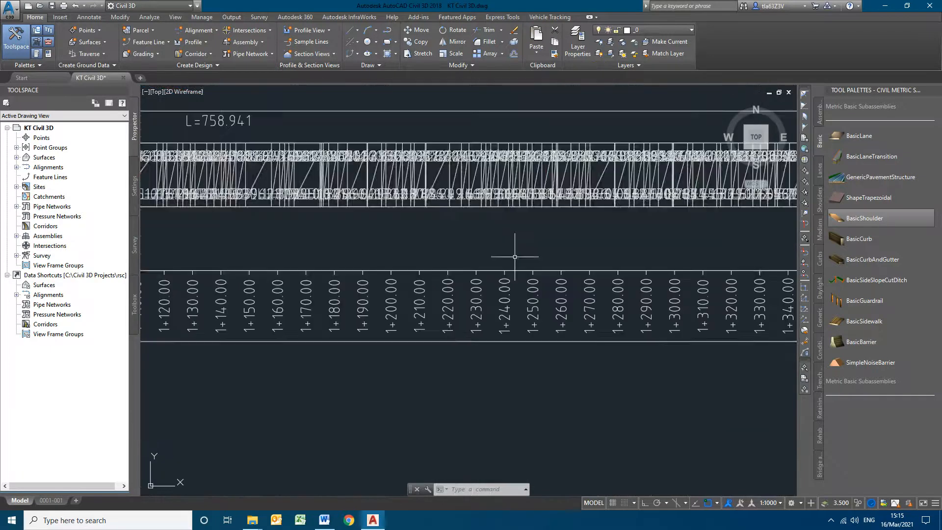
left_click(482, 313)
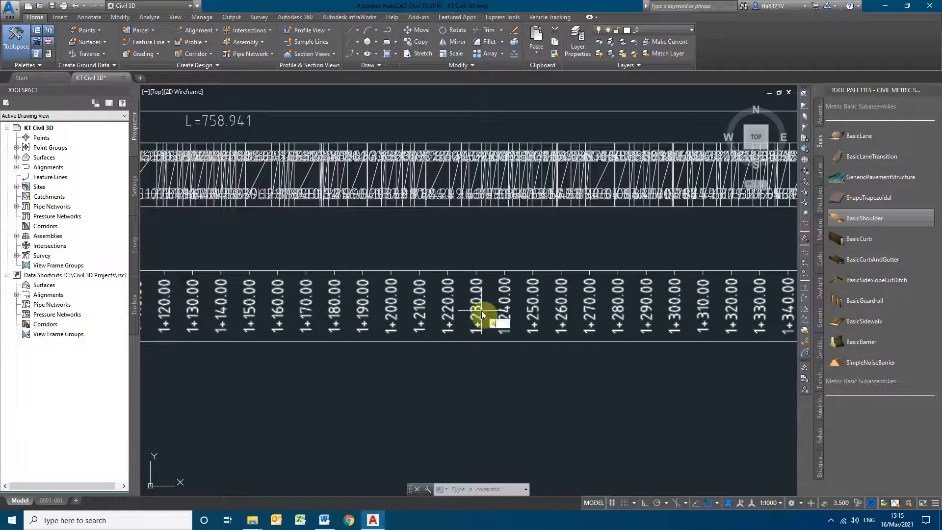
type("L")
key("Return")
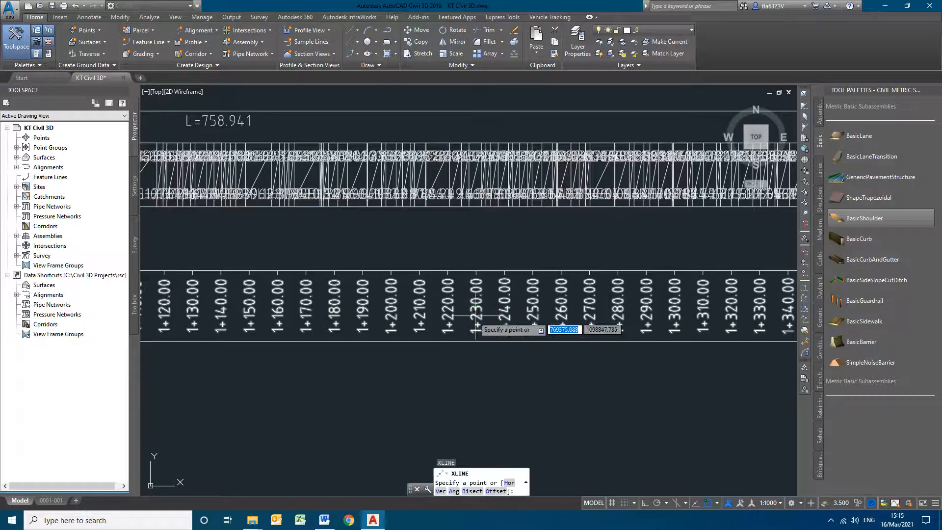
left_click(476, 307)
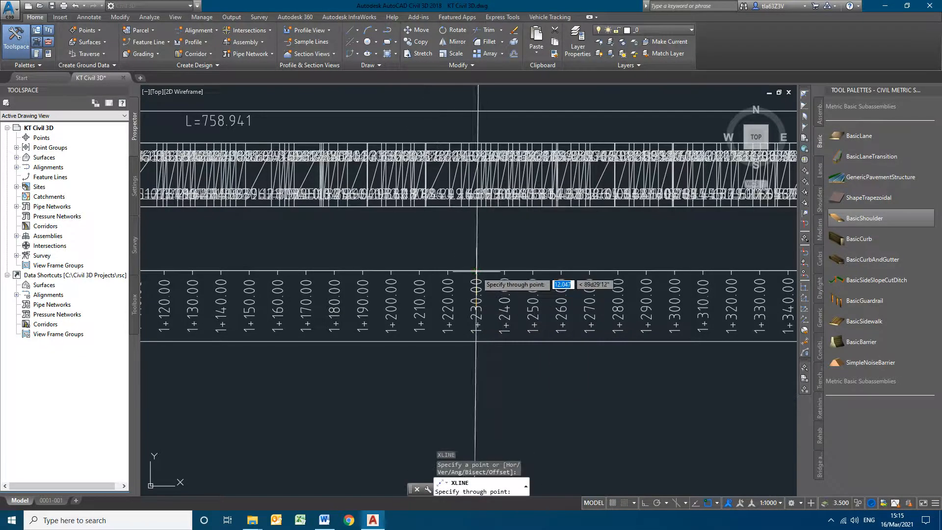
key("Escape")
Examine where the construction line crosses the design profile near the final crest, and compare it with the road junction in plan.
scroll(516, 385, "down", 5)
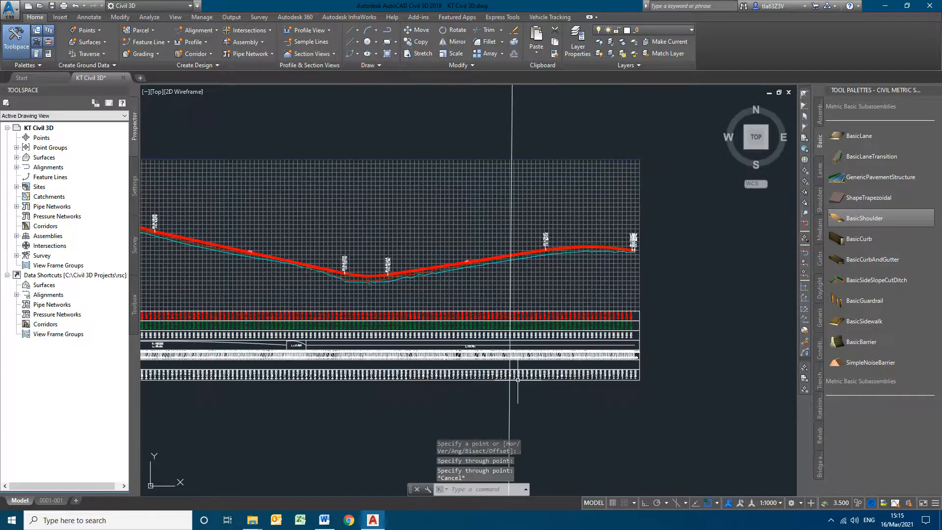
scroll(516, 275, "up", 6)
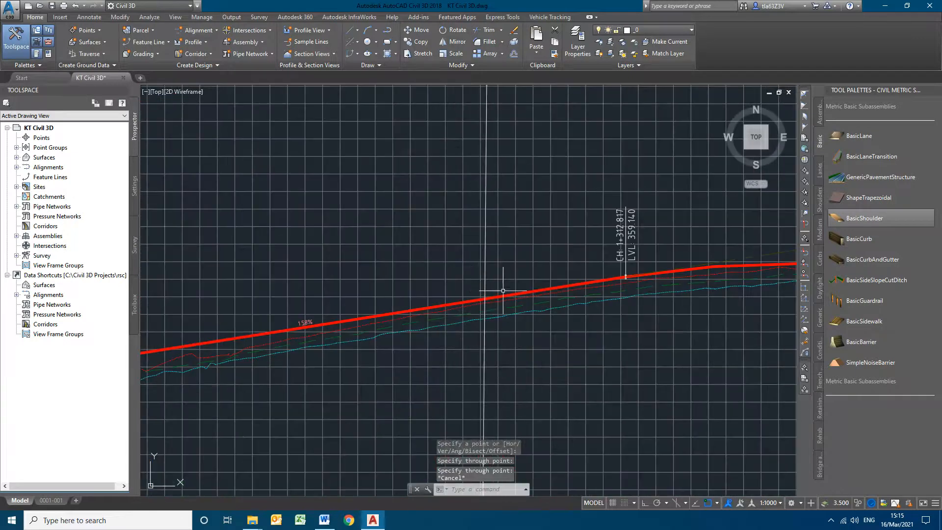
middle_click_drag(685, 297, 485, 297)
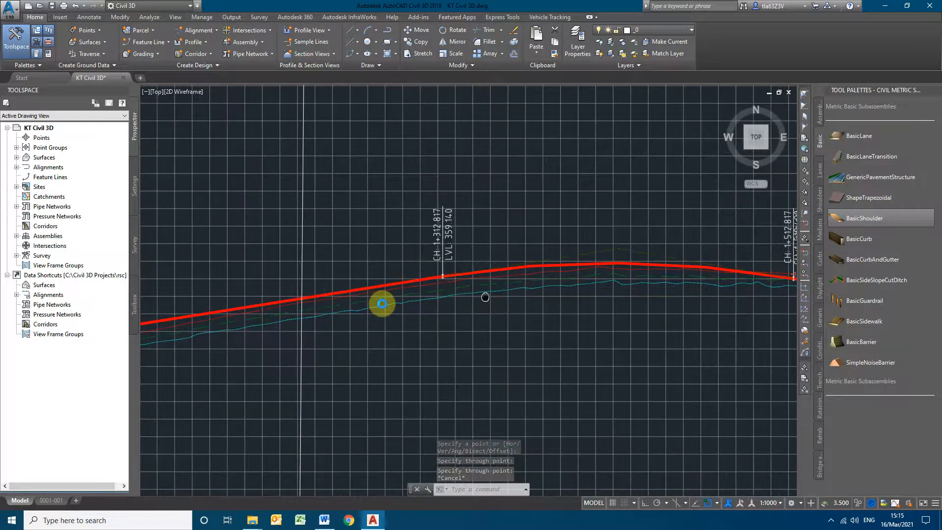
middle_click_drag(306, 291, 481, 255)
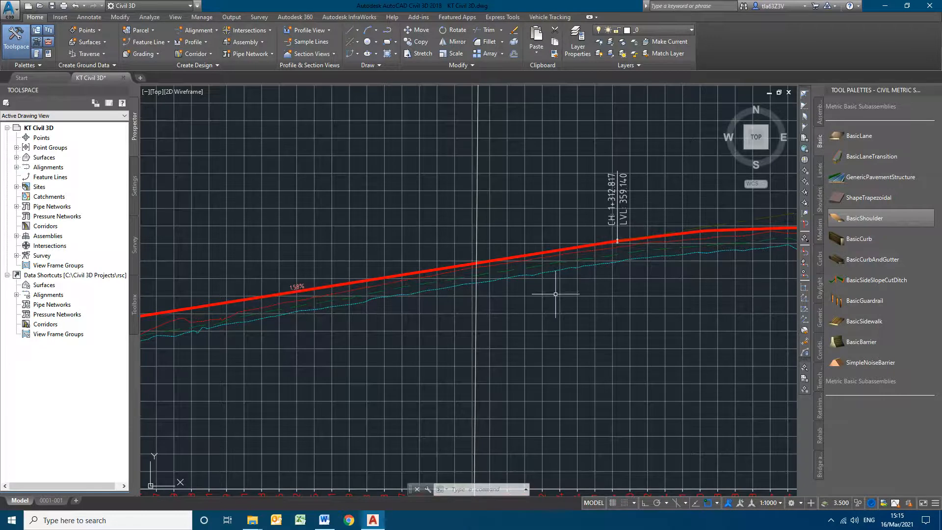
scroll(562, 290, "down", 10)
scroll(346, 408, "up", 8)
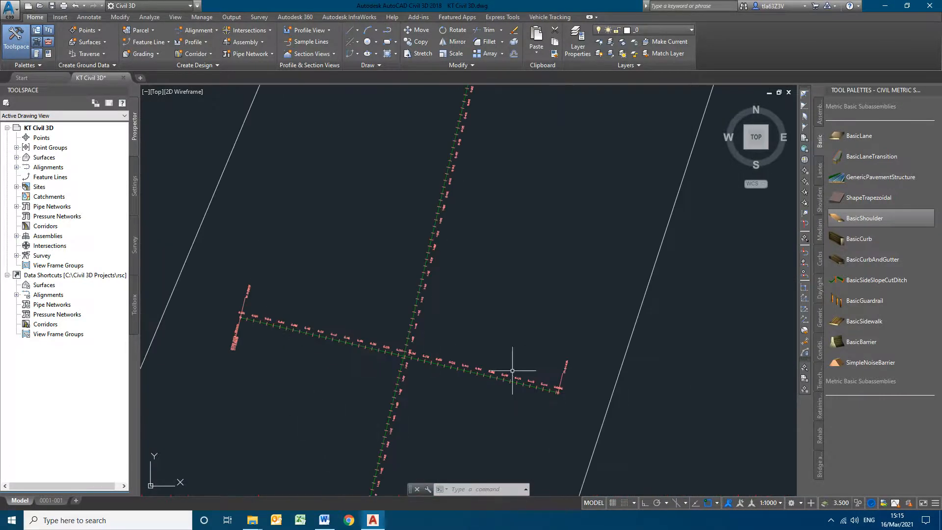
scroll(321, 373, "down", 10)
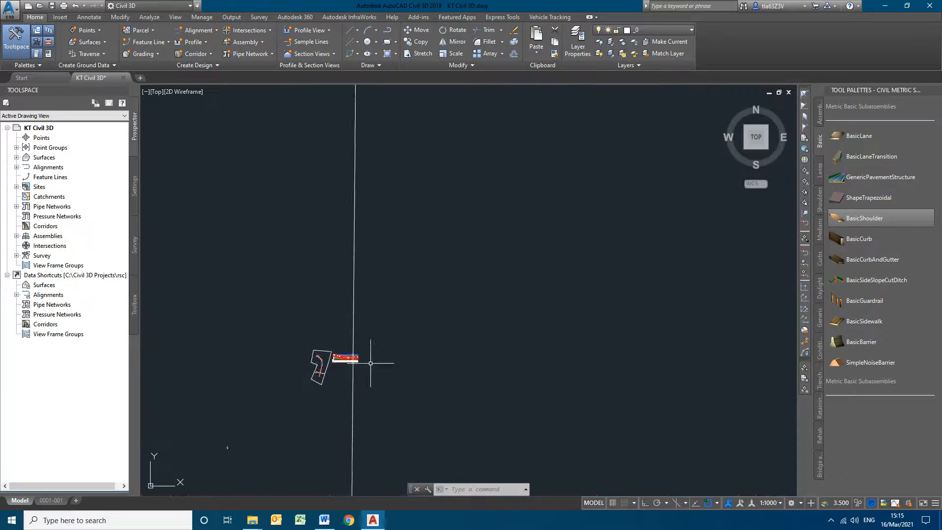
scroll(353, 361, "up", 8)
scroll(352, 363, "up", 8)
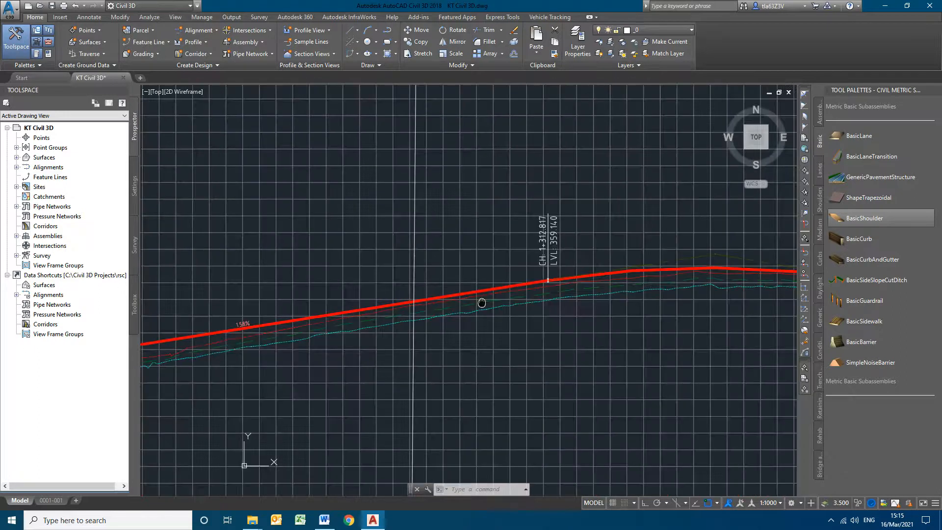
Examine the major road's design grade on both sides of the construction line and the final crest up to the road's end.
scroll(663, 255, "up", 2)
scroll(504, 281, "down", 3)
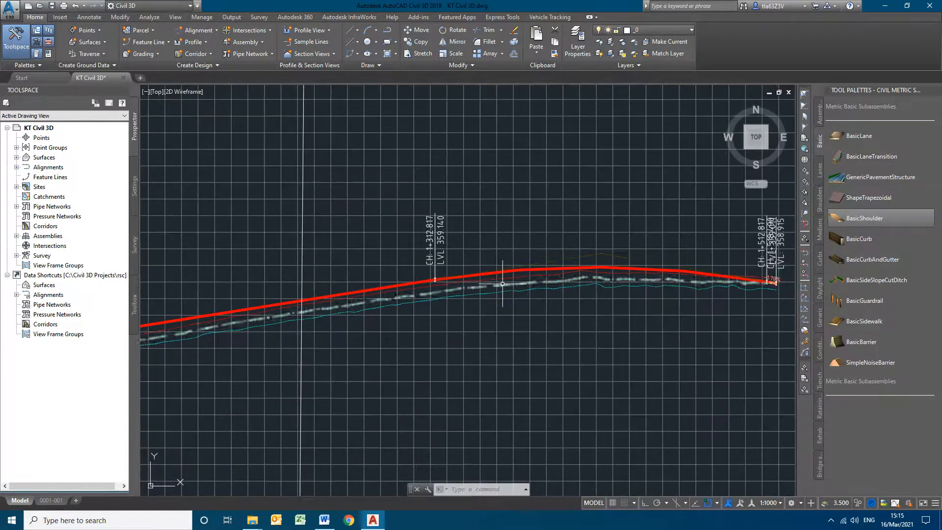
middle_click_drag(357, 300, 558, 275)
scroll(471, 283, "up", 4)
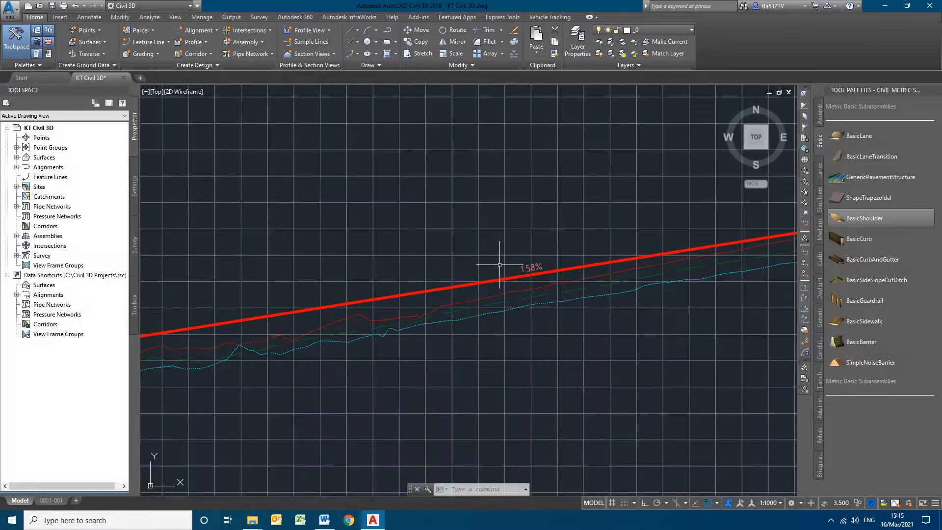
scroll(513, 262, "down", 4)
middle_click_drag(484, 270, 267, 304)
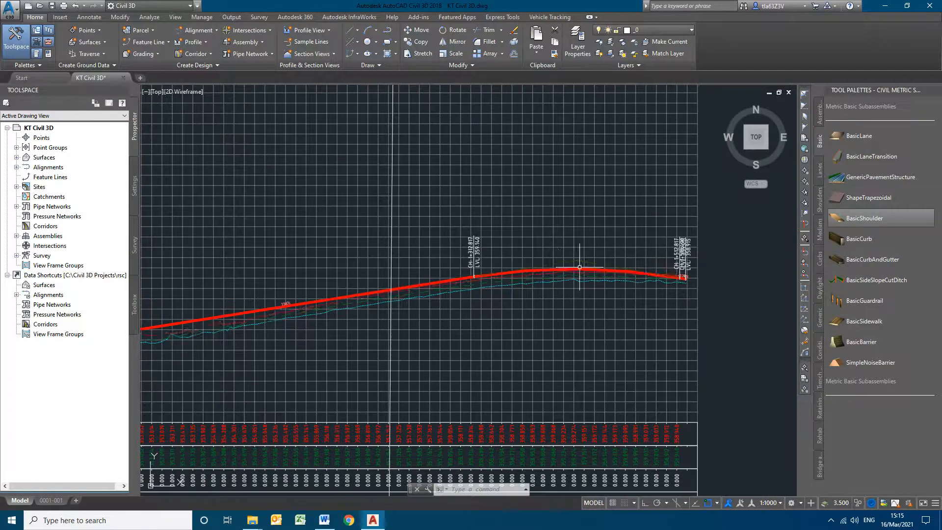
scroll(551, 270, "up", 5)
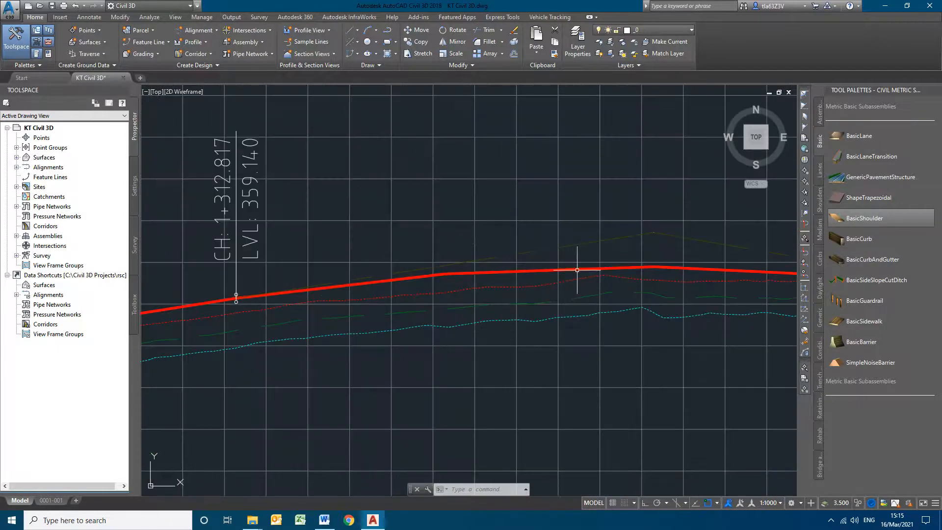
Open the major road profile for geometry editing and review its PVI grades and vertical curve data in the entity table.
left_click(577, 270)
scroll(559, 365, "down", 5)
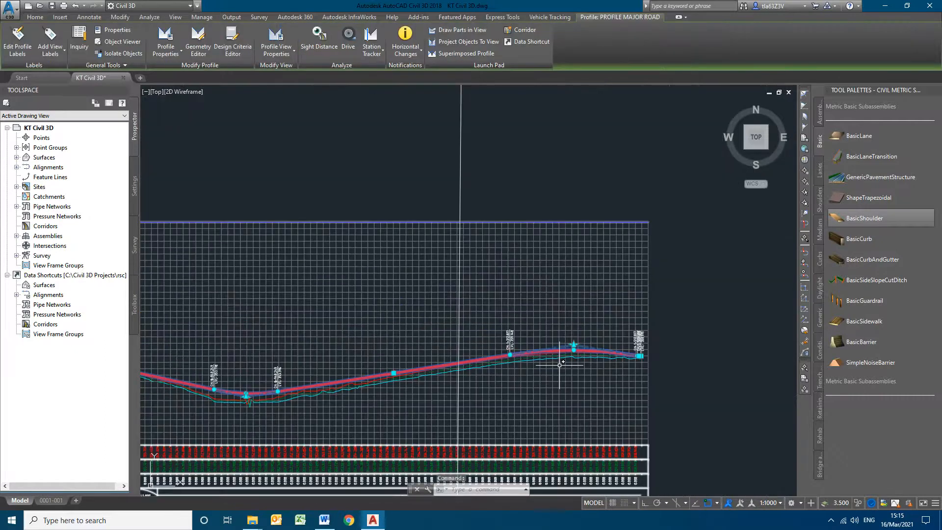
scroll(560, 366, "up", 4)
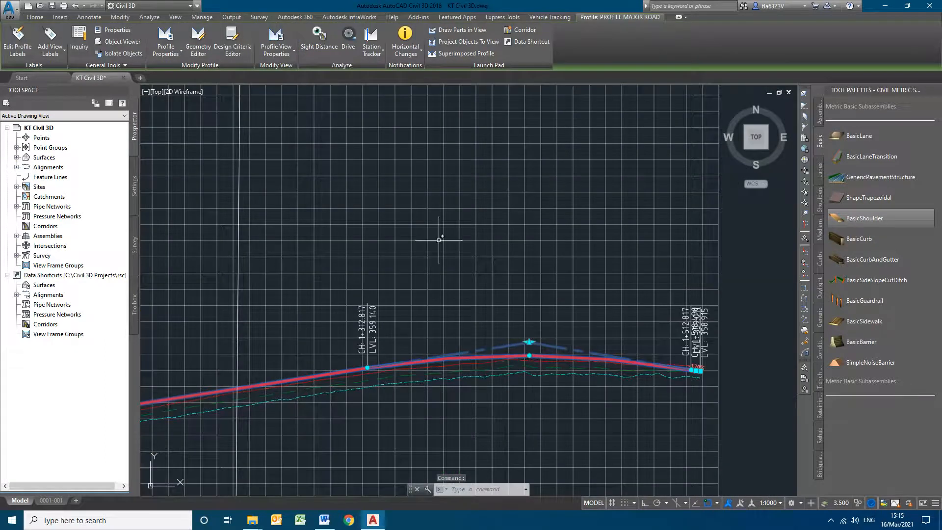
left_click(199, 39)
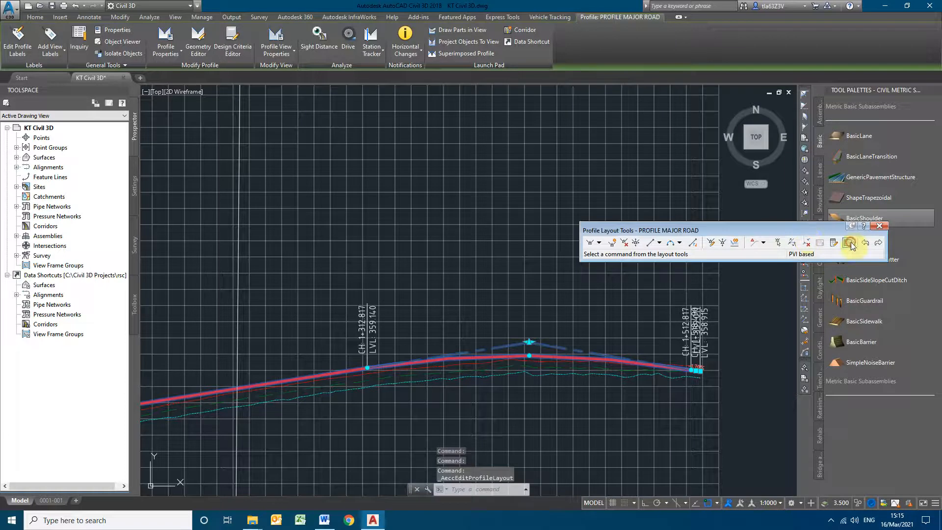
left_click(848, 243)
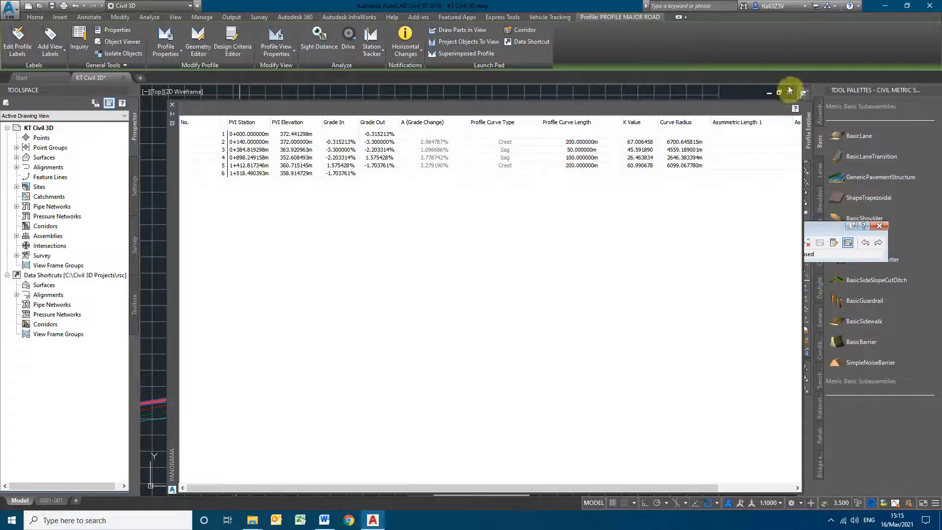
left_click(172, 104)
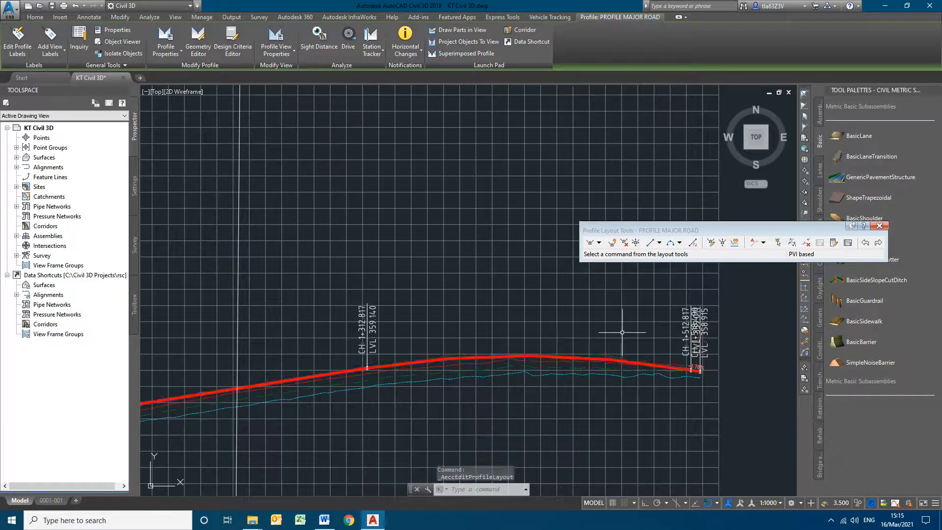
key("Escape")
Insert a new PVI above the rising grade before the construction line, at about station 1+147.29 and elevation 358.35 m.
left_click(526, 356)
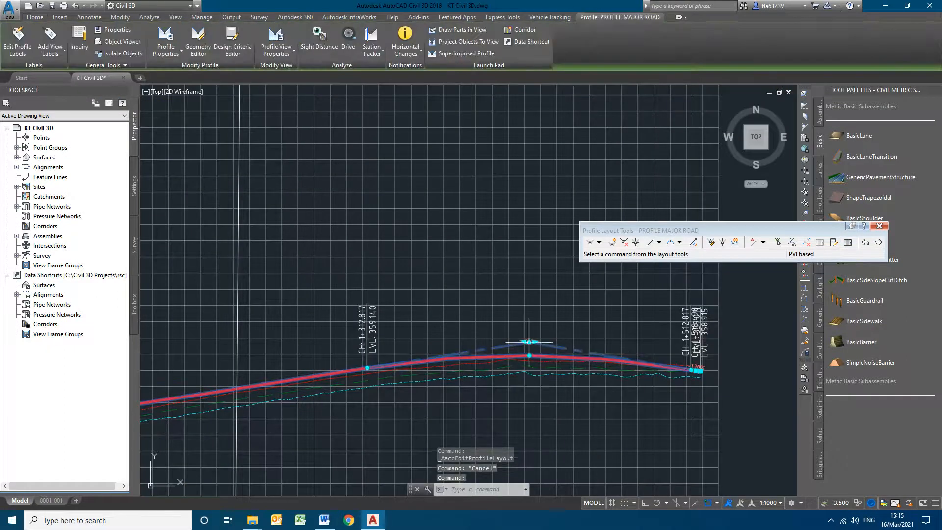
scroll(534, 341, "down", 4)
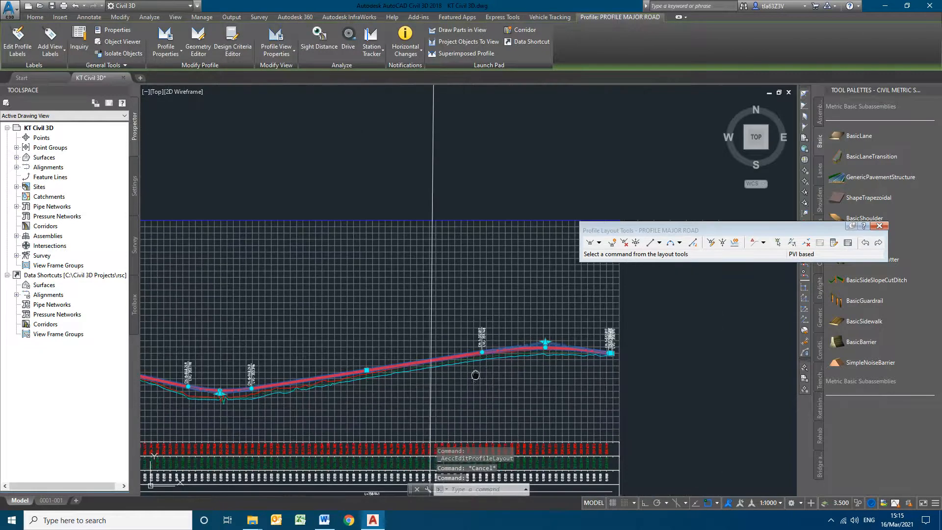
left_click(612, 243)
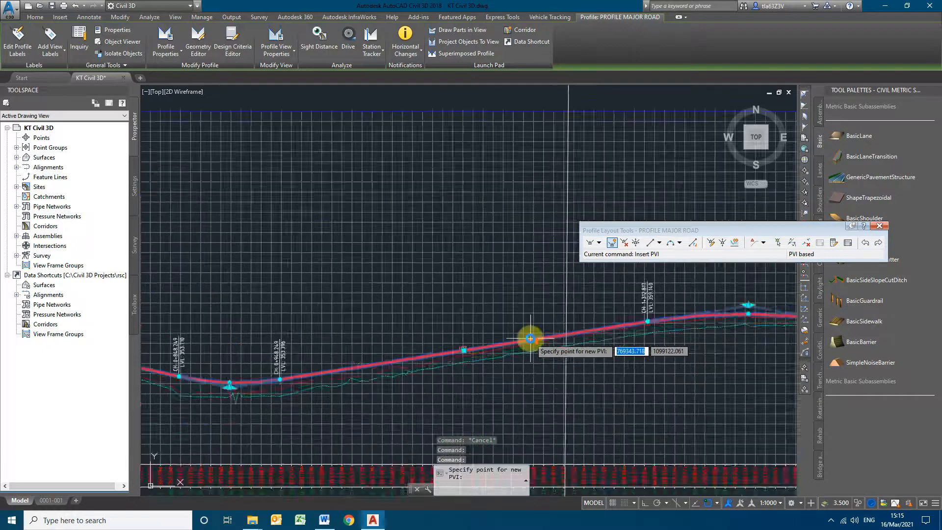
scroll(469, 314, "up", 5)
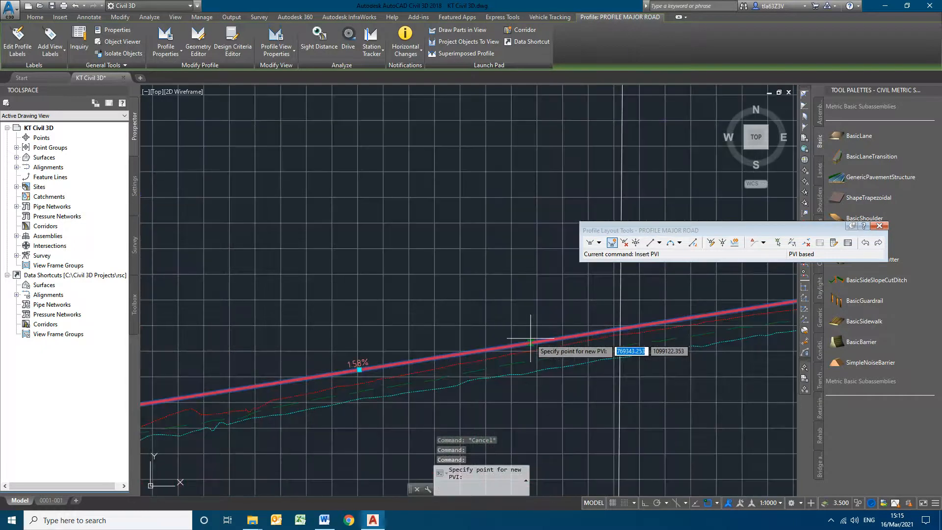
left_click(400, 316)
scroll(412, 306, "down", 2)
scroll(426, 293, "down", 4)
middle_click_drag(553, 309, 585, 391)
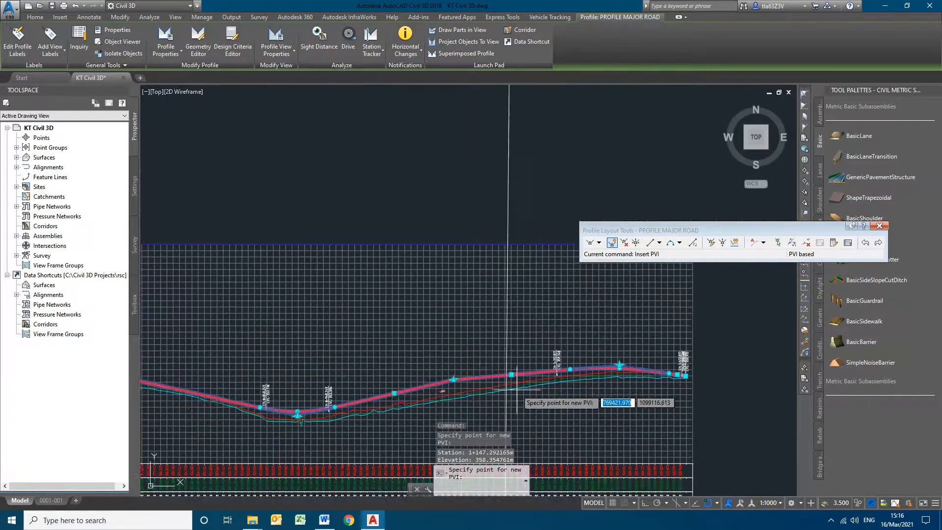
Finish inserting PVIs and move the new PVI back along the rising grade to about station 1+112.63, elevation 358.05 m.
scroll(492, 382, "up", 4)
middle_click_drag(538, 364, 519, 328)
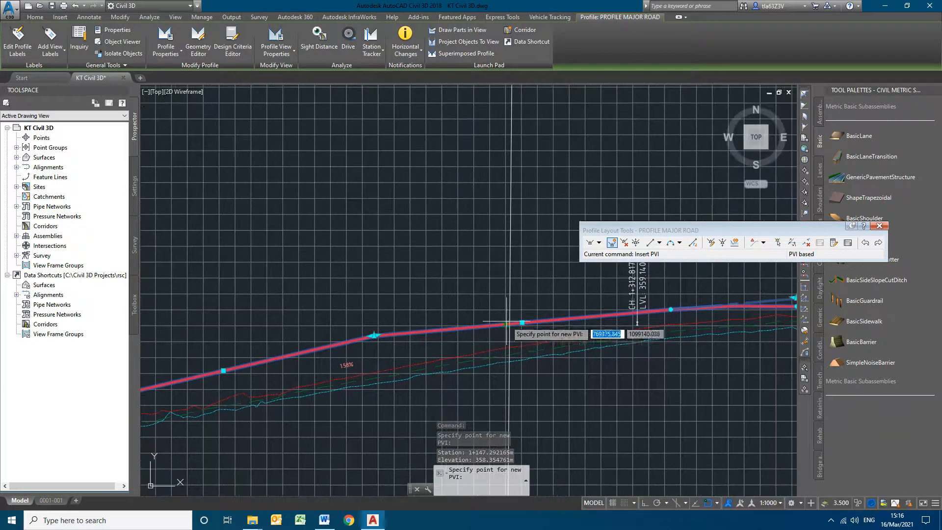
middle_click_drag(662, 338, 640, 365)
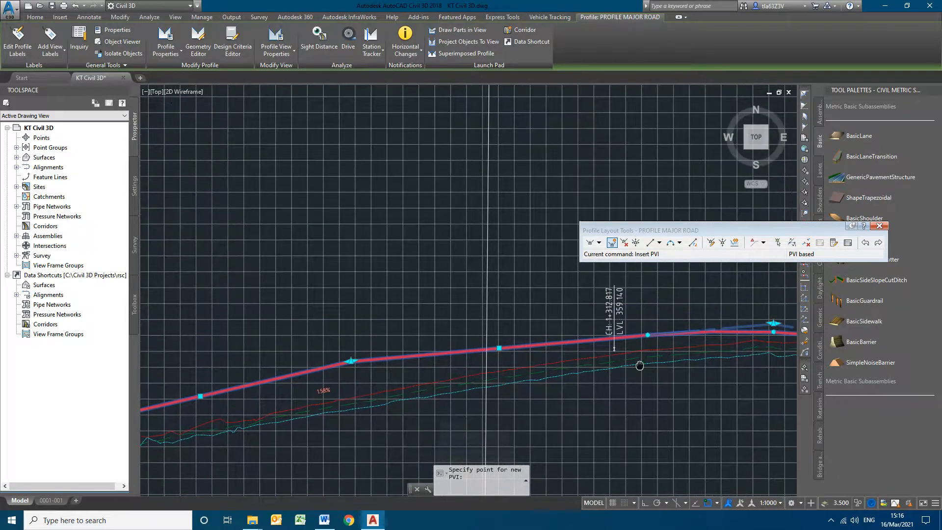
scroll(554, 348, "down", 2)
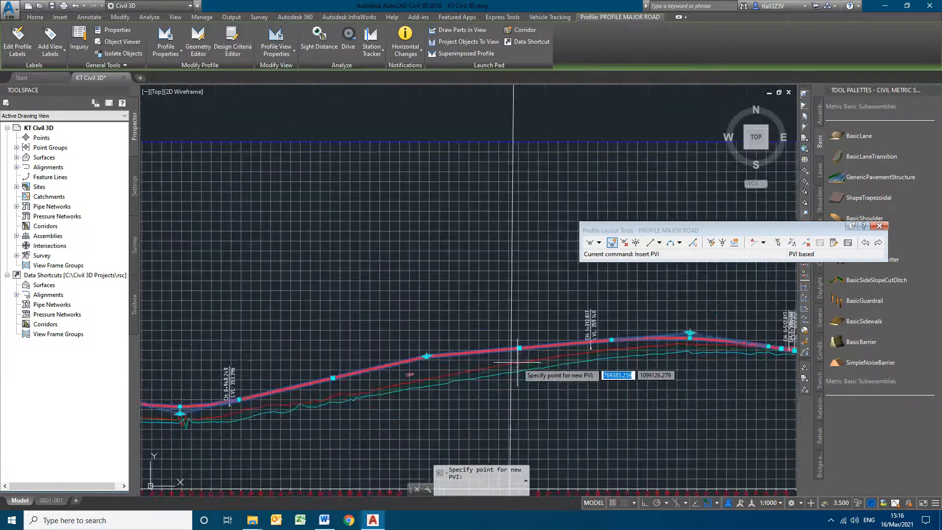
middle_click_drag(518, 362, 558, 294)
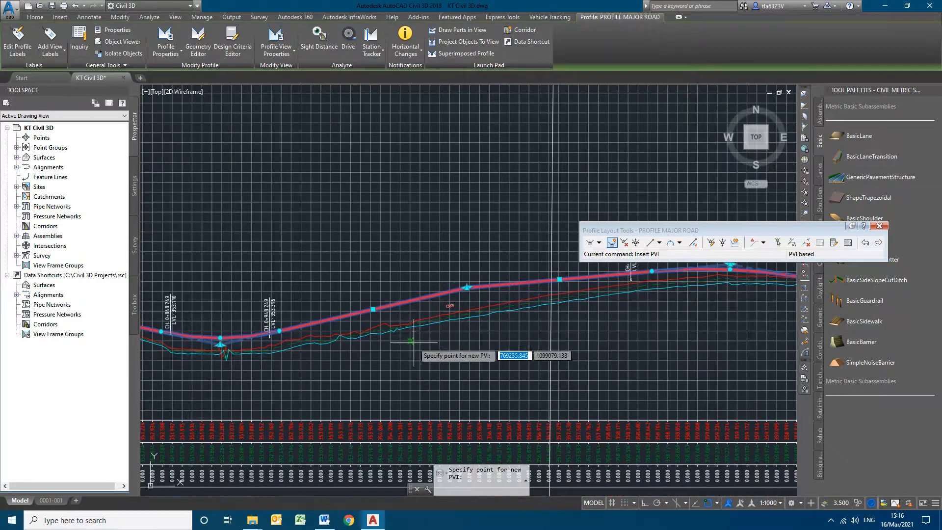
left_click(466, 288)
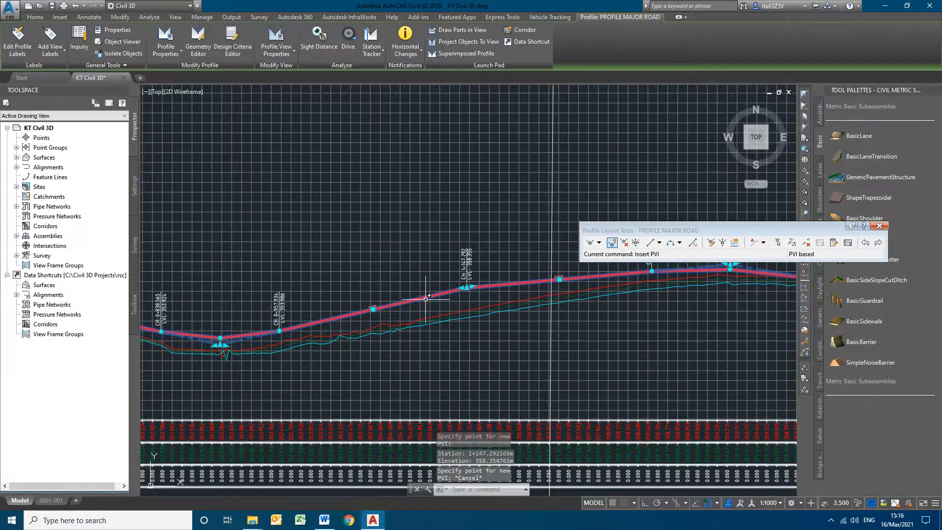
key("Escape")
left_click(466, 288)
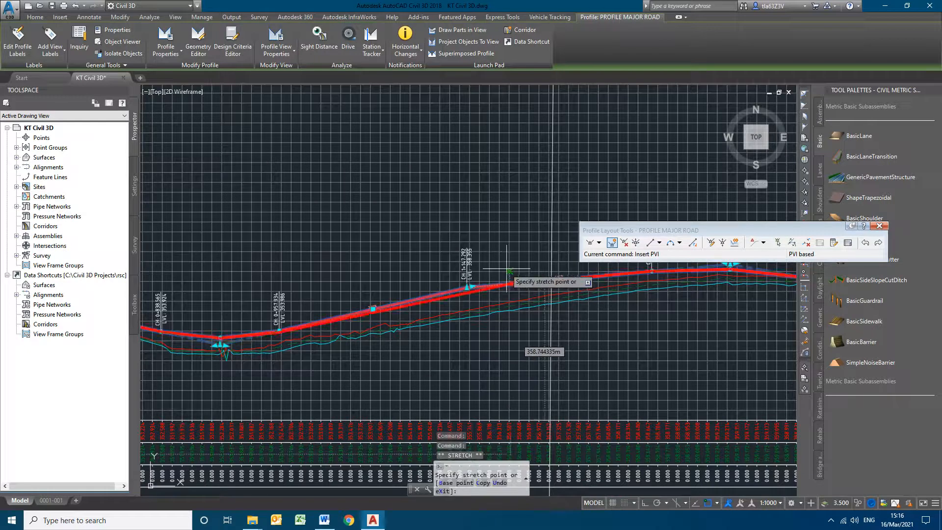
left_click(433, 264)
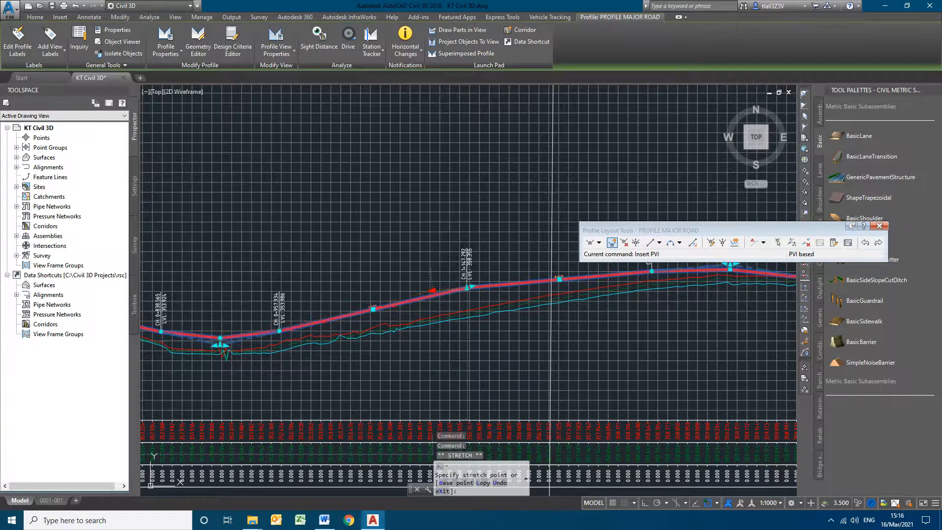
key("Escape")
Check the final crest's vertical curve length and the PVI grades in the profile entity table.
middle_click_drag(562, 332, 498, 364)
scroll(554, 314, "up", 6)
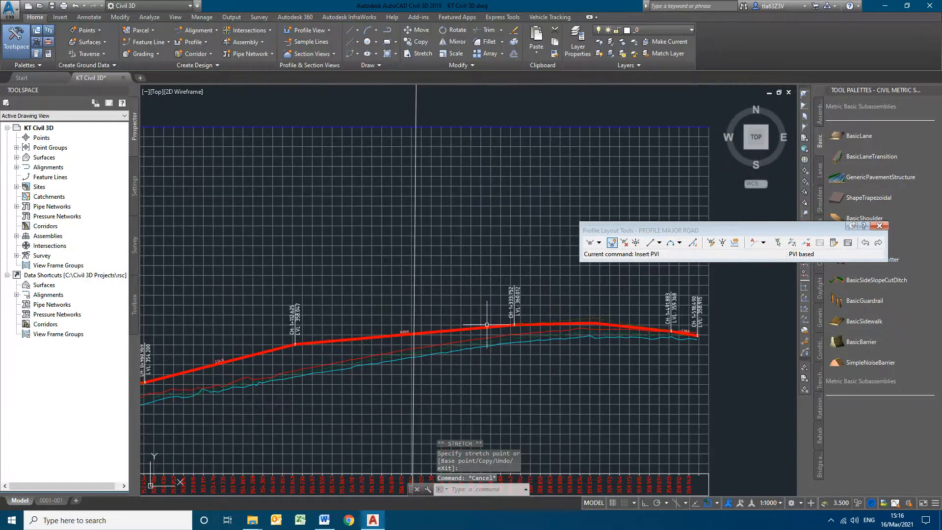
left_click(554, 322)
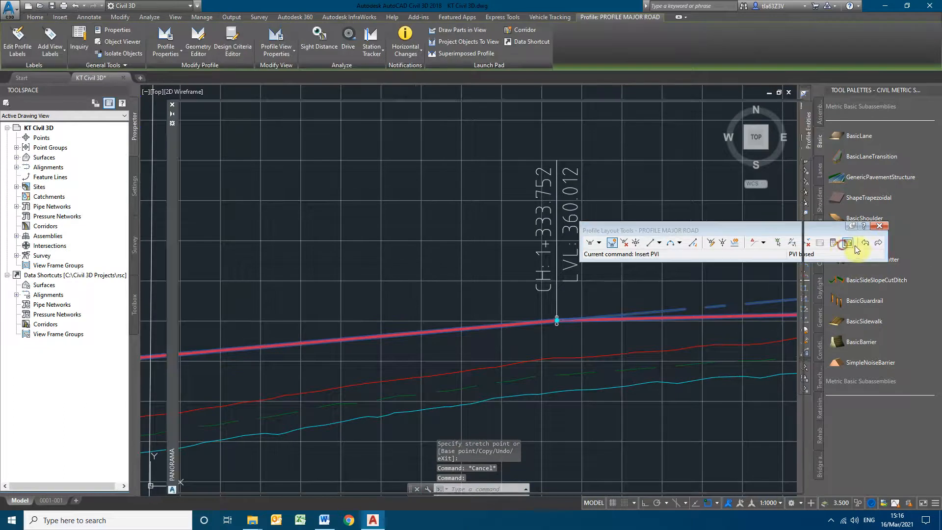
left_click(846, 243)
double_click(585, 173)
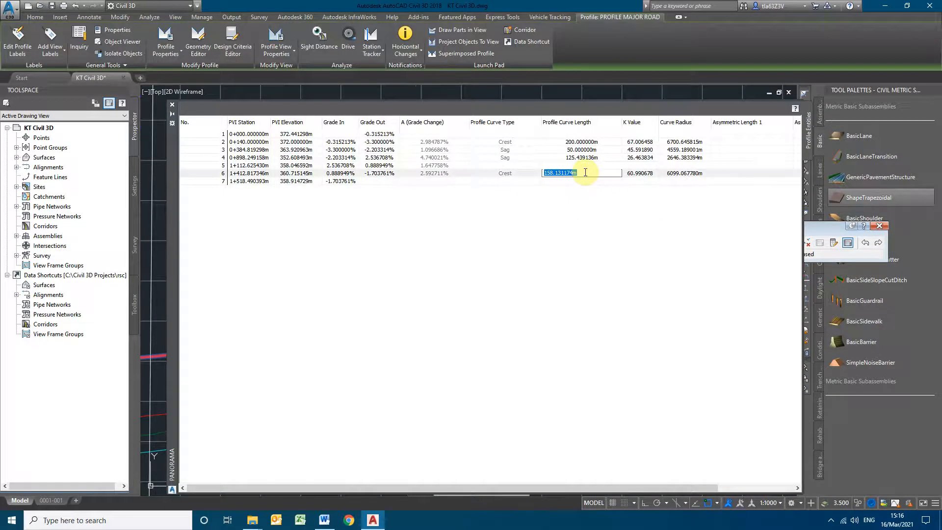
key("Escape")
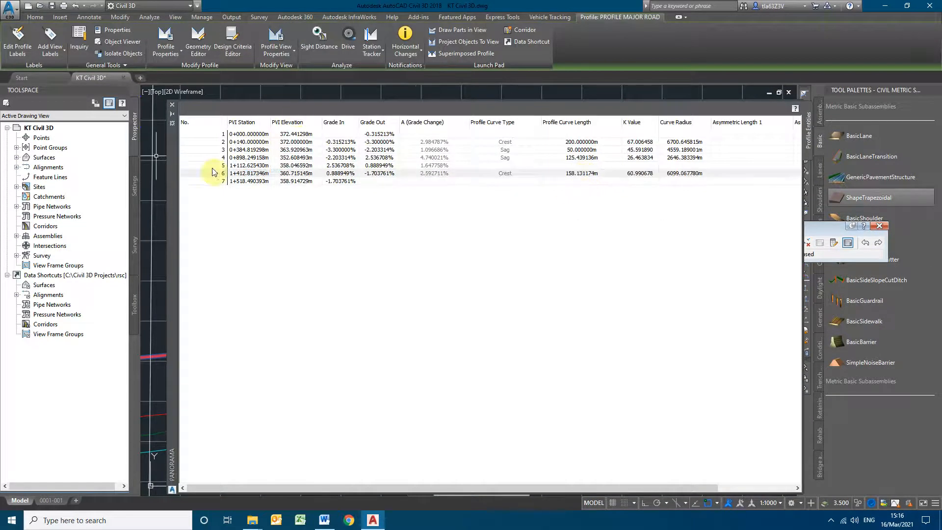
left_click(172, 106)
key("Escape")
Set the profile curve length of the final crest at PVI 6 to 160 m in the entity table.
scroll(611, 332, "down", 4)
middle_click_drag(560, 354, 587, 343)
left_click(848, 243)
left_click(588, 174)
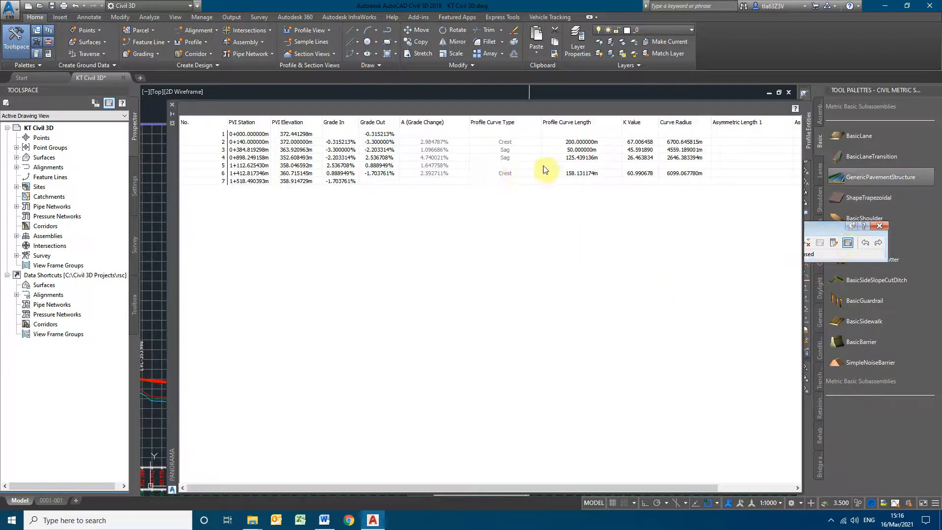
left_click(588, 174)
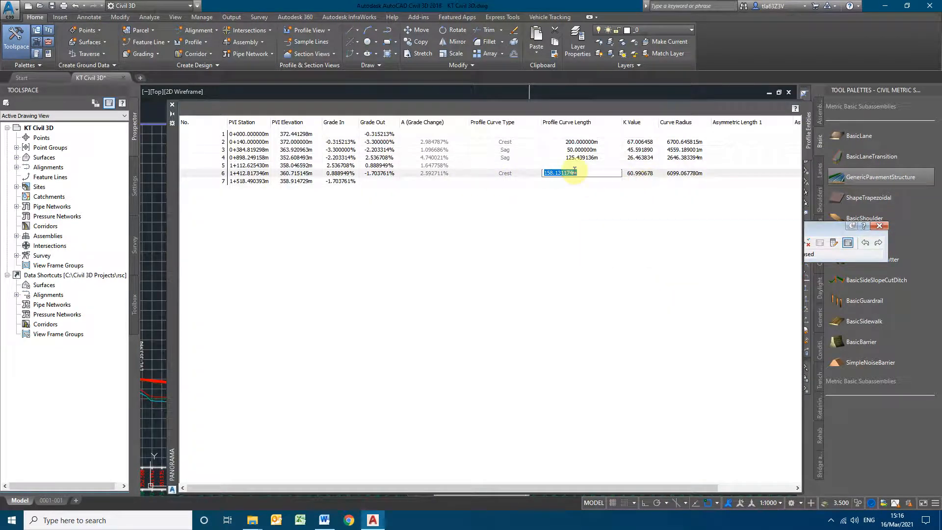
key("Return")
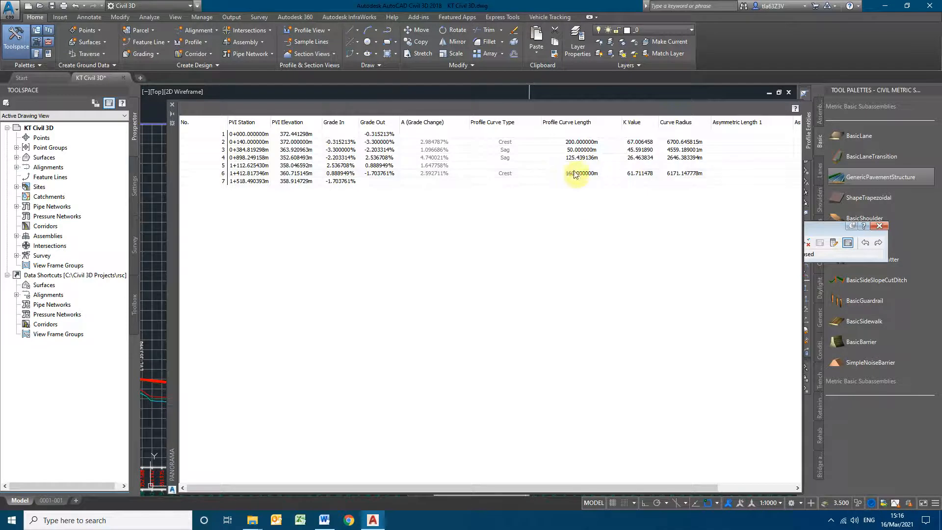
Set the profile curve length of the sag at PVI 4 to 125 m and close the entity table.
left_click(578, 156)
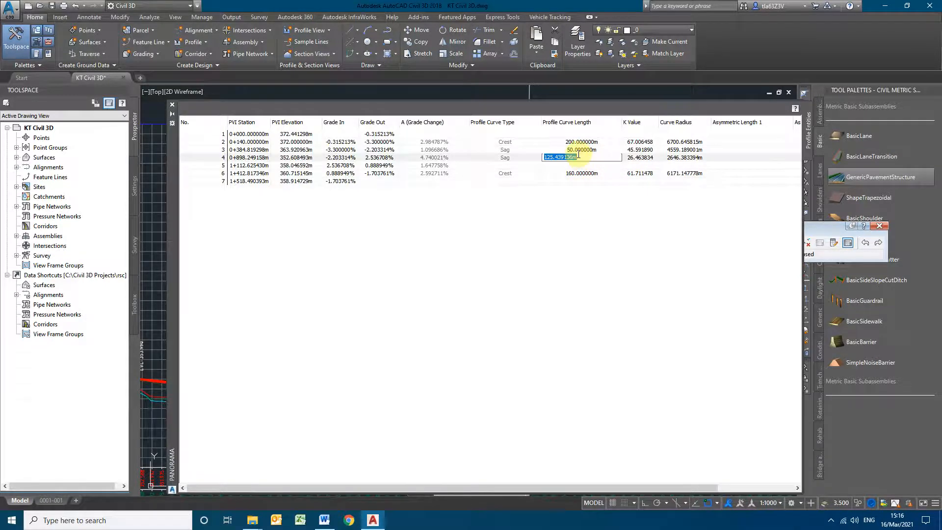
type("125")
key("Return")
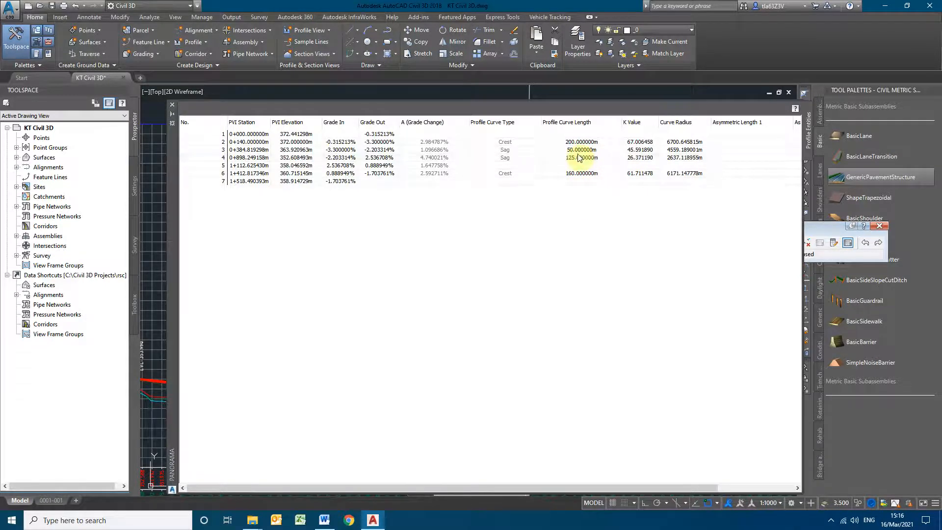
left_click(172, 105)
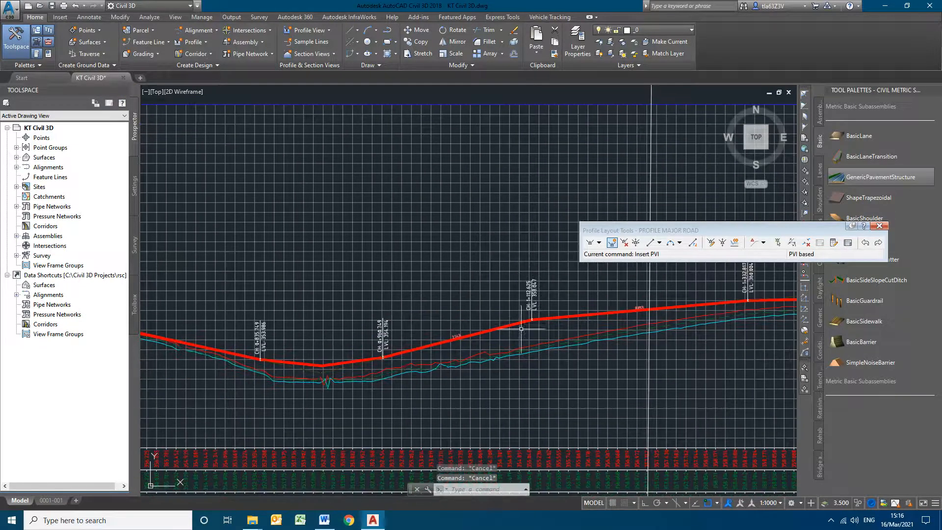
Move the sag PVI back and up along the profile to about chainage 0+840, near the sag curve's start point.
left_click(324, 369)
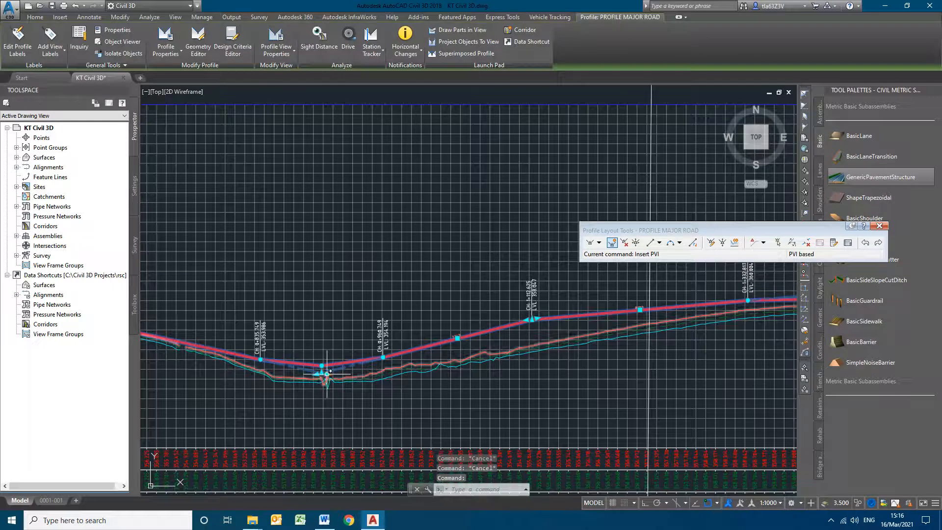
left_click(321, 372)
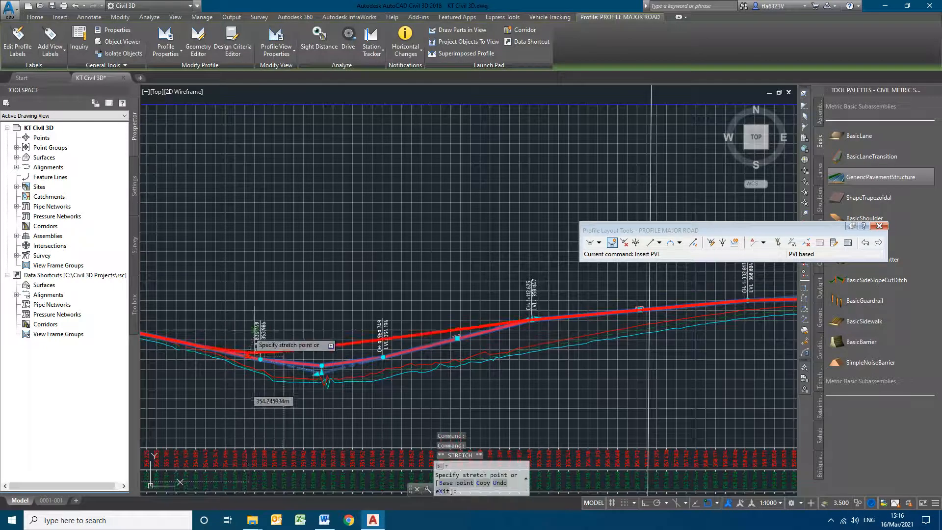
left_click(262, 355)
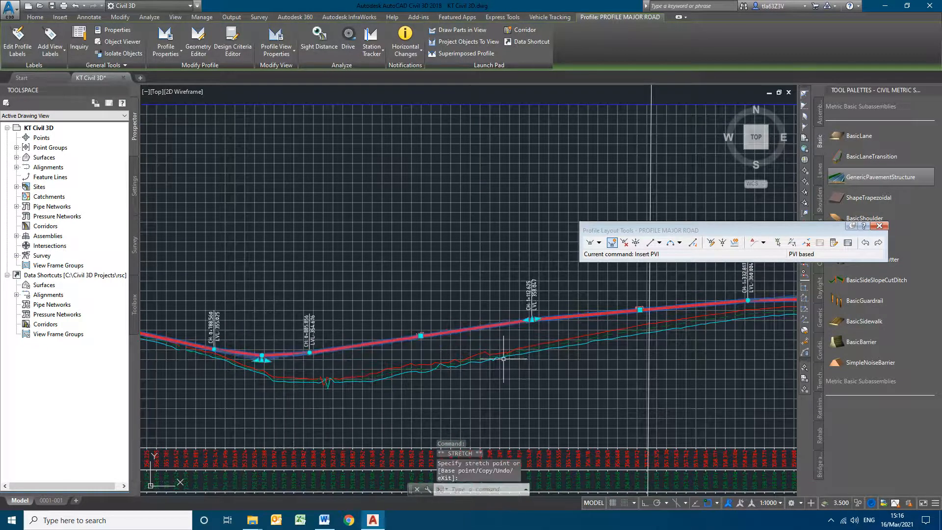
Add a free parabolic vertical curve about 93 m long at the PVI near chainage 1+113.
left_click(676, 244)
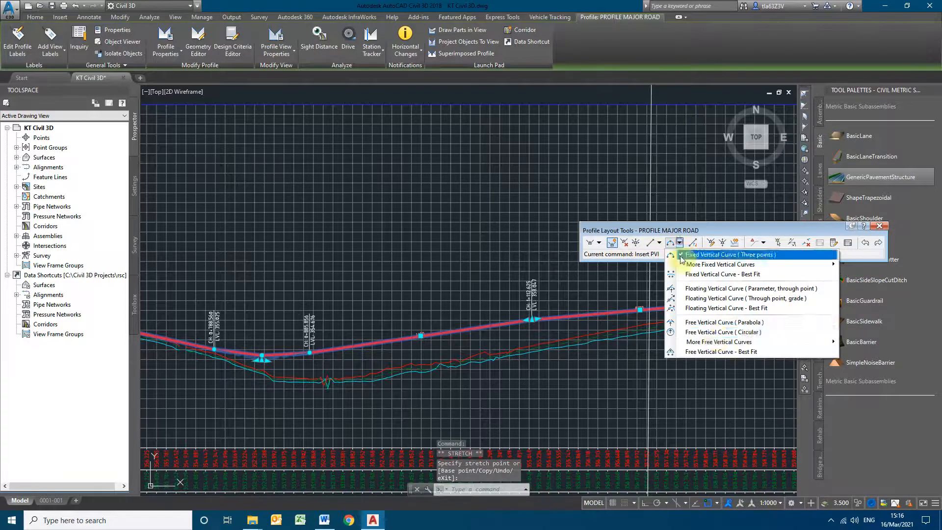
mouse_move(707, 342)
left_click(604, 342)
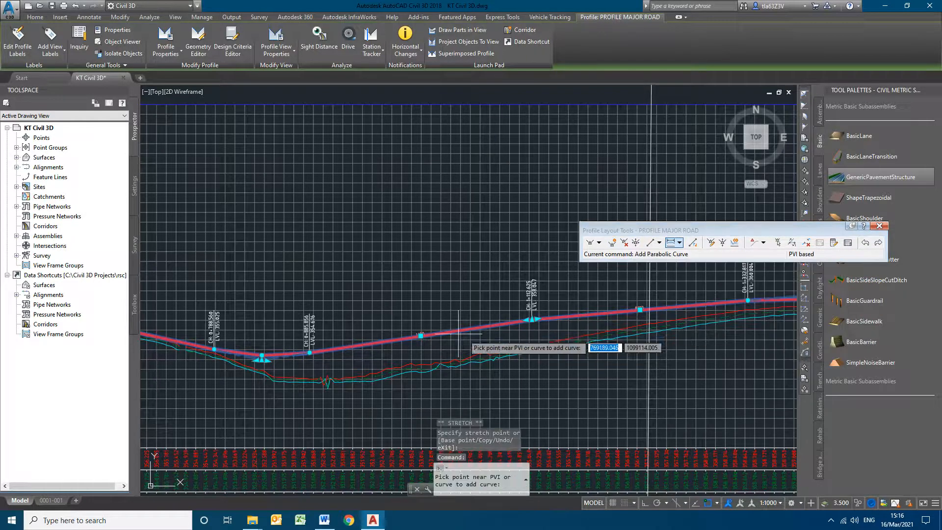
left_click(531, 320)
left_click(532, 319)
left_click(513, 397)
key("Return")
key("Escape")
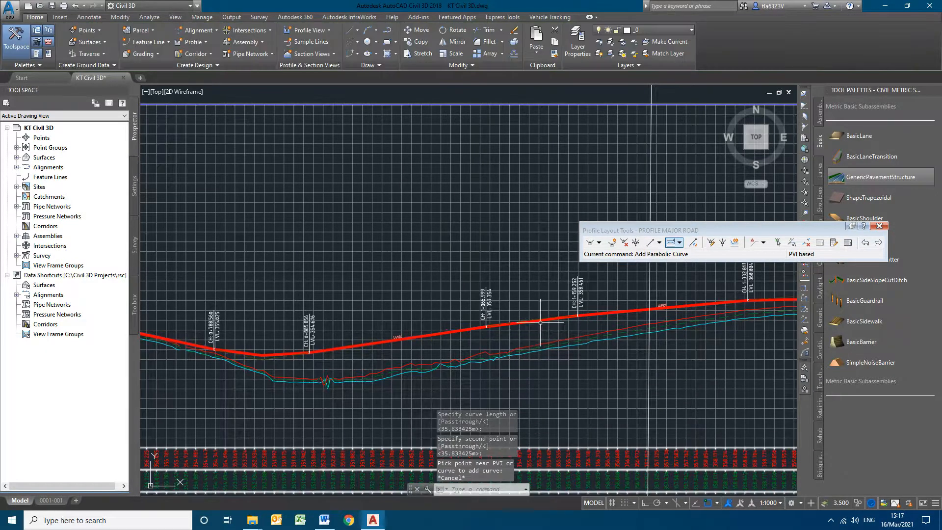
Check the PVI grades, curve lengths and K values in the profile entity table after inspecting the added crest curve.
scroll(542, 311, "up", 6)
left_click(556, 310)
scroll(480, 339, "down", 4)
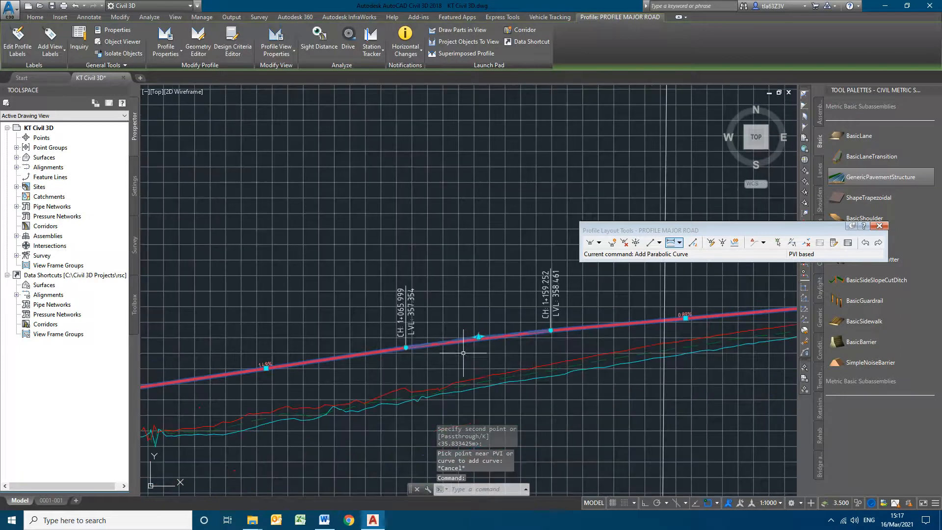
left_click(680, 242)
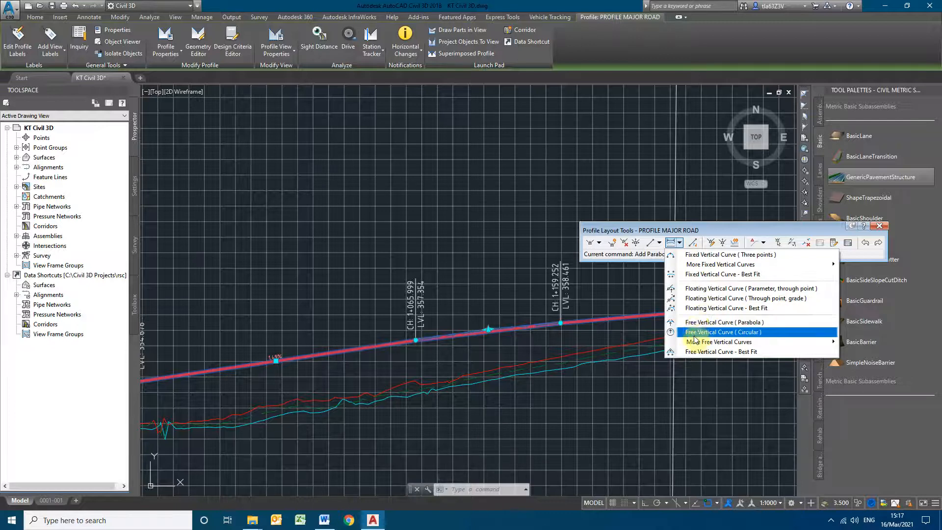
mouse_move(711, 344)
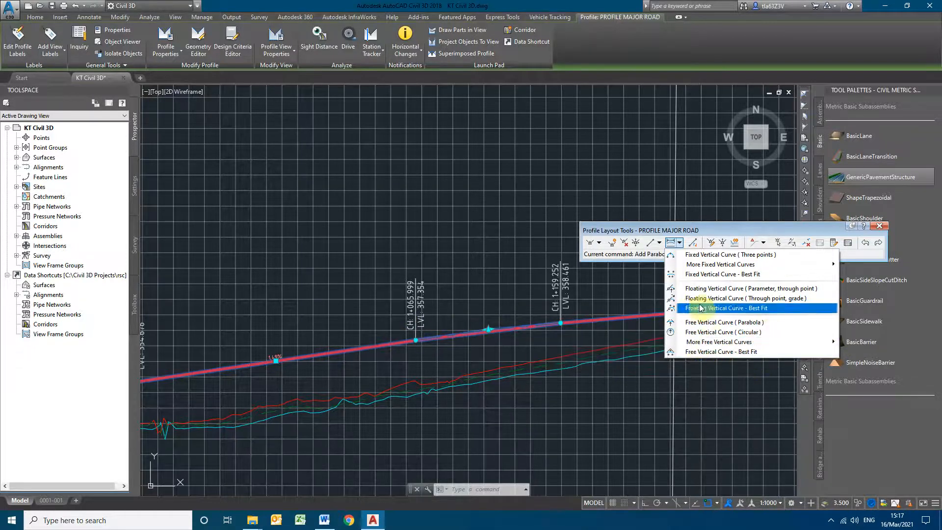
left_click(681, 244)
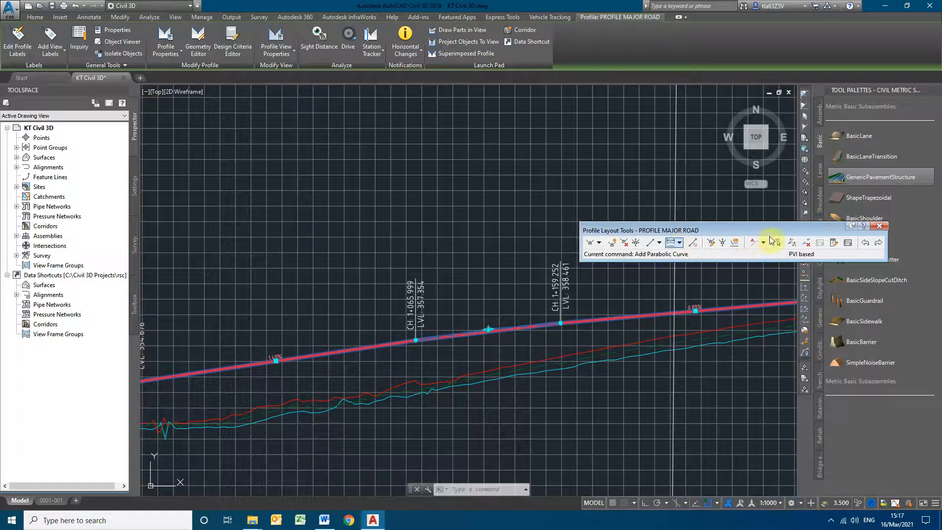
left_click(847, 246)
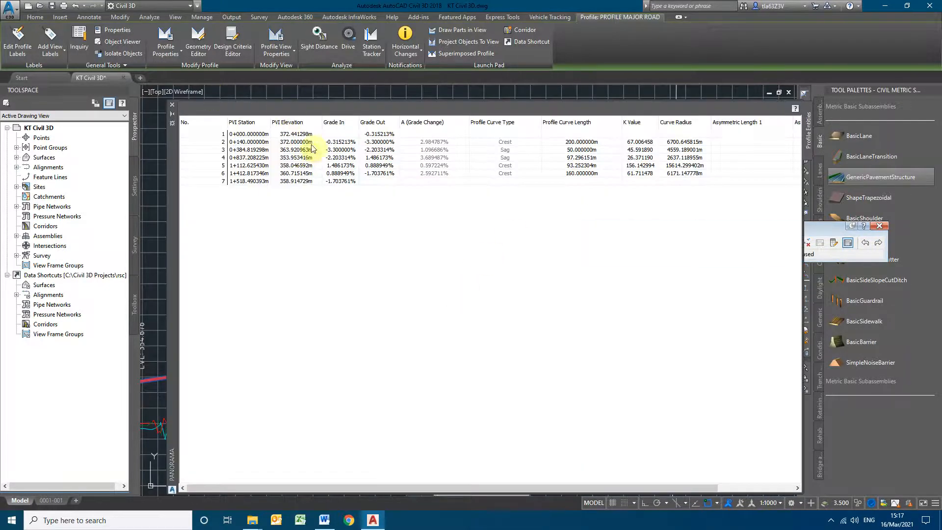
left_click(173, 107)
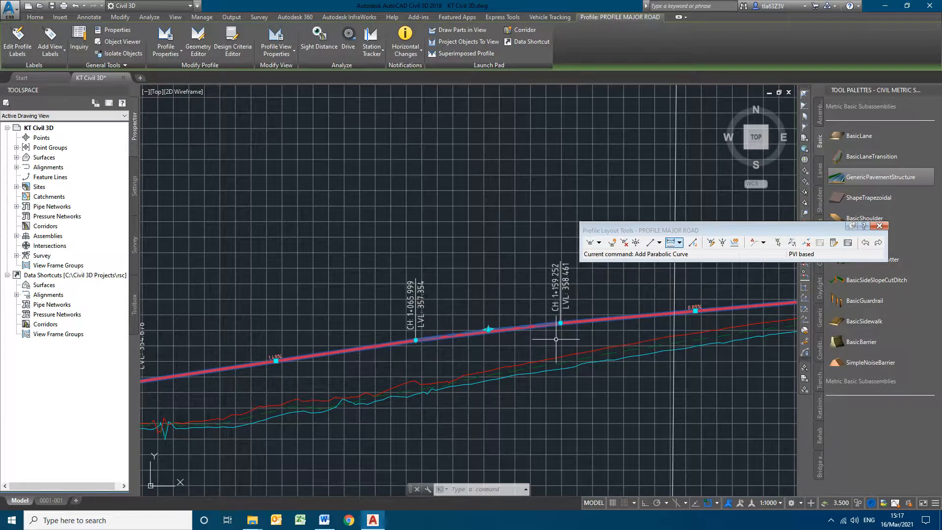
Move the crest PVI before the junction back along the profile to about chainage 1+029, level 357.30.
scroll(560, 315, "down", 3)
scroll(622, 331, "up", 4)
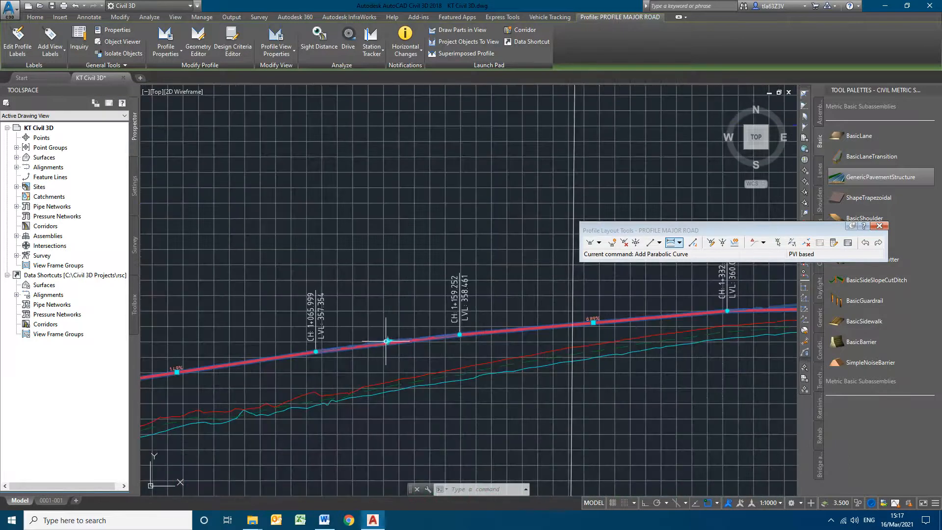
left_click(387, 341)
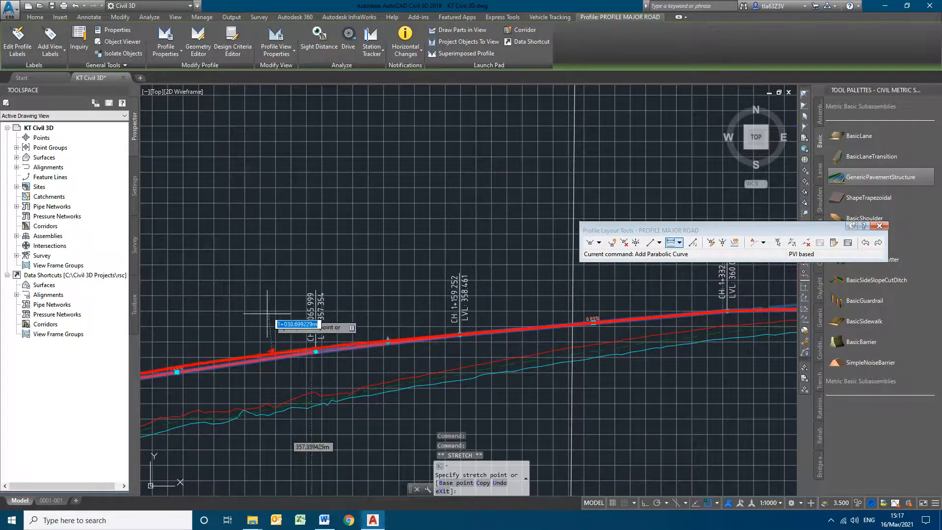
left_click(258, 352)
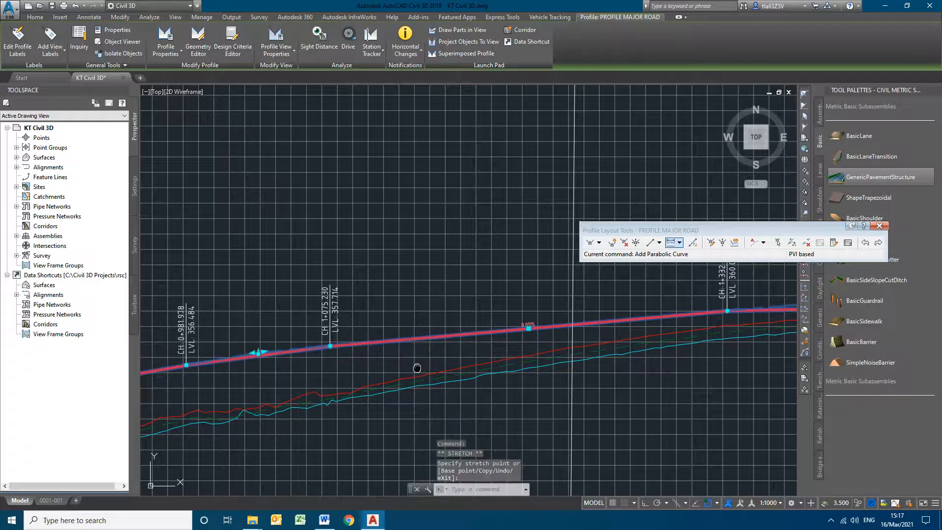
middle_click_drag(417, 368, 487, 366)
key("Escape")
Examine the moved crest curve and the profile grade through the minor road junction.
mouse_move(702, 358)
middle_mouse_down()
mouse_move(524, 399)
mouse_move(703, 358)
middle_mouse_up()
scroll(325, 349, "up", 4)
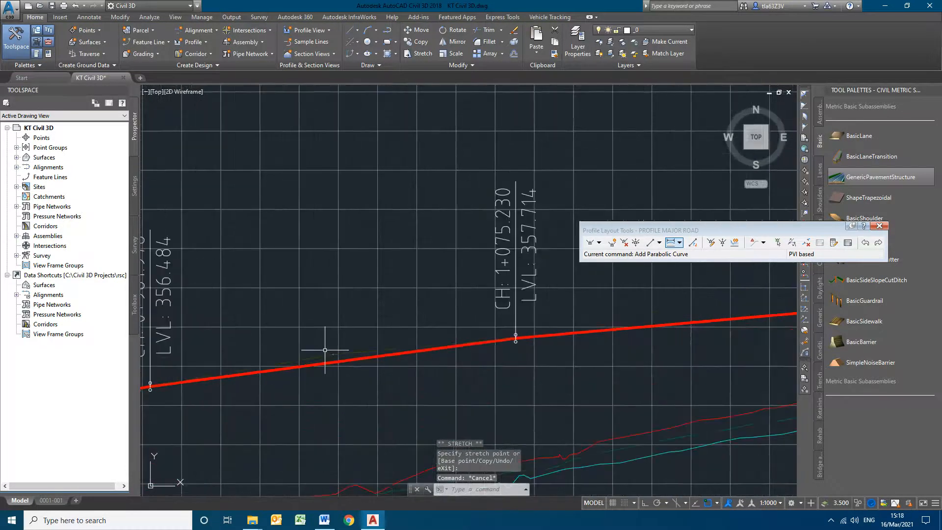
scroll(368, 376, "down", 4)
middle_click_drag(272, 395, 397, 377)
scroll(466, 354, "up", 6)
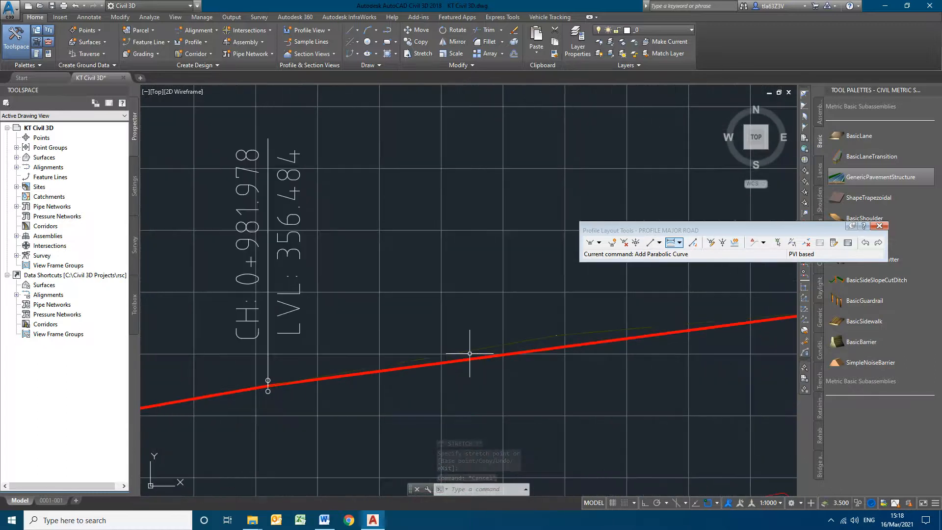
scroll(470, 353, "down", 6)
scroll(568, 383, "up", 5)
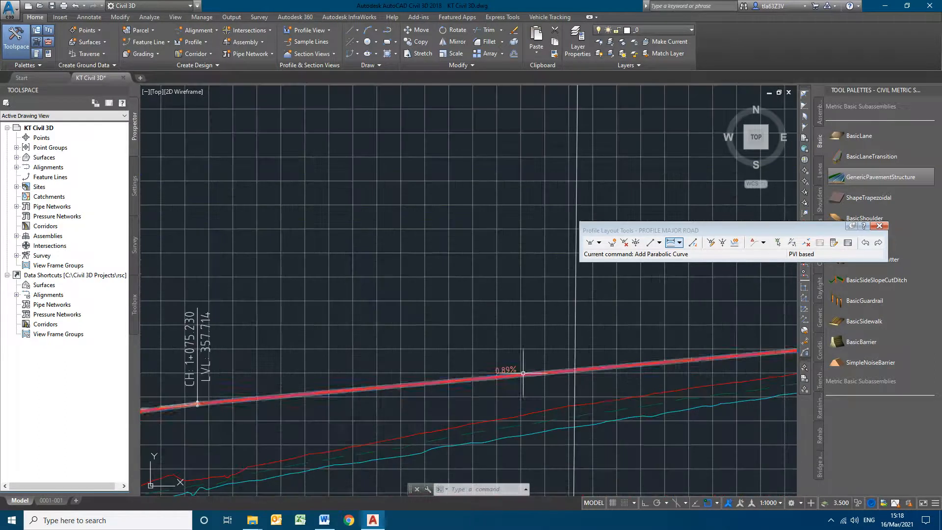
middle_click_drag(607, 381, 574, 395)
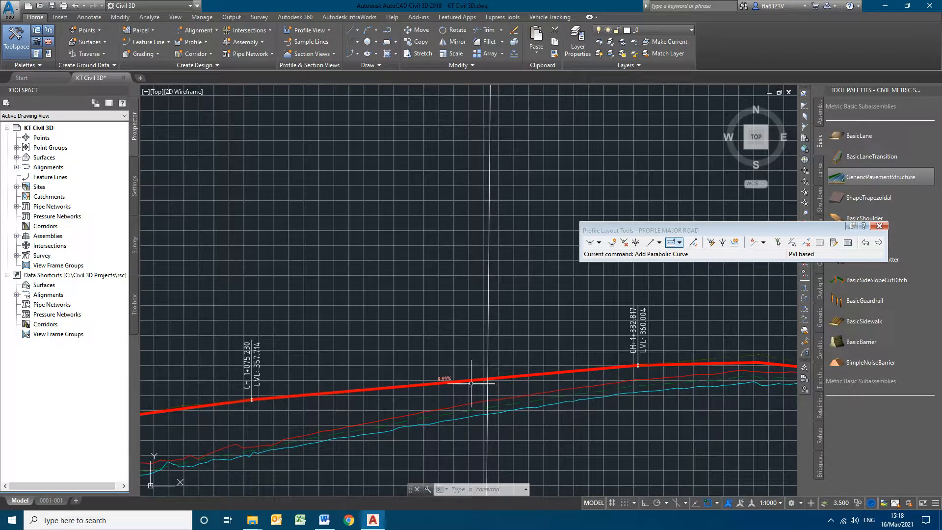
scroll(561, 375, "down", 3)
scroll(561, 375, "down", 2)
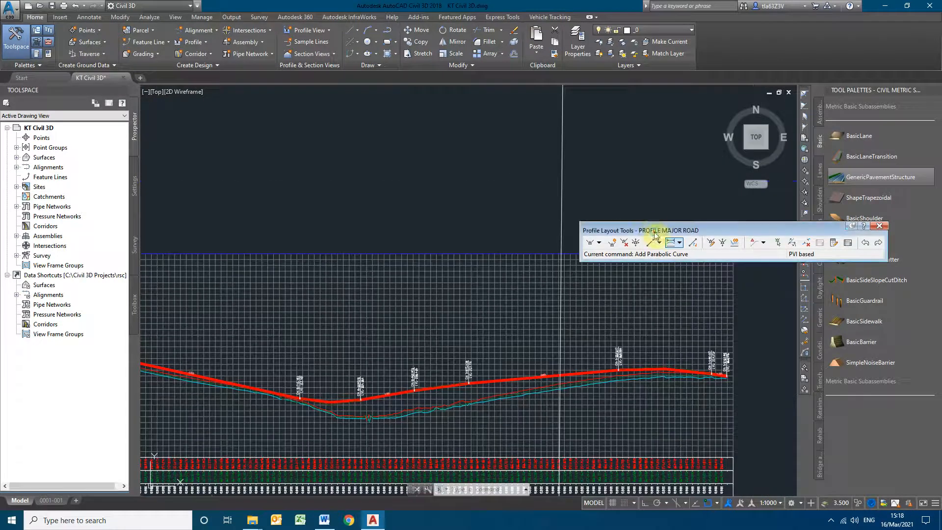
Set the profile curve length of the sag at PVI 4 to 100 m in the entity table, keeping PVI 3 at 50 m.
left_click(847, 243)
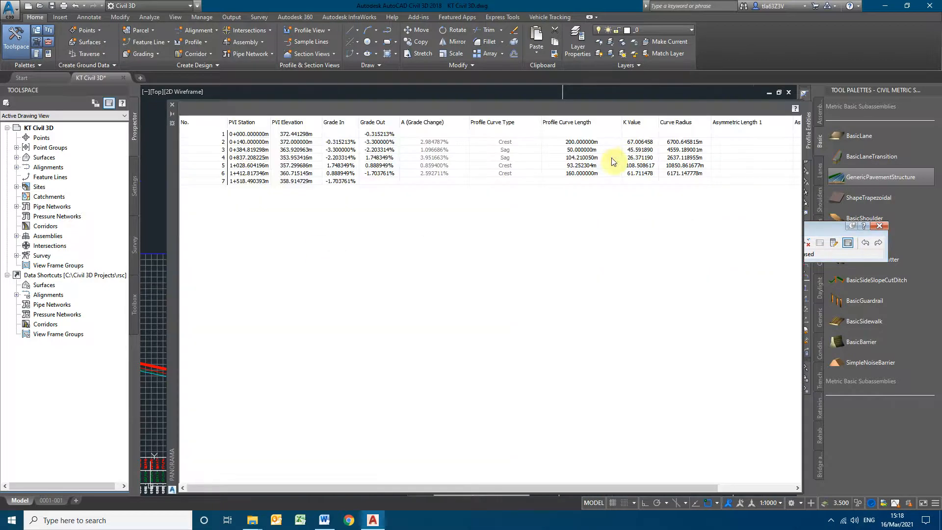
left_click(599, 166)
double_click(584, 157)
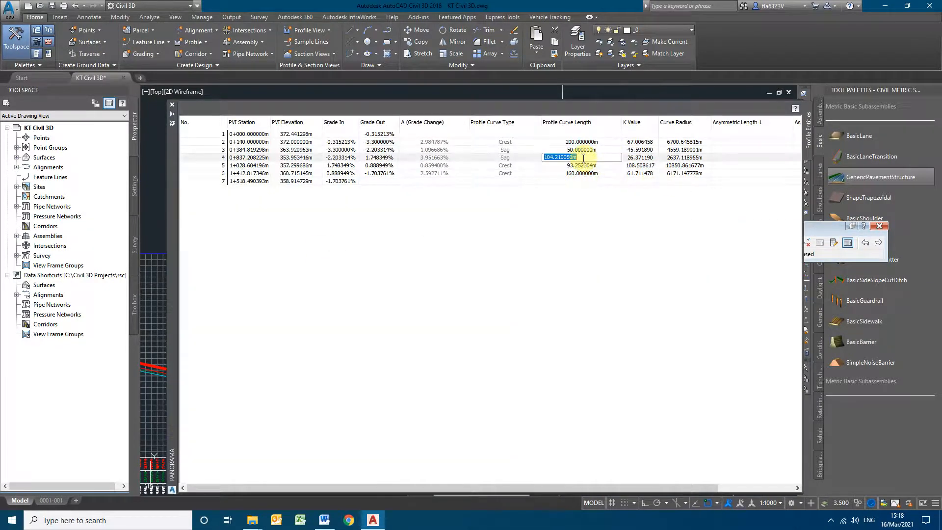
key("Return")
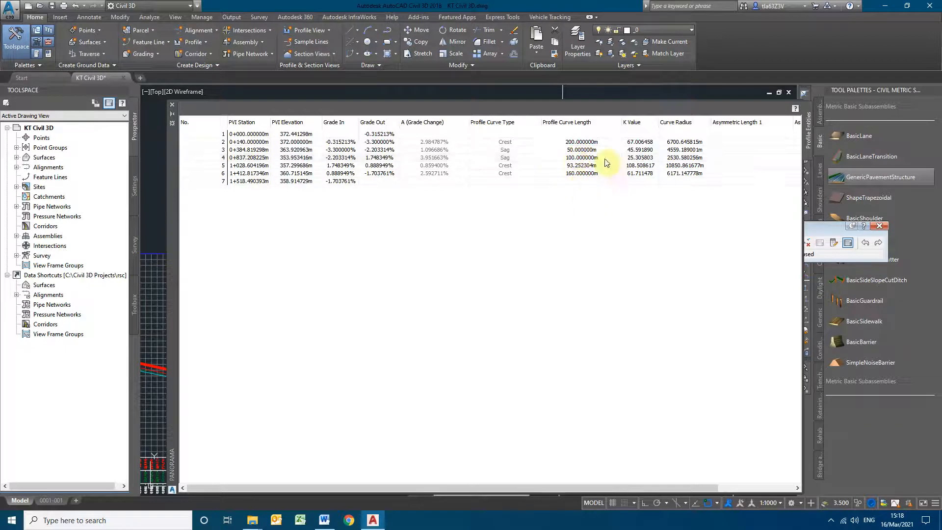
double_click(587, 150)
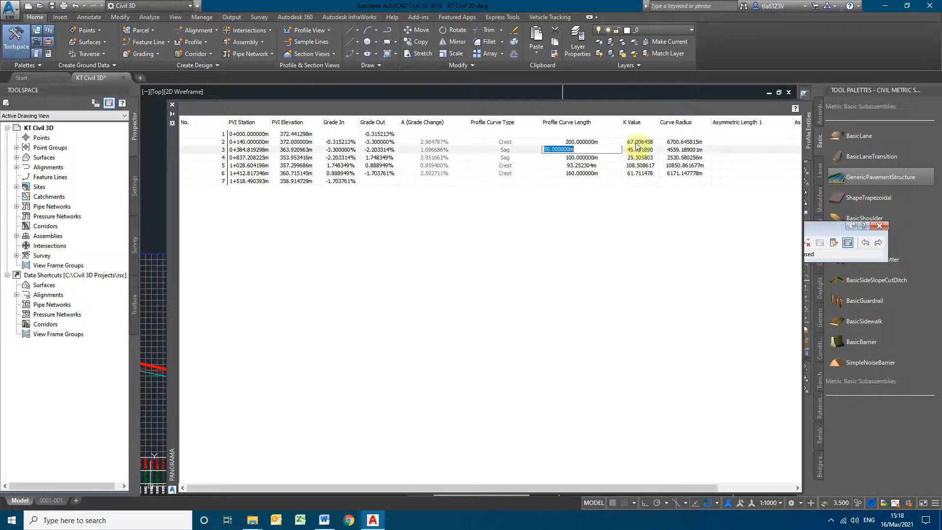
key("Return")
Set the profile curve length of the crest at PVI 5 to 90 m.
double_click(581, 166)
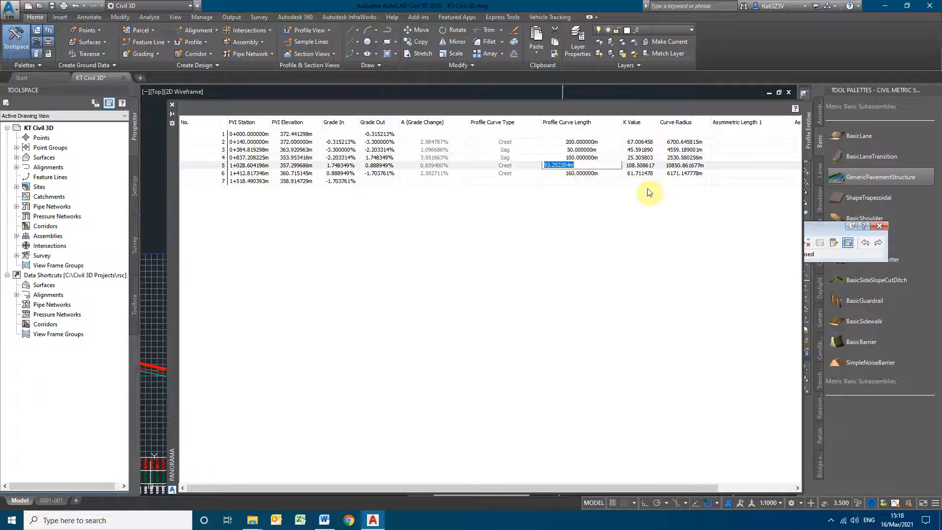
type("90")
key("Return")
Try a 150 m profile curve length for the final crest at PVI 6 and restore it to 160 m.
double_click(591, 174)
type("150")
key("Return")
double_click(583, 174)
type("160")
key("Return")
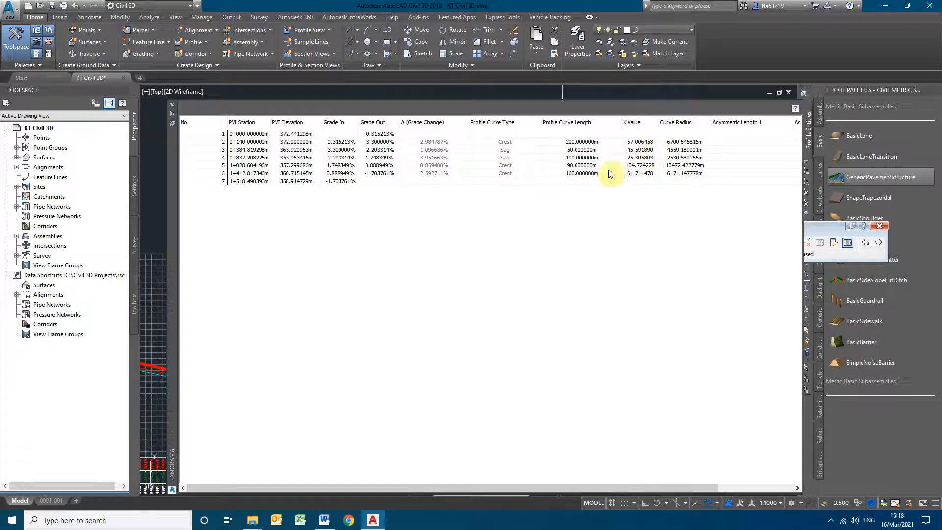
Close the profile entity table, and close the Profile Layout Tools after reviewing the profile through the junction.
left_click(172, 104)
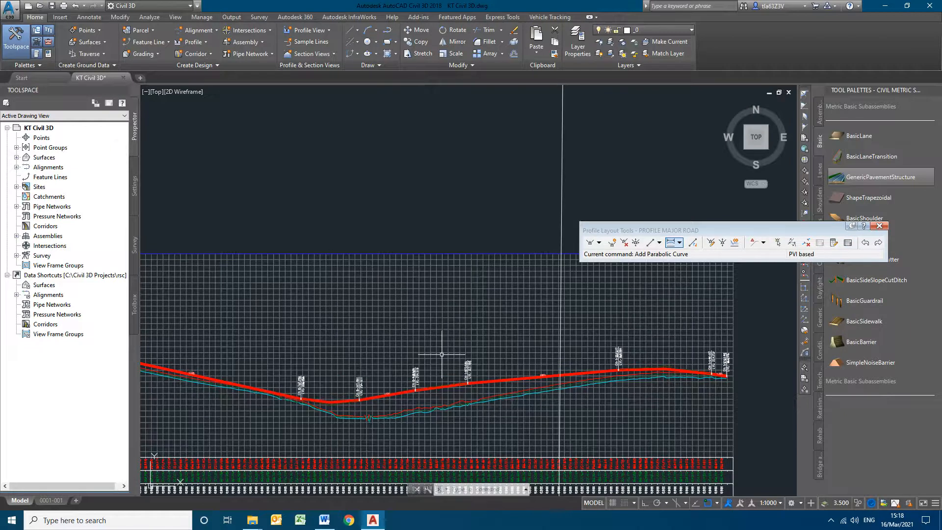
scroll(524, 369, "down", 3)
scroll(524, 369, "up", 5)
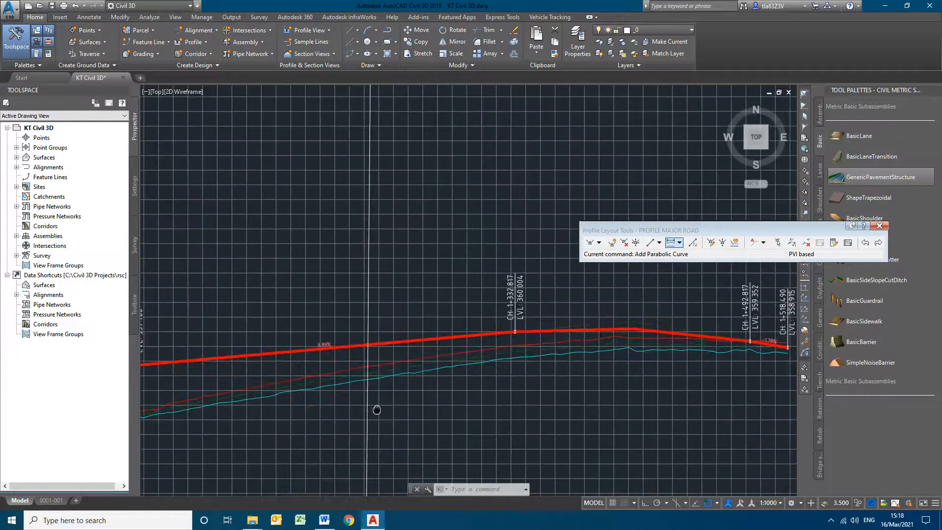
scroll(444, 353, "up", 1)
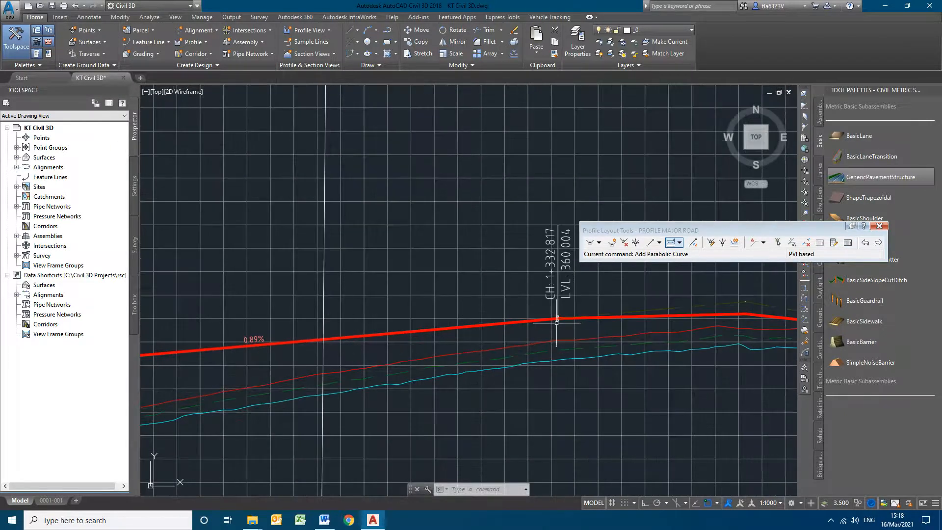
scroll(551, 324, "down", 3)
scroll(516, 327, "up", 1)
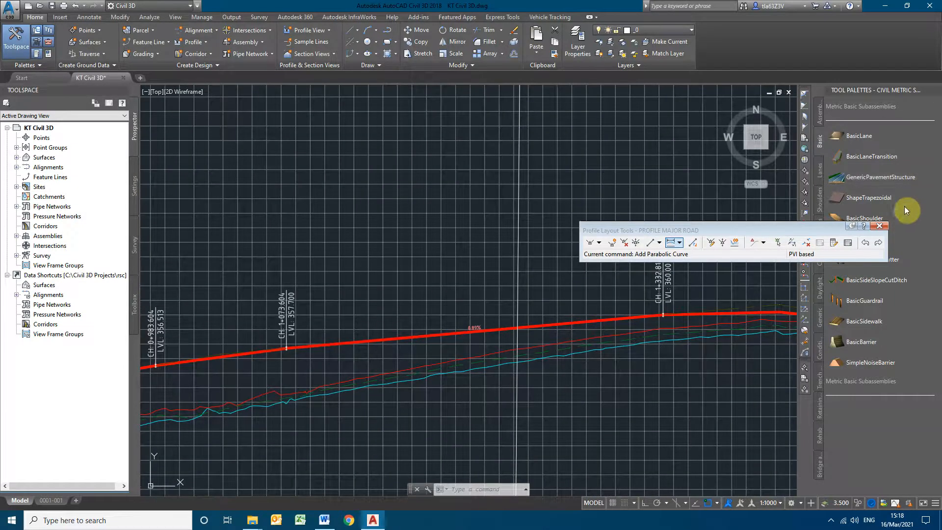
left_click(880, 226)
Delete the vertical construction line that crosses the profile view at the junction chainage.
scroll(488, 294, "down", 5)
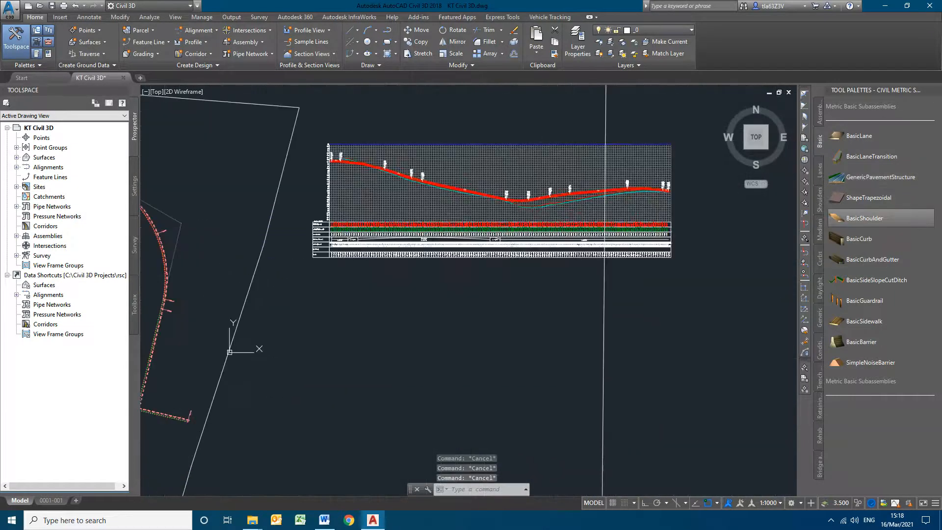
scroll(606, 287, "down", 5)
left_click(608, 300)
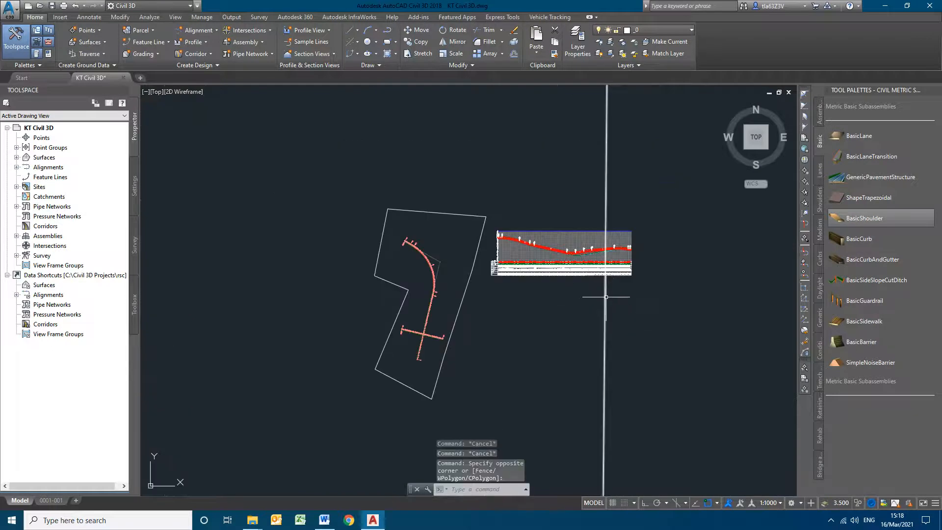
left_click(602, 343)
key("Delete")
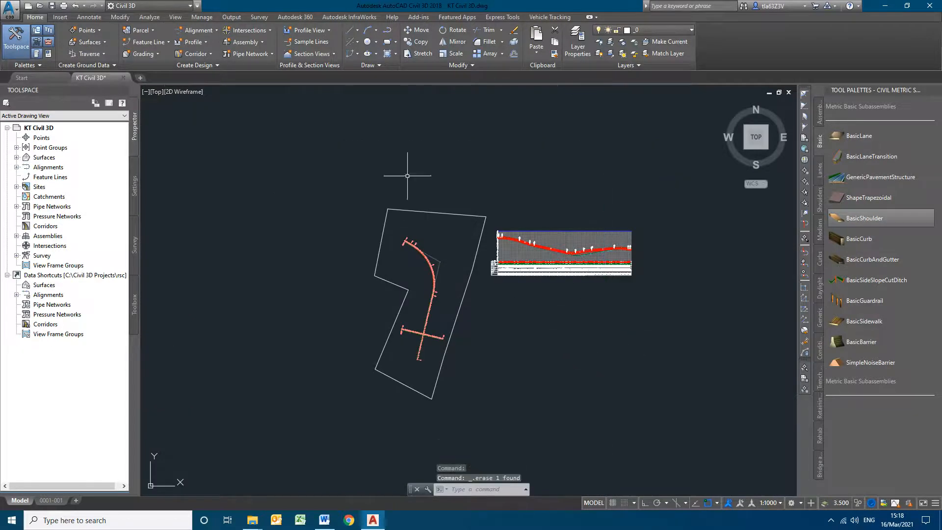
Open an alignment station, offset and profile elevation inquiry for the major road alignment at the junction, using the PROFILE MAJOR ROAD profile.
scroll(421, 329, "up", 10)
scroll(347, 337, "down", 5)
scroll(442, 336, "up", 8)
scroll(495, 349, "up", 4)
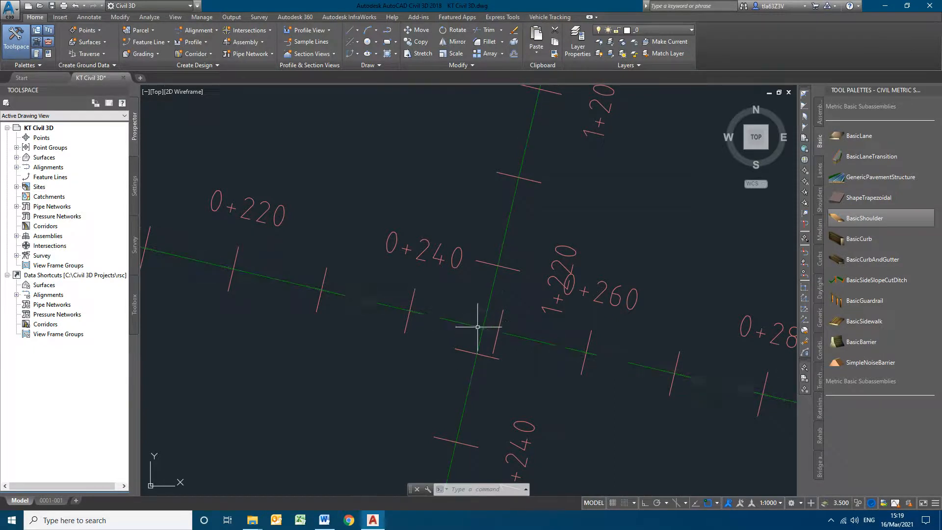
left_click(480, 324)
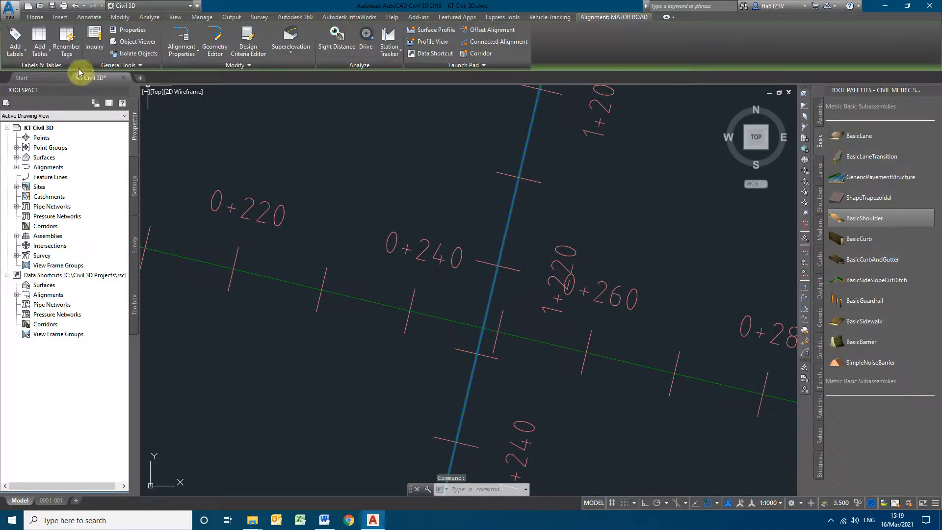
left_click(94, 42)
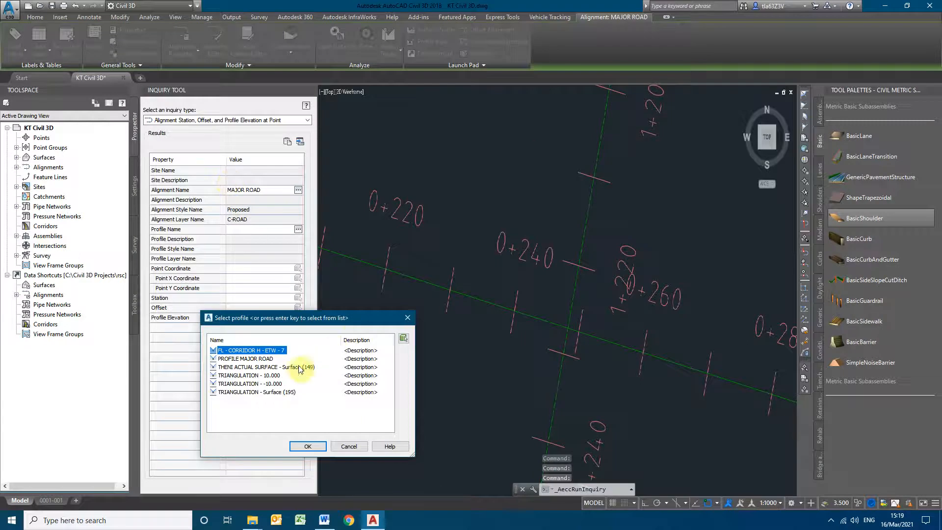
left_click(254, 359)
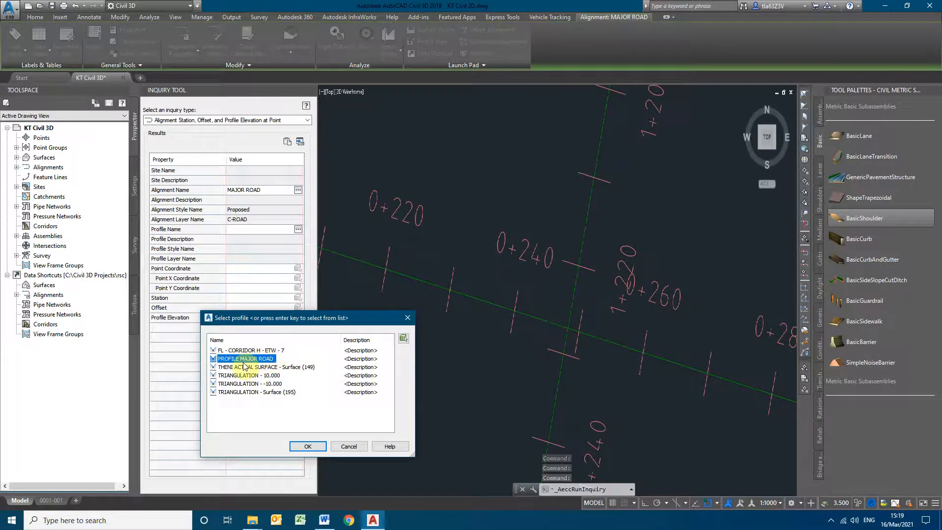
left_click(308, 447)
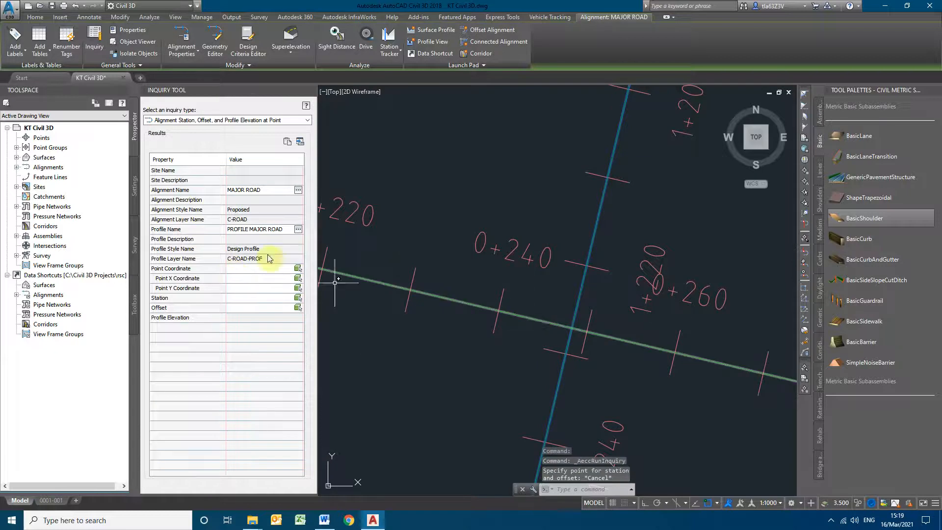
Restart the station, offset and profile elevation inquiry with PROFILE MAJOR ROAD and query the point where the two alignments cross.
left_click(252, 119)
left_click(260, 165)
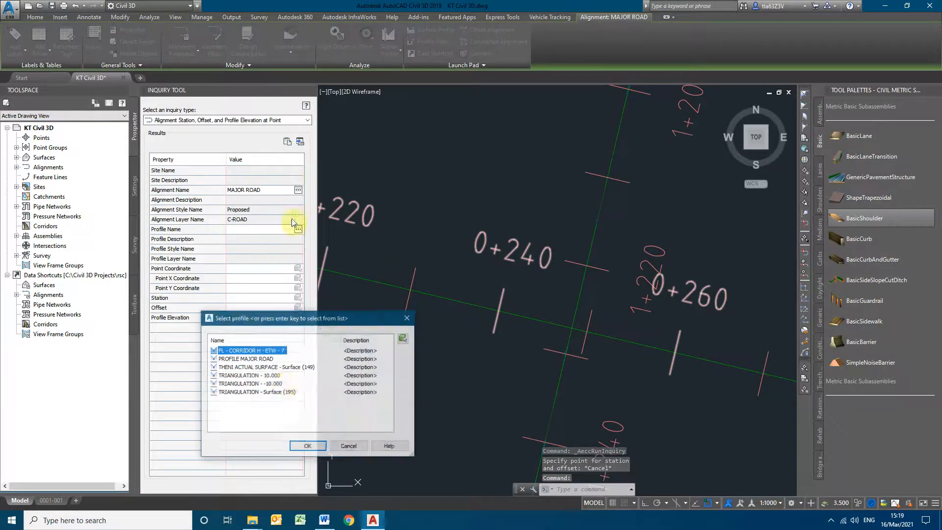
left_click(251, 359)
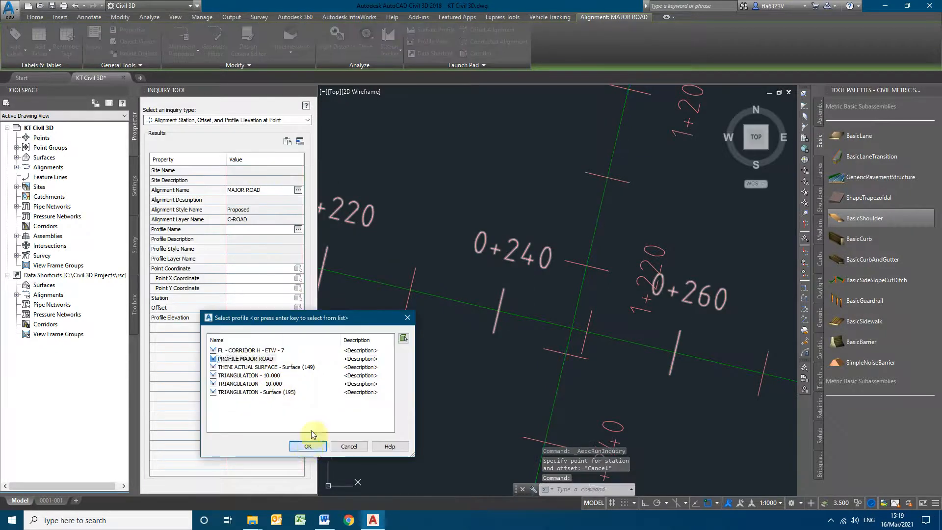
left_click(308, 447)
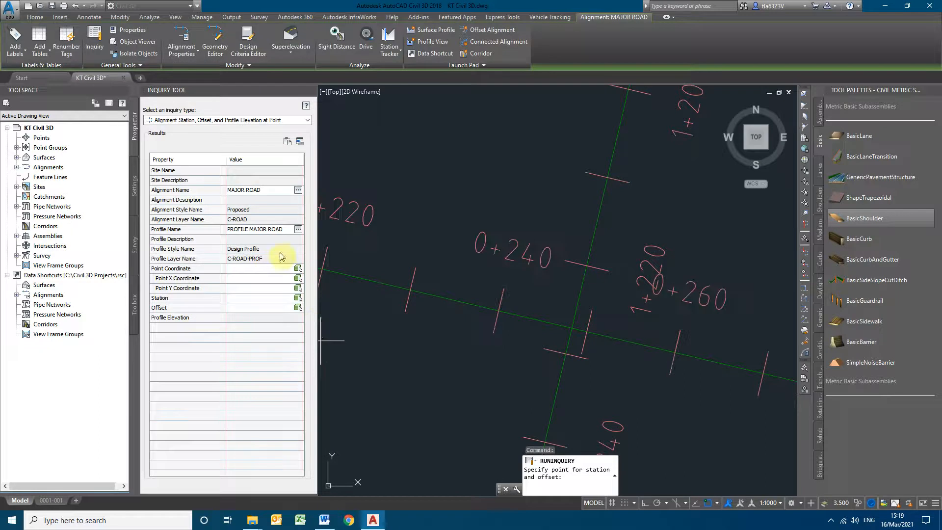
left_click(572, 328)
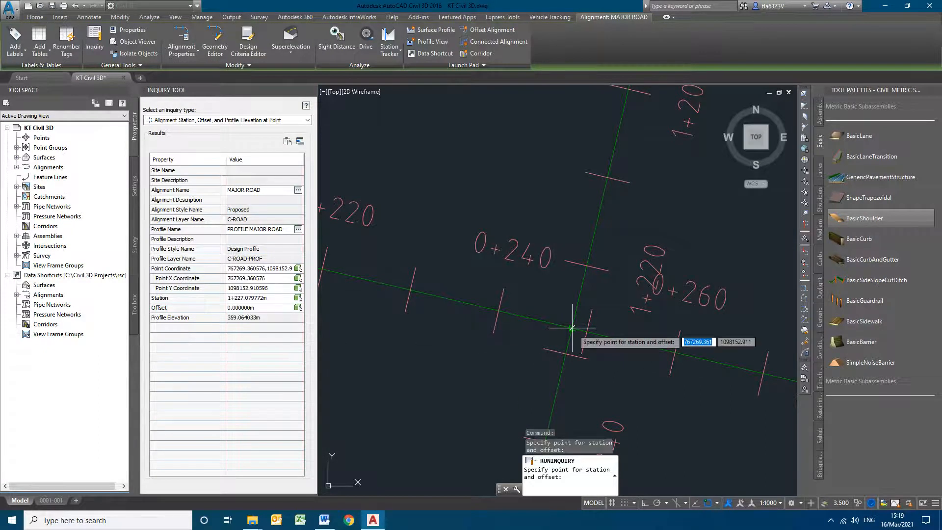
Copy the queried station value into cell A1 of the blank Excel workbook and widen column A.
left_click(253, 298)
key("ctrl+c")
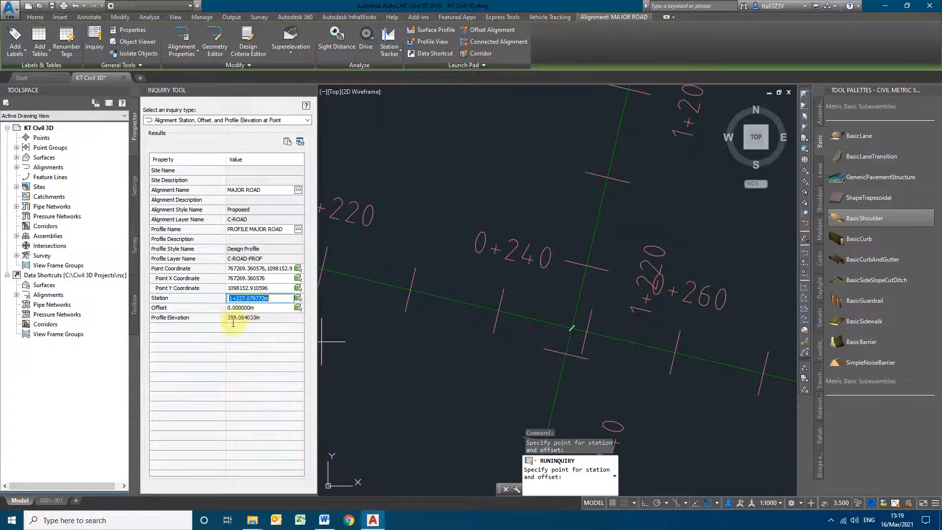
left_click(300, 521)
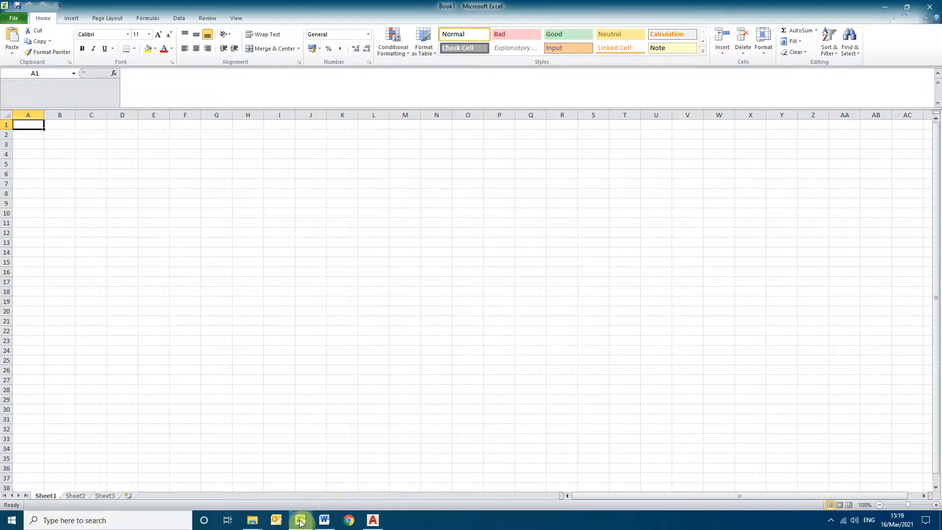
key("ctrl+v")
left_click(147, 213)
left_click(27, 133)
left_click_drag(44, 114, 113, 114)
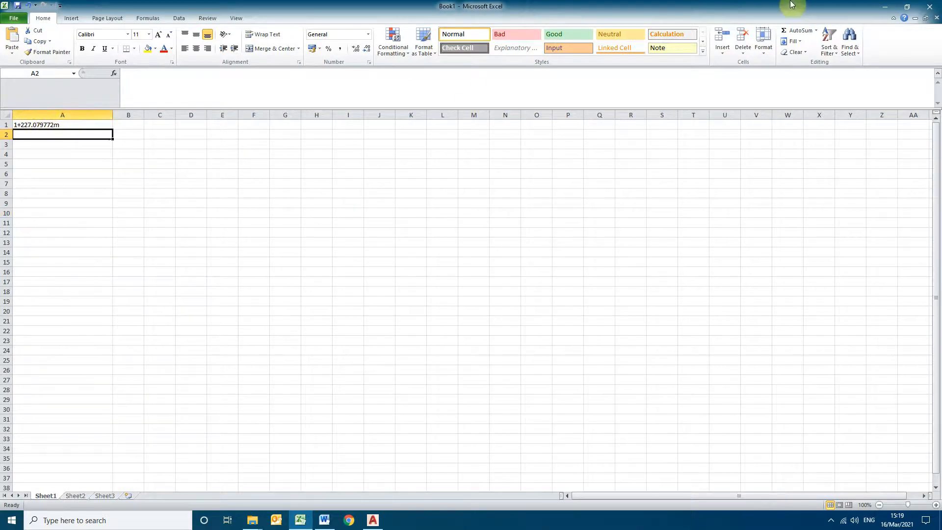
Switch back to Civil 3D, copy the inquiry's profile elevation, and paste it into cell A2 of the Excel workbook.
left_click(885, 6)
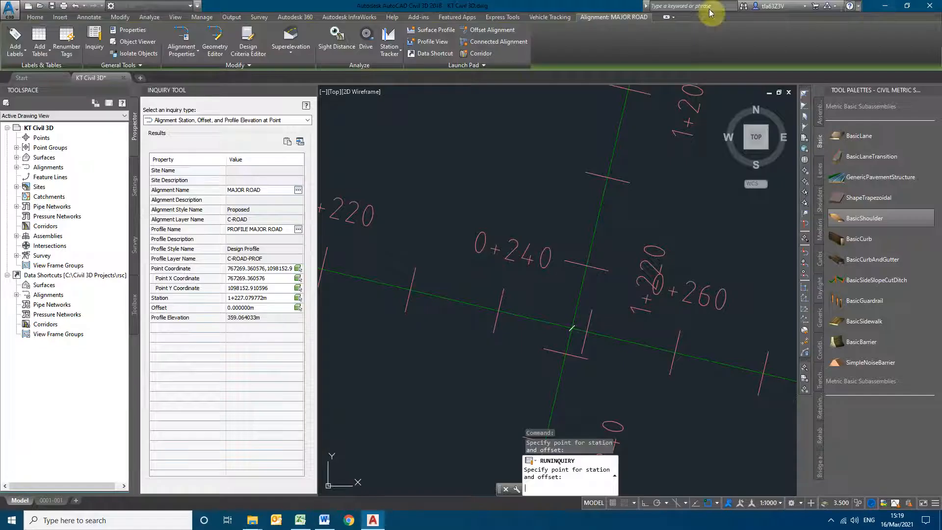
right_click(242, 320)
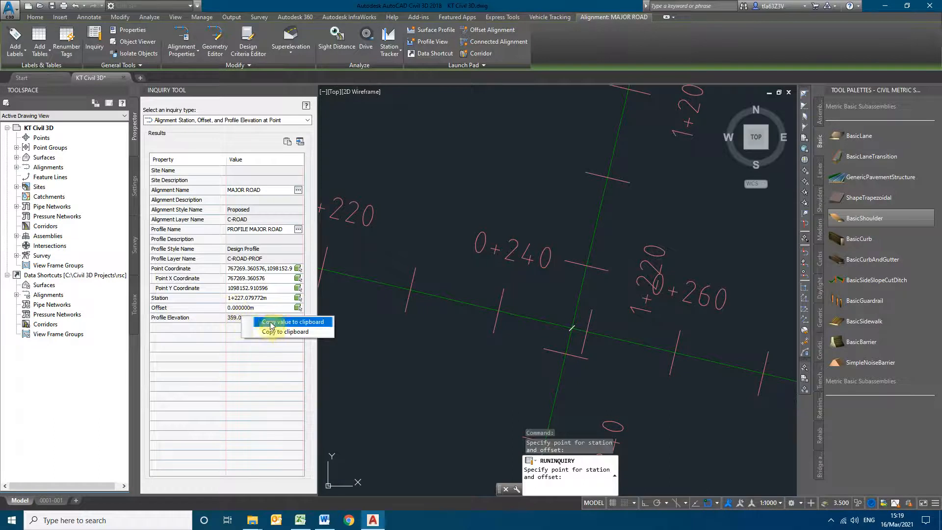
left_click(269, 332)
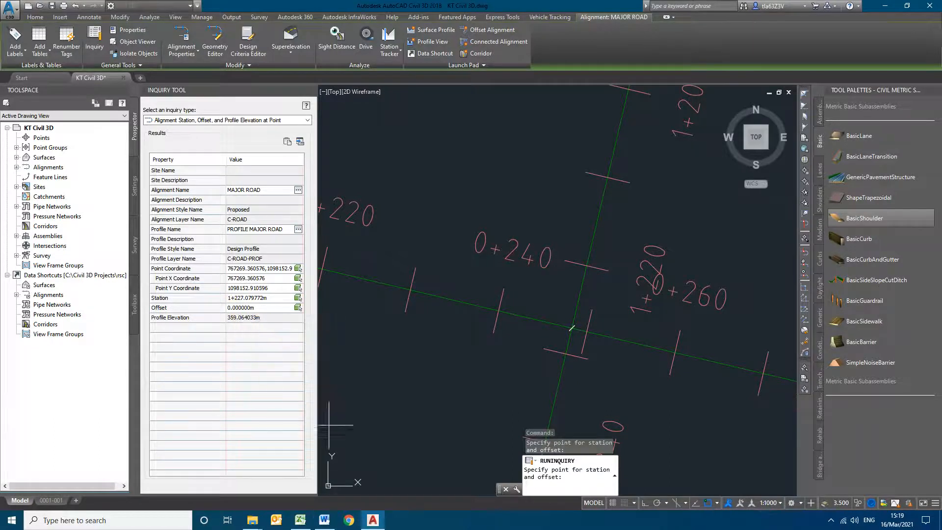
left_click(300, 522)
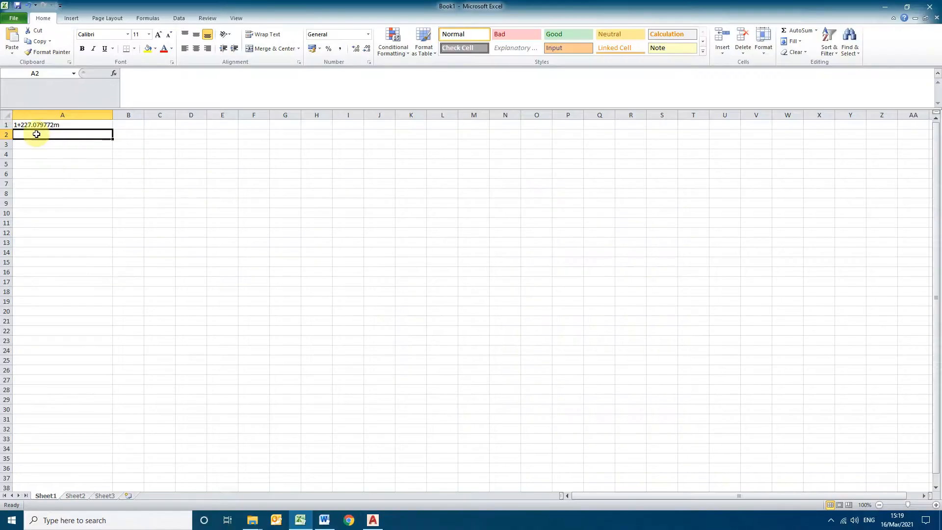
key("ctrl+v")
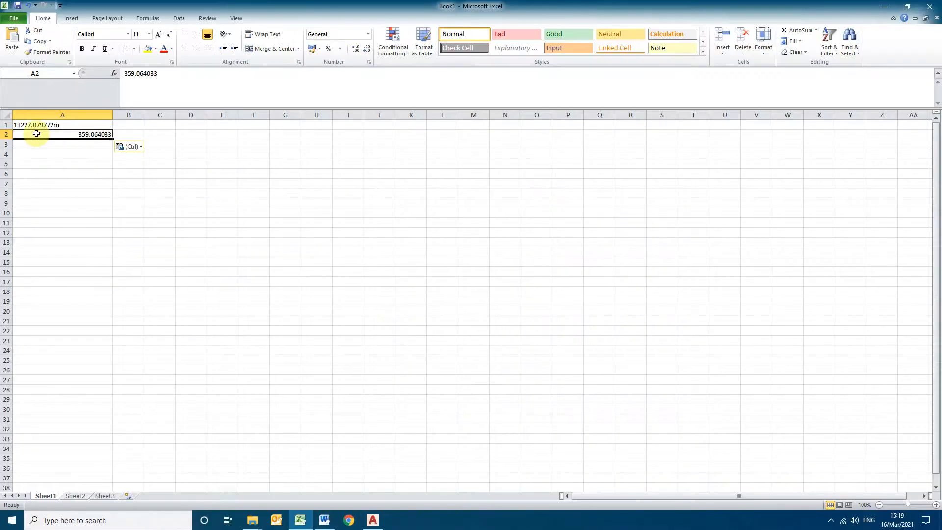
Insert an empty column before the pasted values and enter Major Road Chainage in cell A1.
right_click(64, 117)
left_click(90, 179)
left_click(369, 192)
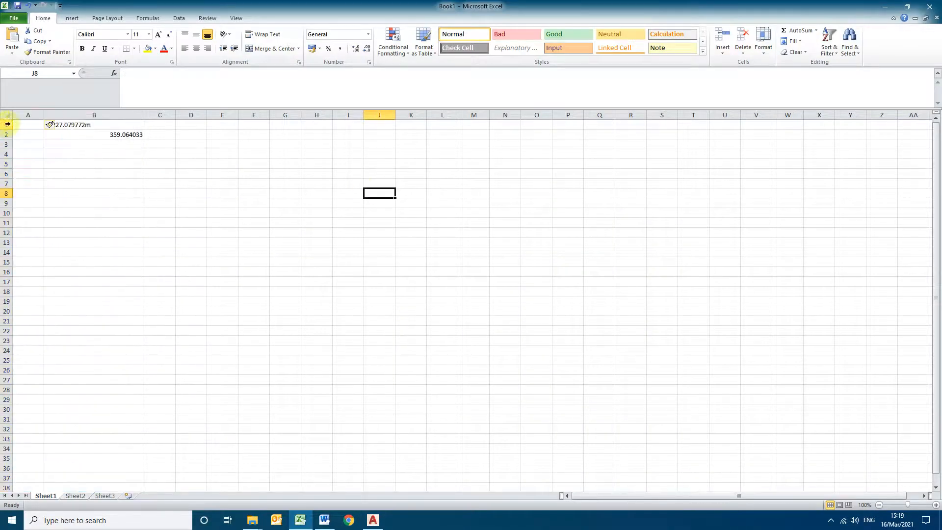
left_click(25, 123)
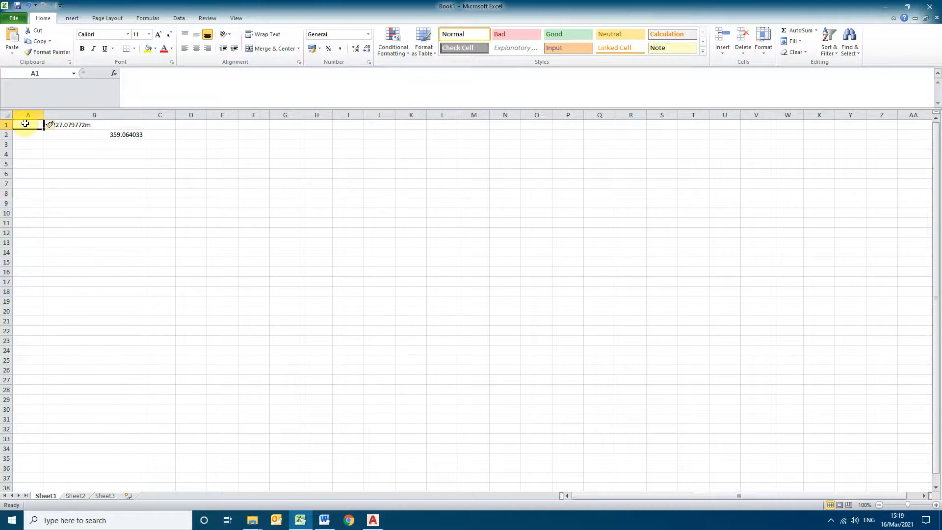
type("Major Road Chainage")
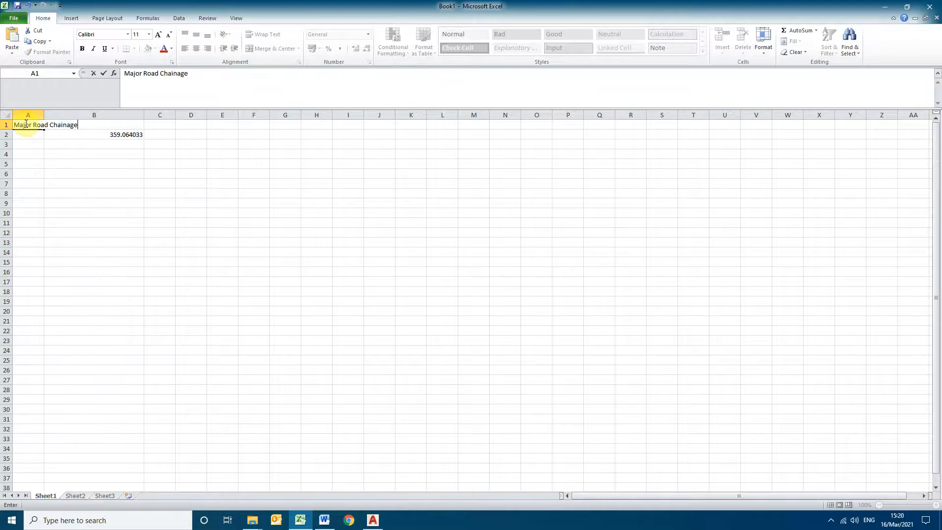
key("Return")
Fill the chainage label down to cell A2 and change its text to Major Road Elevation.
left_click(35, 127)
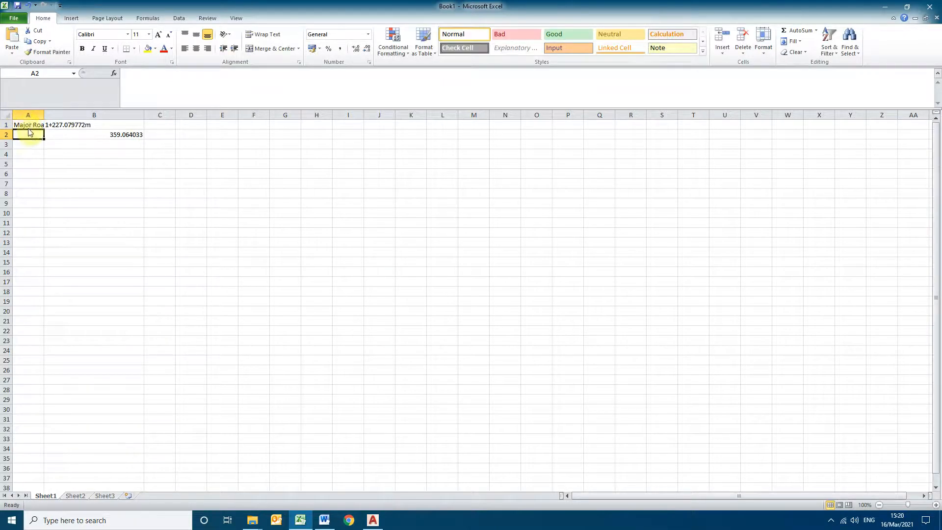
left_click_drag(43, 131, 45, 139)
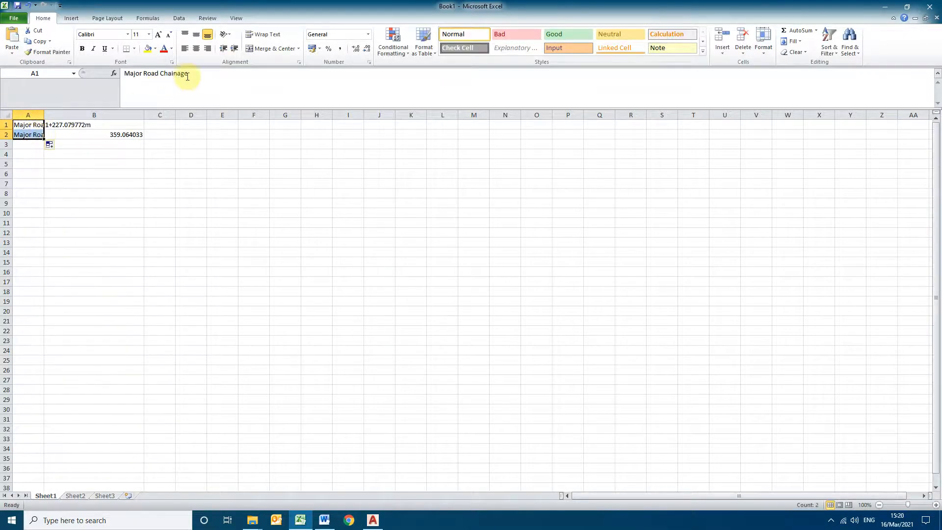
left_click(27, 134)
left_click_drag(160, 75, 269, 87)
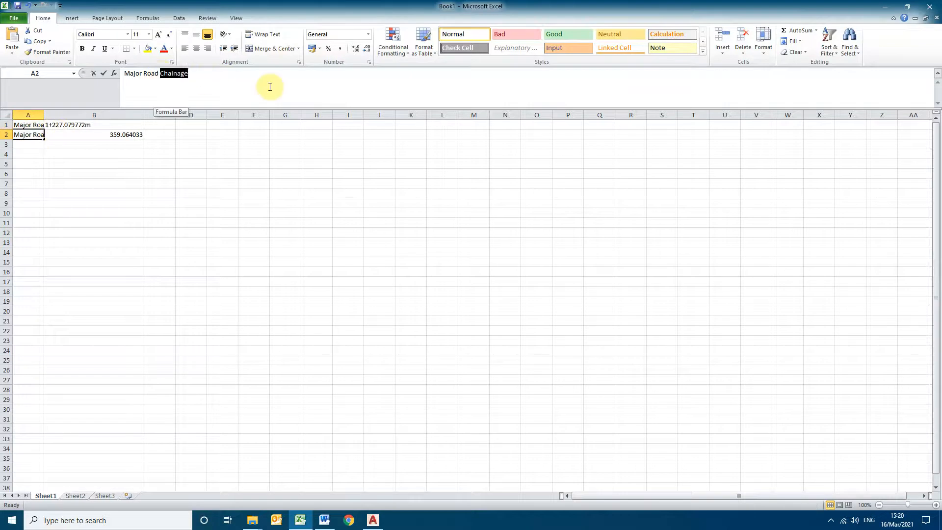
type("Elevatio")
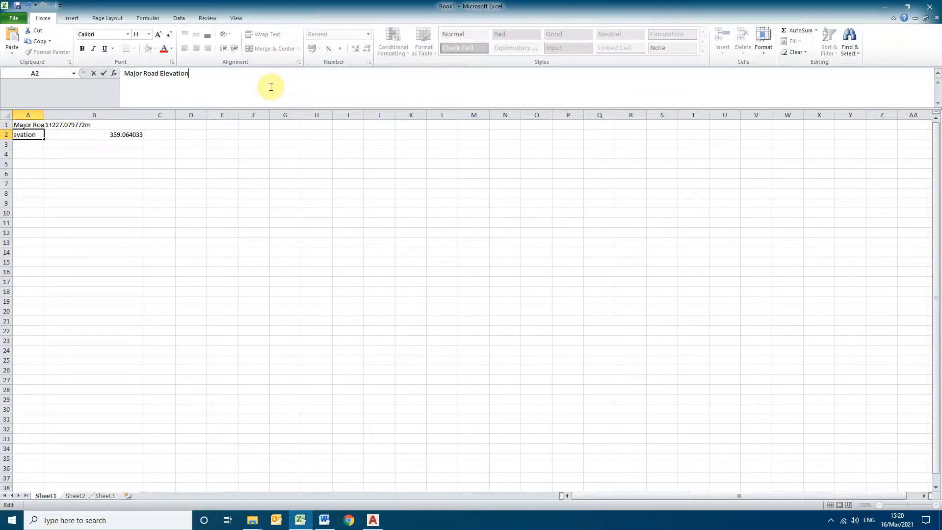
key("Return")
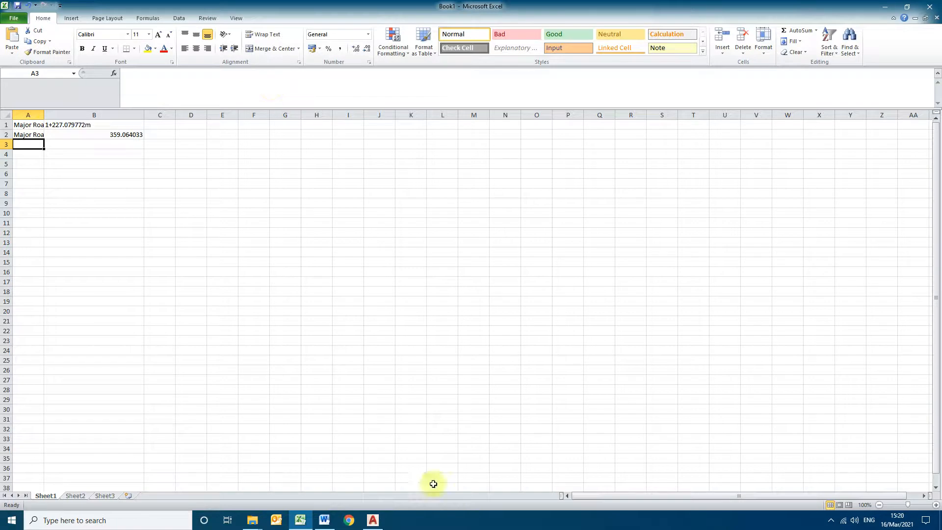
left_click(832, 519)
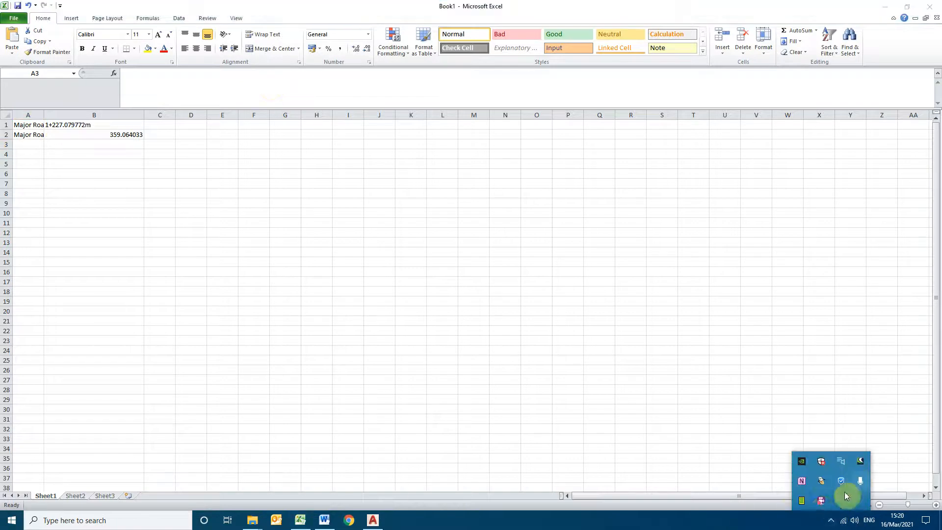
right_click(821, 502)
left_click(859, 399)
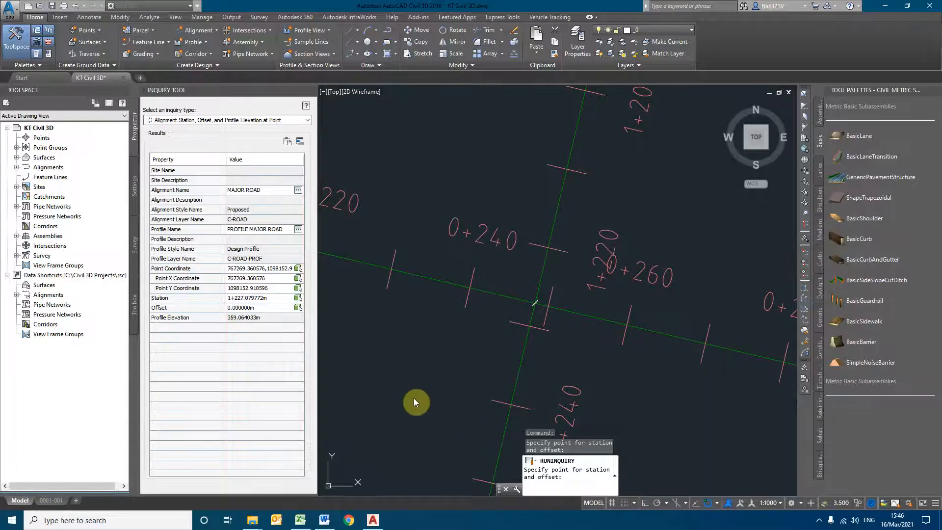
left_click(819, 520)
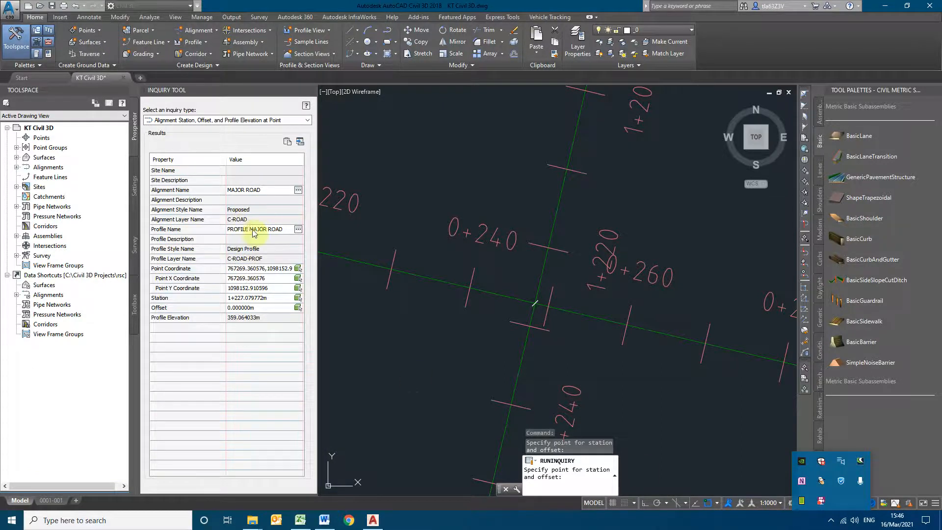
Review the profiles available for the major road inquiry, cancel the selection, and close the Inquiry Tool.
left_click(298, 230)
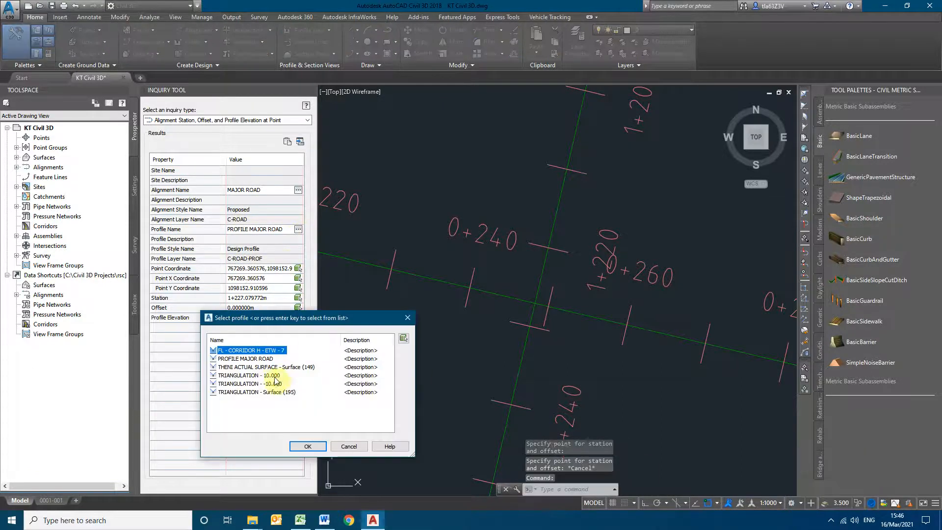
left_click(349, 447)
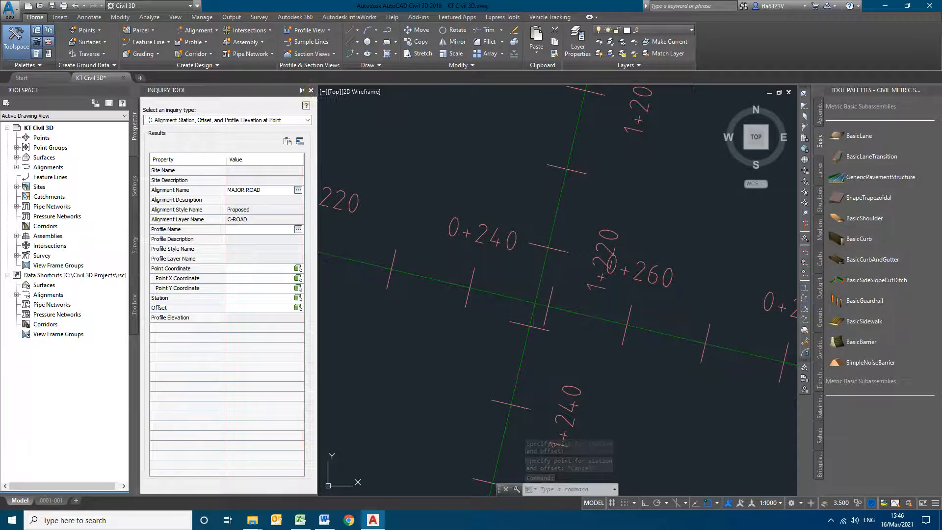
Examine the major road's profile view and its data bands, including the design levels, horizontal geometry and chainages along the road.
middle_click_drag(387, 368, 397, 315)
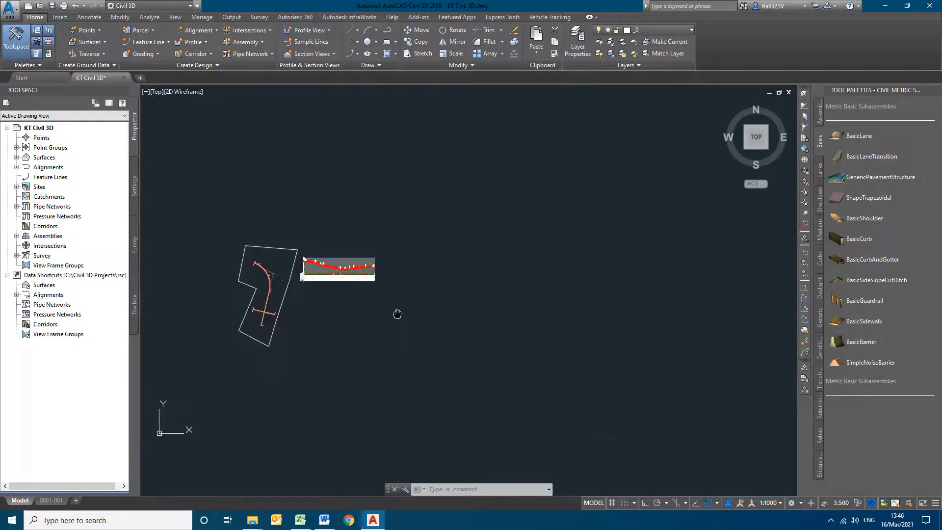
scroll(297, 285, "up", 10)
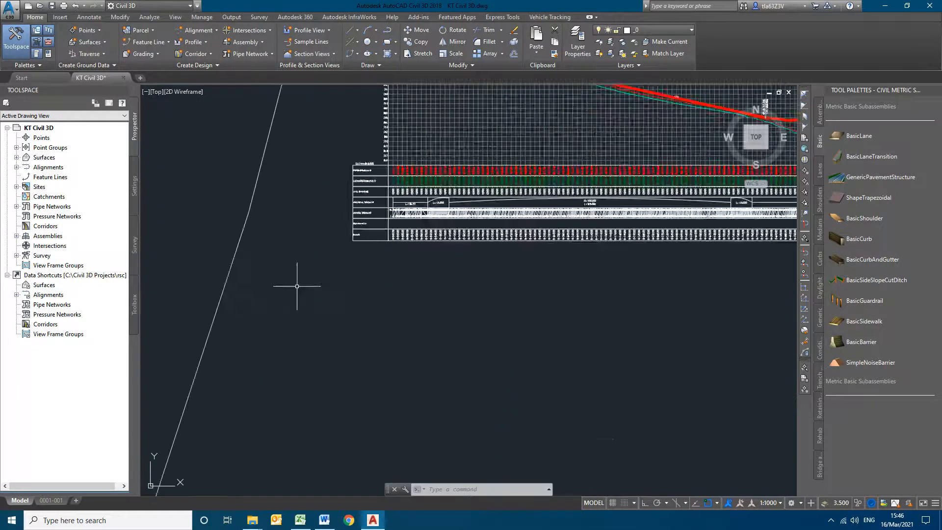
scroll(276, 326, "down", 2)
mouse_move(476, 359)
middle_mouse_down()
mouse_move(406, 310)
mouse_move(380, 346)
middle_mouse_up()
scroll(318, 276, "up", 4)
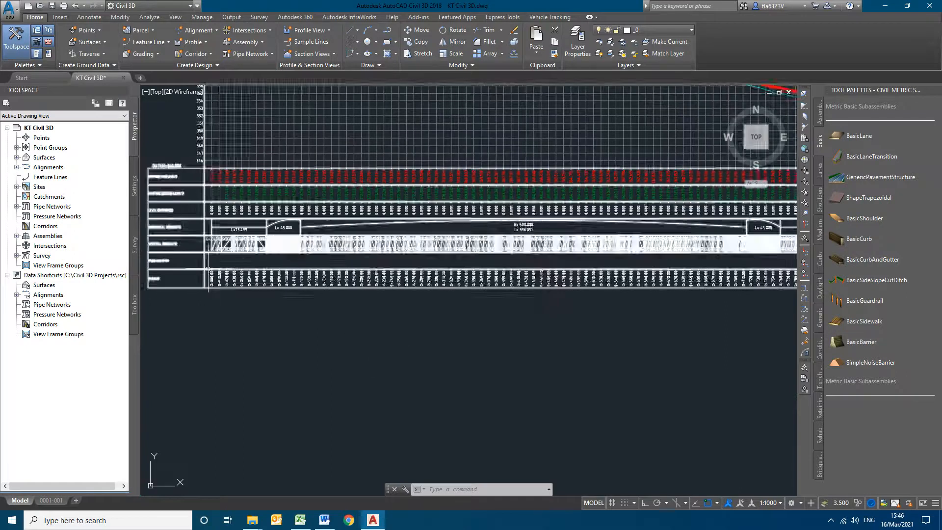
scroll(318, 276, "up", 2)
middle_click_drag(606, 273, 267, 268)
middle_click_drag(651, 274, 305, 278)
middle_click_drag(687, 272, 431, 333)
scroll(471, 349, "down", 4)
scroll(504, 251, "up", 4)
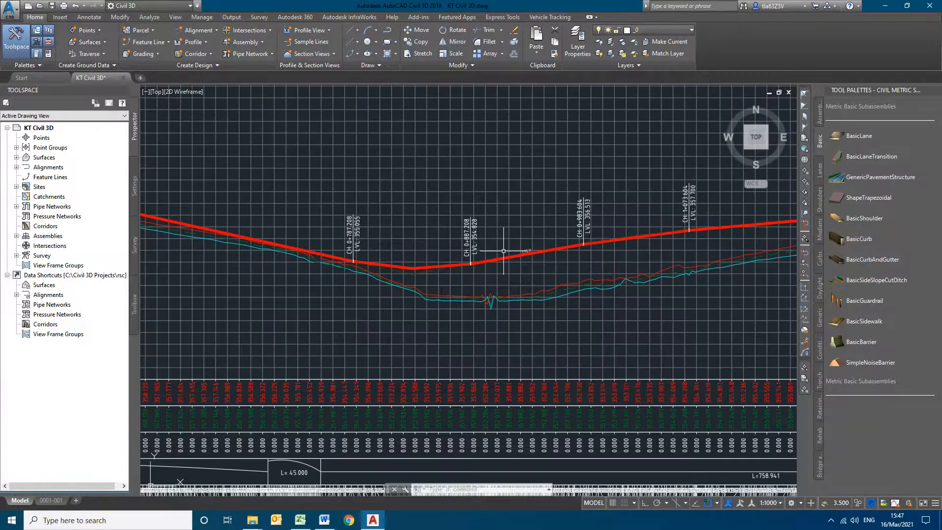
middle_click_drag(172, 476, 503, 356)
scroll(501, 361, "up", 2)
middle_click_drag(564, 396, 515, 330)
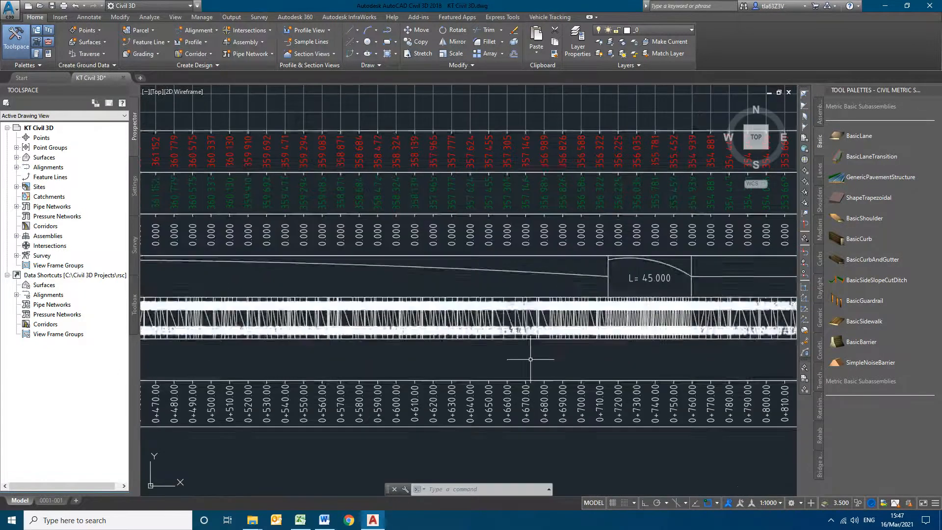
Open the band settings of the major road's profile view and look into importing a band set without loading one.
scroll(531, 363, "down", 3)
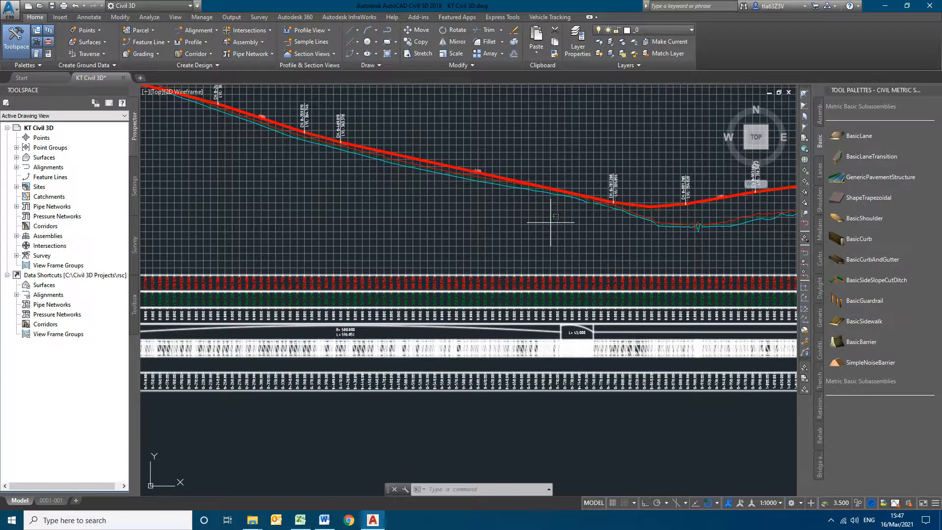
double_click(599, 330)
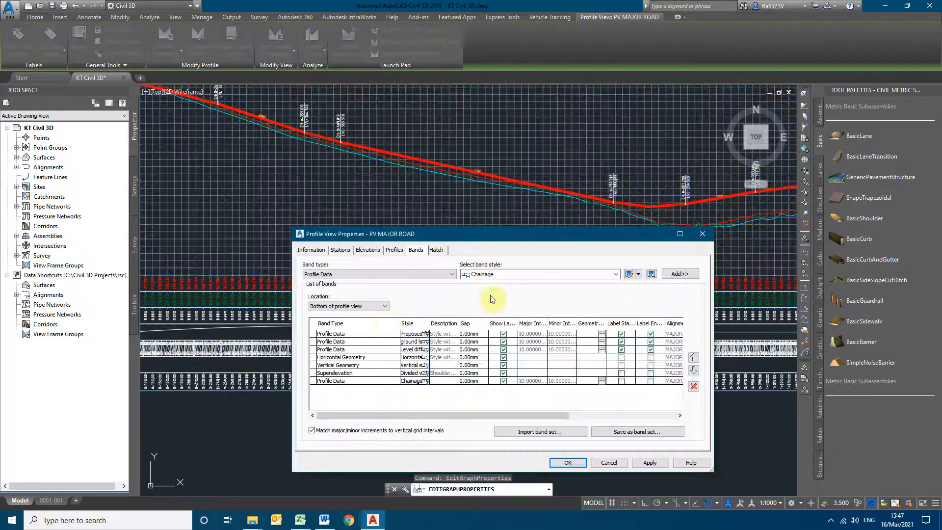
left_click(550, 432)
left_click(459, 241)
left_click(448, 264)
left_click(443, 288)
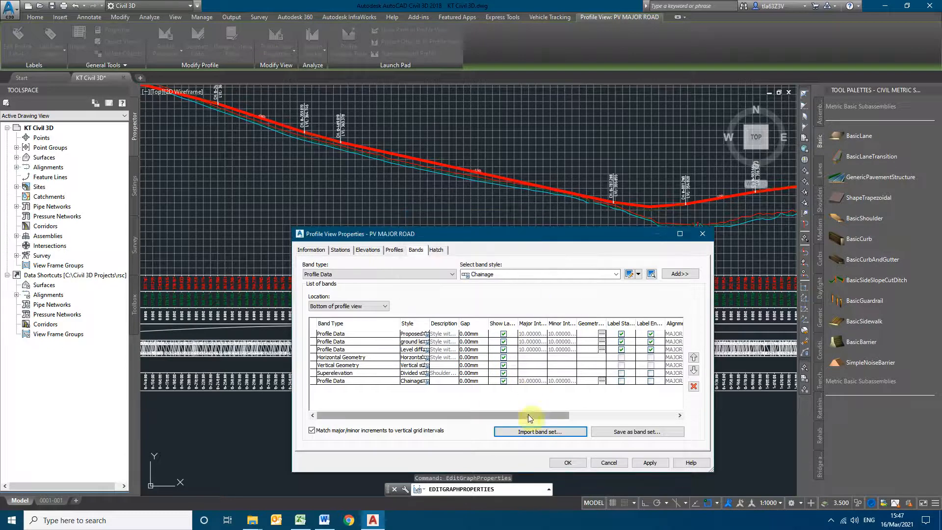
Assign PROFILE MAJOR ROAD as Profile1 for the proposed level, level difference, vertical schematic and chainage bands.
left_click_drag(562, 416, 636, 420)
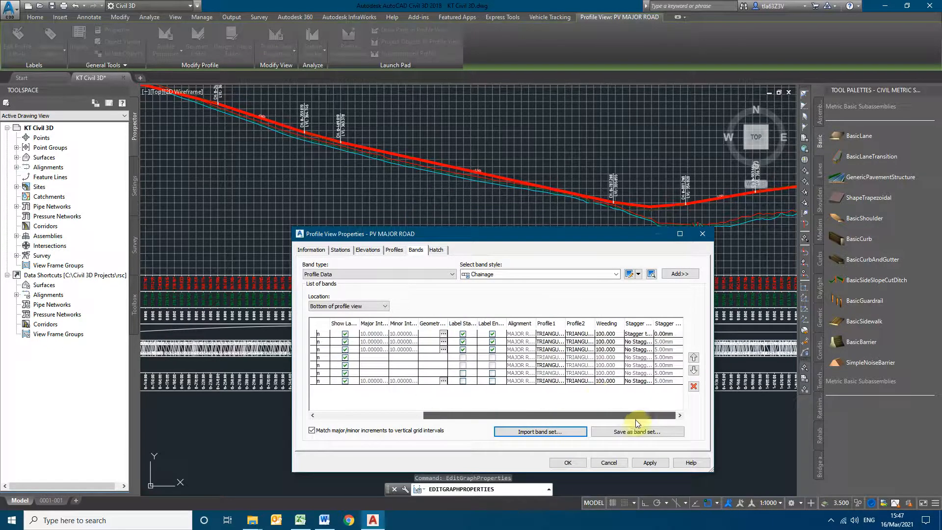
left_click(557, 334)
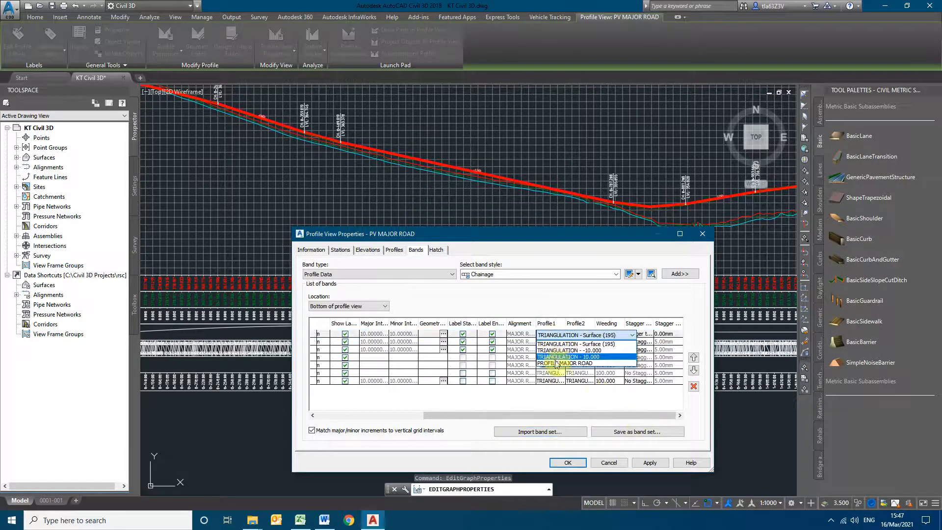
left_click(557, 364)
left_click(557, 350)
left_click(560, 379)
left_click(554, 365)
left_click(559, 392)
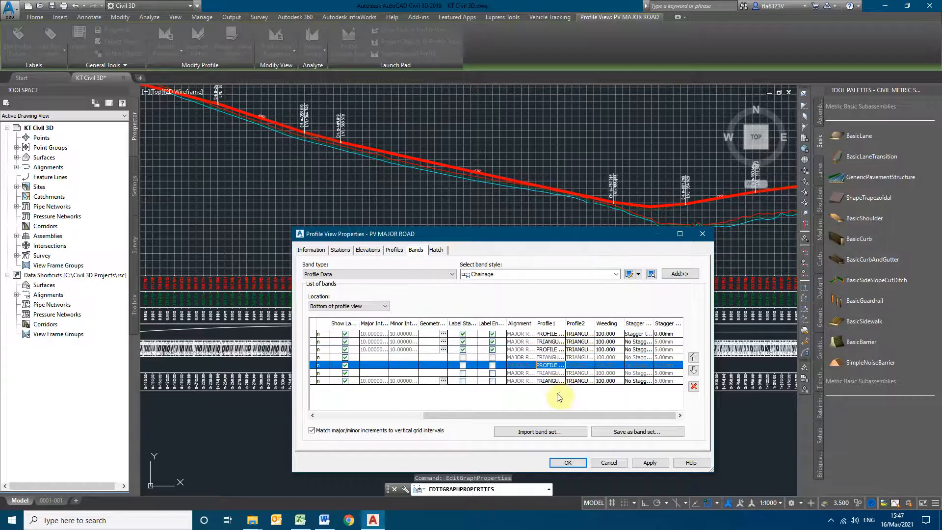
left_click(555, 382)
left_click(565, 410)
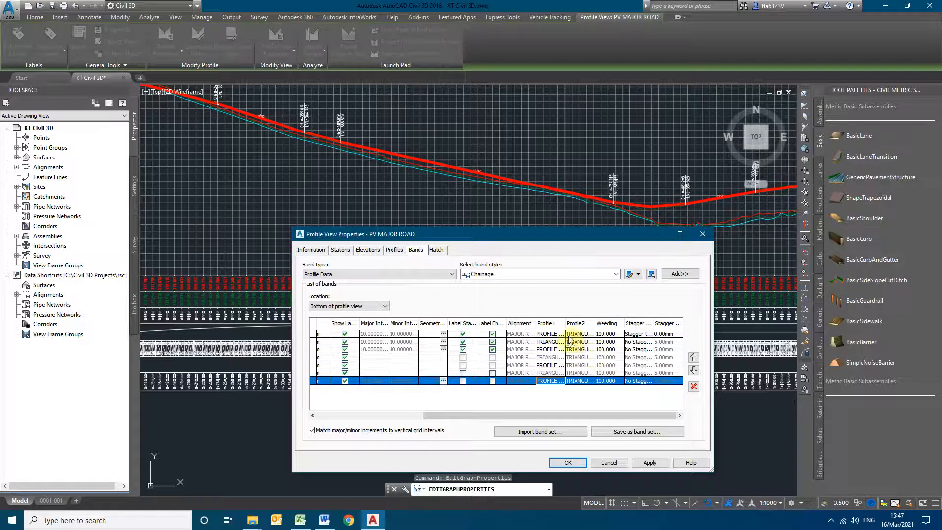
Check each band's style against its assigned Profile1 and Profile2, widening the Style column, and apply the band settings.
left_click_drag(529, 415, 422, 414)
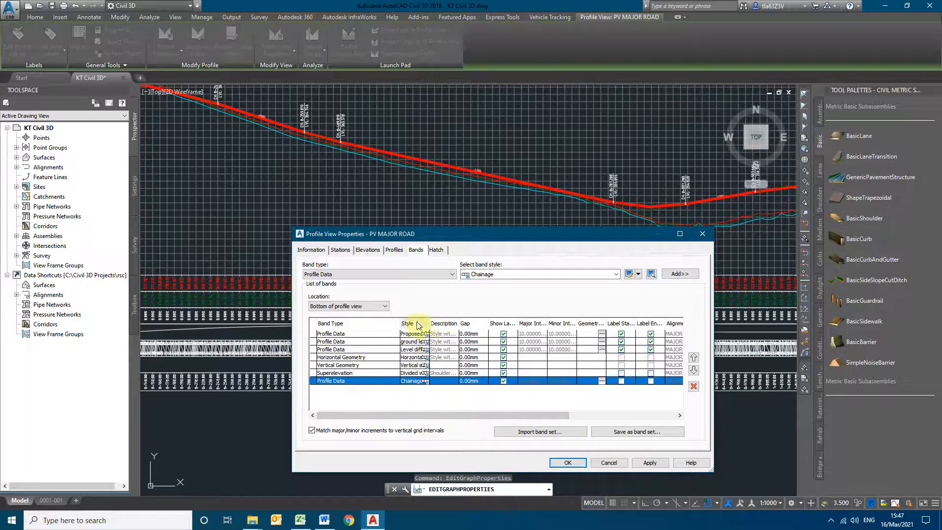
left_click_drag(400, 323, 425, 323)
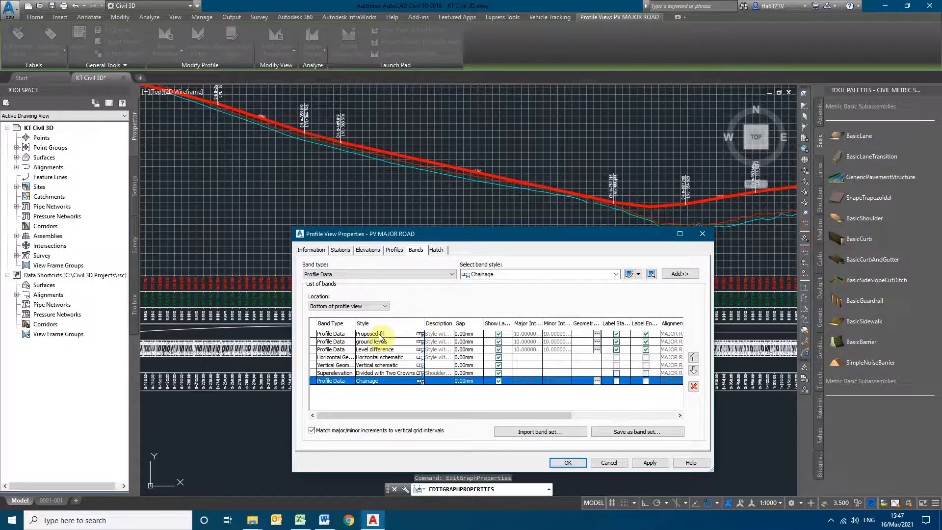
left_click(400, 334)
left_click_drag(527, 416, 678, 419)
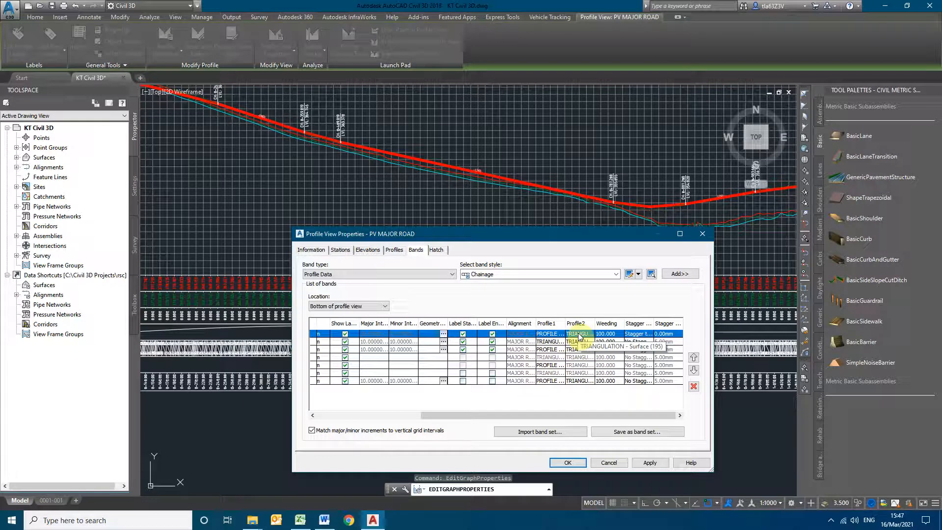
left_click_drag(534, 415, 567, 425)
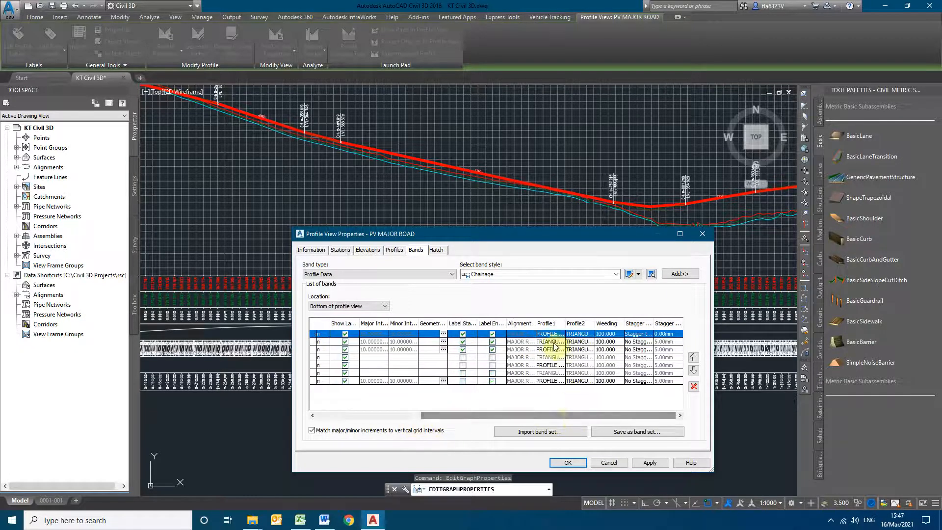
left_click_drag(483, 415, 387, 421)
left_click_drag(516, 416, 621, 419)
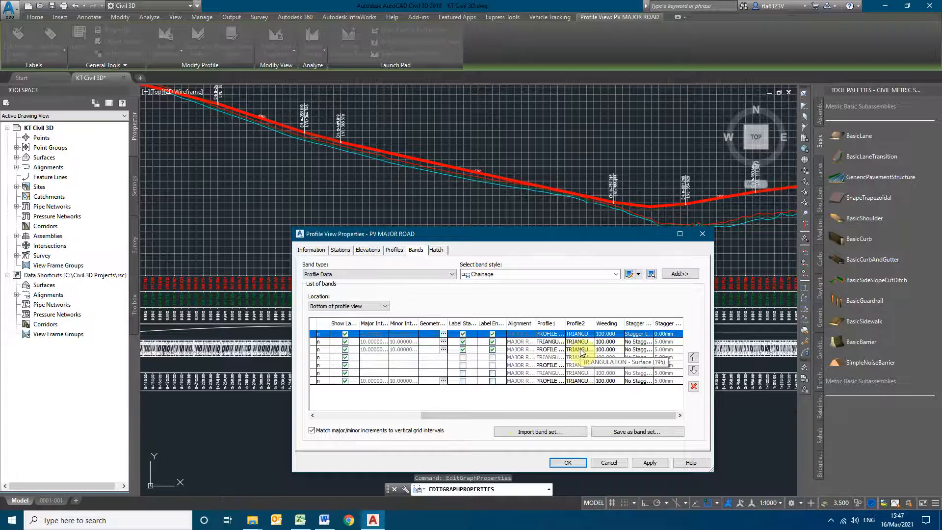
left_click_drag(574, 415, 392, 417)
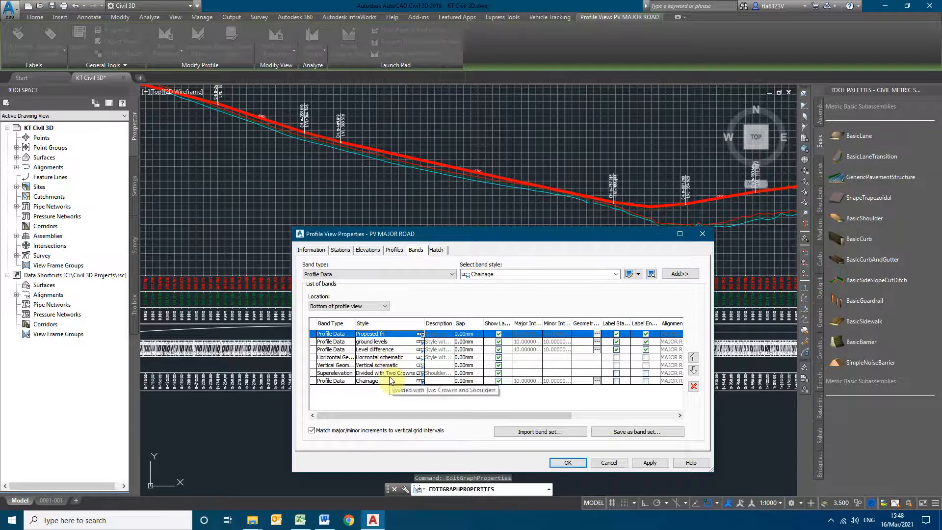
left_click_drag(391, 416, 587, 415)
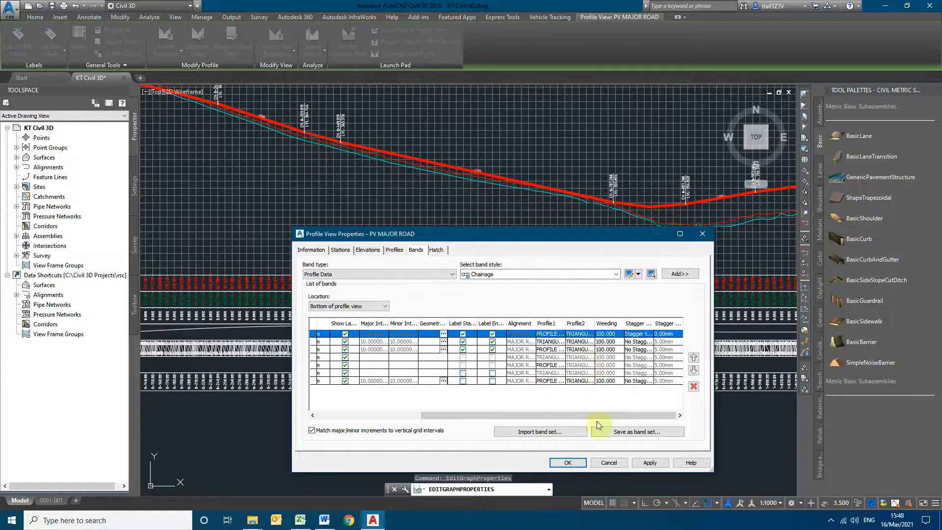
left_click(650, 463)
left_click(568, 463)
Examine the vertical schematic, superelevation and chainage bands along the major road's profile view.
scroll(480, 349, "up", 6)
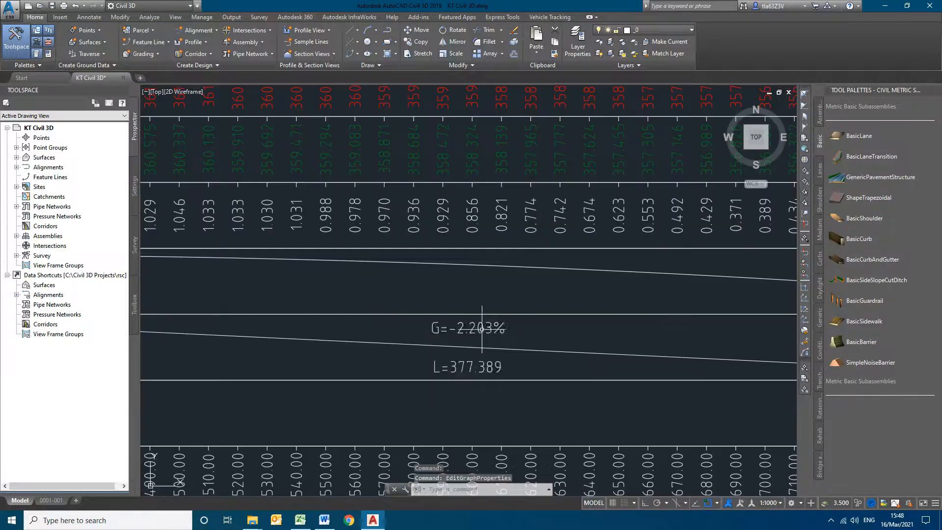
scroll(522, 362, "down", 8)
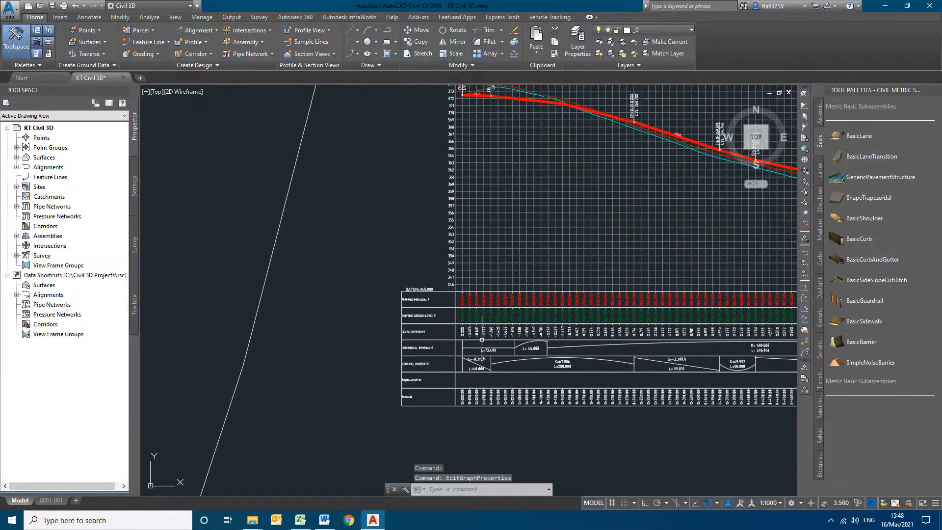
scroll(475, 355, "up", 6)
middle_click_drag(585, 404, 445, 375)
scroll(405, 378, "down", 2)
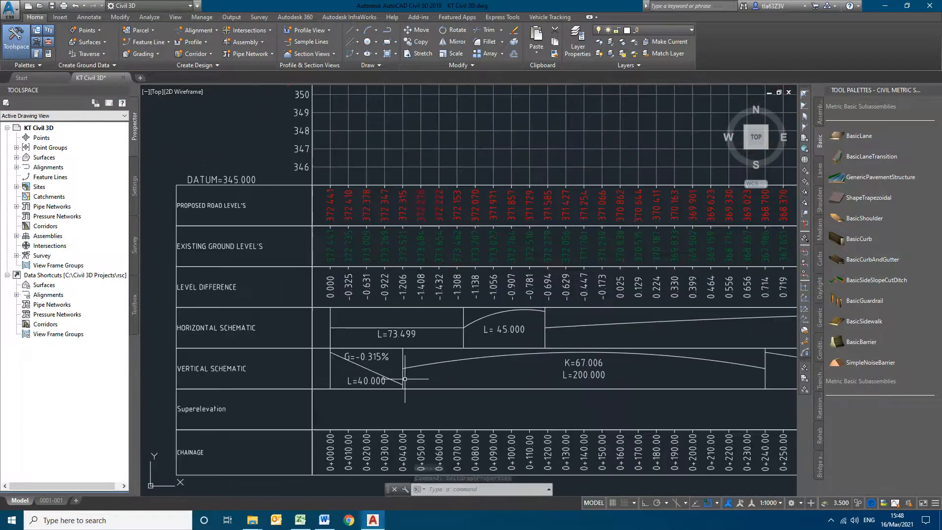
scroll(405, 378, "down", 8)
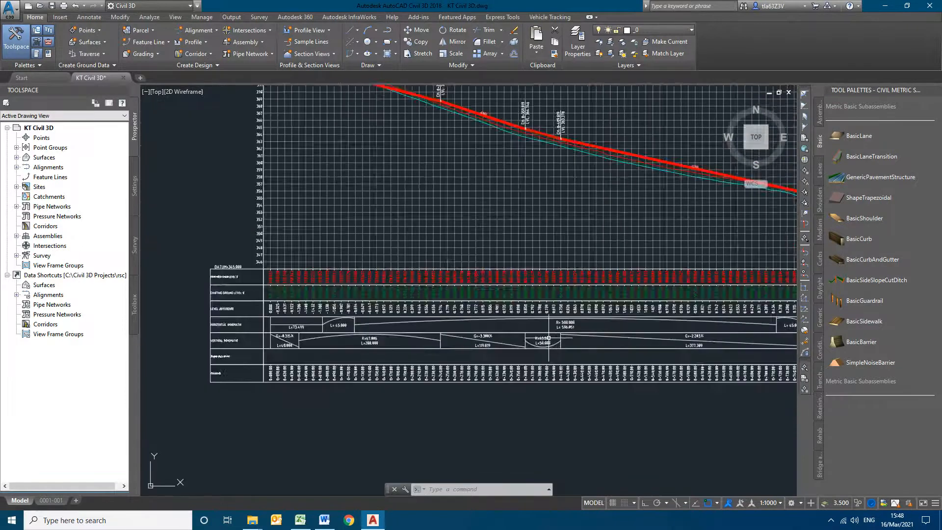
scroll(404, 338, "up", 10)
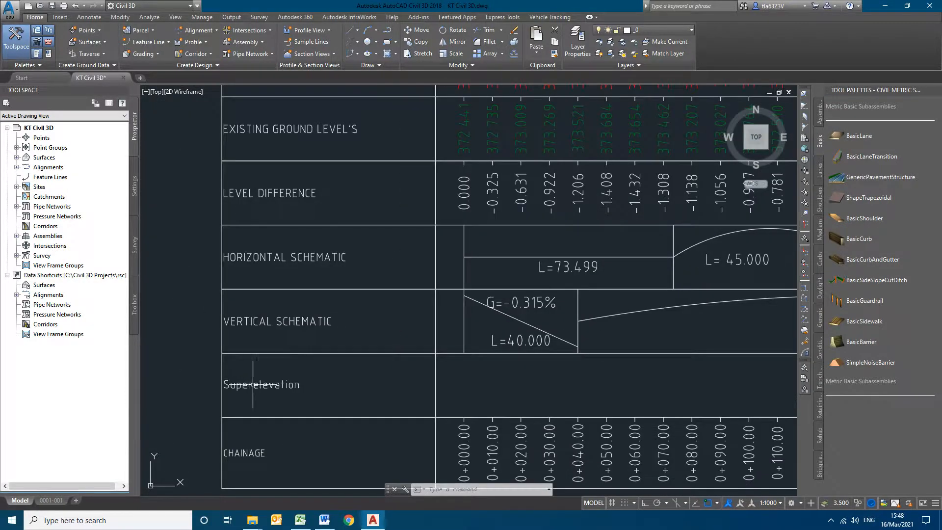
scroll(461, 378, "down", 6)
middle_click_drag(515, 379, 475, 370)
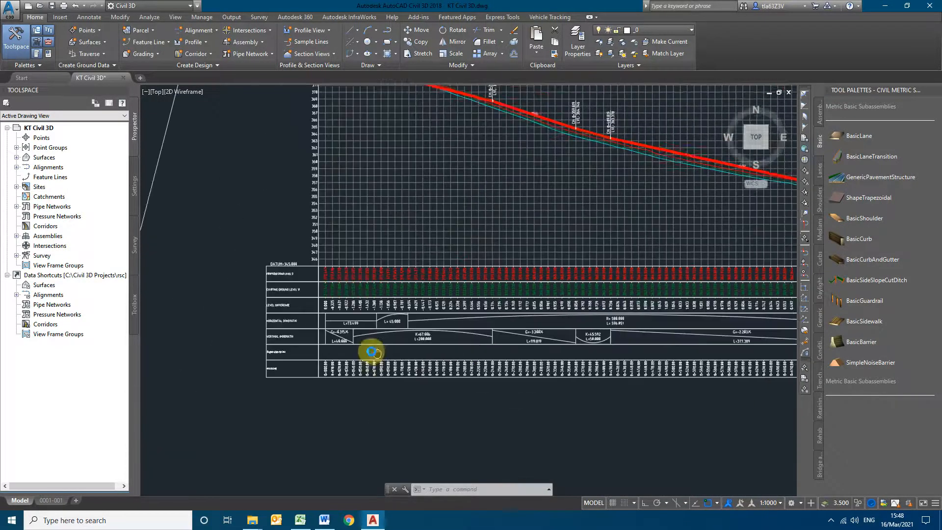
scroll(392, 377, "up", 3)
scroll(392, 378, "down", 3)
scroll(391, 384, "up", 6)
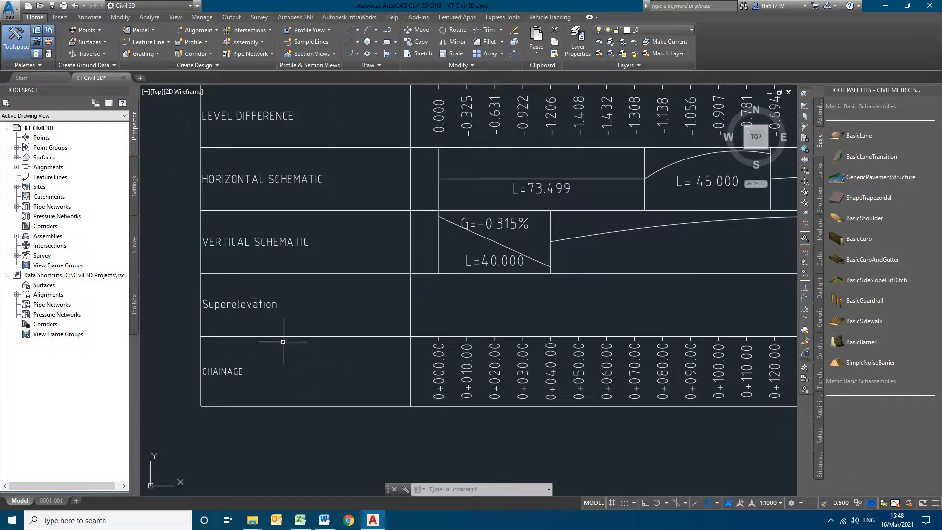
scroll(383, 303, "down", 8)
middle_click_drag(513, 314, 143, 311)
scroll(467, 311, "up", 6)
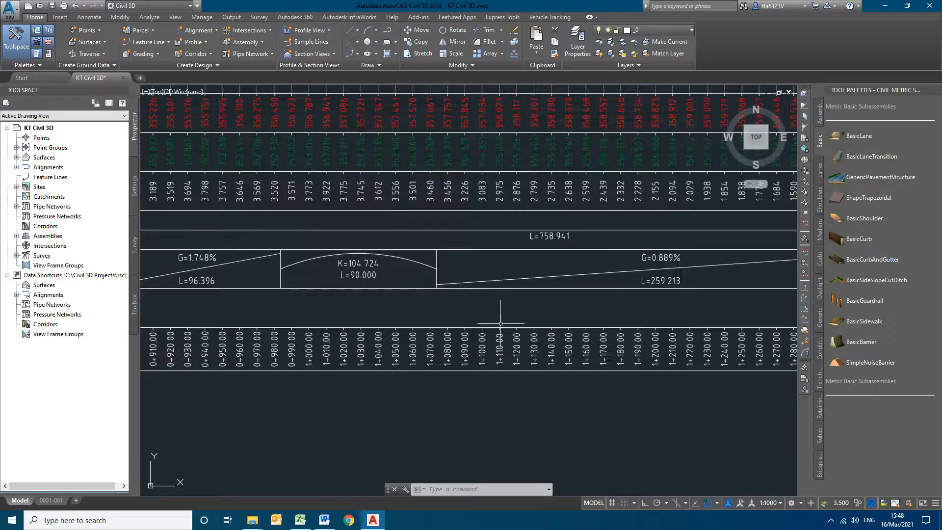
scroll(496, 316, "down", 2)
middle_click_drag(351, 254, 664, 341)
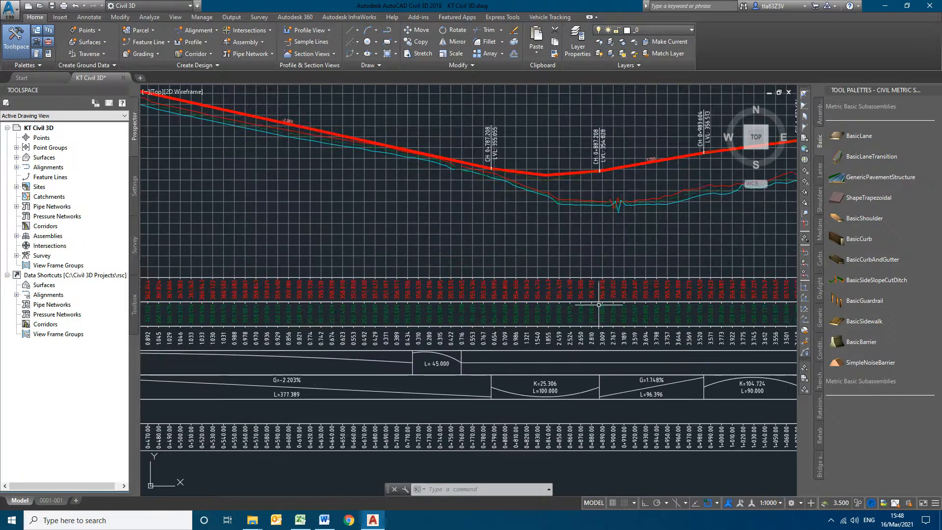
Compare the proposed road levels, existing ground levels and level differences in the major road's data bands.
scroll(583, 297, "up", 4)
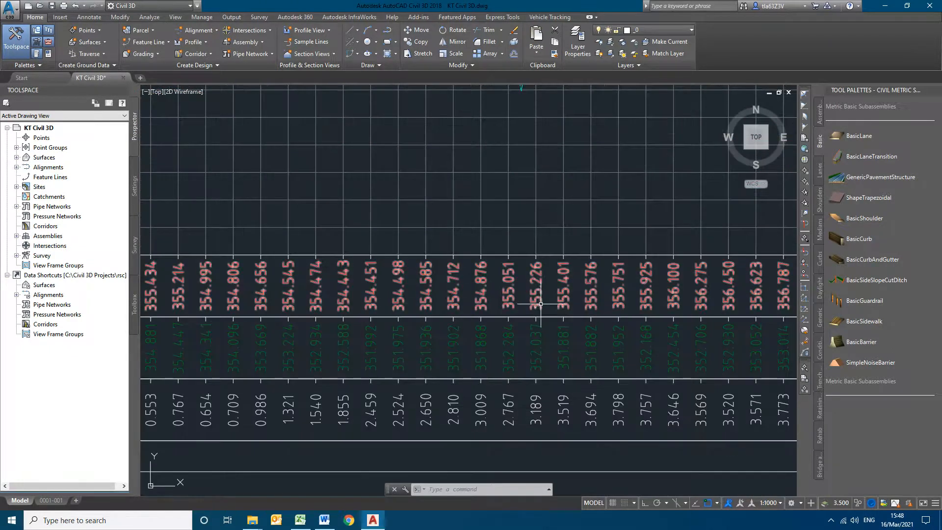
scroll(540, 309, "down", 2)
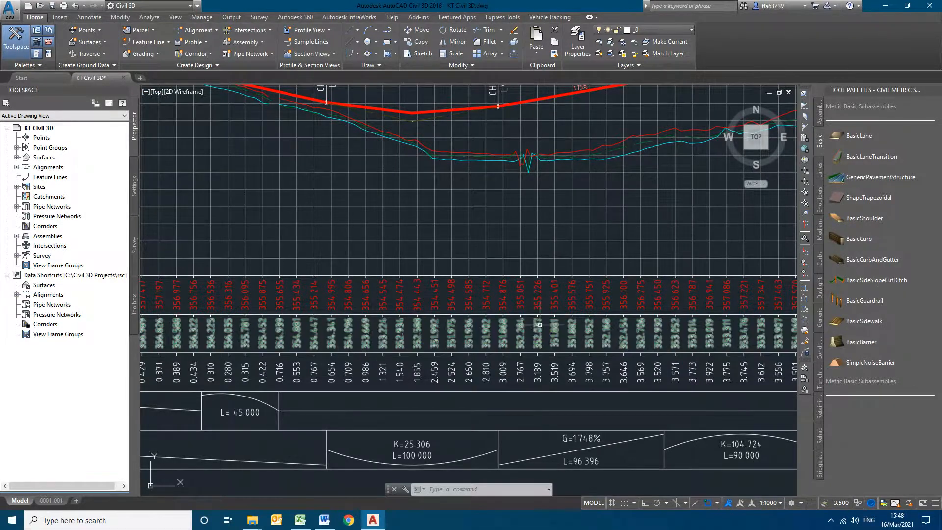
scroll(539, 329, "up", 2)
scroll(528, 372, "down", 2)
middle_click_drag(527, 372, 543, 280)
scroll(543, 317, "up", 3)
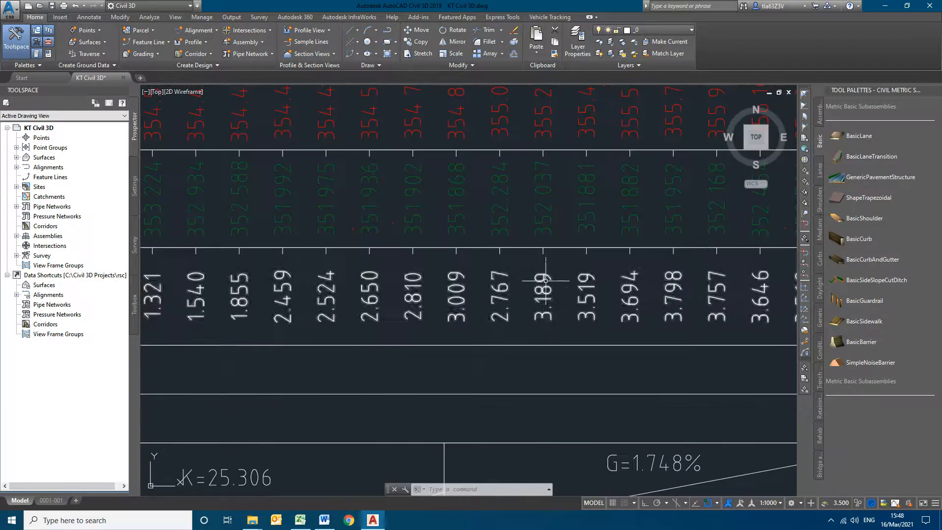
scroll(548, 318, "down", 3)
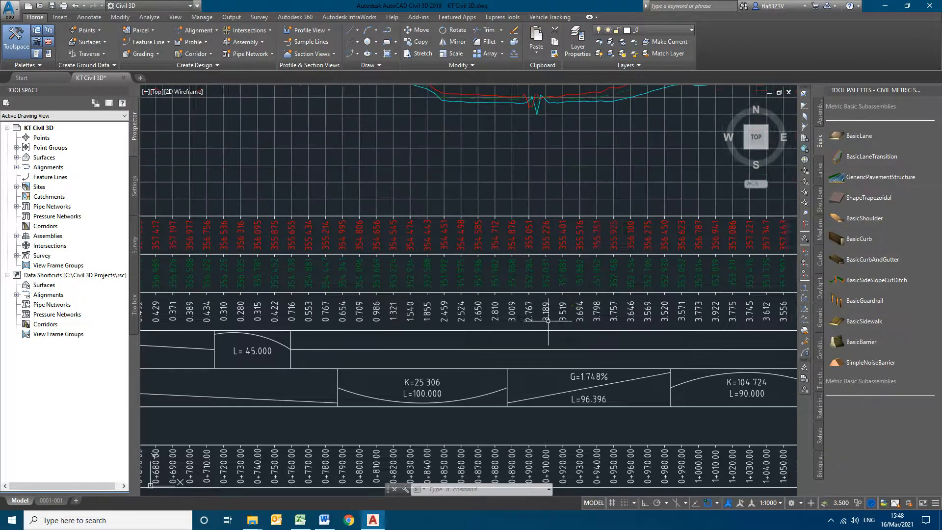
left_click_drag(652, 316, 790, 325)
middle_click_drag(206, 347, 816, 356)
scroll(367, 322, "up", 2)
scroll(368, 333, "down", 2)
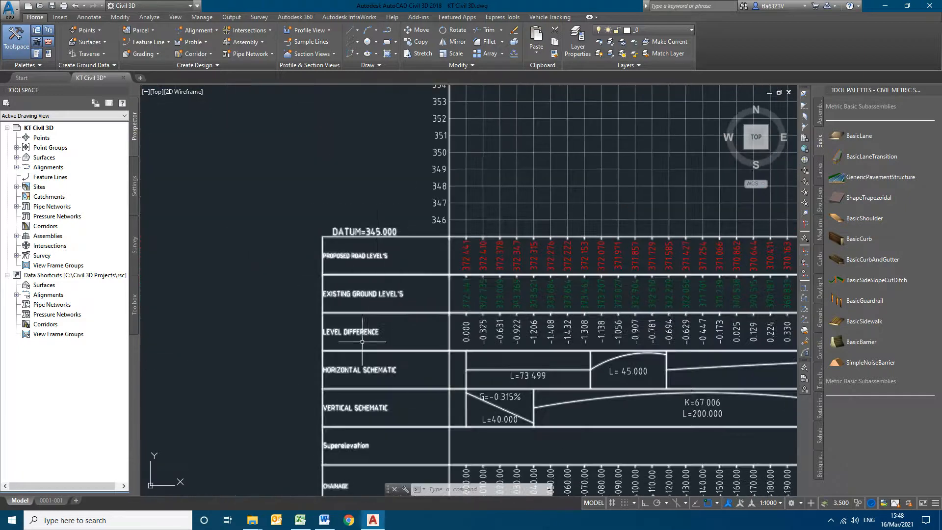
Add a surface profile for the MINOR ROAD alignment sampled from the TRIANGULATION surface.
scroll(364, 341, "down", 10)
scroll(428, 332, "up", 5)
middle_click_drag(395, 375, 607, 180)
scroll(448, 332, "down", 5)
middle_click_drag(575, 404, 437, 345)
scroll(358, 332, "up", 5)
mouse_move(358, 332)
middle_mouse_down()
mouse_move(316, 382)
mouse_move(320, 402)
middle_mouse_up()
left_click(193, 42)
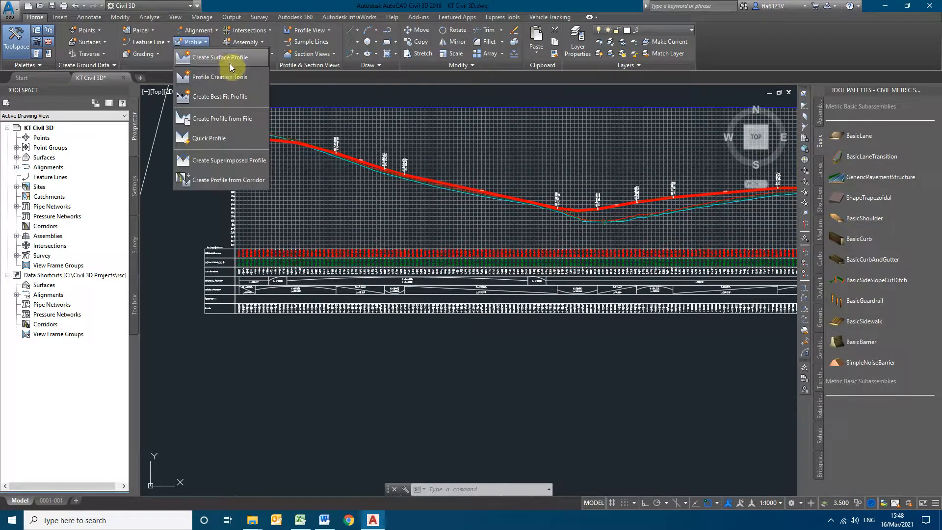
left_click(230, 63)
left_click(487, 60)
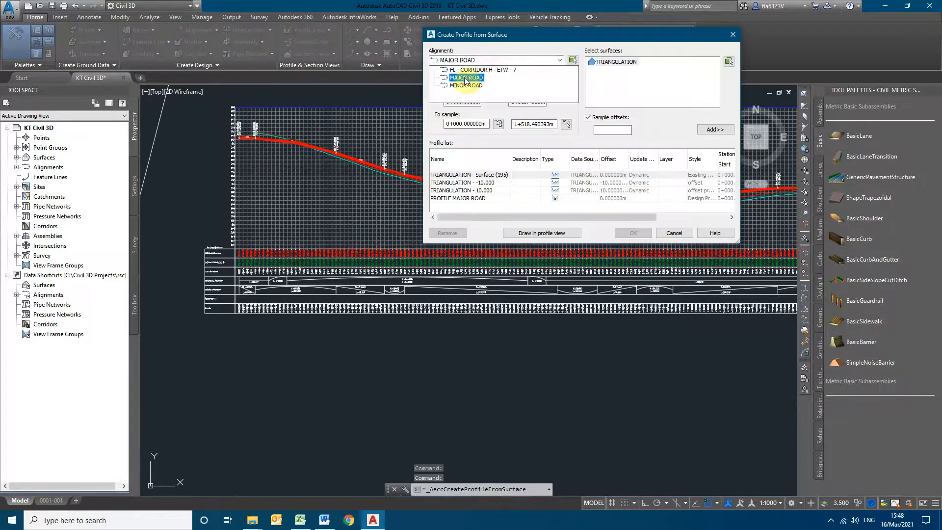
left_click(461, 86)
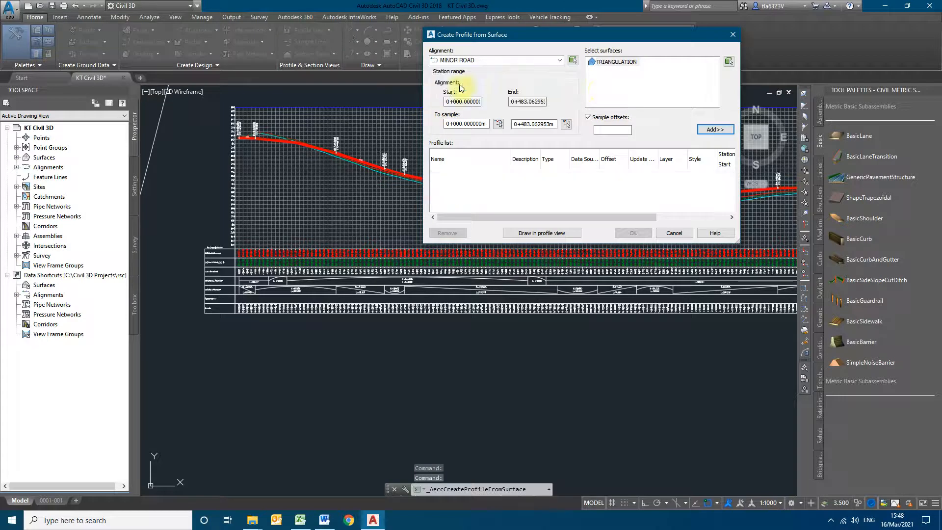
left_click(715, 130)
Create the MINOR ROAD profile view with a user-specified height from 350 to 370 m, placed below the major road's profile view.
left_click(563, 234)
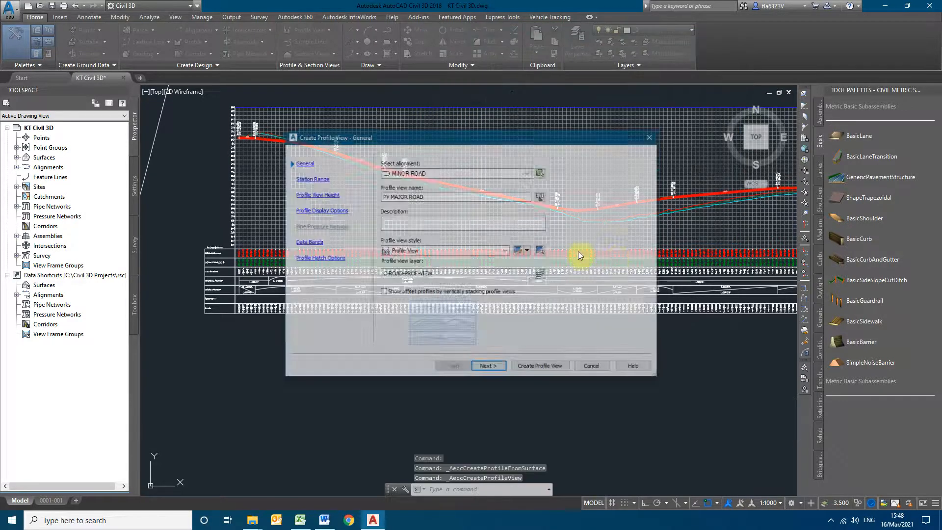
left_click(311, 178)
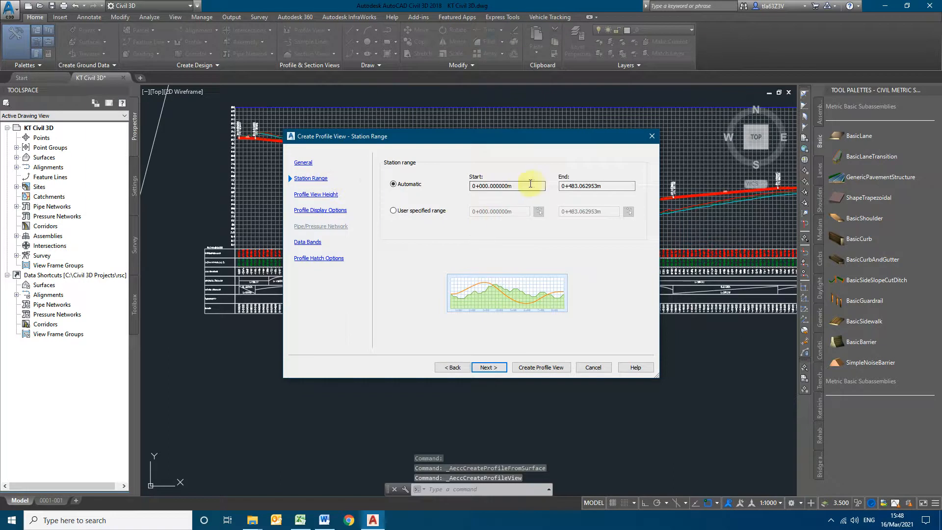
left_click(307, 194)
left_click_drag(438, 204, 399, 204)
type("350.00m")
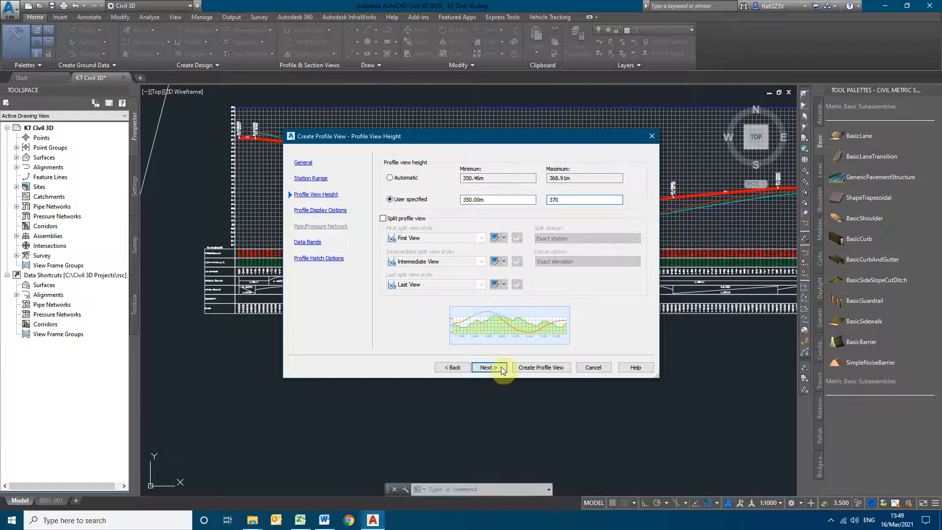
left_click(533, 368)
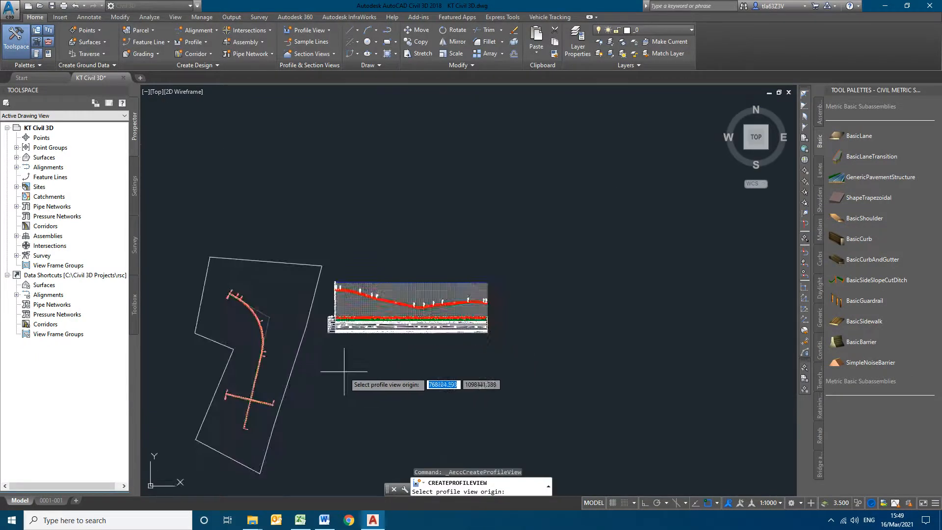
left_click(334, 391)
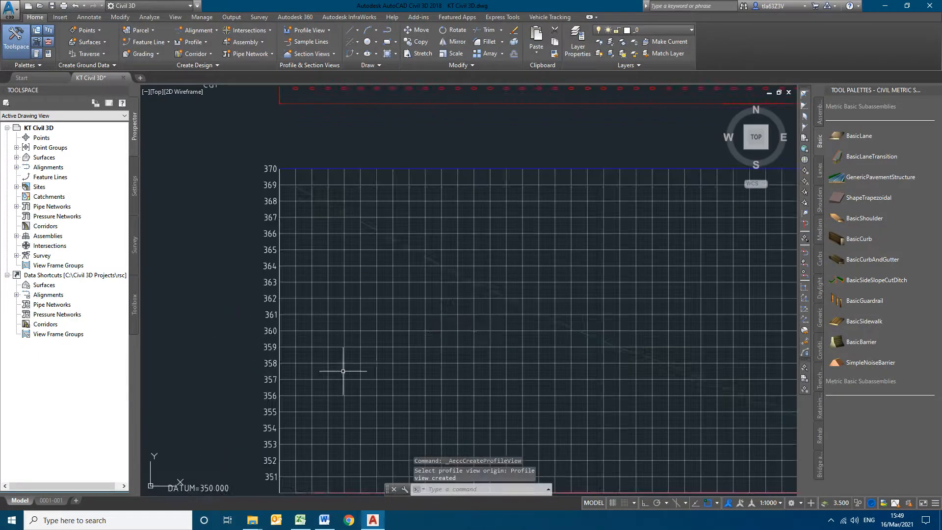
Import the DSP Band Set into the minor road's profile view properties and apply it.
scroll(337, 310, "down", 4)
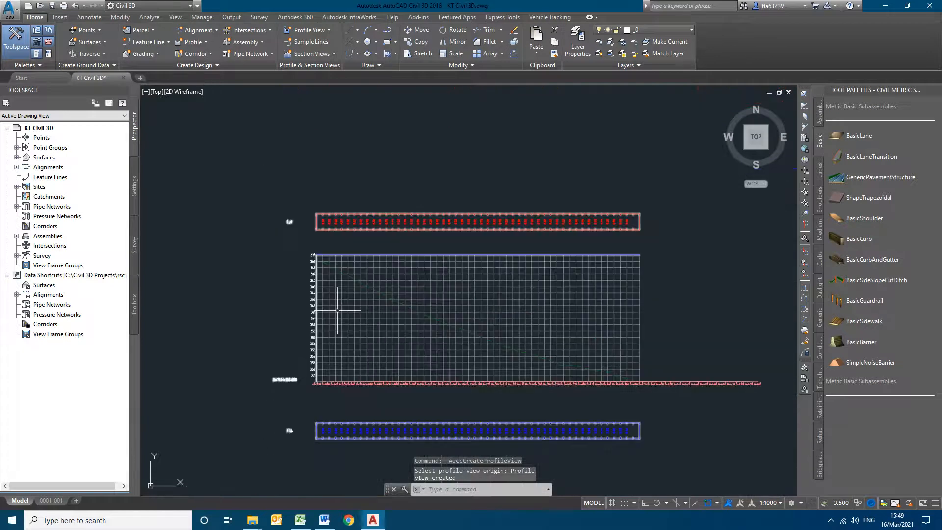
scroll(337, 310, "up", 3)
scroll(596, 370, "down", 3)
mouse_move(595, 370)
middle_mouse_down()
mouse_move(505, 336)
mouse_move(495, 294)
middle_mouse_up()
left_click(437, 248)
right_click(437, 252)
left_click(529, 352)
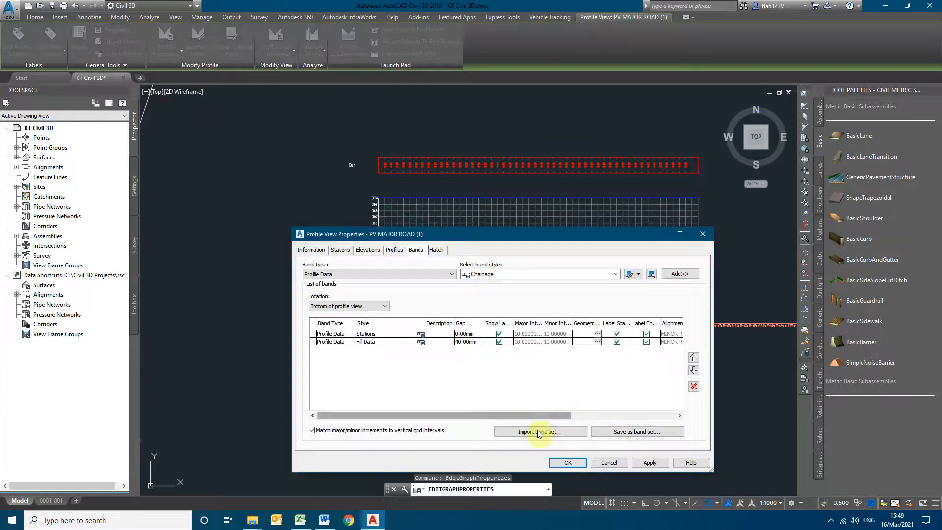
left_click(545, 432)
left_click(466, 239)
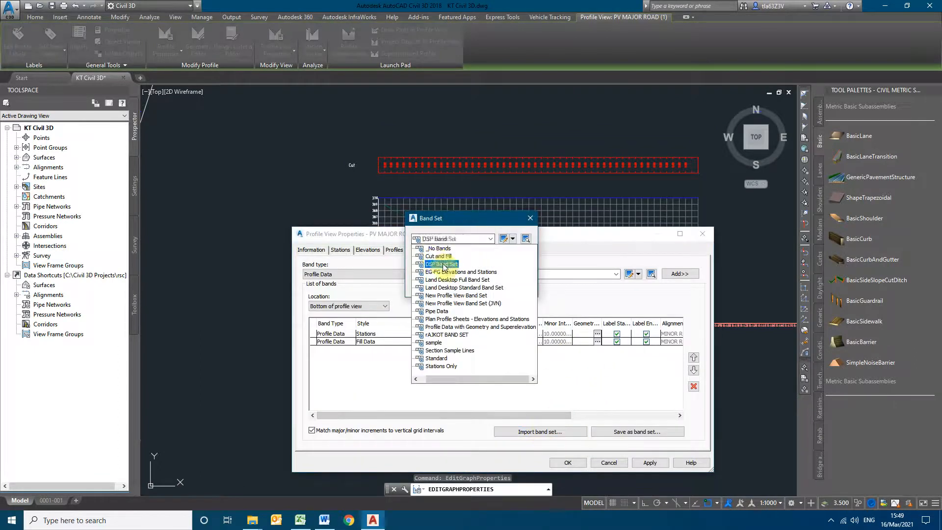
left_click(441, 264)
left_click(430, 286)
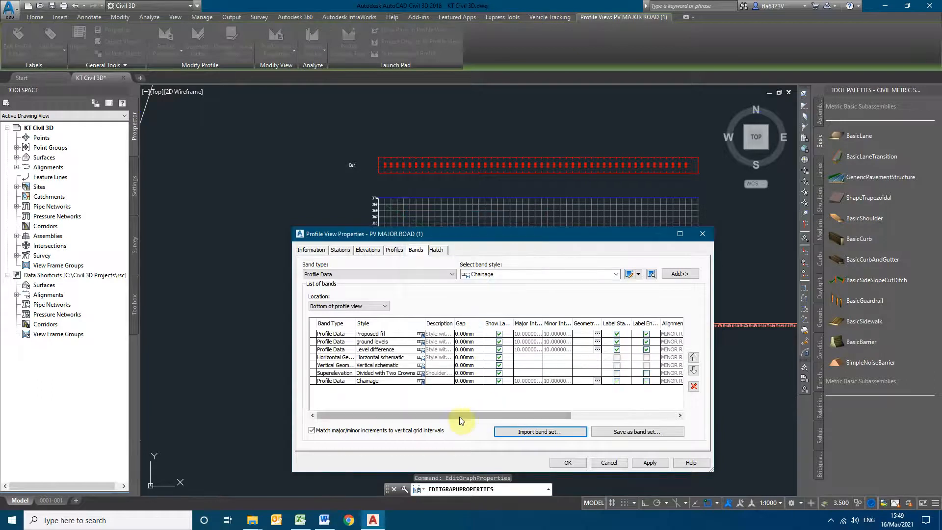
left_click(570, 463)
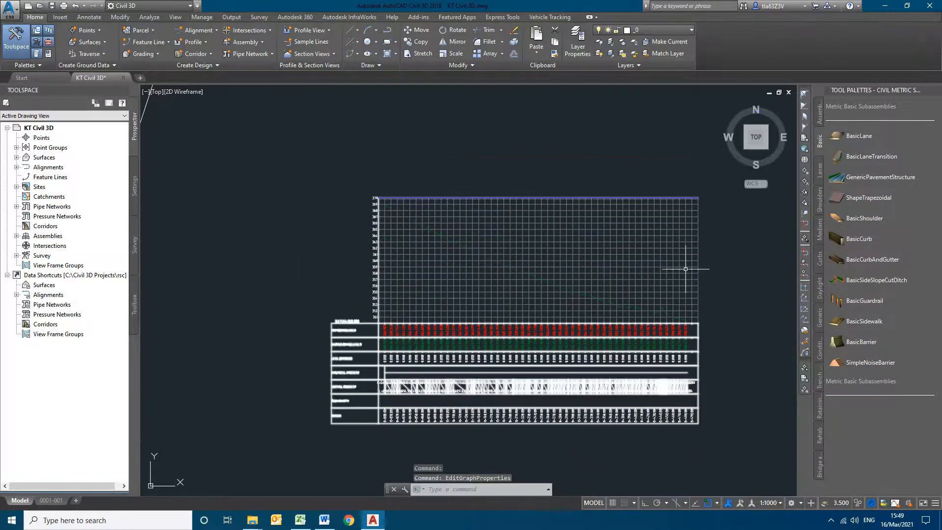
Create a layout profile named PROFILE MINOR ROAD in the minor road's profile view, using the Design Profile style and Complete Label Set.
scroll(373, 378, "down", 4)
scroll(410, 228, "up", 8)
scroll(541, 261, "down", 4)
middle_click_drag(543, 299, 403, 217)
scroll(551, 273, "down", 2)
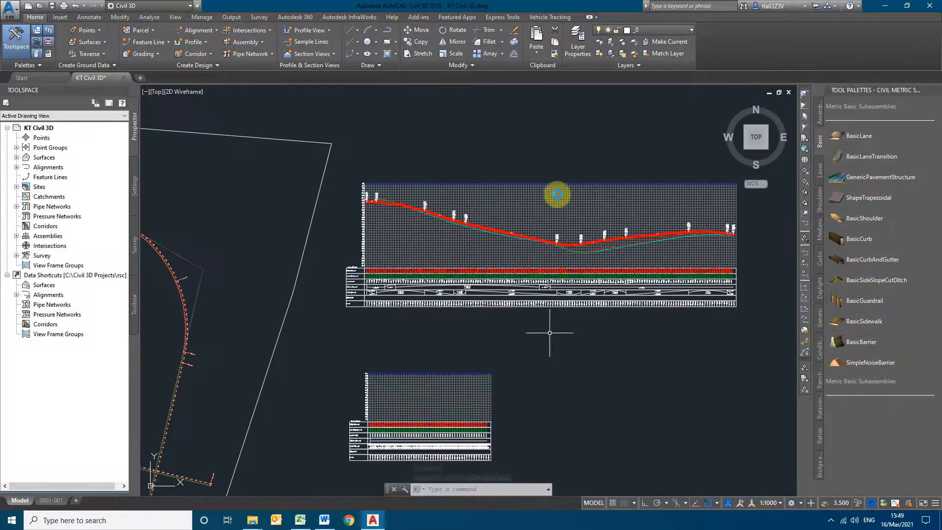
scroll(382, 449, "up", 5)
left_click(198, 38)
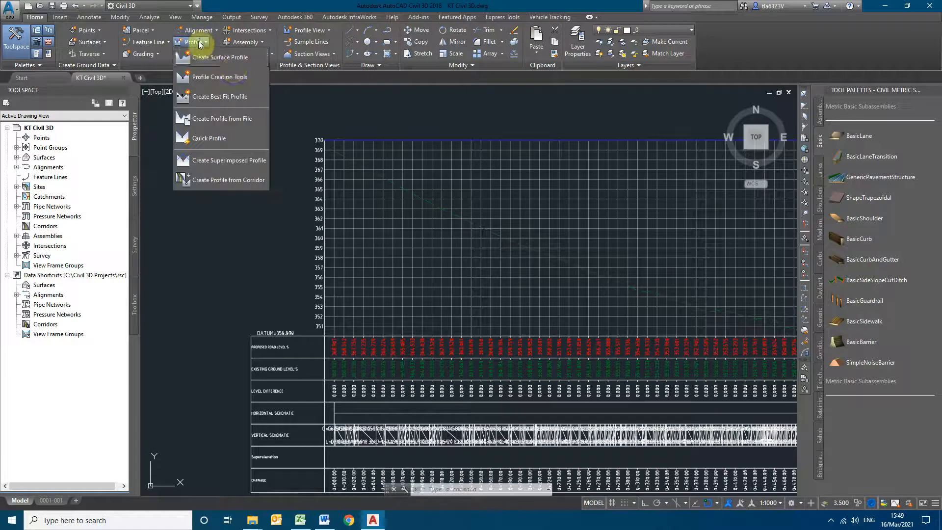
left_click(222, 76)
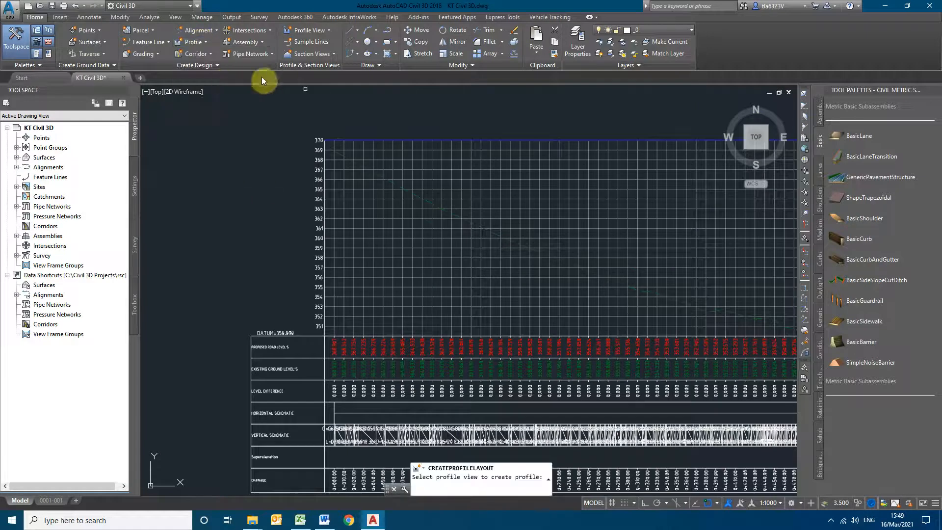
left_click(483, 195)
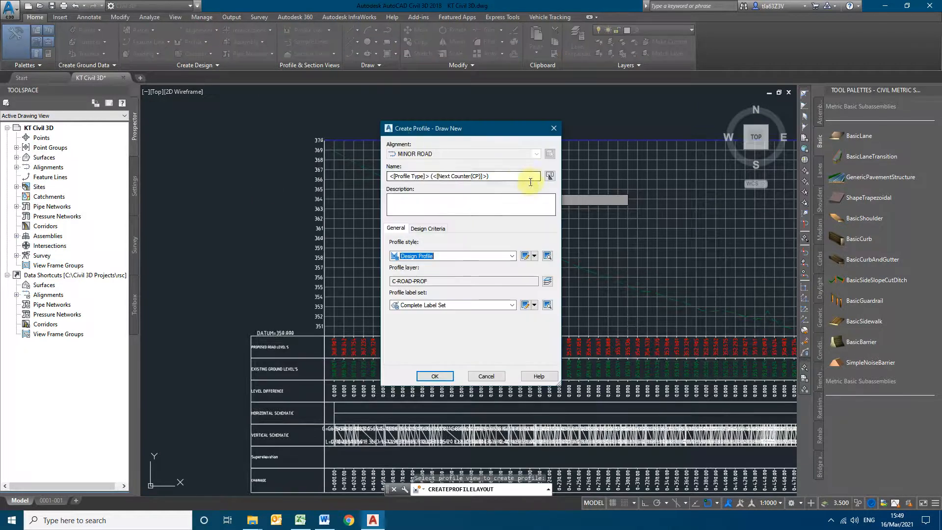
left_click_drag(504, 177, 382, 175)
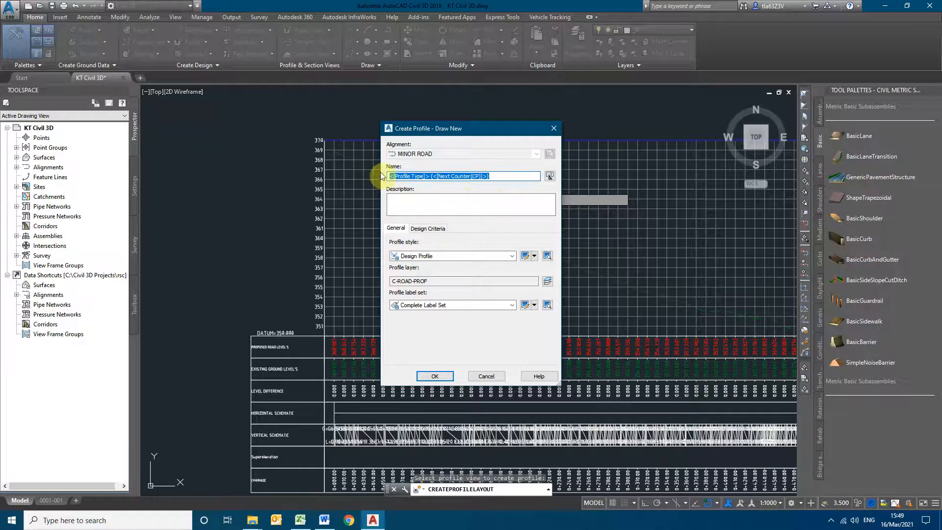
type("PROFILE MINOR ROAD")
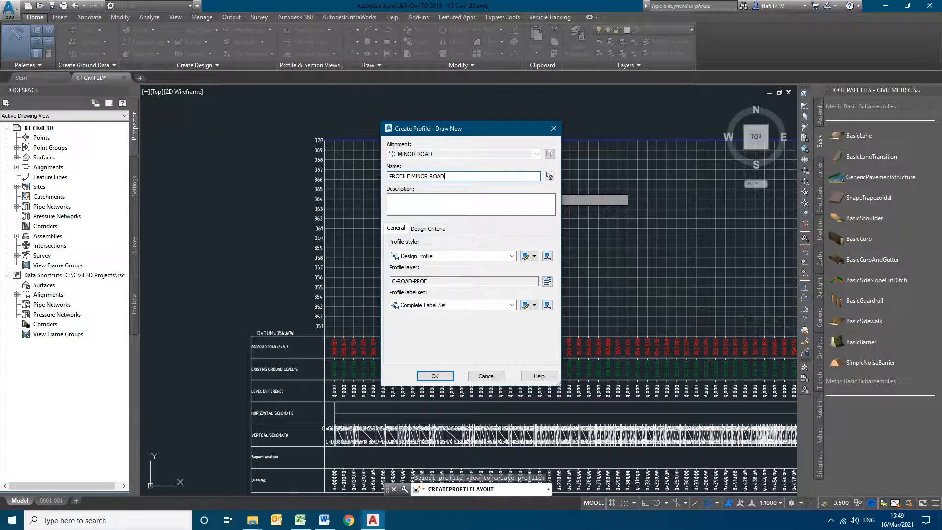
left_click(436, 376)
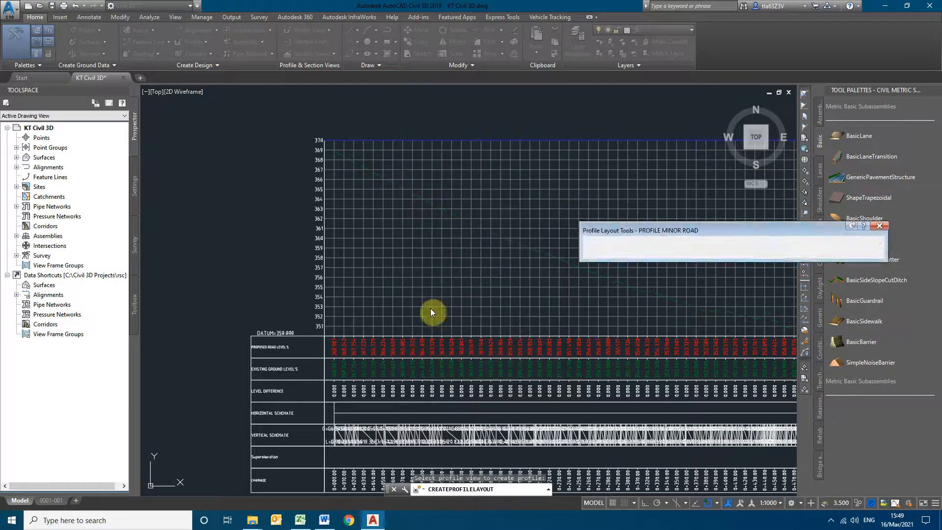
Confirm parabolic vertical curve settings with K values of 60 for crest curves and 25.5 for sag curves.
left_click(599, 242)
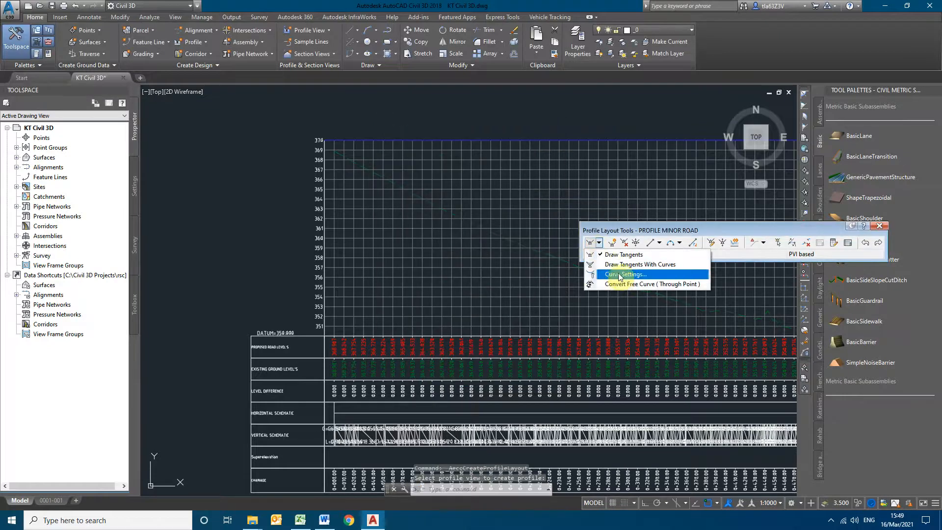
left_click(619, 275)
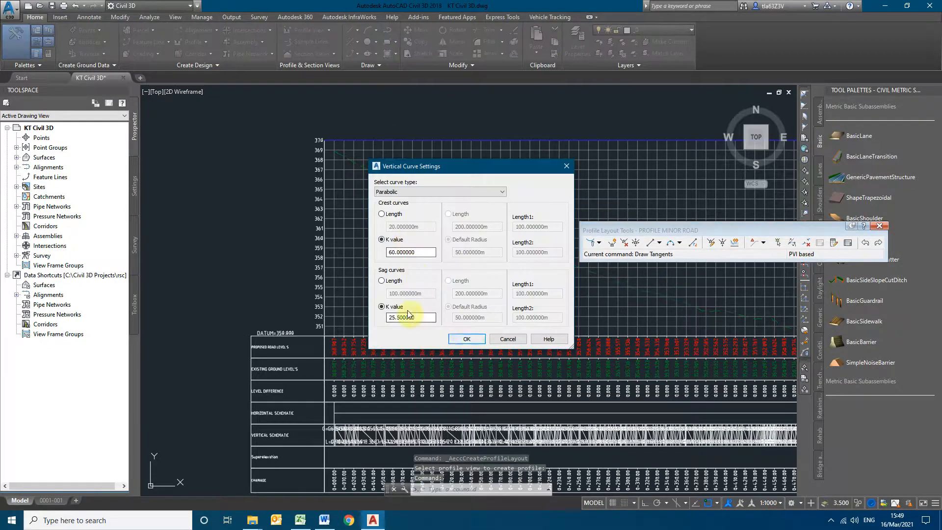
left_click(466, 339)
Draw tangents with curves from about level 369 at the minor road's start, through a PVI near chainage 0+220, to the existing ground's end.
left_click(600, 243)
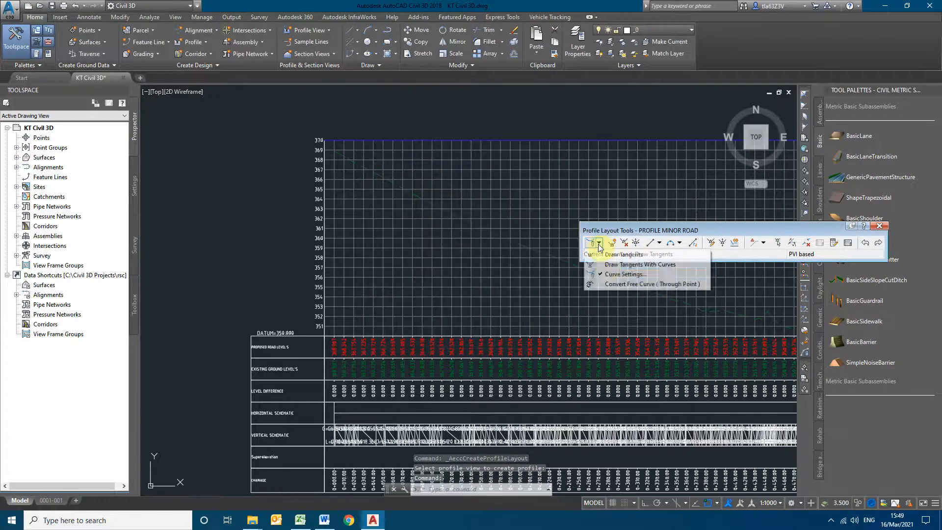
left_click(610, 266)
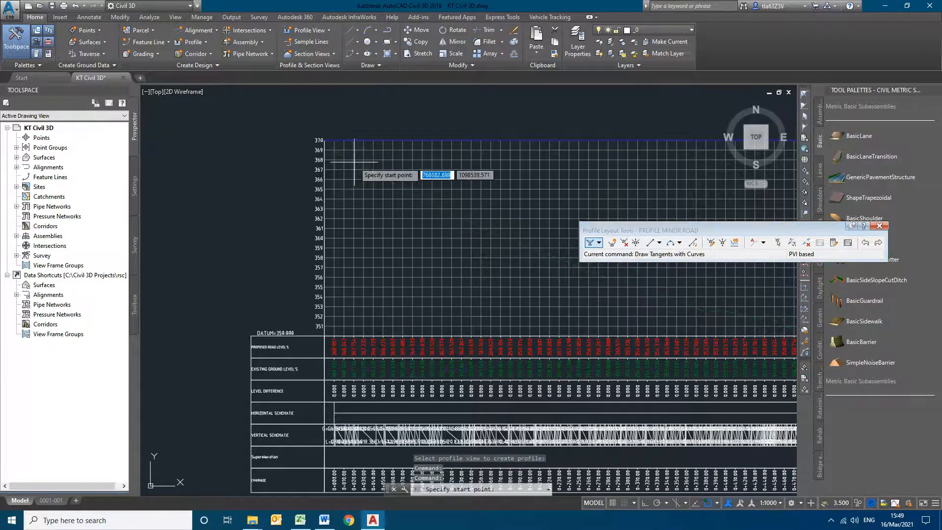
left_click(334, 149)
middle_click_drag(494, 243, 311, 248)
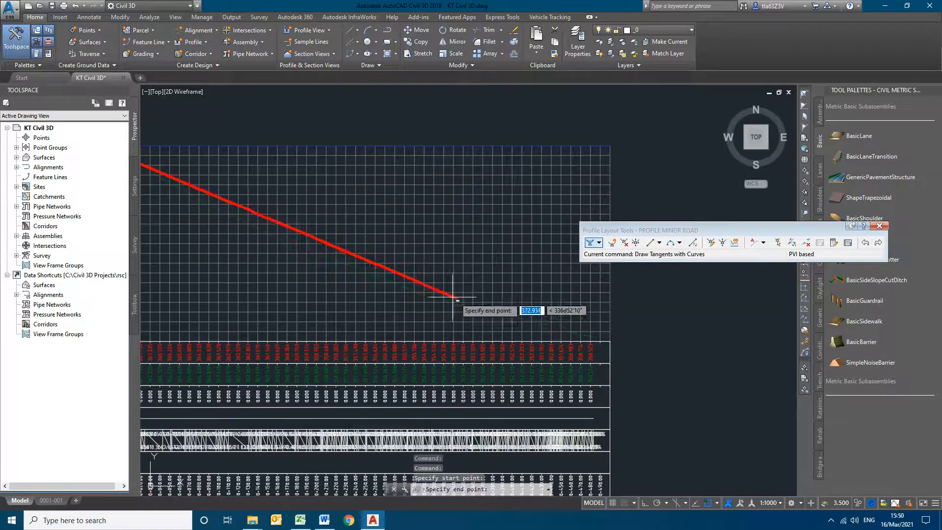
left_click(337, 213)
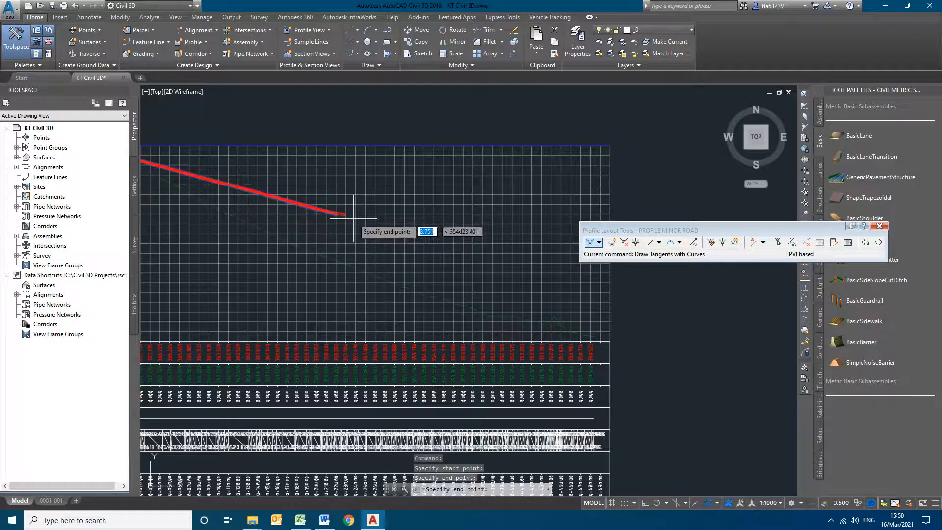
left_click(591, 336)
key("Escape")
Examine the vertical curve on the minor road's design profile and the chainages where the two road alignments cross on plan.
scroll(410, 266, "down", 4)
scroll(410, 265, "up", 3)
scroll(511, 284, "up", 2)
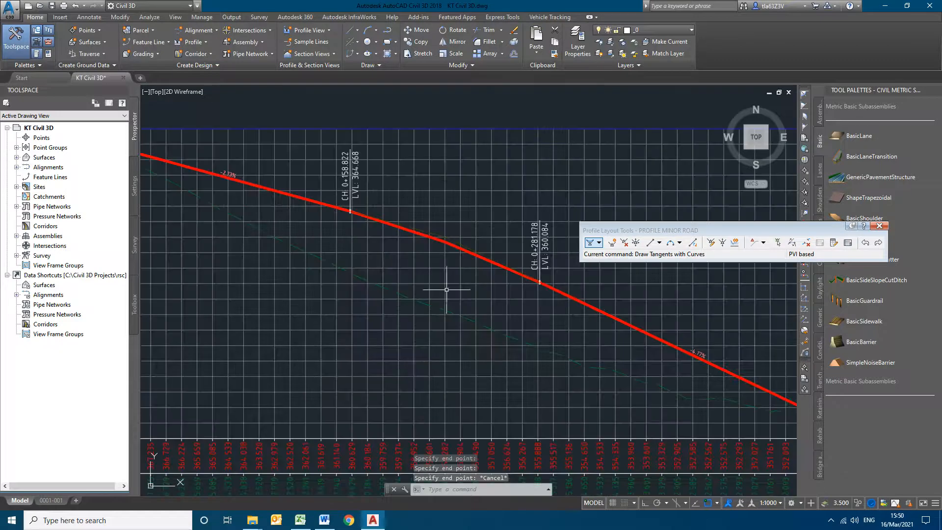
scroll(393, 311, "down", 5)
middle_click_drag(426, 348, 480, 356)
key("Escape")
left_click(489, 325)
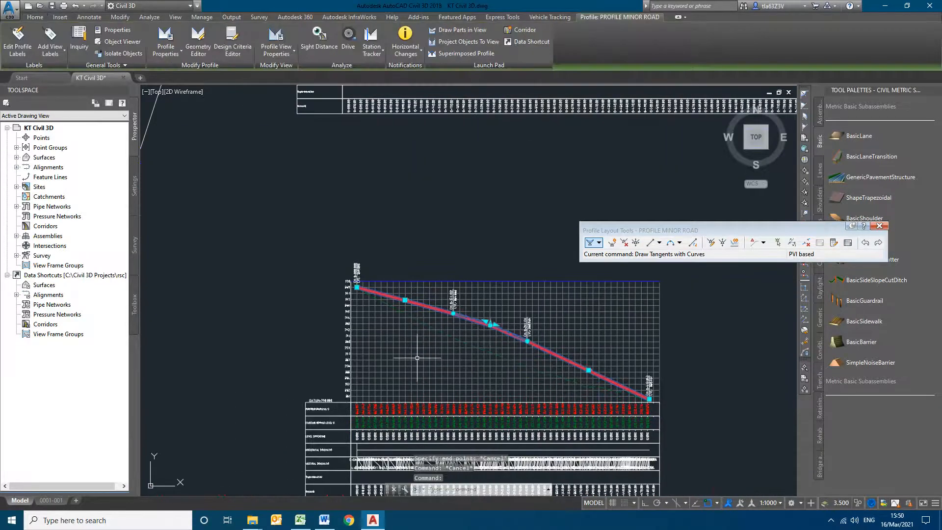
scroll(432, 356, "down", 6)
key("Escape")
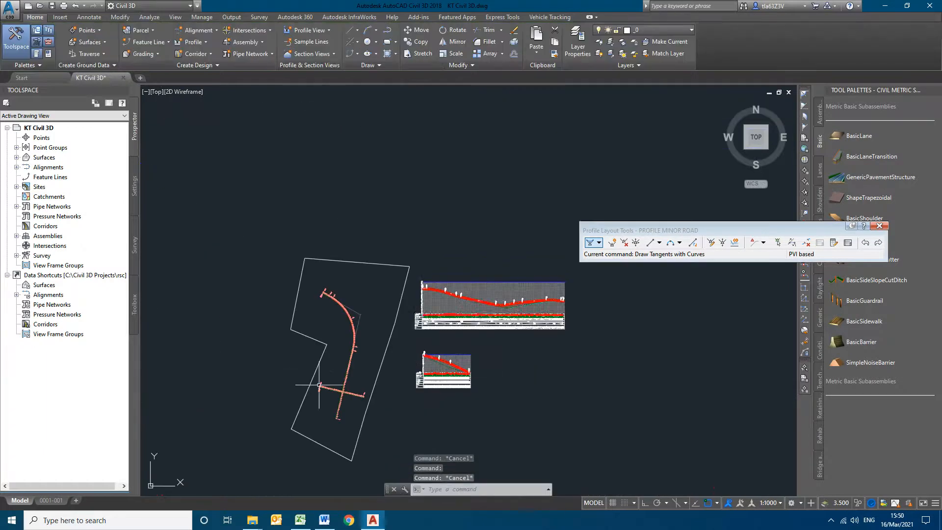
scroll(338, 388, "up", 5)
scroll(431, 390, "up", 2)
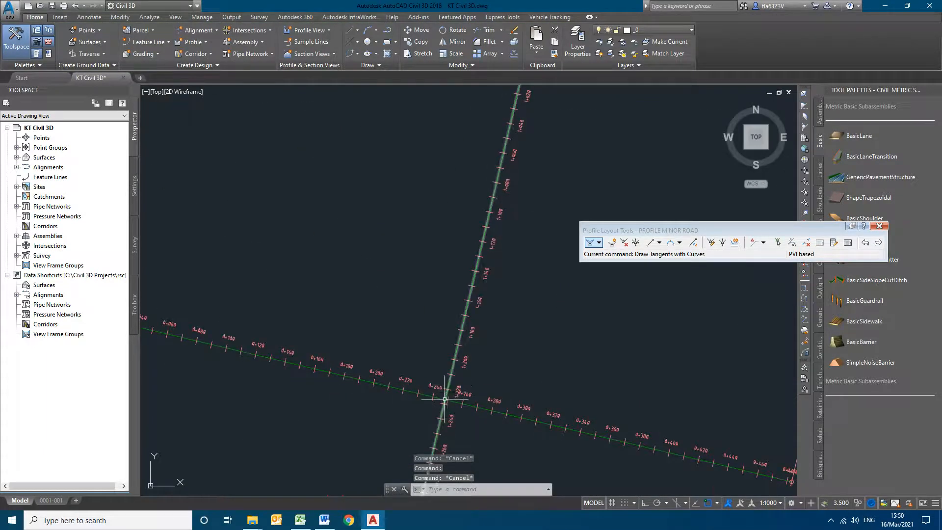
scroll(448, 393, "up", 2)
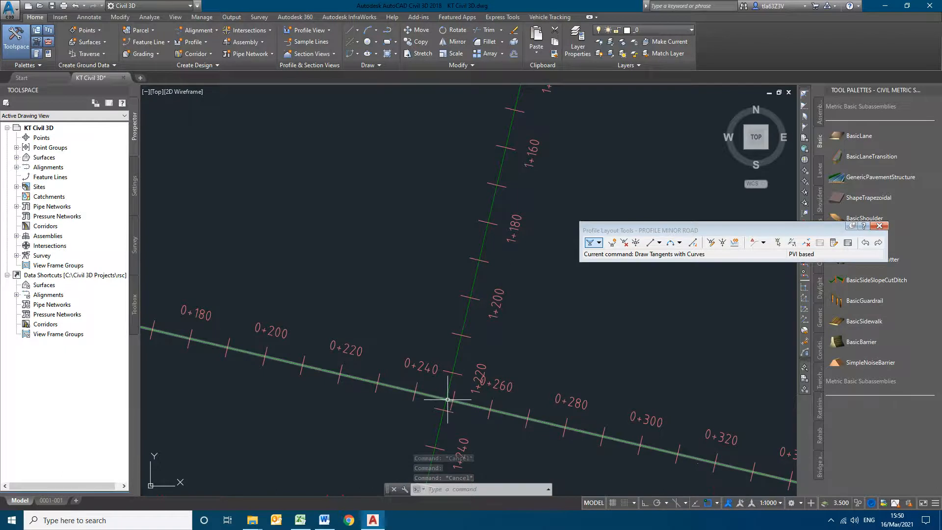
left_click(880, 228)
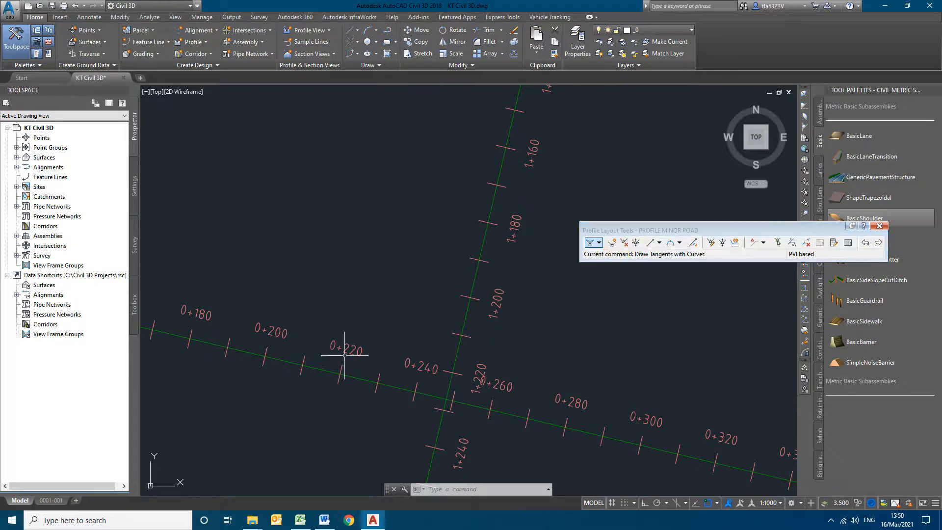
Delete the intermediate PVI between the two tangents of the minor road's design profile.
scroll(322, 378, "down", 8)
scroll(593, 297, "up", 5)
scroll(593, 296, "up", 2)
middle_click_drag(597, 354, 488, 301)
key("Escape")
key("Escape")
left_click(417, 345)
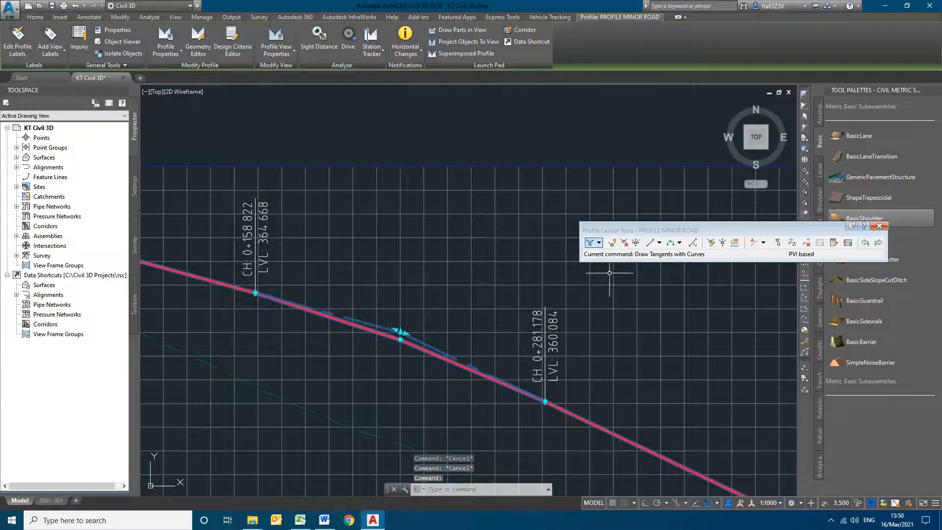
left_click(611, 246)
left_click(625, 244)
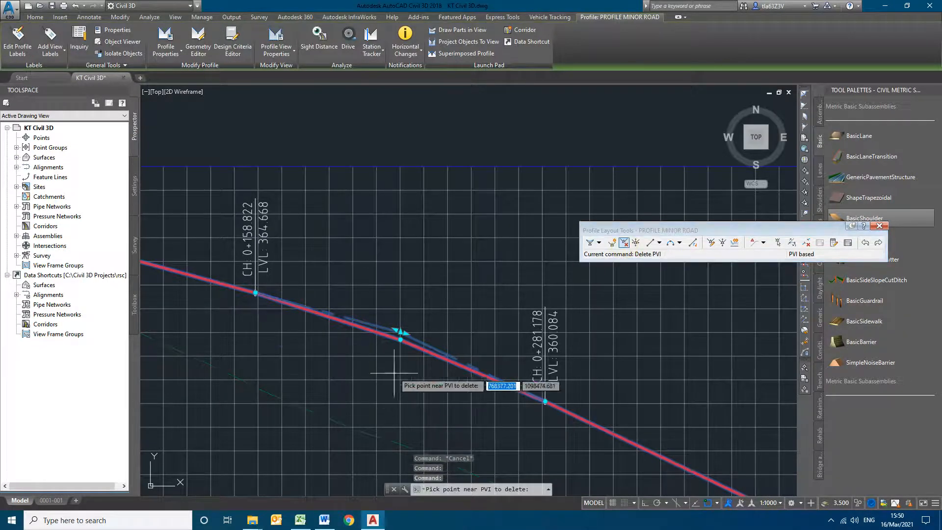
left_click(401, 341)
Insert a new PVI at station 0+250 and elevation 362 m in the minor road's design profile.
left_click(612, 243)
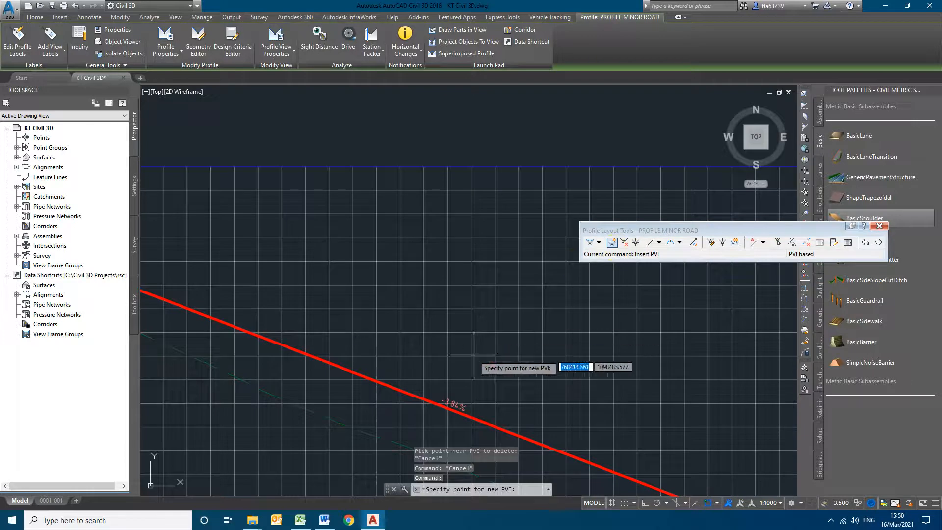
scroll(490, 378, "down", 4)
left_click(503, 369)
key("Escape")
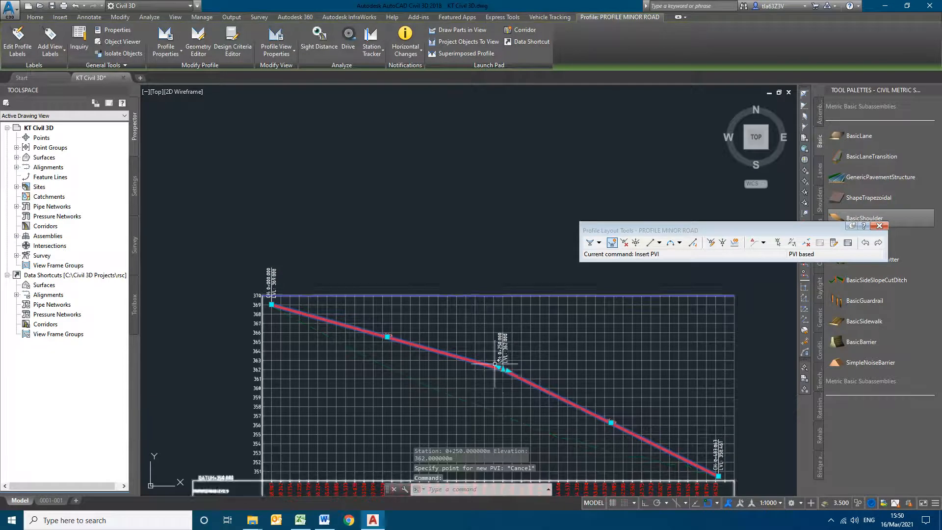
key("Escape")
Query the major road's station and elevation on PROFILE MAJOR ROAD at the point where the two alignments cross.
scroll(635, 398, "down", 10)
scroll(562, 427, "up", 8)
scroll(552, 294, "up", 2)
scroll(580, 270, "up", 6)
middle_click_drag(554, 332, 304, 328)
left_click(366, 302)
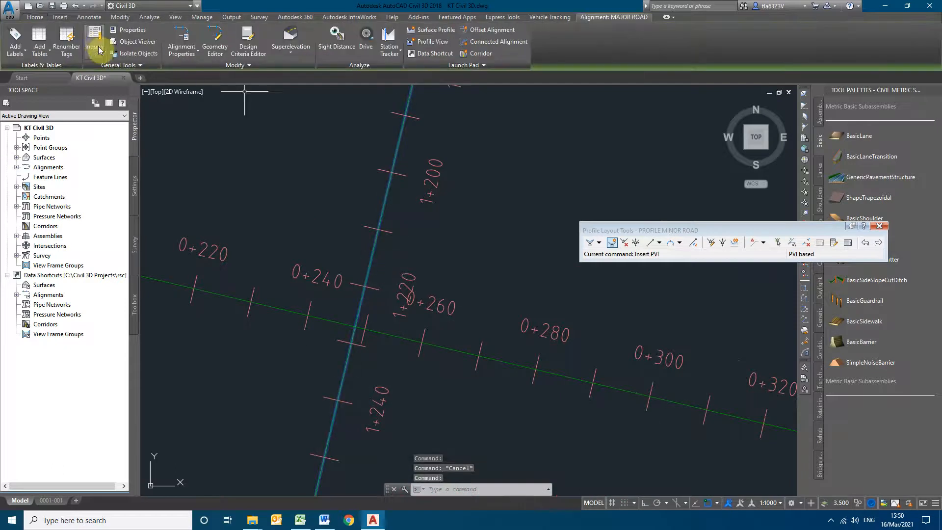
left_click(95, 29)
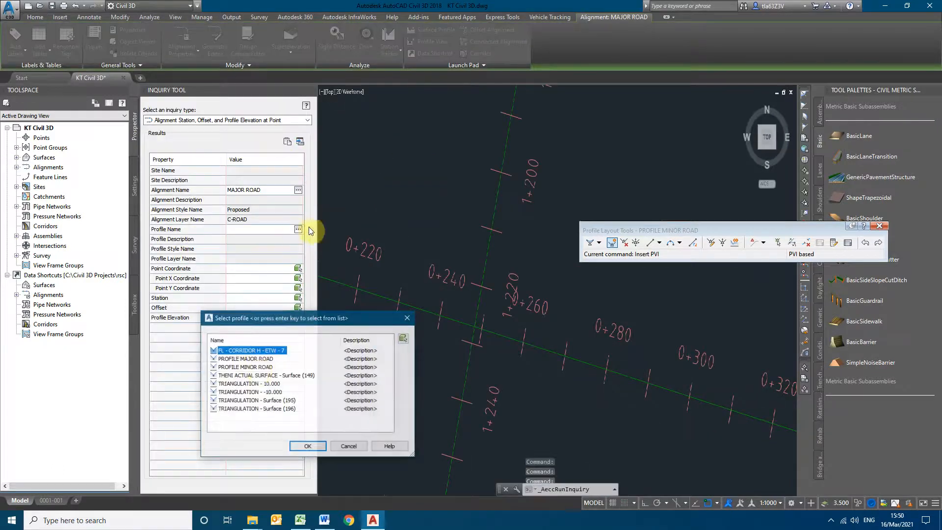
left_click(256, 359)
left_click(308, 447)
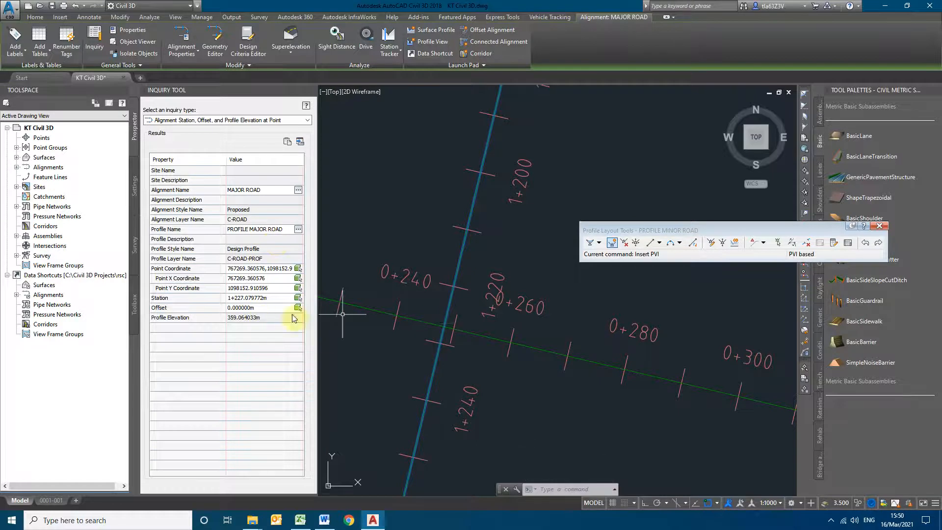
Repeat the Alignment Station, Offset, and Profile Elevation at Point inquiry for PROFILE MAJOR ROAD at the junction.
left_click(275, 120)
left_click(220, 167)
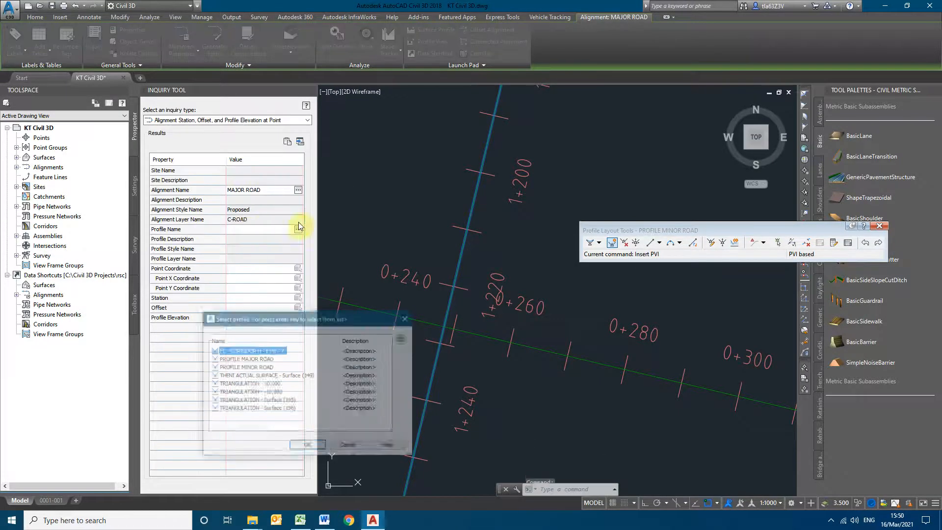
left_click(247, 359)
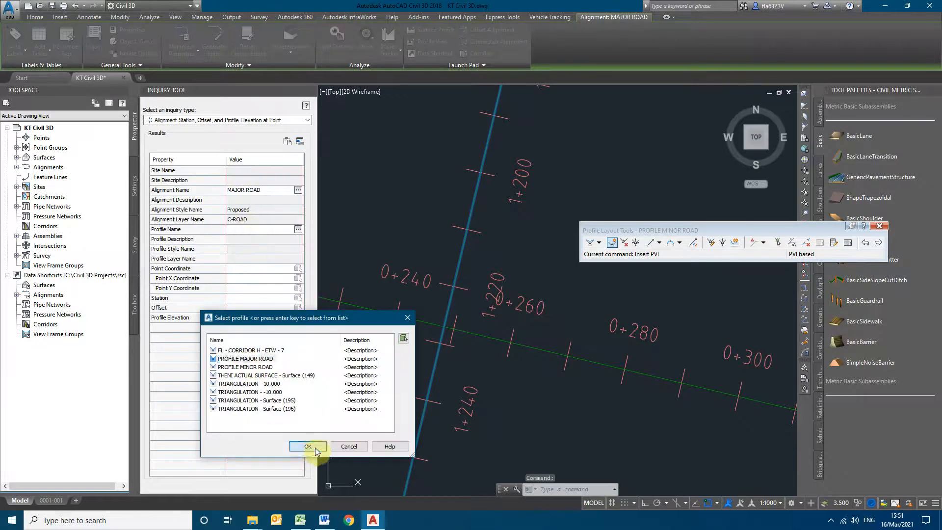
left_click(308, 447)
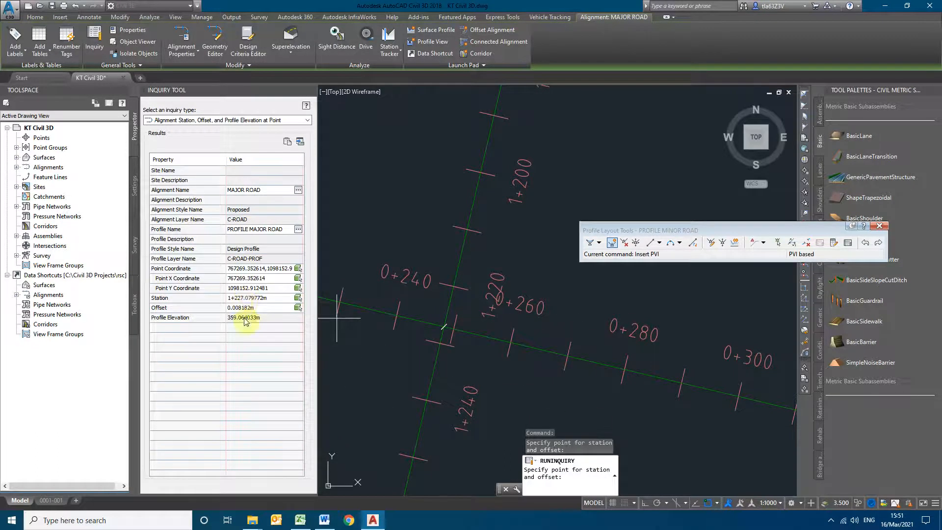
Switch the junction point inquiry to the MINOR ROAD alignment and PROFILE MINOR ROAD.
left_click(258, 191)
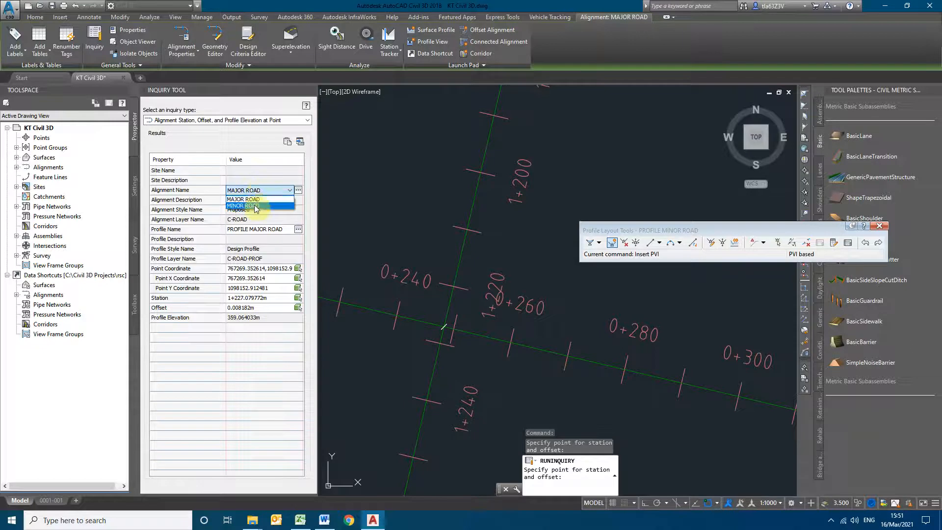
left_click(254, 211)
left_click(250, 227)
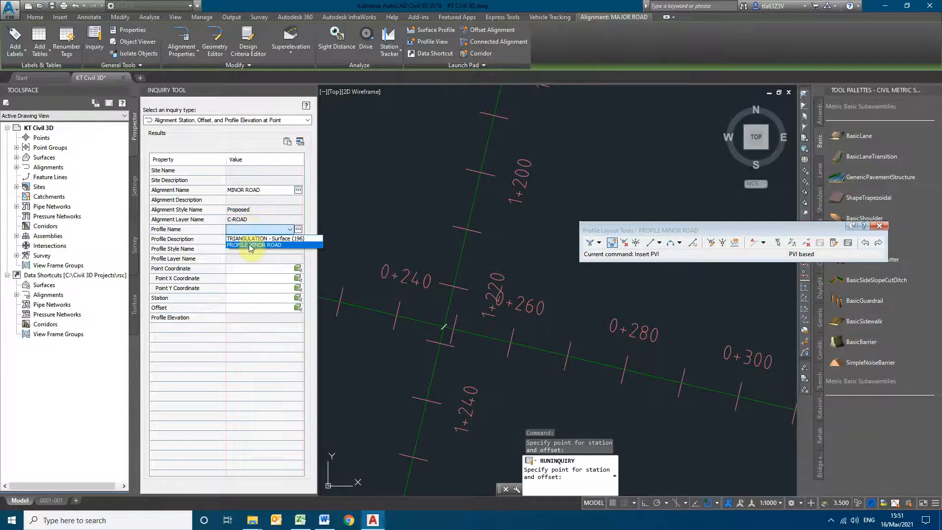
left_click(248, 240)
Copy the minor road's junction station from the inquiry results into cell B5 of the Excel sheet.
left_click(255, 298)
right_click(263, 297)
left_click(285, 330)
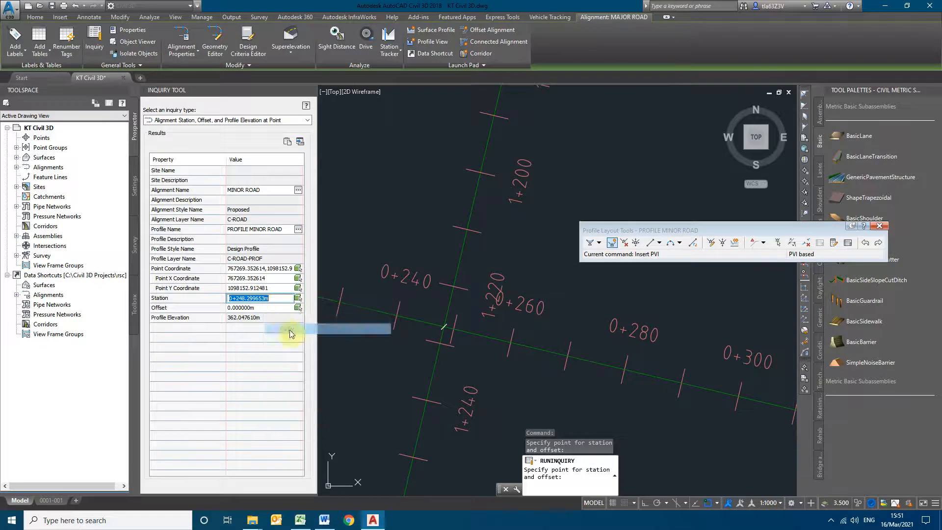
left_click(300, 521)
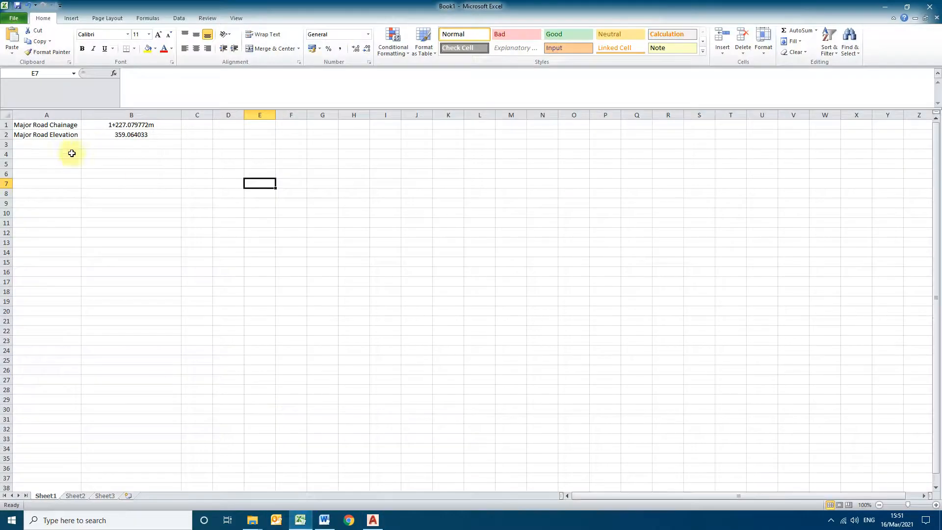
right_click(117, 162)
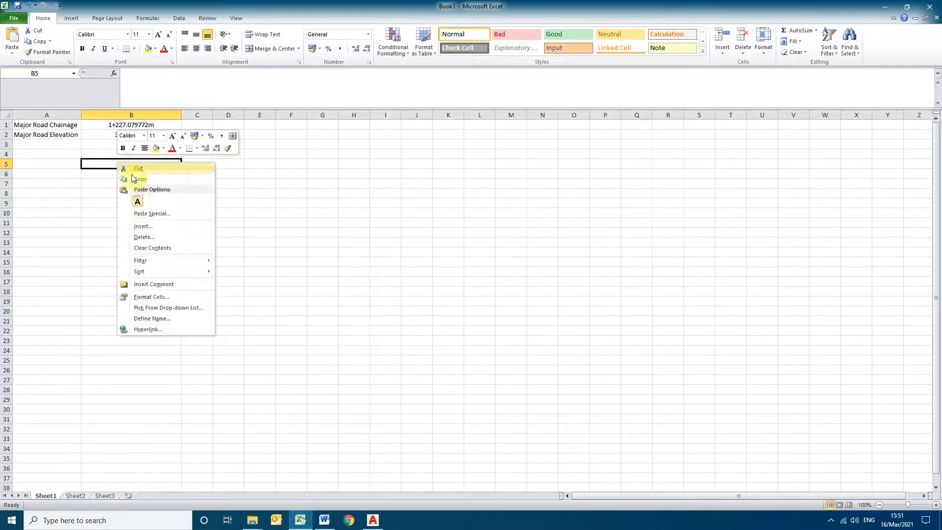
left_click(134, 202)
left_click(317, 251)
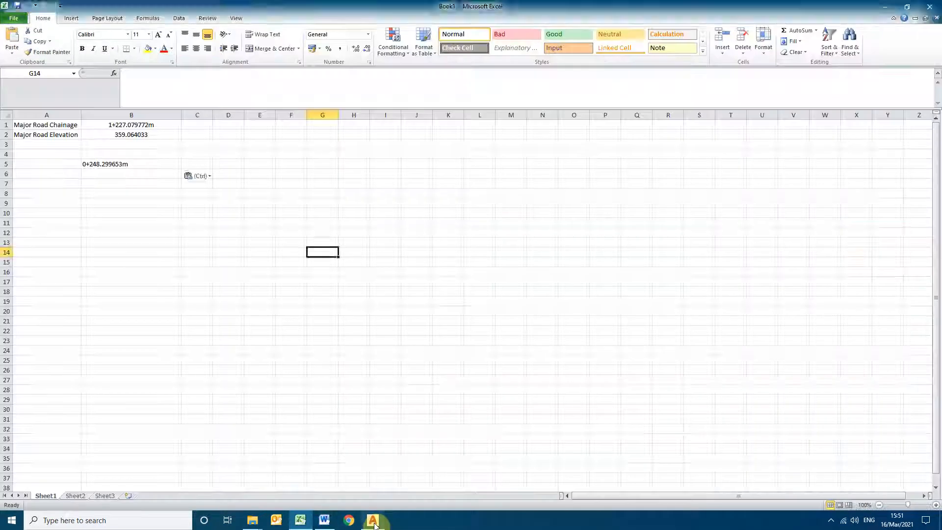
Copy the minor road's profile elevation from the Civil 3D inquiry results into cell B6 of the Excel sheet.
left_click(373, 521)
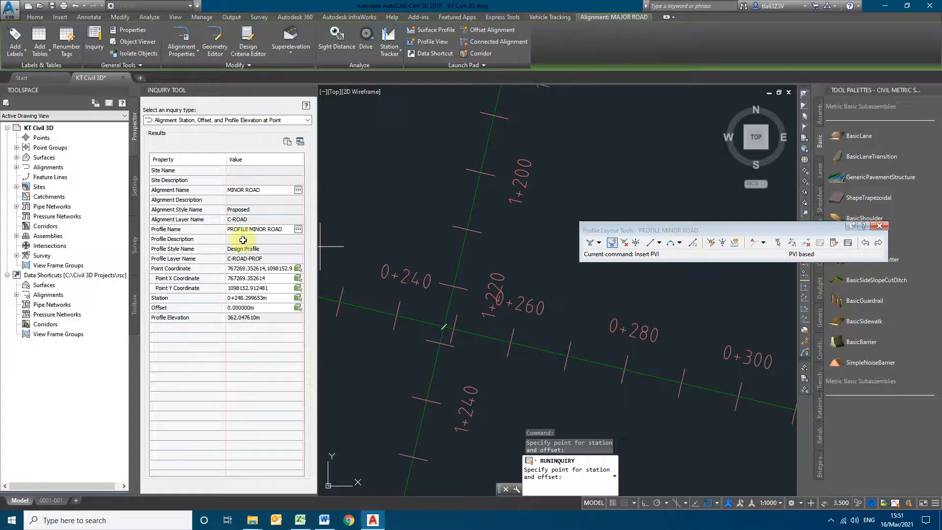
right_click(247, 320)
left_click(270, 323)
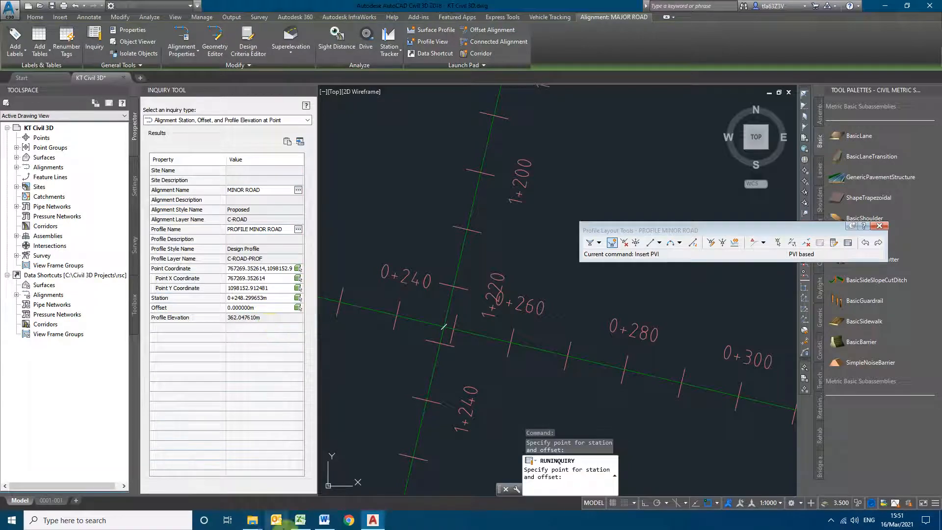
left_click(301, 520)
right_click(117, 175)
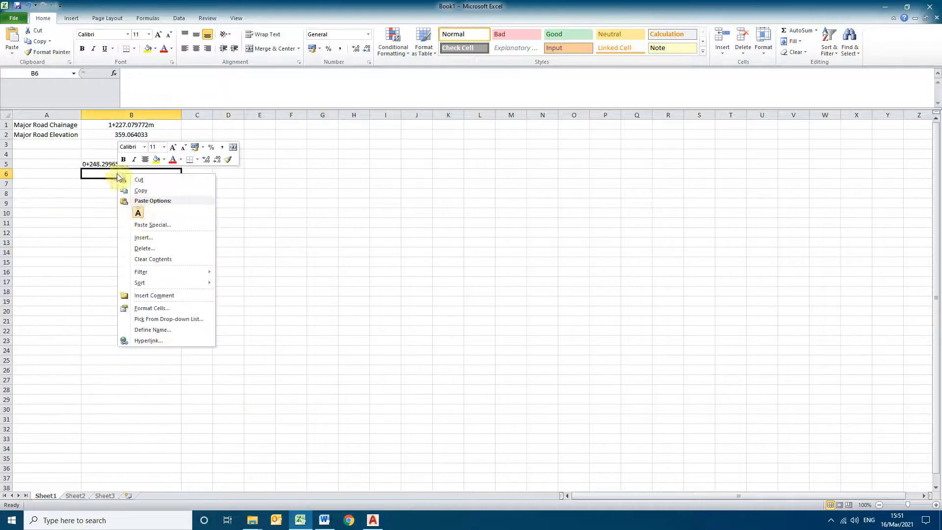
left_click(138, 213)
left_click(322, 252)
Copy the chainage and elevation labels from cells A1:A2 to A5:A6.
left_click(39, 164)
left_click(31, 134)
key("ctrl+c")
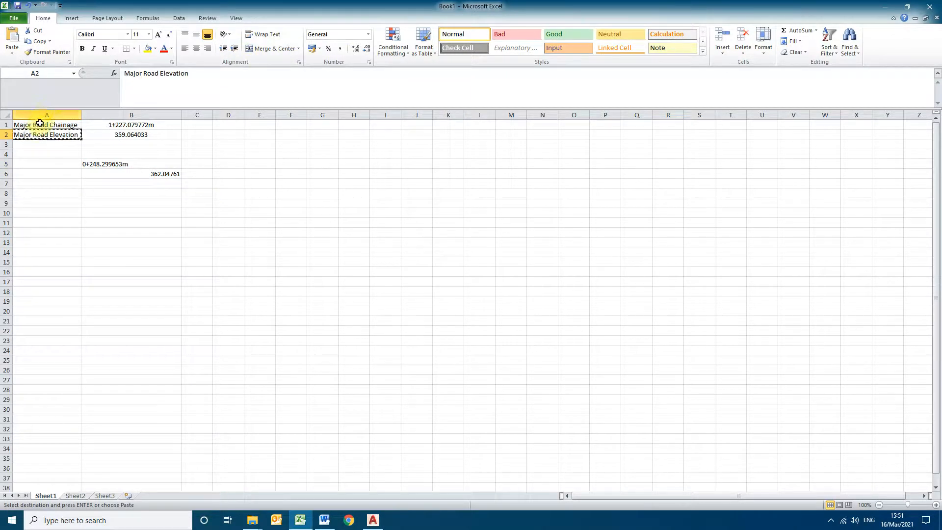
left_click_drag(40, 123, 37, 131)
key("ctrl+c")
left_click(46, 163)
key("ctrl+v")
Replace all occurrences of "MAJOR" with "Minor" in the labels in cells A5:A6.
key("ctrl+f")
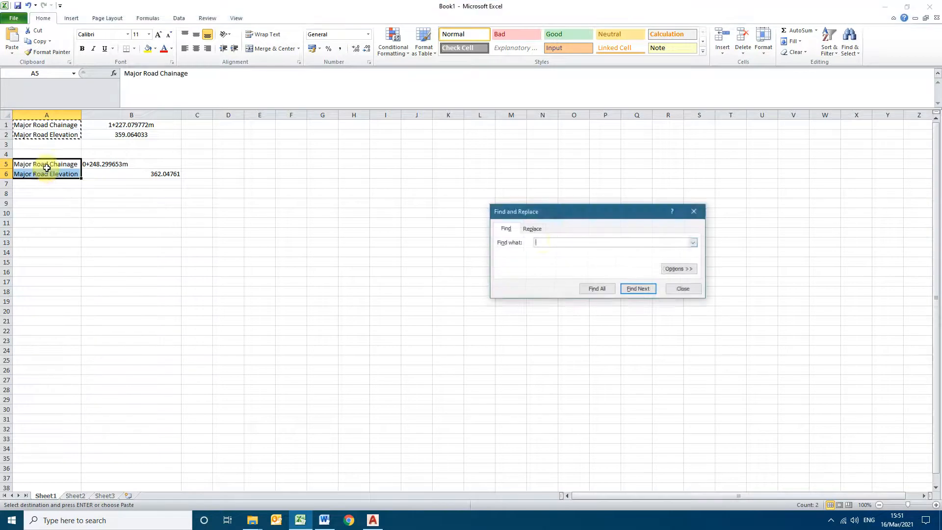
left_click(535, 229)
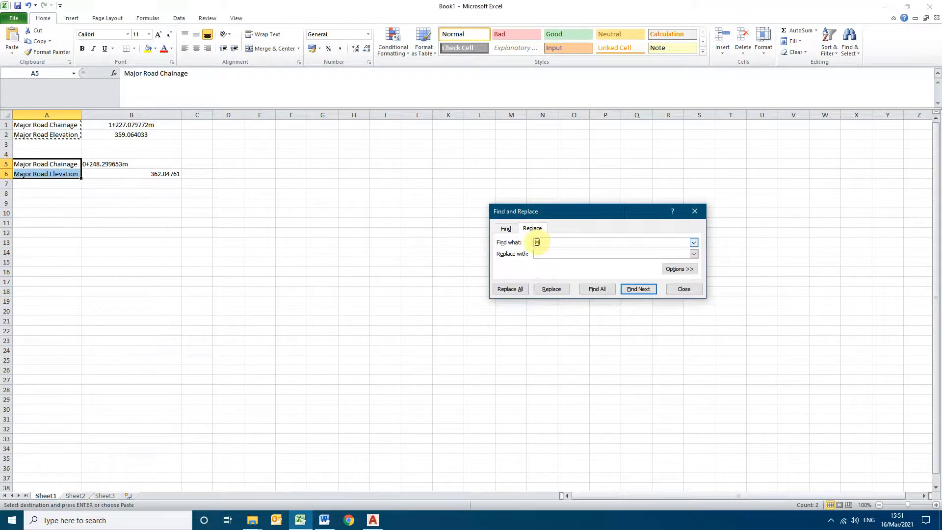
left_click(535, 243)
type("MAJOR")
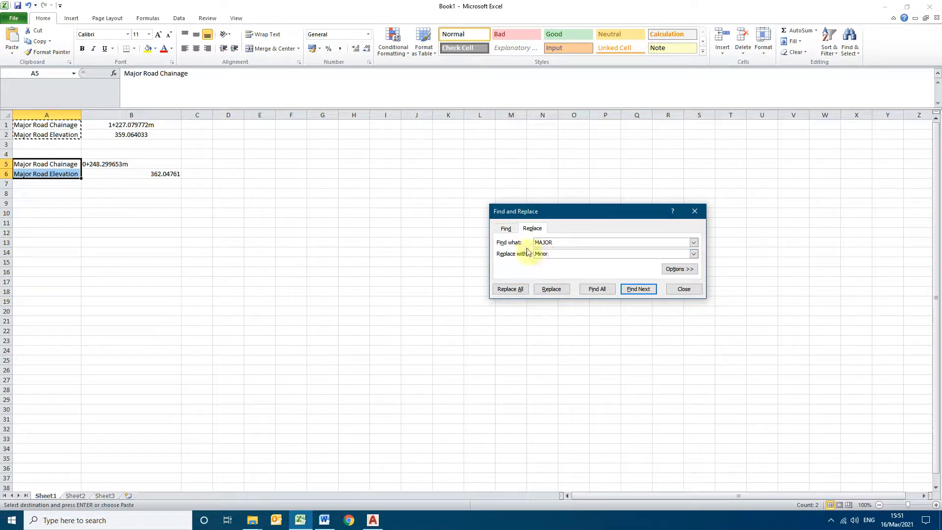
left_click(512, 289)
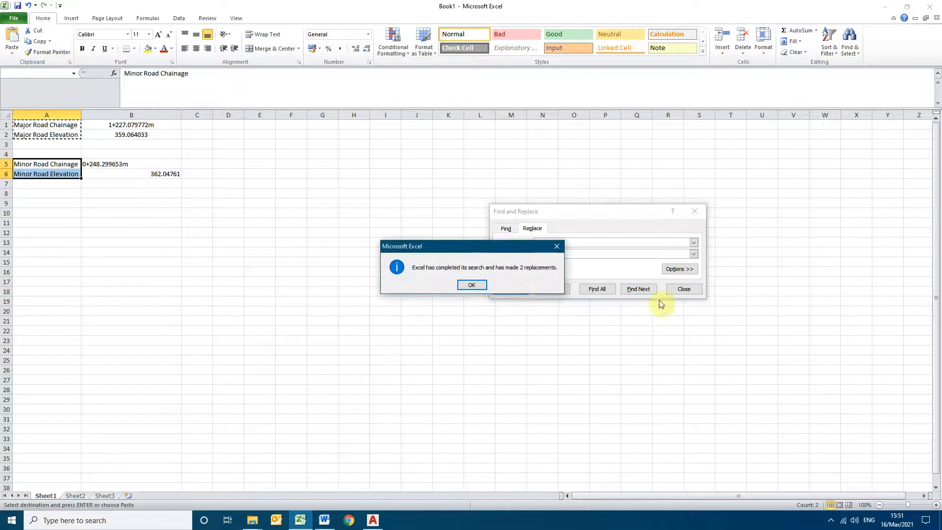
left_click(471, 285)
left_click(682, 289)
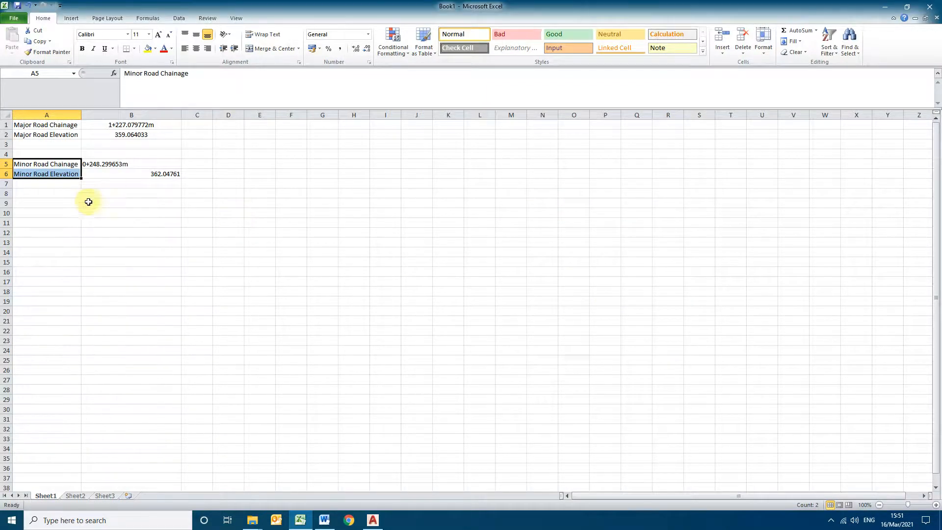
Centre the chainage and elevation values in cells B1:B6 horizontally and vertically.
left_click(113, 213)
left_click_drag(110, 126, 130, 174)
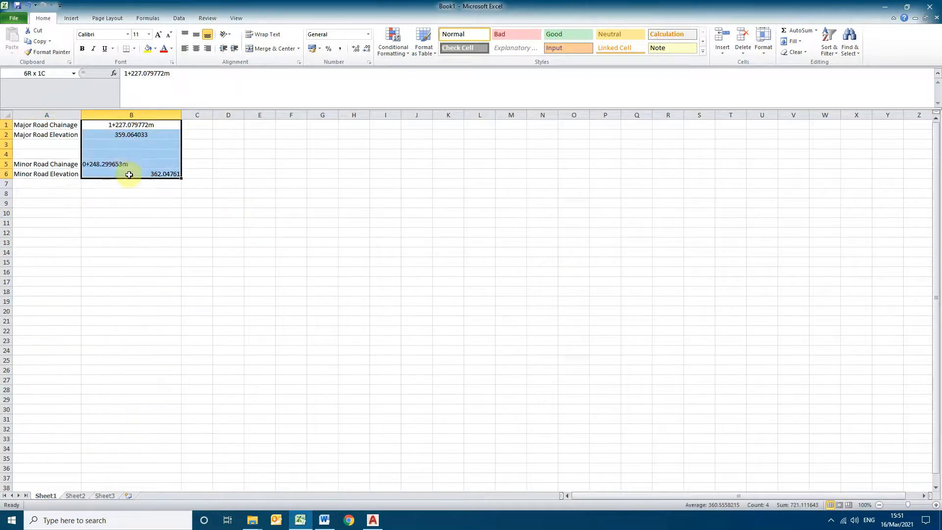
left_click(196, 51)
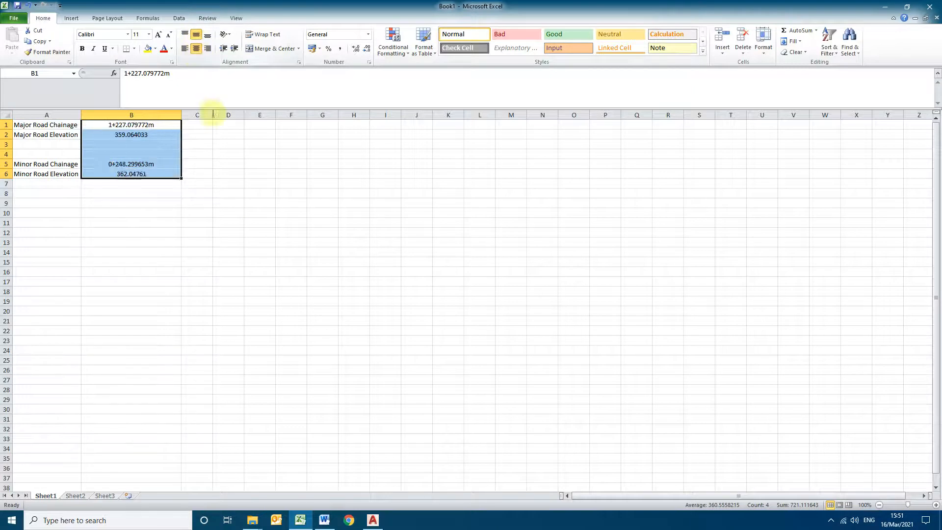
left_click(322, 253)
Compare the major and minor roads' chainages and elevations at the junction in the Excel sheet.
left_click(148, 126)
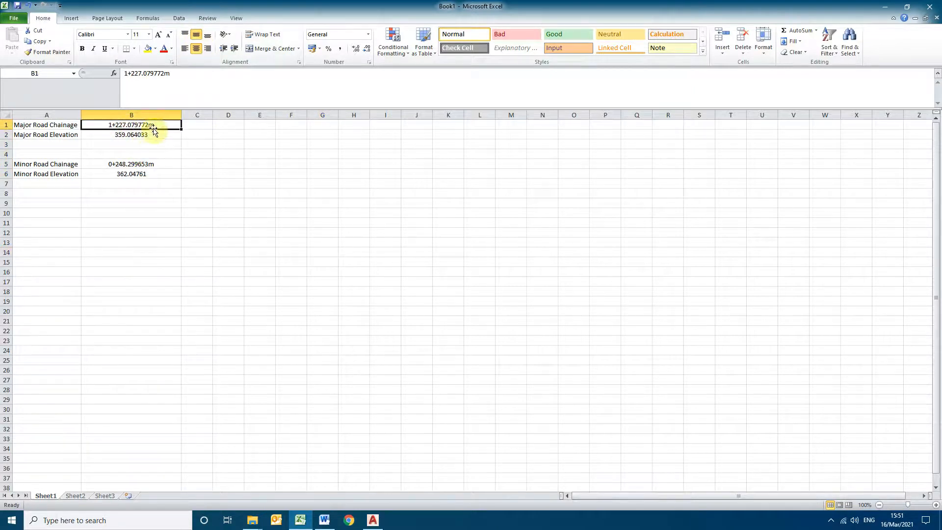
left_click_drag(78, 164, 132, 163)
left_click_drag(57, 134, 140, 134)
left_click_drag(73, 174, 105, 172)
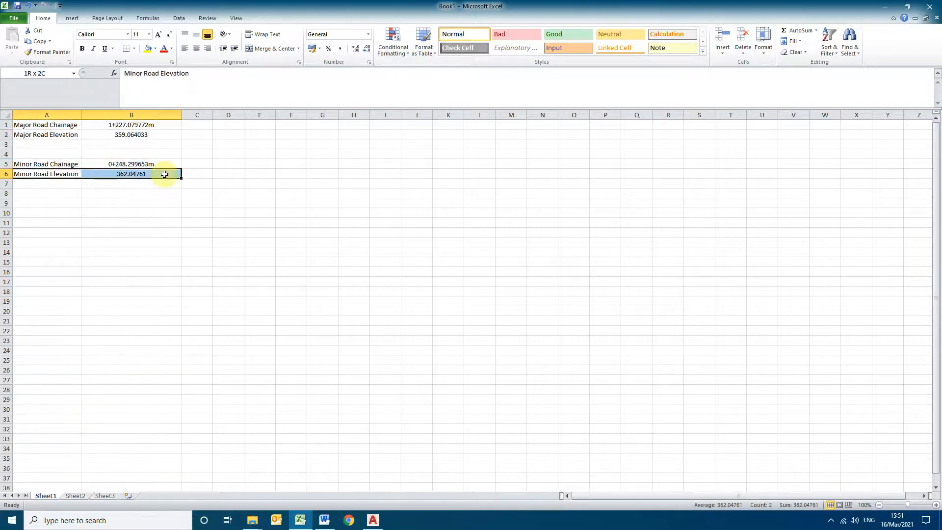
left_click(220, 194)
left_click(87, 125)
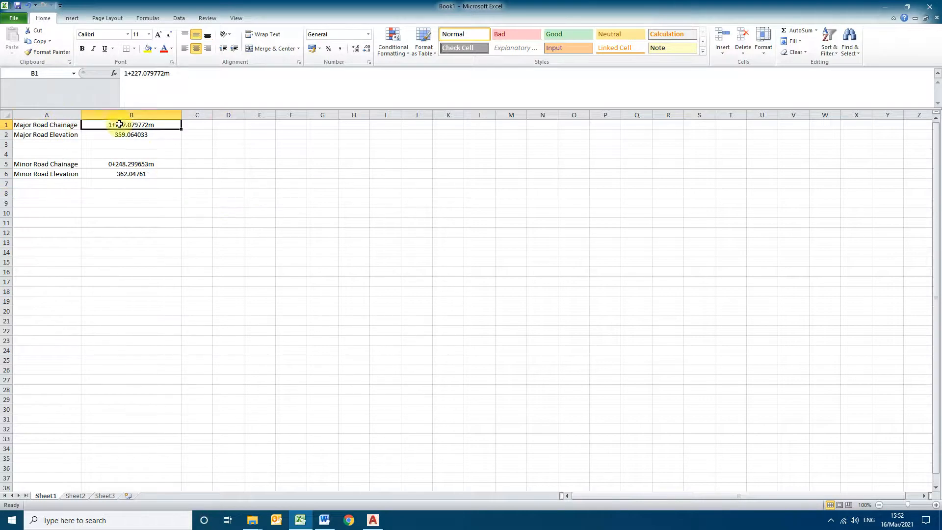
left_click(85, 167)
left_click_drag(84, 167, 67, 163)
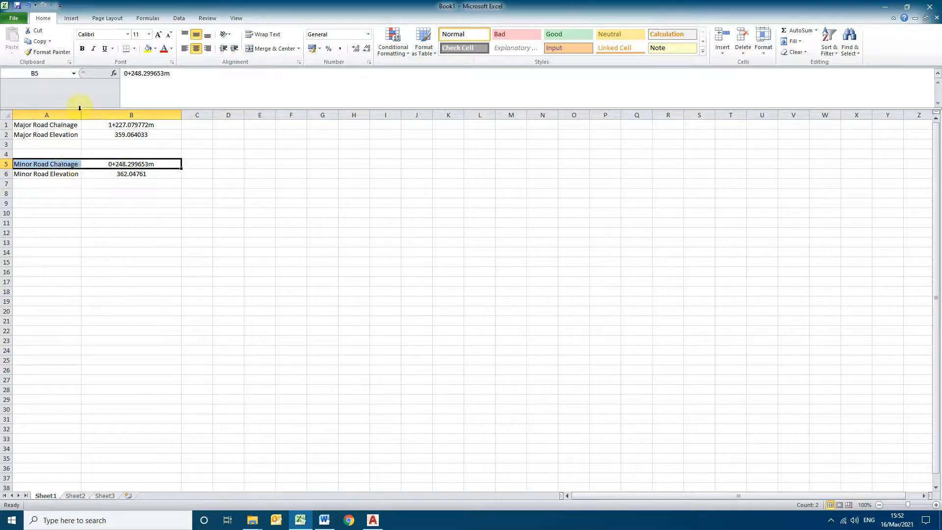
left_click_drag(80, 125, 120, 123)
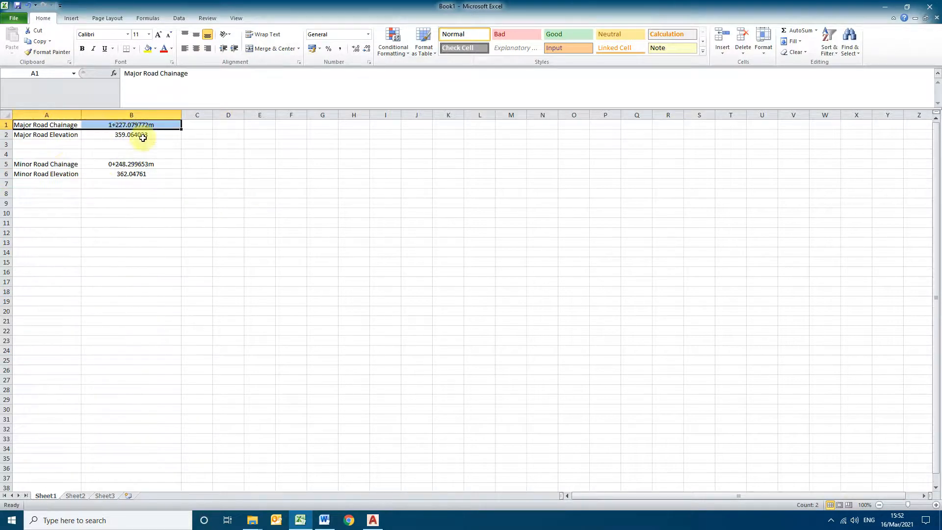
left_click(140, 135)
left_click(140, 176)
left_click(136, 134)
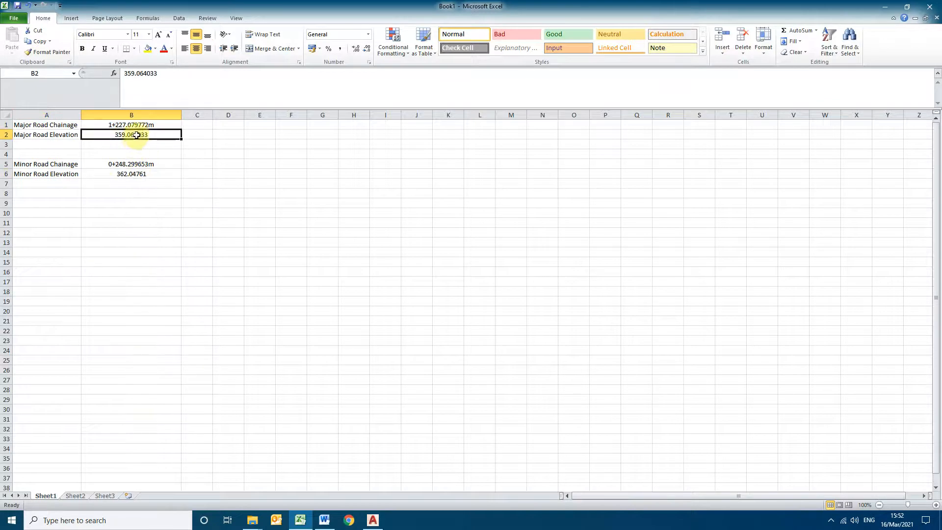
left_click(129, 174)
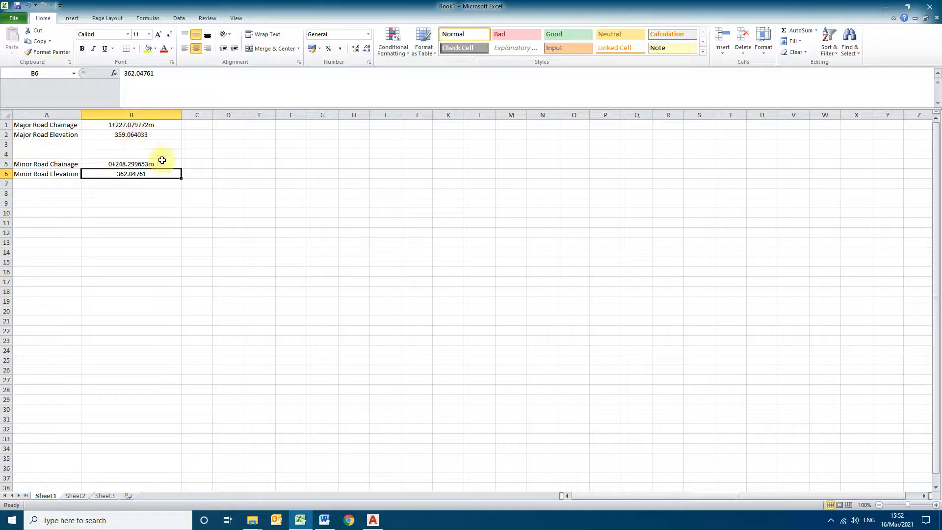
left_click(131, 135)
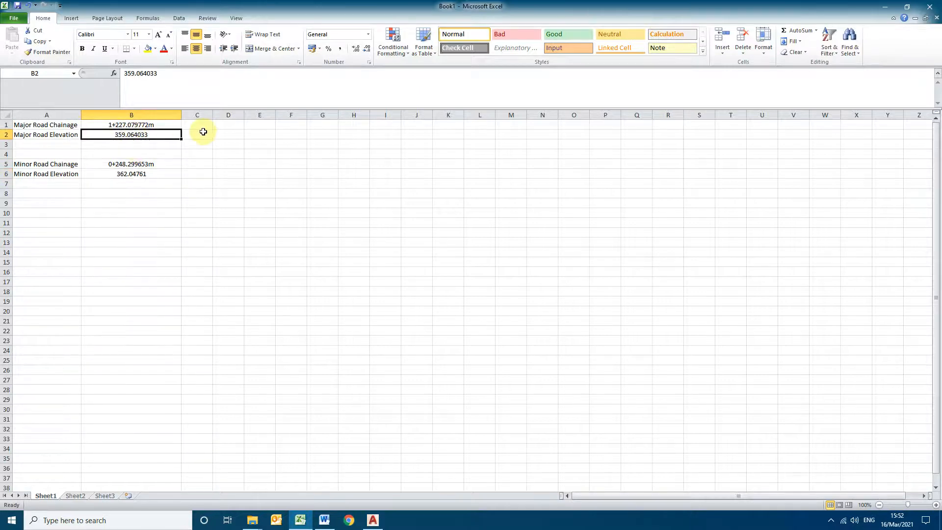
left_click(134, 166)
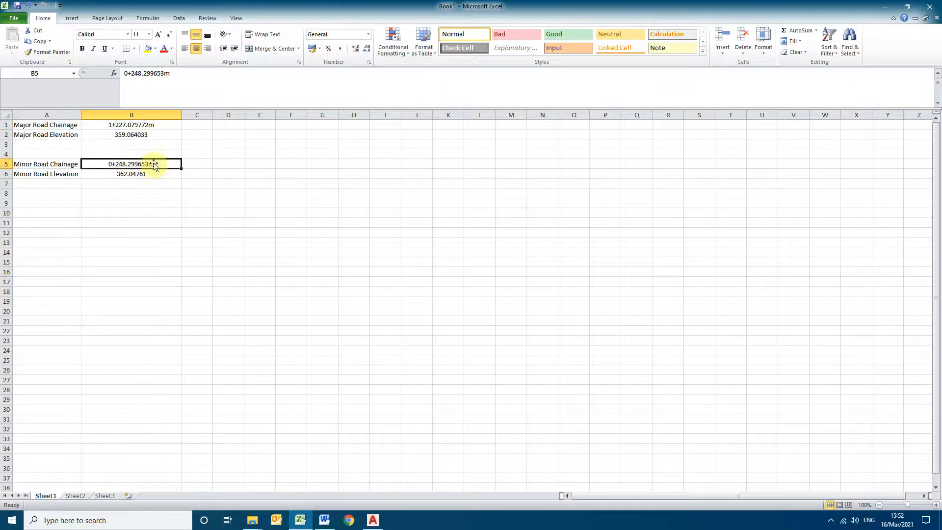
Select the minor road chainage text inside cell B5 and switch back to Civil 3D.
double_click(153, 167)
left_click_drag(153, 166, 69, 162)
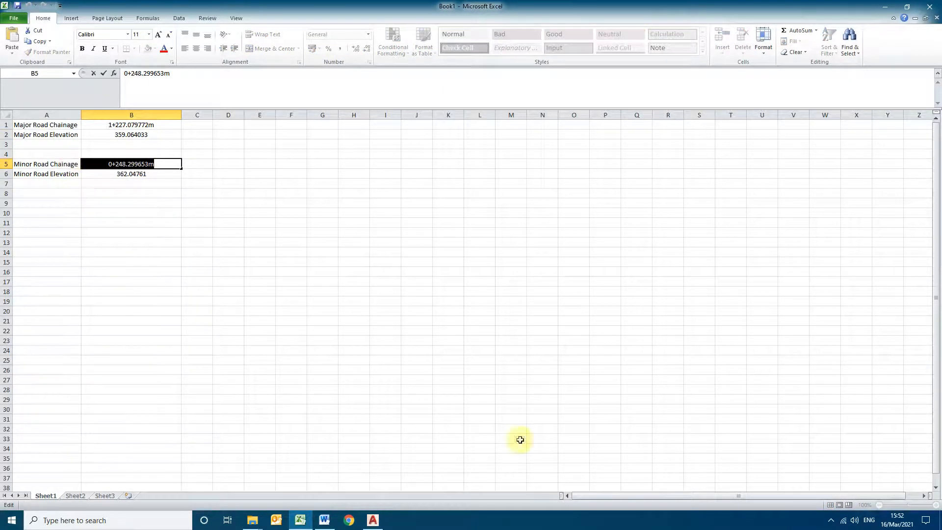
left_click(372, 519)
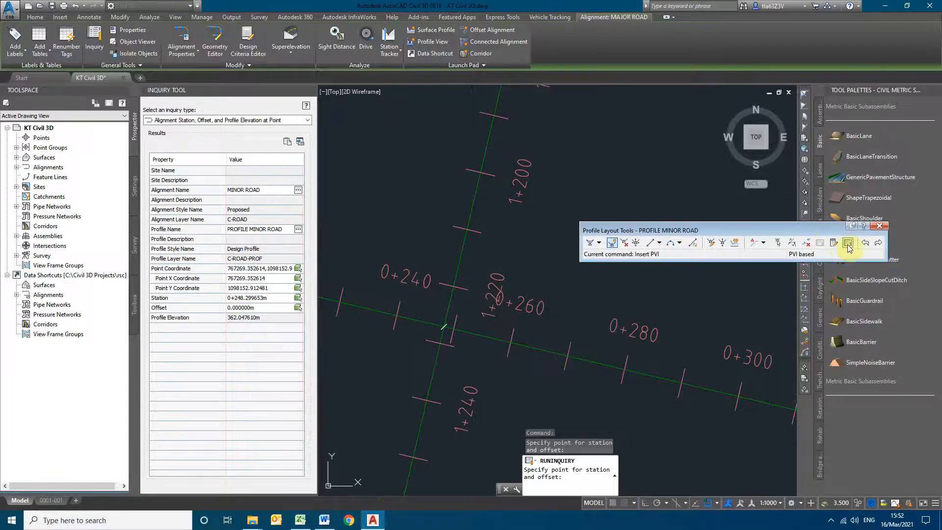
In the minor road profile's entity grid, set the station of the second PVI to 0+248.299653m.
left_click(848, 242)
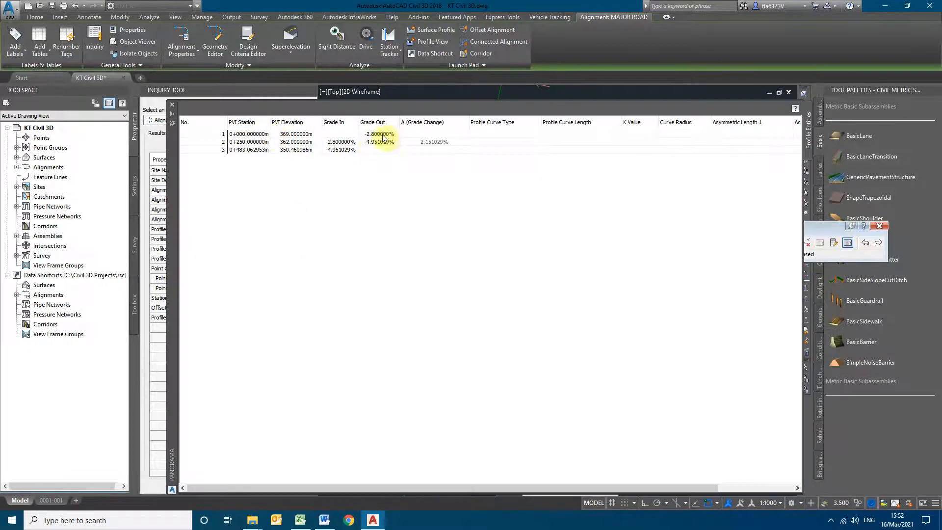
left_click(284, 143)
left_click(249, 143)
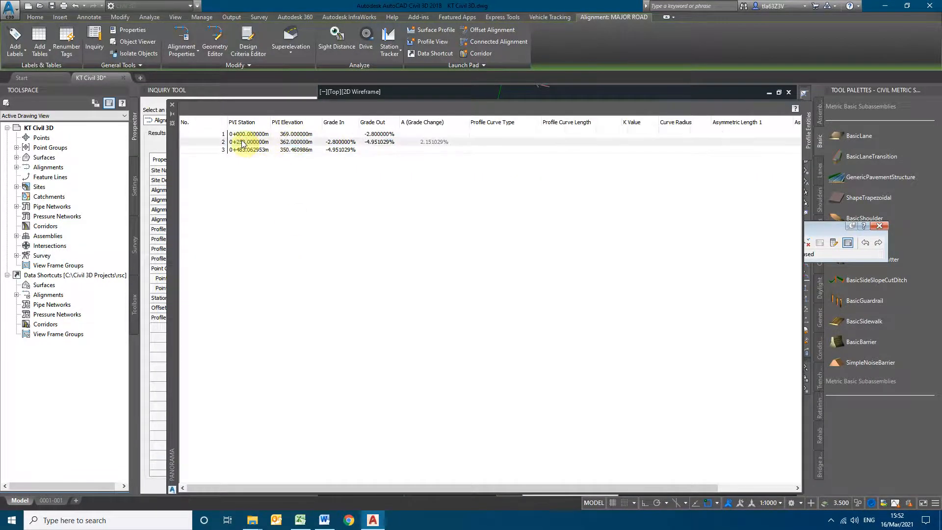
right_click(261, 143)
left_click(247, 146)
left_click(247, 146)
left_click_drag(246, 144, 275, 143)
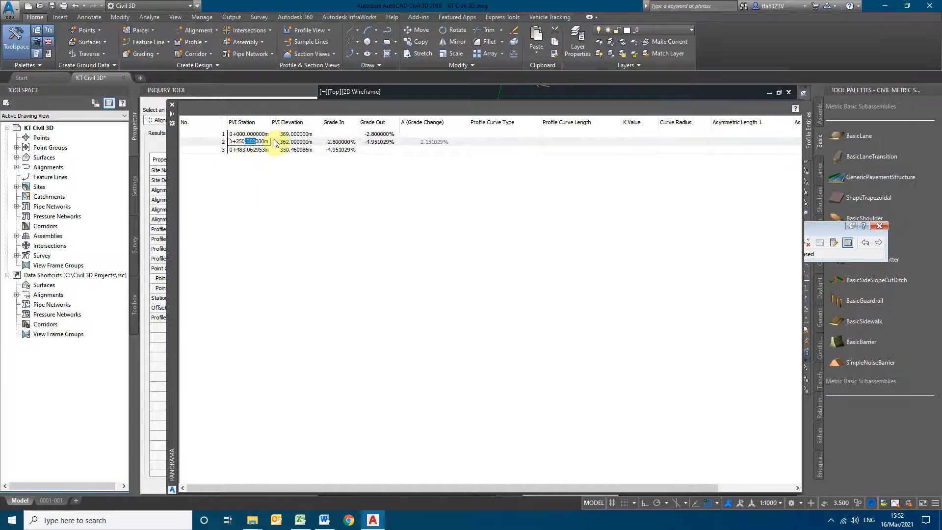
left_click(270, 142)
left_click_drag(269, 141, 210, 144)
key("Return")
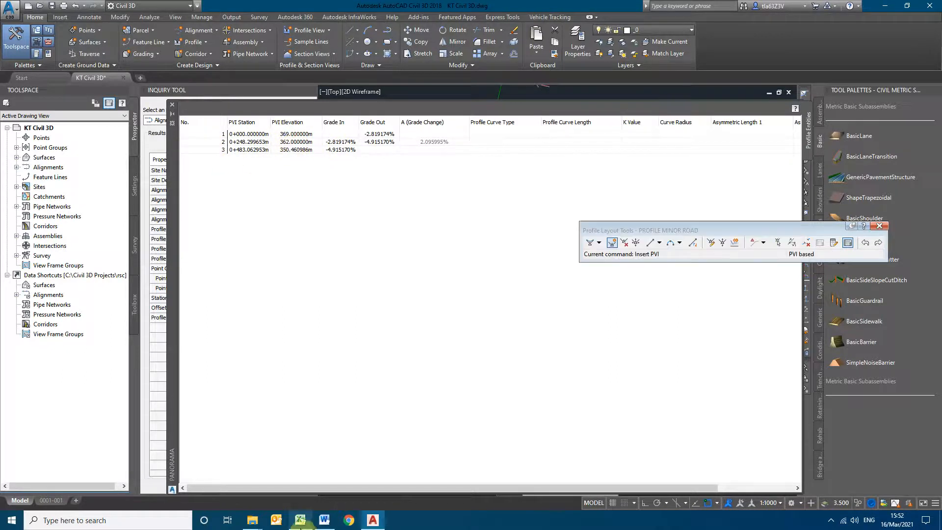
Switch to Excel and copy the Major Road Elevation value from cell B2.
left_click(300, 521)
left_click(144, 135)
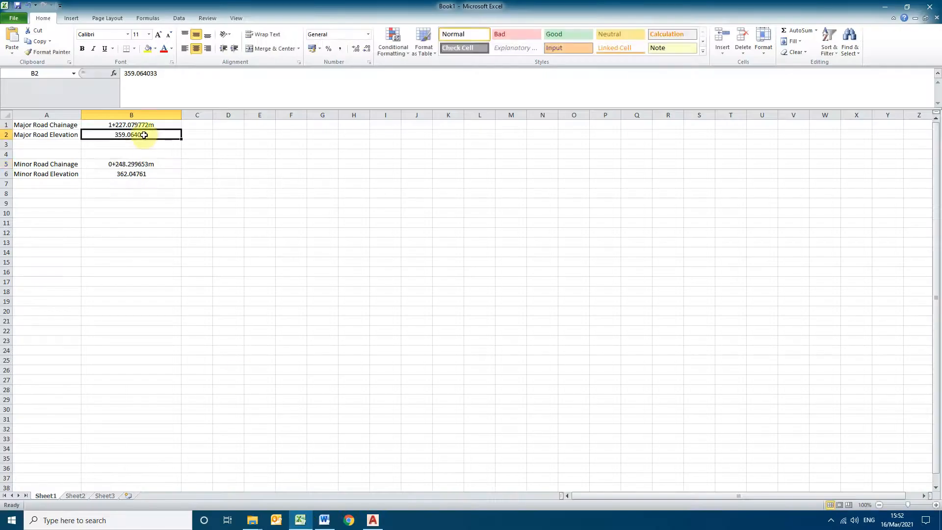
double_click(101, 133)
key("ctrl+c")
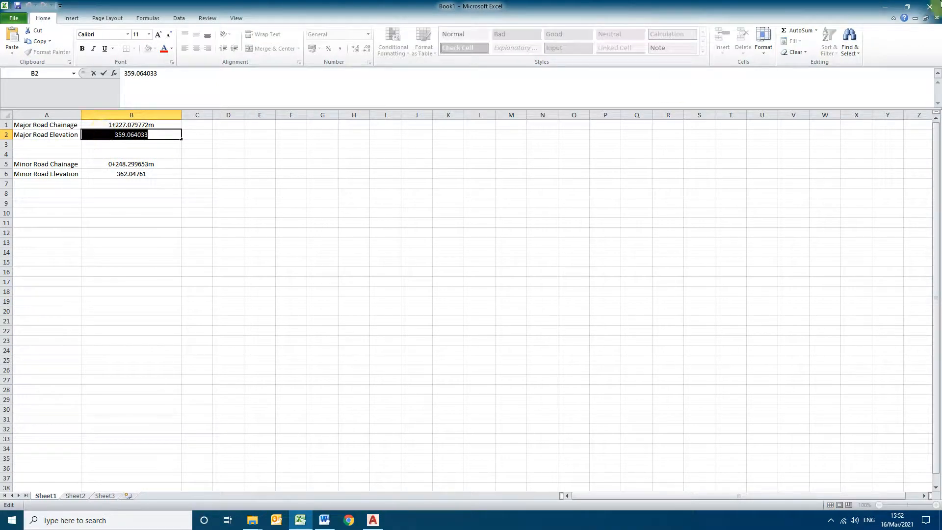
Back in Civil 3D, set the second PVI's elevation to the copied value 359.064033 and close the profile entity grid.
left_click(884, 6)
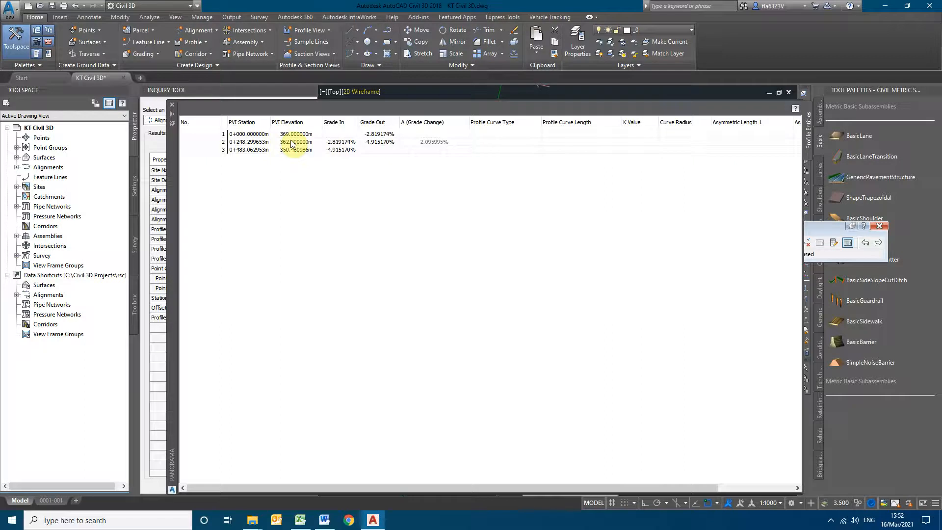
double_click(291, 142)
key("ctrl+v")
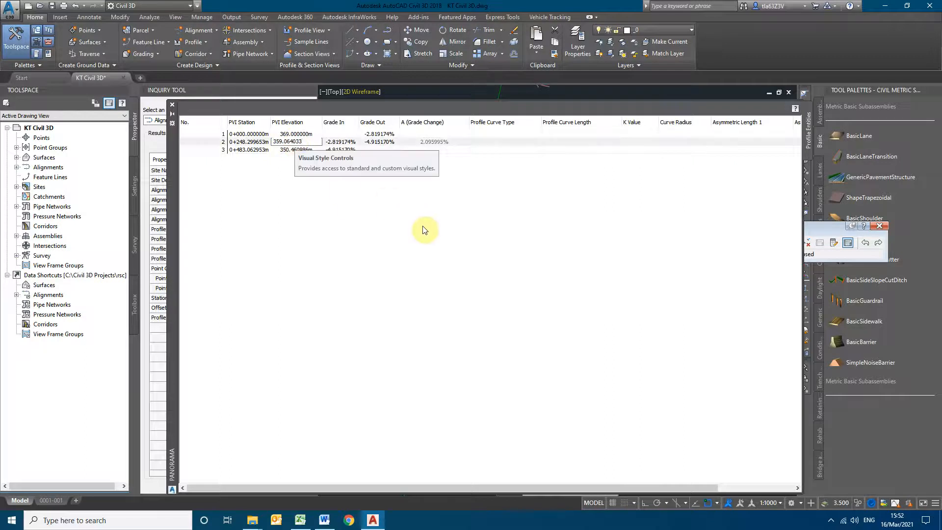
left_click(424, 225)
left_click(174, 104)
left_click(173, 104)
Examine the minor road profile in its profile view, checking the station and level label of the middle PVI.
scroll(441, 378, "down", 14)
scroll(538, 349, "up", 11)
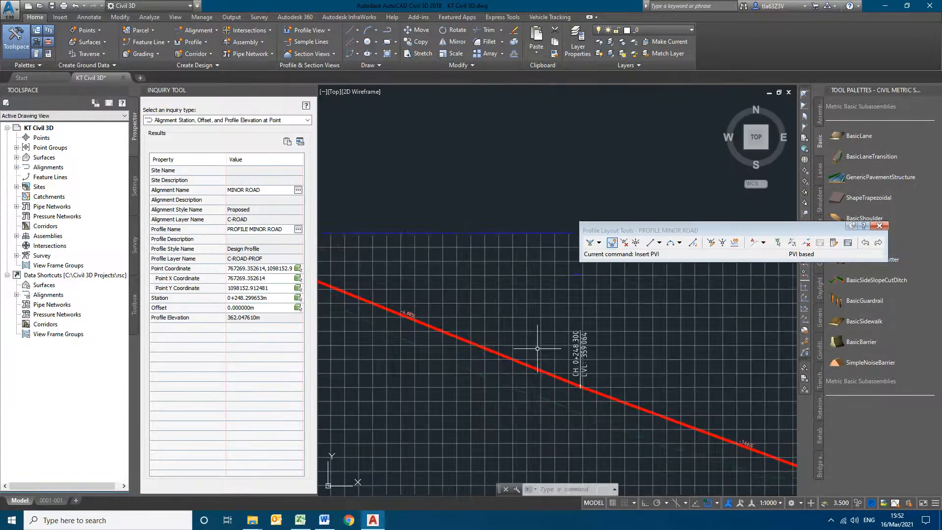
left_click(578, 390)
scroll(555, 382, "down", 2)
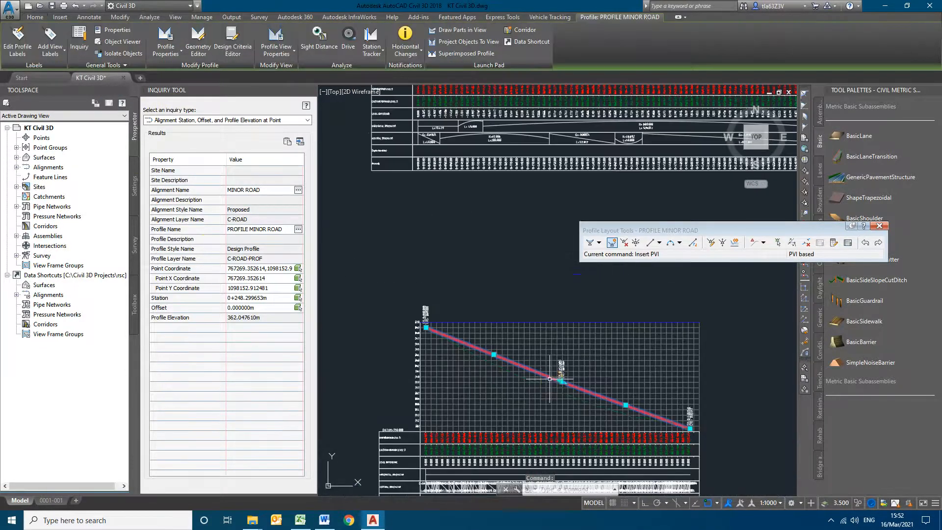
scroll(550, 379, "up", 4)
left_click(612, 376)
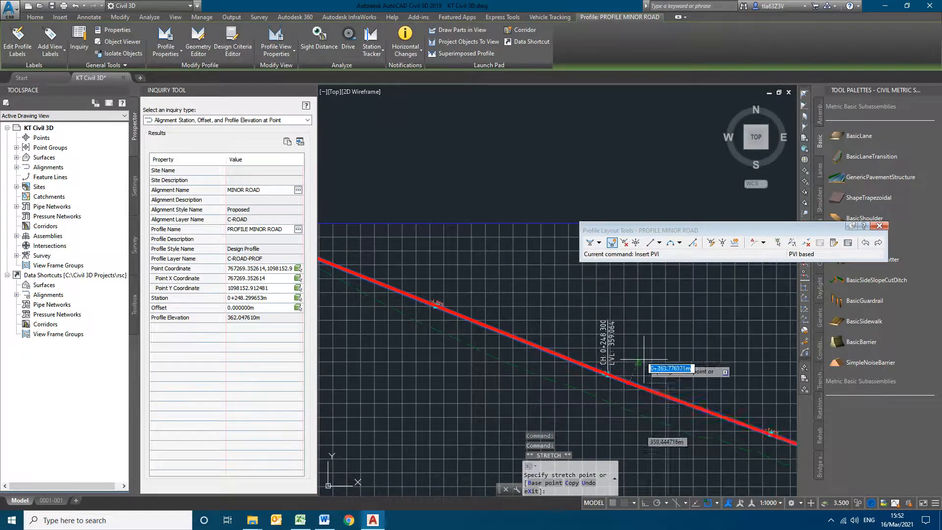
key("Escape")
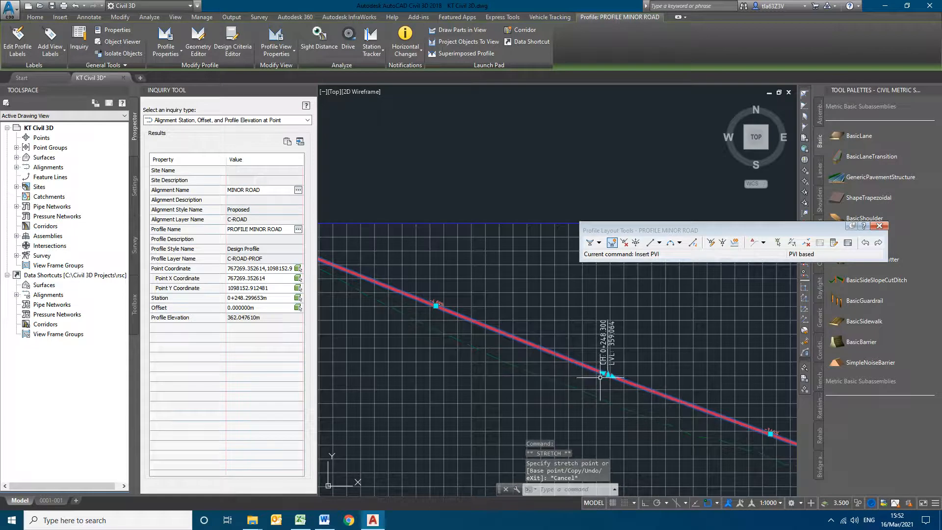
scroll(585, 374, "up", 3)
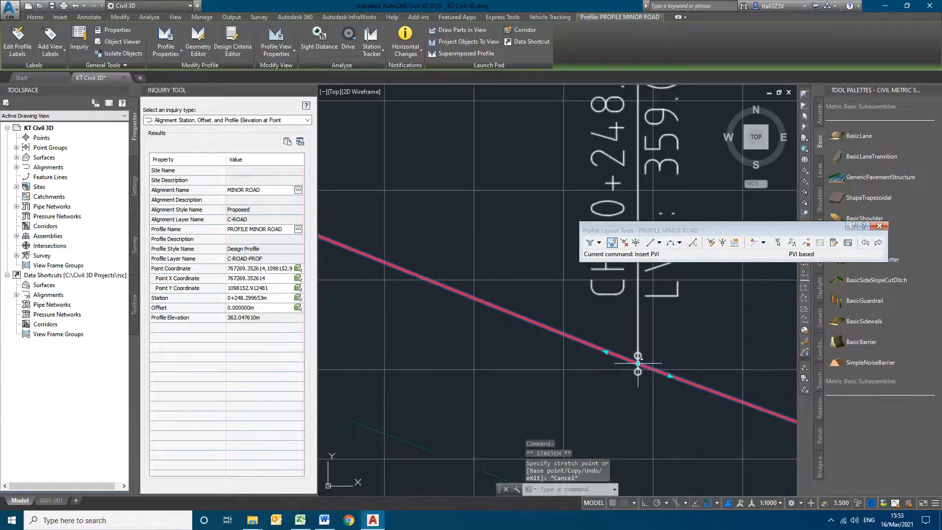
scroll(616, 396, "down", 5)
scroll(595, 387, "up", 5)
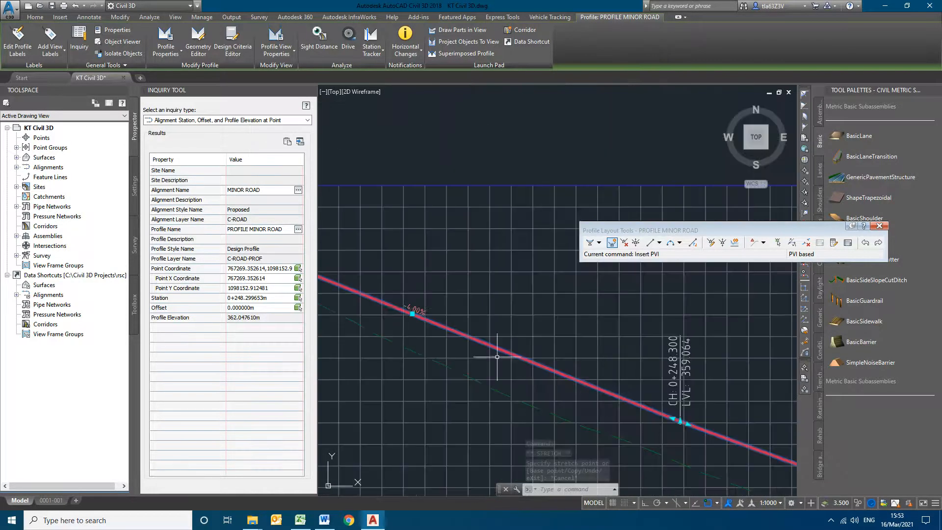
Check the grade labels of the minor road profile on both sides of the middle PVI, and close the Inquiry Tool.
scroll(472, 369, "down", 5)
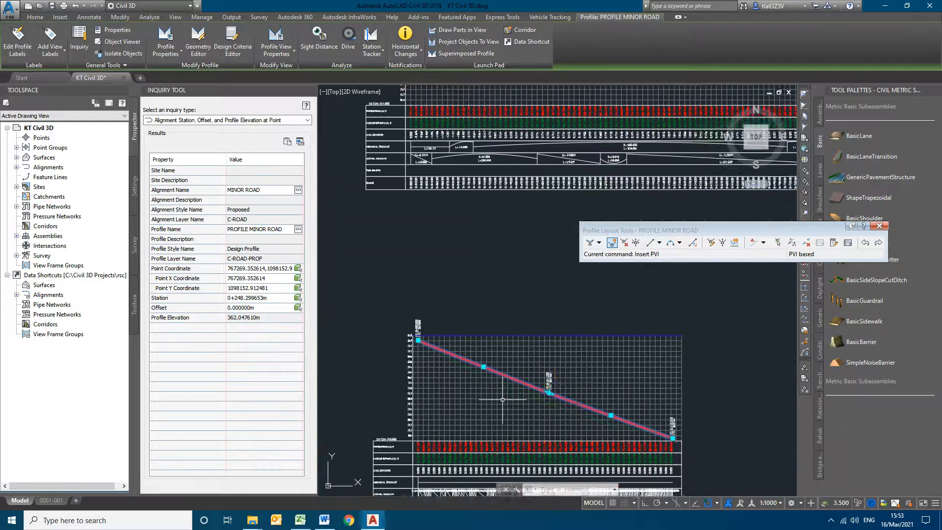
scroll(564, 336, "up", 5)
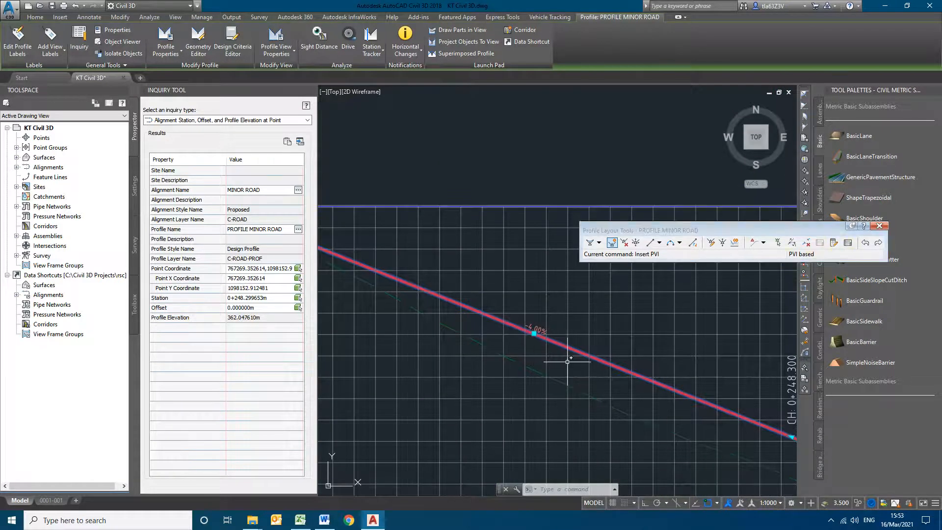
scroll(526, 328, "up", 5)
scroll(531, 333, "down", 7)
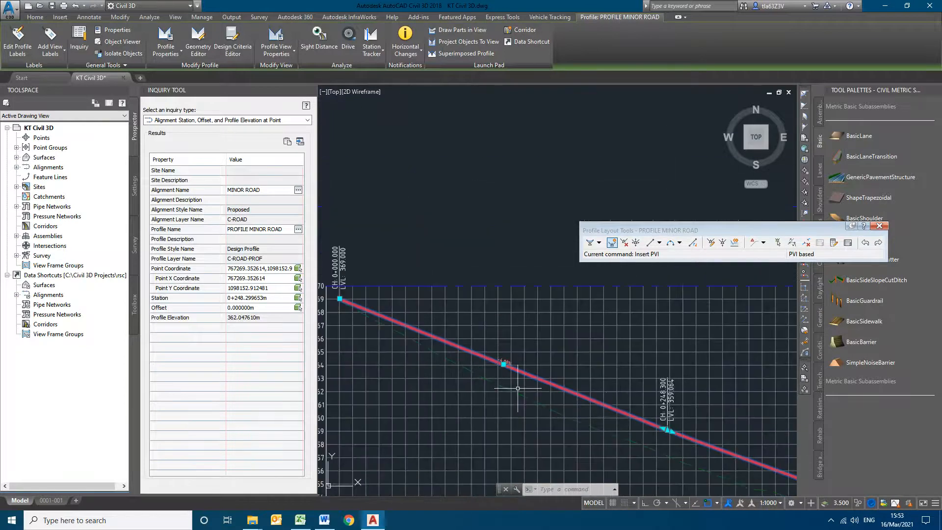
middle_click_drag(553, 299, 487, 319)
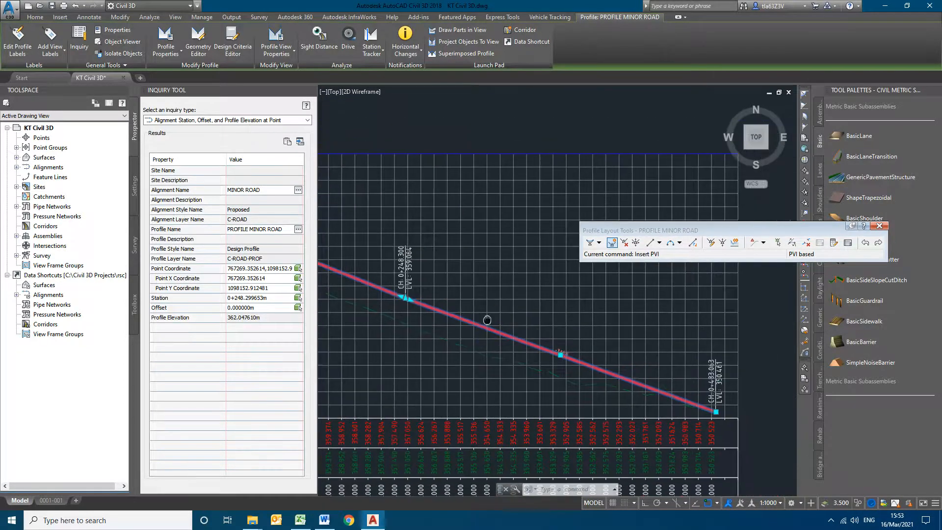
scroll(591, 375, "up", 4)
scroll(590, 374, "down", 4)
middle_click_drag(513, 375, 557, 371)
scroll(601, 360, "up", 5)
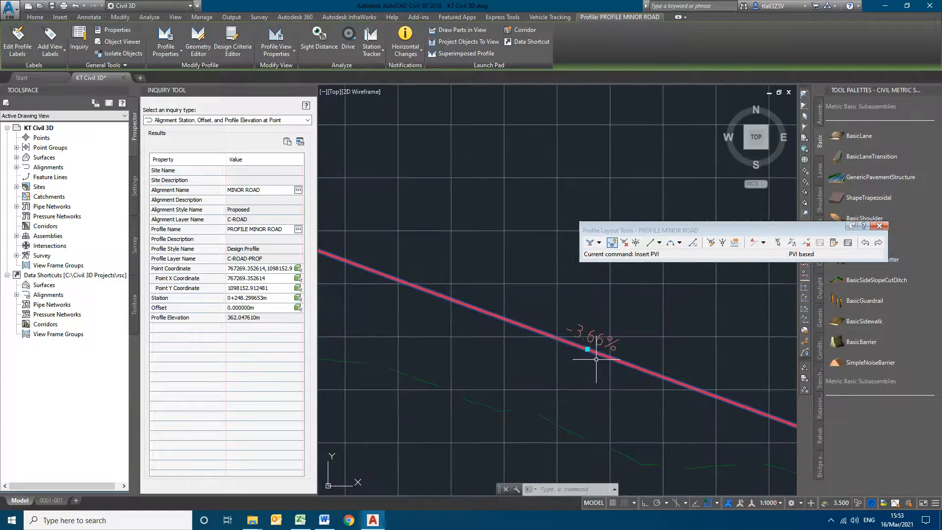
scroll(697, 402, "down", 6)
scroll(679, 392, "up", 4)
mouse_move(559, 378)
middle_mouse_down()
mouse_move(631, 377)
mouse_move(606, 384)
middle_mouse_up()
scroll(648, 388, "down", 8)
scroll(638, 399, "up", 4)
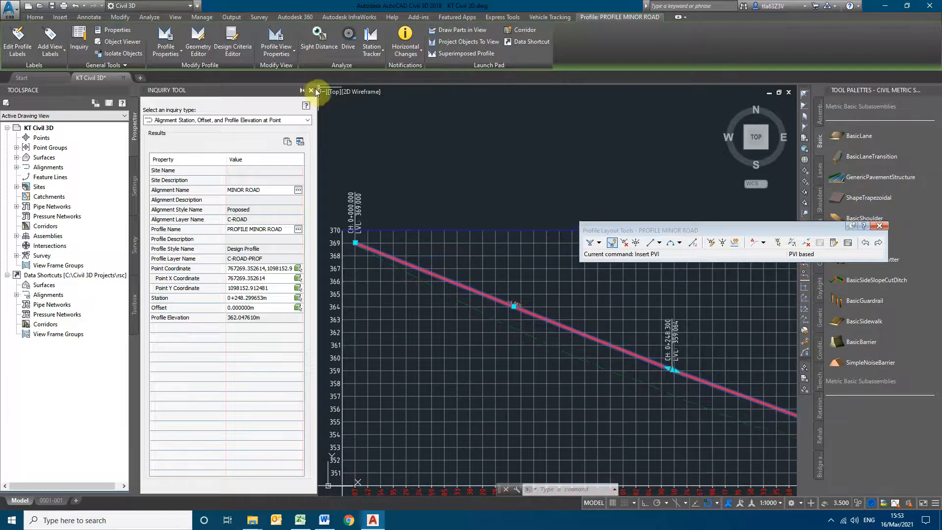
left_click(311, 90)
scroll(483, 348, "up", 2)
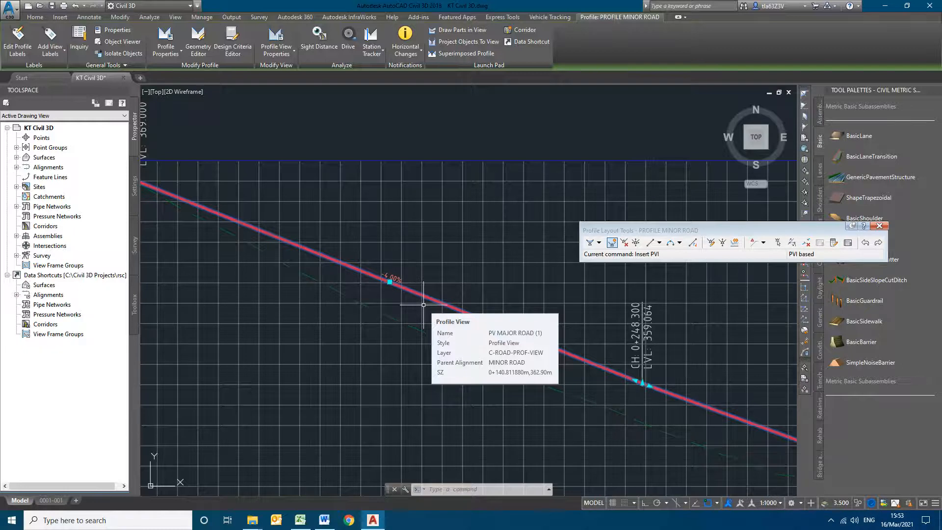
Reopen the profile entity grid and set the Grade In of the second PVI to -0.7%.
left_click(849, 247)
left_click(337, 144)
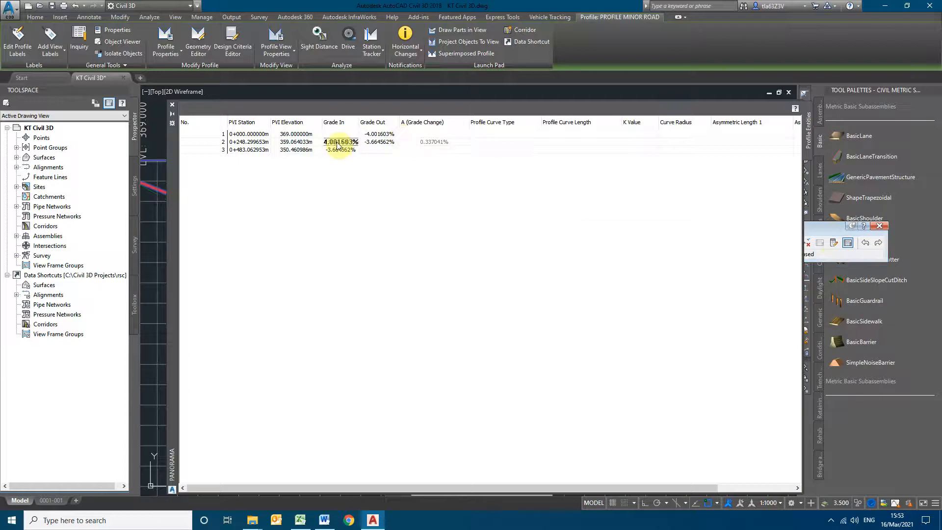
left_click(287, 142)
left_click(287, 142)
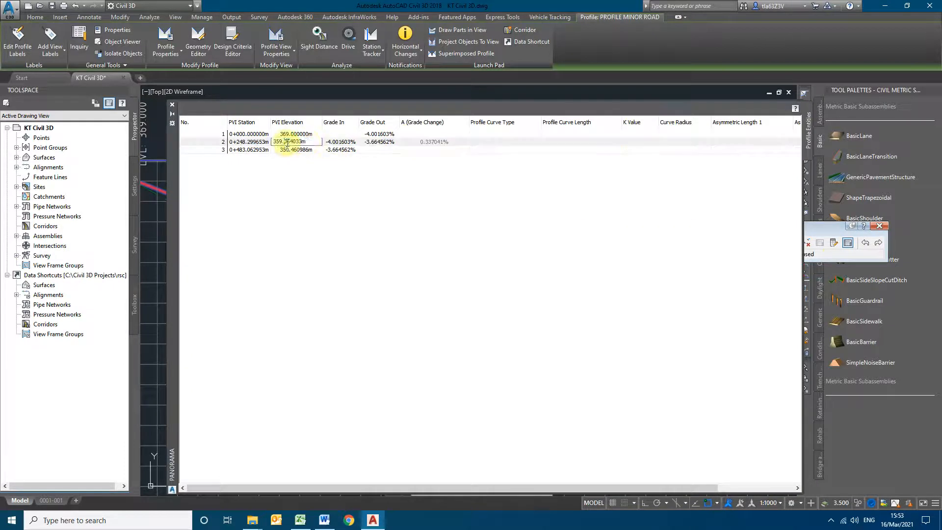
left_click_drag(308, 143, 258, 144)
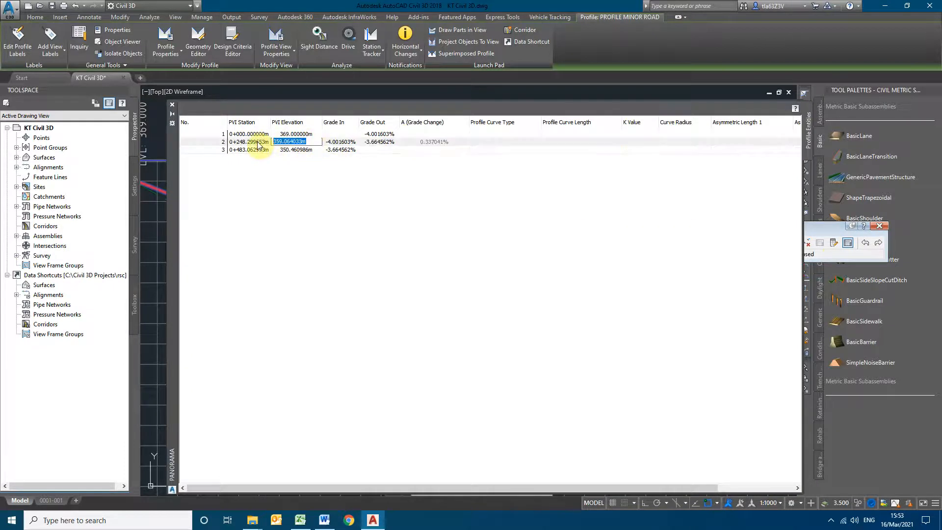
left_click(258, 143)
left_click(337, 143)
left_click_drag(351, 141, 324, 145)
type("-0.7")
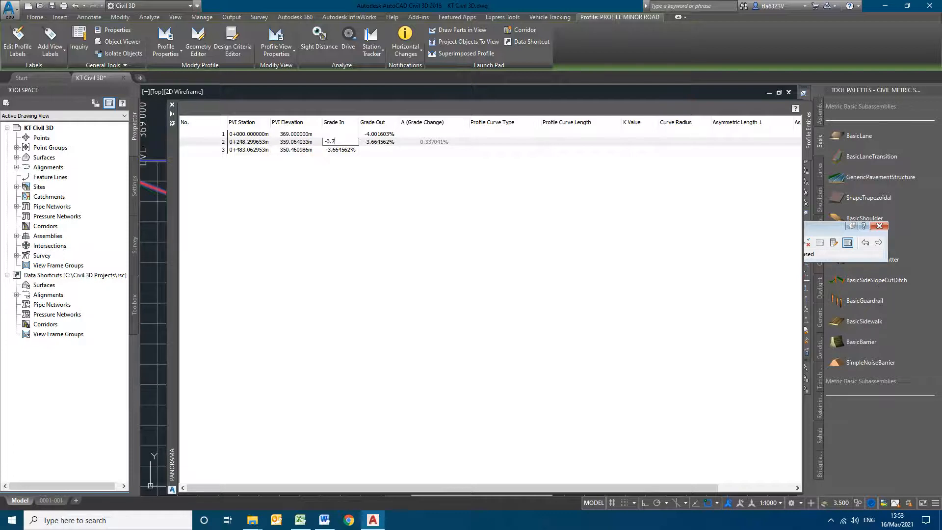
key("Return")
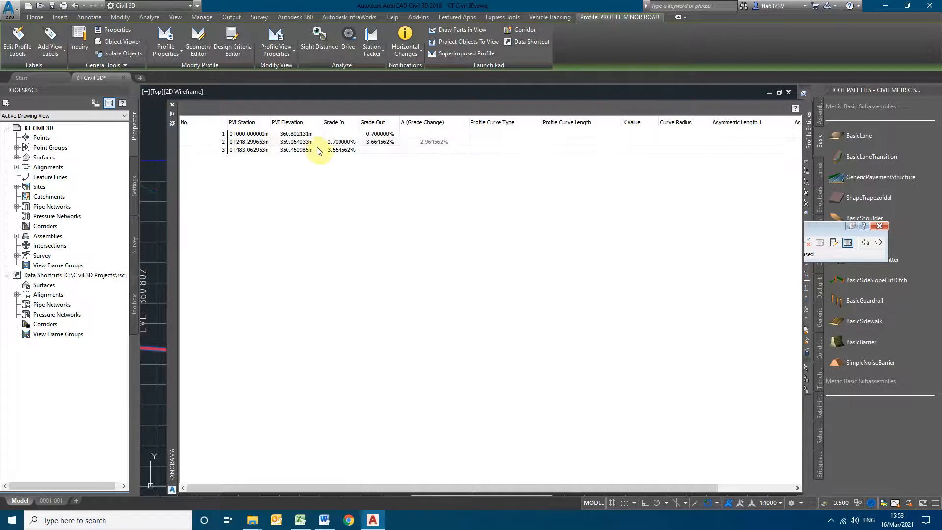
Set the Grade Out of the second PVI to -0.7% and close the profile entity grid.
double_click(383, 142)
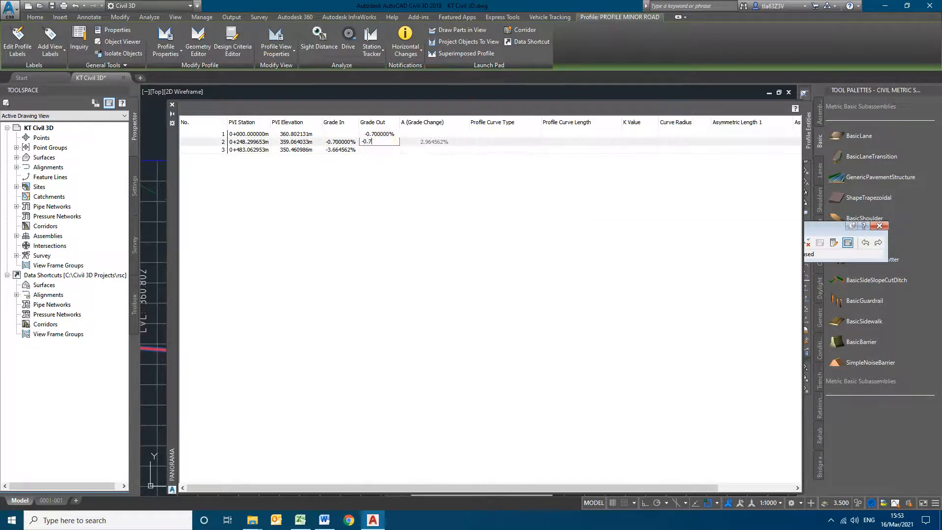
key("Return")
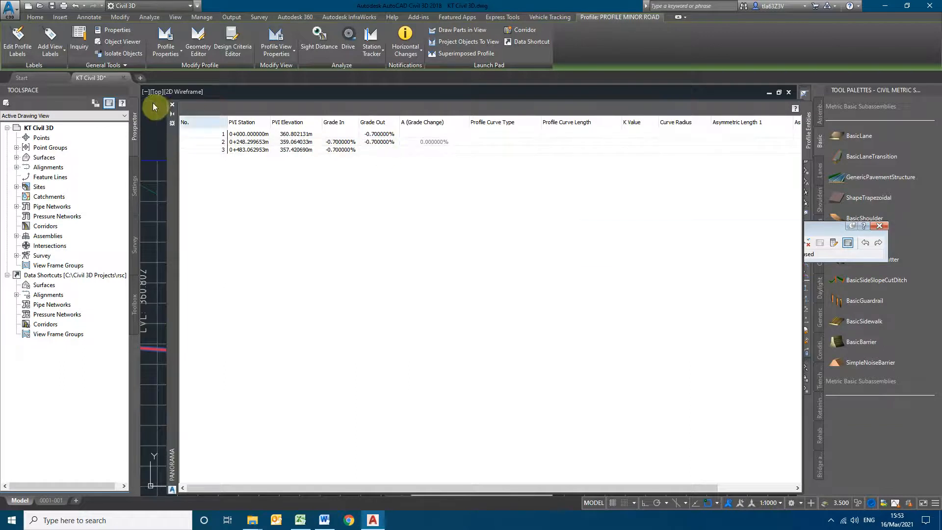
left_click(172, 105)
Insert two PVIs on the minor road profile before the middle PVI, at about stations 0+177 and 0+100.
scroll(491, 343, "down", 6)
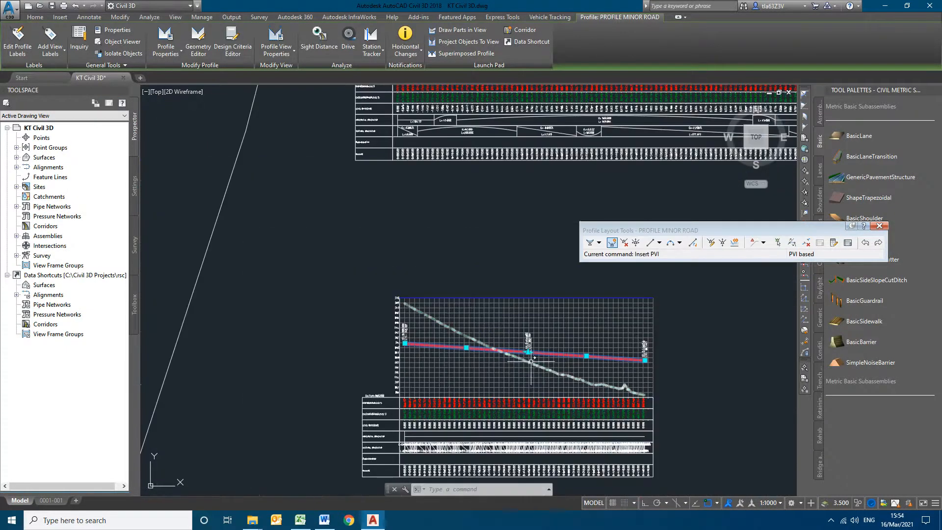
scroll(556, 365, "up", 4)
scroll(487, 367, "down", 3)
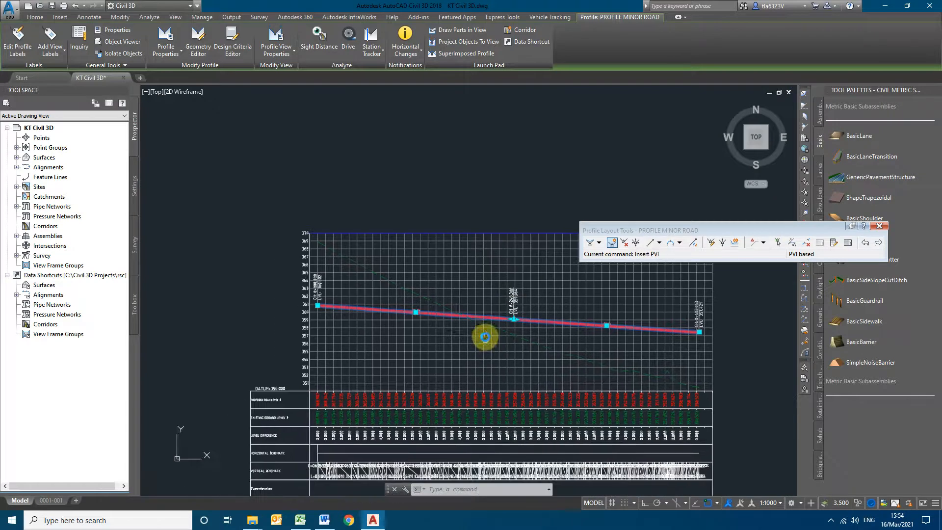
scroll(504, 322, "up", 5)
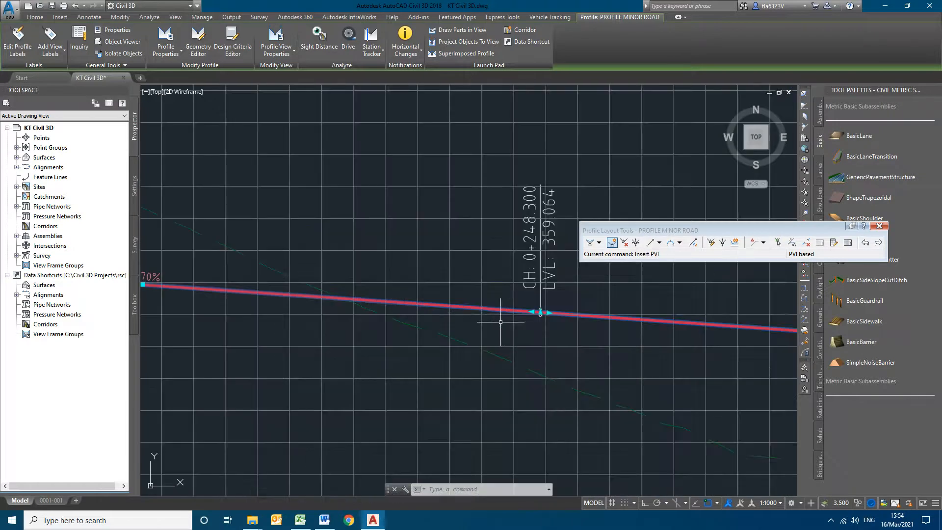
scroll(513, 314, "down", 4)
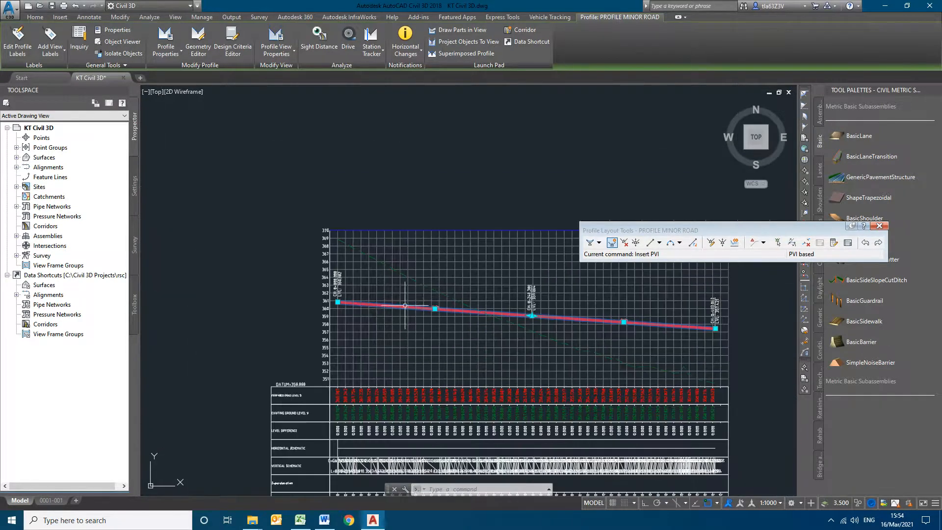
left_click(614, 244)
scroll(456, 312, "up", 4)
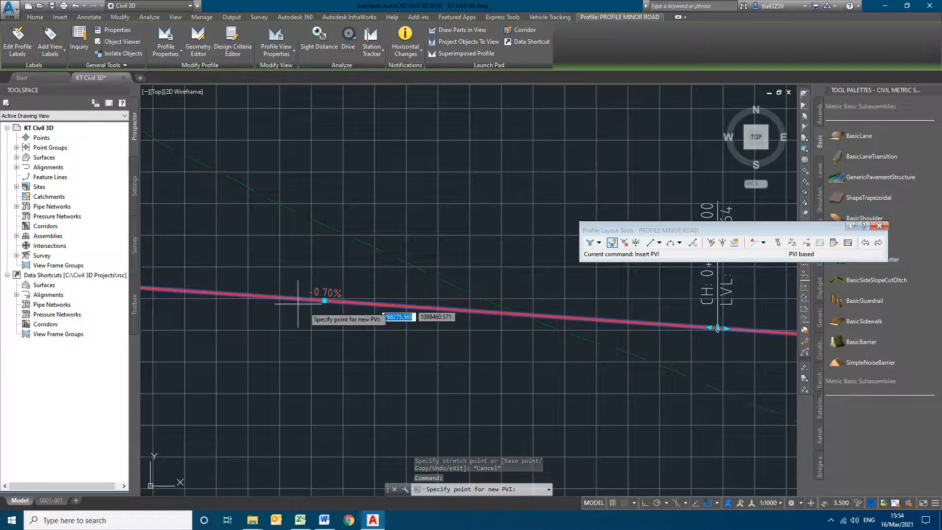
left_click(491, 311)
left_click(247, 252)
Insert two PVIs beyond the middle PVI, at about stations 0+300 and 0+400, and end the Insert PVI command.
scroll(585, 386, "down", 2)
middle_click_drag(453, 373, 220, 308)
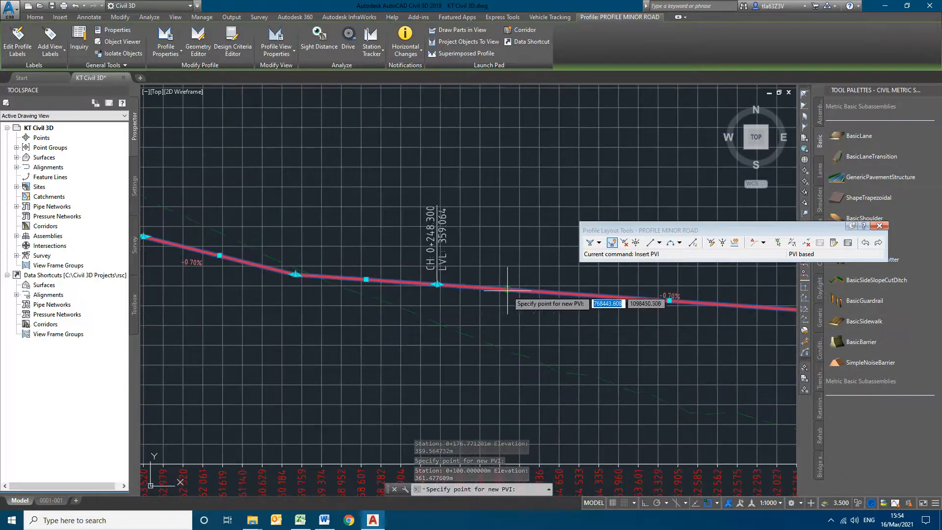
left_click(540, 292)
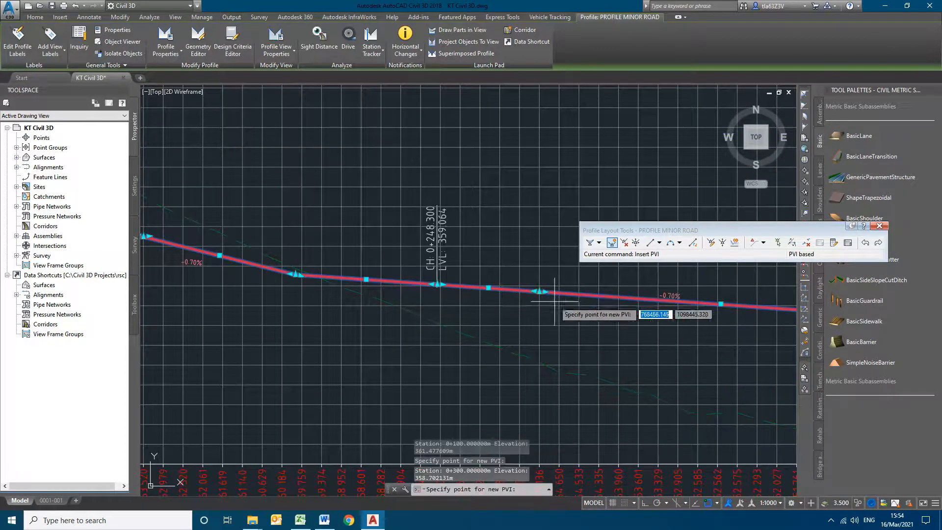
scroll(490, 361, "down", 4)
left_click(589, 339)
key("Escape")
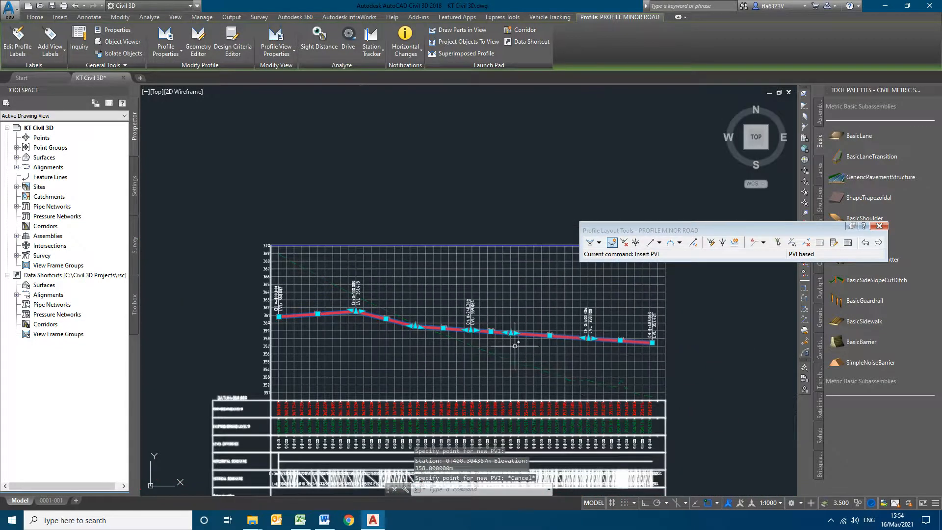
Open the profile entity grid and set the Grade In of the third PVI to -3.3%.
middle_click_drag(392, 323, 445, 343)
scroll(491, 343, "up", 5)
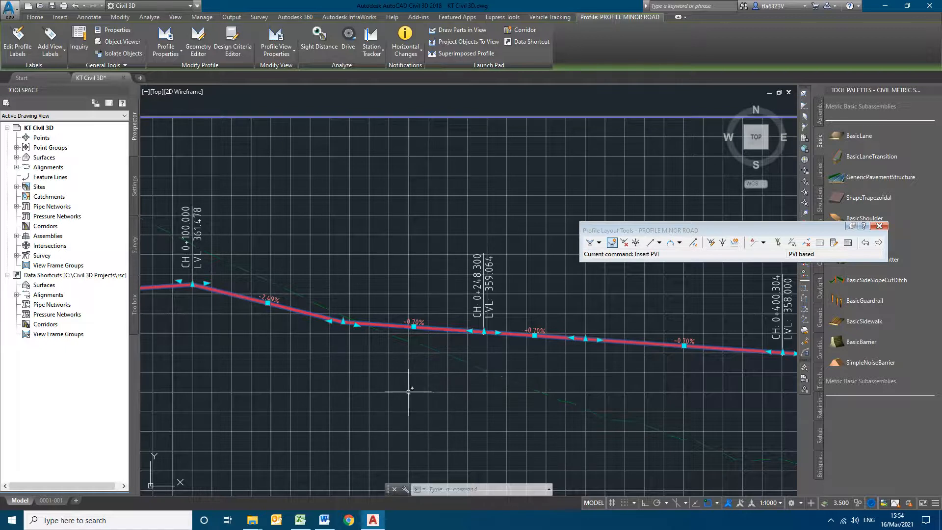
scroll(589, 402, "down", 2)
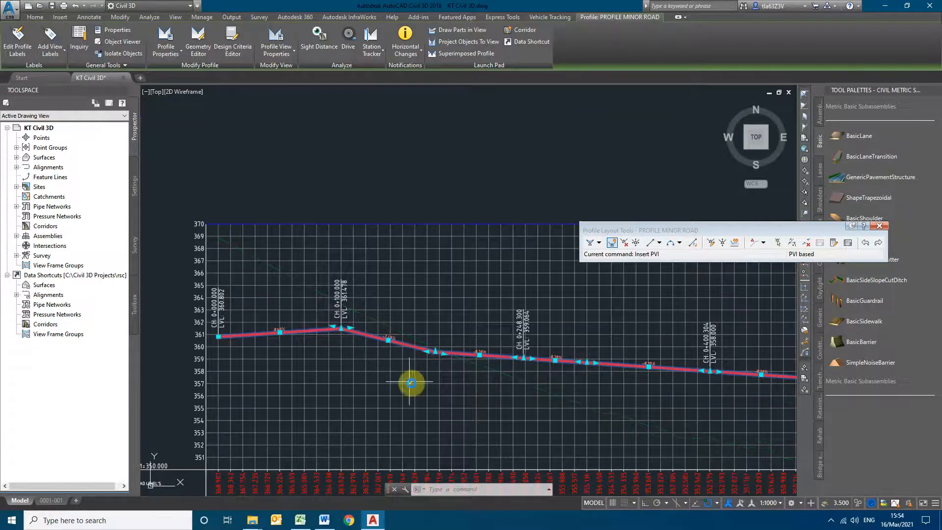
scroll(436, 347, "up", 4)
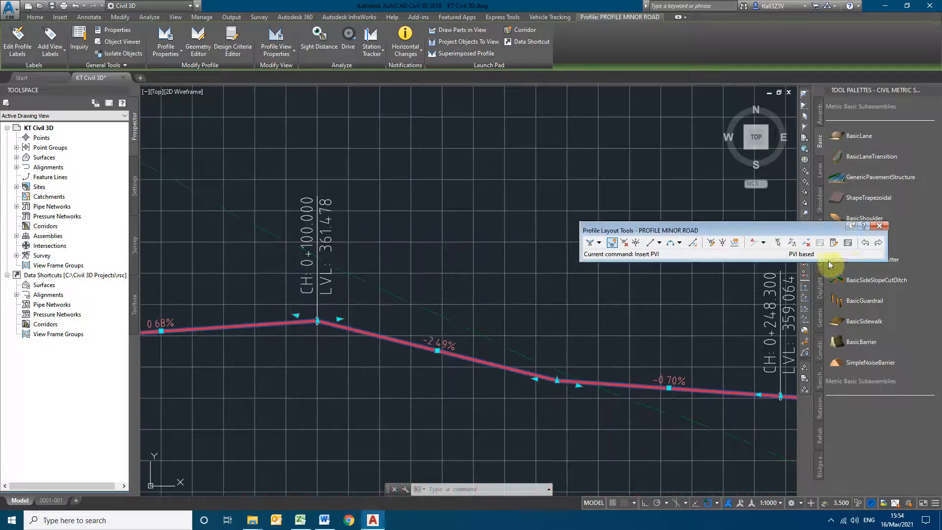
left_click(848, 242)
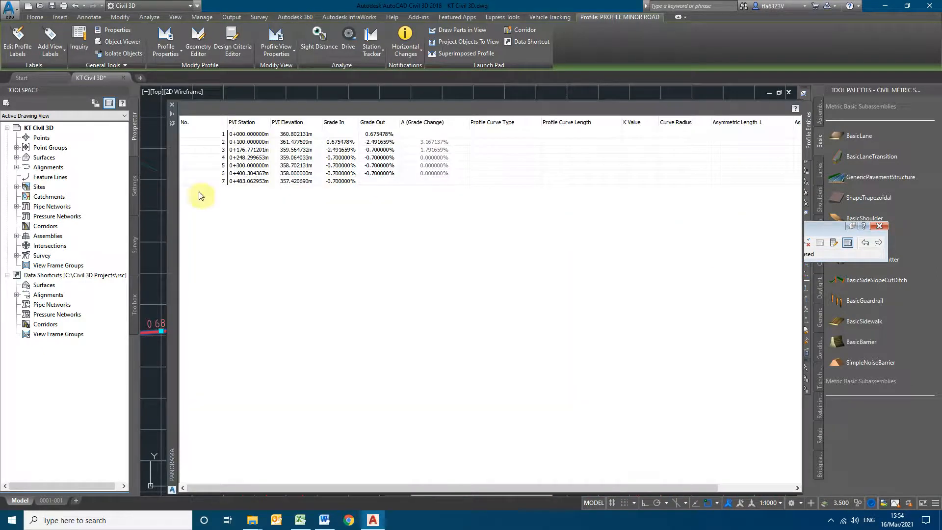
left_click(346, 150)
left_click(346, 150)
type("-")
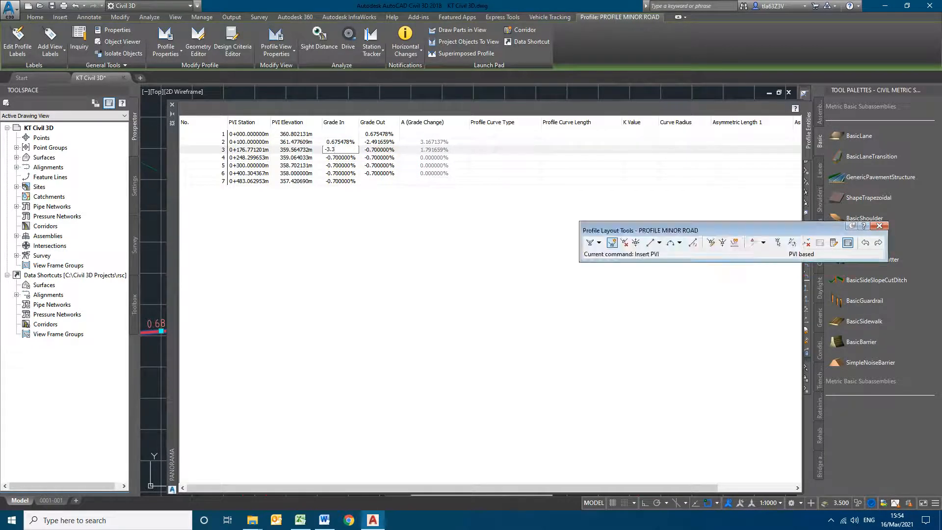
type("3.3")
key("Return")
Set the Grade In of the second PVI, at station 0+100, to -3.3%.
left_click(338, 142)
left_click(338, 142)
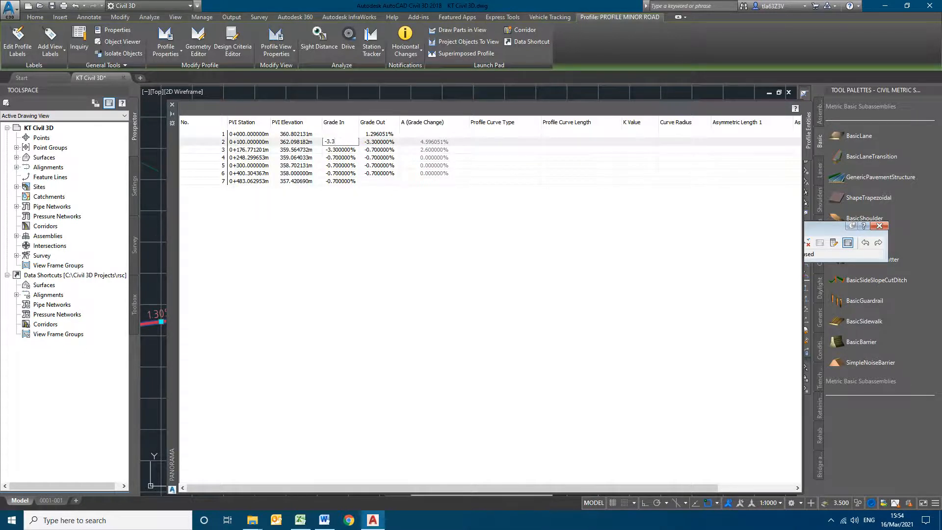
type("-3.3")
key("Return")
Set the Grade Out of the fifth PVI, at station 0+300, to -3.3%.
double_click(378, 166)
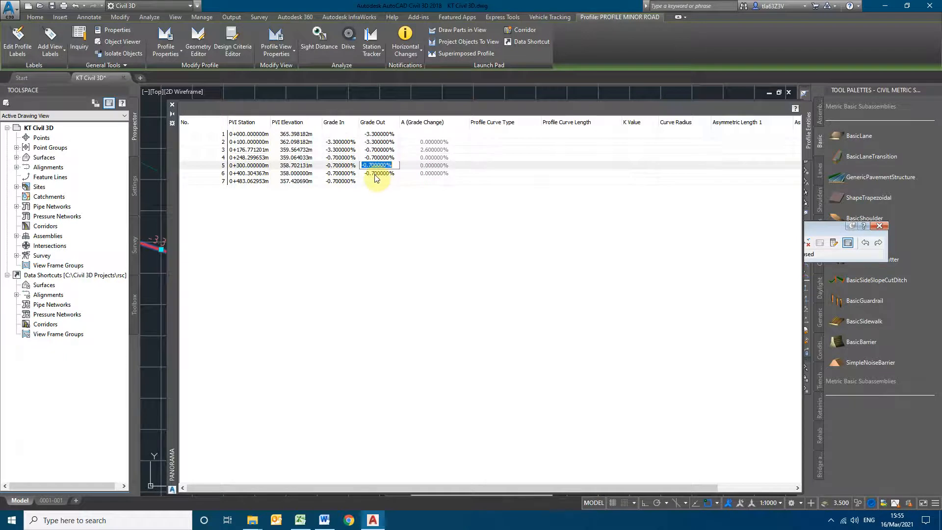
double_click(380, 173)
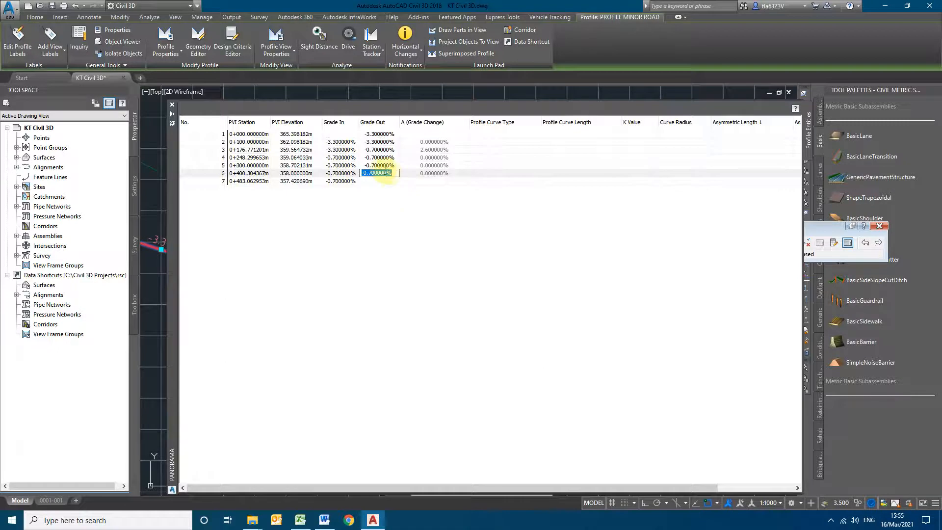
double_click(382, 166)
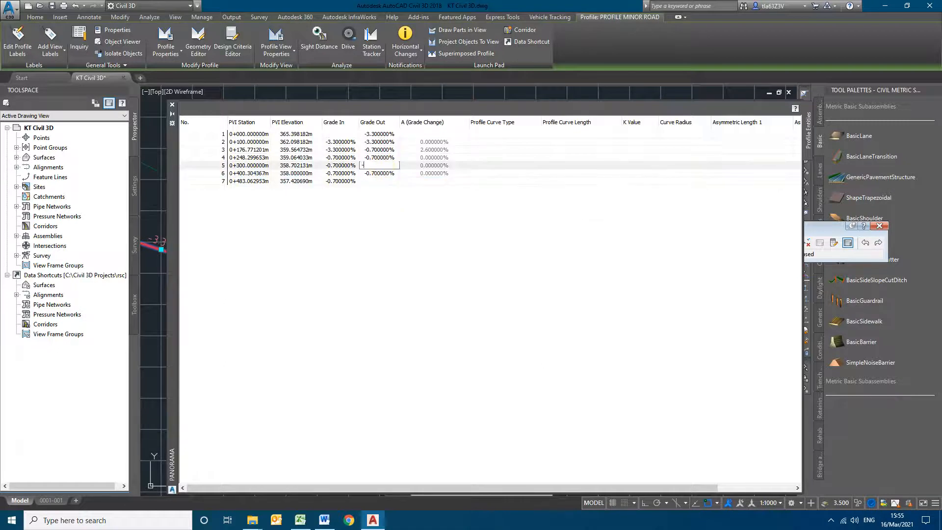
key("Return")
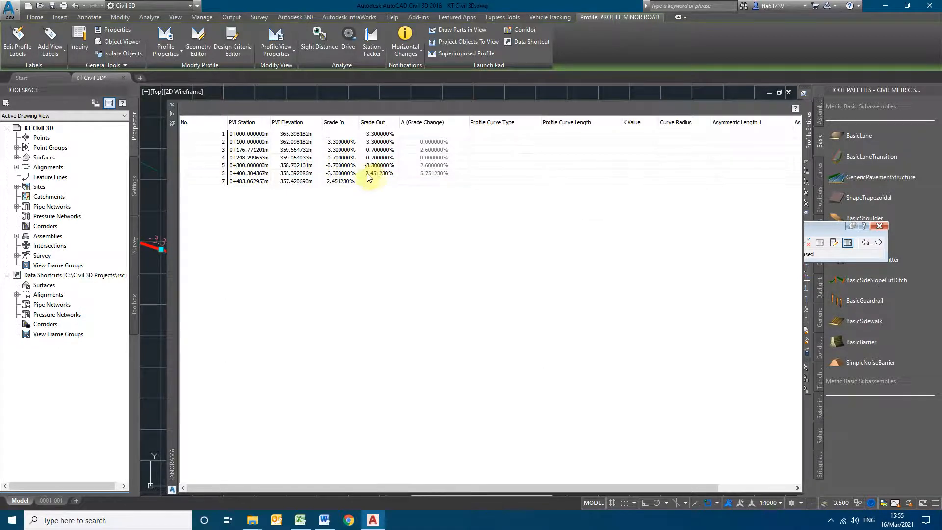
Set the Grade Out of the sixth PVI to -3.3% and close the profile entity grid.
double_click(373, 173)
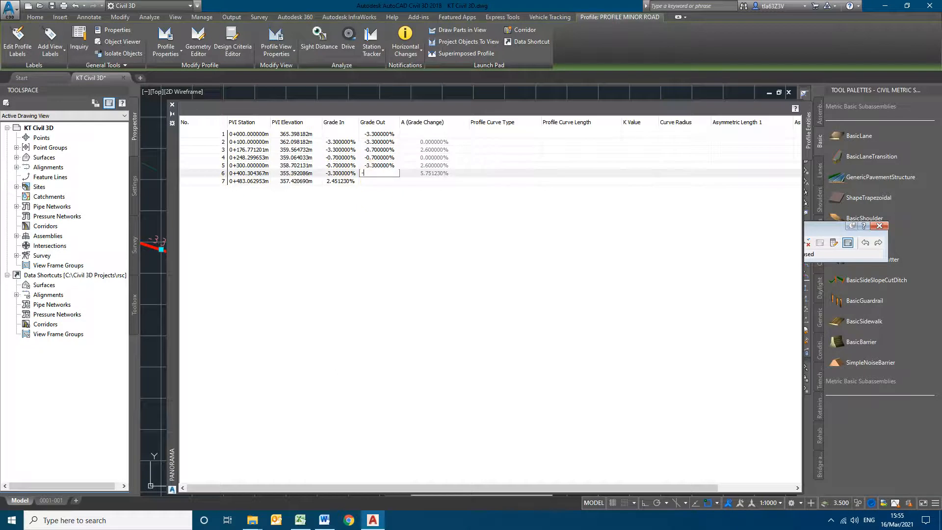
key("Return")
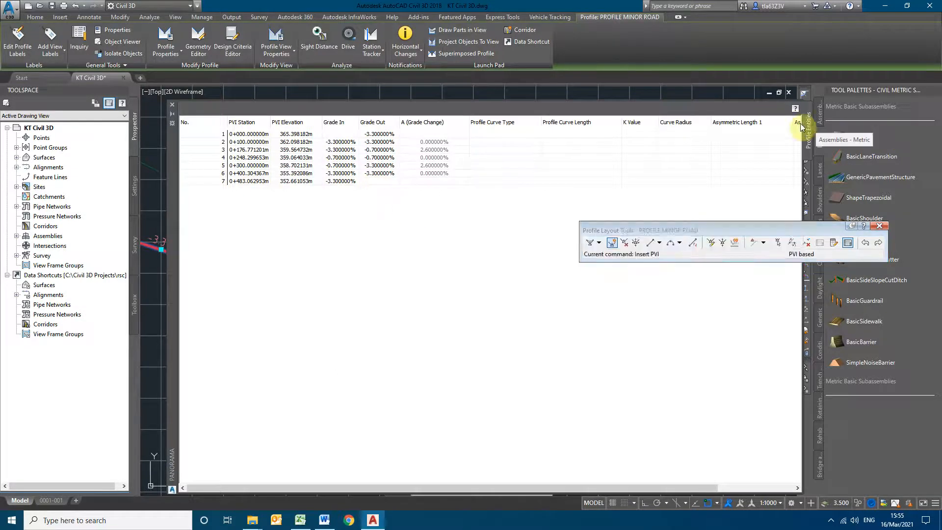
left_click(175, 107)
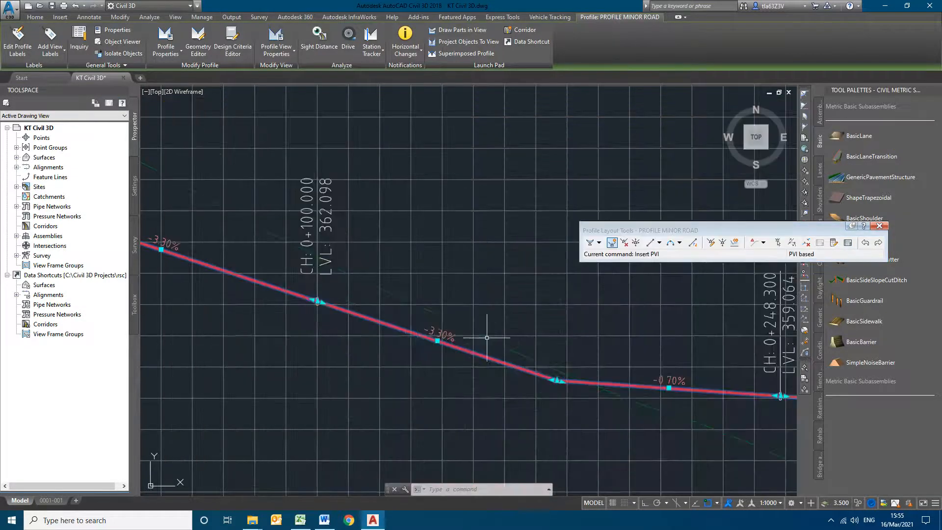
Examine the regraded minor road profile, checking its grade and level labels on both sides of the middle PVI.
scroll(473, 326, "down", 3)
scroll(684, 421, "up", 2)
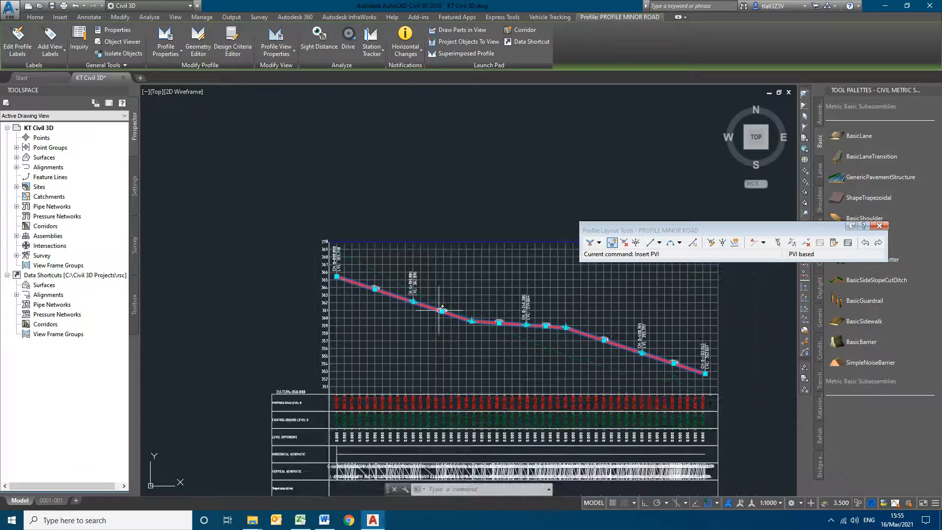
scroll(431, 321, "up", 3)
scroll(418, 329, "down", 4)
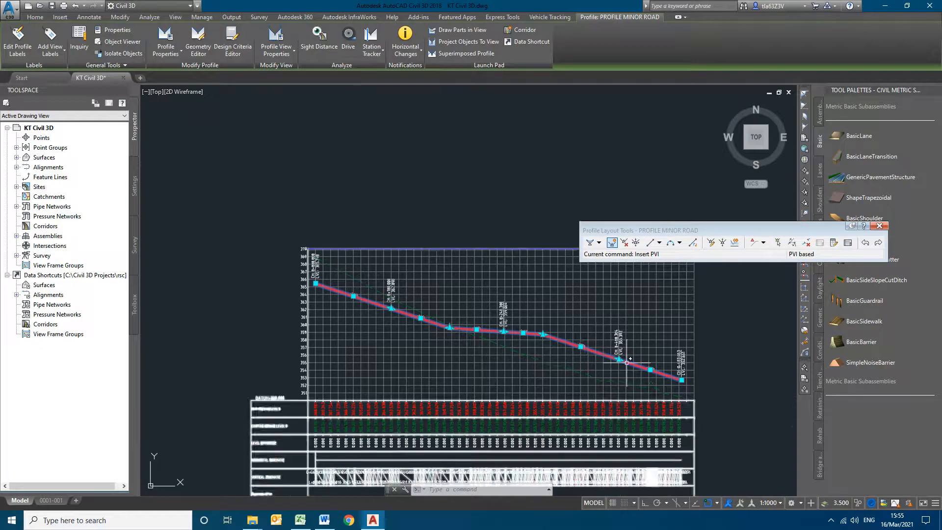
scroll(527, 338, "up", 5)
scroll(527, 338, "down", 2)
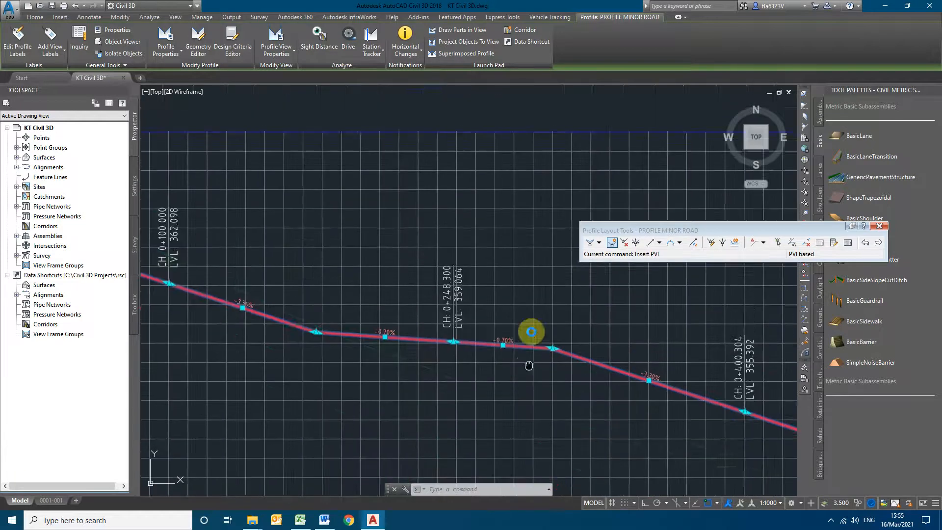
middle_click_drag(368, 335, 429, 364)
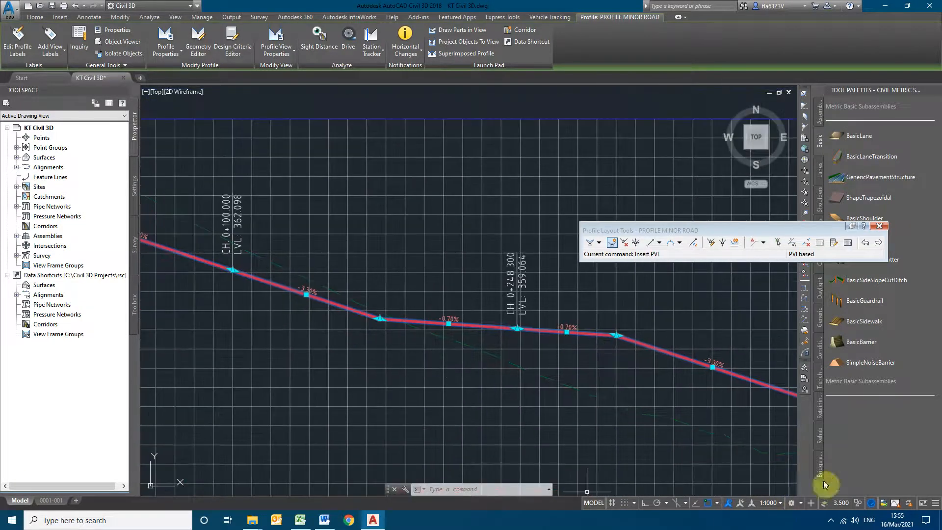
left_click(833, 521)
right_click(820, 500)
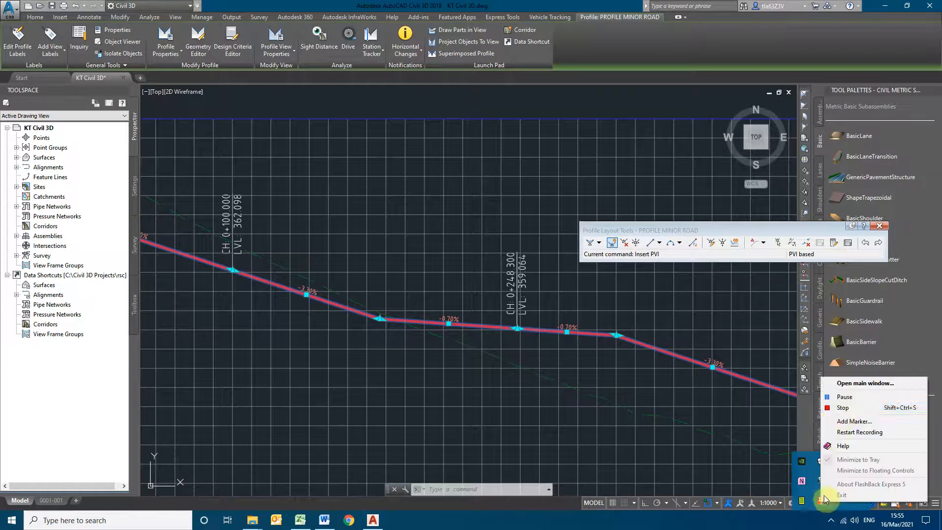
left_click(859, 393)
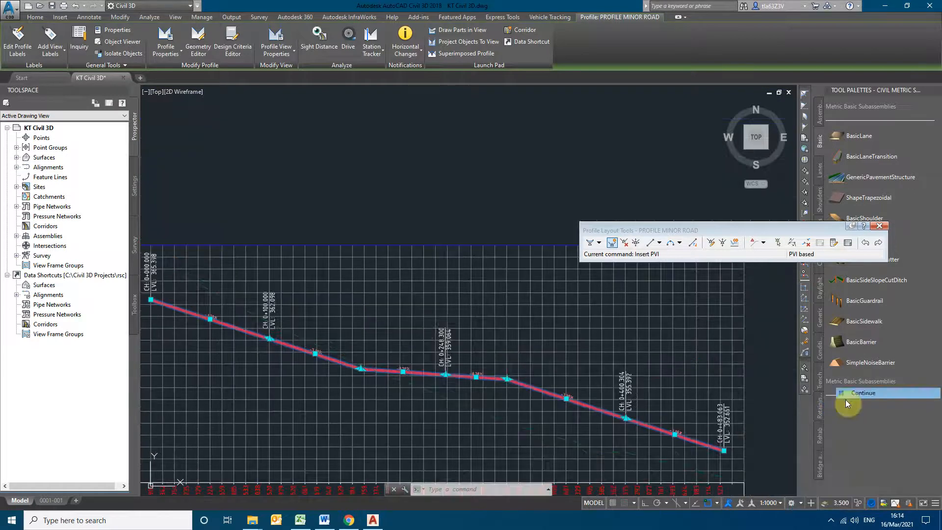
left_click(846, 400)
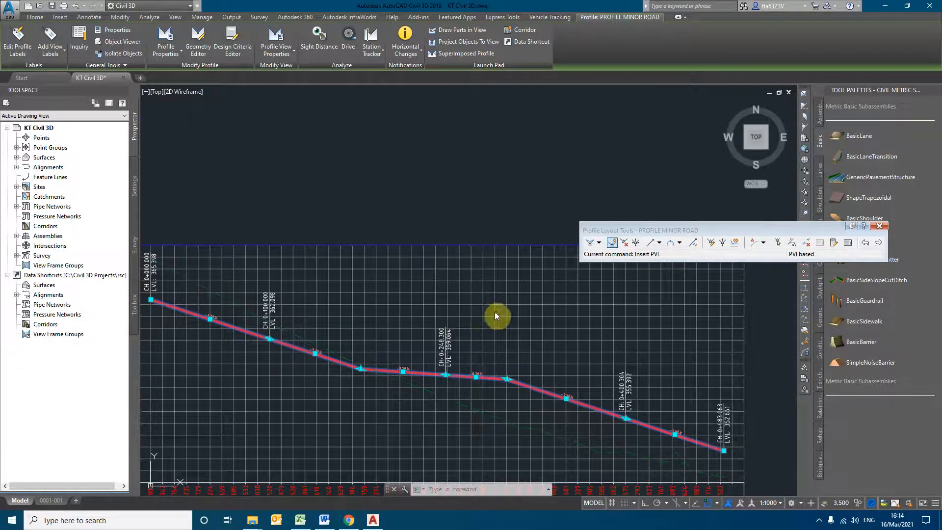
Add a parabolic vertical curve about 24 m long at the PVI near station 0+177, before the middle PVI.
middle_click_drag(480, 402, 612, 385)
scroll(450, 361, "up", 2)
scroll(288, 337, "down", 5)
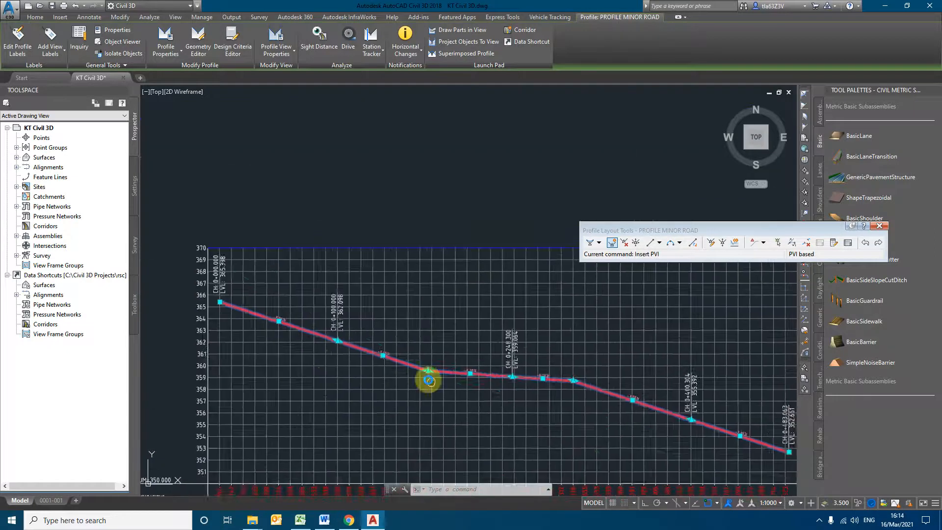
scroll(408, 347, "up", 3)
scroll(463, 365, "up", 1)
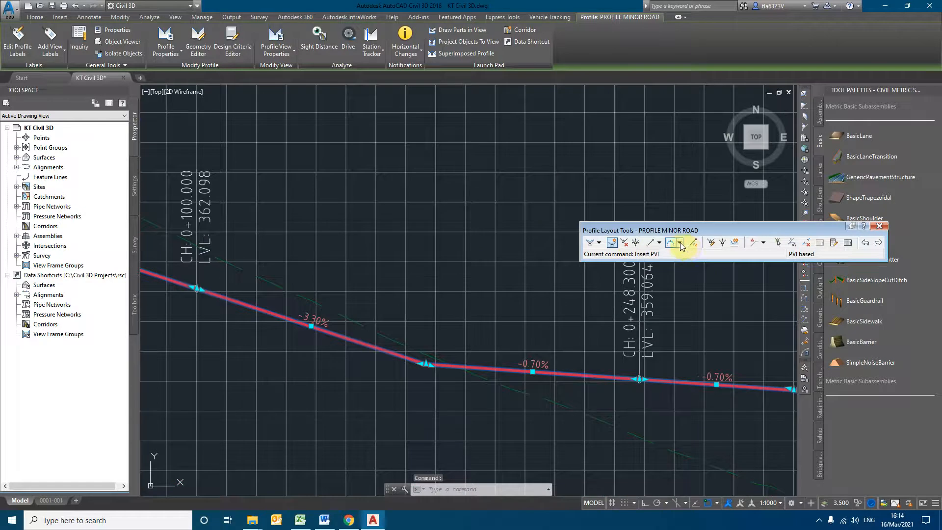
left_click(681, 243)
mouse_move(765, 341)
left_click(589, 342)
left_click(427, 366)
left_click(425, 364)
left_click(393, 411)
Add a parabolic vertical curve about 22 m long at the PVI at station 0+300 and end the command.
middle_click_drag(652, 395, 496, 349)
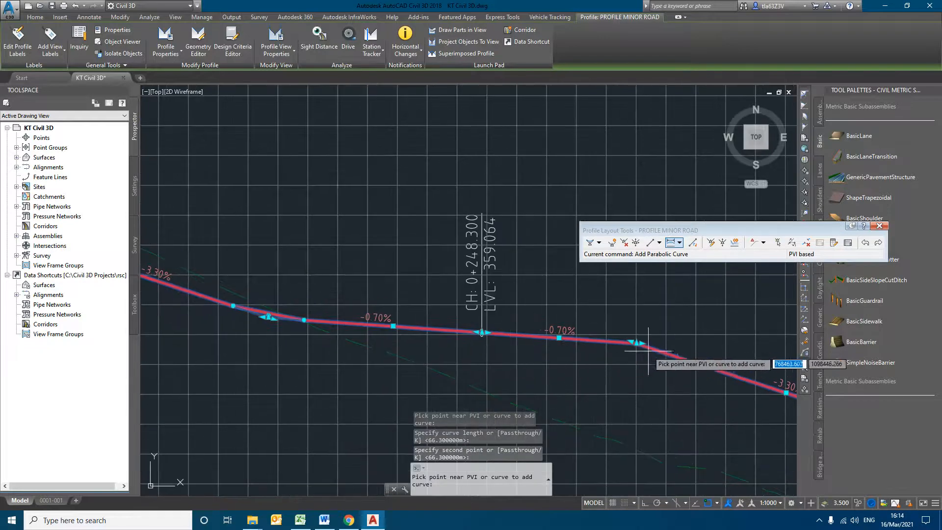
left_click(637, 342)
left_click(636, 345)
left_click(614, 408)
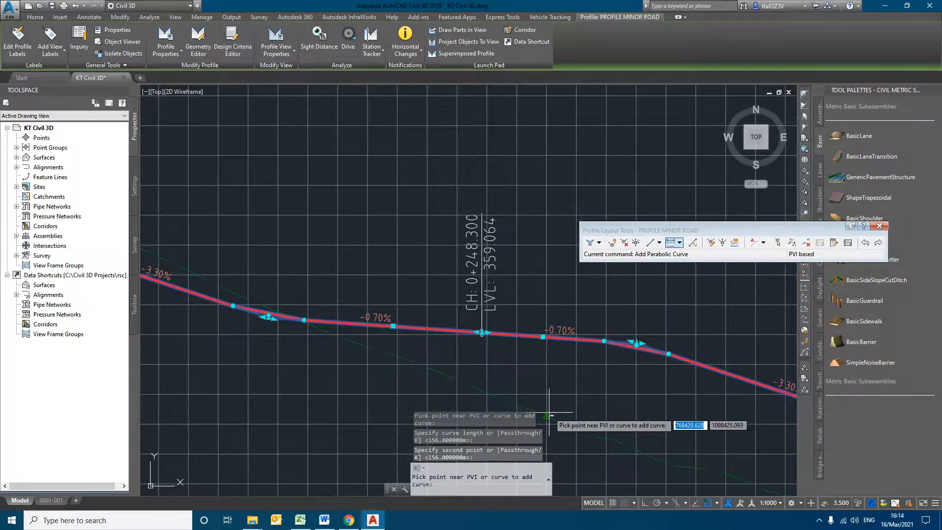
key("Escape")
Delete the two intermediate PVIs at stations 0+100 and 0+400.304 from the minor road profile.
scroll(535, 363, "down", 4)
middle_click_drag(485, 393, 548, 368)
left_click(573, 345)
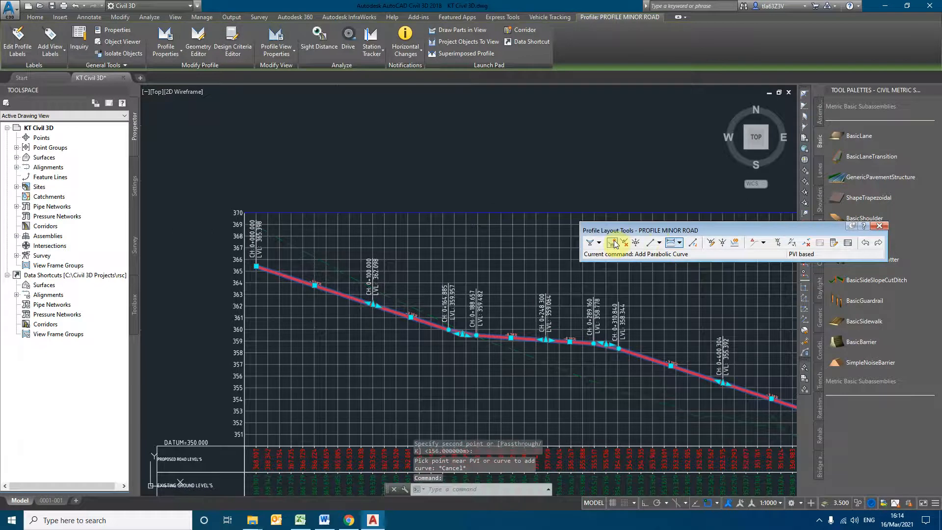
left_click(623, 243)
left_click(366, 316)
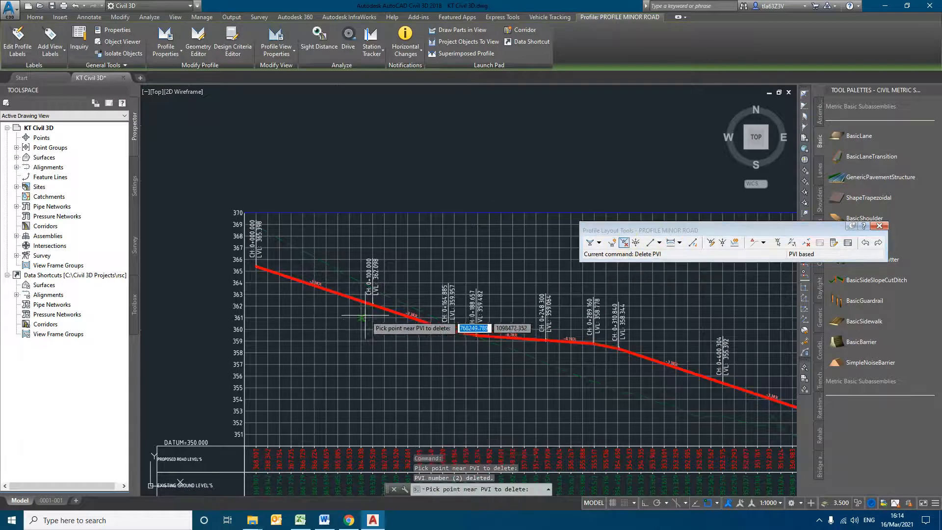
left_click(741, 405)
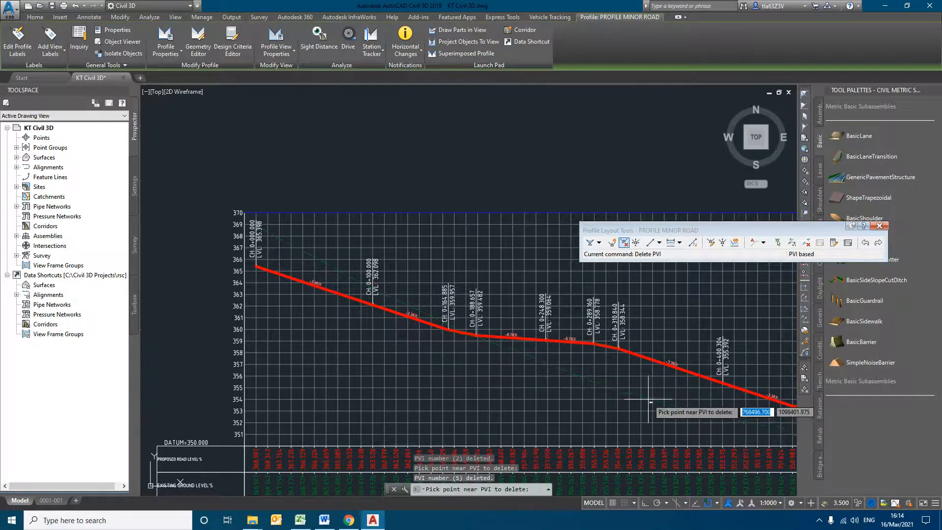
End PVI deletion and review the minor road profile's PVI stations, grades and curve lengths in the profile entities table.
key("Escape")
scroll(423, 366, "down", 2)
scroll(528, 359, "up", 4)
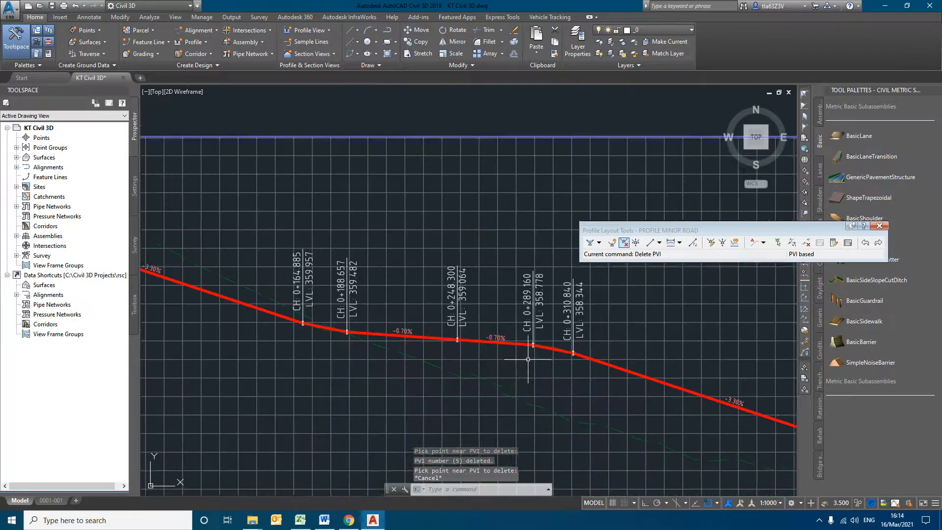
middle_click_drag(528, 359, 547, 355)
scroll(465, 339, "up", 2)
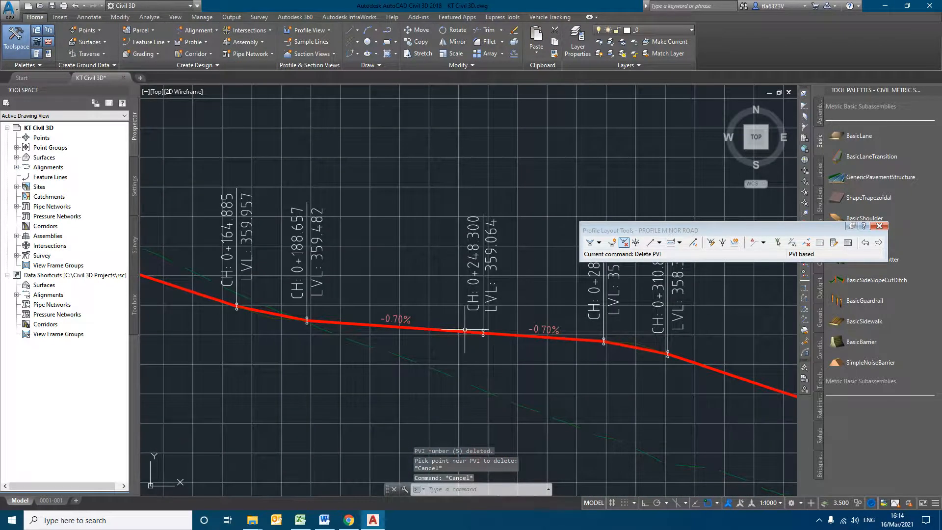
left_click(513, 335)
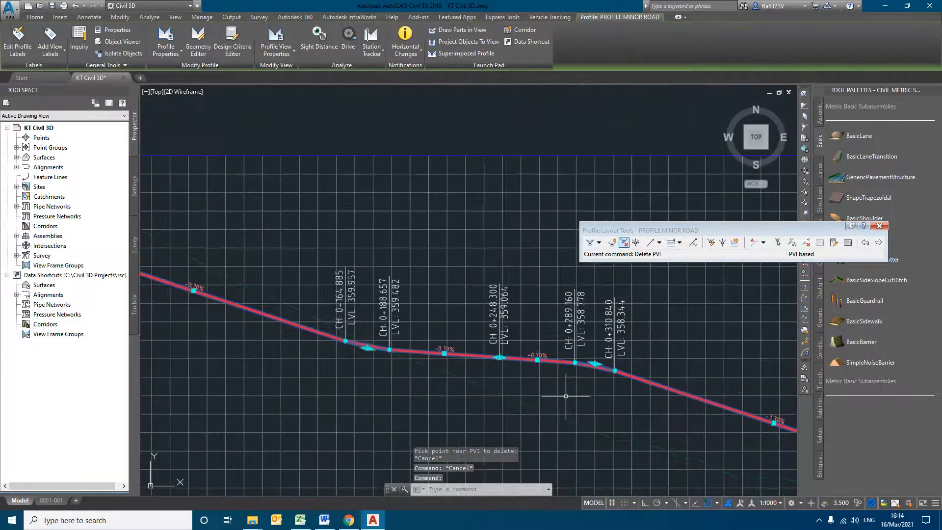
scroll(578, 378, "down", 2)
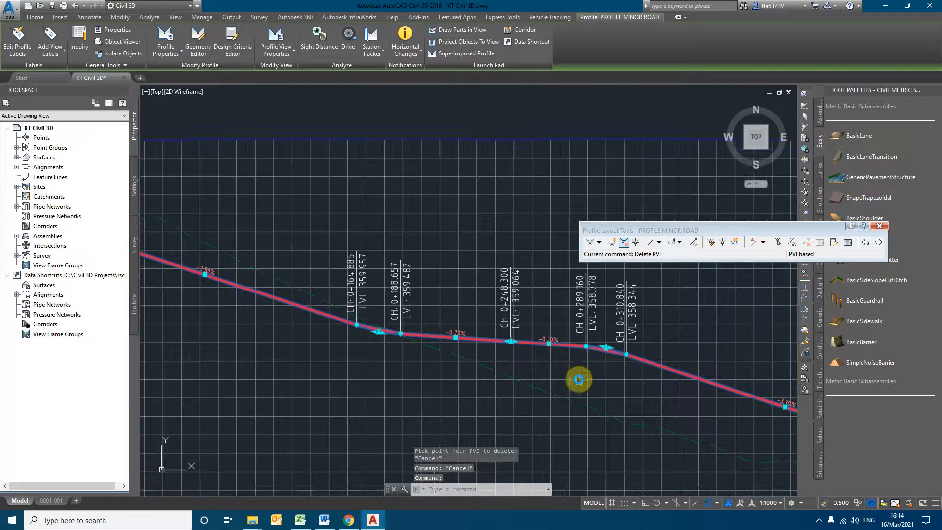
left_click(848, 243)
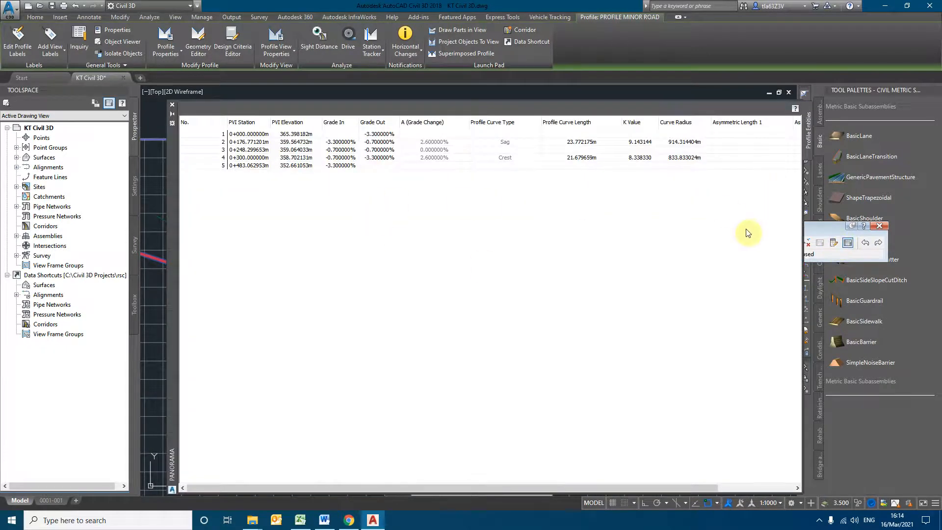
left_click(789, 92)
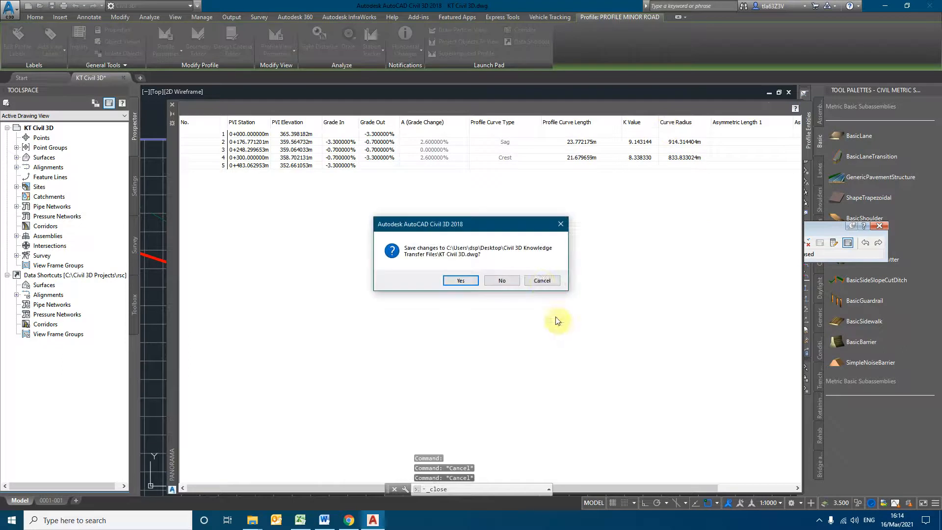
left_click(542, 281)
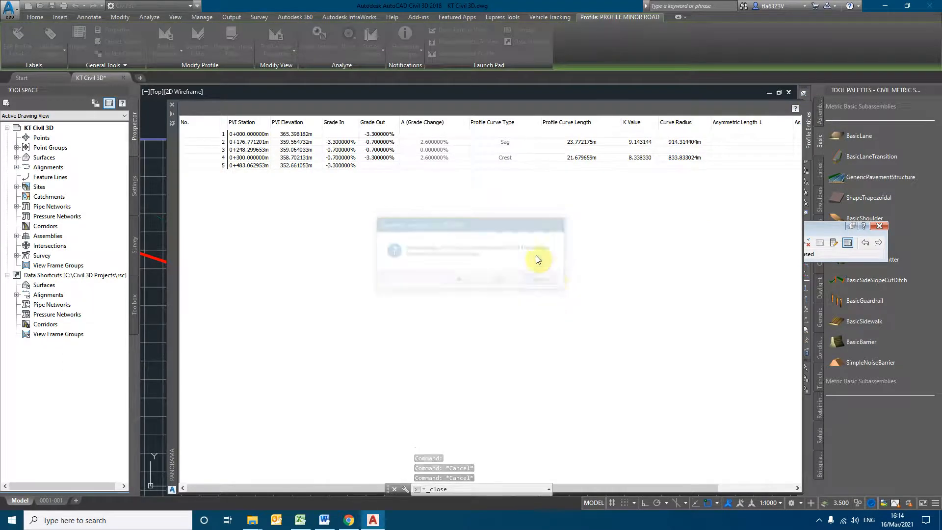
left_click(172, 106)
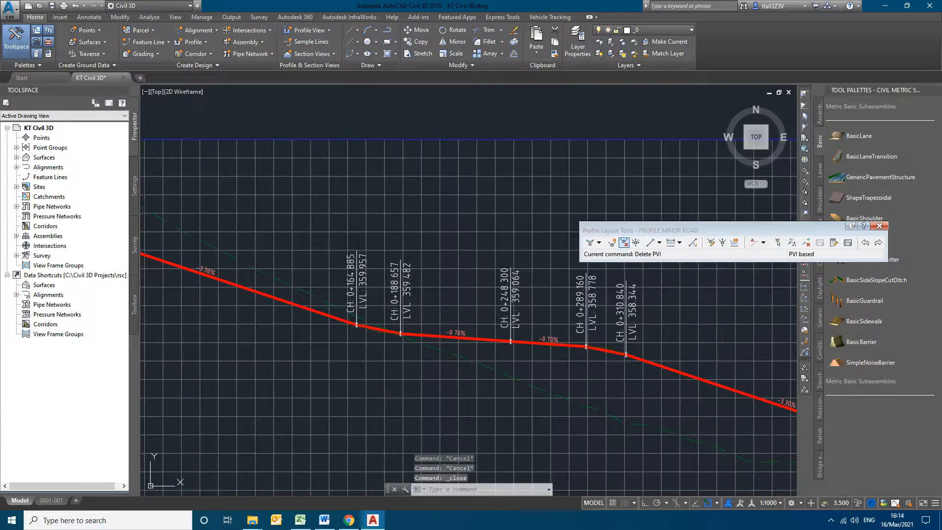
In the minor road profile view's band properties, set Profile 1 of the first band to the minor road design profile.
scroll(669, 346, "down", 3)
middle_click_drag(627, 403, 520, 309)
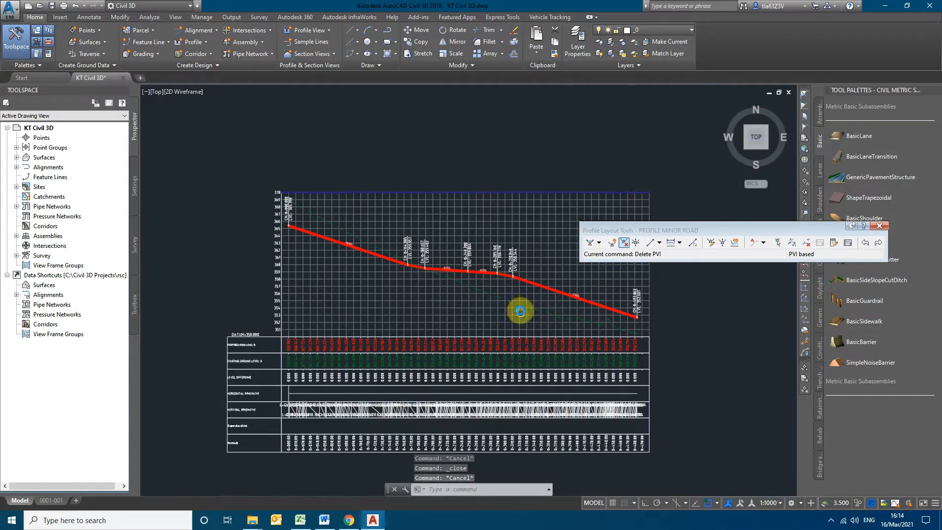
scroll(443, 290, "up", 4)
scroll(443, 290, "down", 5)
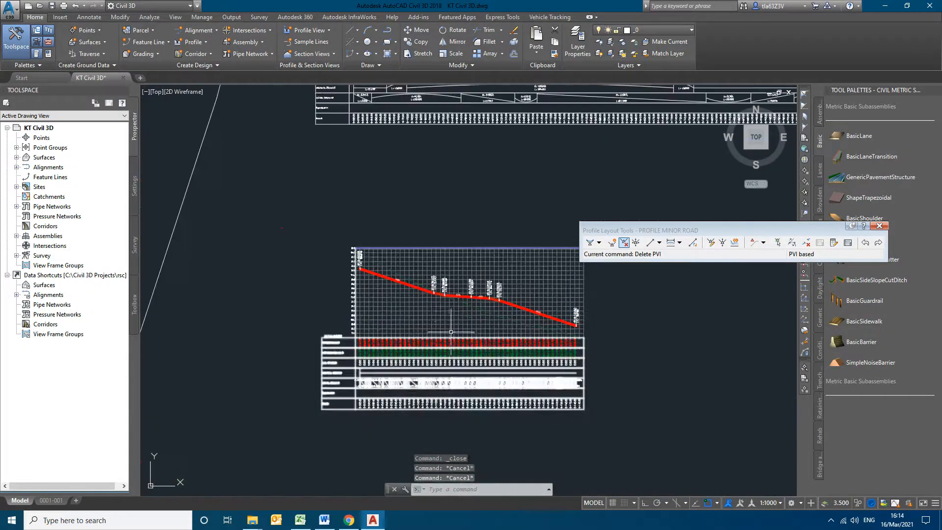
scroll(451, 319, "up", 5)
left_click(451, 318)
right_click(452, 319)
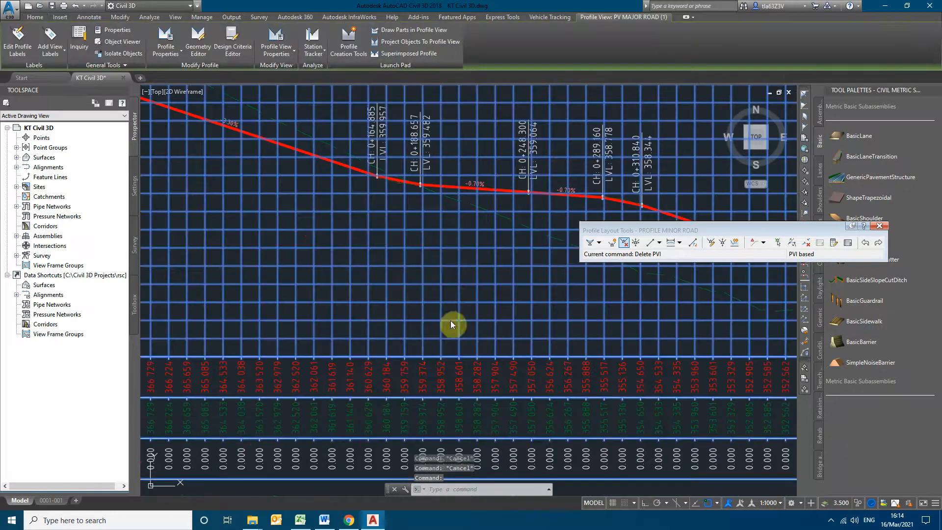
left_click(496, 418)
left_click_drag(505, 415, 657, 415)
left_click(551, 335)
left_click(557, 336)
left_click(563, 350)
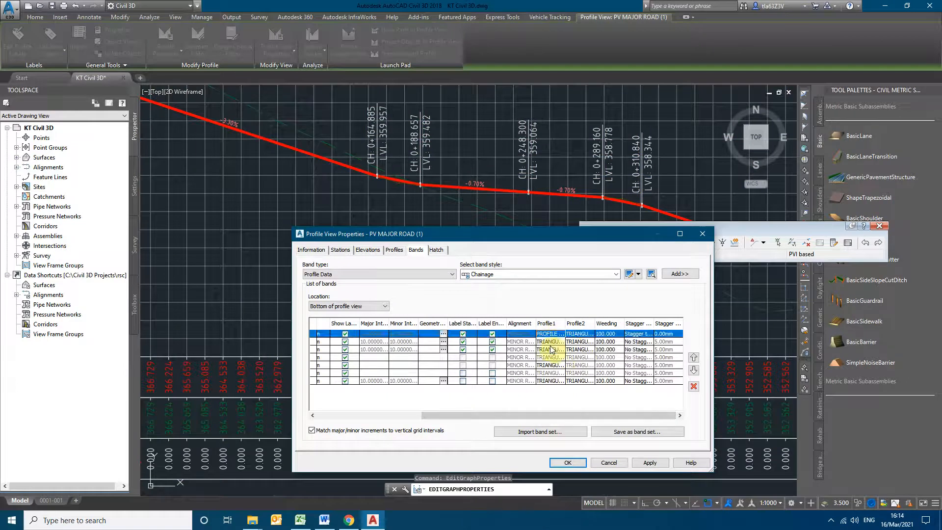
Set Profile 1 to the minor road design profile for the third, fifth and last bands and apply the band settings.
left_click(551, 350)
left_click(550, 351)
left_click(564, 366)
left_click(551, 366)
left_click(551, 367)
left_click(554, 367)
left_click(564, 376)
left_click(551, 382)
left_click(550, 382)
left_click(550, 397)
left_click(661, 464)
left_click(568, 462)
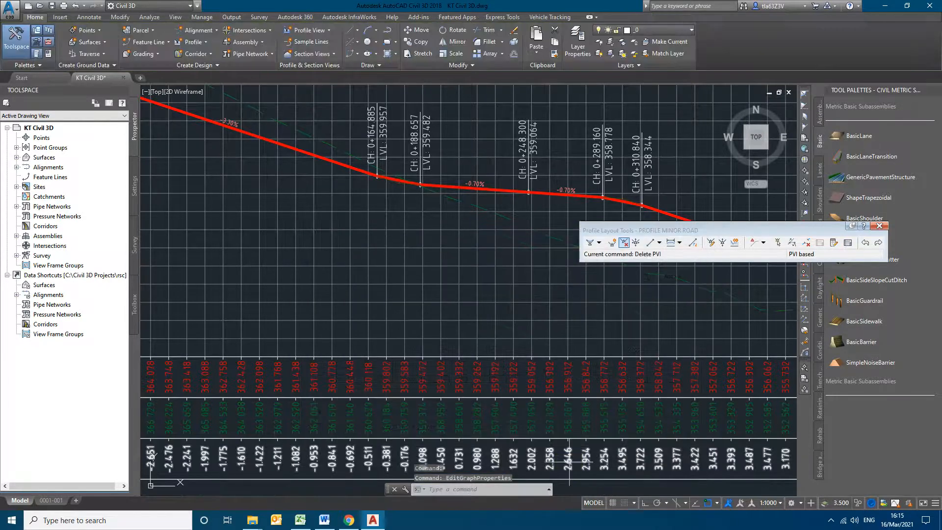
Examine the minor road profile view's bands, checking road levels, level differences and the vertical schematic.
scroll(539, 362, "down", 5)
scroll(540, 361, "up", 8)
scroll(466, 333, "down", 5)
scroll(430, 316, "up", 2)
scroll(489, 335, "up", 4)
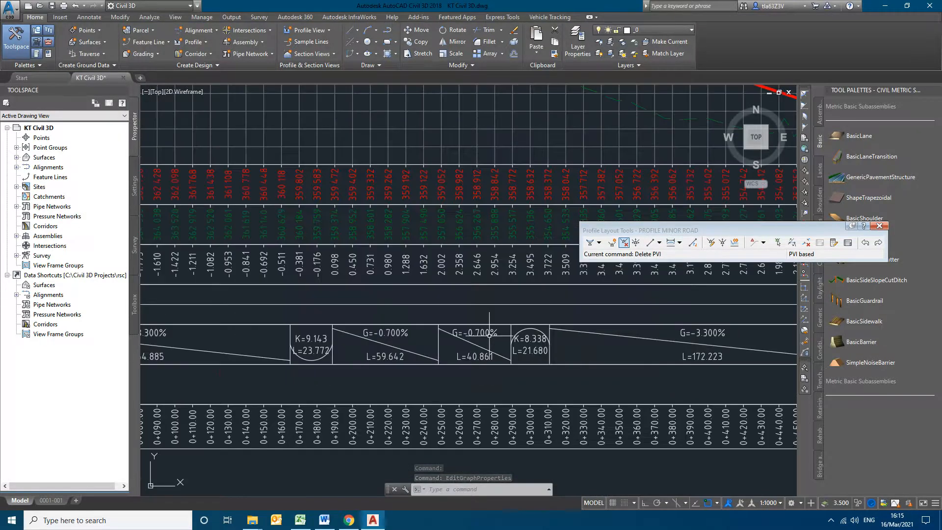
scroll(574, 367, "down", 2)
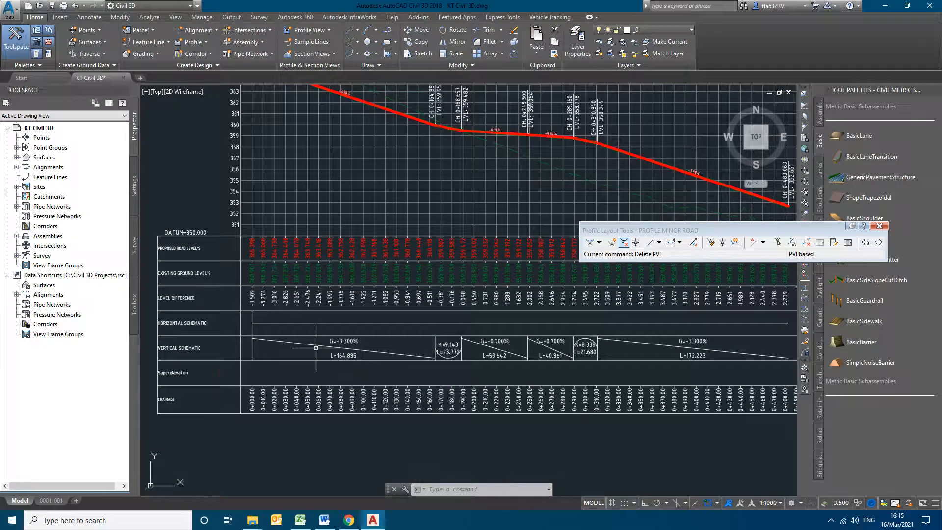
mouse_move(635, 343)
middle_mouse_down()
mouse_move(597, 388)
mouse_move(574, 440)
middle_mouse_up()
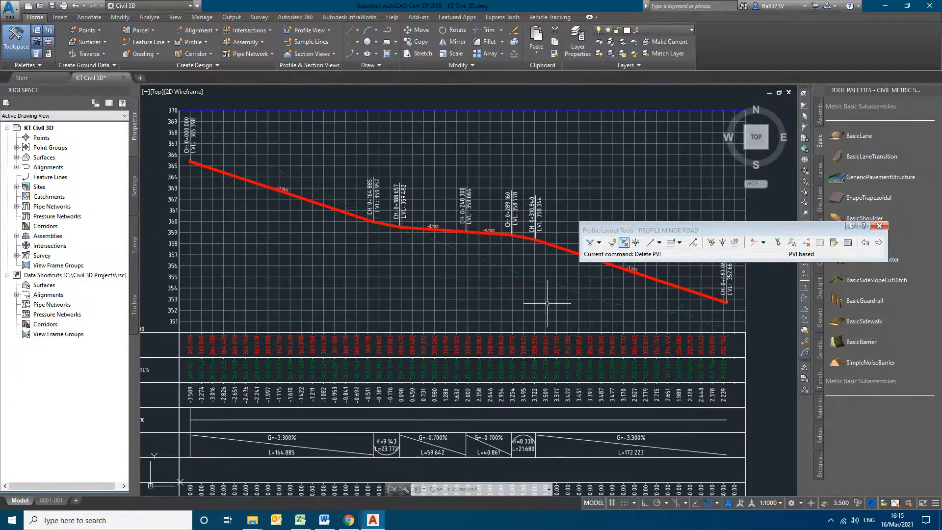
Open the minor road profile's entities table and the sag curve's length for editing.
scroll(411, 221, "up", 3)
left_click(416, 237)
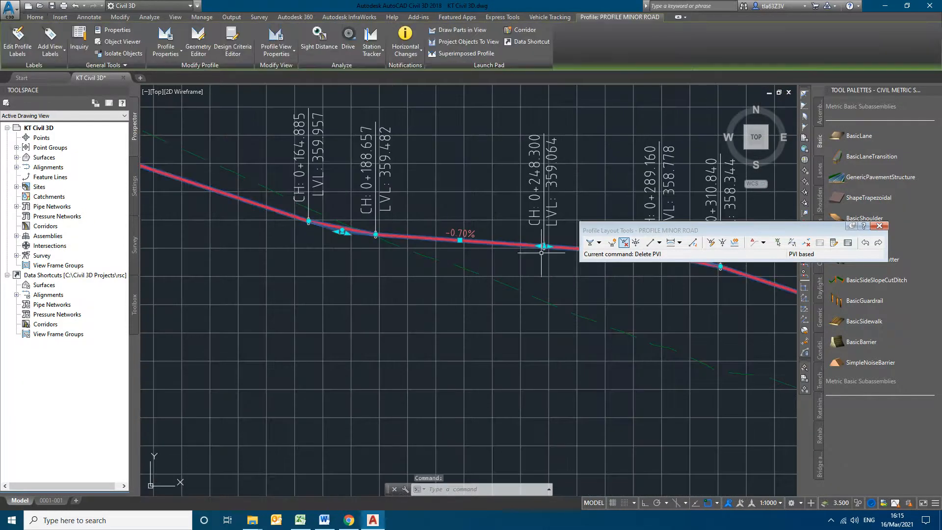
left_click(849, 245)
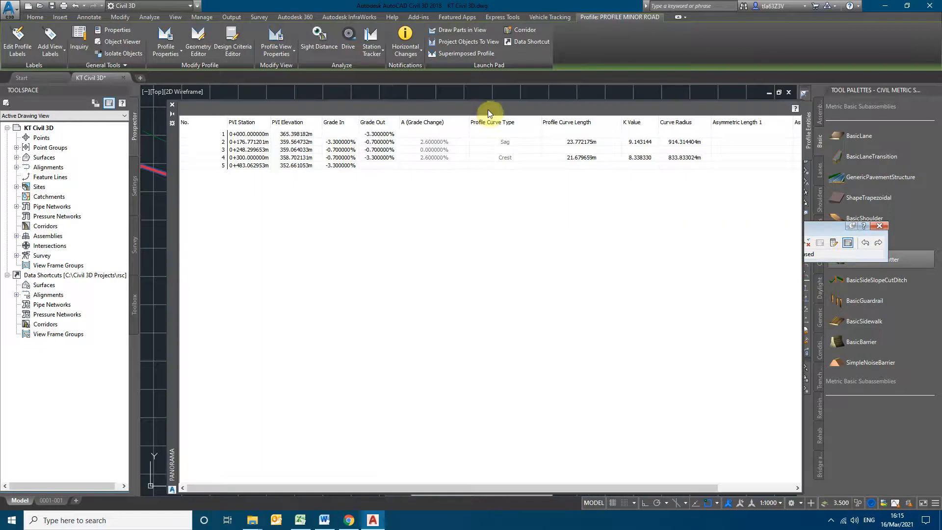
double_click(584, 142)
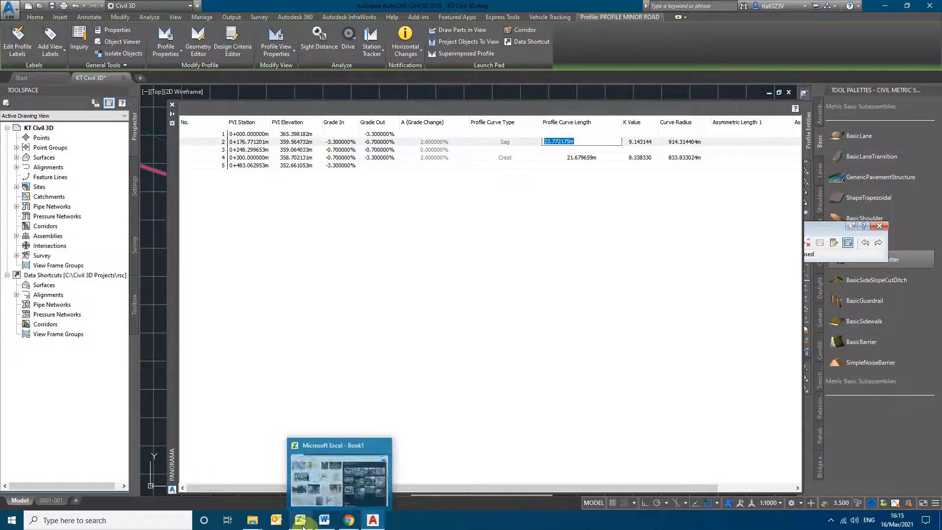
Switch to the Word document, look up vertical curve lengths by design speed in Table 6, and return to Civil 3D.
left_click(324, 518)
scroll(432, 358, "down", 1)
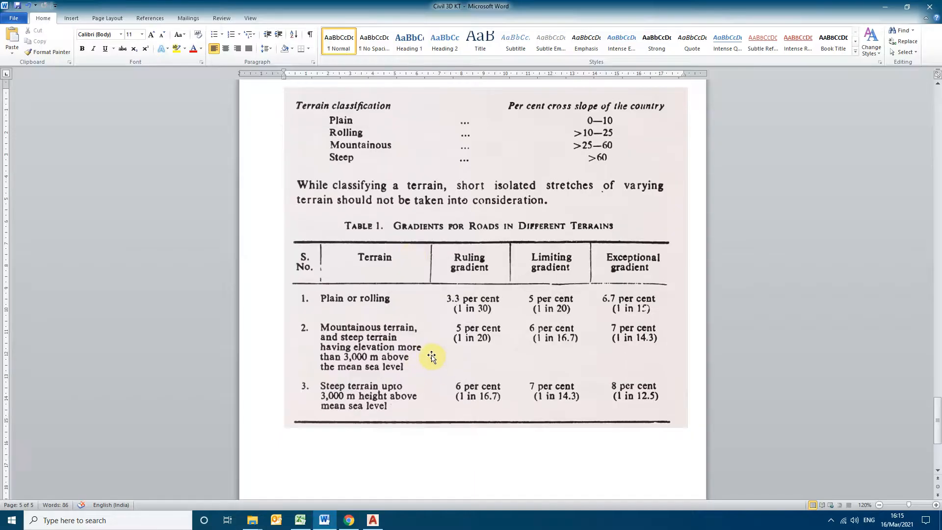
scroll(432, 357, "up", 4)
scroll(431, 354, "up", 7)
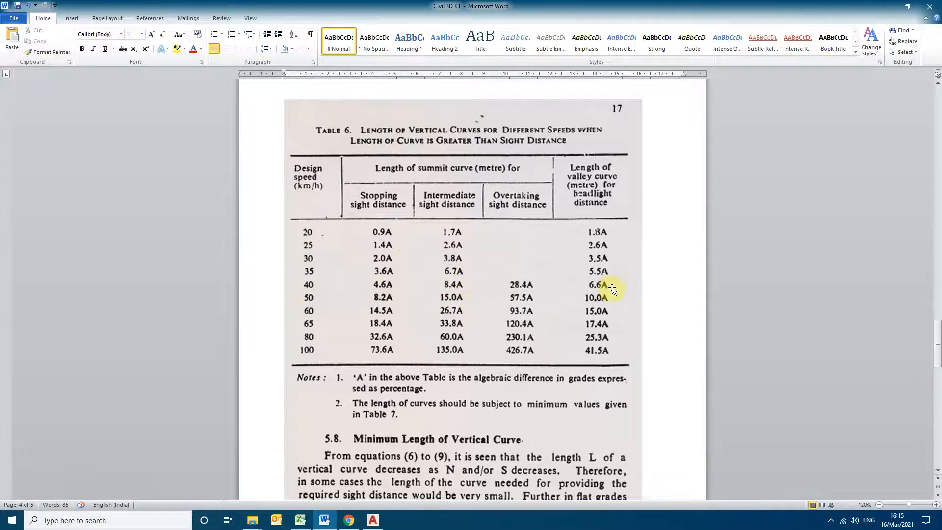
left_click(885, 7)
left_click(625, 180)
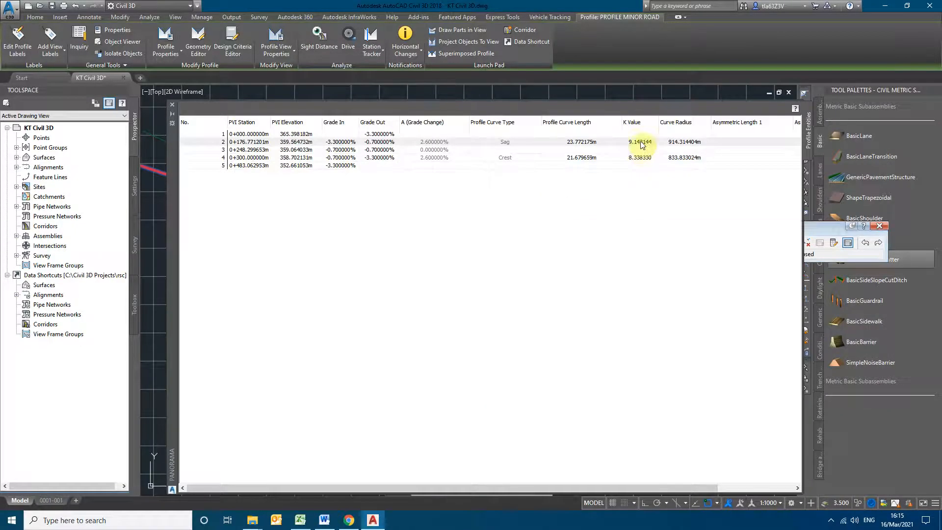
Set the sag curve's length to 20 m in the profile entities table.
double_click(578, 143)
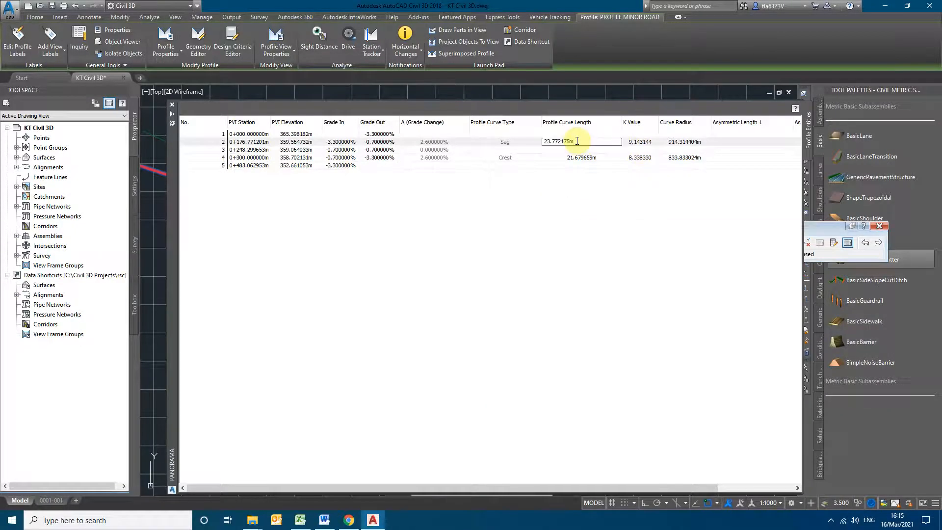
type("20")
left_click(579, 142)
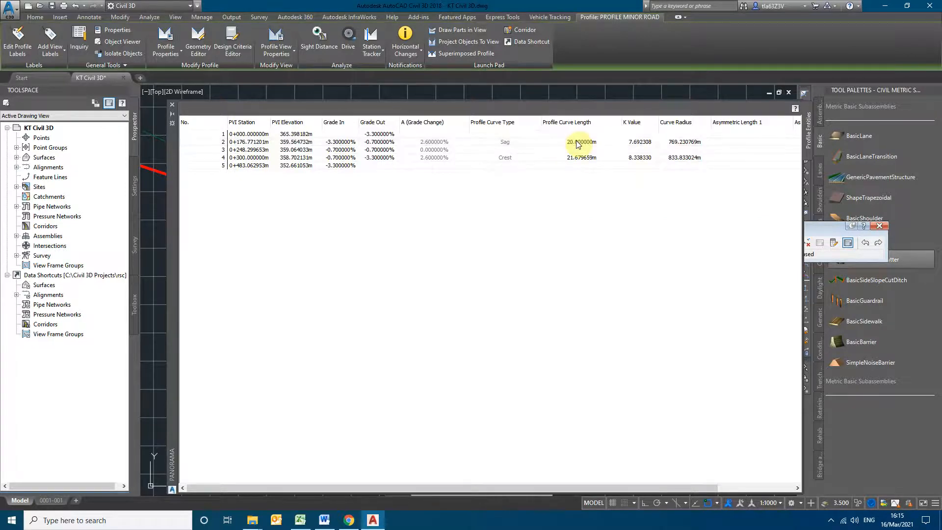
Set both the sag curve's and the crest curve's length to 30 m and close the profile entities table.
double_click(578, 143)
type("30")
left_click(584, 158)
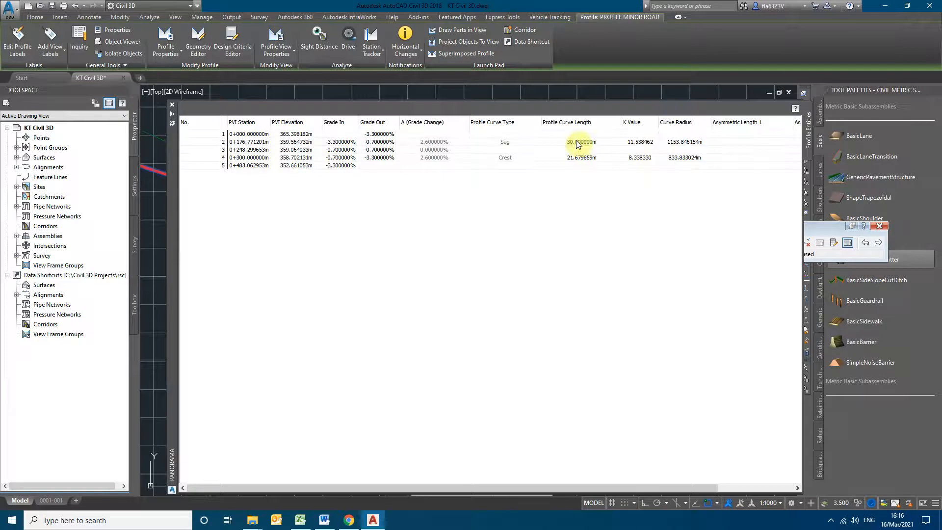
double_click(583, 159)
type("30")
key("Return")
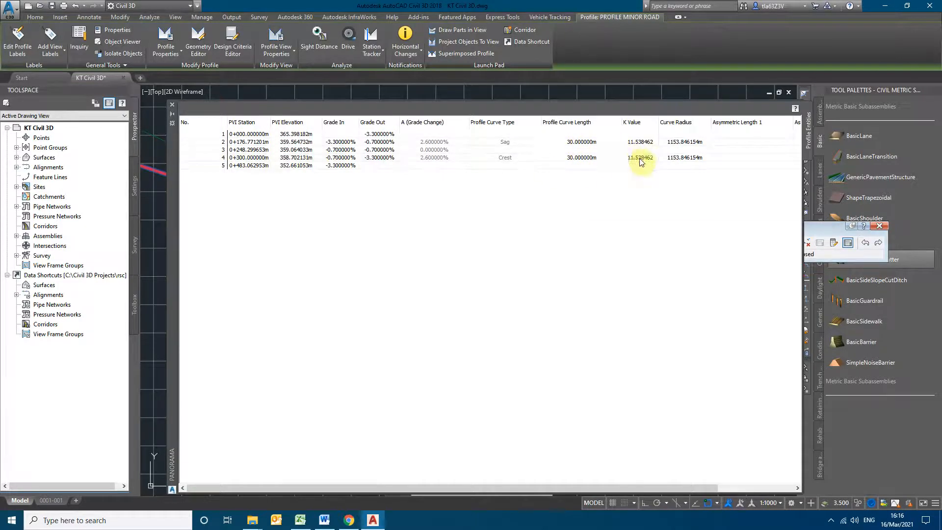
left_click(172, 104)
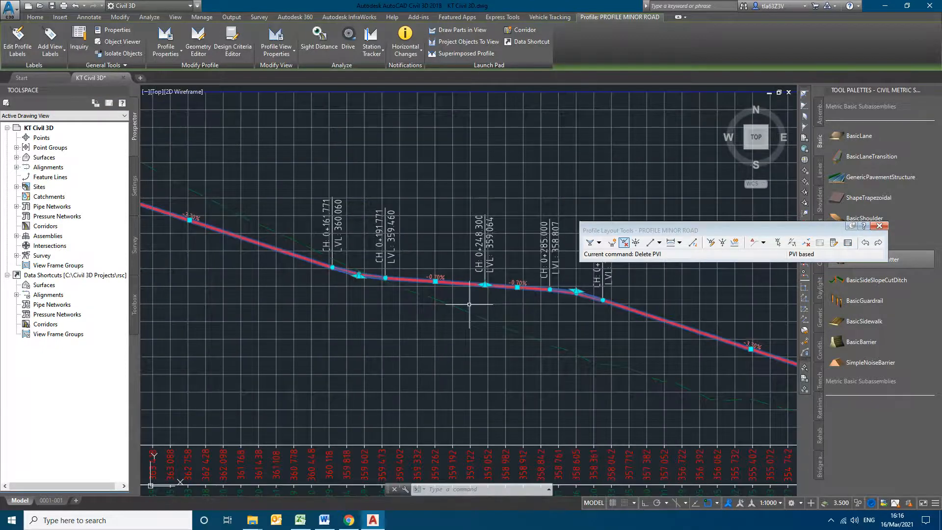
Shift the crest curve's PVI along its -0.70% incoming grade so the curve spans about stations 0+311 to 0+341.
scroll(528, 301, "up", 4)
middle_click_drag(561, 314, 496, 361)
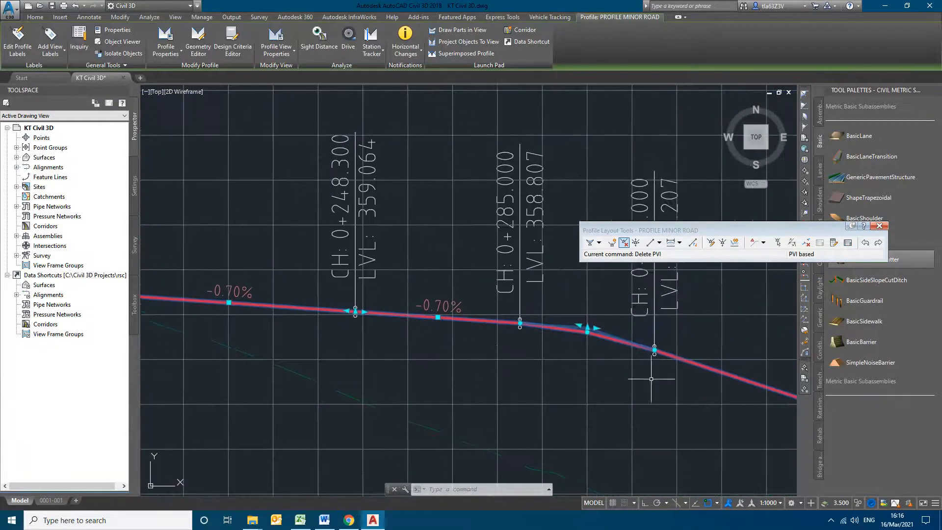
scroll(490, 375, "down", 4)
middle_click_drag(627, 380, 556, 394)
key("Escape")
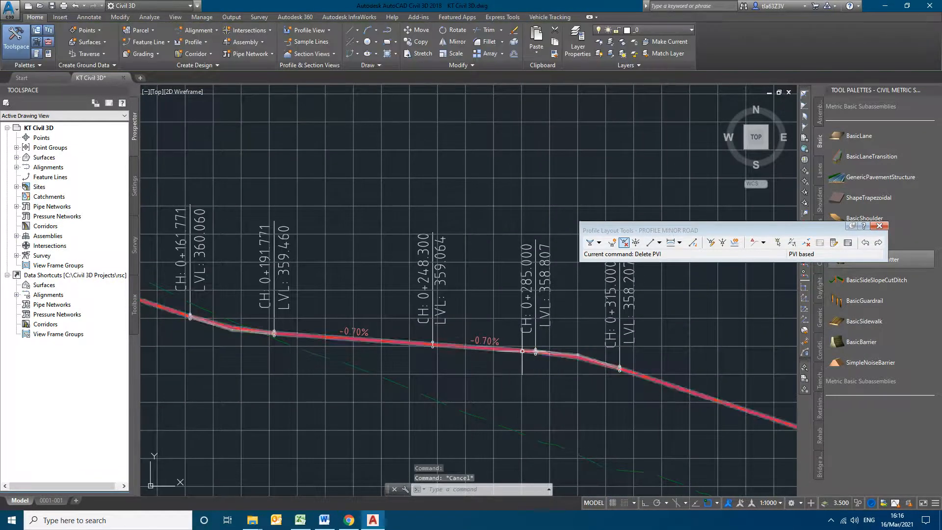
left_click(524, 351)
left_click(573, 352)
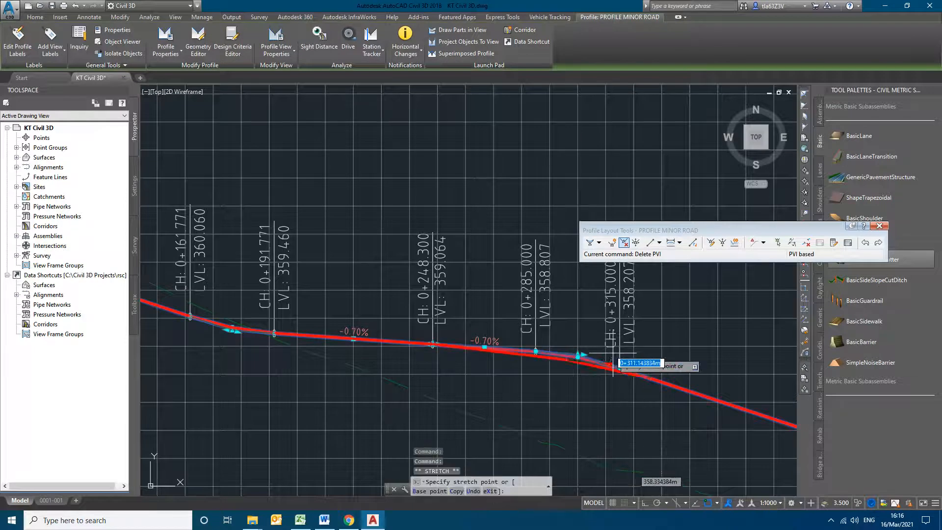
key("Escape")
left_click(583, 355)
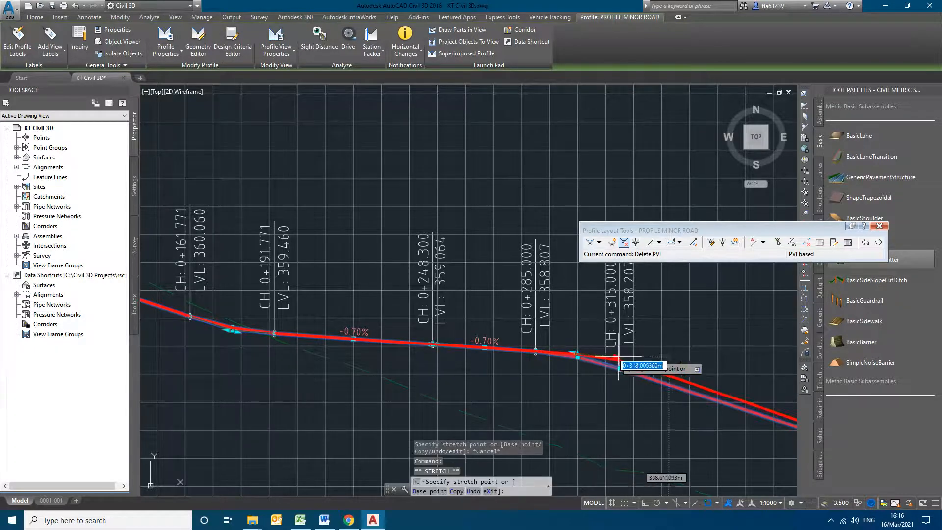
left_click(651, 361)
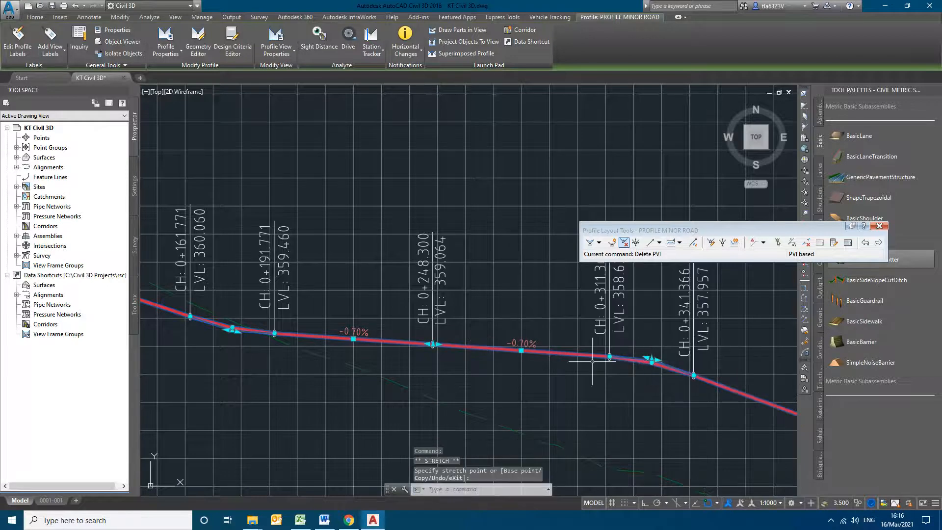
Shift the sag curve's PVI along its -0.70% outgoing grade so the curve spans about stations 0+138 to 0+168.
left_click(232, 329)
left_click(164, 333)
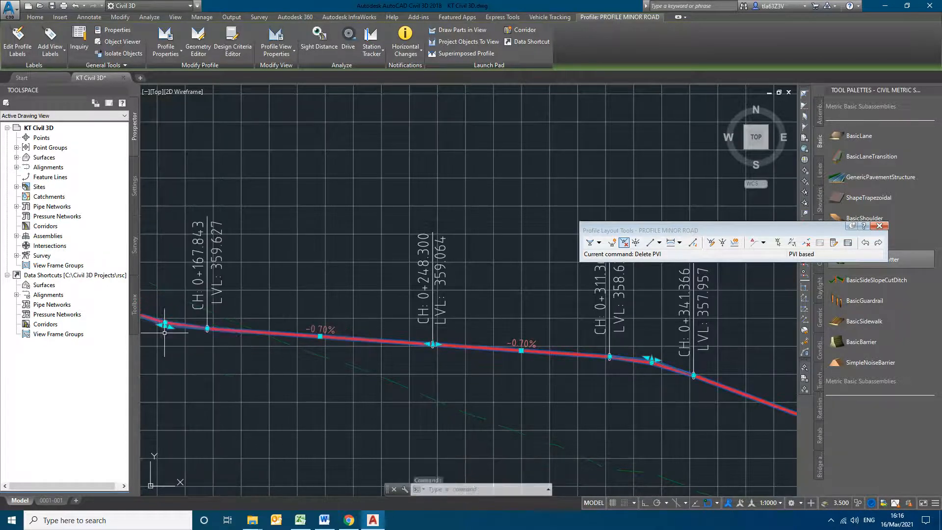
scroll(447, 354, "down", 4)
middle_click_drag(415, 381, 427, 373)
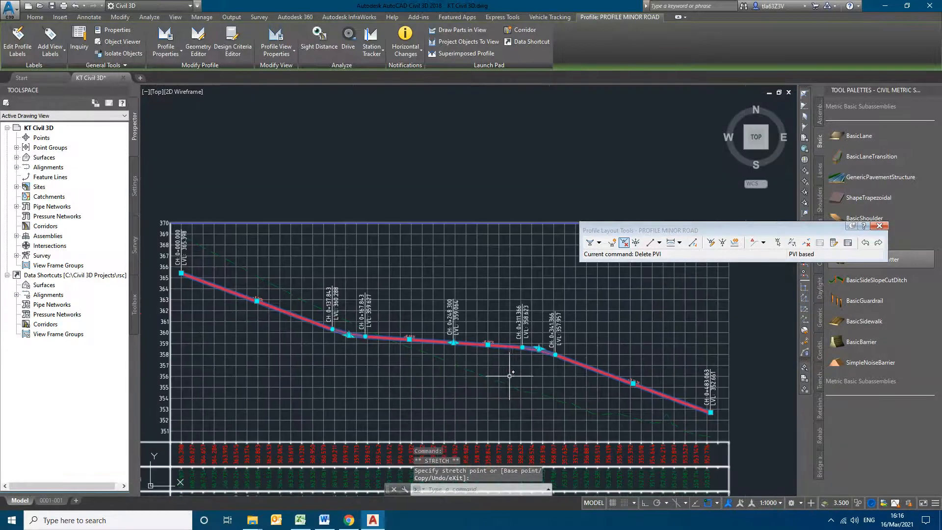
Set the sag curve's incoming grade to -3.3% in the profile entities table.
key("Escape")
scroll(624, 385, "up", 8)
scroll(624, 386, "down", 8)
left_click(589, 371)
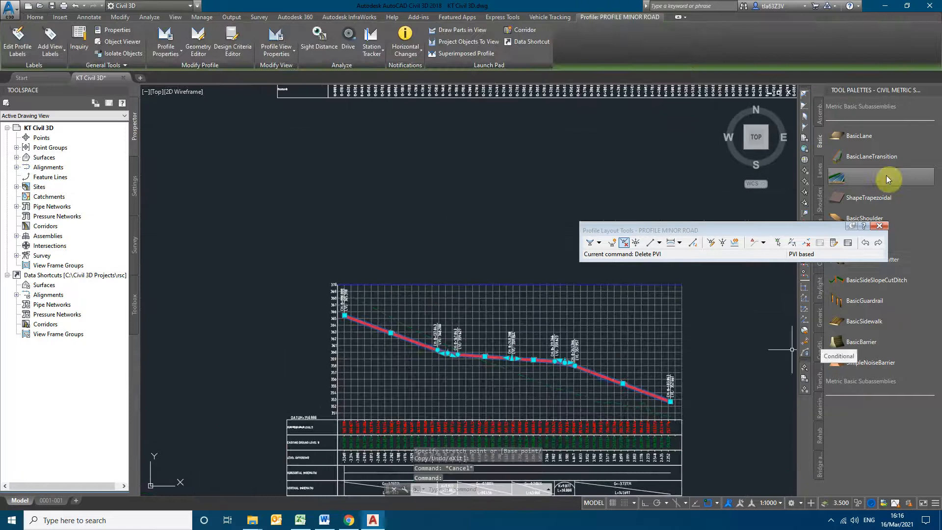
left_click(848, 243)
double_click(342, 143)
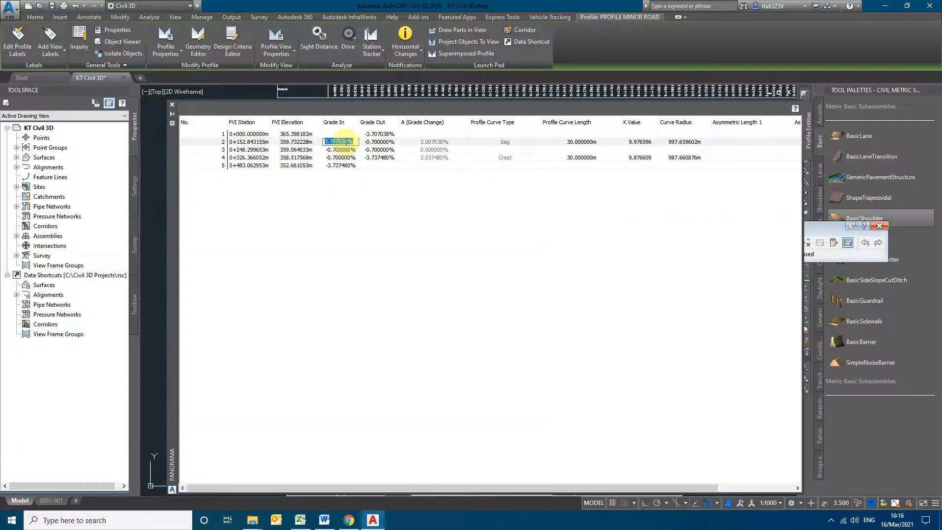
type("-")
type("3.73")
key("Return")
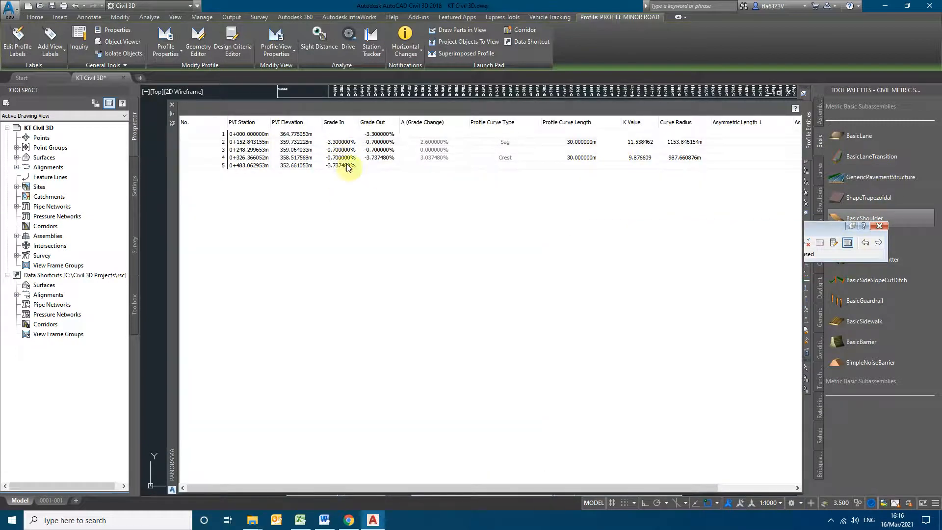
Set the crest curve's outgoing grade to -3.3% and close the profile entities table.
double_click(380, 159)
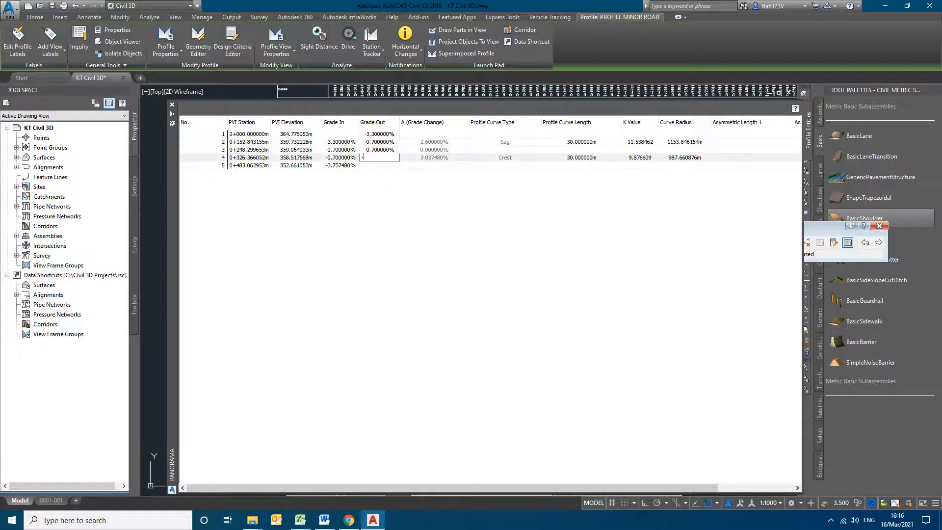
type("-3.3")
key("Return")
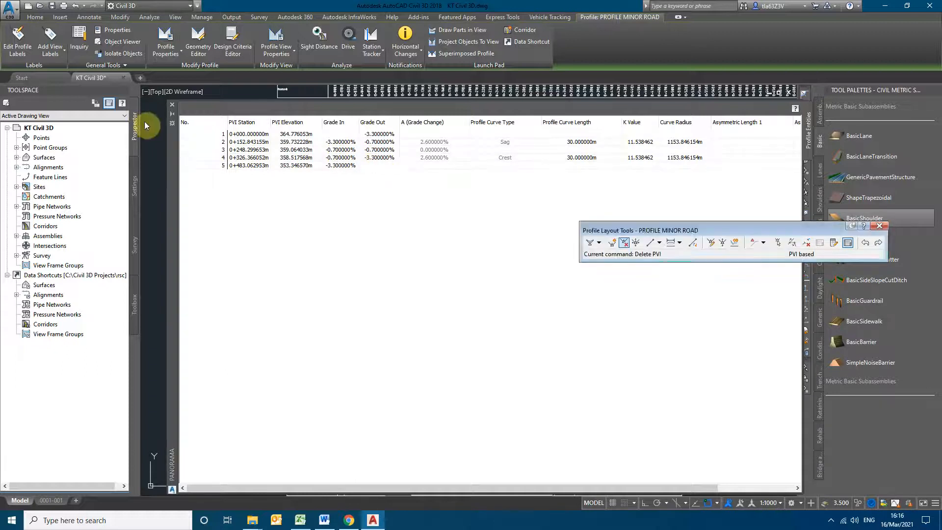
left_click(172, 105)
key("Escape")
Delete the intermediate PVI at station 0+248.300 between the two curves and close the profile layout tools.
scroll(506, 353, "up", 8)
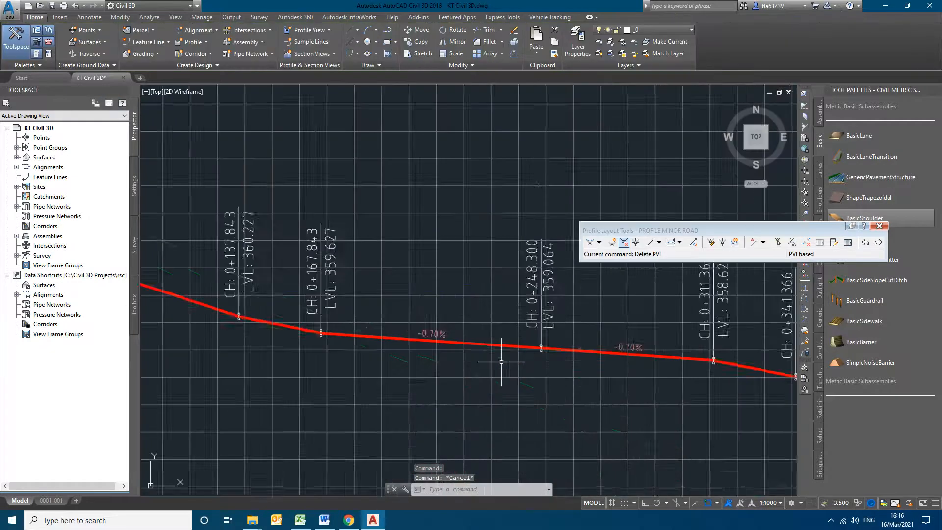
scroll(519, 353, "down", 4)
middle_click_drag(548, 374, 524, 321)
scroll(517, 295, "up", 6)
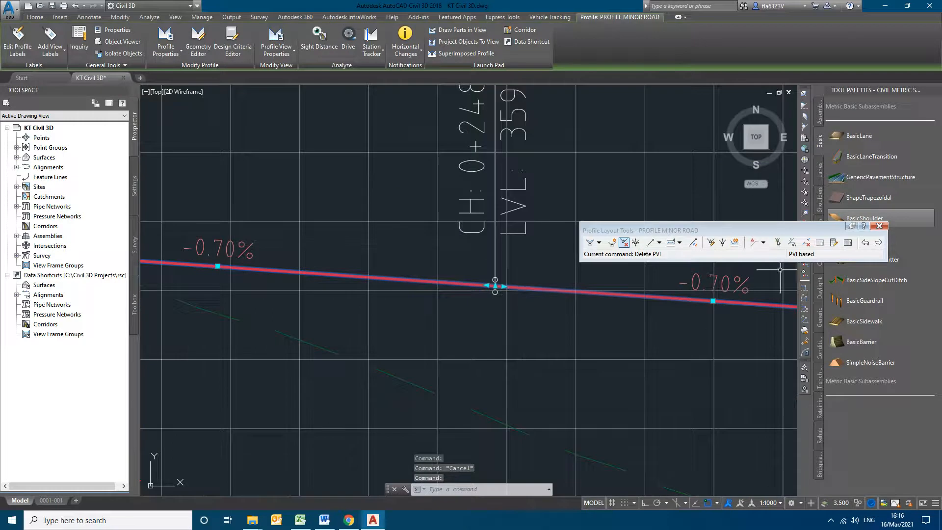
left_click(625, 245)
scroll(214, 265, "down", 2)
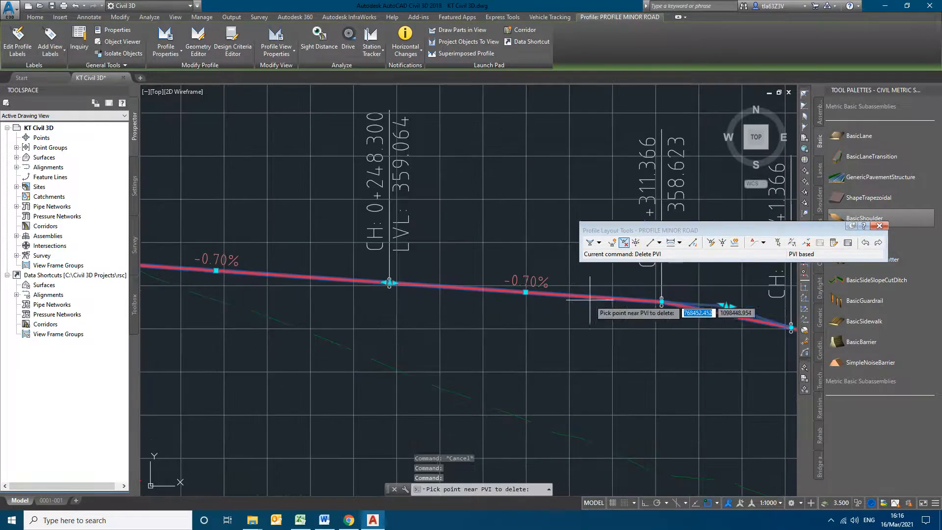
left_click(461, 343)
key("Escape")
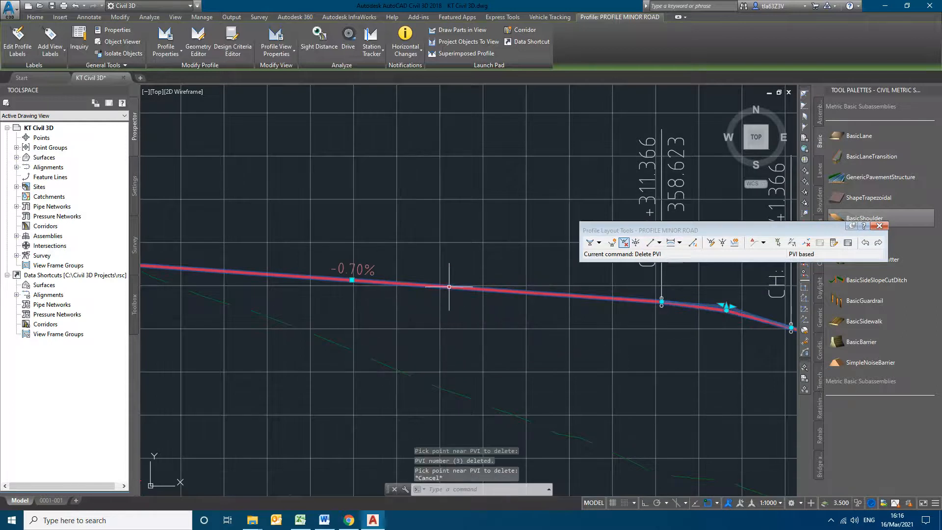
scroll(454, 290, "down", 5)
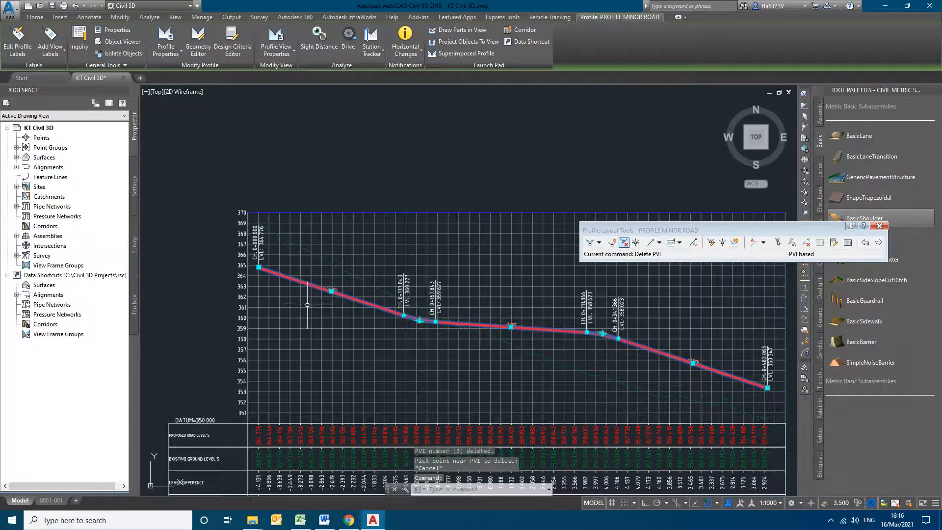
key("Escape")
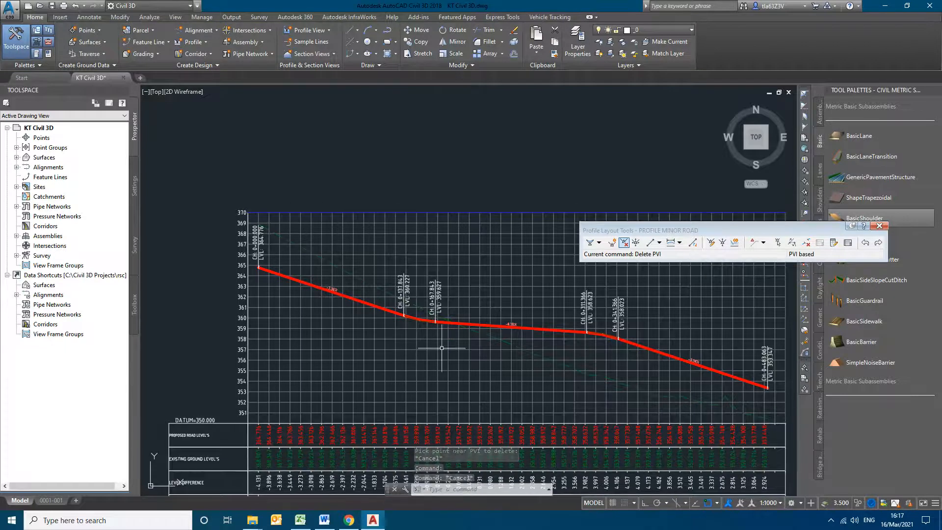
scroll(615, 374, "down", 2)
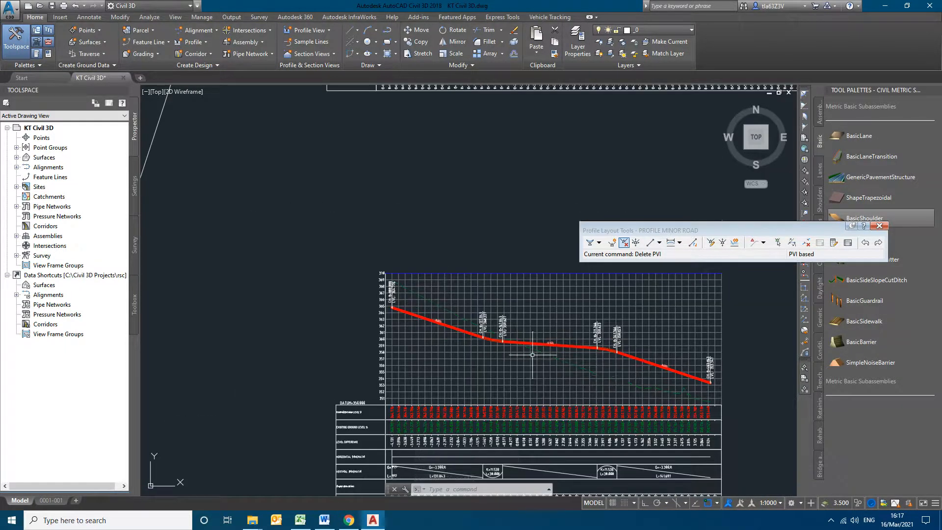
scroll(538, 349, "up", 4)
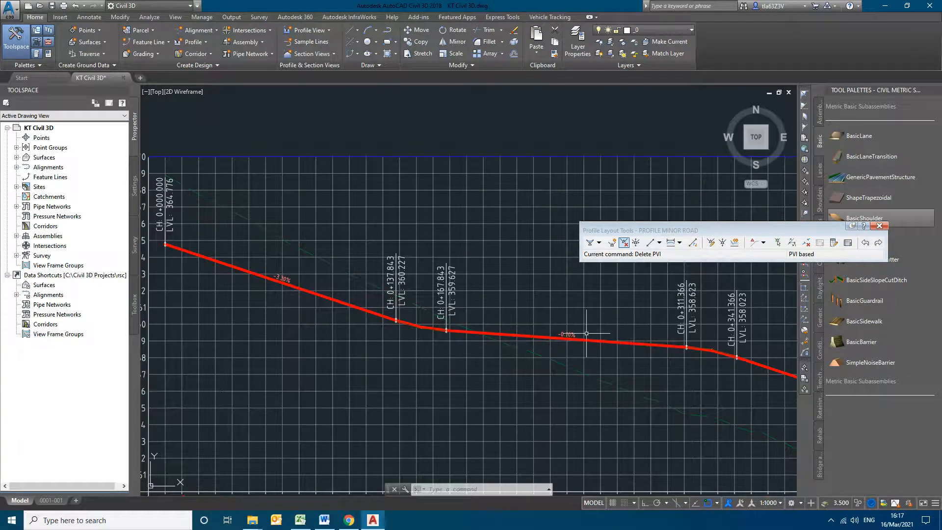
left_click(880, 227)
Query the station, offset and profile elevation of PROFILE MAJOR ROAD where the major and minor road alignments cross.
scroll(572, 347, "down", 9)
scroll(392, 400, "up", 6)
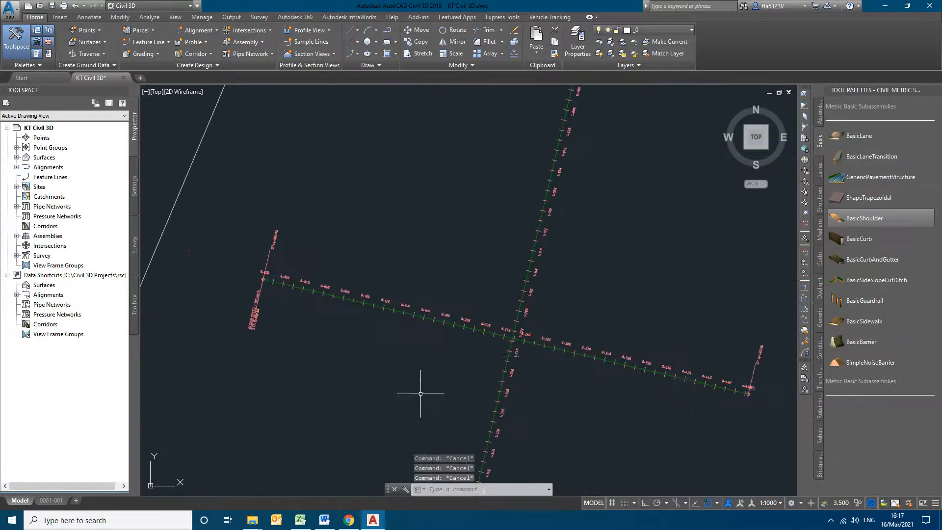
left_click(503, 314)
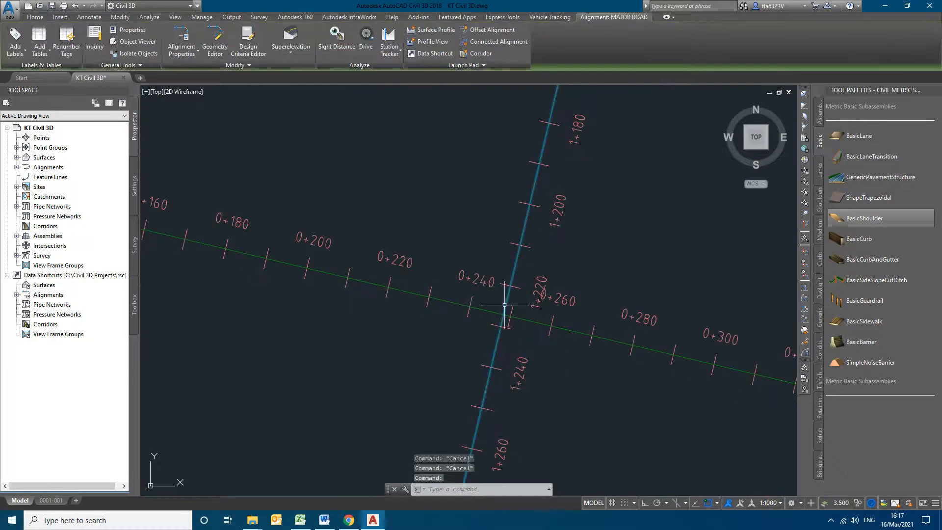
left_click(96, 43)
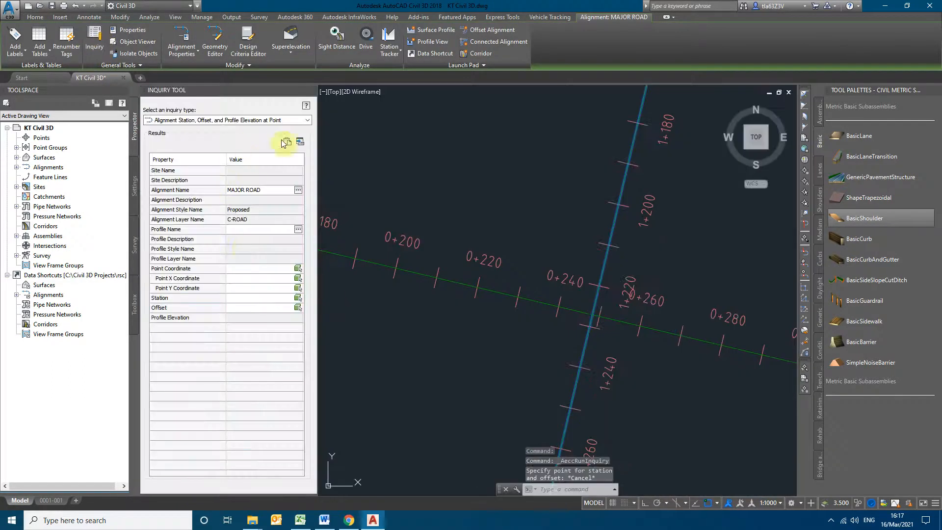
left_click(294, 120)
left_click(255, 164)
left_click(298, 229)
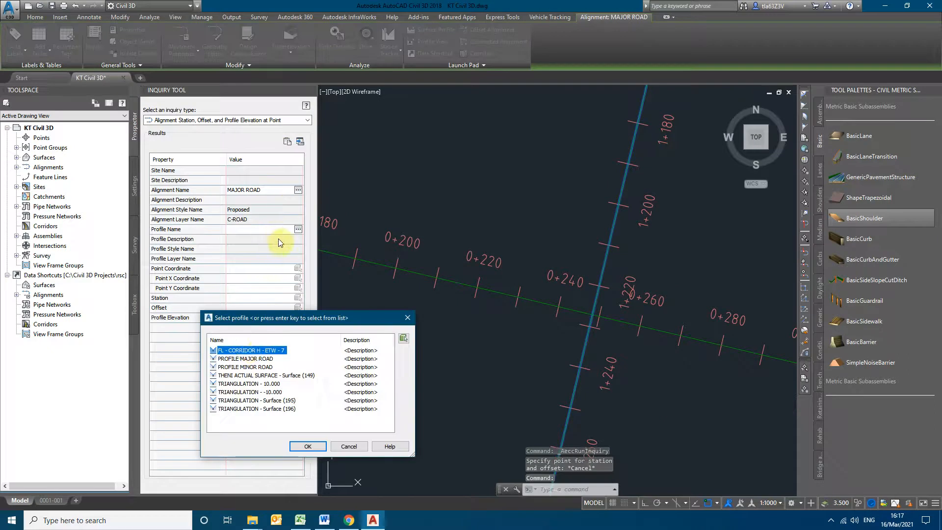
left_click(246, 358)
left_click(307, 446)
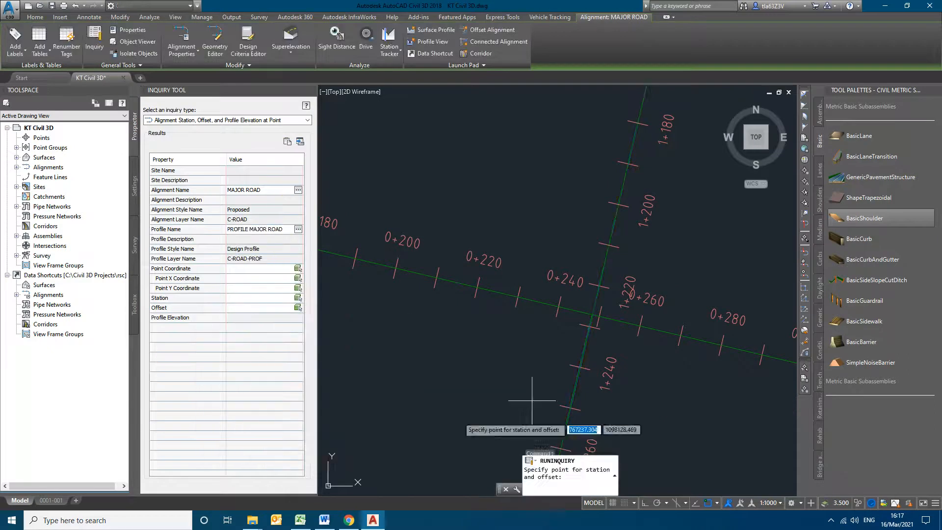
left_click(251, 229)
left_click(257, 259)
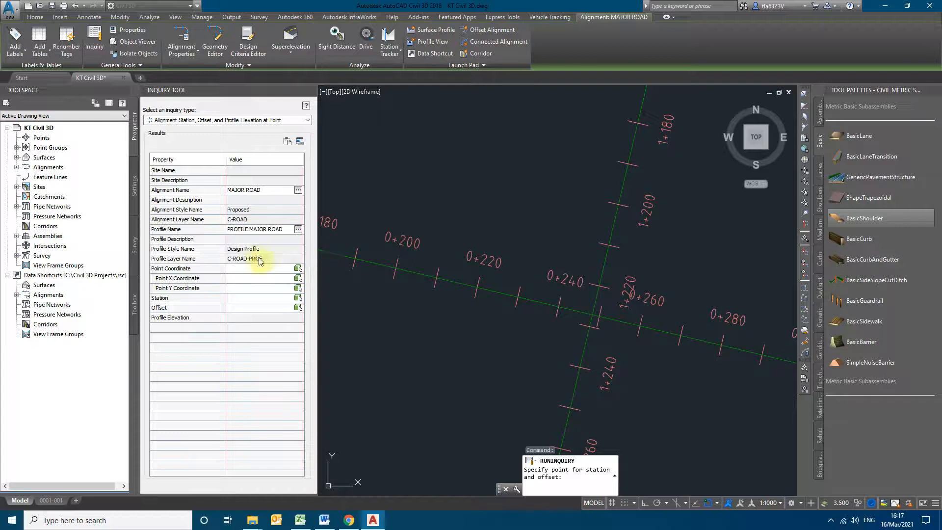
left_click(593, 314)
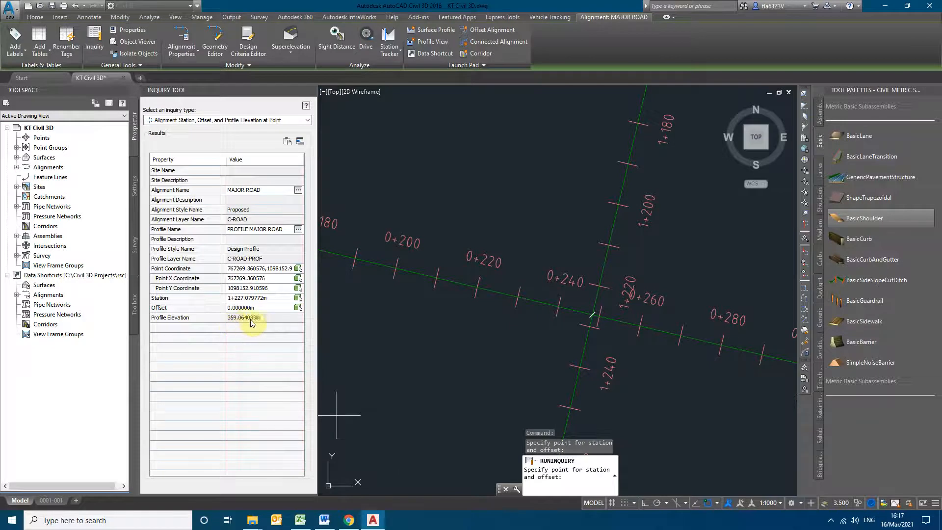
Query the same crossing point for the MINOR ROAD alignment with PROFILE MINOR ROAD, and close the inquiry tool.
left_click(277, 194)
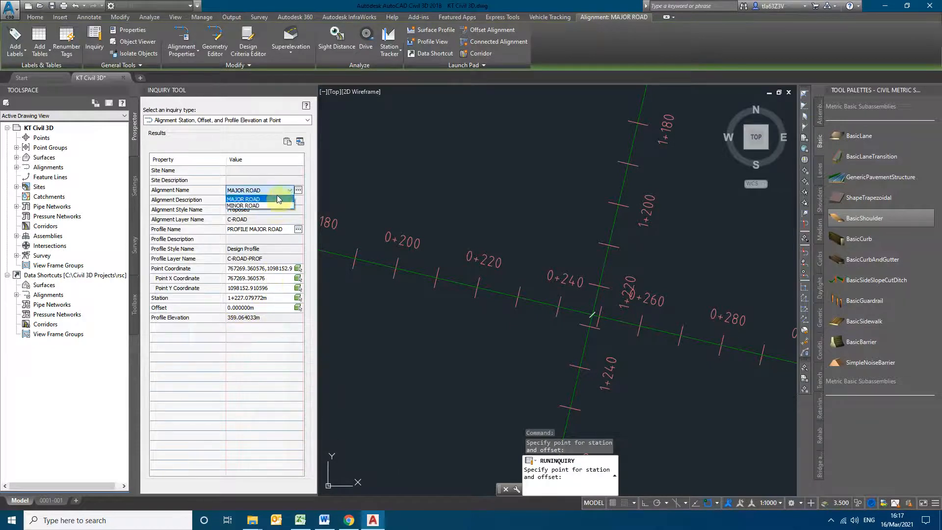
left_click(272, 204)
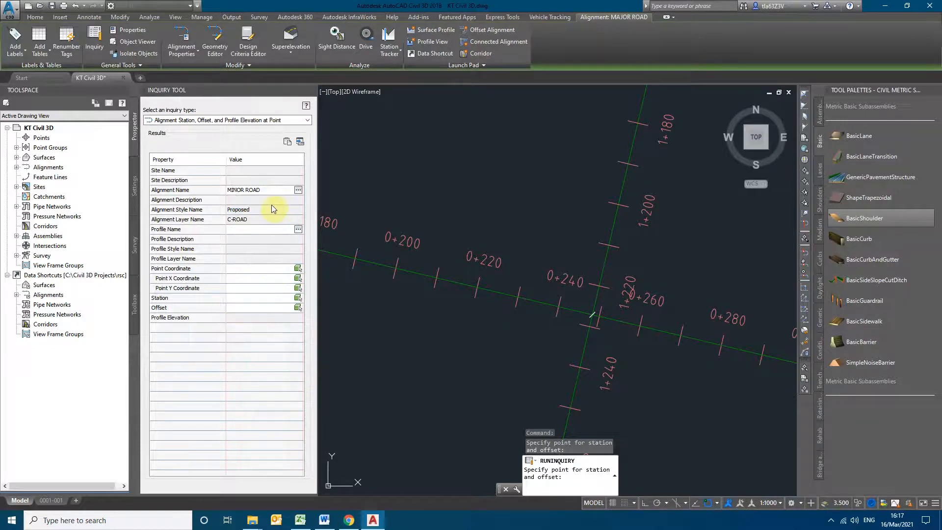
left_click(264, 230)
left_click(264, 239)
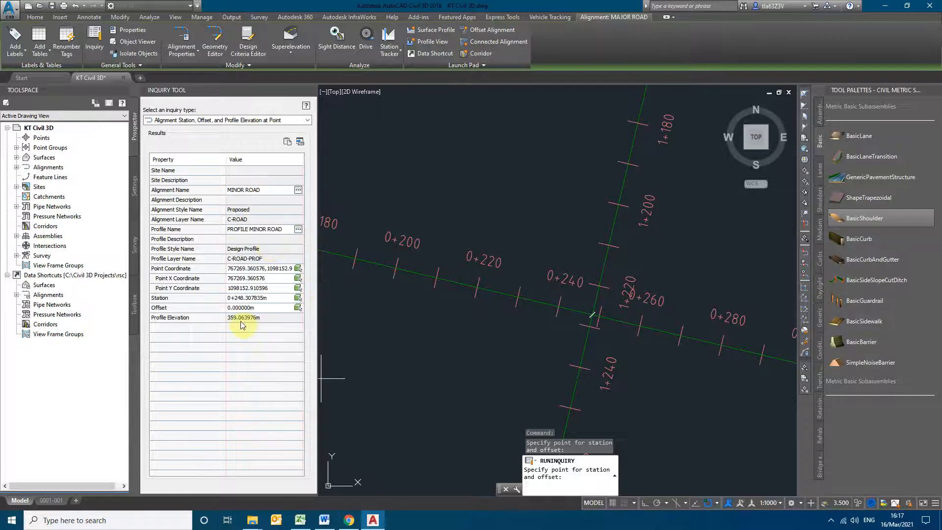
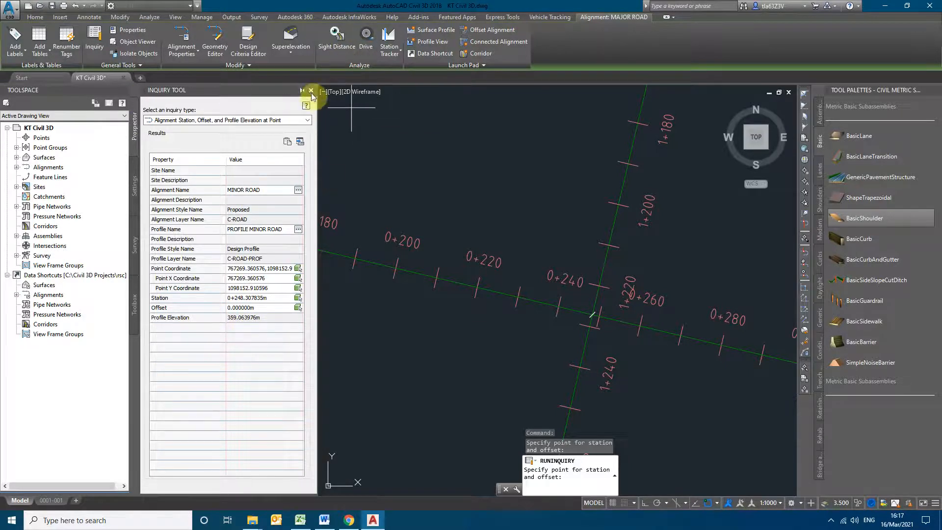
left_click(312, 91)
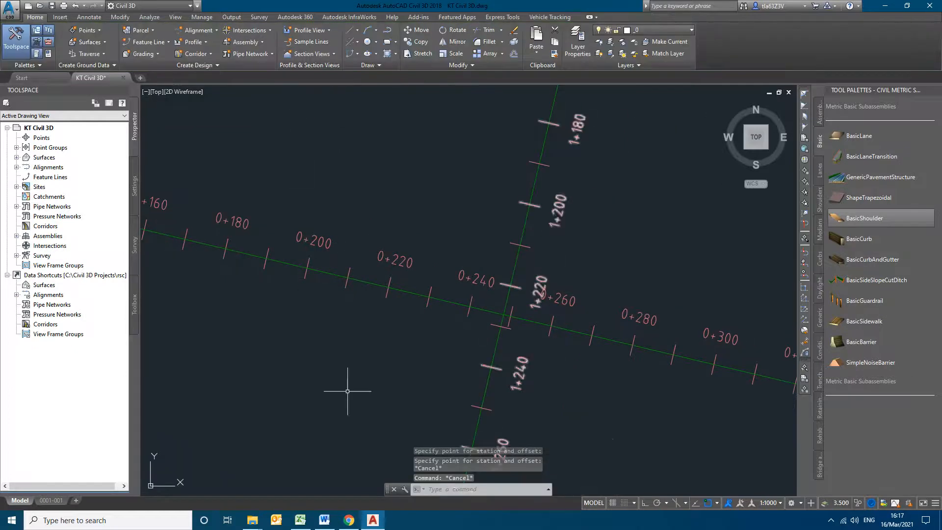
Switch to Excel, copy the Major Road Elevation value 359.064033 from cell B2, and return to Civil 3D.
left_click(300, 519)
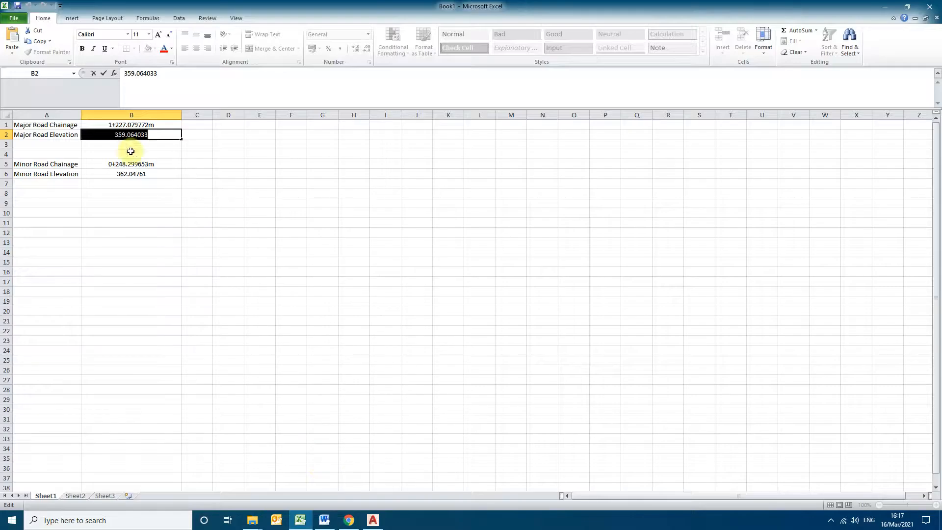
left_click_drag(161, 136, 111, 136)
right_click(114, 137)
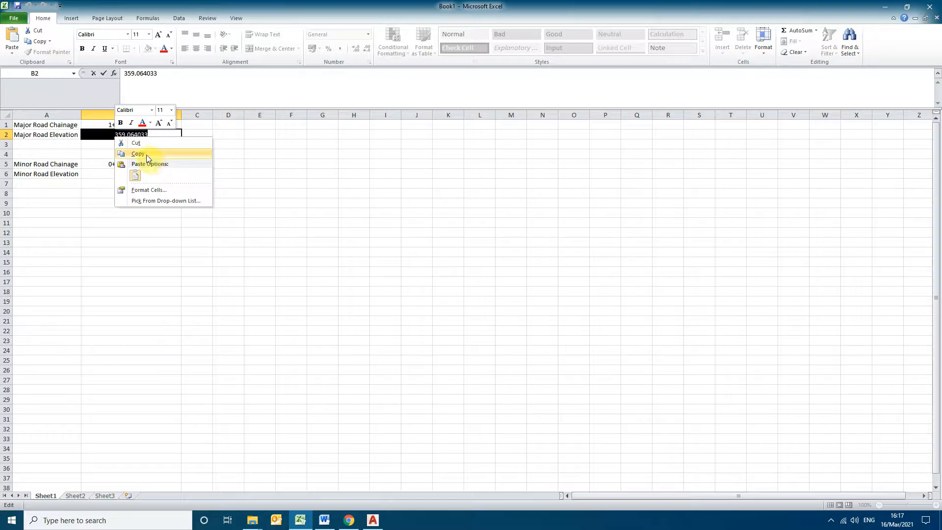
left_click(140, 153)
left_click(260, 252)
left_click(373, 520)
Insert a PVI on the minor road profile's -0.70% tangent at about station 0+257.447, elevation 359.000 m.
scroll(564, 275, "up", 7)
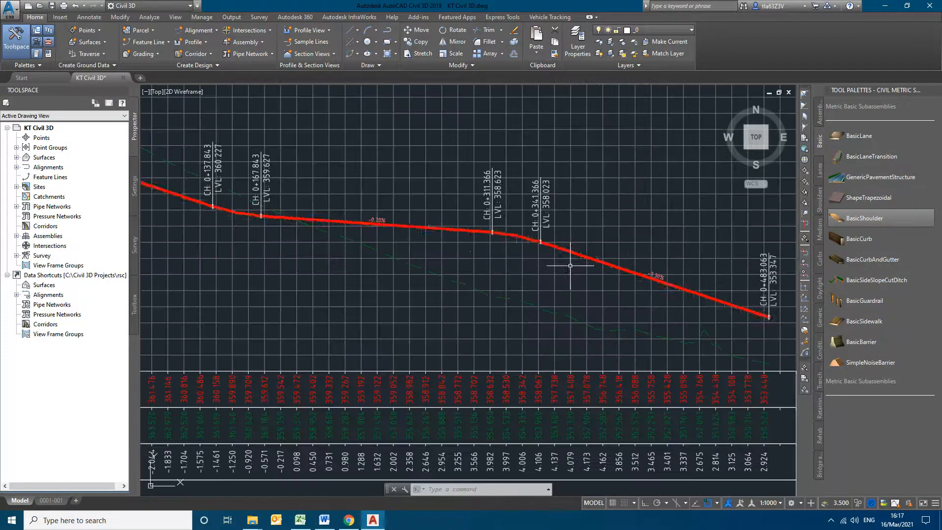
left_click(462, 230)
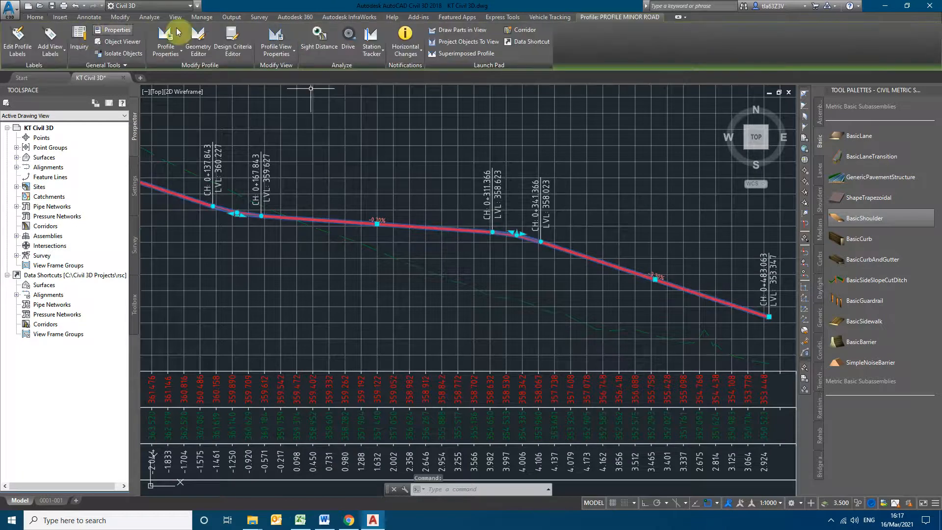
left_click(199, 39)
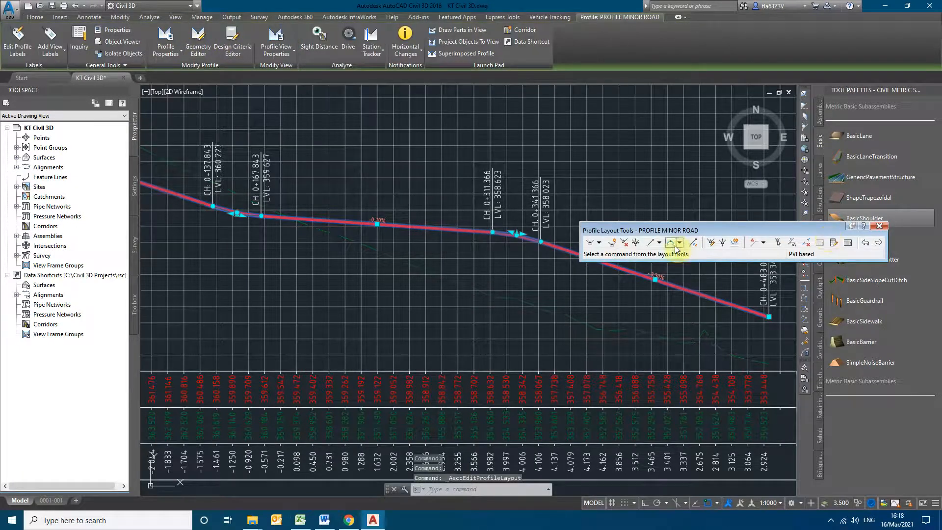
left_click(614, 244)
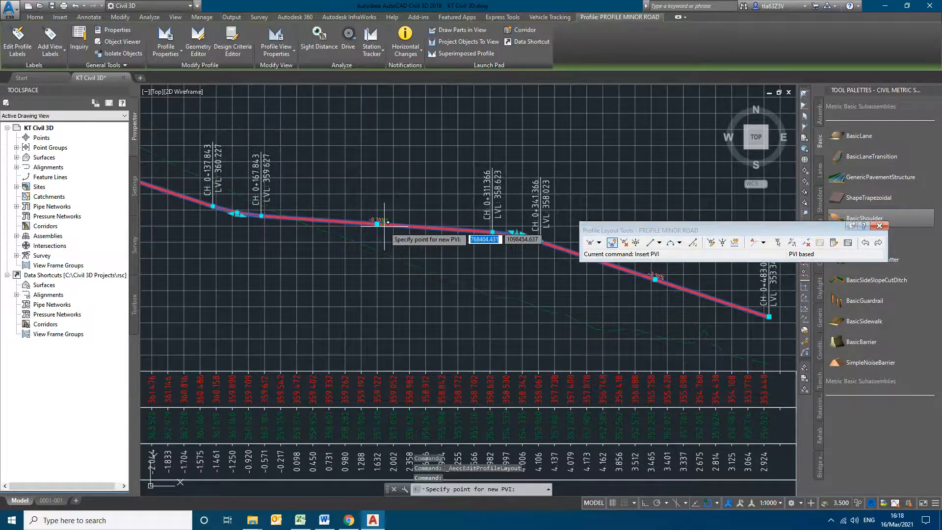
left_click(406, 226)
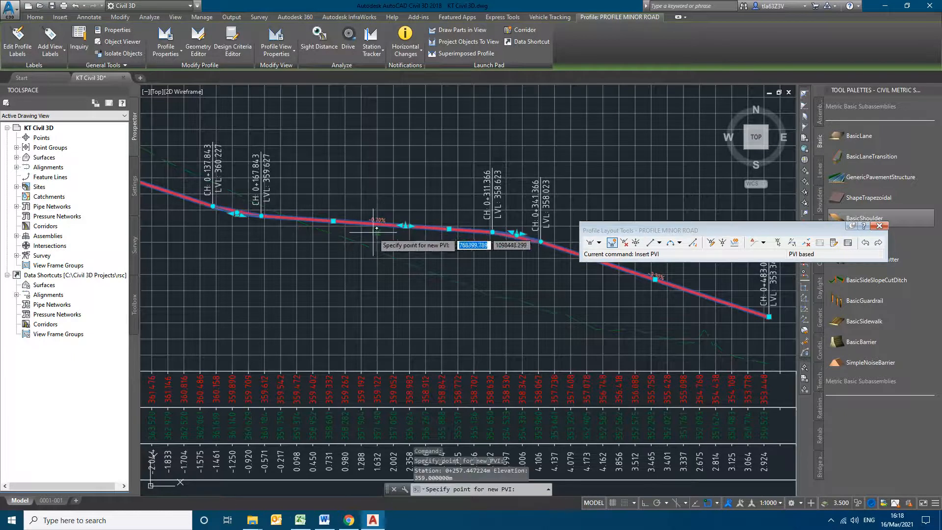
key("Escape")
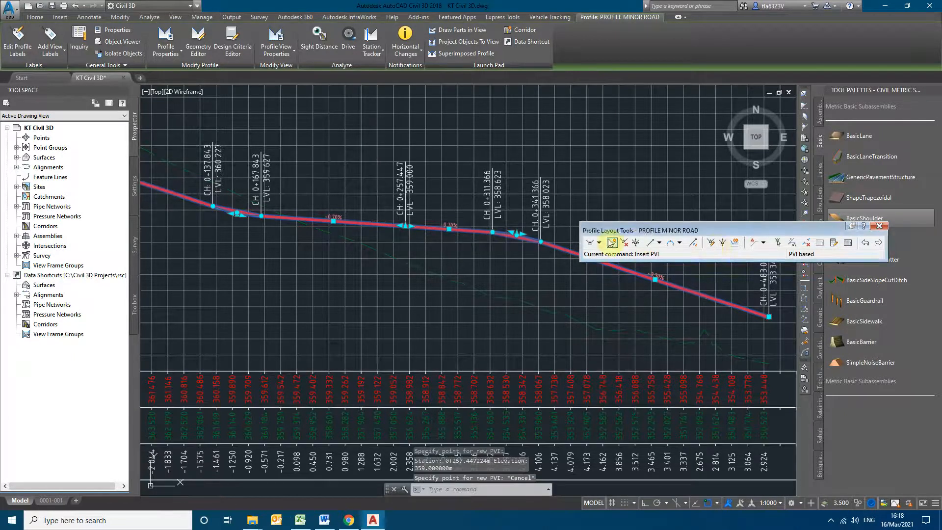
Open the minor road profile's entity table and set the third PVI's elevation to 359.064033 m.
left_click(847, 243)
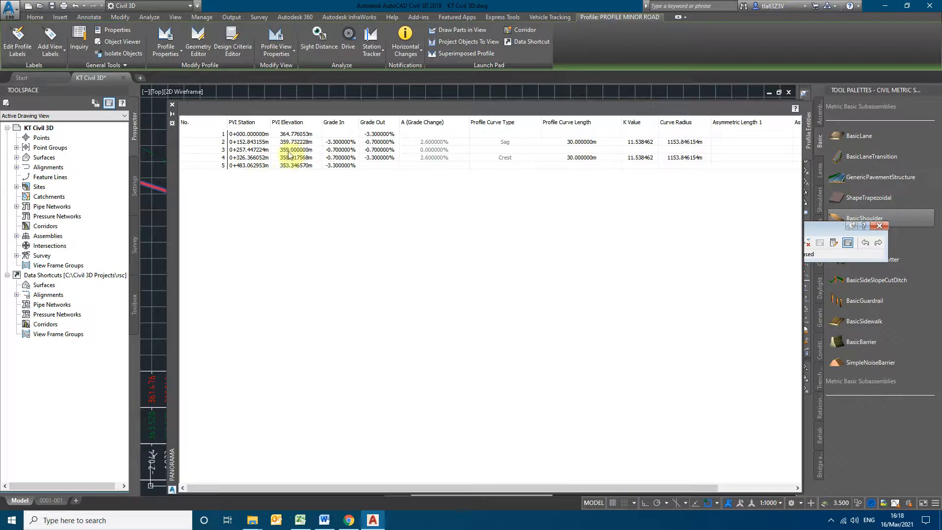
double_click(300, 150)
right_click(298, 149)
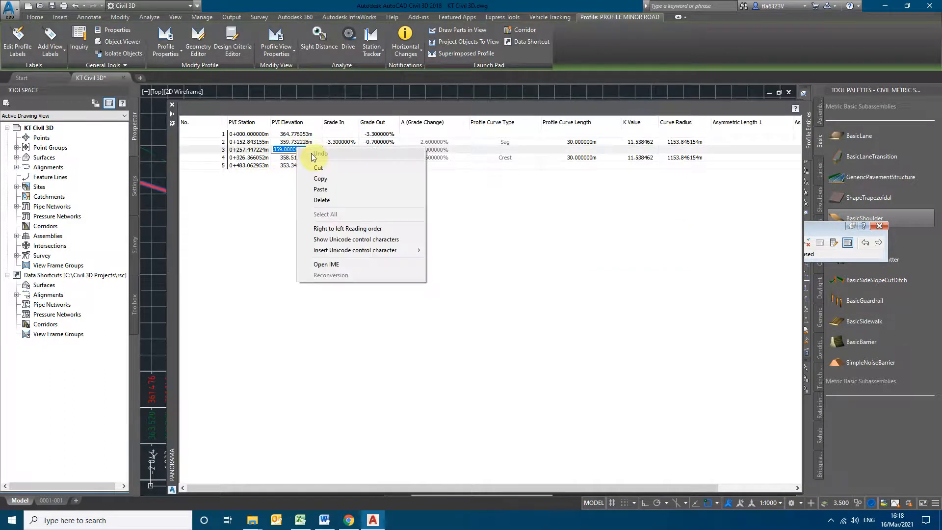
left_click(320, 189)
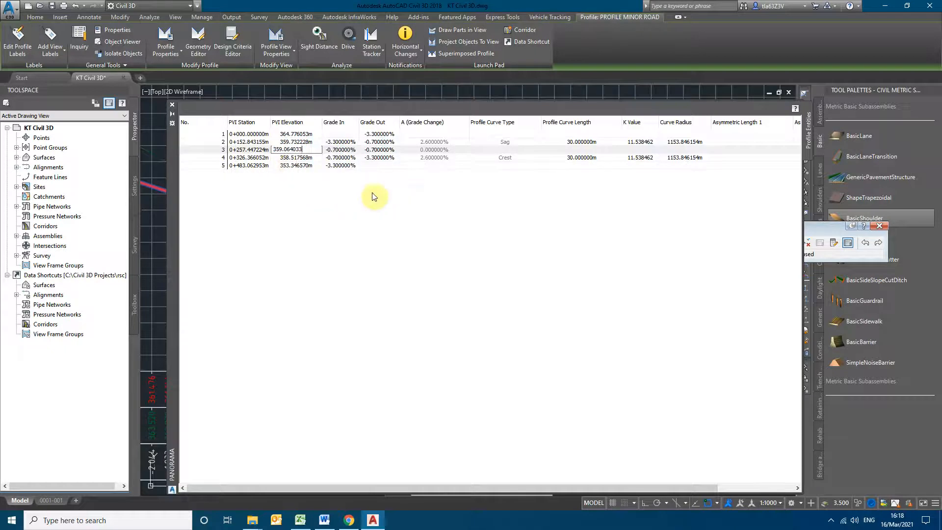
left_click(405, 221)
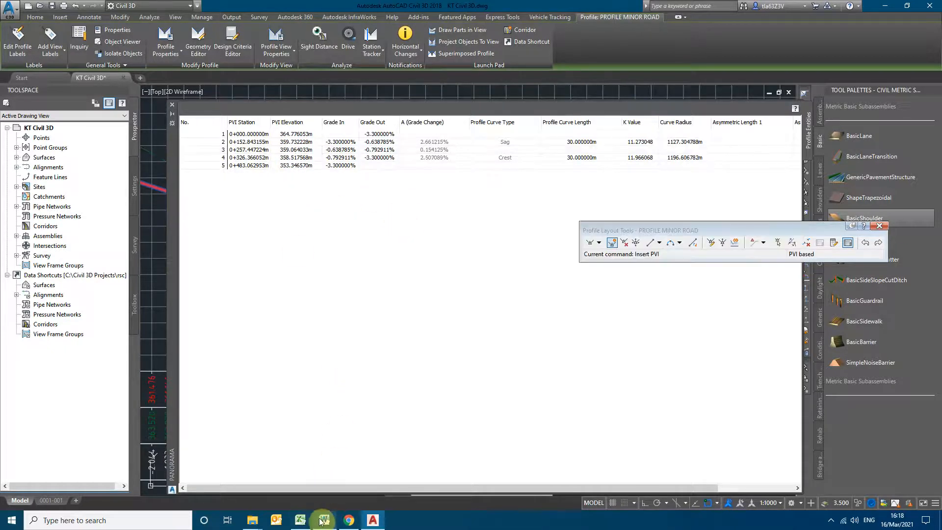
Copy the Minor Road Chainage 0+248.299653m from cell B5 in Excel and enter it in Civil 3D as the third PVI's station.
left_click(301, 520)
double_click(129, 164)
left_click_drag(154, 164, 83, 164)
key("Escape")
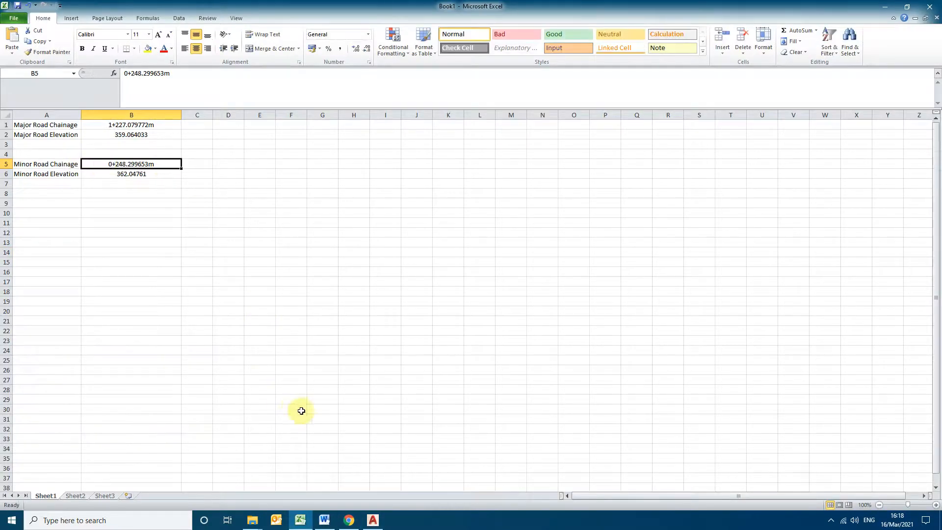
left_click(327, 520)
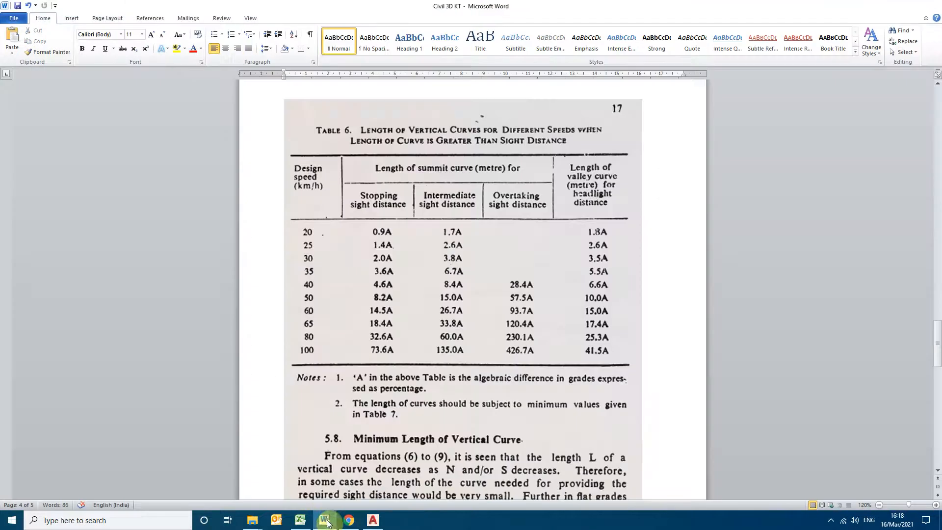
left_click(373, 520)
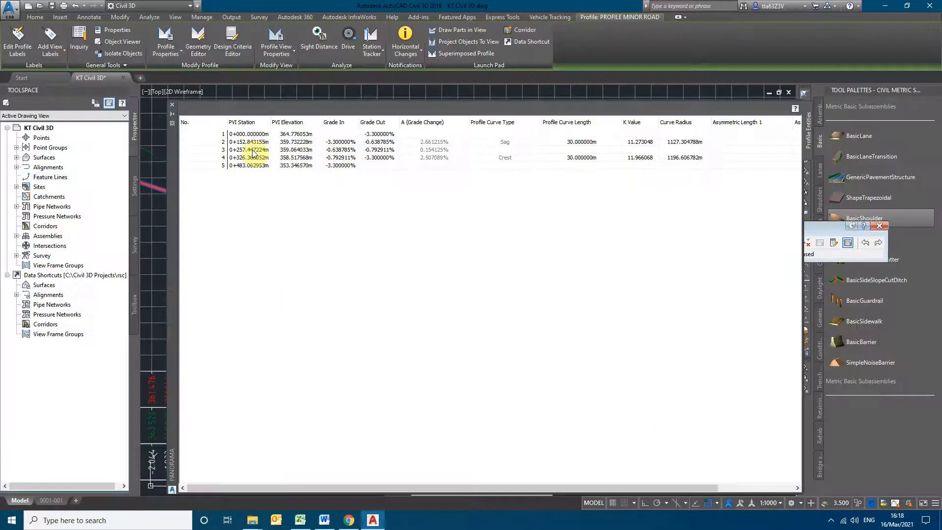
double_click(245, 150)
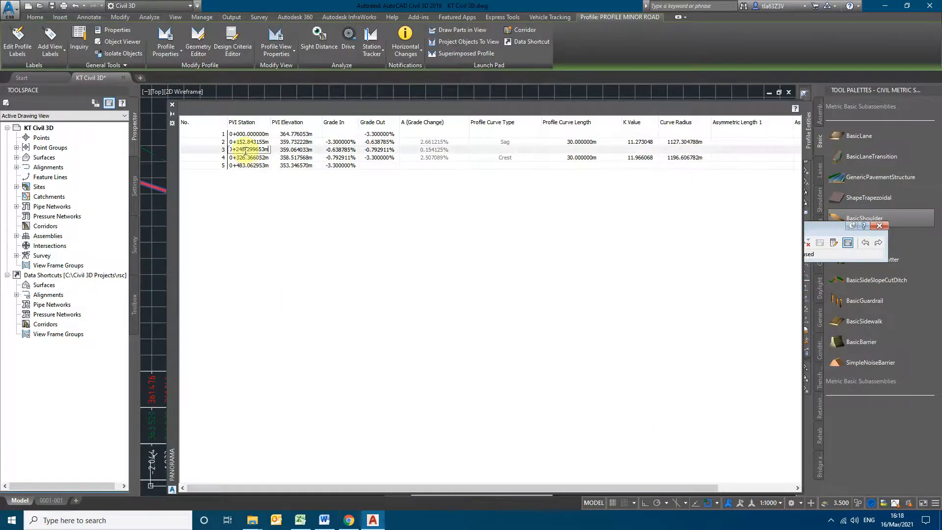
key("Return")
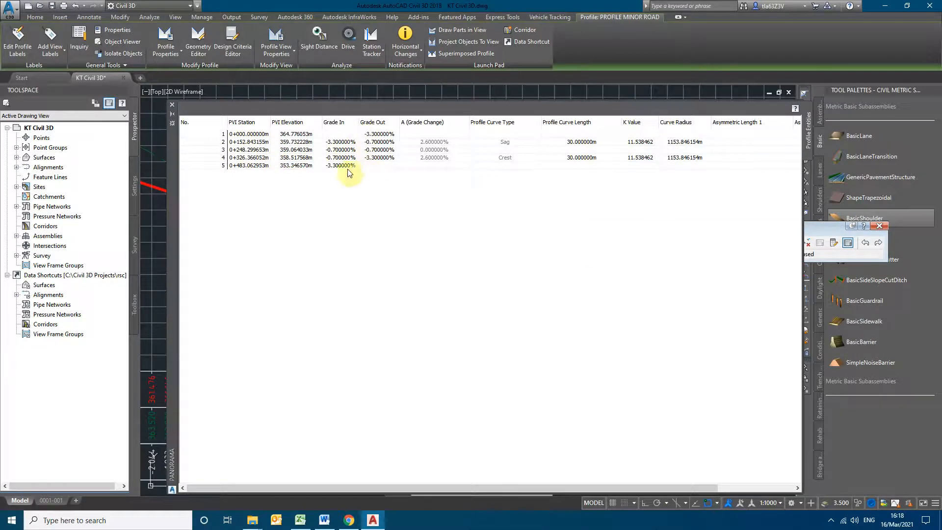
Close the profile entity table and the Profile Layout Tools, and clear the profile selection.
left_click(172, 104)
scroll(386, 360, "up", 5)
scroll(389, 315, "down", 3)
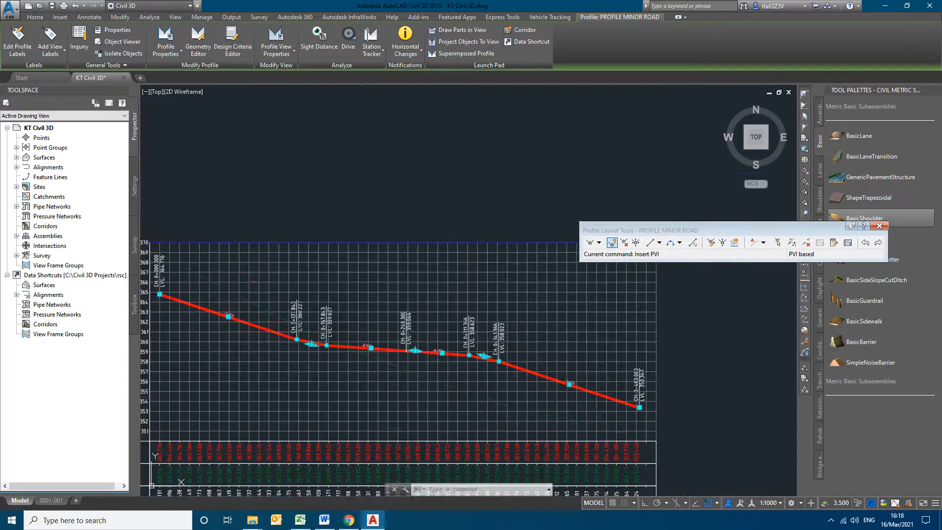
key("Escape")
scroll(509, 326, "up", 8)
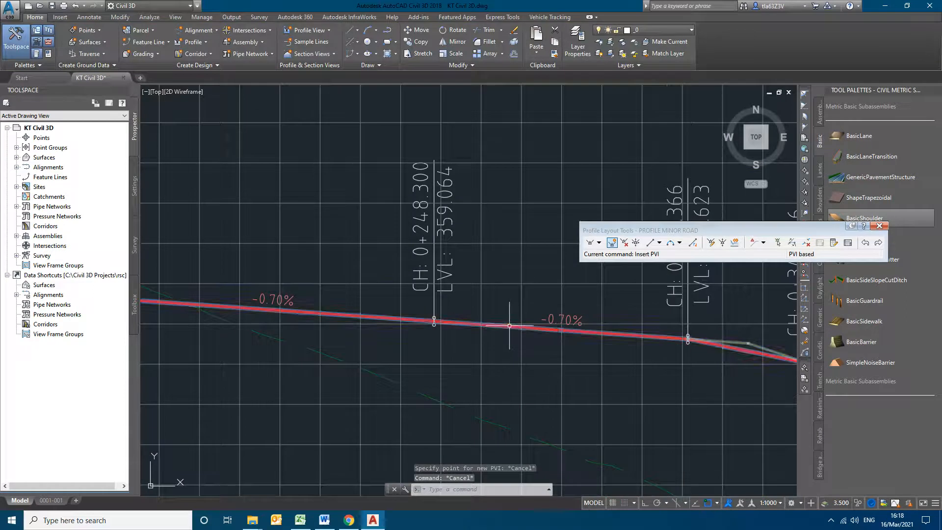
left_click(508, 326)
left_click(882, 228)
key("Escape")
Open the inquiry tool for the MAJOR ROAD alignment and read PROFILE MAJOR ROAD's elevation at the road crossing.
scroll(515, 301, "down", 5)
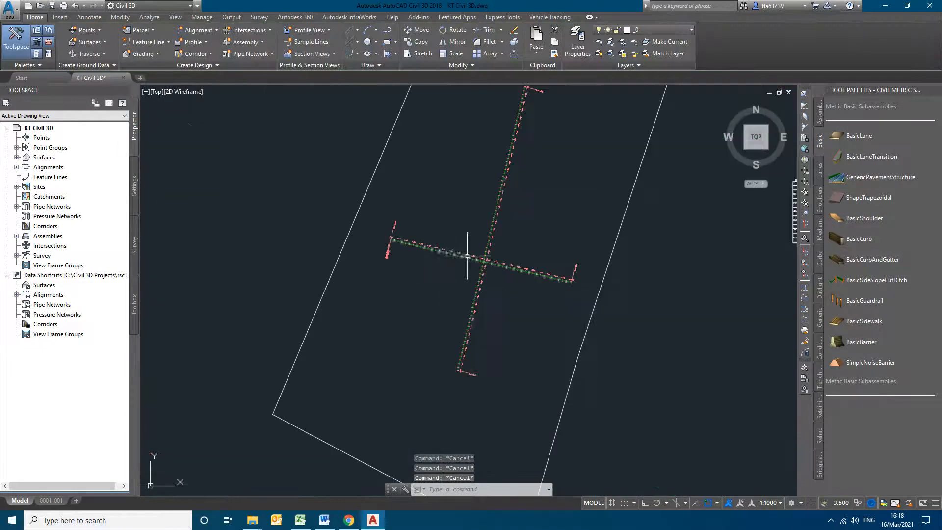
scroll(485, 278, "up", 5)
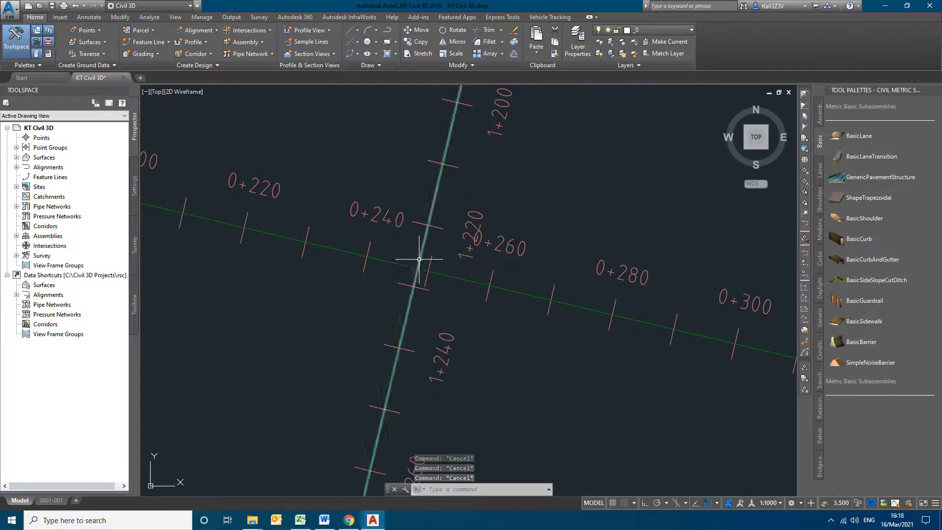
left_click(415, 282)
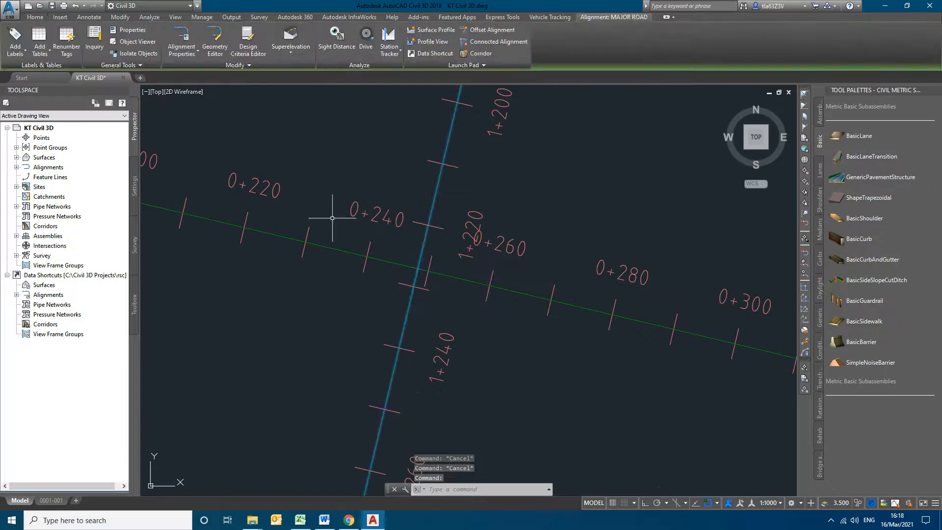
left_click(92, 39)
left_click(266, 191)
left_click(264, 198)
left_click(270, 228)
left_click(260, 257)
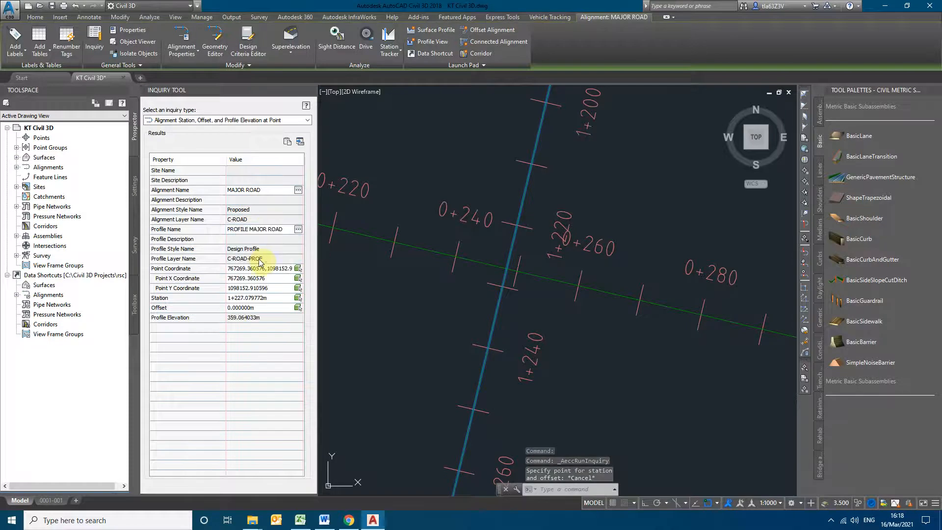
Switch the inquiry to the MINOR ROAD alignment and PROFILE MINOR ROAD to compare the elevation at the same point.
left_click(252, 190)
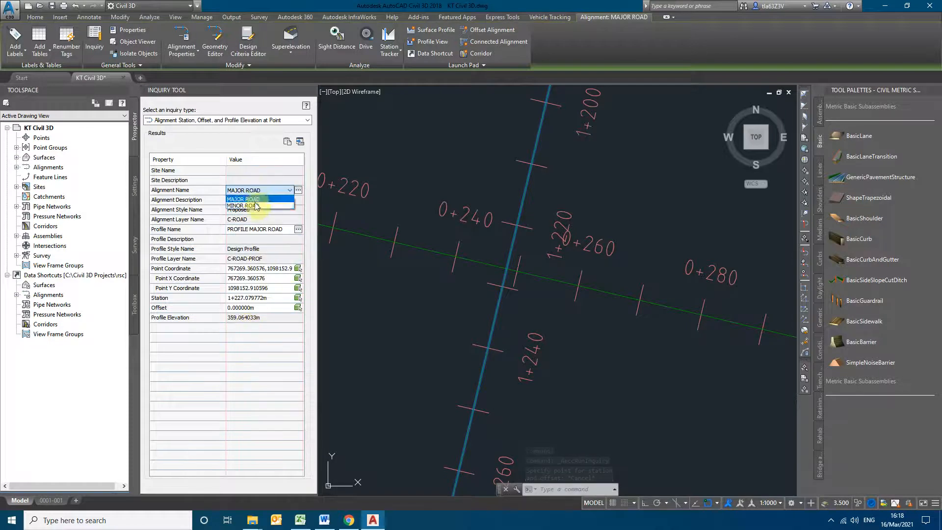
left_click(254, 208)
left_click(258, 229)
left_click(257, 248)
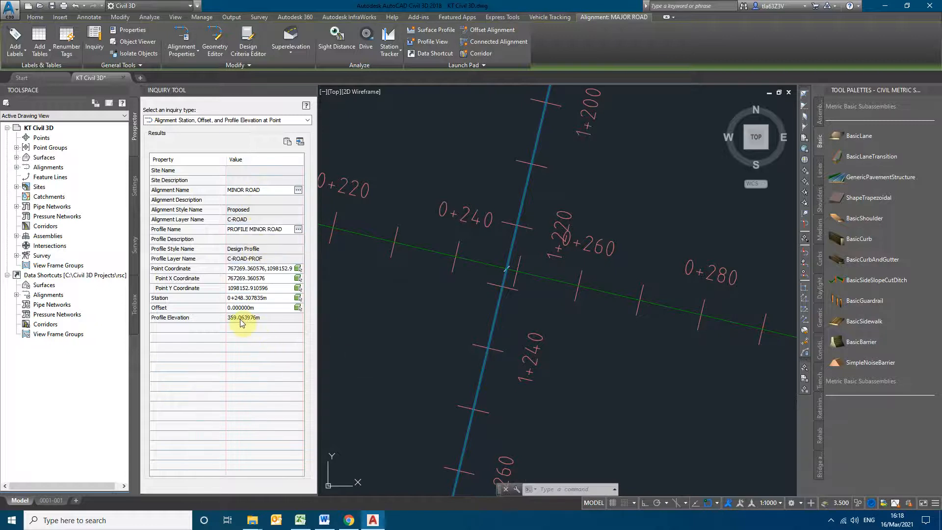
Set the inquiry back to MAJOR ROAD and PROFILE MAJOR ROAD, recheck the station at the crossing, and close the inquiry tool.
left_click(260, 189)
left_click(255, 198)
left_click(255, 228)
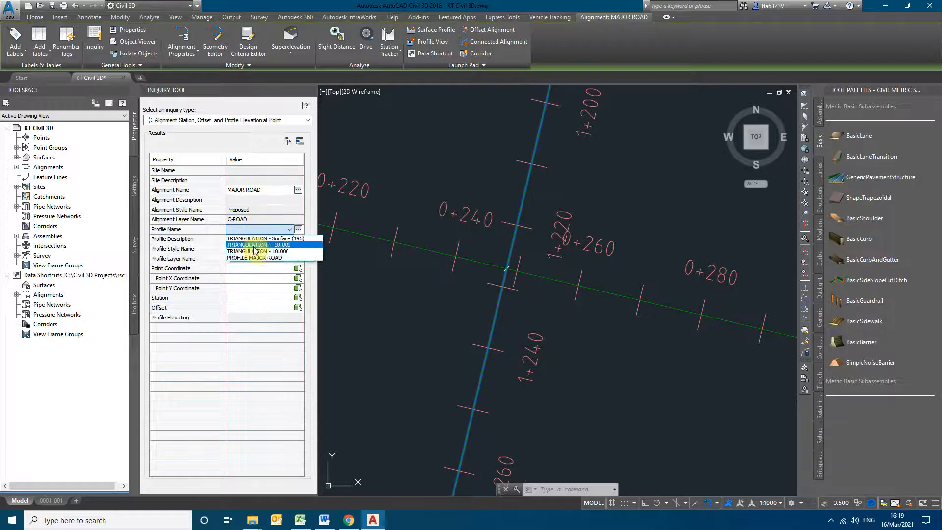
left_click(254, 257)
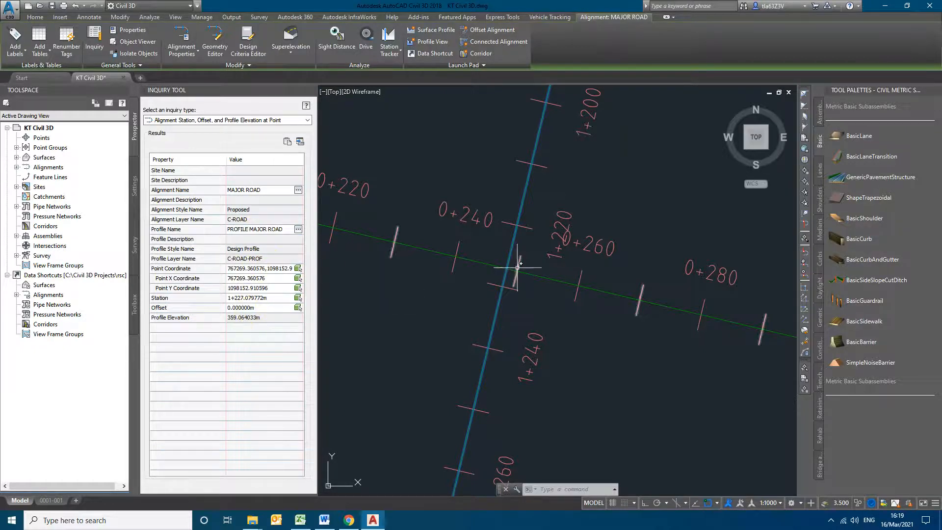
left_click(263, 298)
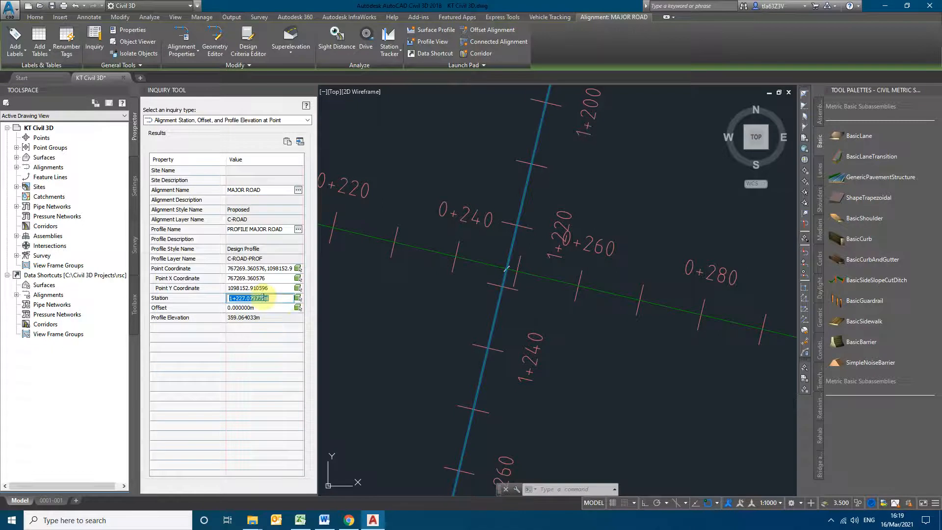
left_click(295, 325)
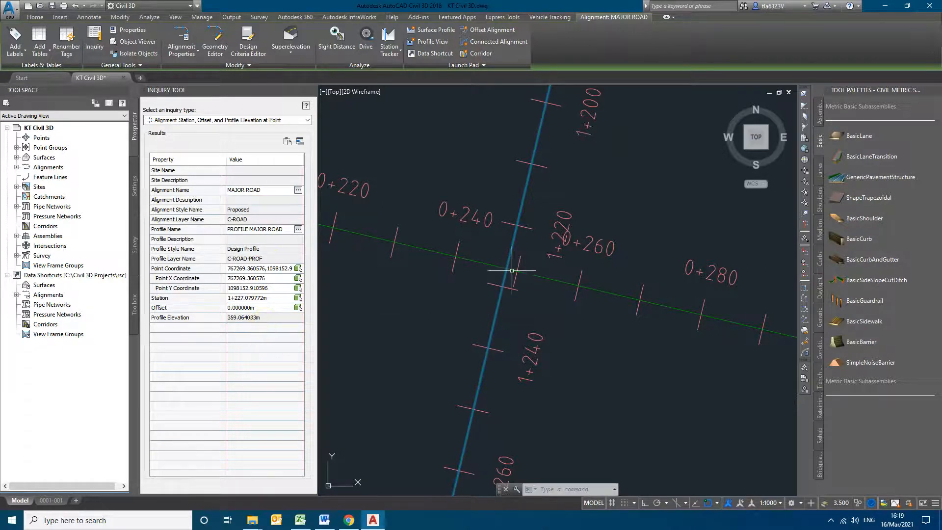
scroll(500, 277, "up", 3)
left_click(433, 279)
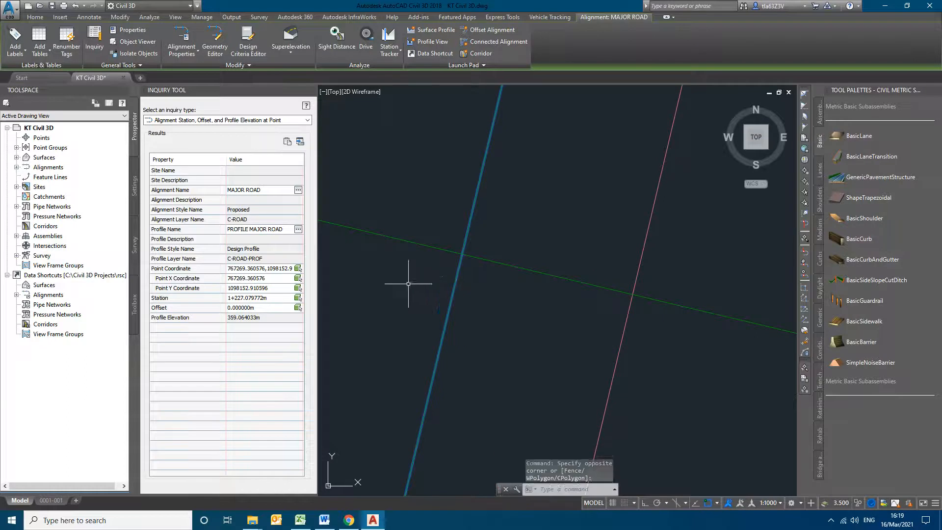
key("Escape")
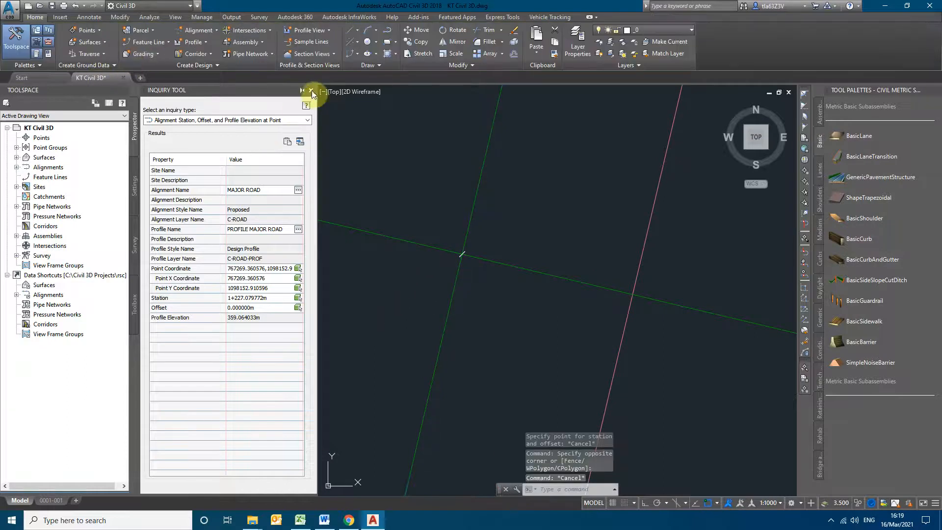
left_click(313, 91)
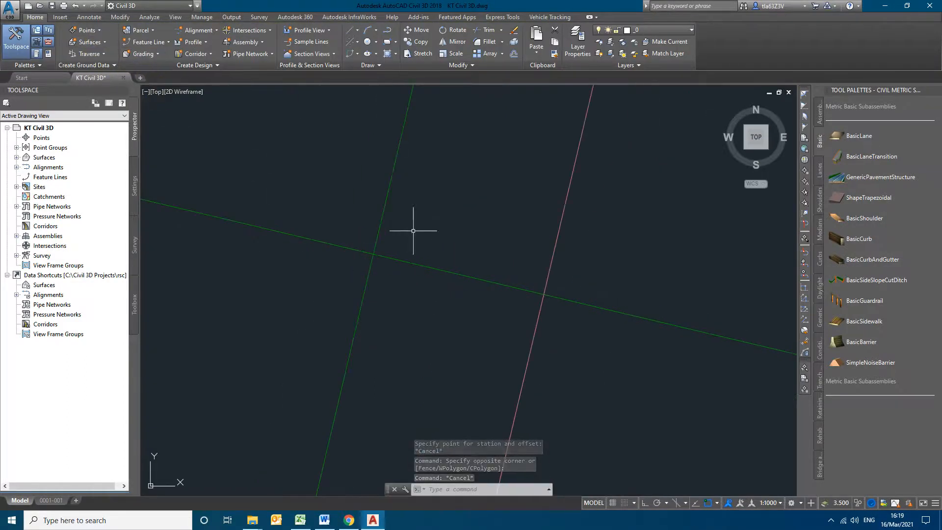
Run a new alignment station, offset and profile elevation inquiry for PROFILE MAJOR ROAD at the exact crossing of the two alignments.
left_click(383, 210)
scroll(413, 335, "up", 2)
scroll(412, 335, "down", 2)
scroll(433, 289, "up", 4)
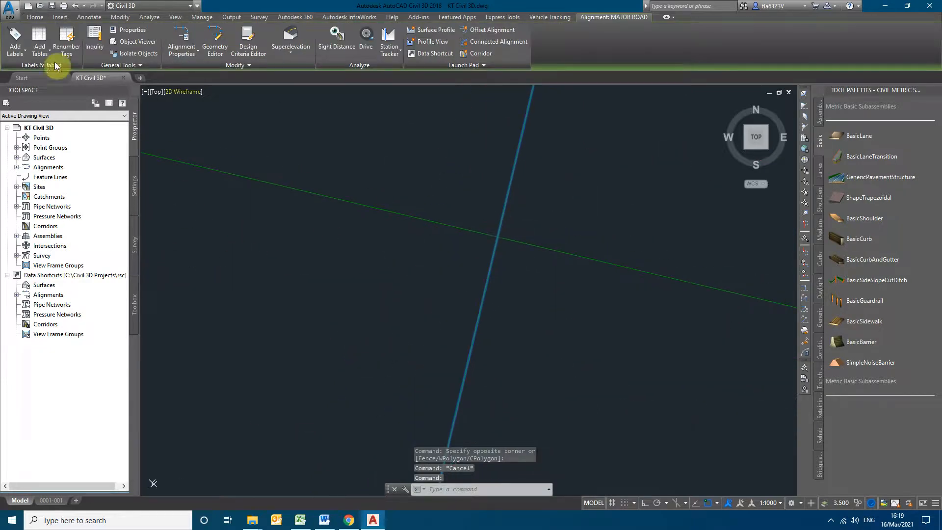
left_click(95, 38)
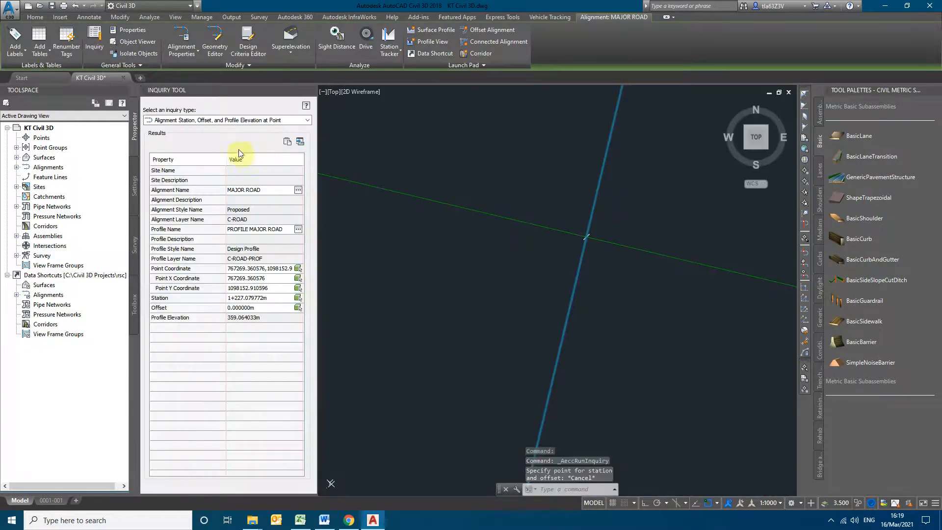
left_click(279, 122)
left_click(265, 169)
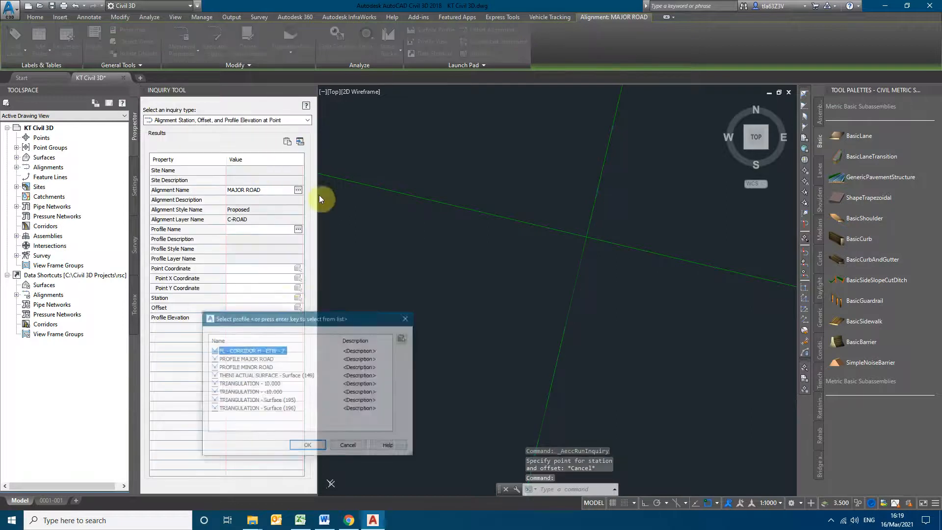
left_click(255, 360)
left_click(307, 447)
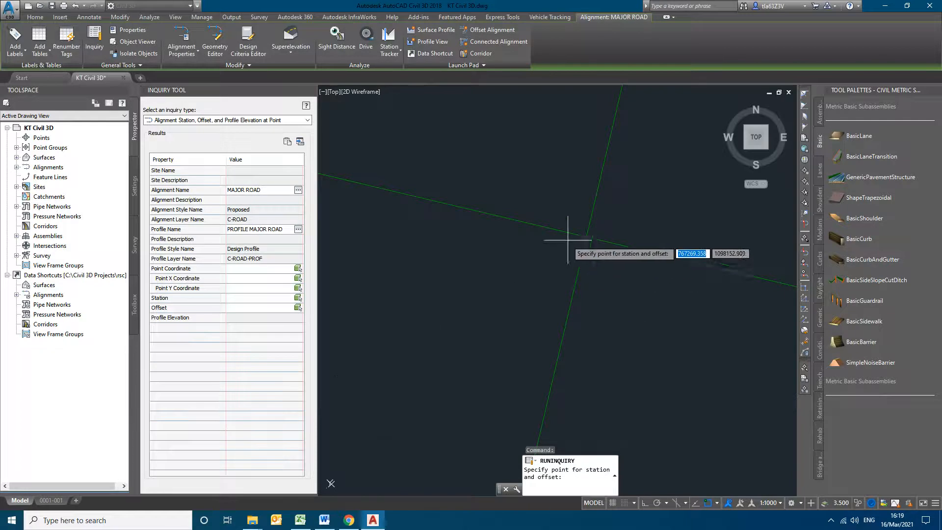
left_click(586, 236)
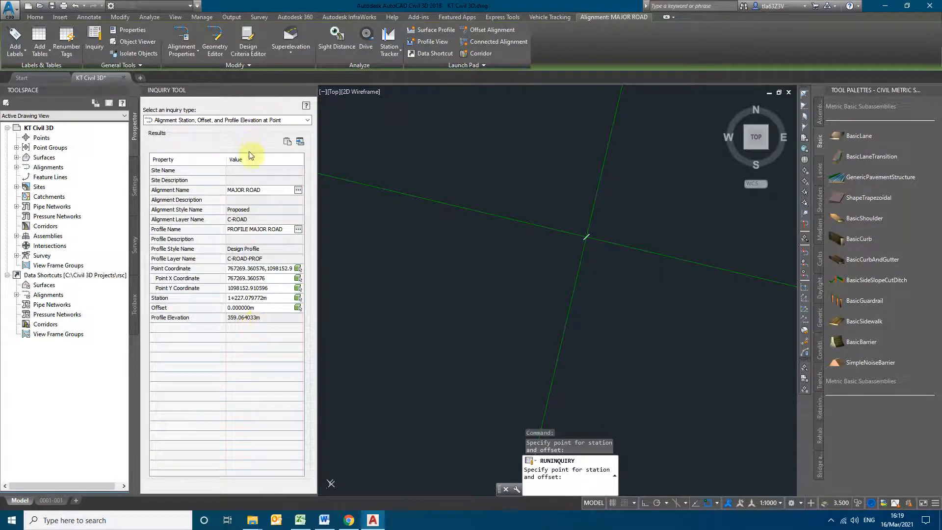
Query the MINOR ROAD alignment with PROFILE MINOR ROAD at the newly picked crossing, select its station value, and close the inquiry tool.
left_click(252, 190)
left_click(252, 191)
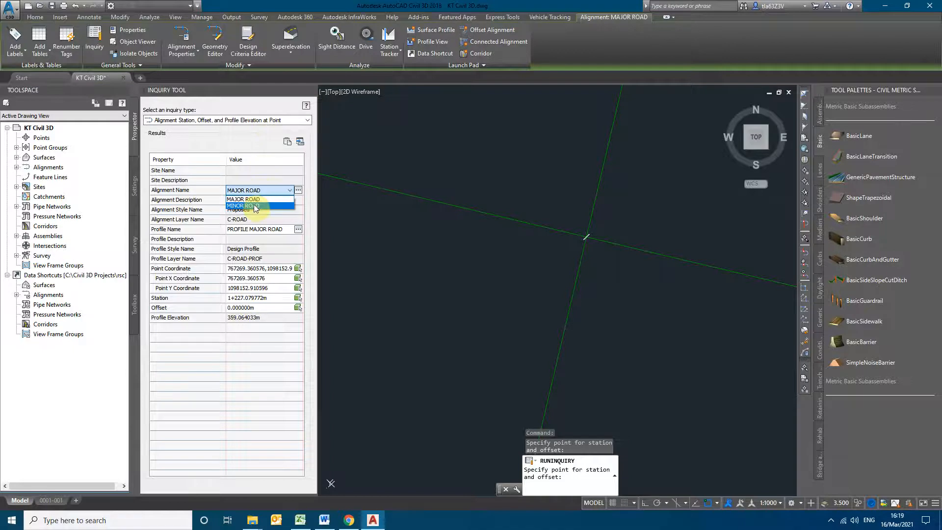
left_click(256, 206)
left_click(263, 230)
left_click(258, 239)
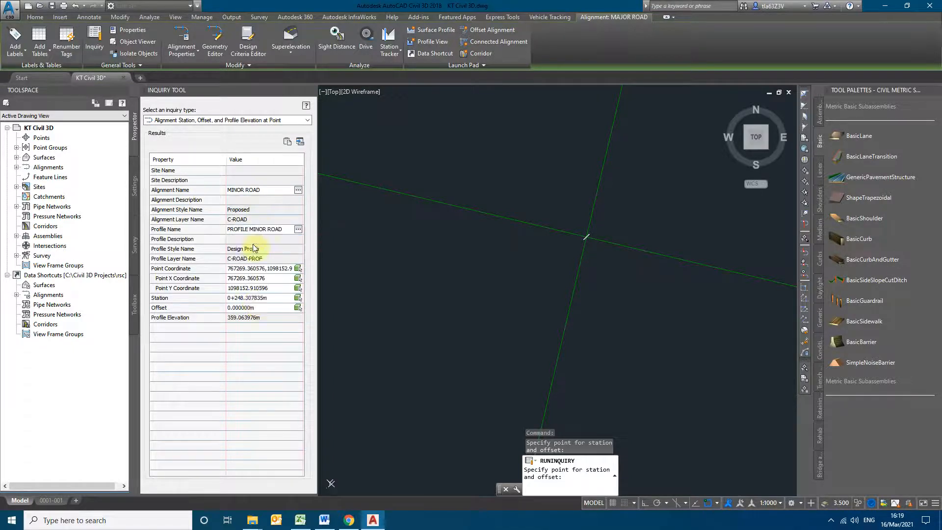
left_click(253, 298)
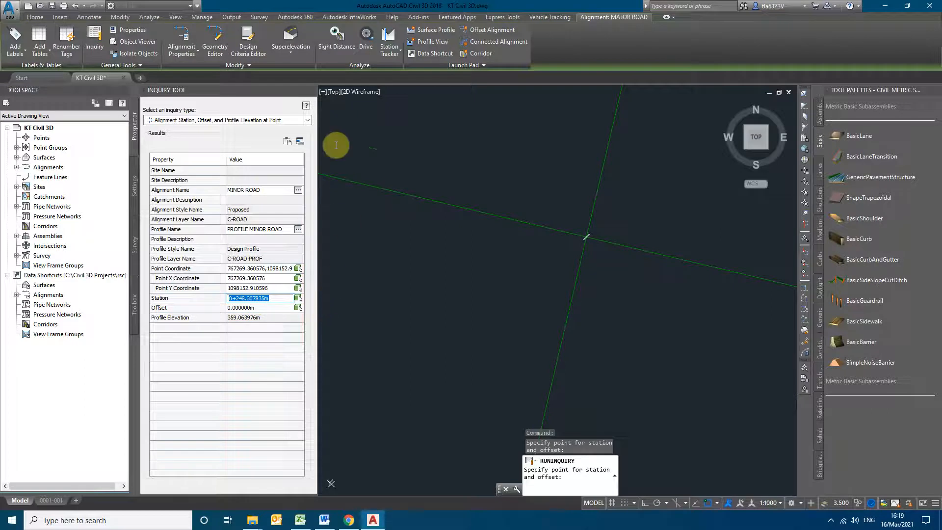
left_click(311, 90)
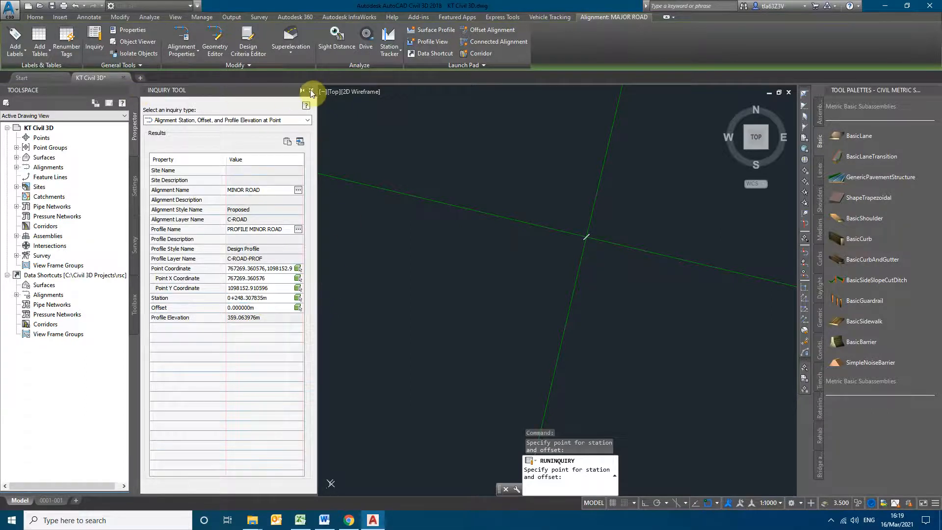
left_click(311, 90)
key("Escape")
Open the geometry table of PROFILE MINOR ROAD and set the third PVI's station to 0+248.307835 m.
scroll(353, 369, "down", 10)
scroll(273, 359, "down", 10)
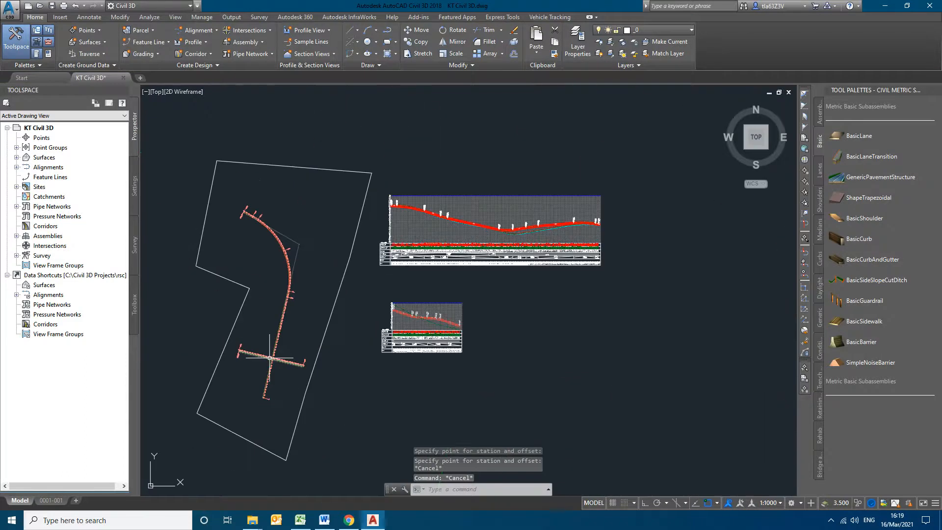
scroll(316, 353, "up", 12)
scroll(255, 366, "up", 8)
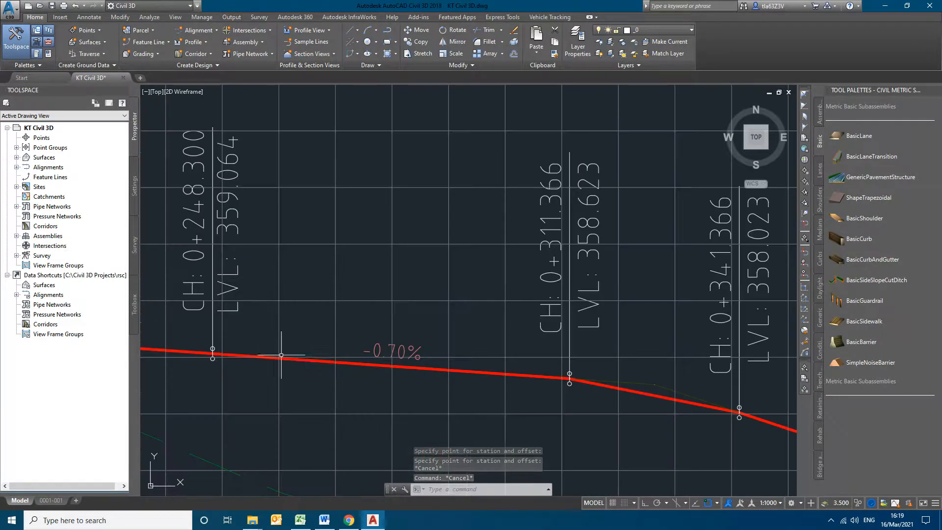
left_click(319, 362)
left_click(78, 44)
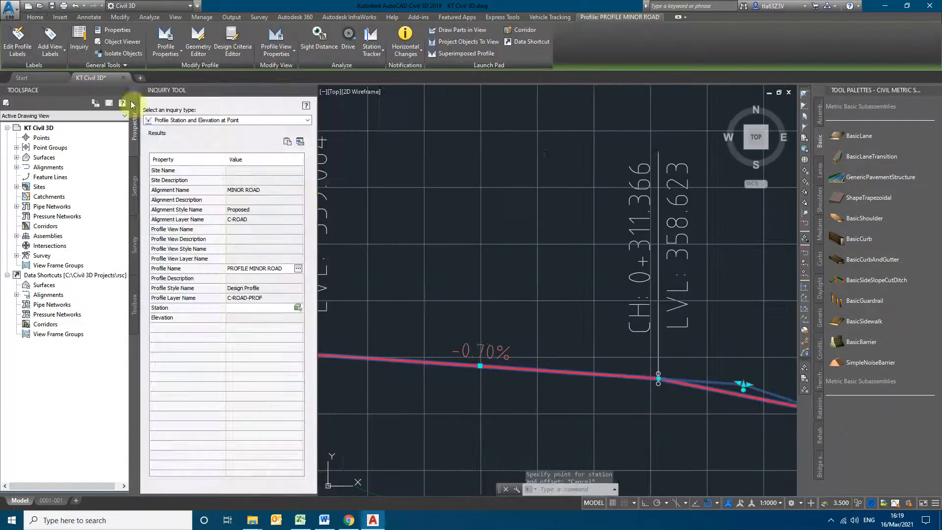
left_click(310, 92)
left_click(196, 37)
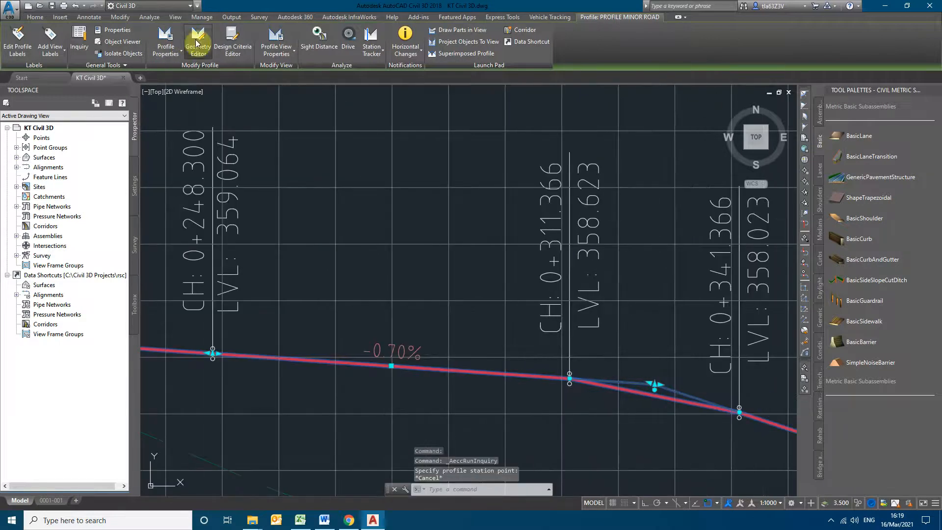
left_click(848, 243)
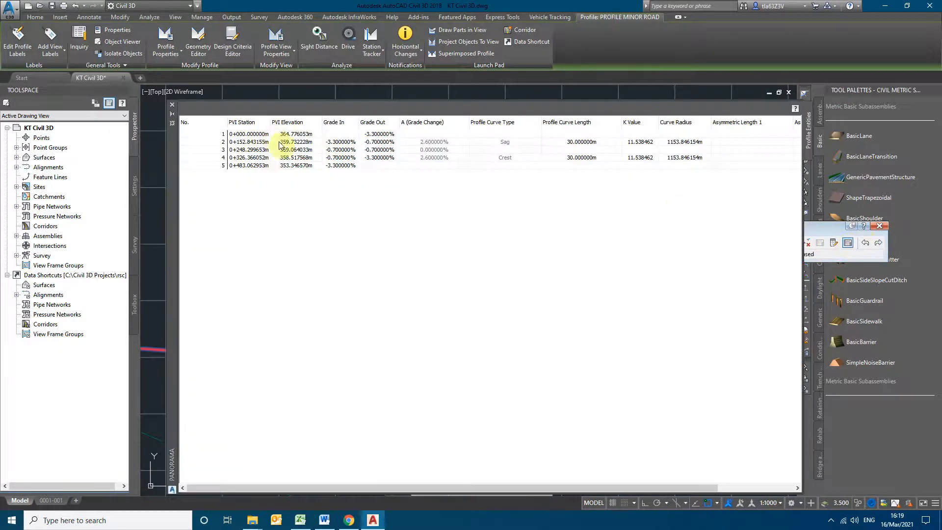
double_click(247, 150)
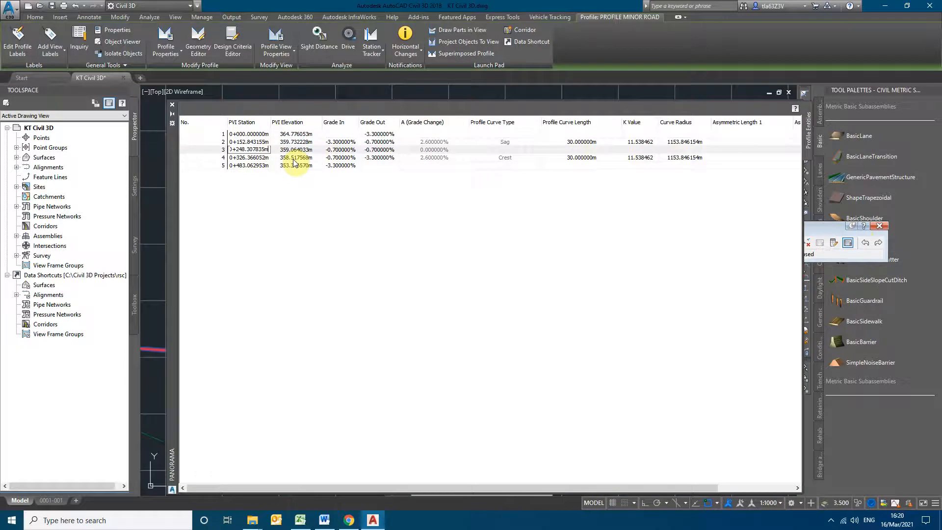
key("Return")
Set the incoming grade to -0.7% at the third PVI and -3.3% at the second, and close the table.
double_click(346, 149)
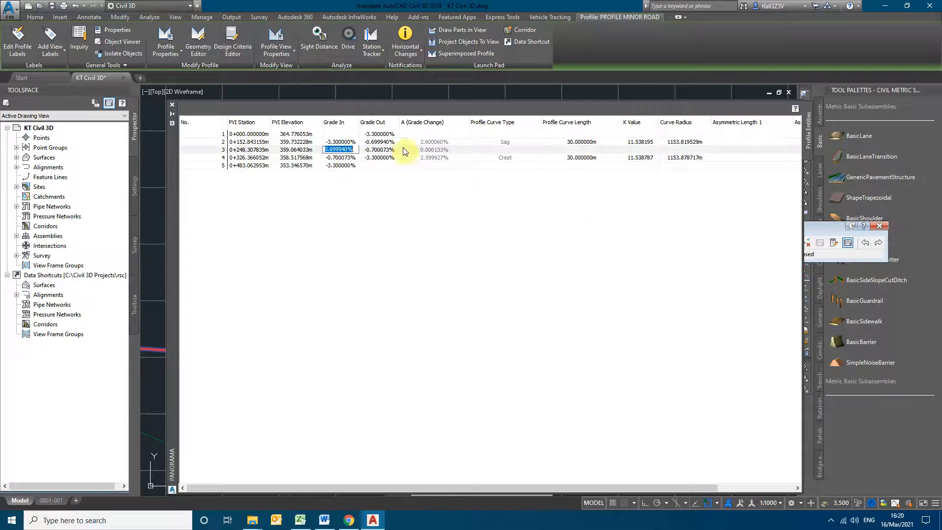
type("-")
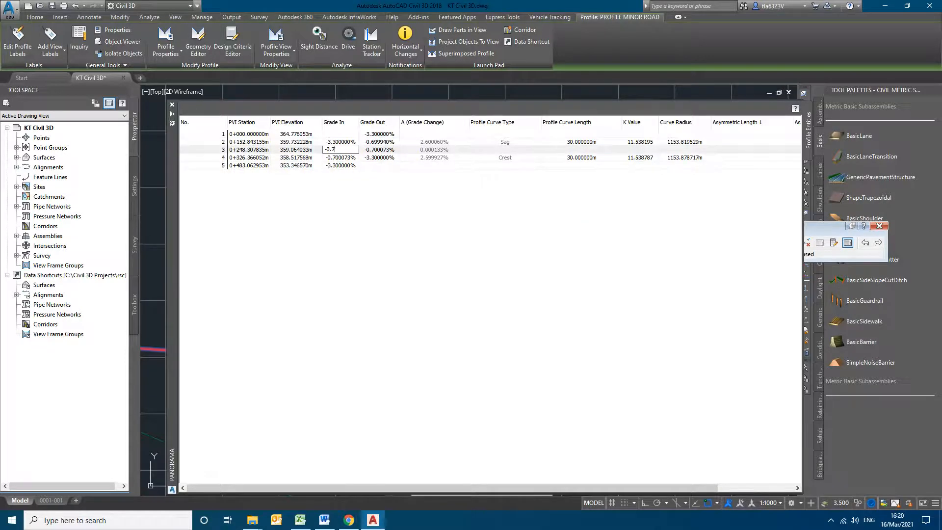
type("0.7")
key("Return")
double_click(339, 141)
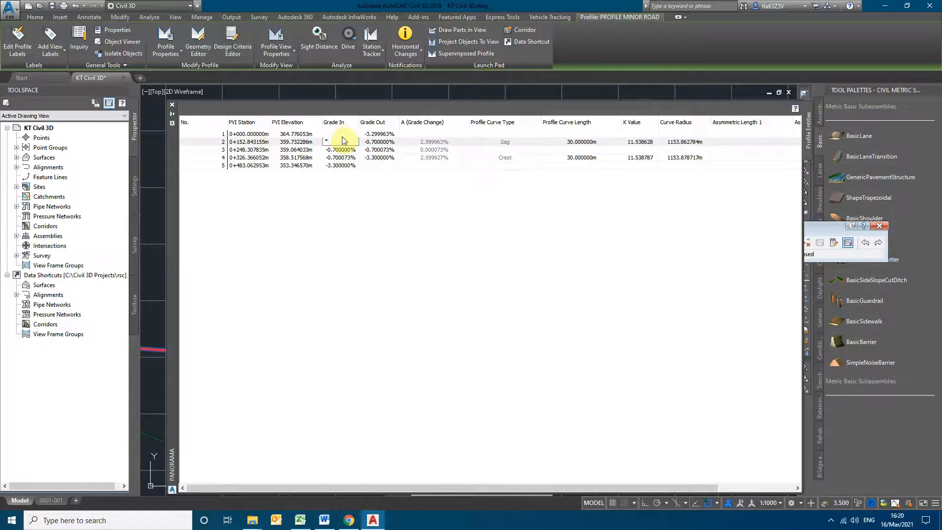
type("-3.3")
key("Return")
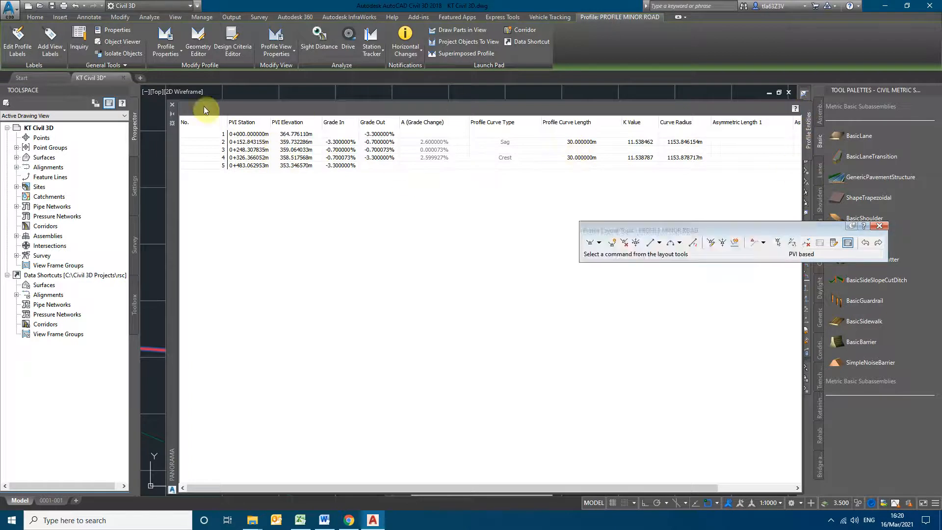
left_click(173, 105)
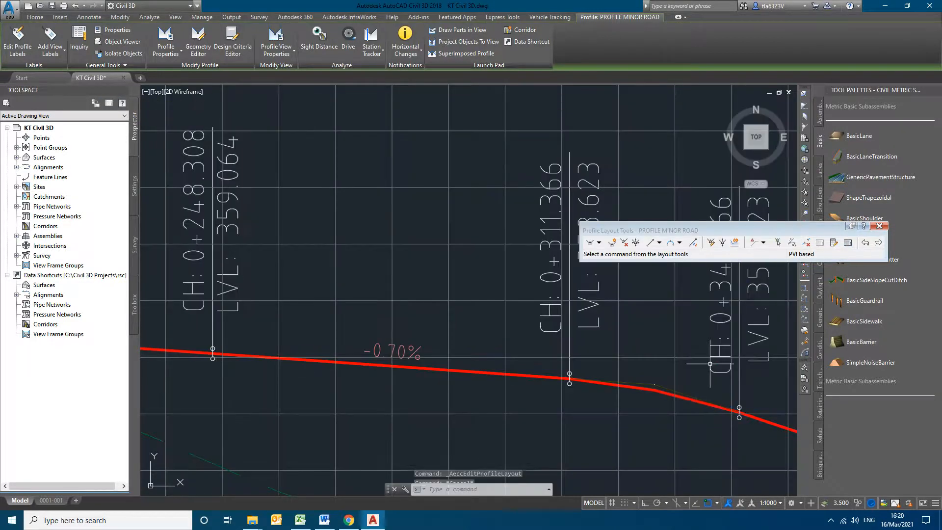
Delete the PVI at station 0+248.308 from PROFILE MINOR ROAD and close the profile layout tools.
key("Escape")
scroll(696, 406, "down", 6)
scroll(696, 406, "up", 6)
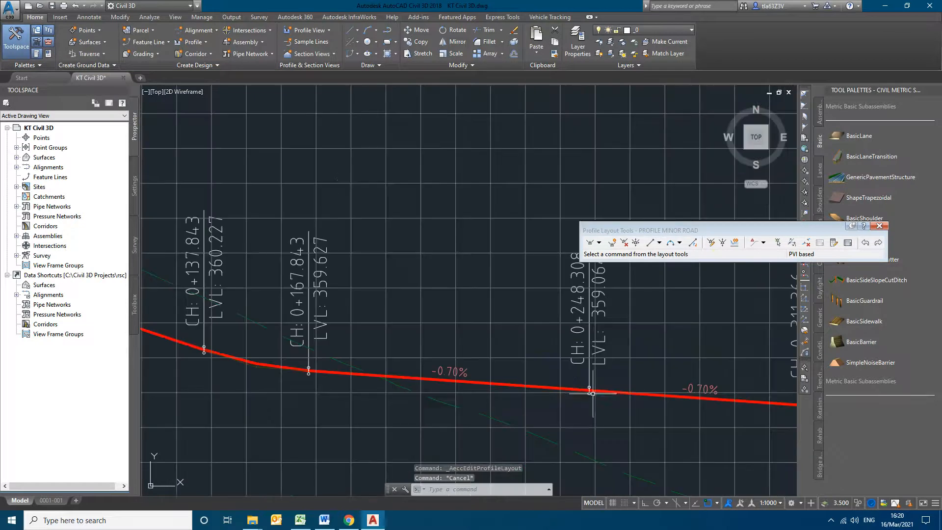
left_click(540, 385)
left_click(623, 242)
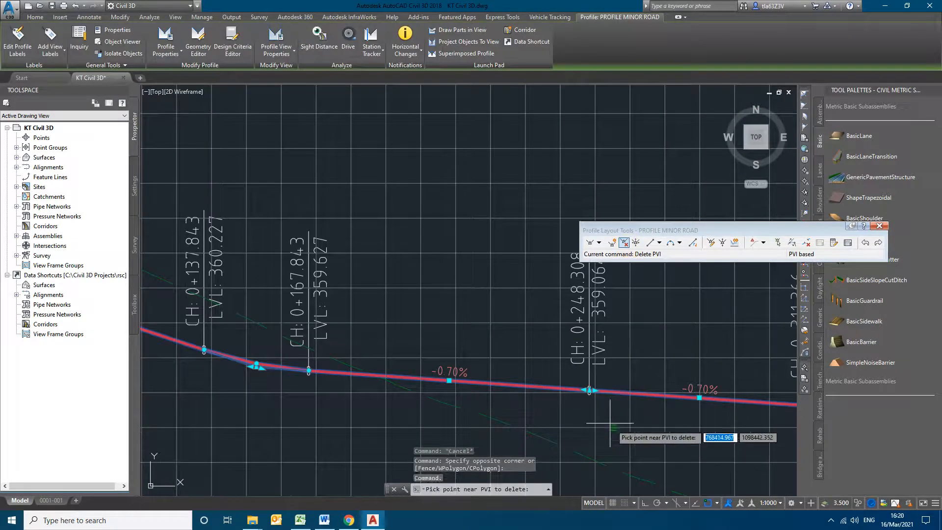
left_click(879, 226)
key("Escape")
Start an alignment station, offset and profile elevation inquiry on MAJOR ROAD using PROFILE MAJOR ROAD.
scroll(621, 348, "down", 5)
scroll(620, 348, "down", 3)
scroll(515, 385, "up", 8)
scroll(593, 302, "up", 2)
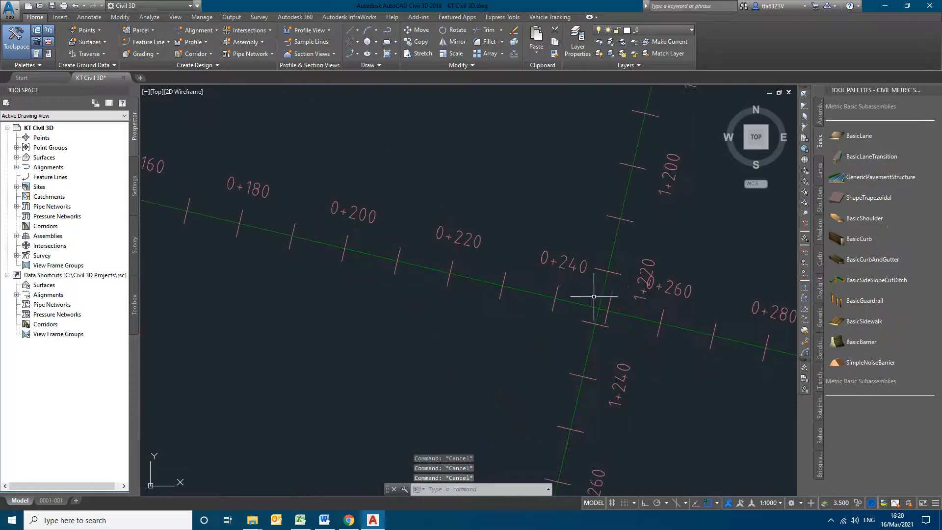
left_click(594, 302)
left_click(94, 41)
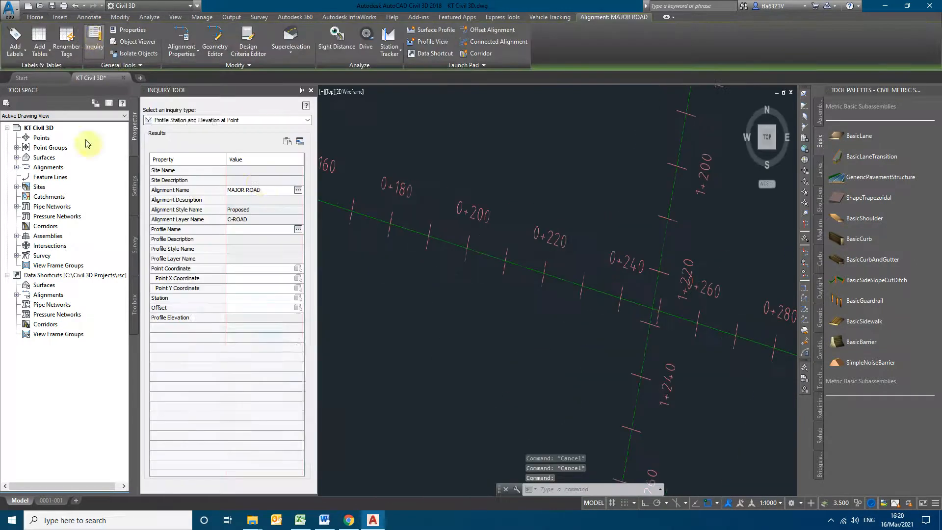
left_click(246, 359)
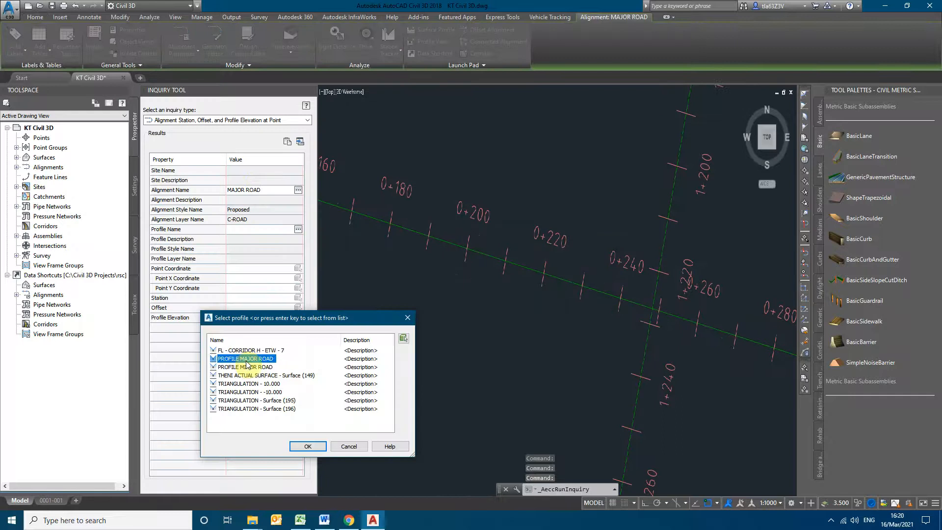
left_click(307, 447)
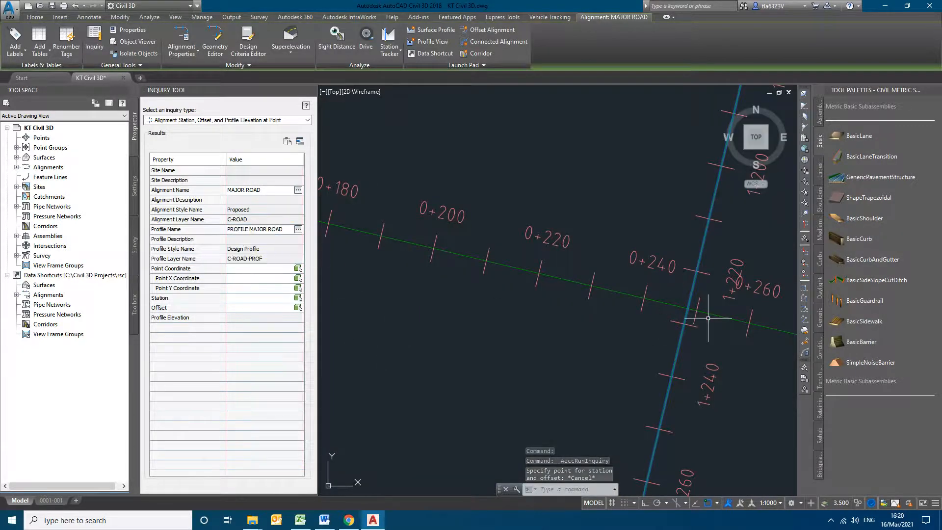
Restart the station, offset and profile elevation inquiry with PROFILE MAJOR ROAD and query the exact crossing of the two alignments.
scroll(715, 319, "up", 5)
left_click(242, 119)
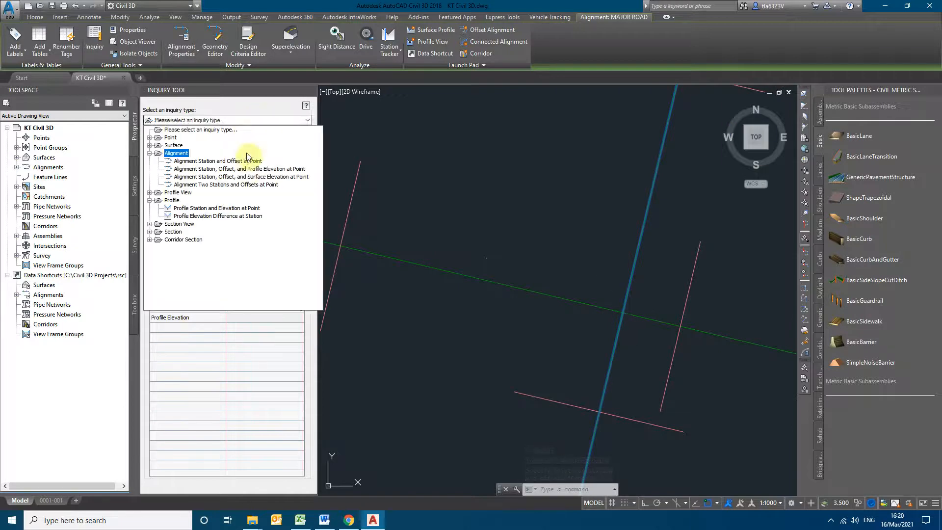
left_click(245, 169)
left_click(246, 359)
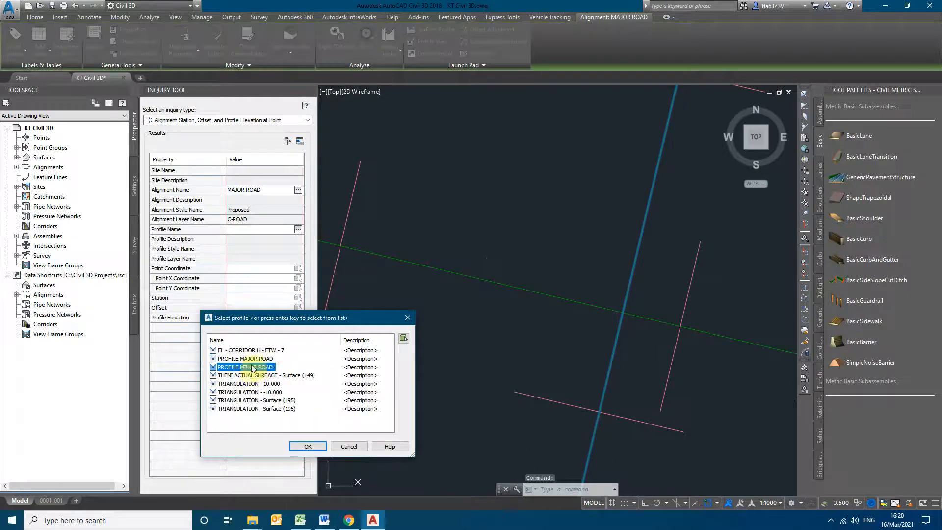
left_click(308, 446)
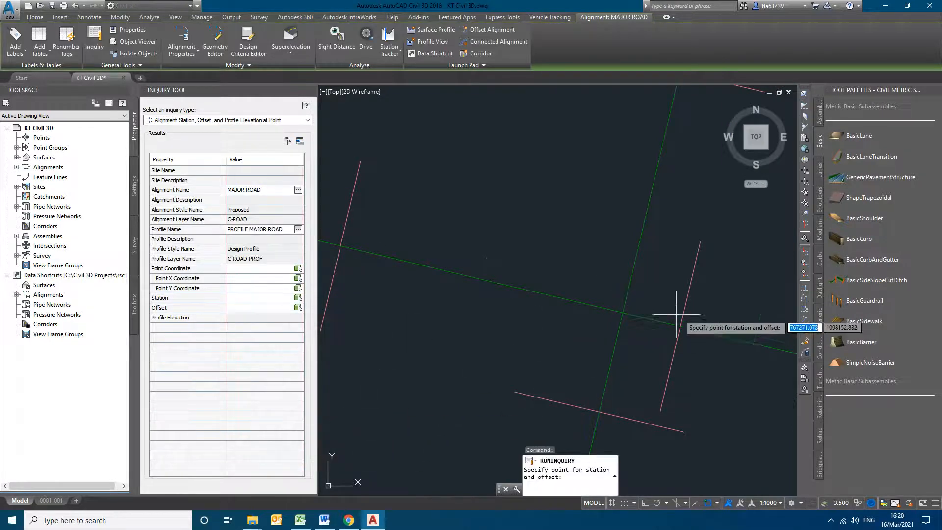
left_click(622, 313)
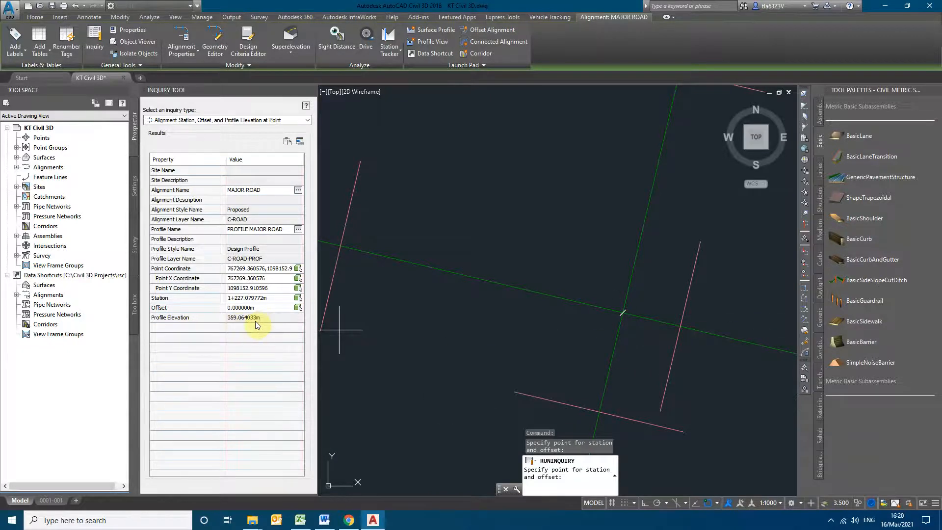
Switch the inquiry to MINOR ROAD and PROFILE MINOR ROAD to compare the elevation at the crossing, and close the inquiry tool.
left_click(263, 190)
left_click(258, 206)
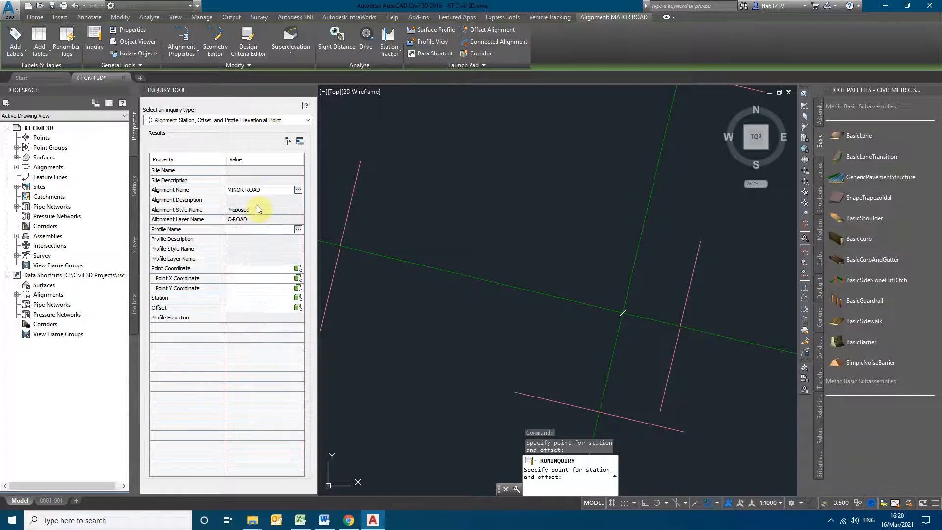
left_click(260, 227)
left_click(255, 239)
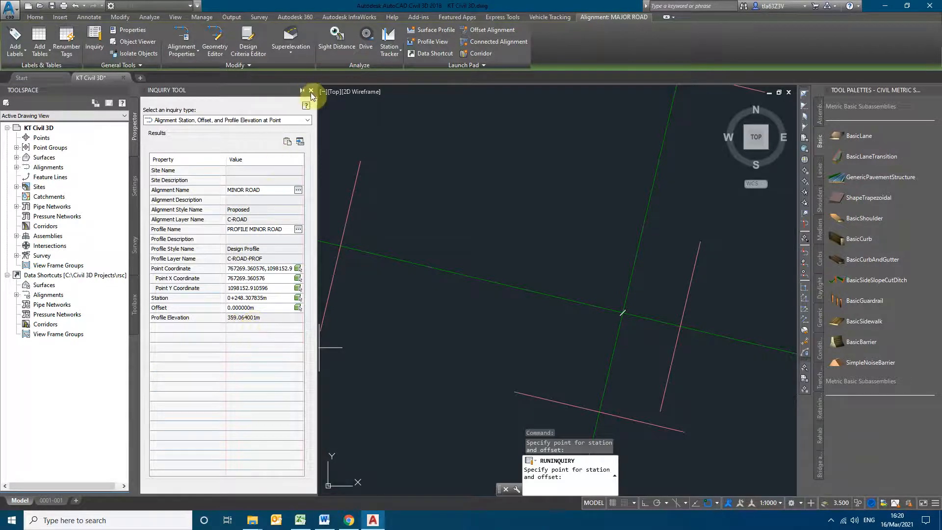
left_click(311, 92)
key("Escape")
key("Escape")
Examine the design profiles of the major and minor roads, including the minor road's grade through the intersection.
scroll(437, 378, "down", 5)
middle_click_drag(544, 374, 356, 260)
scroll(410, 290, "up", 5)
scroll(410, 290, "up", 3)
scroll(439, 290, "up", 4)
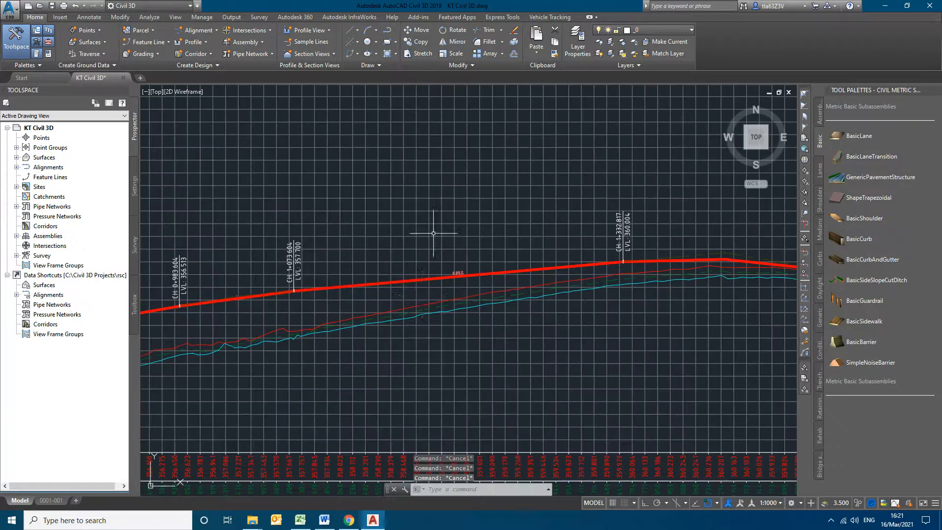
scroll(491, 259, "down", 6)
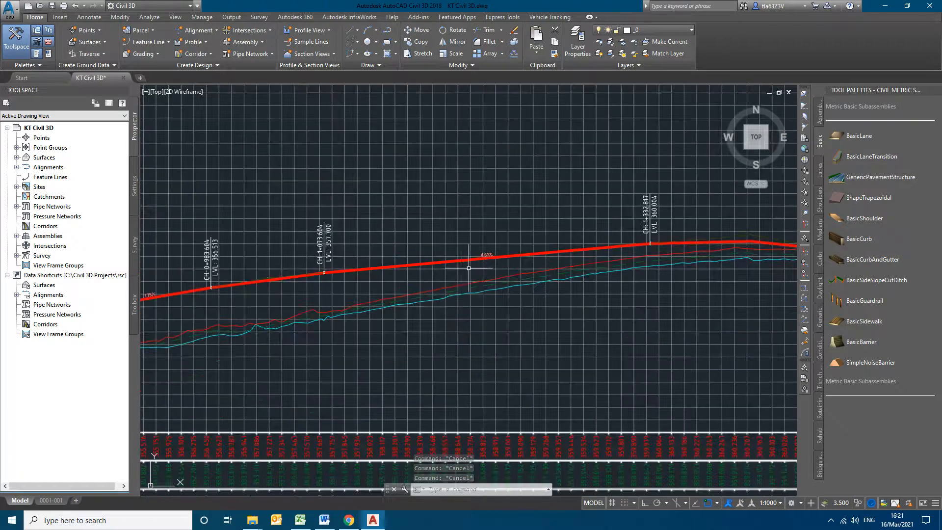
middle_click_drag(447, 351, 691, 162)
middle_click_drag(485, 362, 657, 142)
middle_click_drag(436, 319, 607, 221)
scroll(362, 262, "up", 6)
scroll(362, 262, "down", 10)
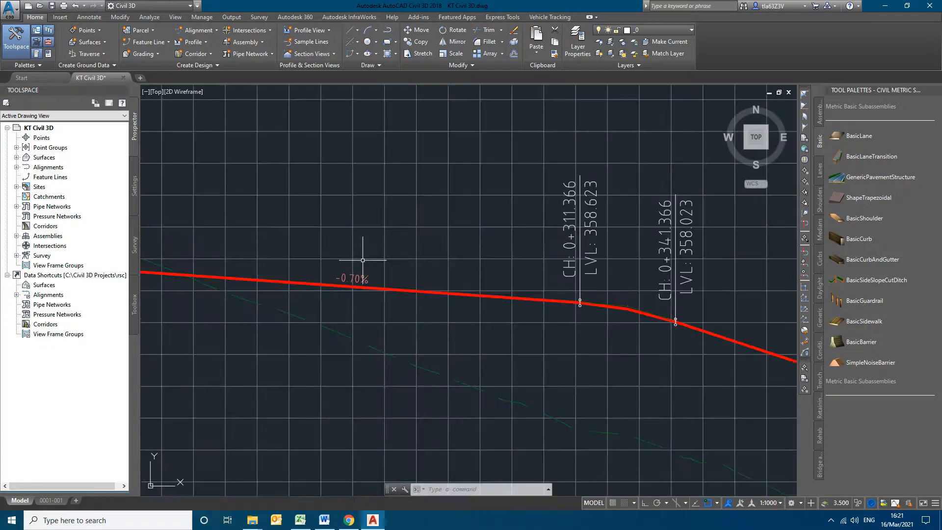
middle_click_drag(442, 347, 476, 298)
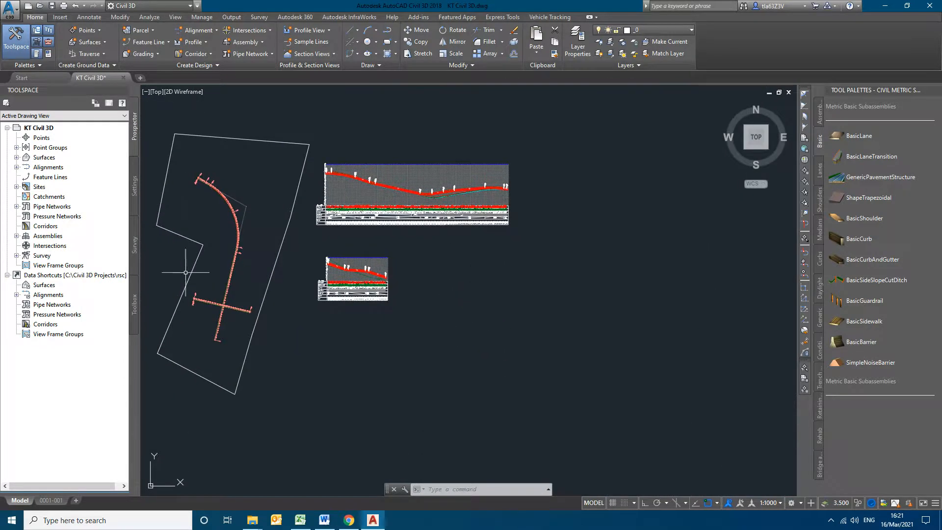
Review the complete minor road profile view and the intersection of both alignments in plan.
scroll(214, 297, "up", 6)
scroll(340, 398, "down", 2)
middle_click_drag(627, 294, 369, 346)
scroll(369, 347, "up", 2)
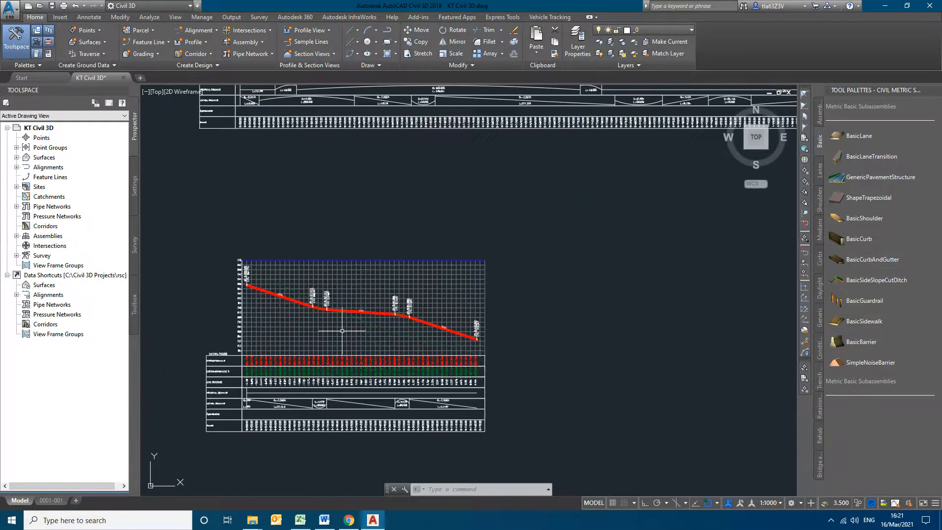
scroll(442, 338, "down", 7)
middle_click_drag(295, 401, 437, 337)
scroll(429, 335, "up", 8)
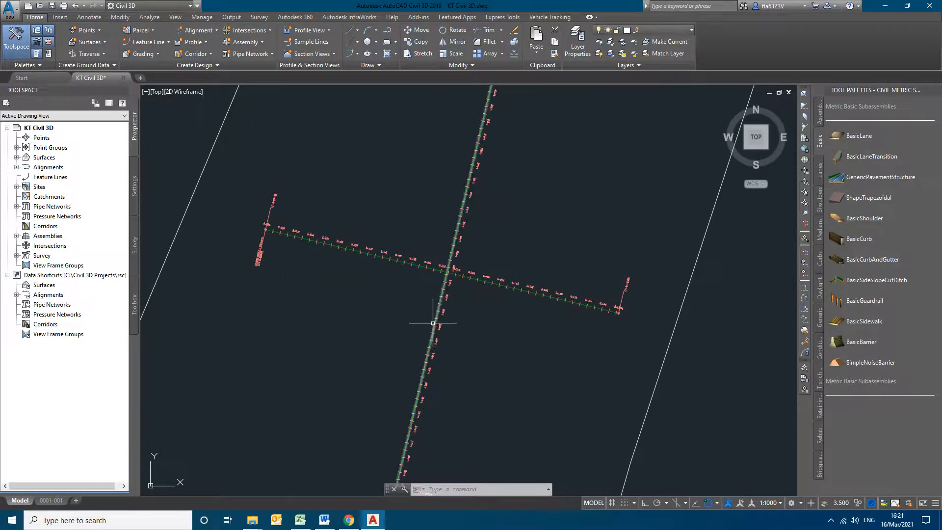
scroll(387, 354, "down", 8)
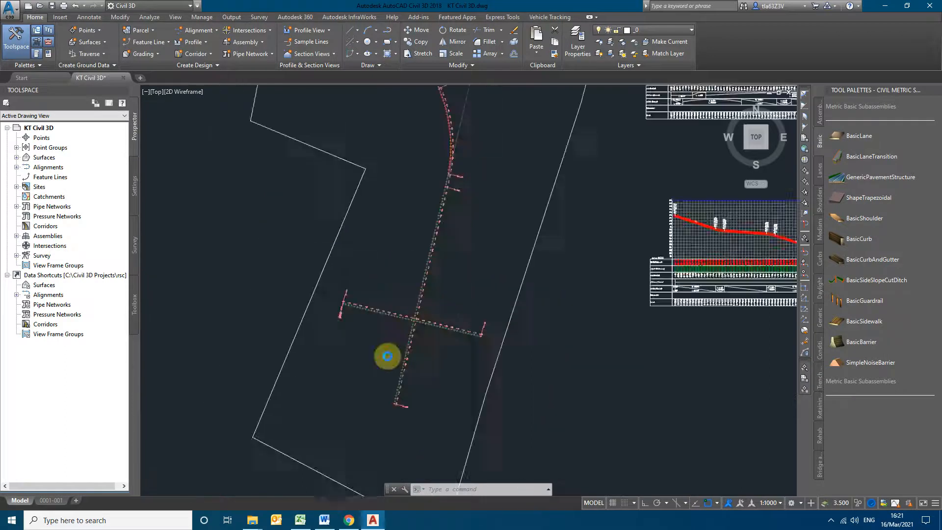
Open the geometry table of the MAJOR ROAD alignment to examine its line, spiral and curve parameters.
scroll(404, 245, "up", 10)
scroll(338, 201, "down", 5)
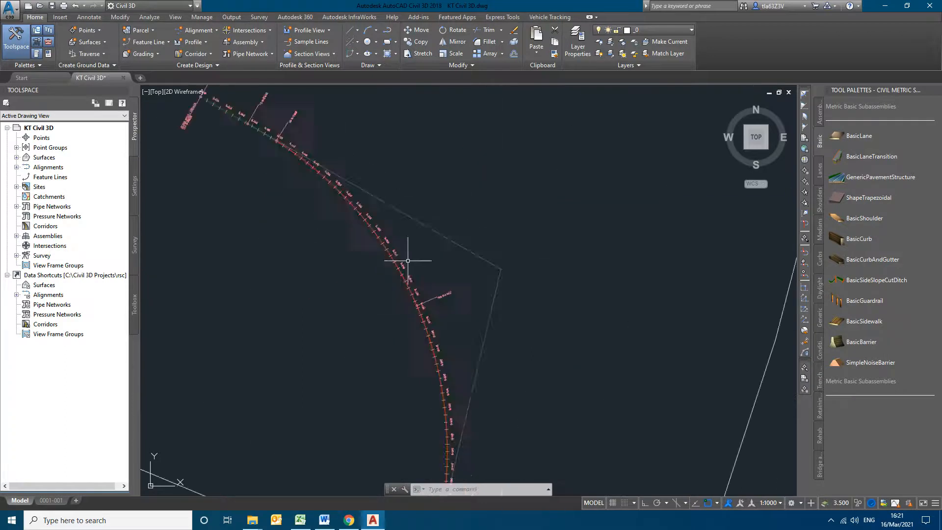
scroll(343, 206, "up", 6)
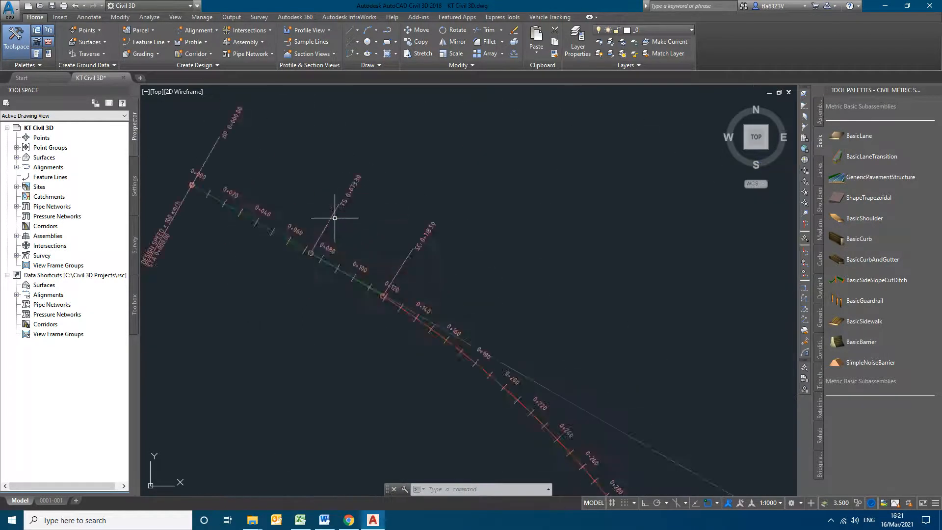
scroll(450, 264, "down", 4)
scroll(489, 323, "up", 4)
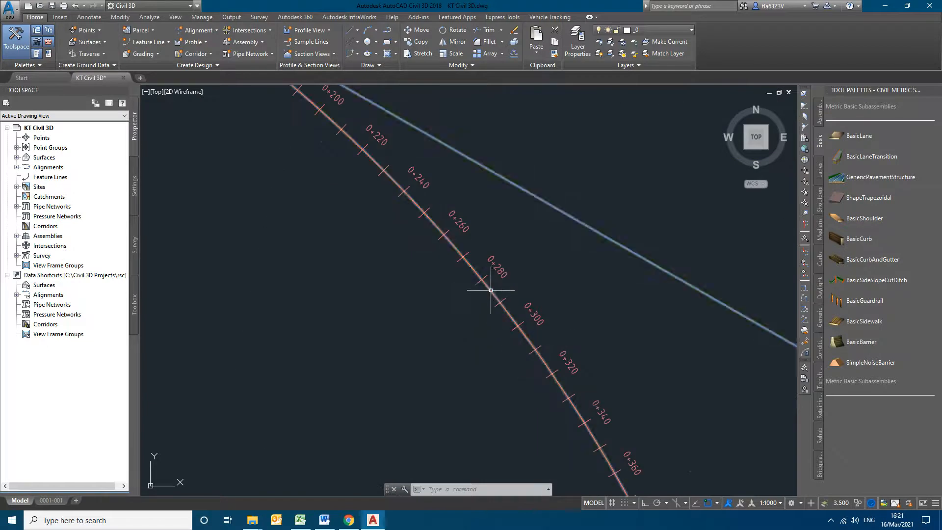
left_click(488, 294)
left_click(215, 41)
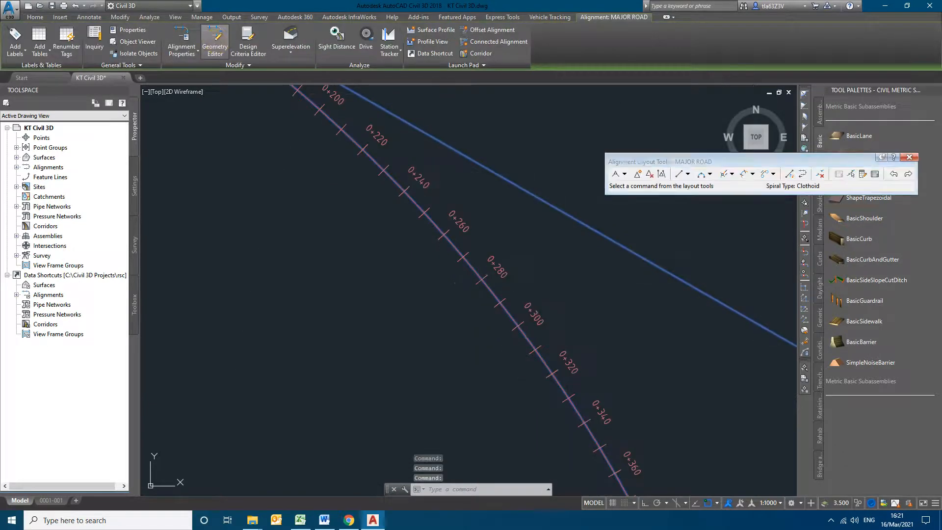
left_click(875, 175)
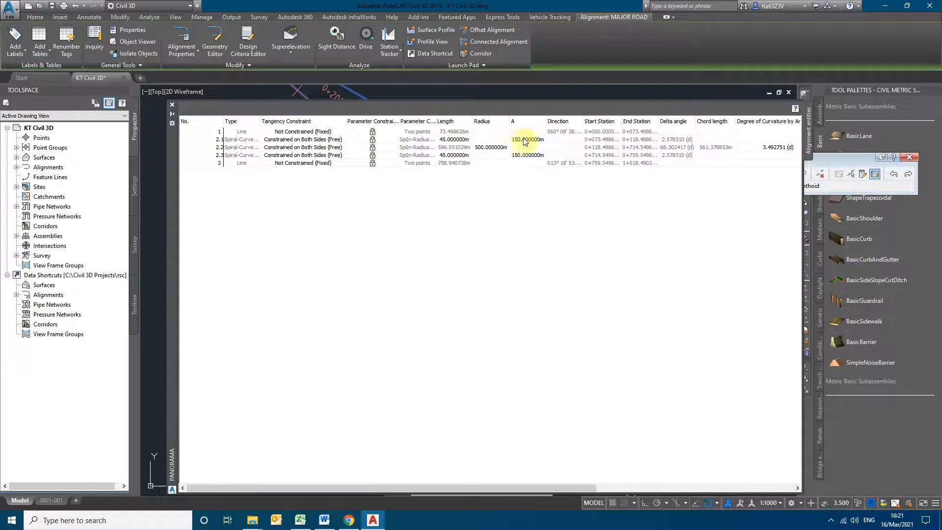
Close the geometry table of the MAJOR ROAD alignment and review the overall plan layout together with both profile views.
left_click(172, 104)
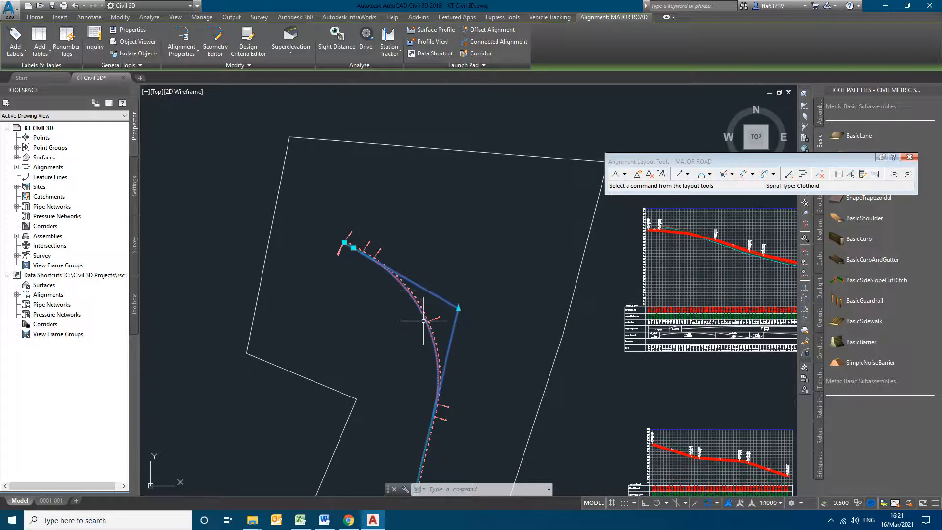
key("Escape")
scroll(343, 310, "down", 2)
middle_click_drag(387, 324, 389, 233)
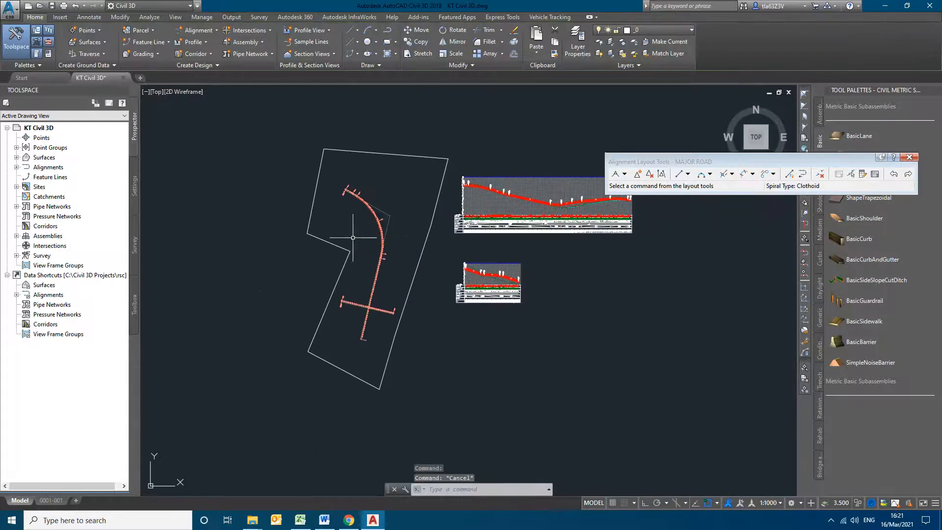
scroll(368, 225, "up", 4)
scroll(446, 204, "down", 4)
middle_click_drag(446, 314, 441, 269)
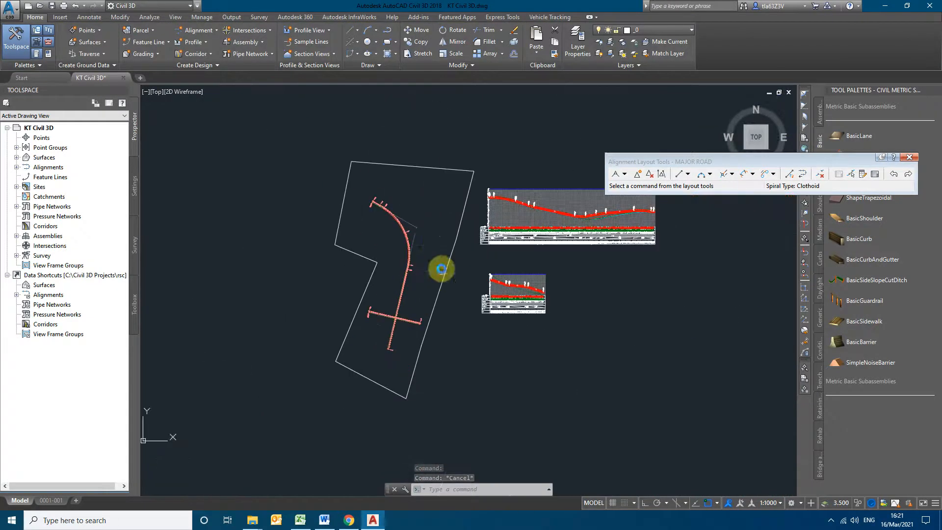
scroll(416, 236, "up", 5)
scroll(360, 289, "down", 5)
scroll(520, 253, "up", 6)
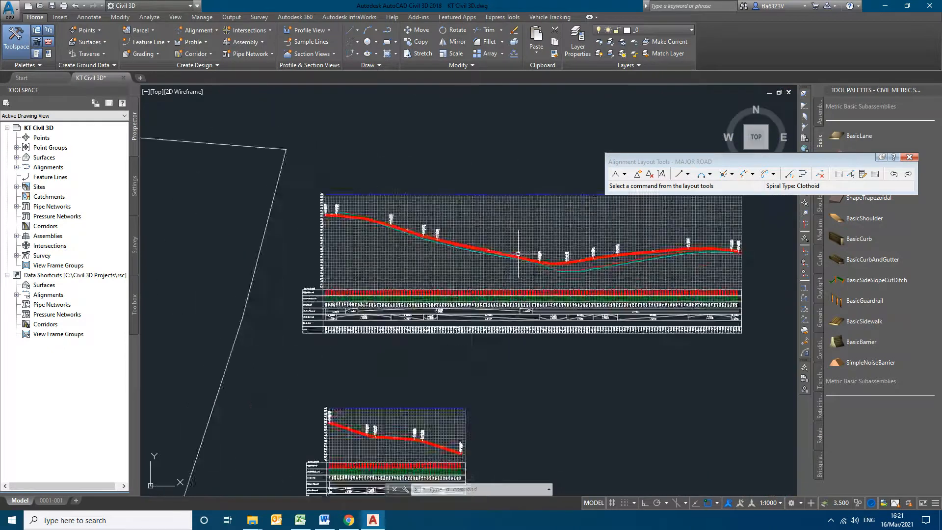
scroll(563, 286, "down", 4)
middle_click_drag(413, 327, 458, 259)
middle_click_drag(442, 293, 465, 230)
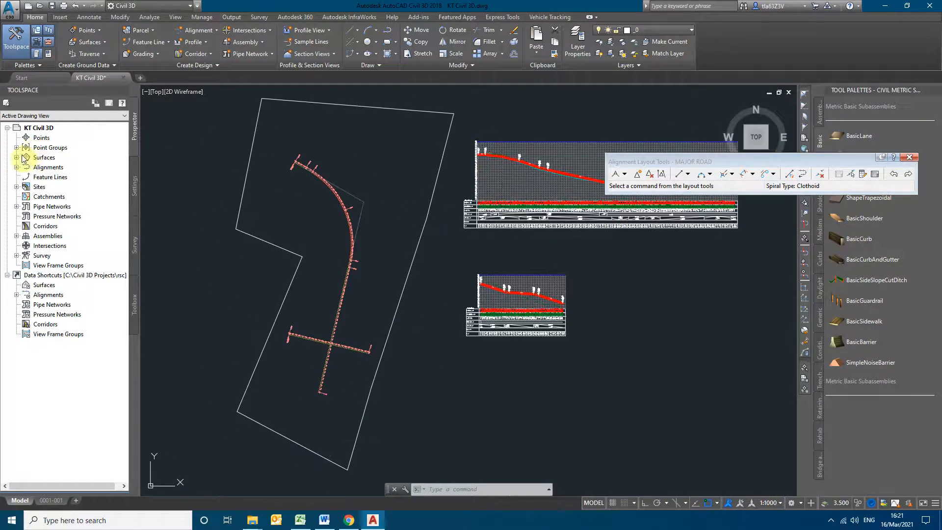
Examine the MAJOR ROAD alignment's curve and station labels in plan, along with its crossing with the minor road.
scroll(339, 189, "up", 5)
scroll(355, 289, "down", 6)
scroll(354, 297, "up", 6)
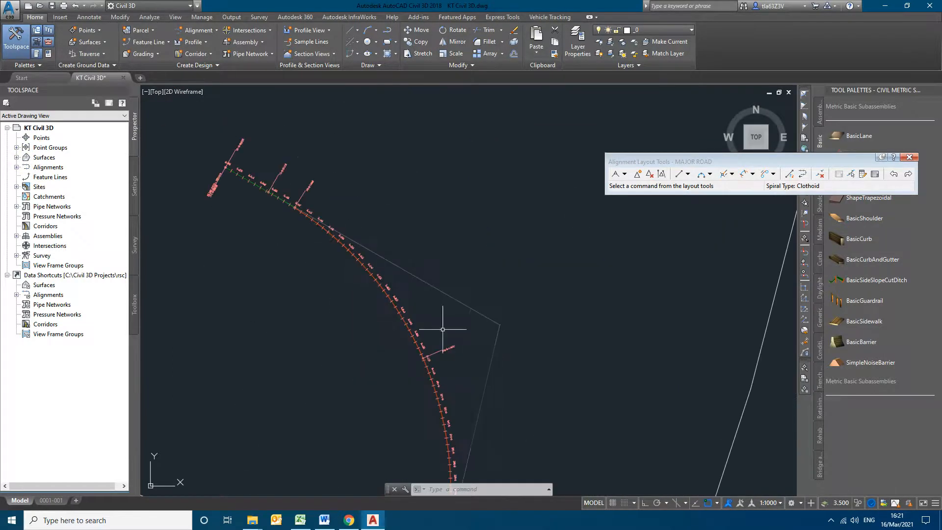
middle_click_drag(476, 329, 433, 211)
scroll(459, 373, "down", 6)
middle_click_drag(459, 374, 432, 257)
scroll(356, 174, "up", 6)
scroll(425, 271, "down", 6)
mouse_move(497, 291)
middle_mouse_down()
mouse_move(507, 313)
mouse_move(370, 148)
middle_mouse_up()
mouse_move(429, 306)
middle_mouse_down()
mouse_move(397, 174)
mouse_move(454, 352)
middle_mouse_up()
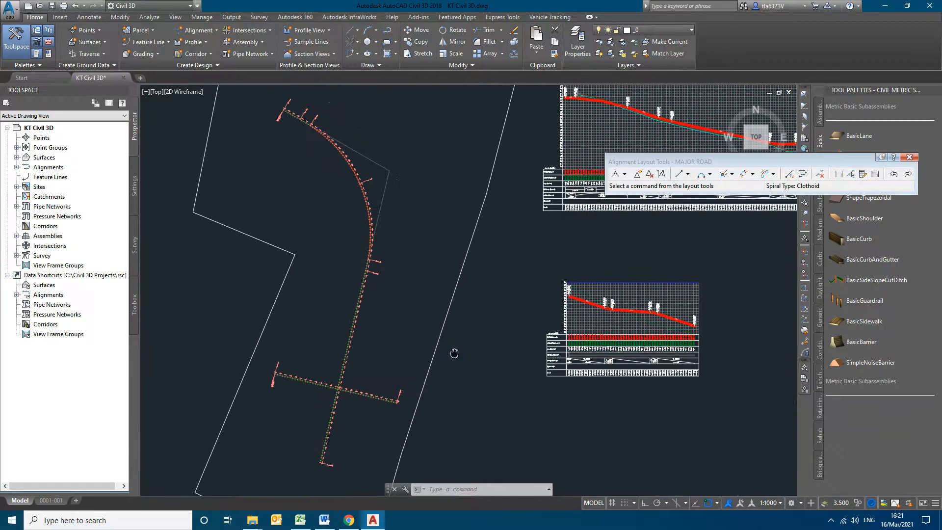
scroll(330, 140, "up", 6)
scroll(311, 196, "down", 4)
scroll(330, 191, "up", 2)
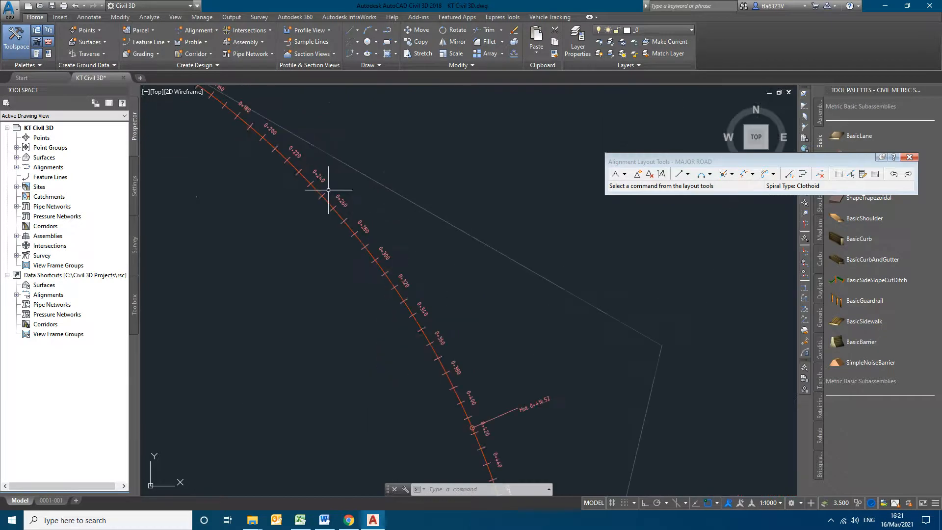
scroll(330, 201, "up", 3)
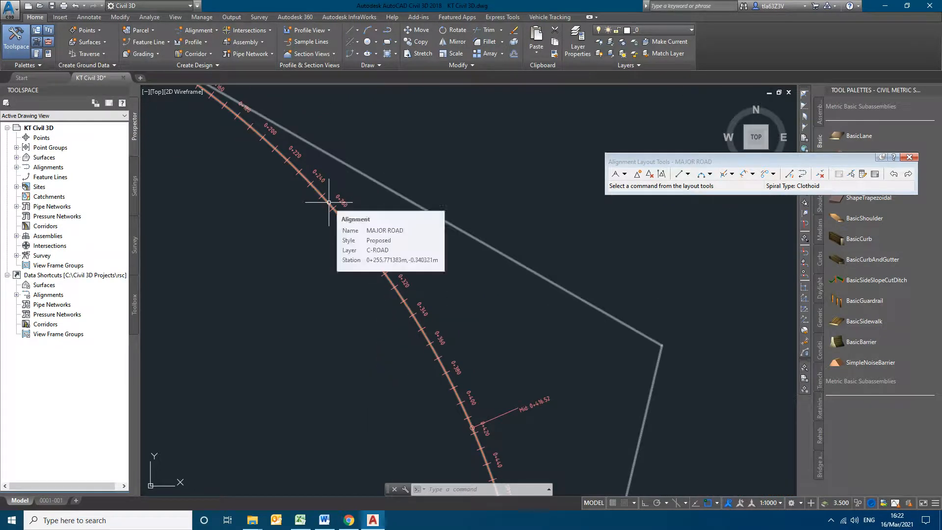
scroll(359, 292, "down", 3)
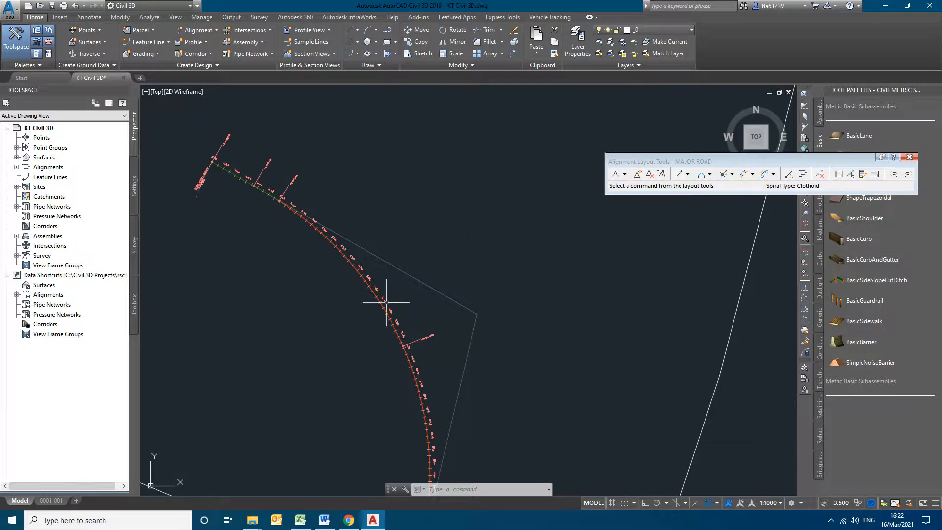
Follow the MAJOR ROAD alignment in plan from station 0+000 through its spirals and curve towards its far end.
middle_click_drag(488, 411, 487, 219)
middle_click_drag(473, 366, 487, 140)
mouse_move(459, 340)
middle_mouse_down()
mouse_move(482, 225)
mouse_move(481, 147)
middle_mouse_up()
mouse_move(432, 321)
middle_mouse_down()
mouse_move(473, 196)
mouse_move(400, 475)
middle_mouse_up()
mouse_move(435, 142)
middle_mouse_down()
mouse_move(409, 494)
mouse_move(406, 212)
middle_mouse_up()
scroll(318, 309, "up", 6)
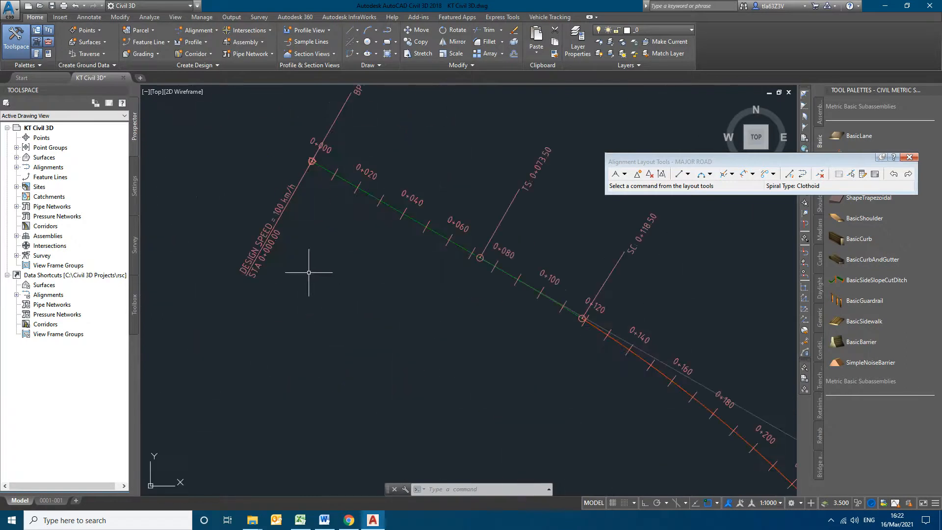
middle_click_drag(618, 382, 294, 212)
middle_click_drag(518, 343, 337, 147)
middle_click_drag(483, 392, 352, 54)
middle_click_drag(489, 312, 393, 126)
middle_click_drag(469, 240, 470, 107)
middle_click_drag(490, 299, 491, 106)
middle_click_drag(484, 375, 483, 116)
middle_click_drag(475, 234, 517, 71)
middle_click_drag(476, 308, 487, 137)
mouse_move(476, 287)
middle_mouse_down()
mouse_move(498, 141)
mouse_move(530, 105)
middle_mouse_up()
middle_click_drag(486, 312, 518, 93)
middle_click_drag(447, 326, 508, 108)
middle_click_drag(440, 332, 484, 137)
middle_click_drag(422, 343, 461, 209)
scroll(437, 332, "down", 6)
scroll(437, 332, "down", 5)
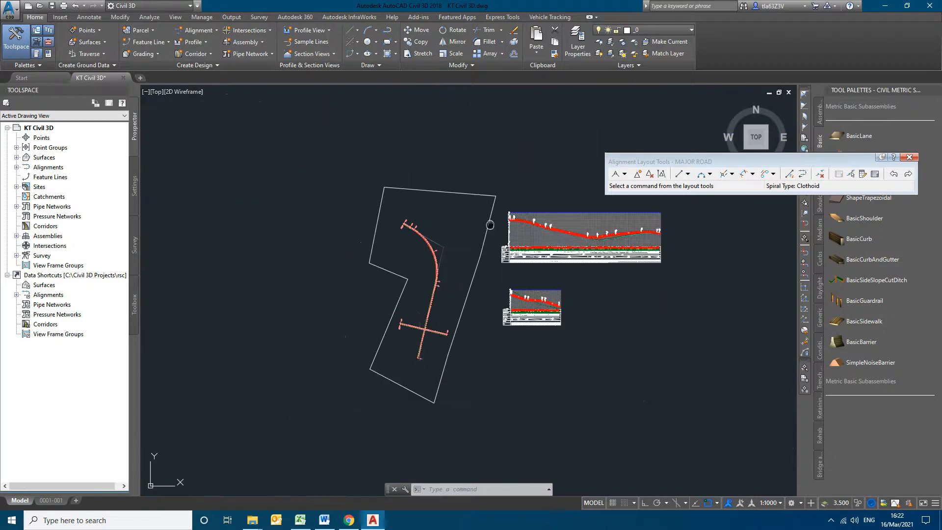
Close the Alignment Layout Tools for MAJOR ROAD and review the profile views of both roads.
left_click(909, 158)
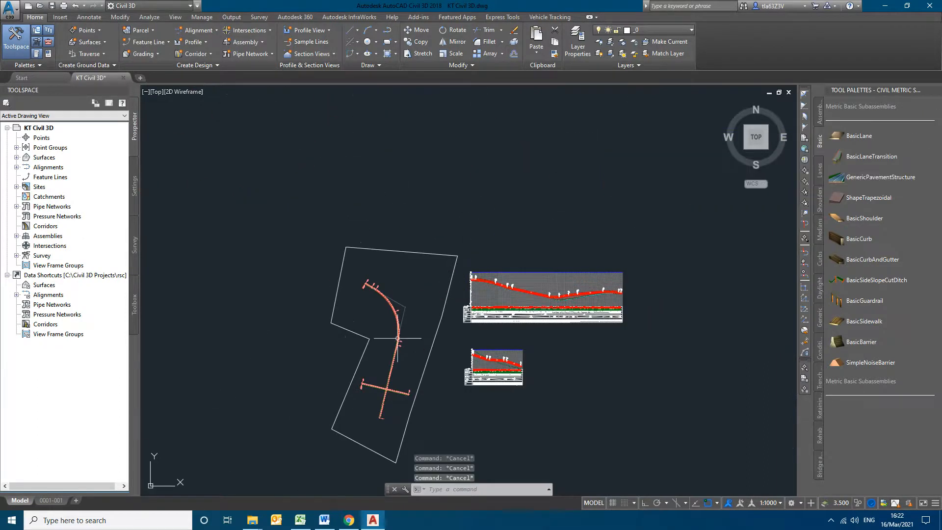
scroll(381, 350, "up", 4)
middle_click_drag(551, 347, 262, 305)
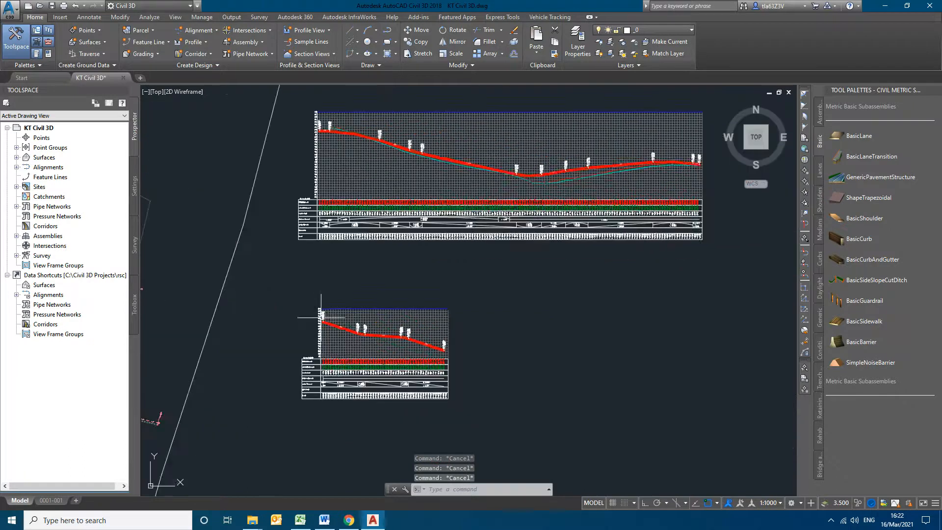
scroll(370, 331, "up", 6)
scroll(513, 348, "down", 8)
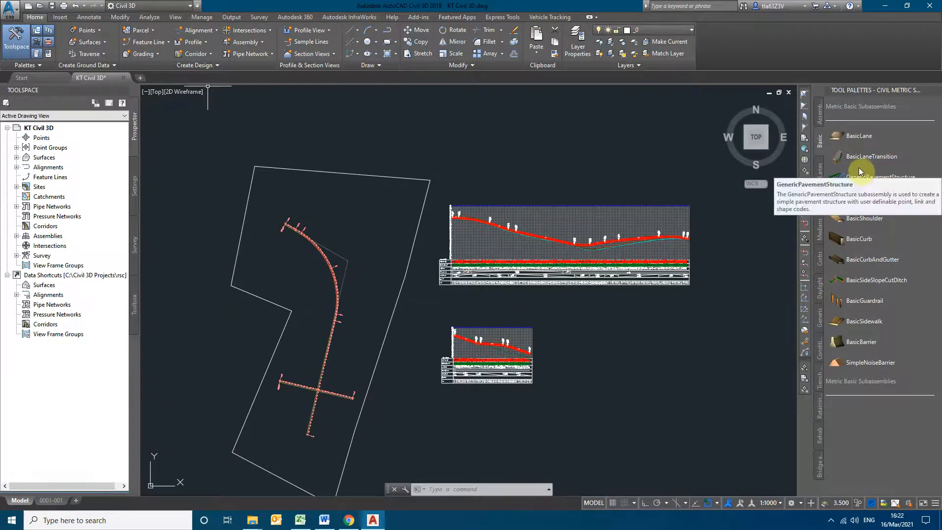
Examine the first tangent, entry spiral and curve at the start of the MAJOR ROAD alignment.
scroll(313, 234, "up", 8)
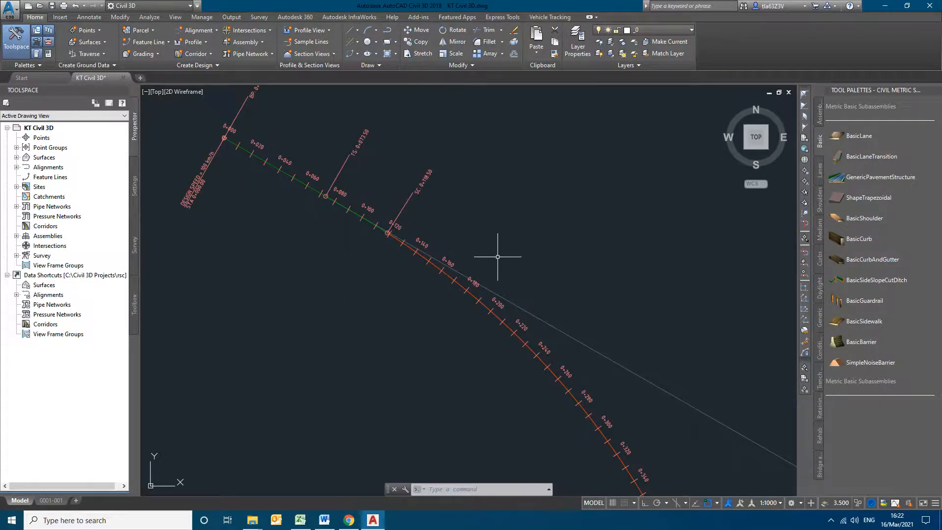
middle_click_drag(546, 339, 381, 110)
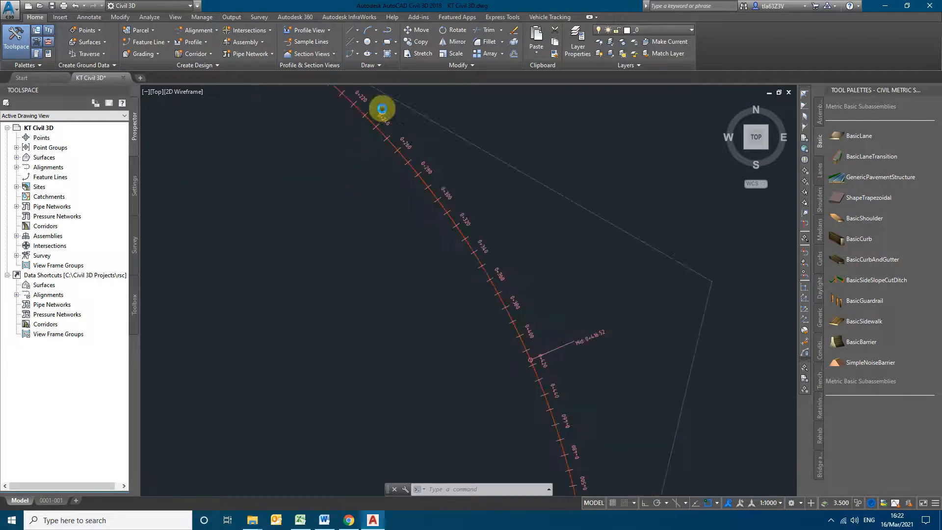
scroll(408, 232, "down", 4)
scroll(310, 105, "up", 5)
scroll(416, 230, "down", 5)
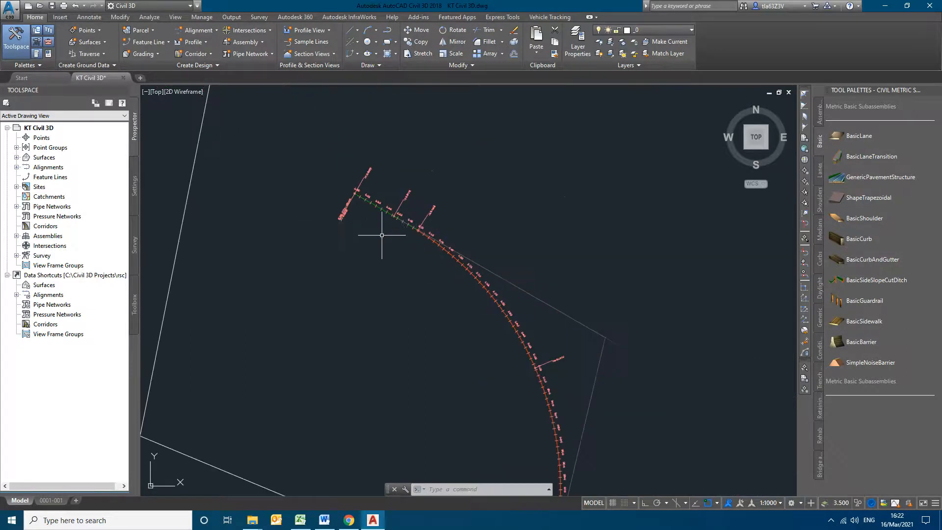
scroll(366, 211, "up", 3)
scroll(341, 175, "up", 3)
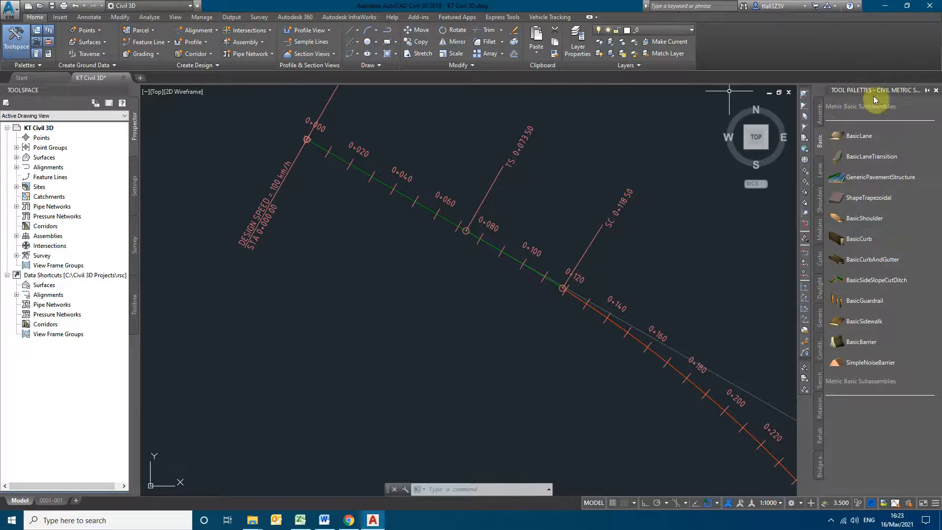
Hide the subassembly tool palettes, show them again, and look up the available palettes.
left_click(937, 92)
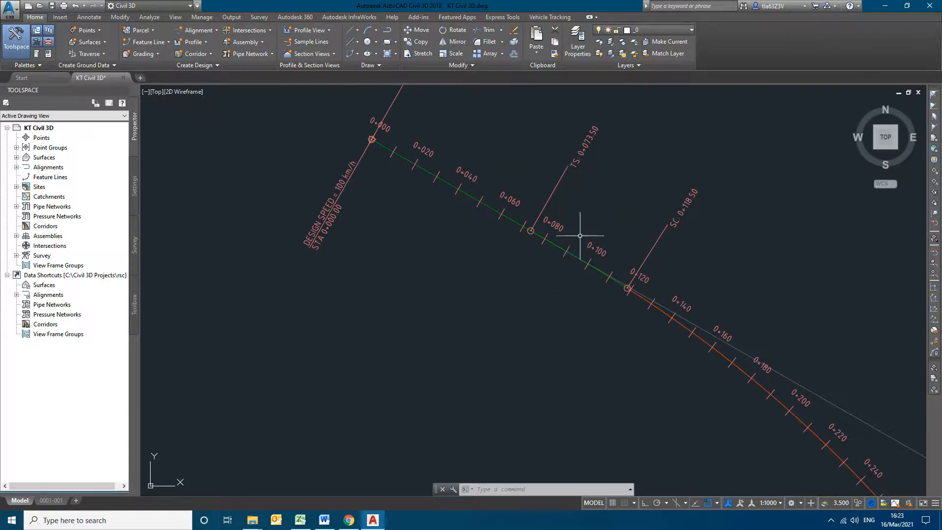
key("ctrl+3")
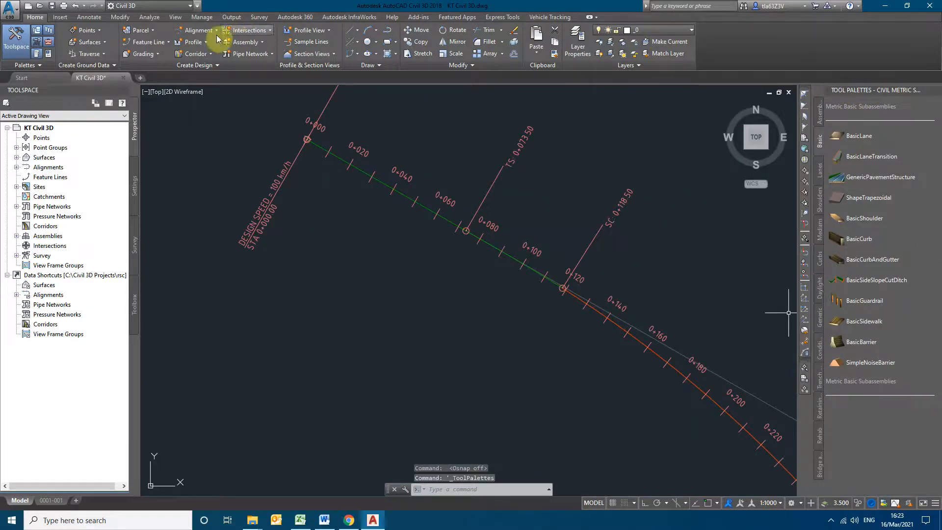
left_click(175, 16)
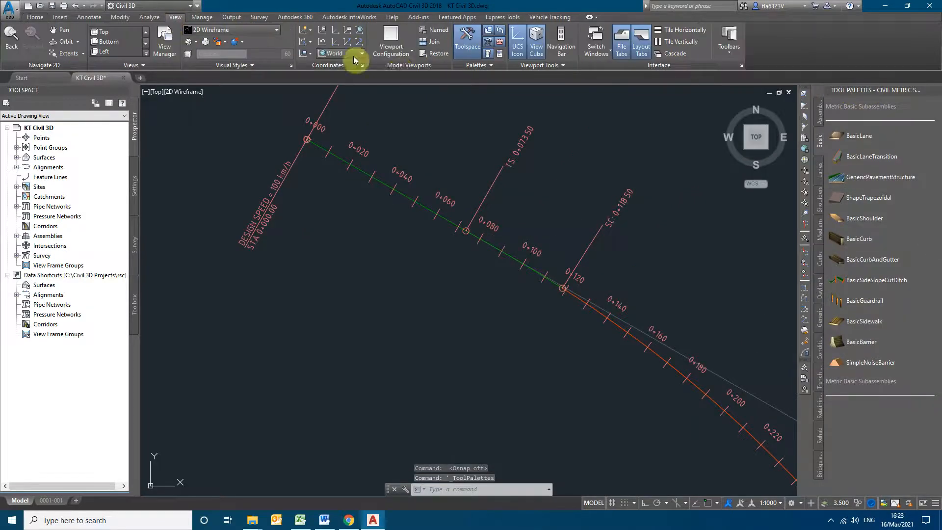
left_click(485, 66)
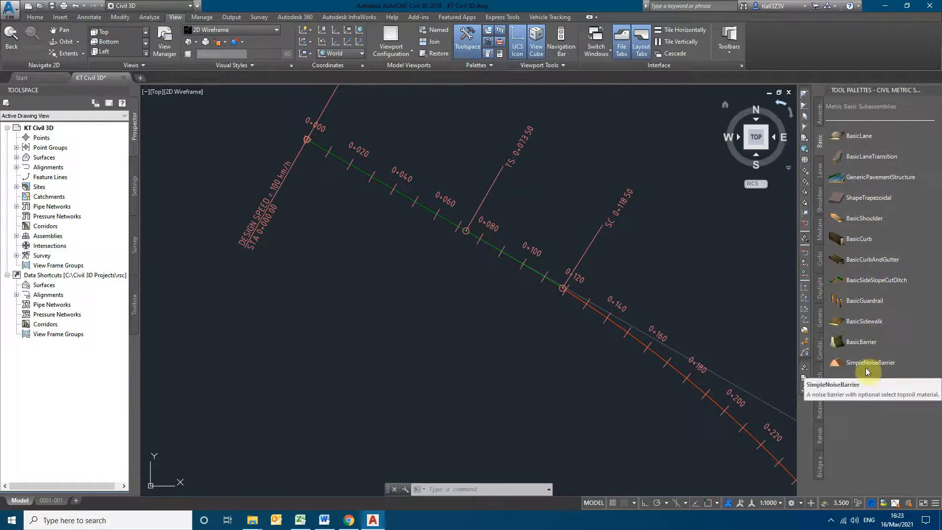
Browse the metric Basic, Lanes, Shoulders, Medians, Curbs and Daylight subassemblies in the tool palettes.
left_click(822, 166)
left_click(820, 139)
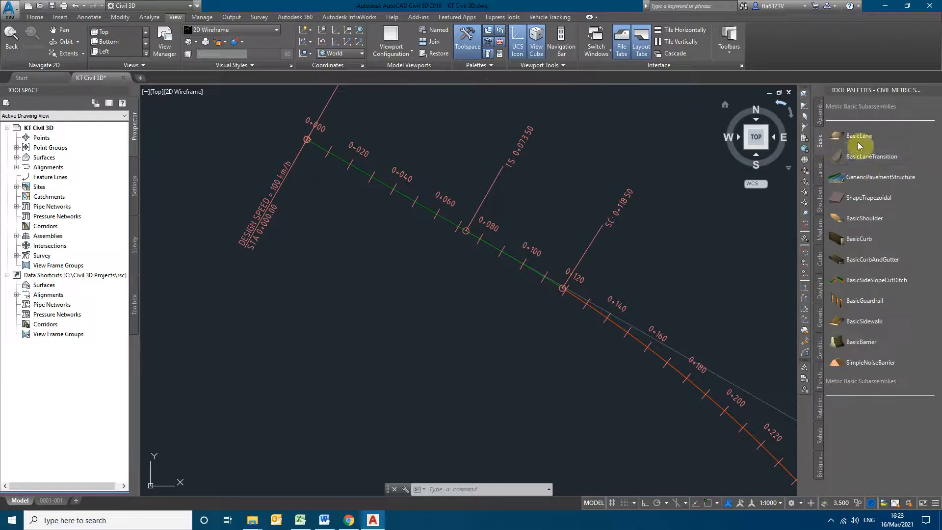
left_click(820, 168)
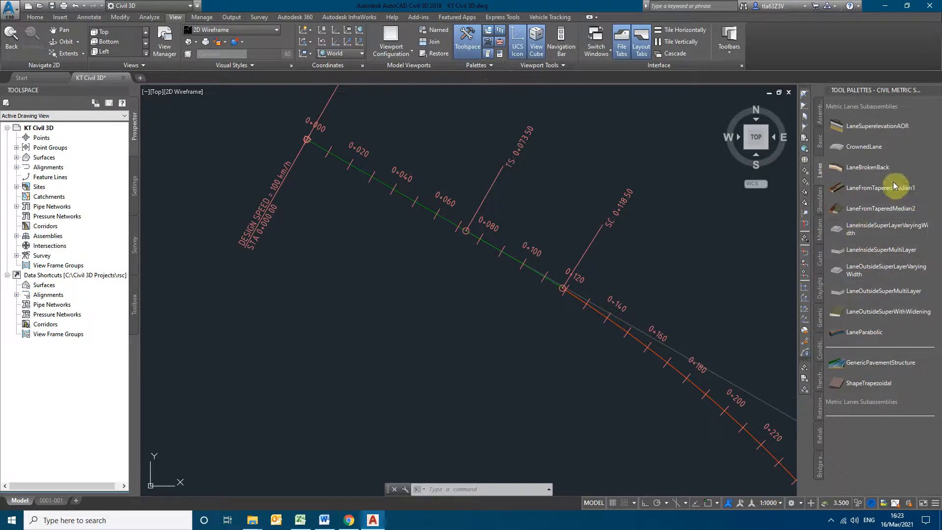
left_click(820, 199)
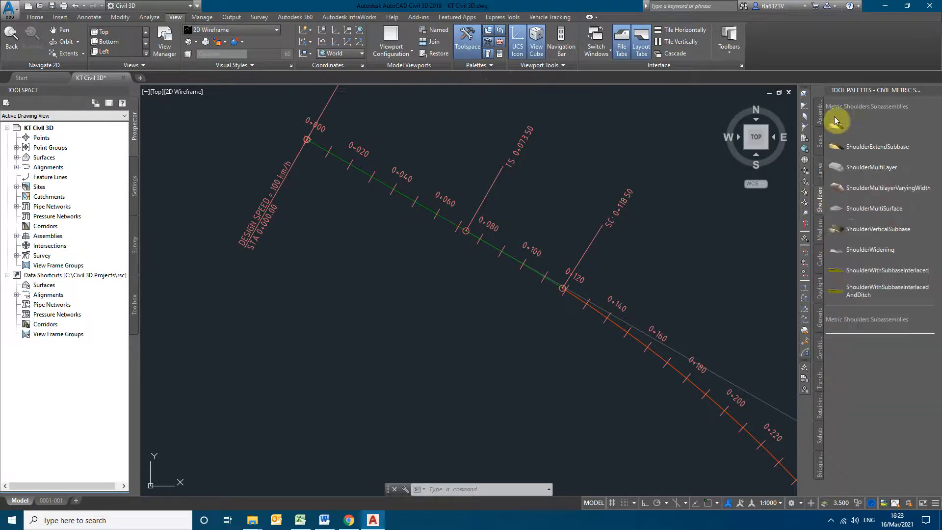
left_click(821, 230)
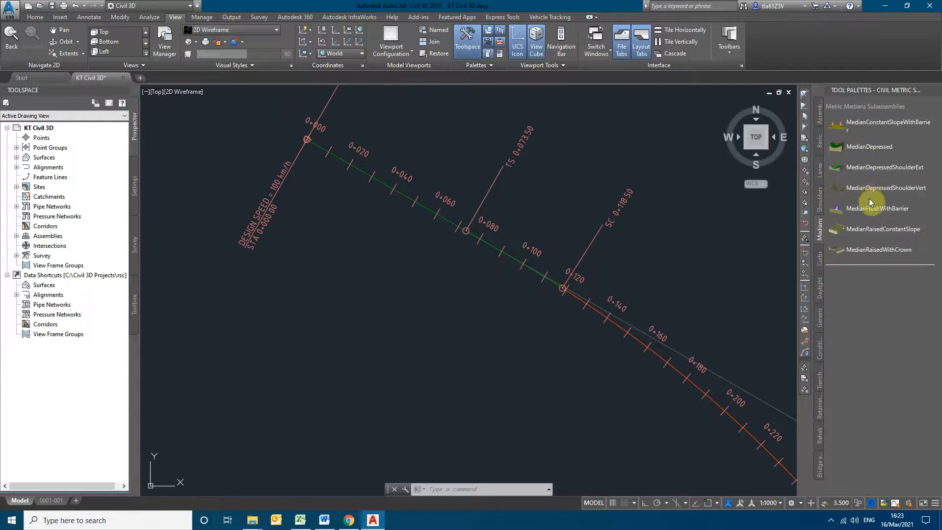
left_click(821, 265)
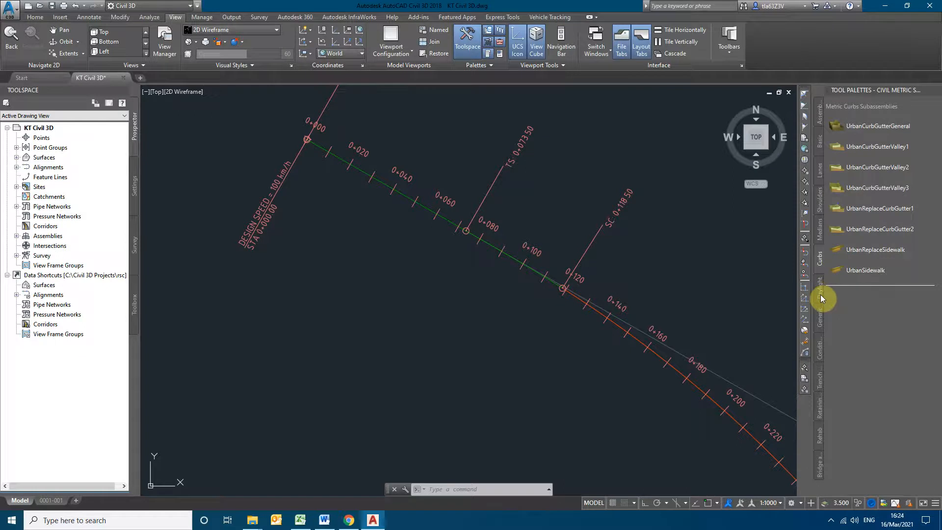
left_click(823, 299)
scroll(868, 356, "down", 2)
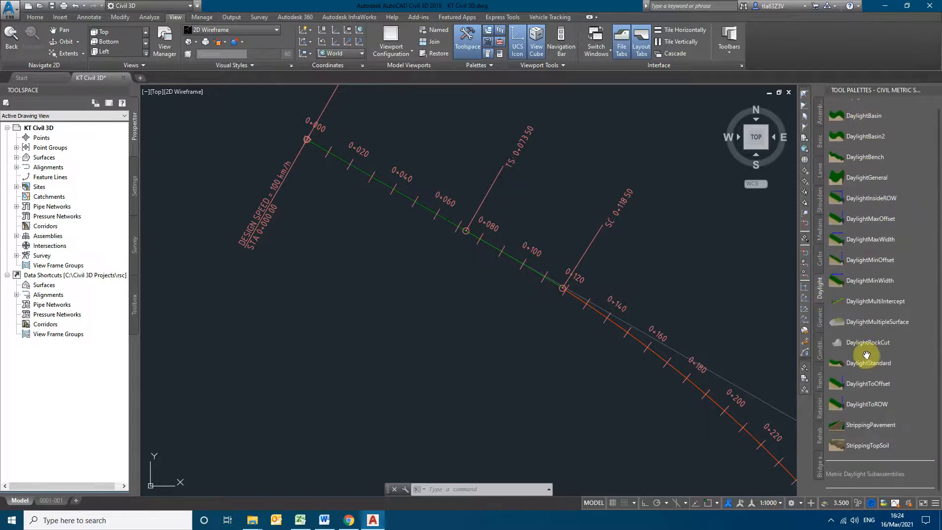
Browse the metric Generic, Conditional, Trench Pipes, Retaining Walls, Rehab, and Bridge and Rail subassemblies.
left_click(821, 321)
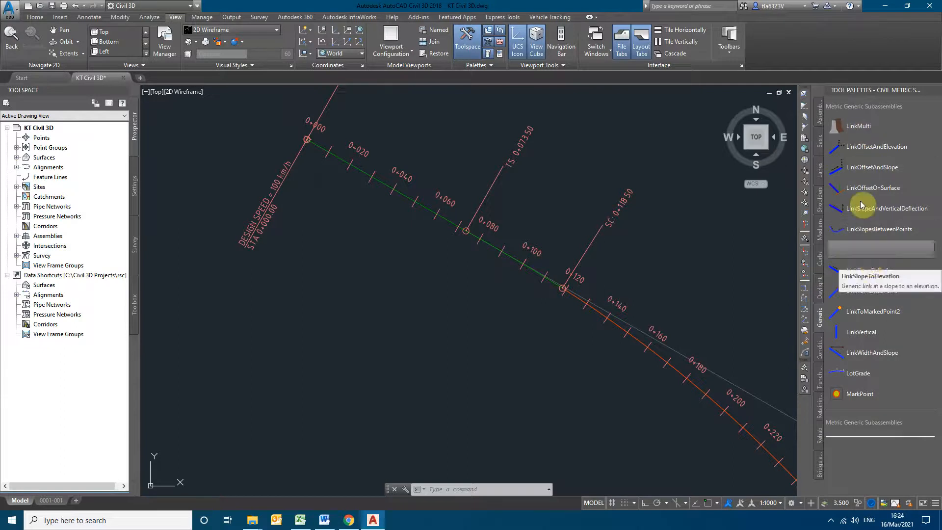
left_click(820, 349)
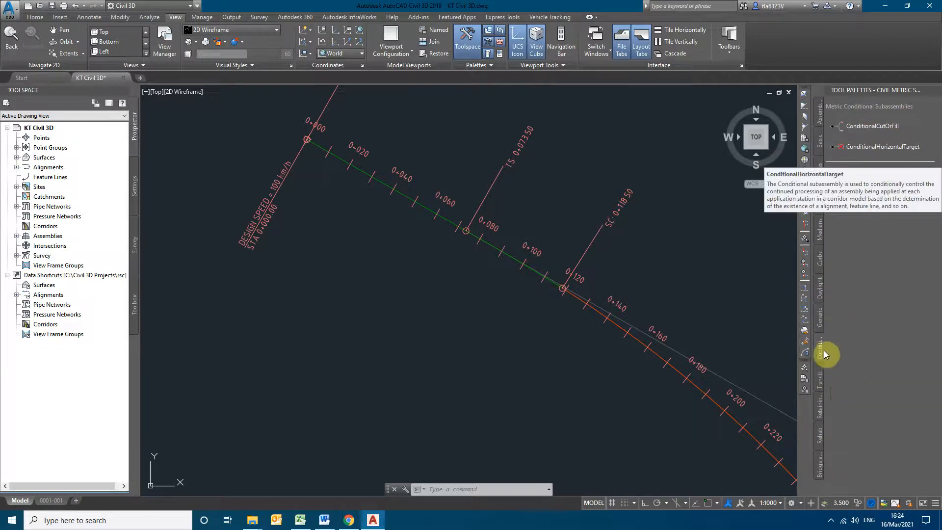
left_click(819, 380)
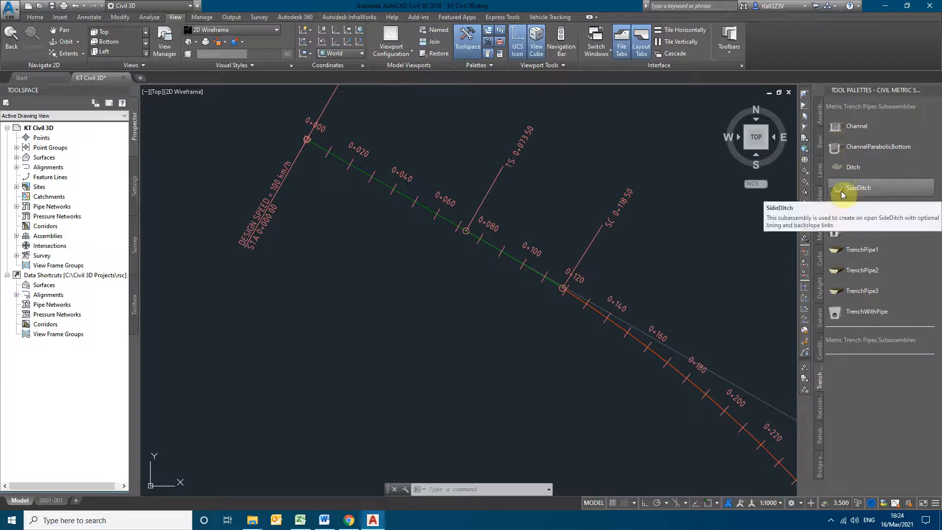
left_click(824, 408)
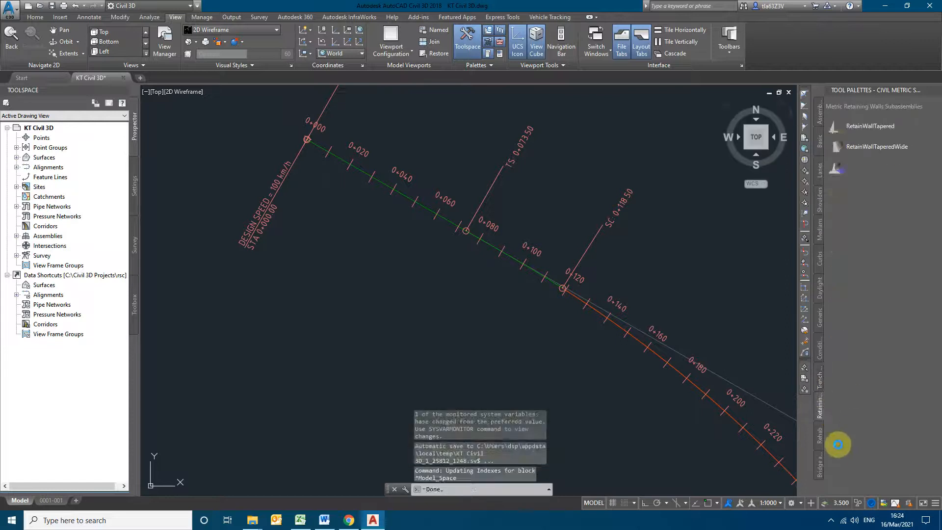
left_click(819, 438)
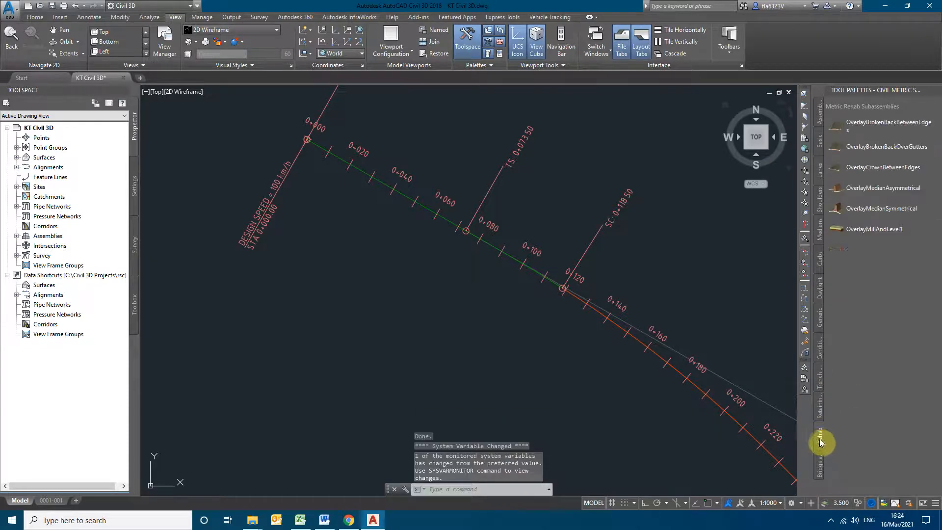
left_click(821, 472)
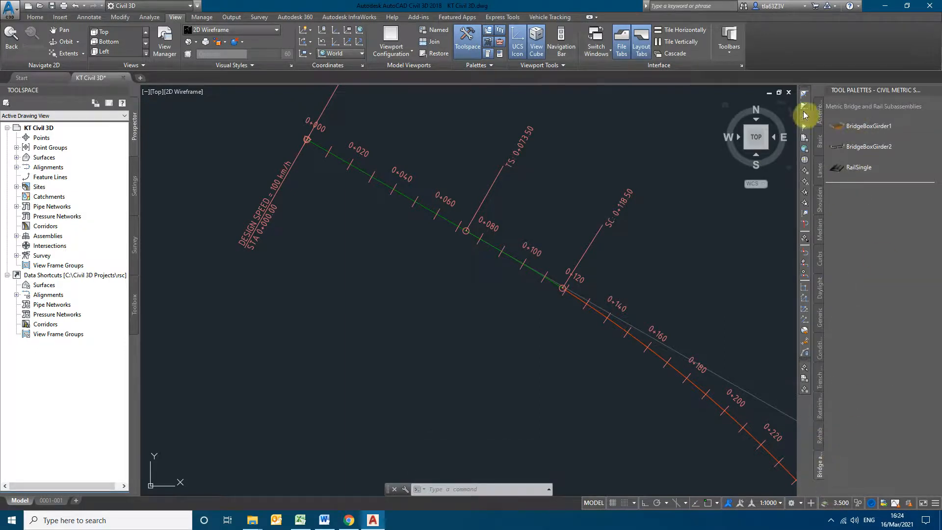
Browse the common assemblies and the metric Basic subassemblies in the tool palettes.
left_click(818, 112)
left_click(819, 145)
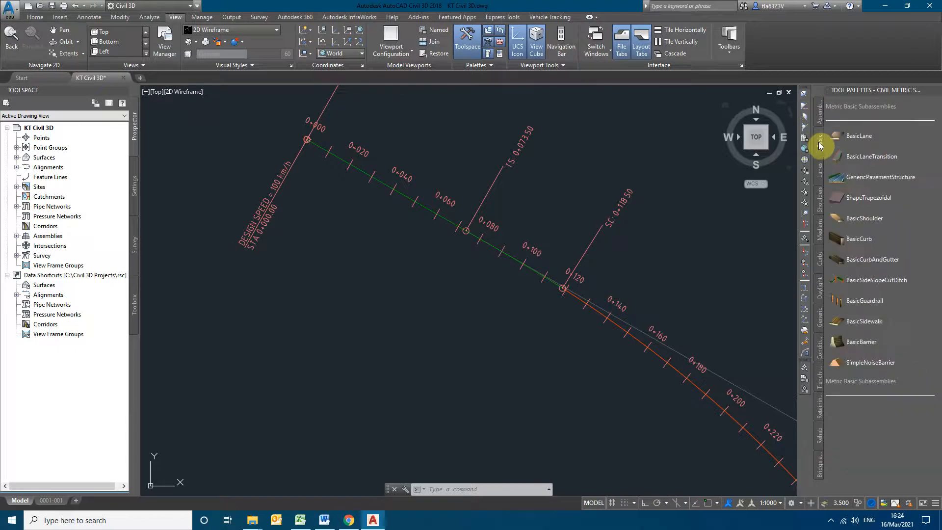
left_click(818, 113)
left_click(879, 189)
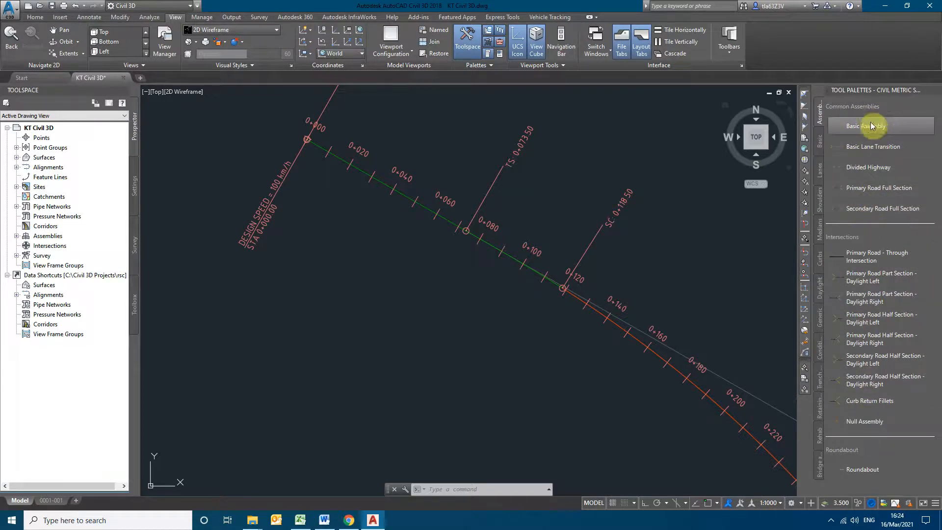
left_click(820, 143)
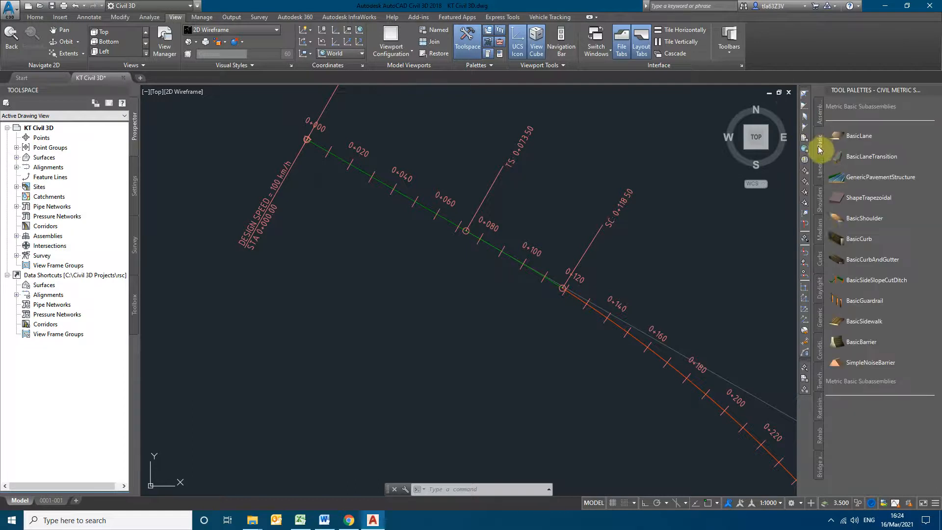
left_click(337, 284)
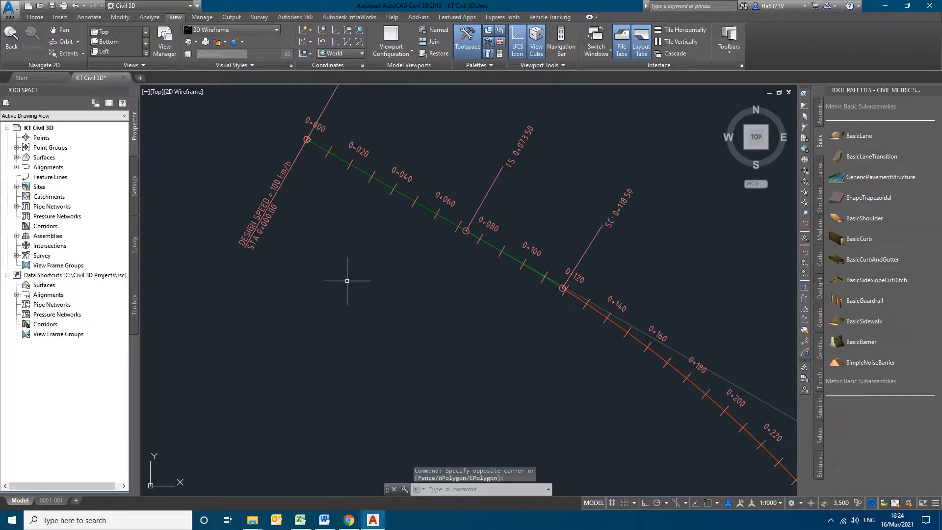
Locate the existing road assemblies and examine the lanes, shoulders, ditches and daylight slopes of their cross-sections.
scroll(439, 253, "down", 6)
middle_click_drag(677, 231, 688, 109)
middle_click_drag(491, 348, 637, 242)
middle_click_drag(370, 347, 348, 293)
middle_click_drag(184, 373, 416, 328)
scroll(417, 332, "up", 14)
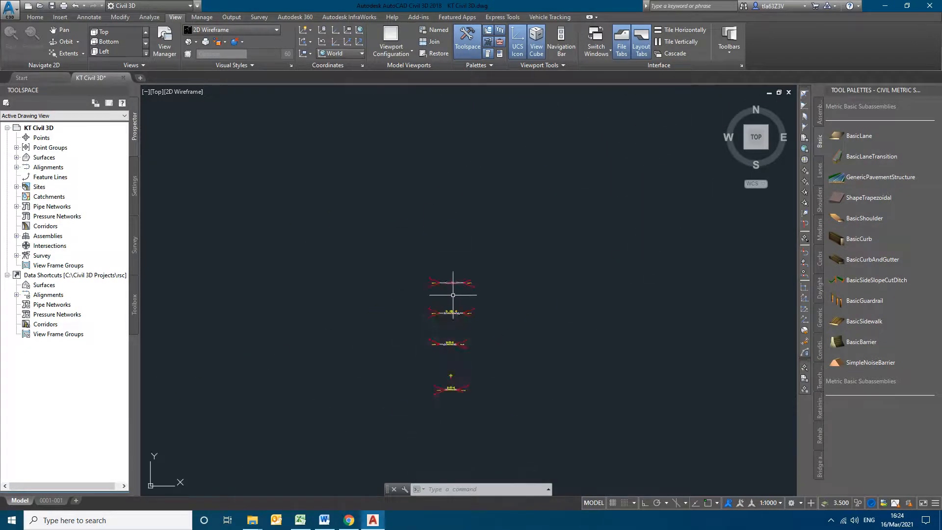
scroll(394, 233, "up", 8)
scroll(418, 320, "down", 6)
scroll(616, 312, "down", 6)
scroll(593, 365, "up", 10)
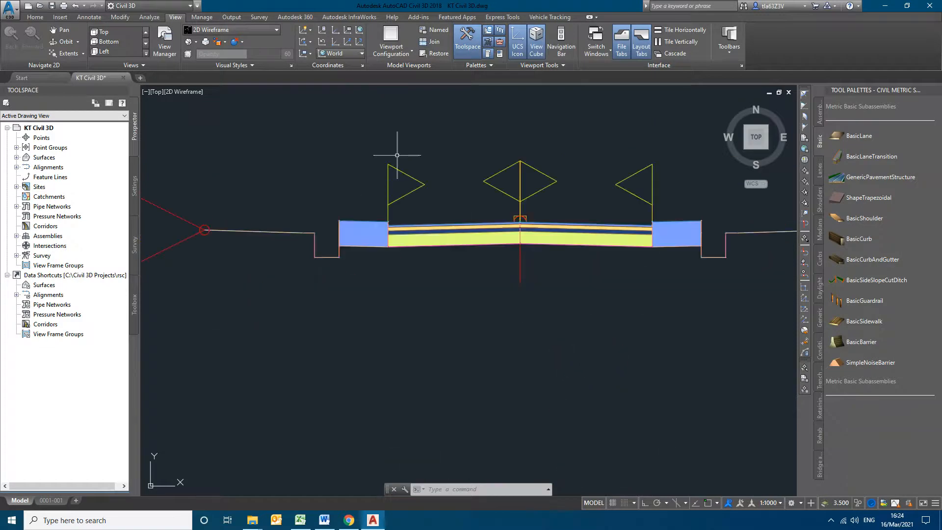
scroll(543, 314, "down", 5)
scroll(528, 222, "up", 7)
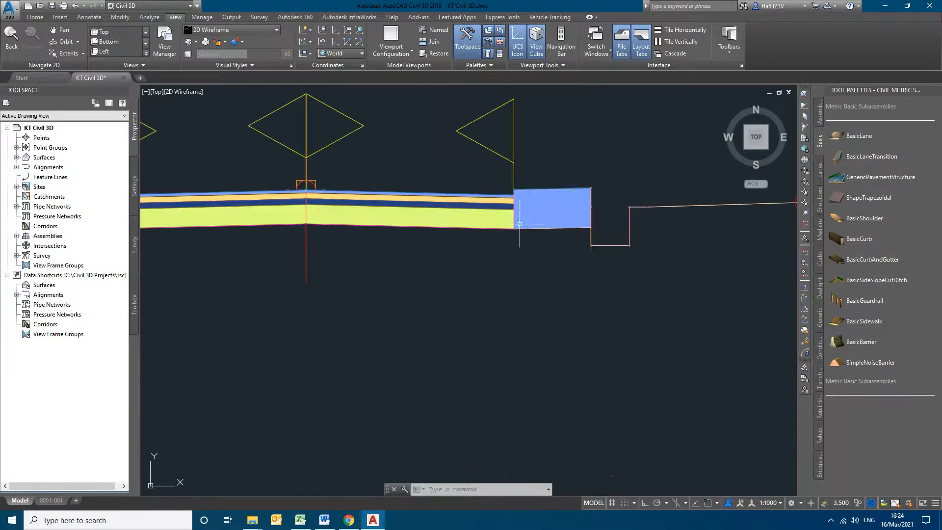
scroll(572, 271, "down", 6)
scroll(543, 273, "up", 8)
scroll(553, 326, "down", 5)
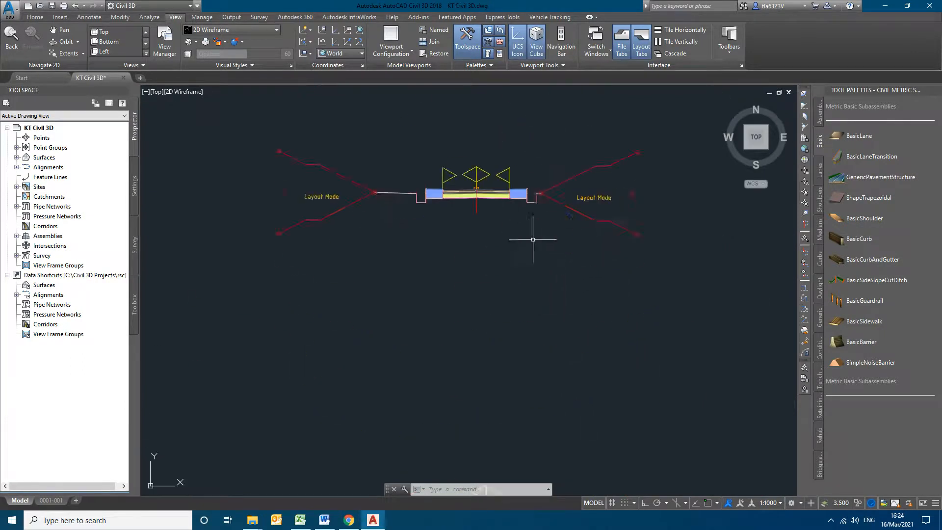
Compare the neighbouring assemblies up close and look up the name of the one with ditches and solid blue shoulders.
scroll(553, 316, "up", 8)
scroll(539, 262, "up", 2)
scroll(530, 338, "down", 7)
middle_click_drag(570, 237, 551, 353)
scroll(510, 351, "up", 12)
scroll(501, 370, "down", 8)
scroll(528, 196, "up", 9)
scroll(501, 245, "down", 3)
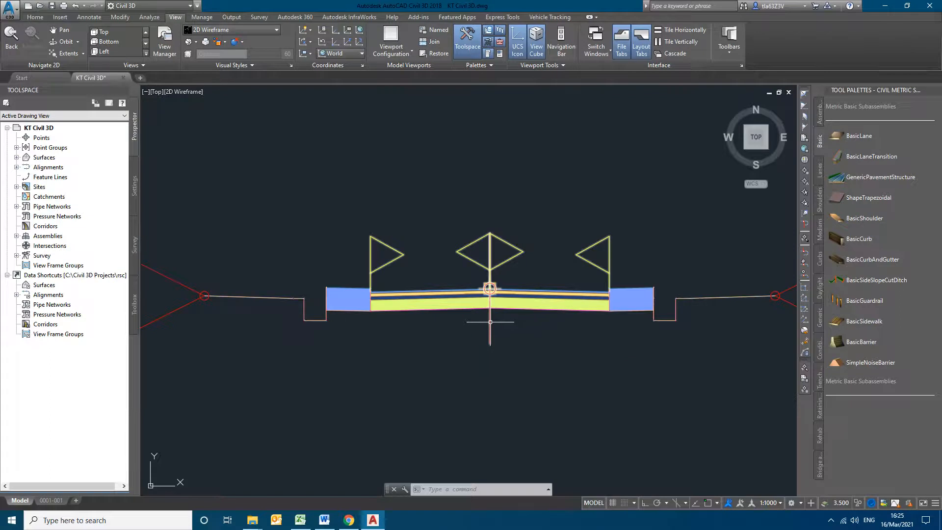
mouse_move(490, 322)
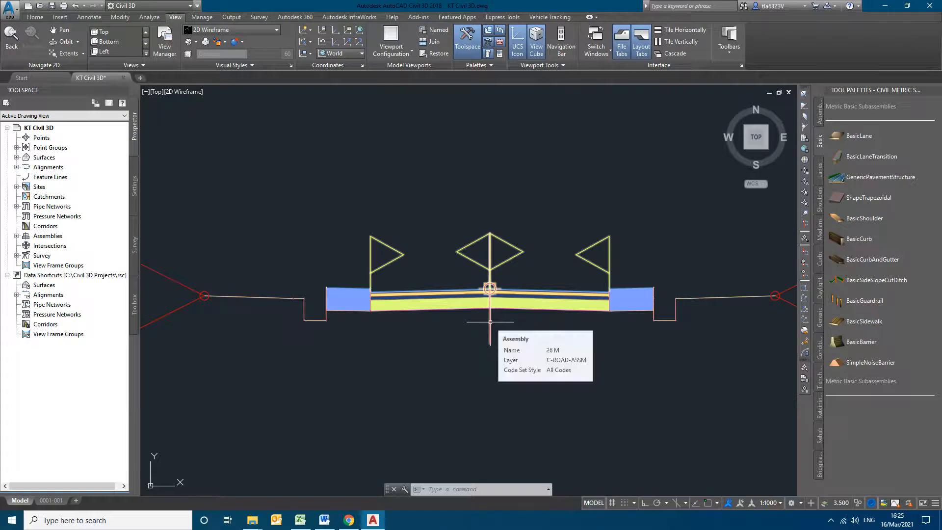
Cut the whole 26 M assembly and paste it in the empty area between the site boundary and the smaller profile view.
scroll(538, 334, "down", 5)
left_click(716, 384)
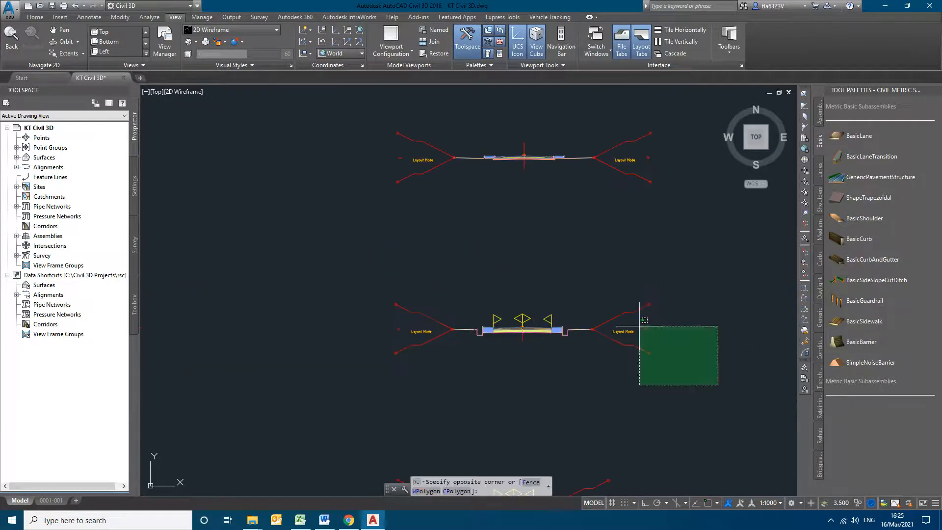
left_click(366, 283)
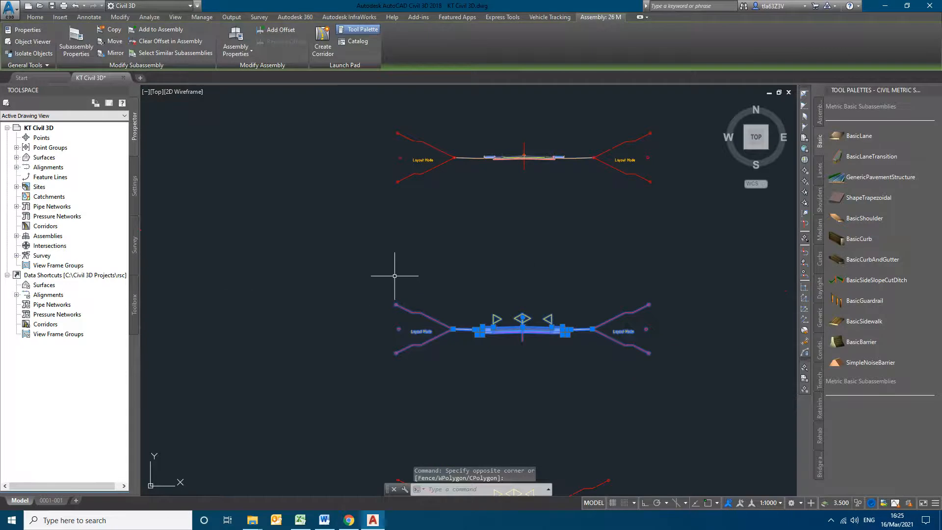
key("ctrl+x")
scroll(402, 358, "down", 10)
mouse_move(498, 252)
middle_mouse_down()
mouse_move(422, 355)
mouse_move(358, 341)
middle_mouse_up()
scroll(565, 308, "up", 6)
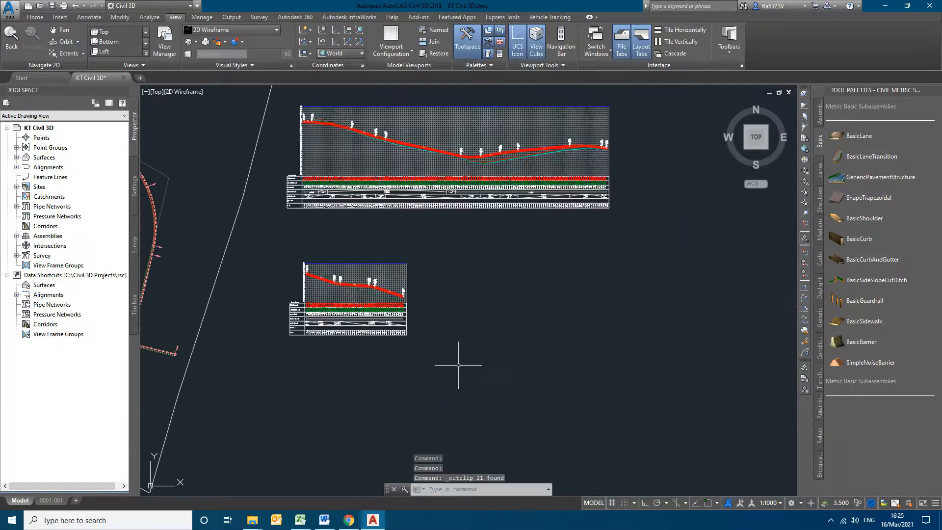
middle_click_drag(459, 368, 668, 299)
scroll(420, 320, "up", 2)
middle_click_drag(468, 328, 507, 326)
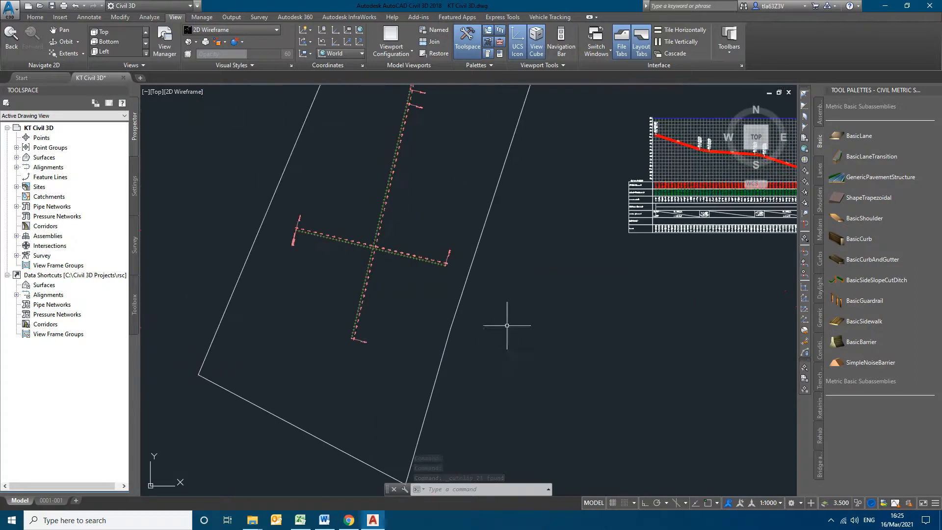
key("ctrl+v")
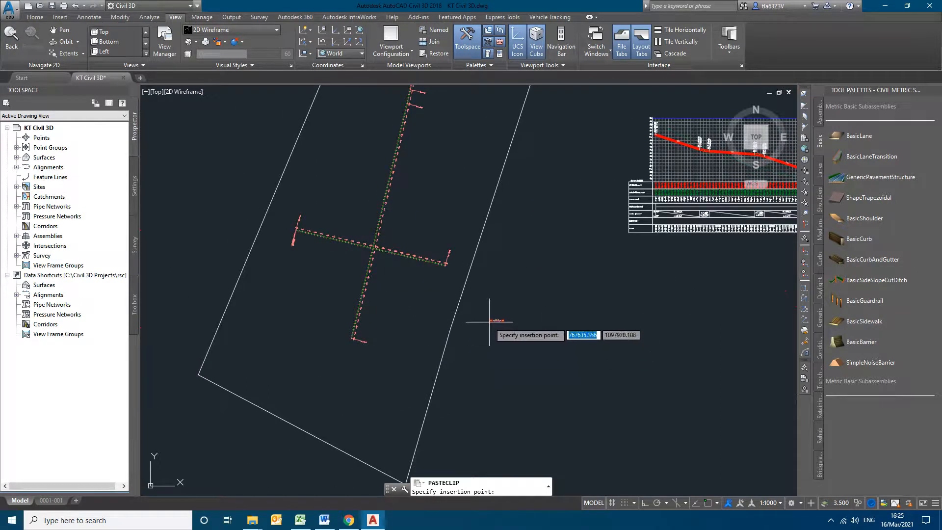
left_click(501, 319)
scroll(500, 319, "up", 6)
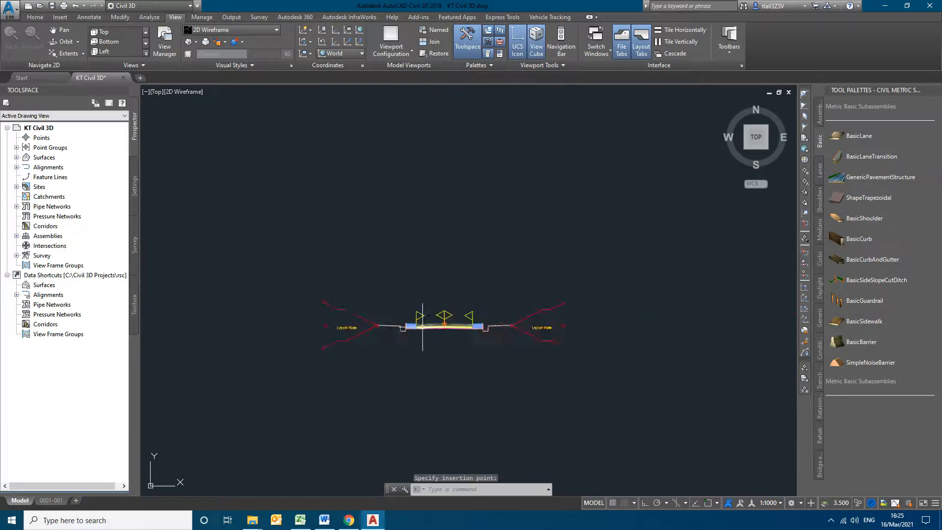
Inspect the pasted 26 M assembly's pavement layers, shoulders and centreline.
scroll(534, 328, "down", 5)
scroll(530, 330, "up", 5)
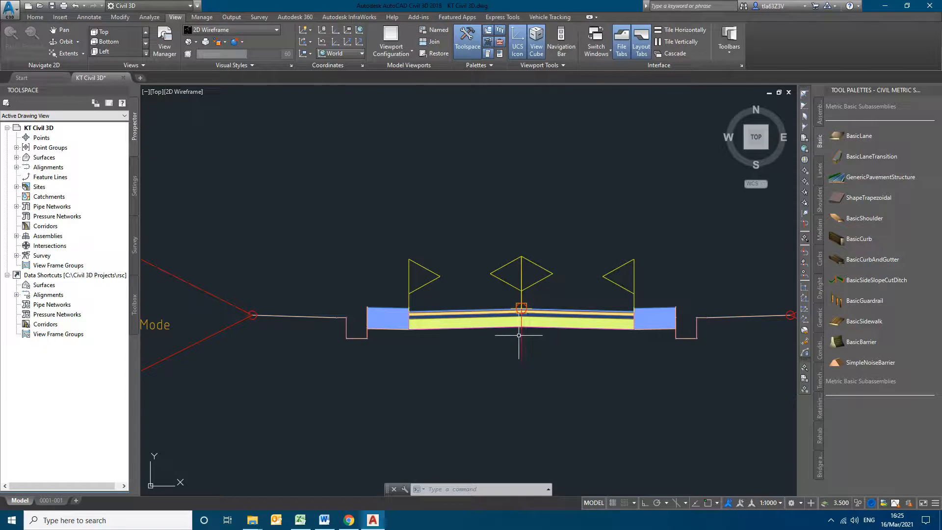
scroll(545, 385, "down", 4)
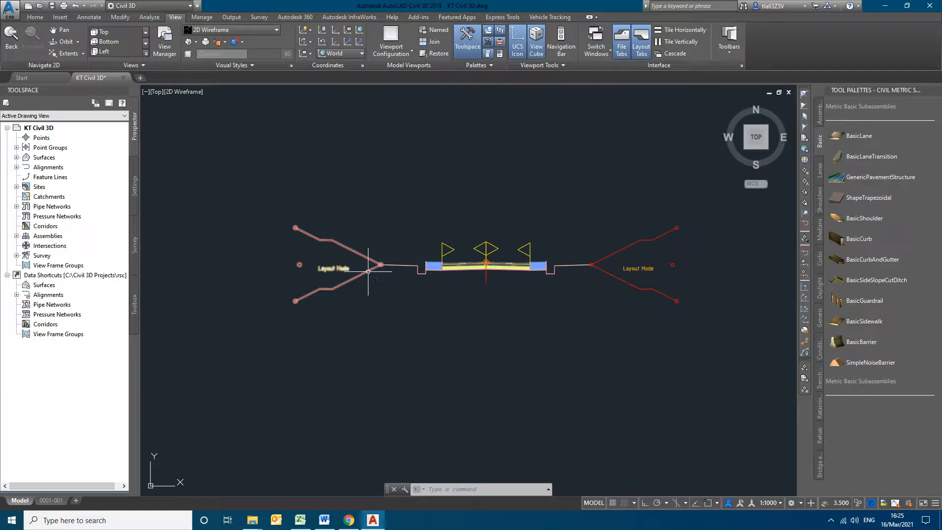
scroll(535, 273, "up", 3)
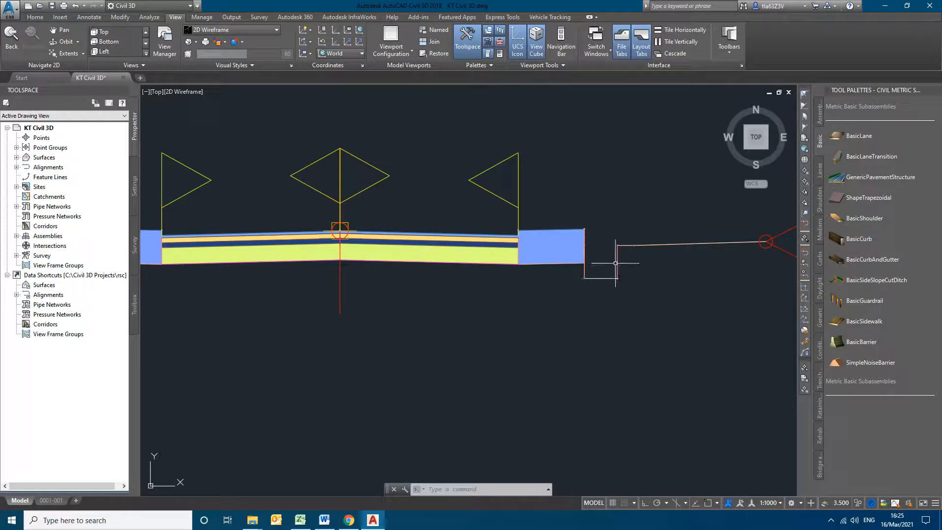
middle_click_drag(370, 243, 499, 222)
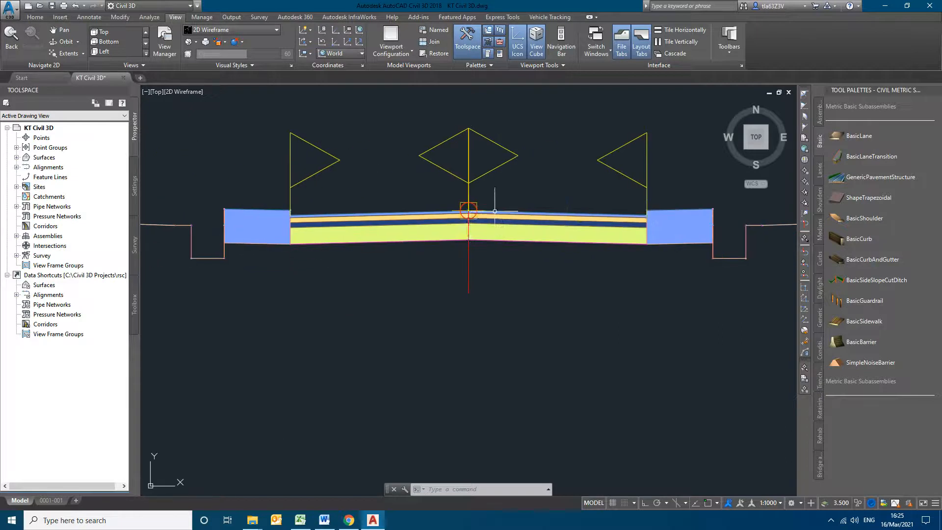
left_click(500, 213)
key("Escape")
Examine the ditch, outer link and daylight slopes on the right side of the 26 M assembly.
middle_click_drag(692, 210, 424, 219)
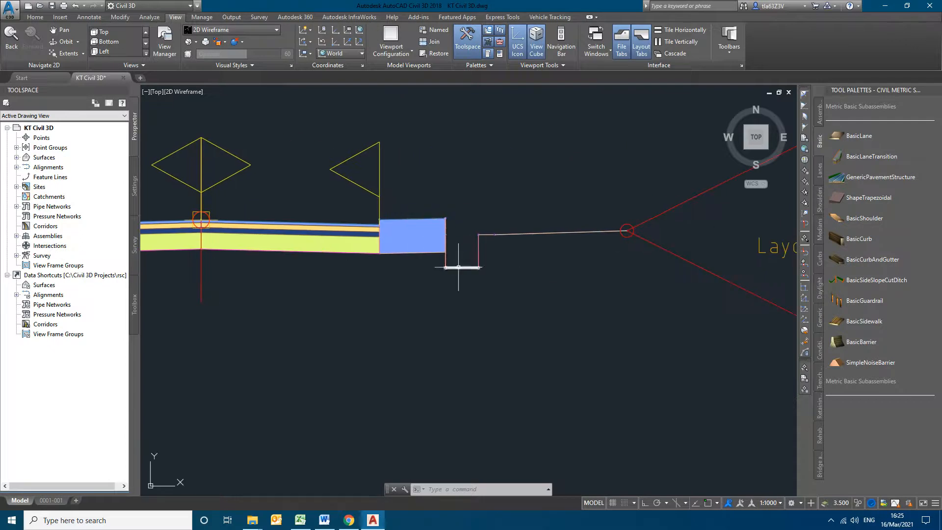
scroll(485, 234, "up", 10)
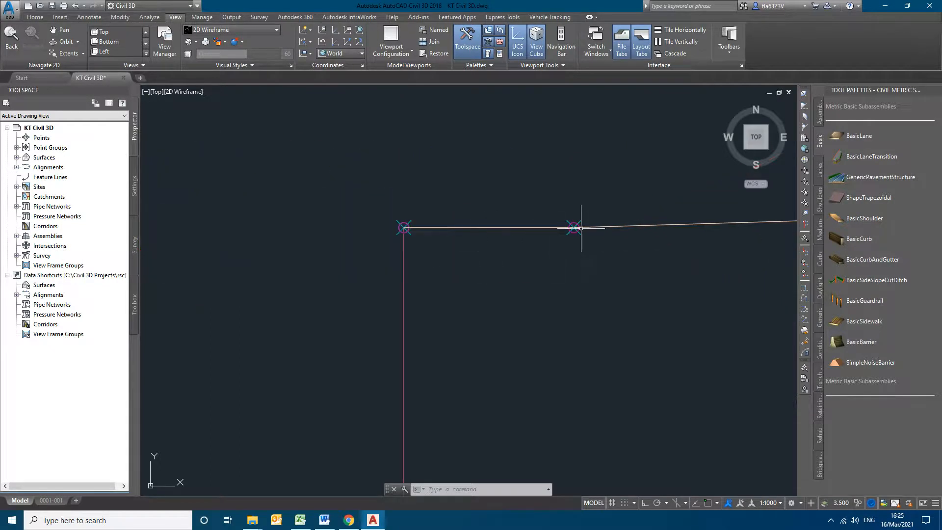
scroll(443, 245, "down", 5)
scroll(408, 290, "down", 6)
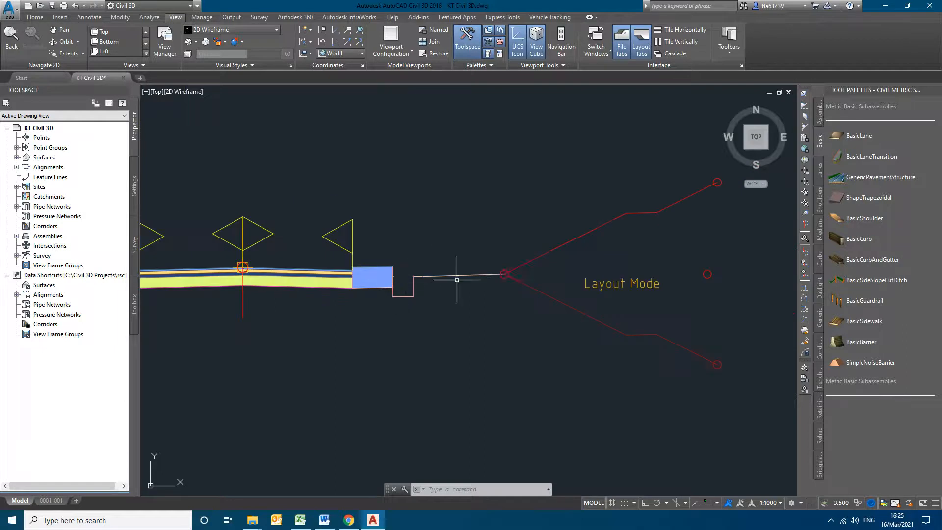
scroll(495, 283, "up", 6)
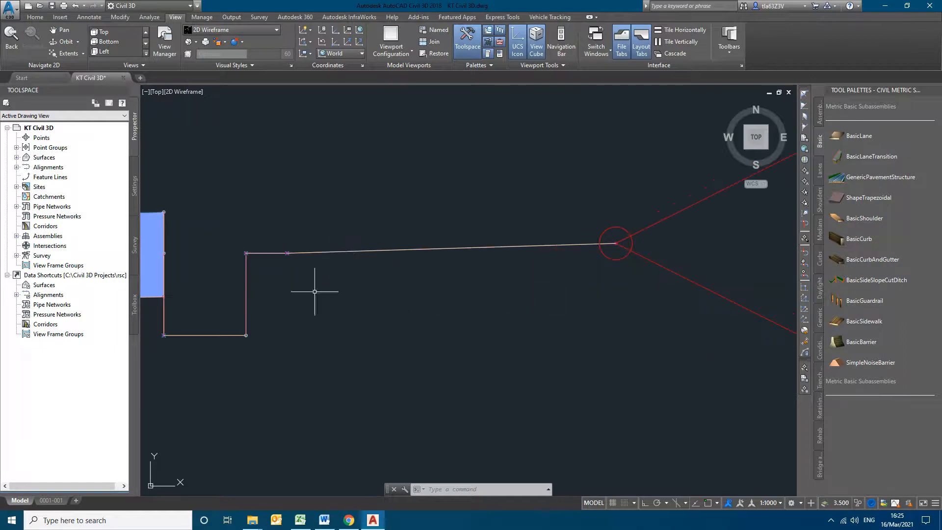
middle_click_drag(694, 300, 564, 283)
middle_click_drag(251, 259, 548, 232)
scroll(301, 311, "down", 4)
scroll(481, 292, "up", 5)
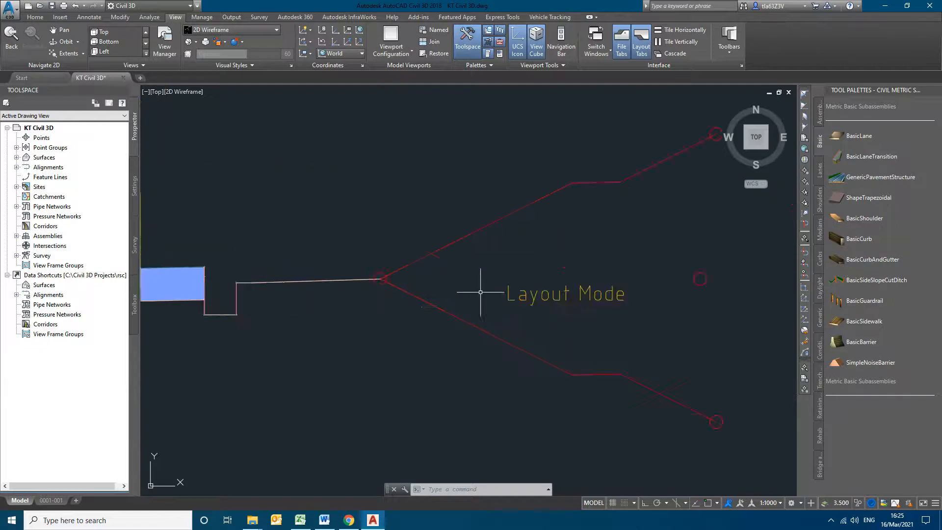
Review the input parameters of the right DaylightBench subassembly and close its properties without changes.
left_click(394, 309)
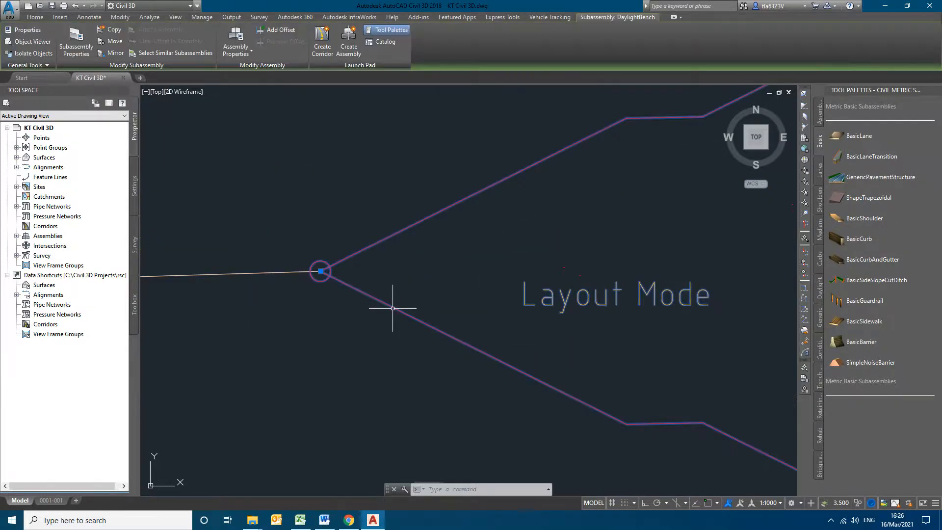
left_click(78, 46)
left_click(345, 276)
scroll(425, 316, "down", 5)
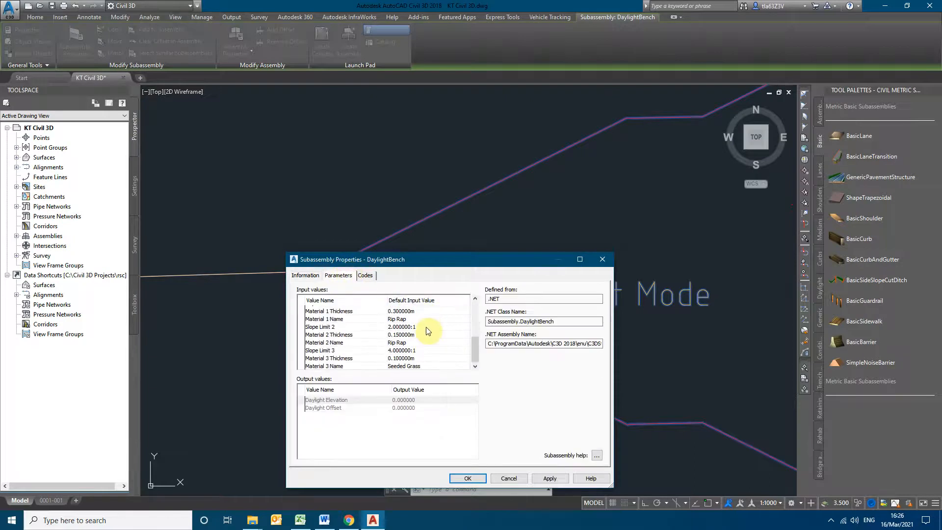
scroll(417, 361, "up", 5)
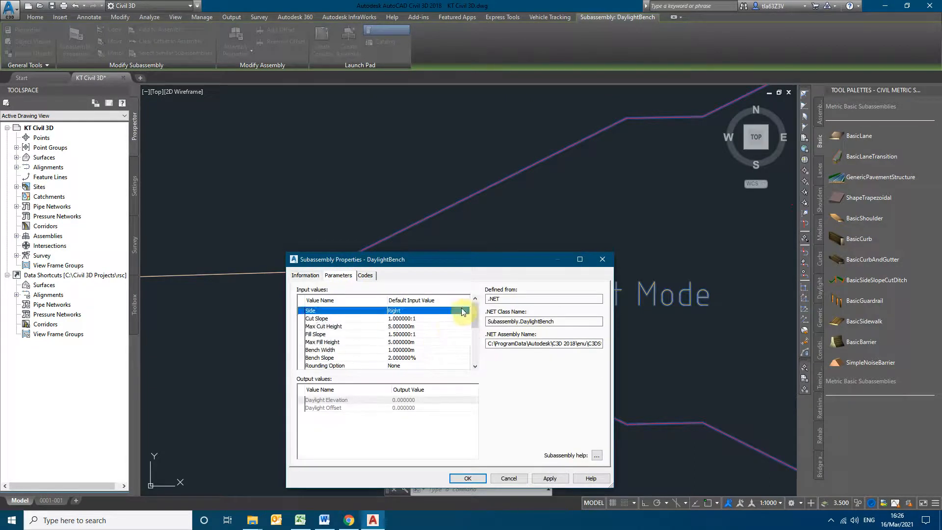
left_click(603, 264)
scroll(551, 248, "down", 6)
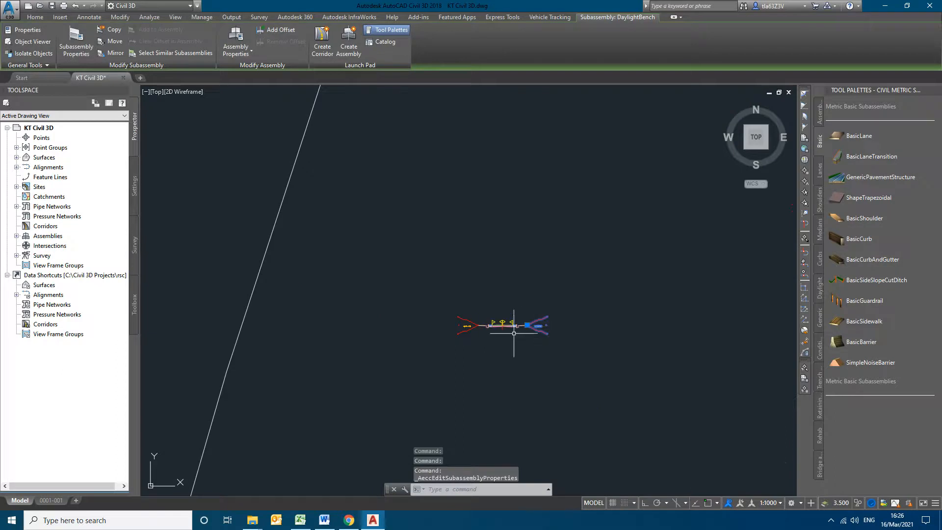
scroll(506, 353, "down", 2)
key("Escape")
Start a new assembly named TRAIL with type Other, the Basic assembly style and the All Codes code set style.
middle_click_drag(590, 240, 567, 379)
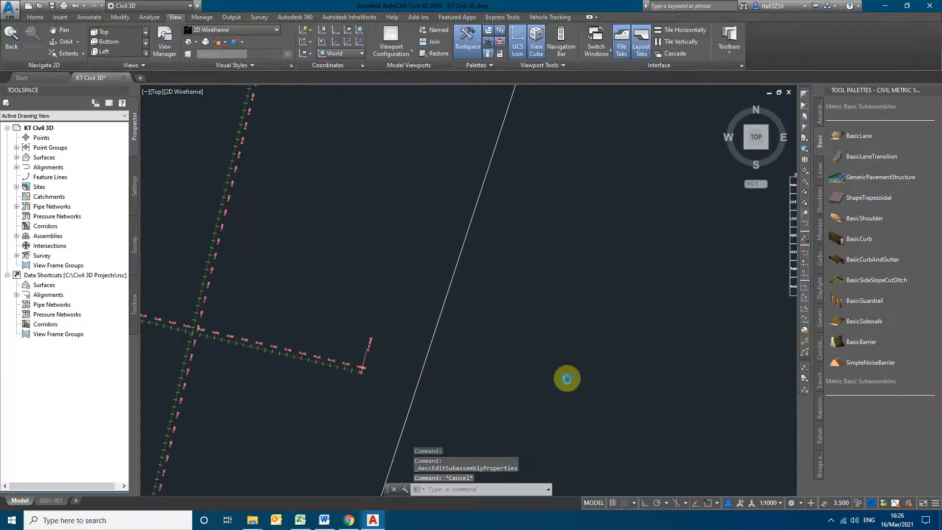
left_click(36, 17)
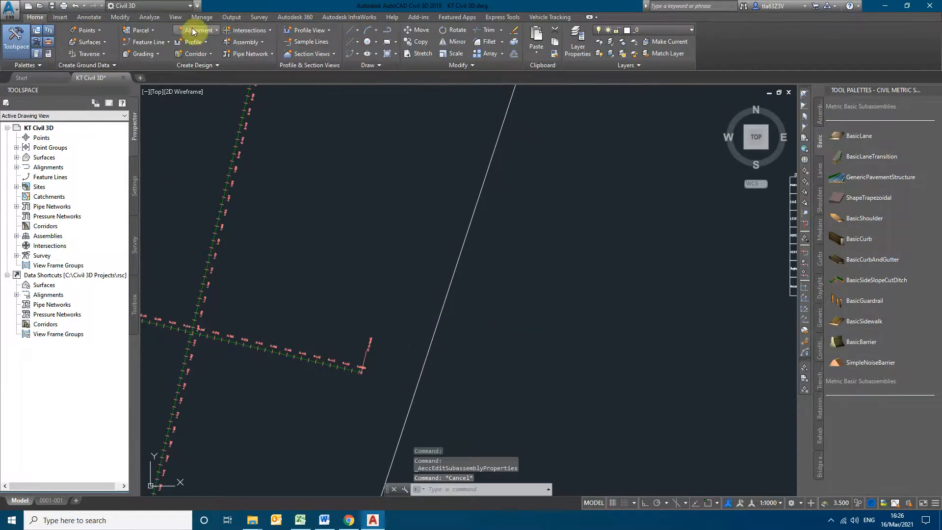
left_click(264, 42)
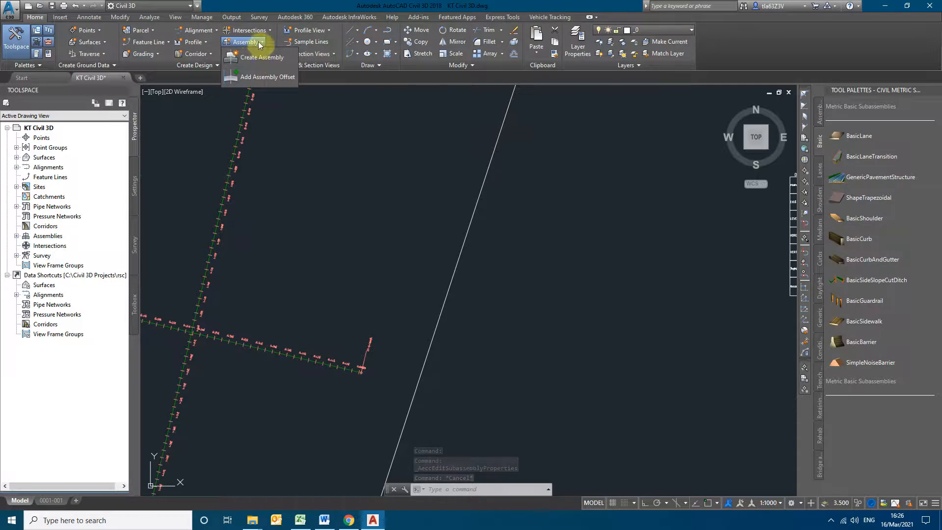
left_click(252, 42)
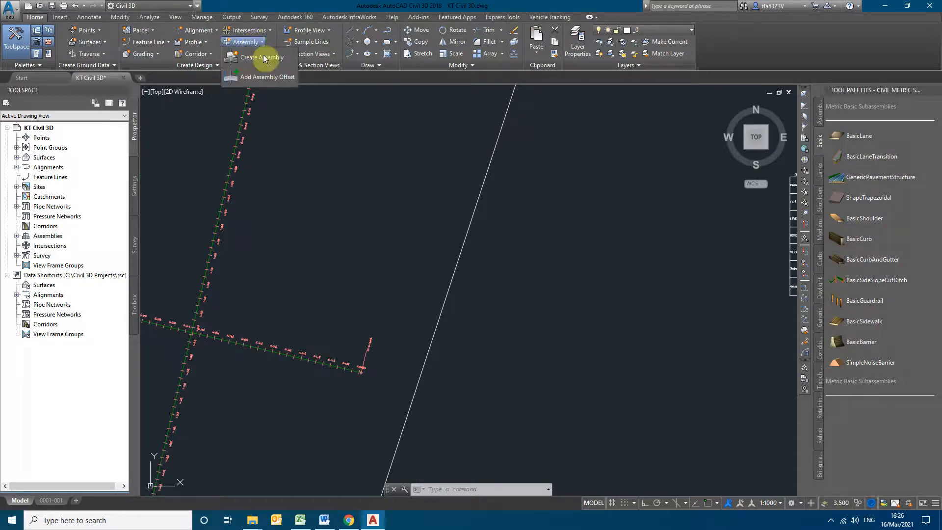
left_click(251, 42)
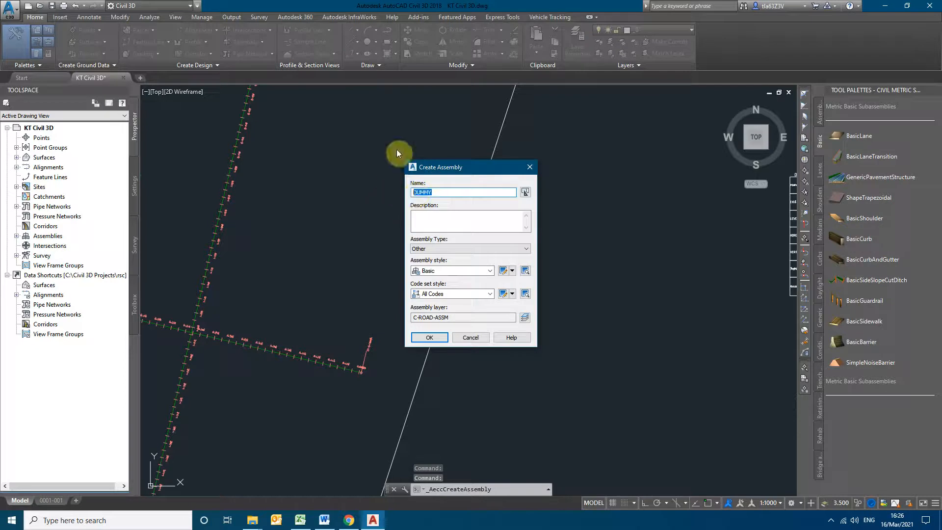
type("TAr")
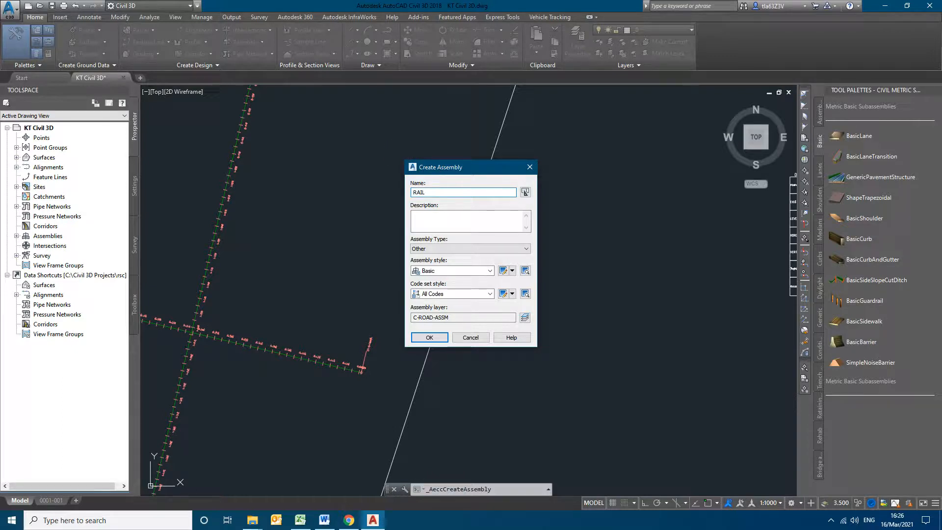
Place the TRAIL assembly baseline directly below the centreline of the 26 M assembly.
left_click(436, 339)
scroll(473, 277, "down", 5)
scroll(530, 215, "up", 10)
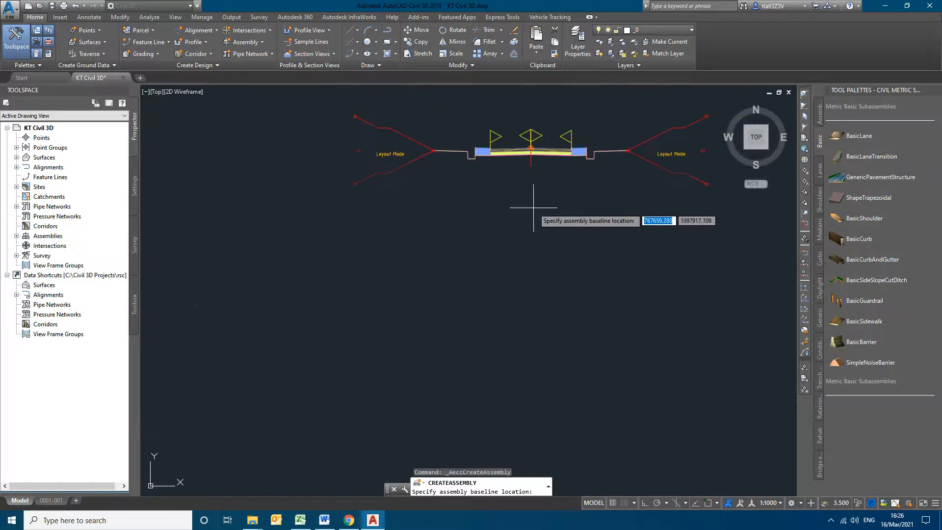
left_click(533, 208)
scroll(564, 169, "up", 5)
scroll(579, 221, "down", 3)
key("Escape")
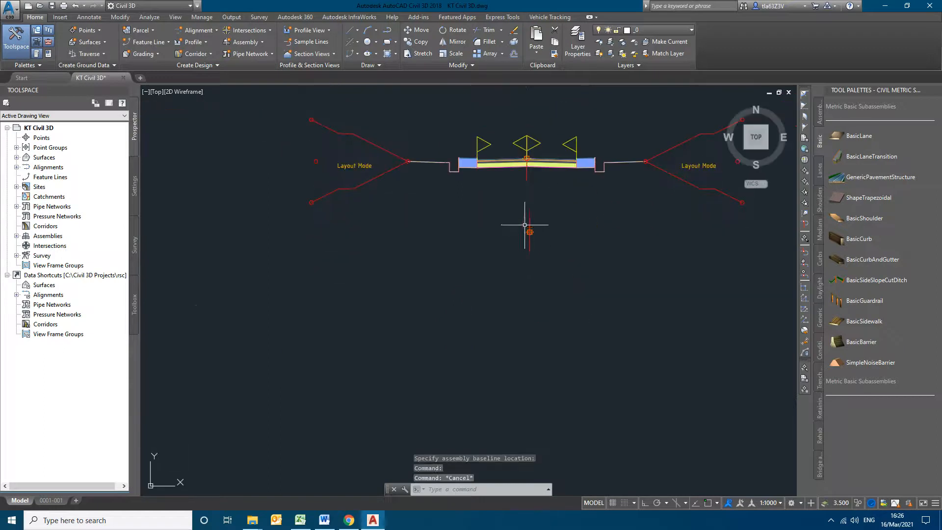
mouse_move(530, 215)
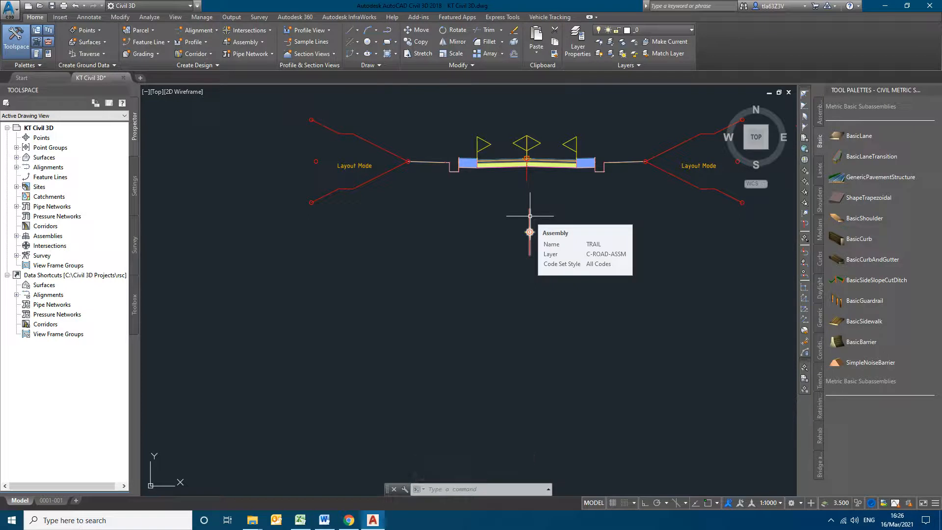
key("Escape")
key("Escape")
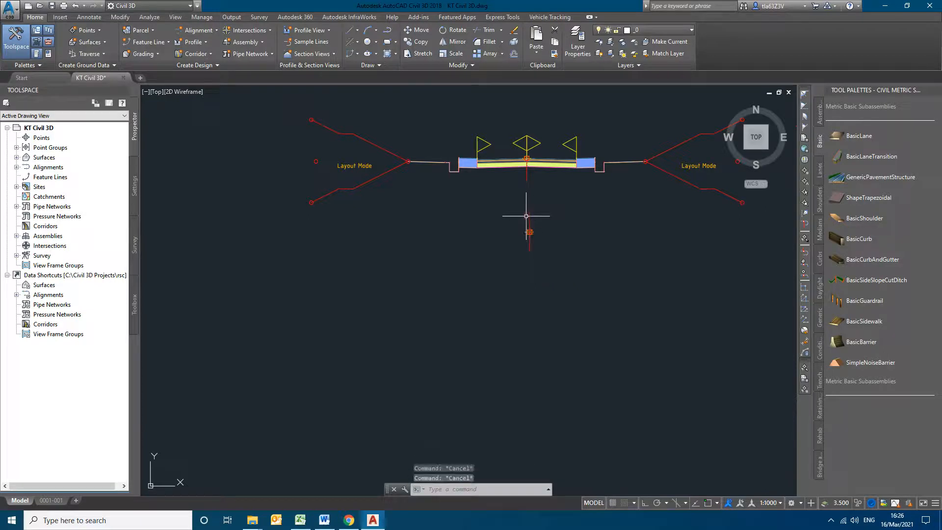
Attach a LaneSuperelevationAOR subassembly to the right side of the TRAIL assembly baseline.
scroll(530, 196, "up", 4)
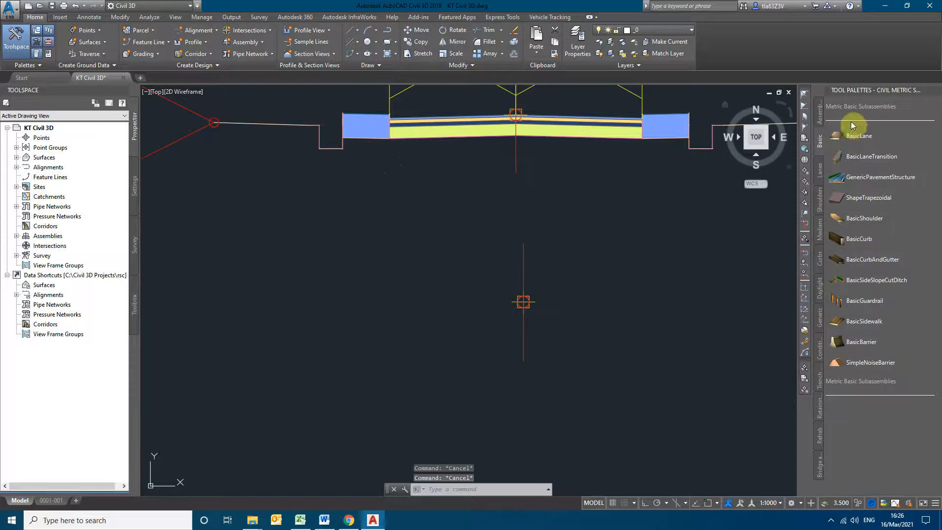
left_click(823, 168)
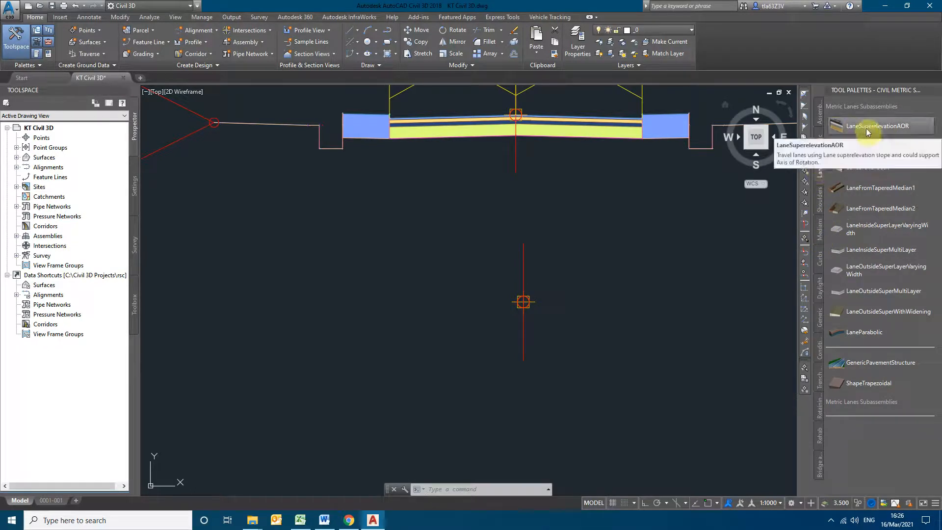
mouse_move(867, 132)
left_mouse_down()
mouse_move(758, 165)
mouse_move(656, 273)
left_mouse_up()
left_click_drag(600, 322, 600, 323)
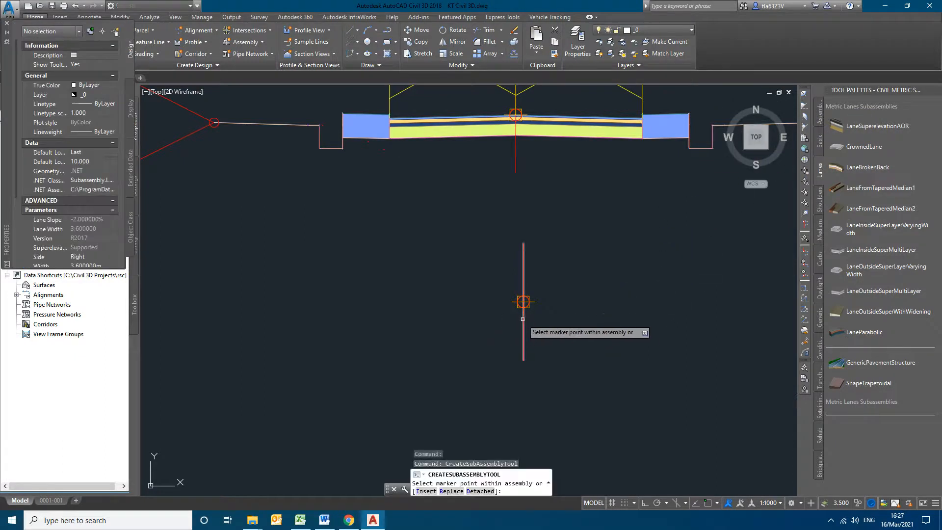
scroll(538, 293, "up", 5)
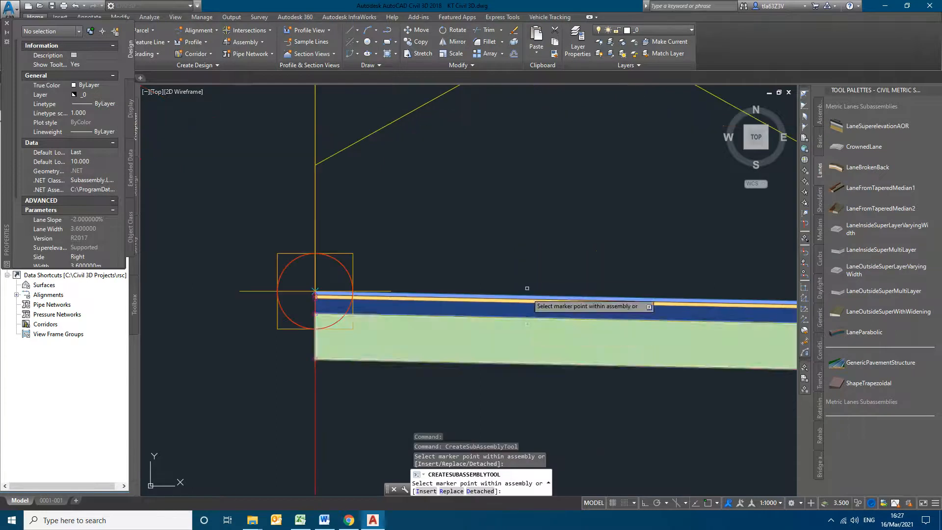
scroll(599, 307, "down", 5)
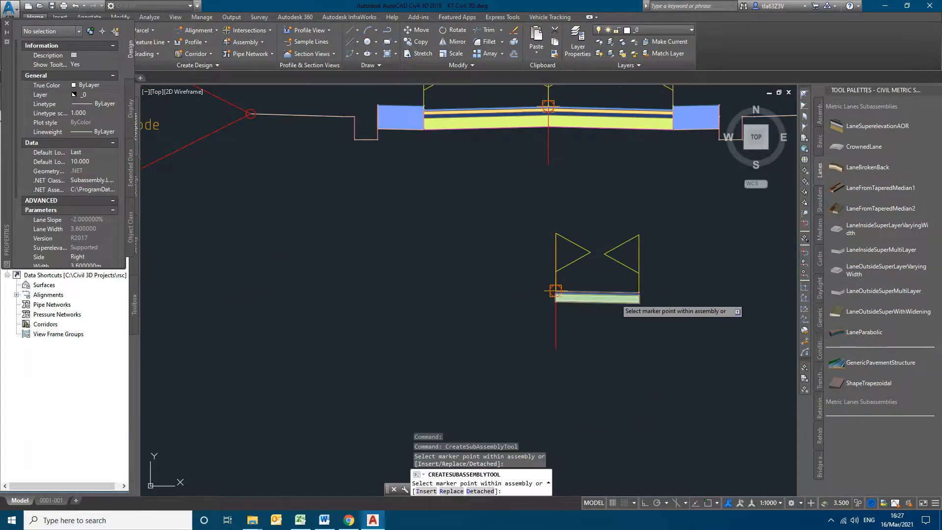
key("Escape")
Mirror the right lane across the TRAIL baseline, and delete the mirrored left lane.
left_click(600, 293)
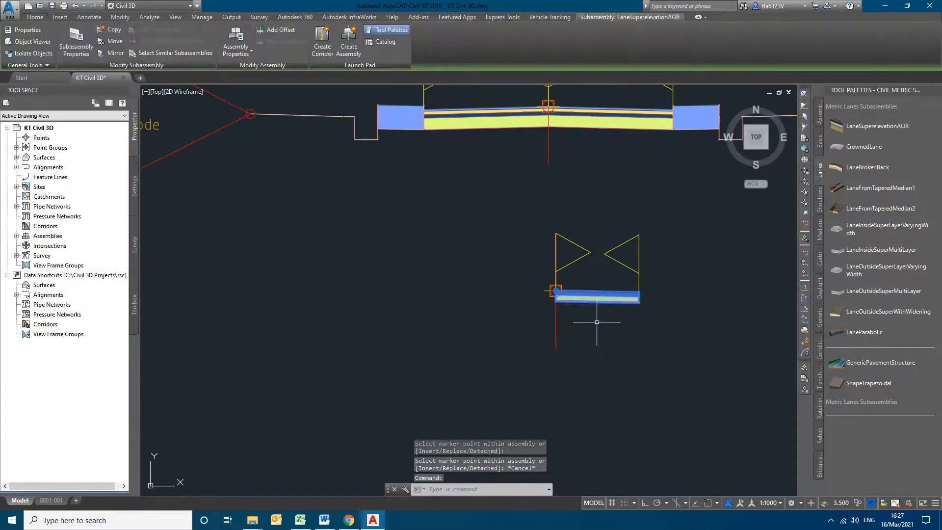
key("Escape")
left_click(600, 296)
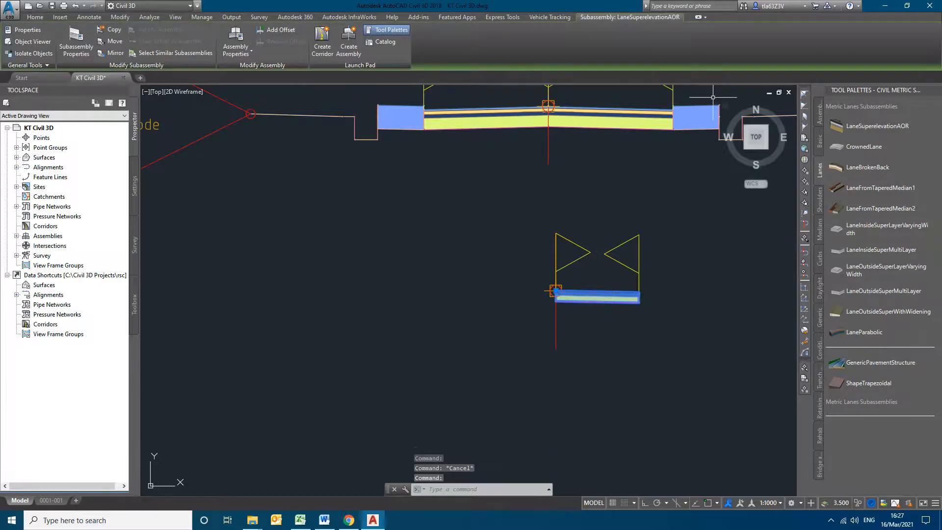
scroll(603, 297, "up", 6)
scroll(499, 253, "down", 6)
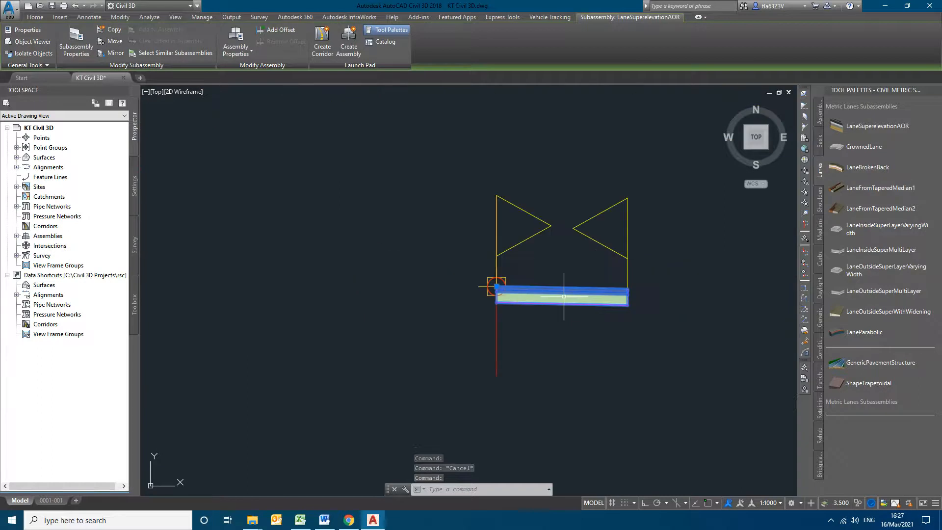
left_click(114, 52)
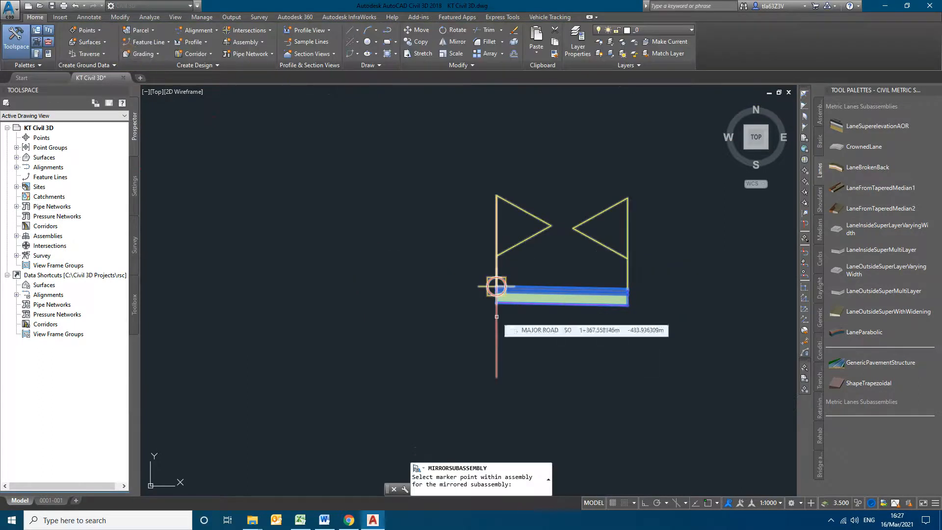
left_click(496, 287)
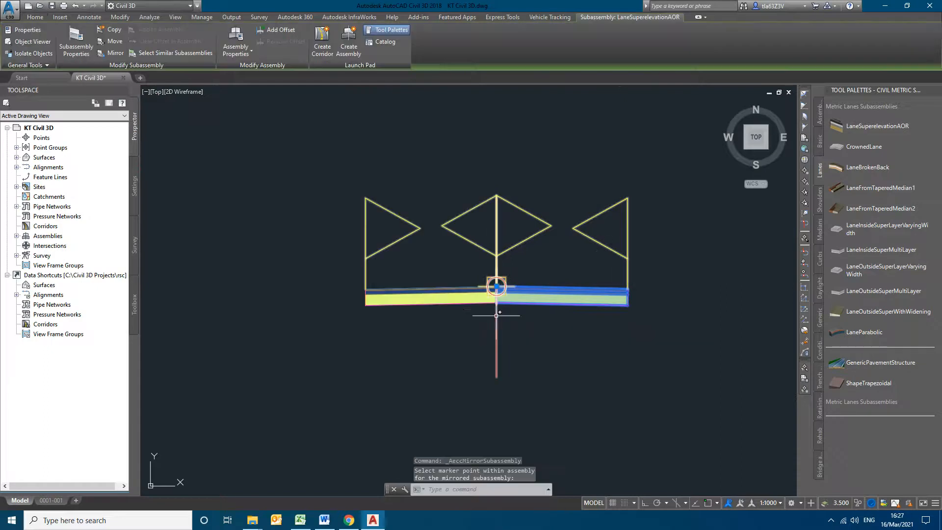
key("Escape")
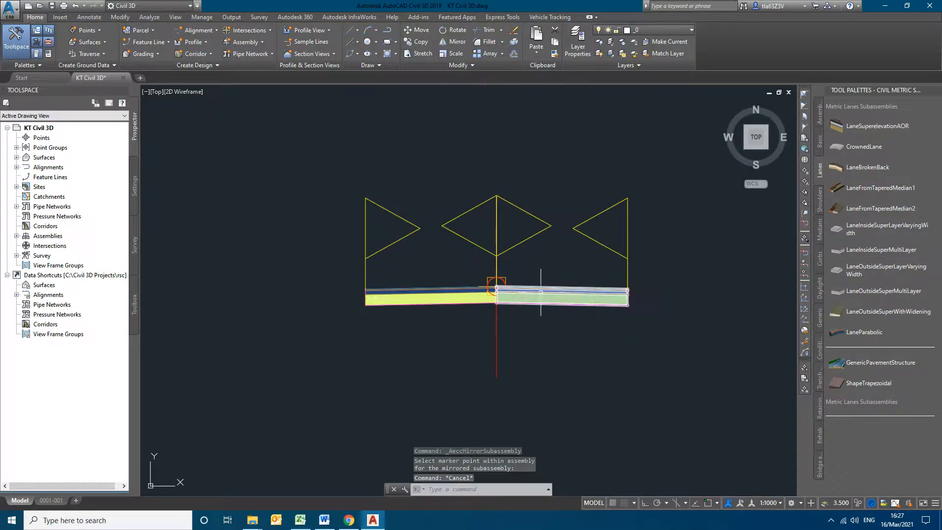
left_click(432, 296)
key("Delete")
Set the right lane's width to 7 m and its default slope to -2.5%.
left_click(542, 293)
left_click(76, 43)
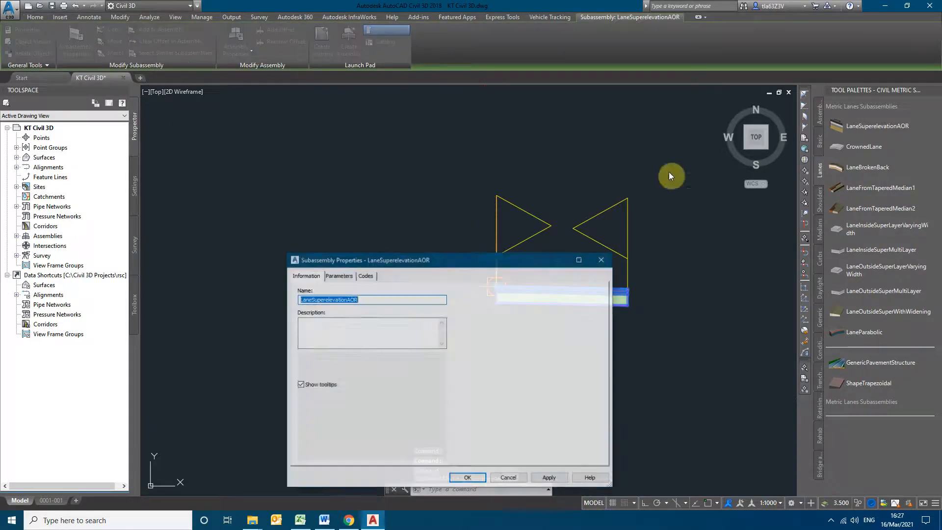
left_click(332, 276)
double_click(399, 318)
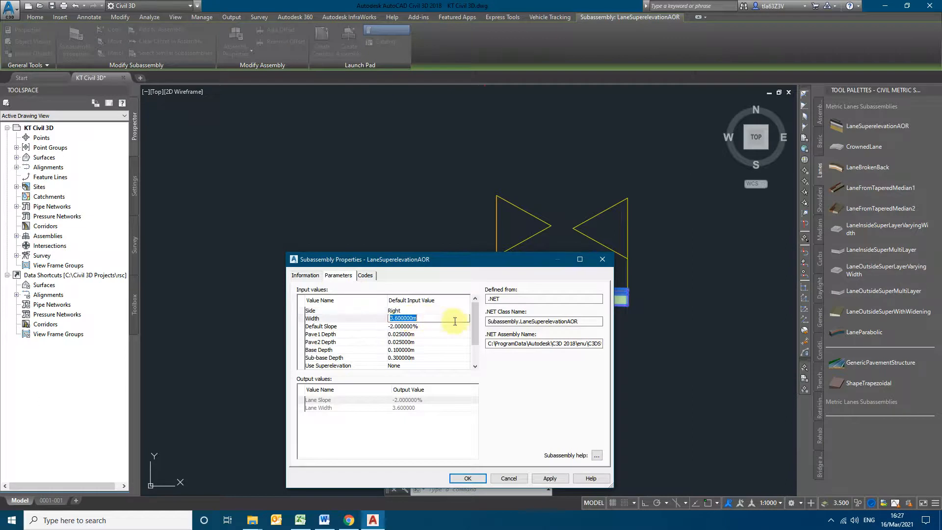
type("7")
double_click(410, 325)
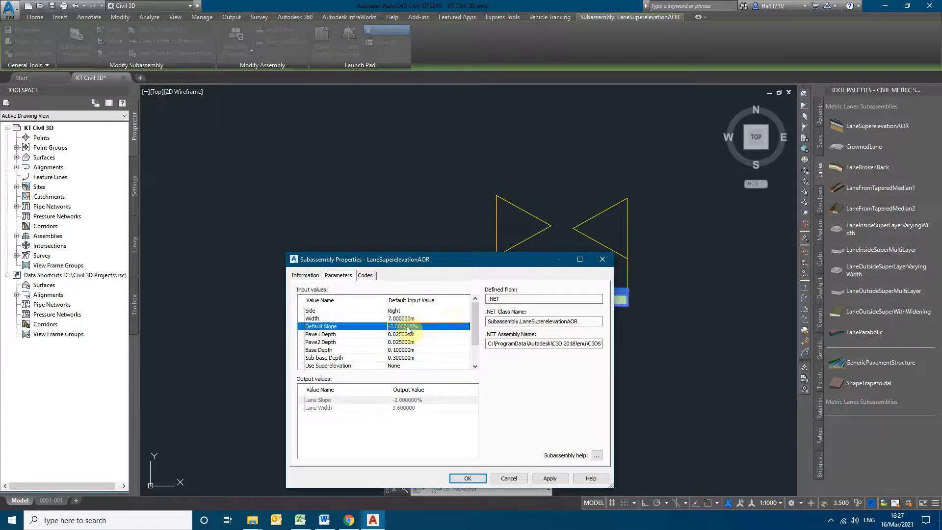
type("-2.5")
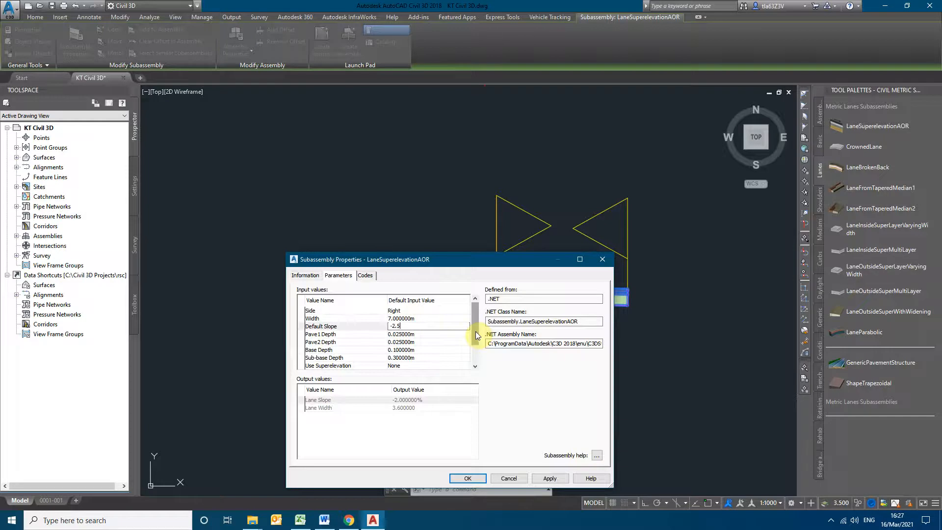
key("Return")
Set the right lane's Pave2 depth to 0.03 m, base depth to 0.25 m and sub-base depth to 0.2 m.
double_click(399, 342)
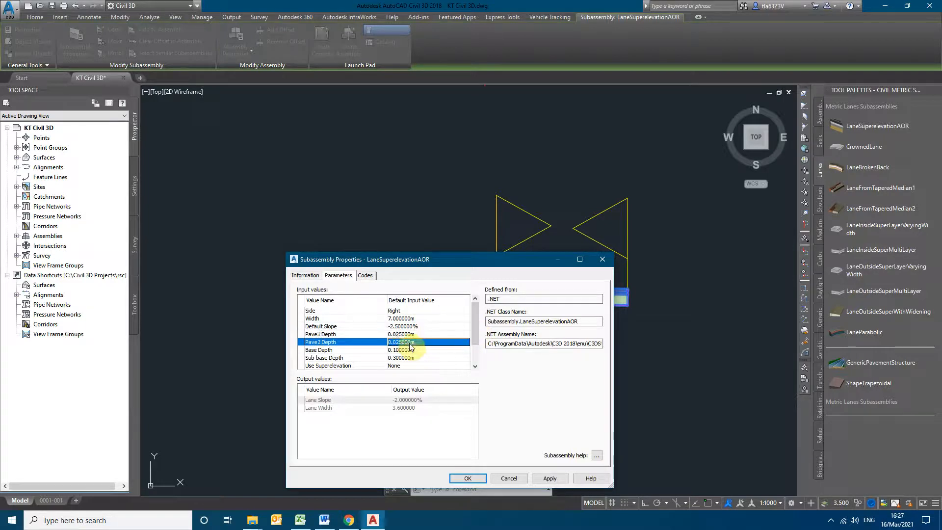
type("0.")
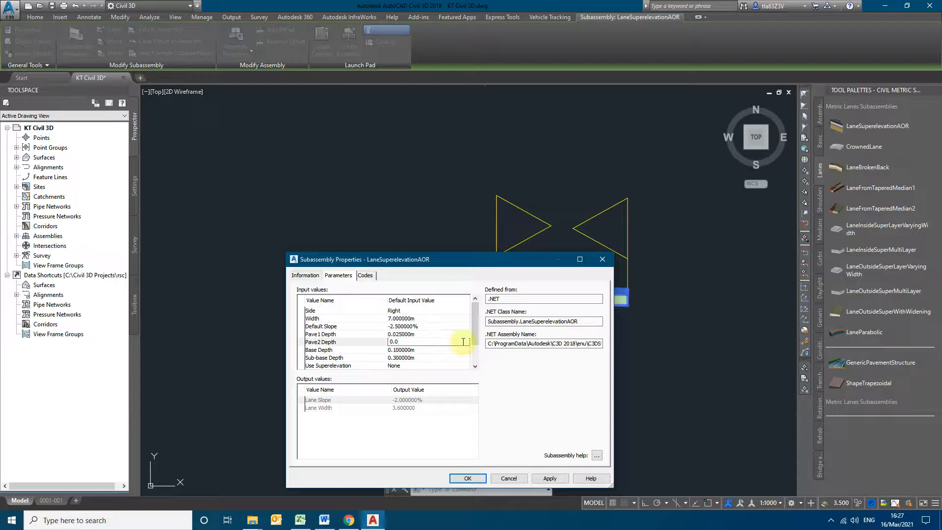
key("Return")
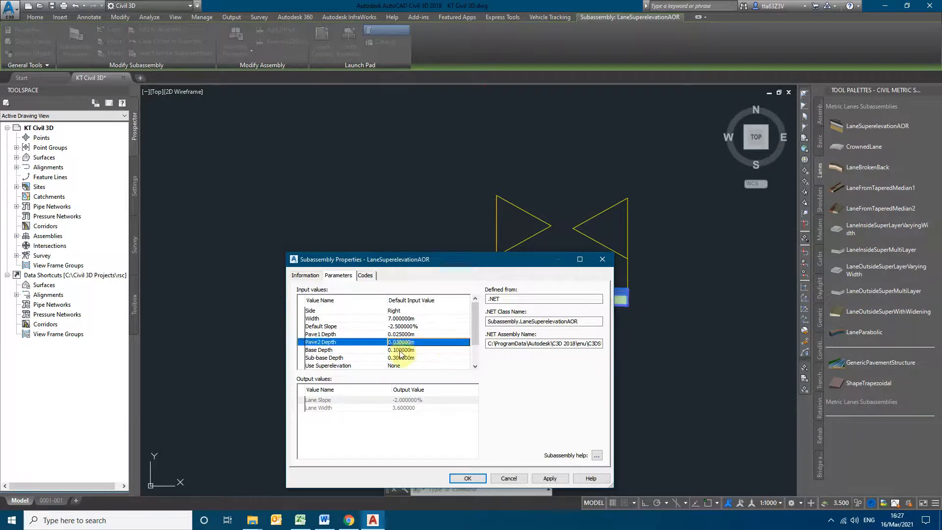
double_click(400, 350)
type("0.")
key("Return")
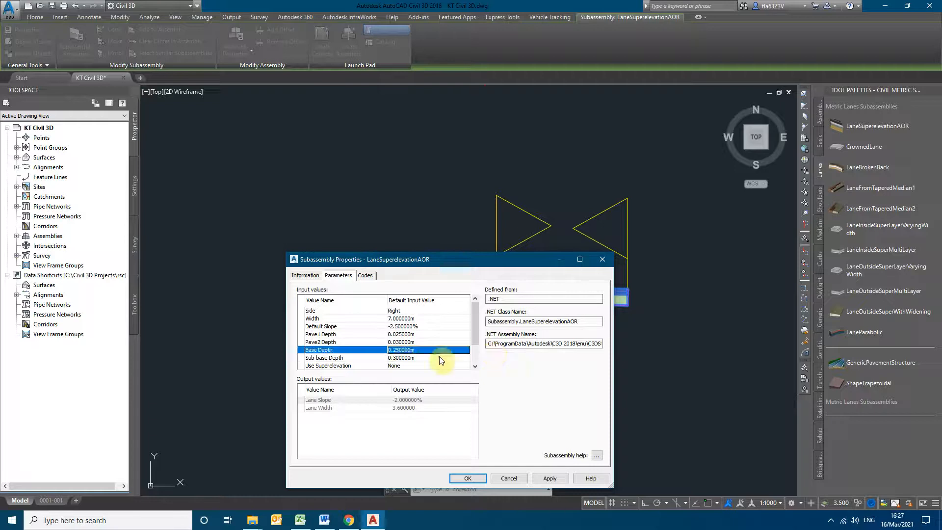
double_click(403, 357)
type("0.2")
key("Return")
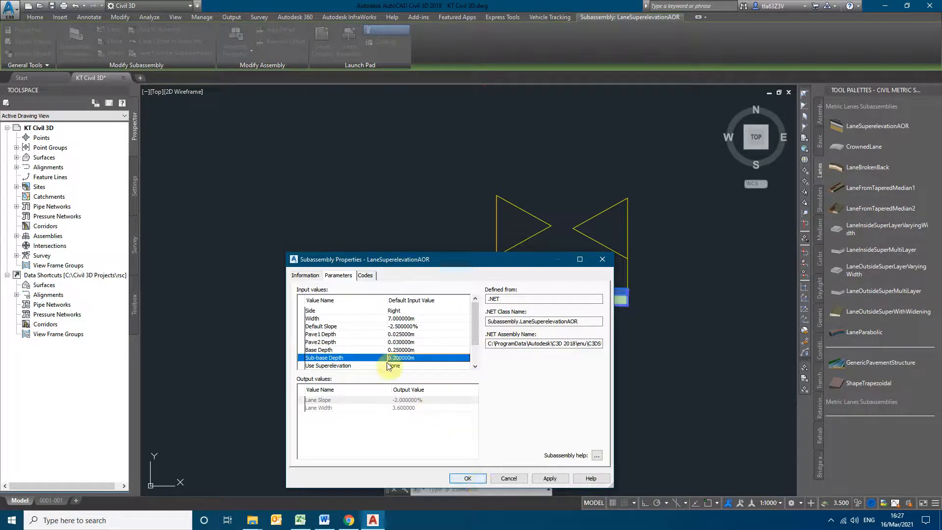
Set the right lane's Use Superelevation parameter to Right Lane Outside and apply the subassembly properties.
scroll(388, 344, "down", 2)
scroll(389, 352, "up", 2)
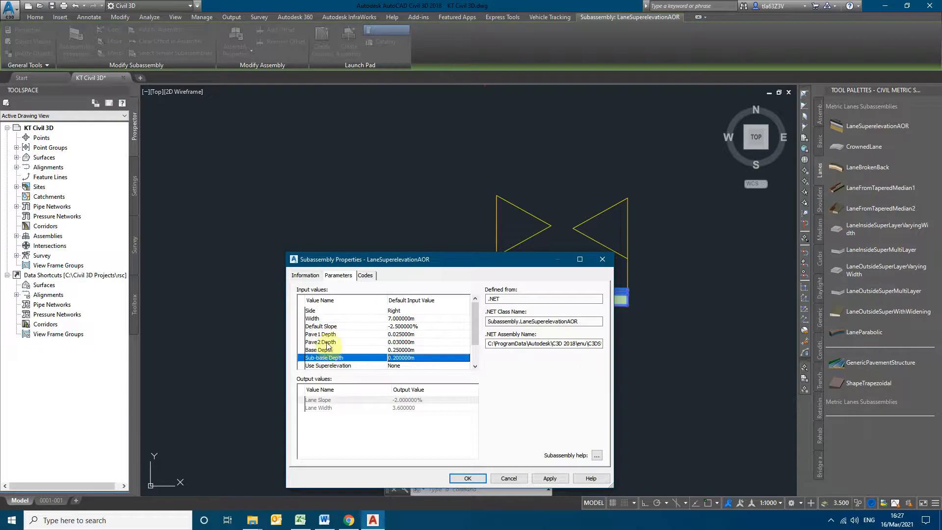
scroll(454, 340, "down", 2)
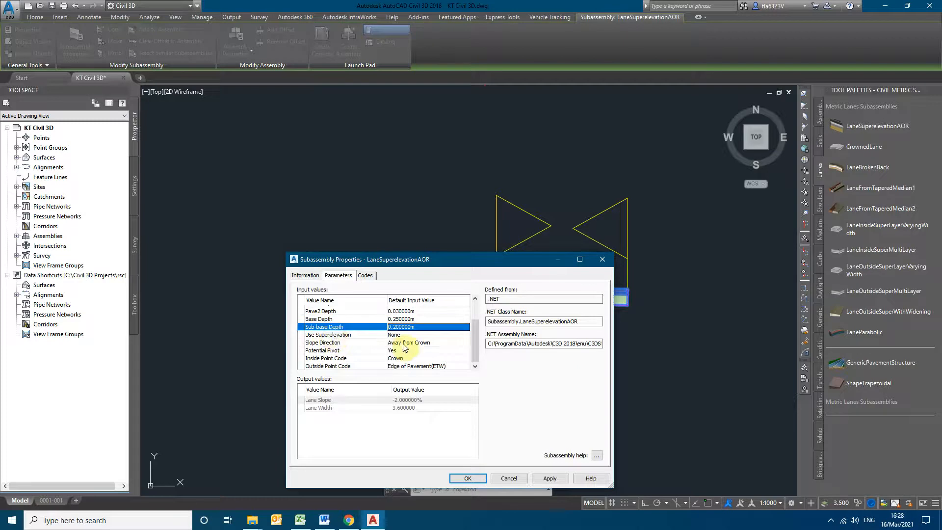
double_click(422, 335)
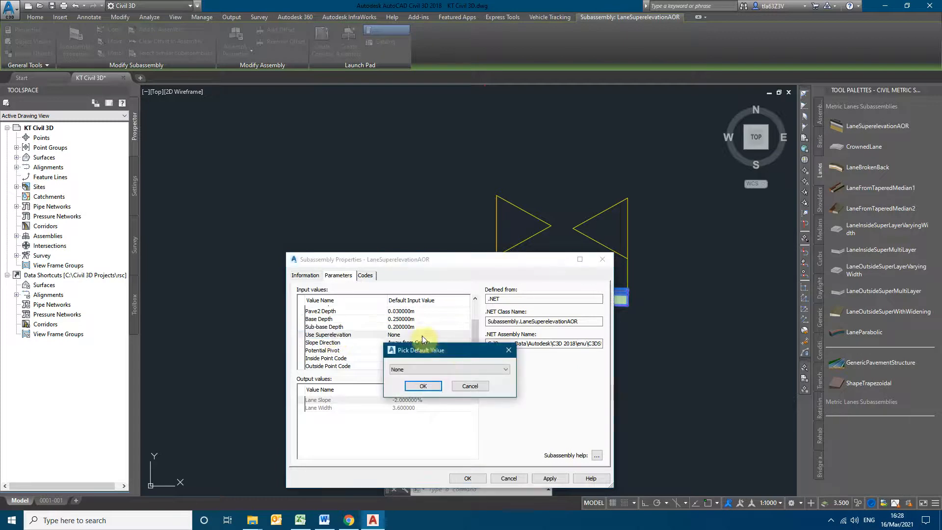
left_click(441, 369)
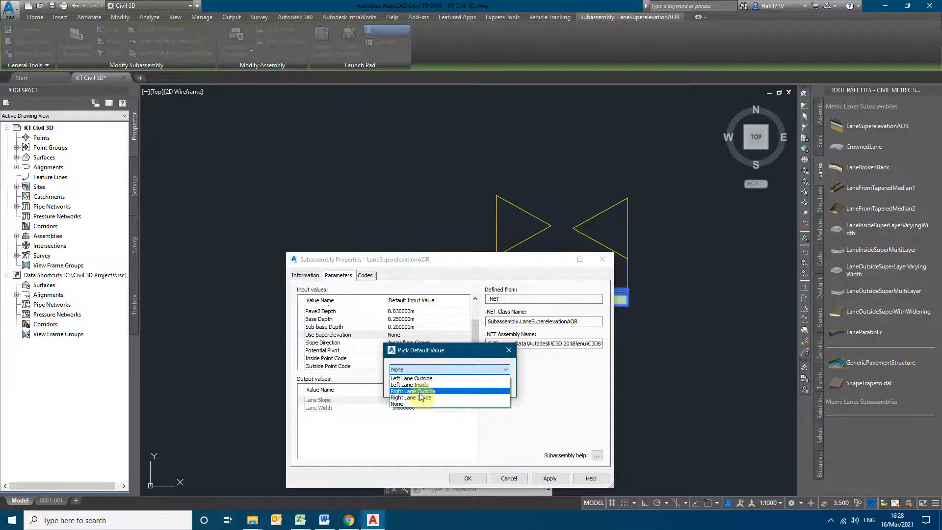
left_click(419, 392)
left_click(424, 386)
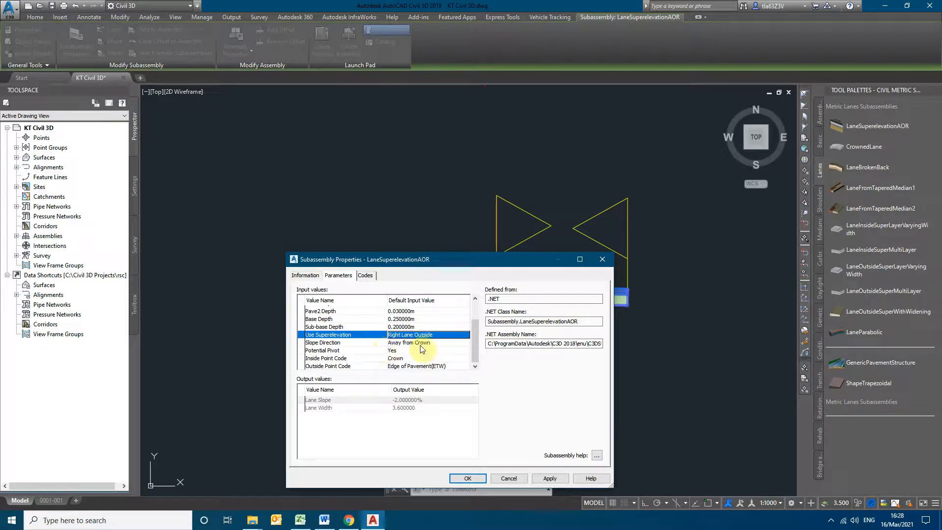
left_click(467, 479)
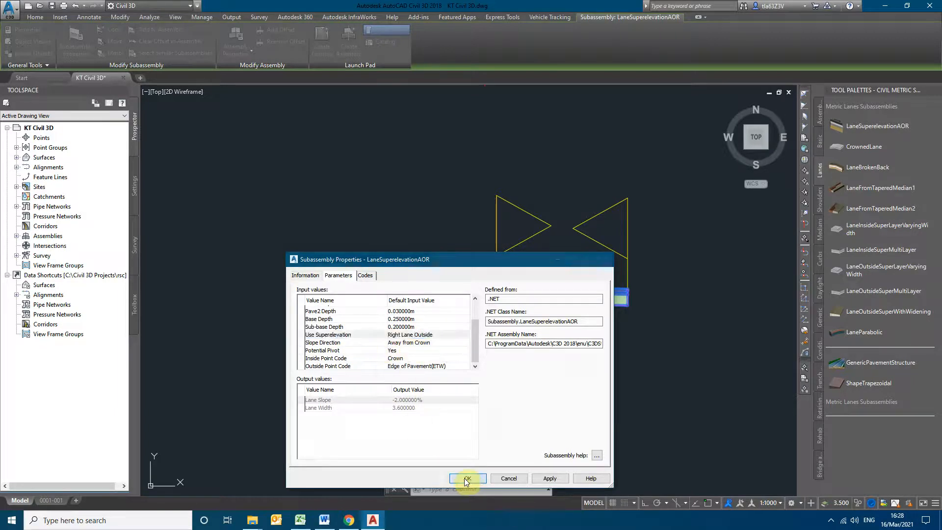
key("Escape")
Mirror the modified right lane to the left side of the TRAIL assembly baseline.
scroll(518, 297, "up", 4)
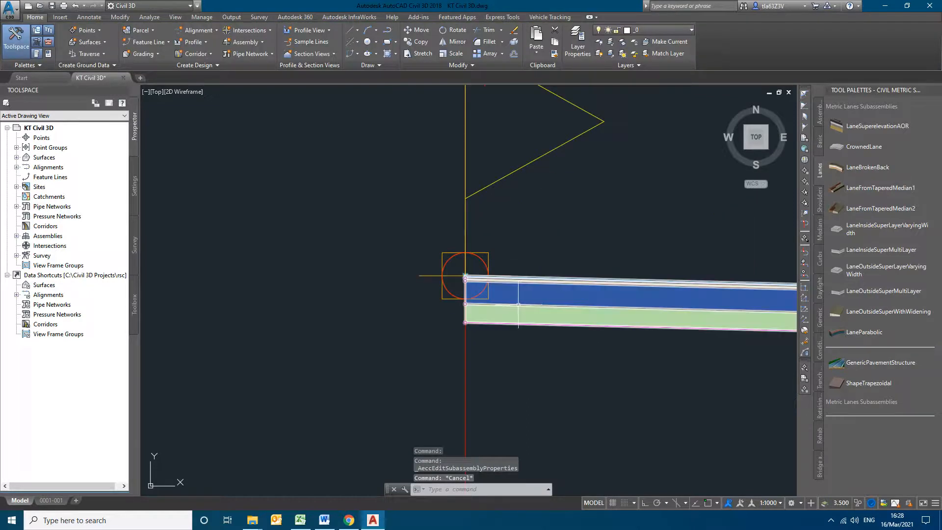
left_click(519, 304)
scroll(414, 359, "down", 3)
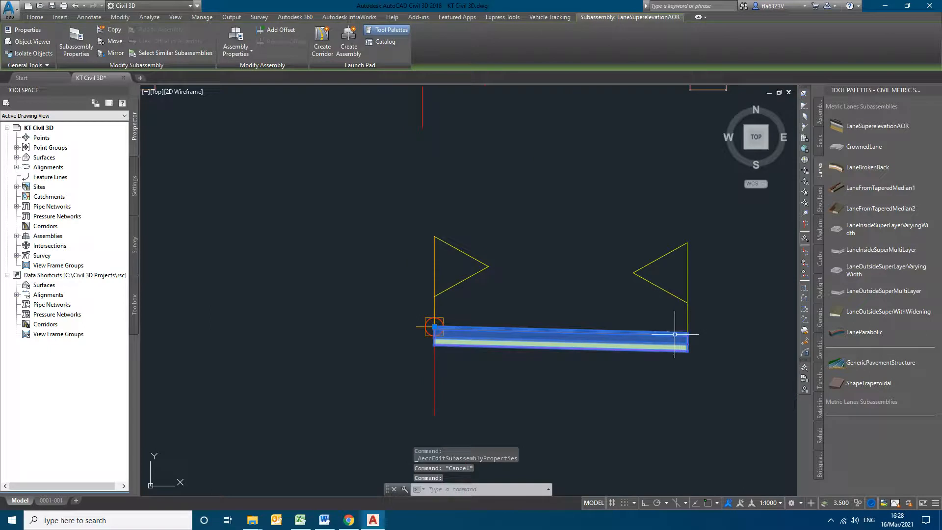
left_click(114, 53)
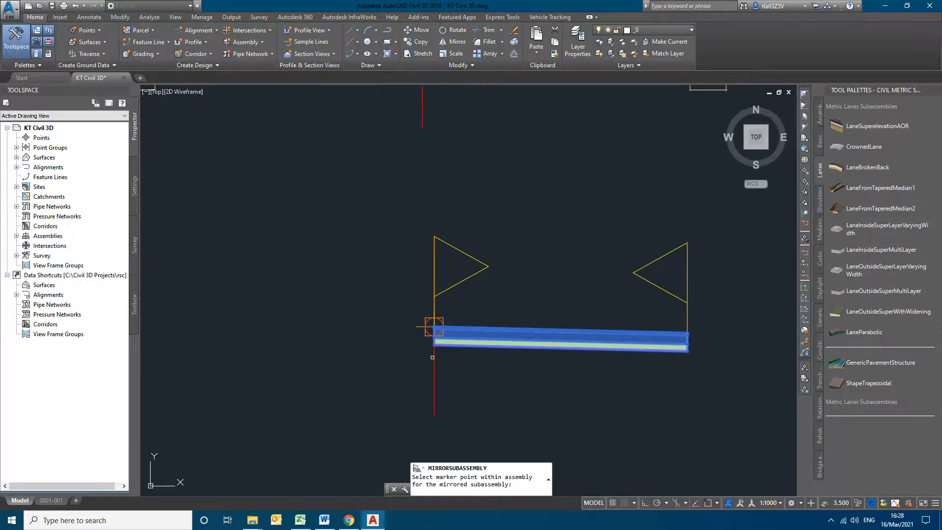
Mirror the right-hand lane subassembly about the assembly's baseline marker to create the opposite lane.
left_click(434, 327)
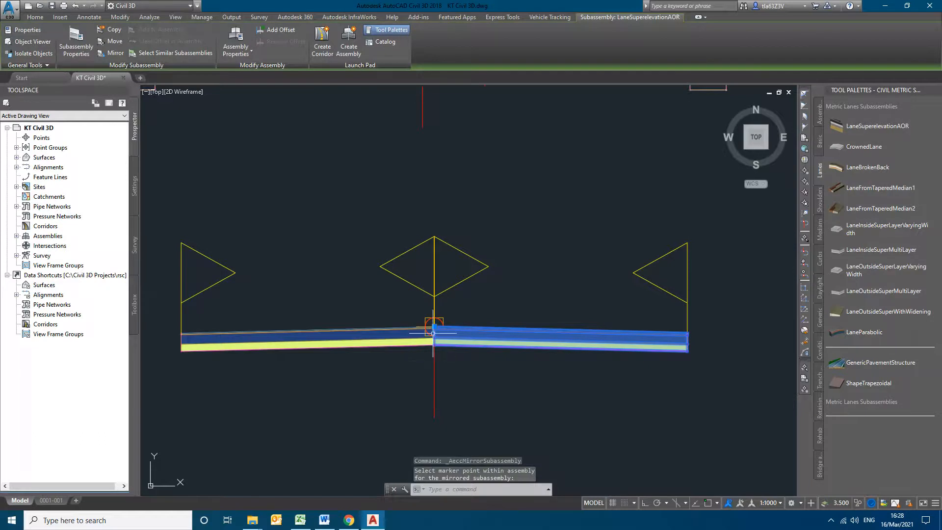
key("Escape")
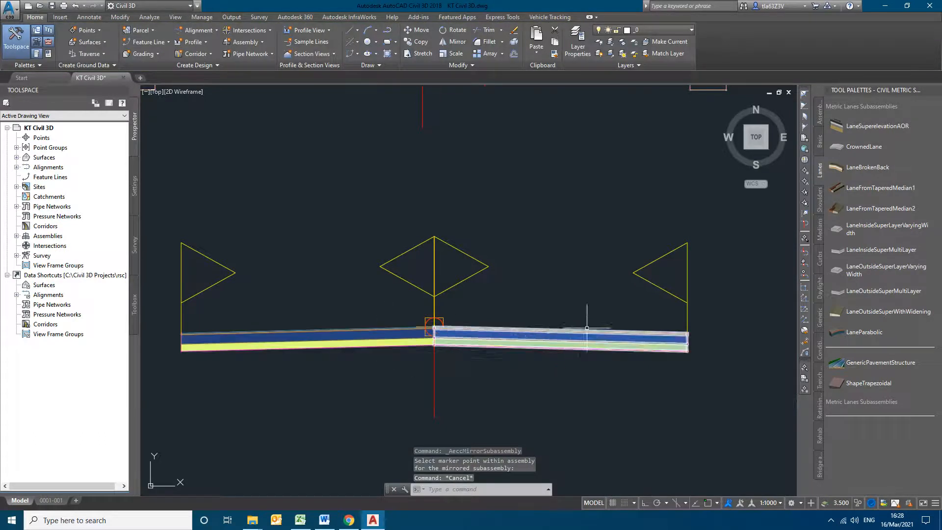
scroll(339, 397, "down", 3)
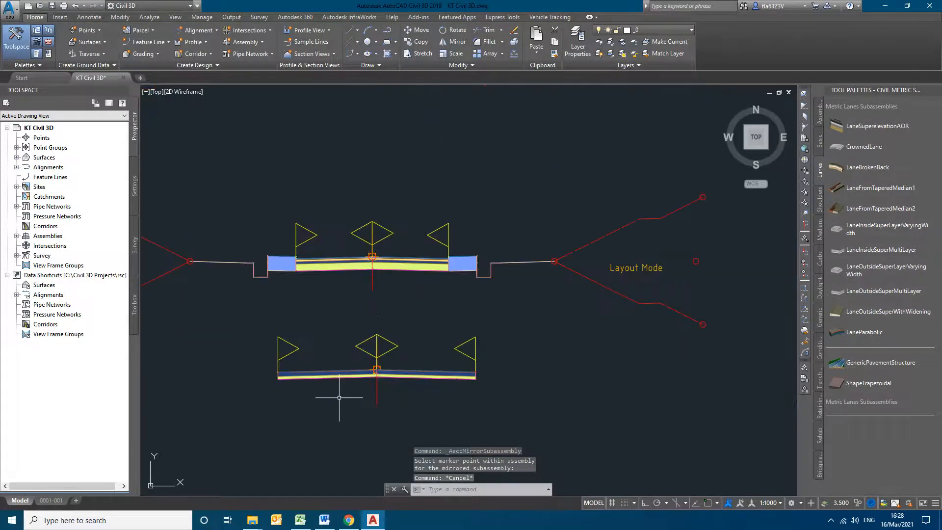
Examine the shoulder and ditch of the completed upper assembly, and browse the metric subassembly categories for matching parts.
scroll(455, 271, "up", 5)
key("Escape")
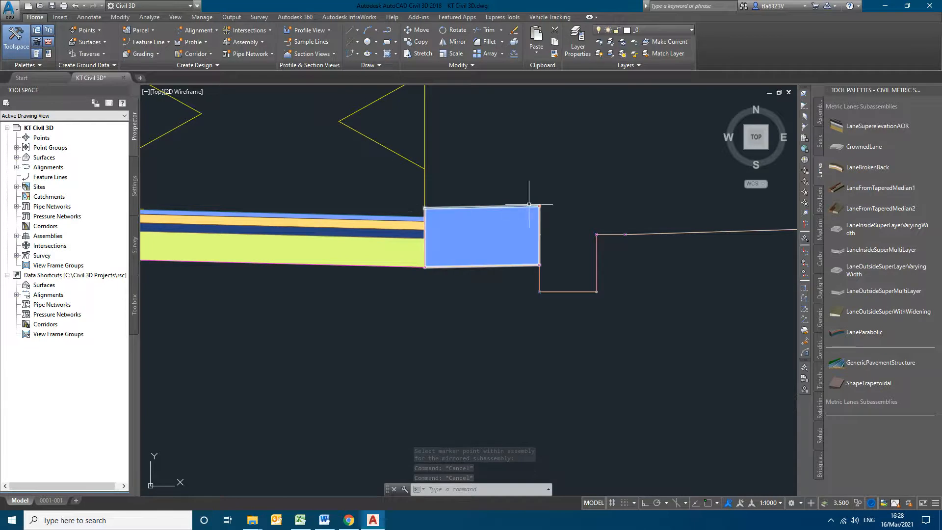
scroll(410, 213, "up", 5)
scroll(449, 263, "down", 7)
mouse_move(684, 313)
middle_mouse_down()
mouse_move(692, 339)
mouse_move(677, 300)
middle_mouse_up()
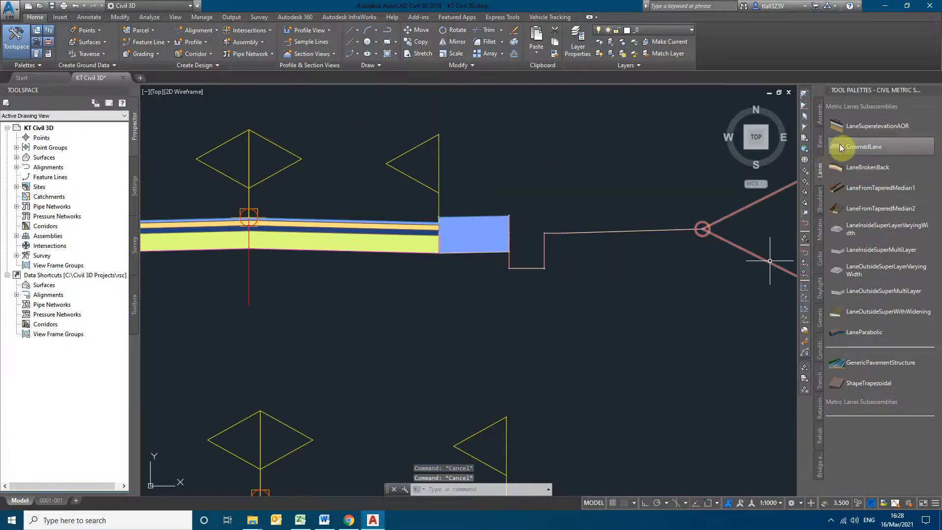
left_click_drag(849, 144, 822, 148)
left_click(821, 145)
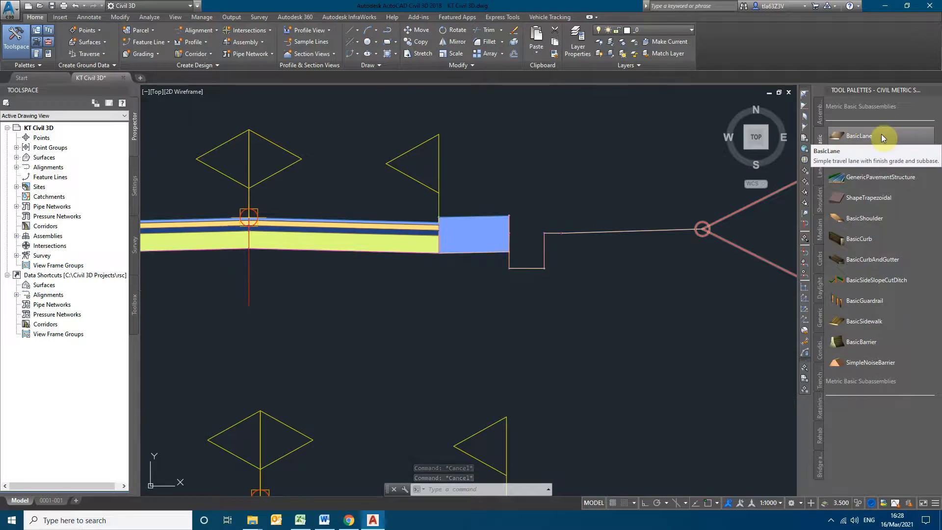
left_click(821, 200)
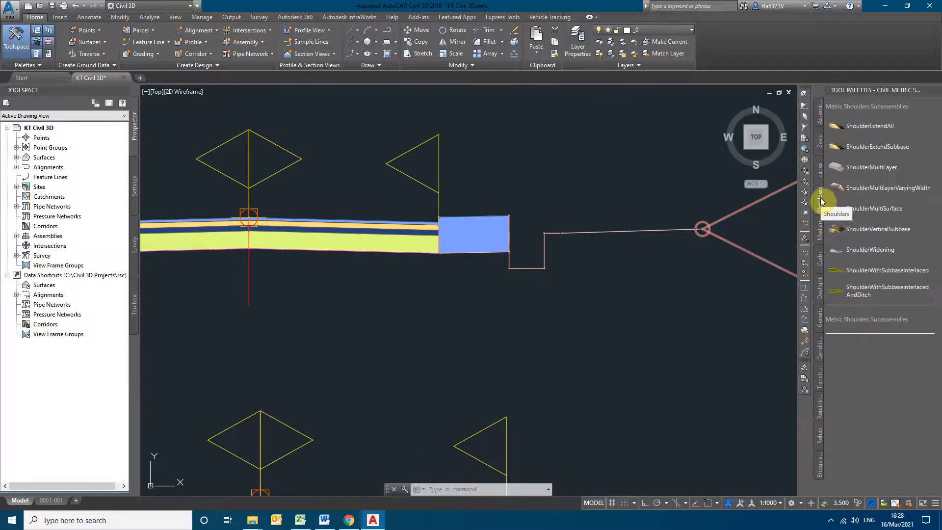
left_click(821, 233)
left_click(821, 264)
left_click(820, 300)
left_click(818, 340)
left_click(821, 382)
left_click(820, 411)
left_click(820, 435)
left_click(822, 170)
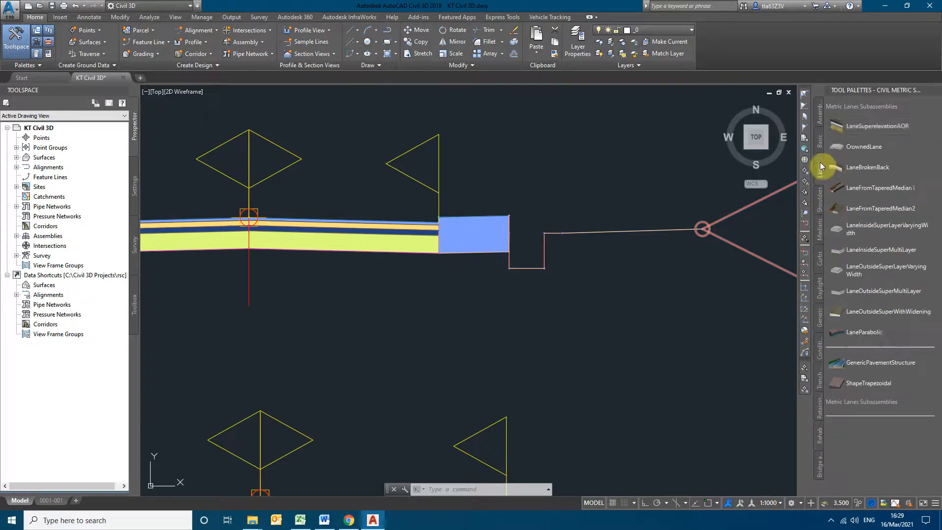
Attach a right-side BasicLane subassembly to the outer top marker of the lower assembly's right lane.
left_click(820, 143)
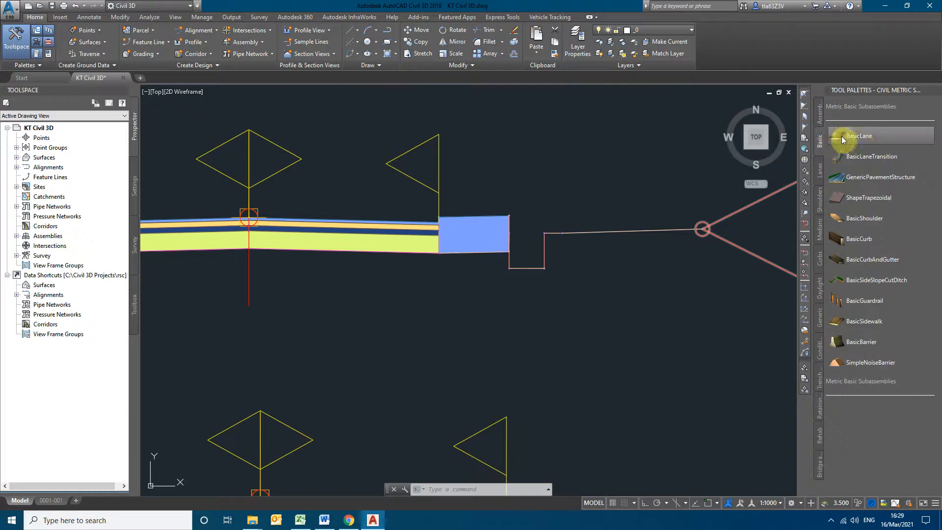
left_click(841, 137)
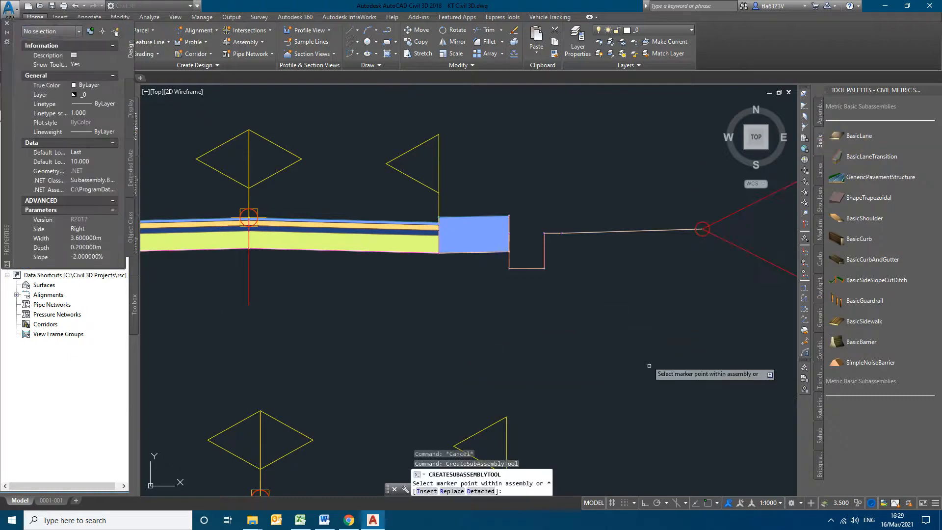
middle_click_drag(629, 334, 599, 190)
scroll(442, 314, "up", 10)
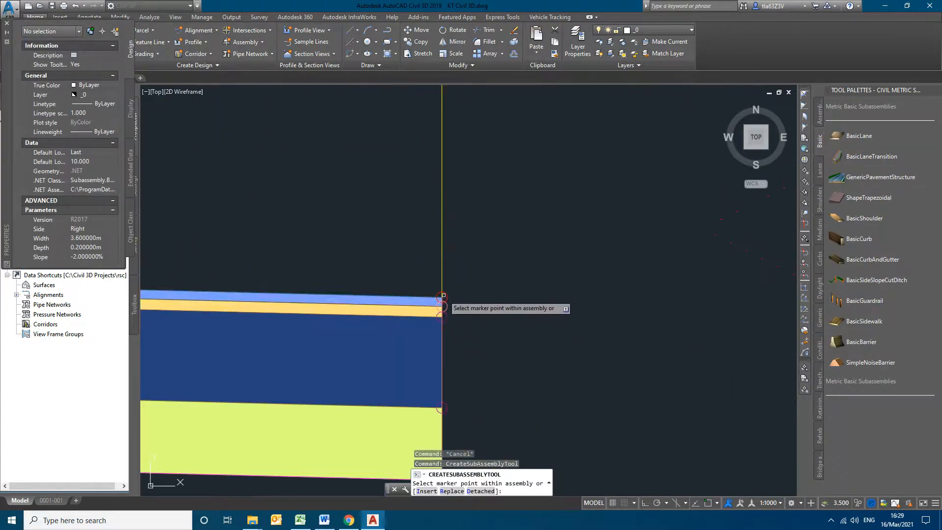
left_click(443, 296)
key("Escape")
scroll(439, 340, "down", 8)
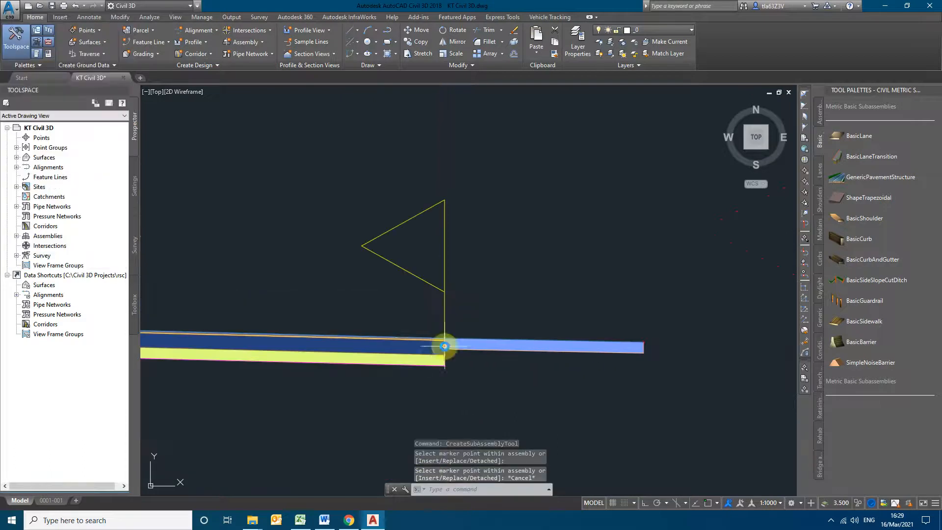
Examine the shape of the block beside the right lane in the upper assembly and how it joins the lane edge.
scroll(432, 294, "up", 10)
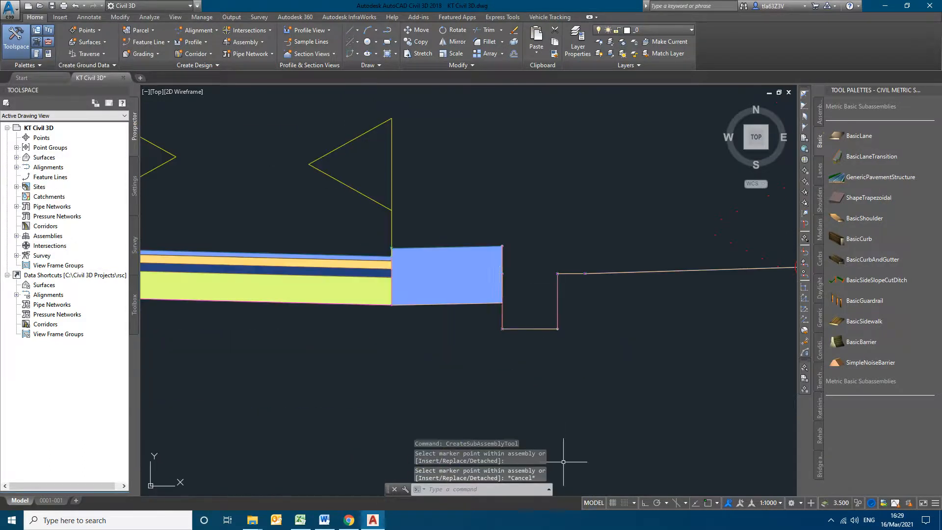
scroll(431, 294, "down", 4)
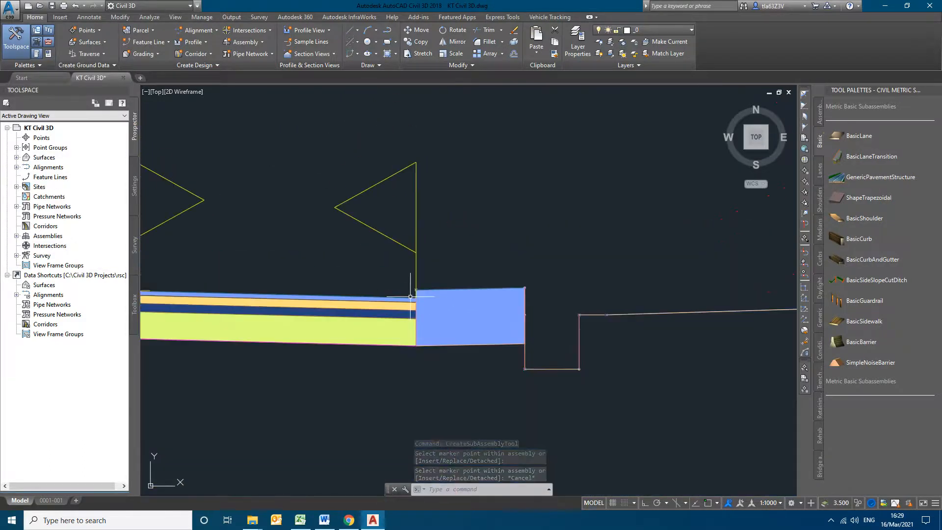
scroll(411, 296, "down", 3)
scroll(429, 315, "up", 10)
key("Escape")
left_click(521, 295)
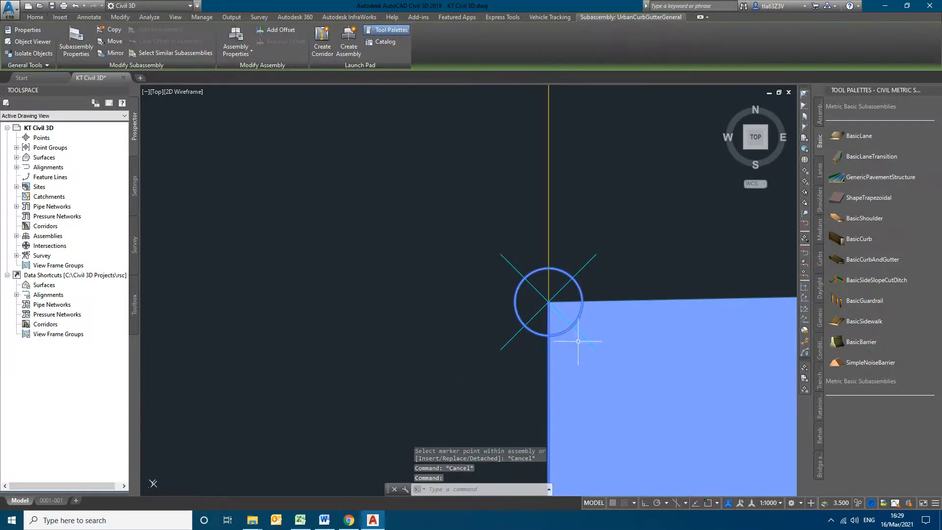
scroll(578, 341, "down", 6)
key("Escape")
scroll(459, 361, "down", 6)
middle_click_drag(555, 432, 472, 169)
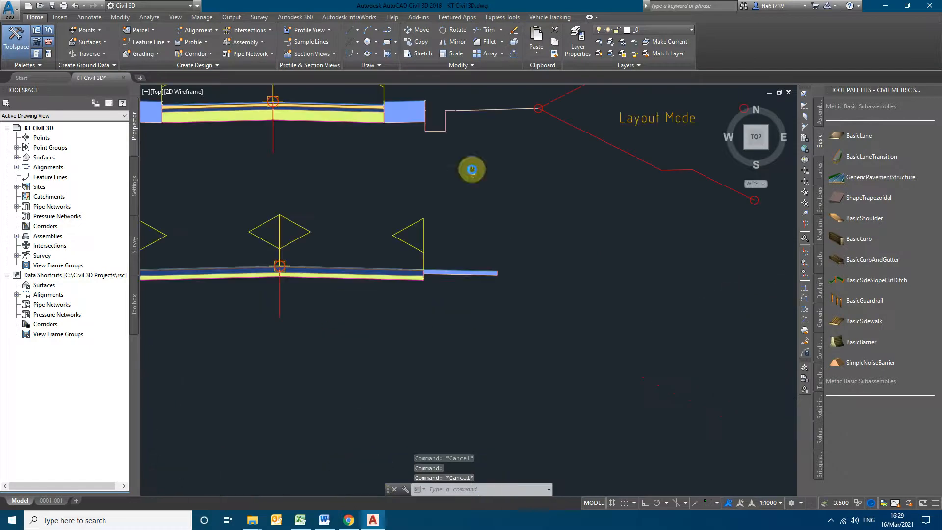
Set the width of the newly attached BasicLane to 2 m in its subassembly parameters.
scroll(481, 271, "up", 10)
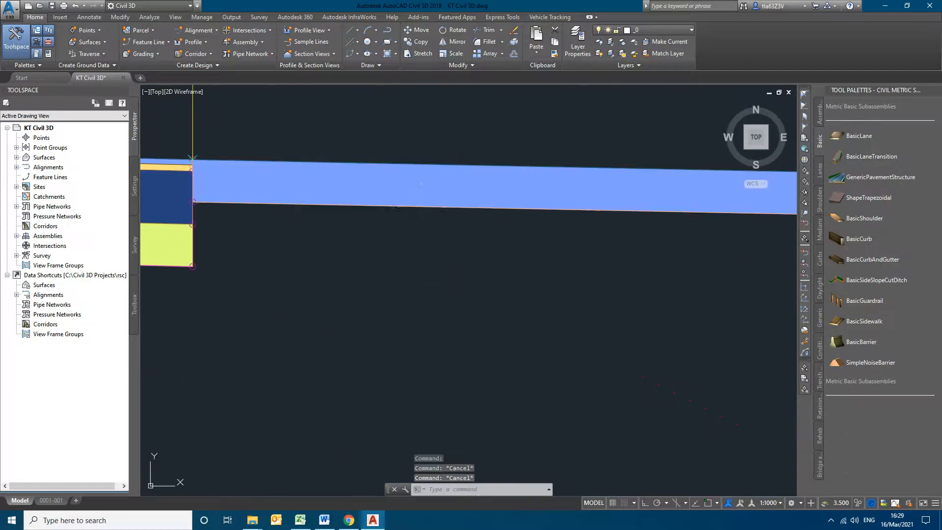
left_click(423, 206)
left_click(75, 38)
left_click(338, 275)
double_click(414, 320)
type("2")
key("Return")
Set the BasicLane's depth to 0.5 m and its slope to +2%, and accept the properties.
double_click(410, 326)
type("0")
key("Return")
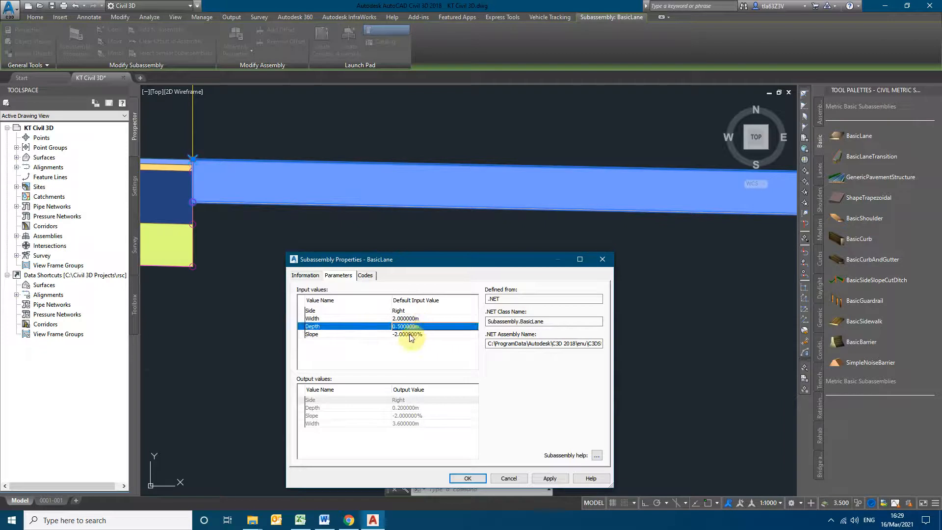
double_click(422, 334)
type("+2")
key("Return")
left_click(468, 479)
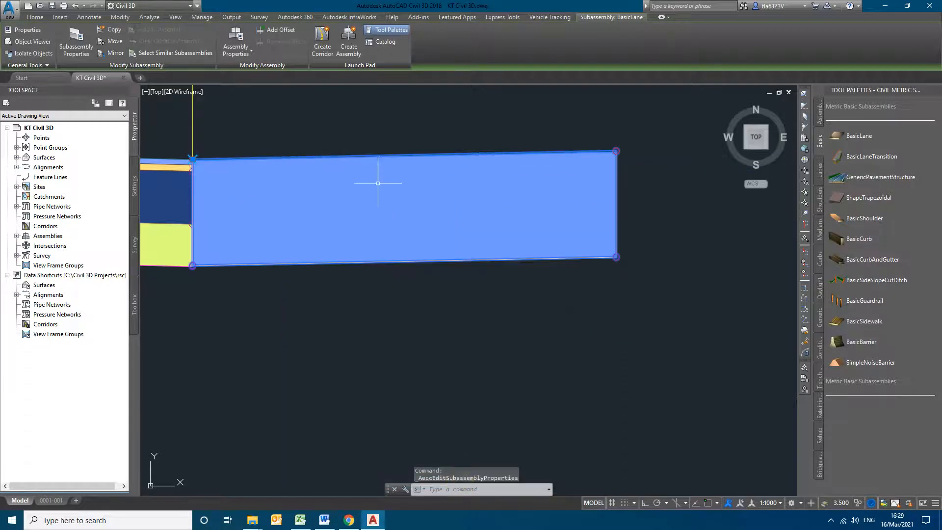
key("Escape")
Try to attach a Channel subassembly to the outer top marker of the BasicLane.
scroll(452, 320, "down", 4)
middle_click_drag(505, 301, 418, 328)
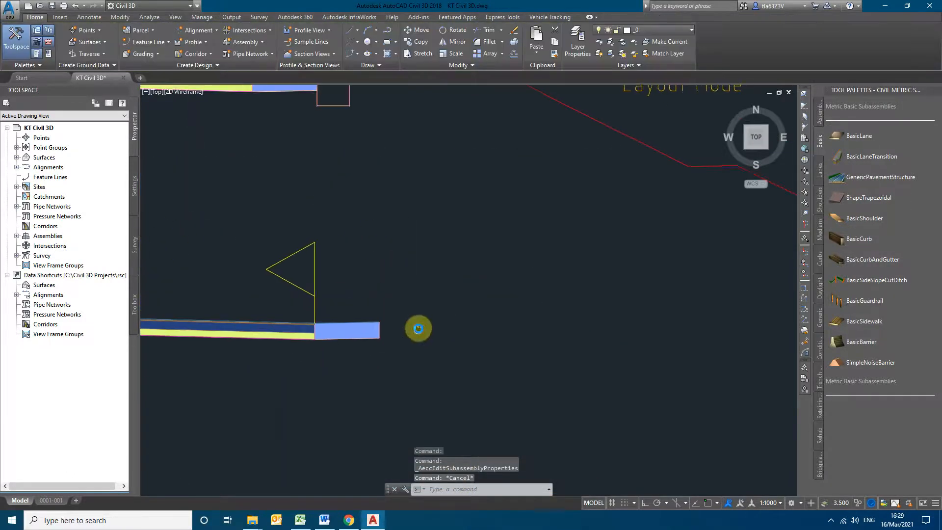
scroll(427, 319, "down", 2)
key("Escape")
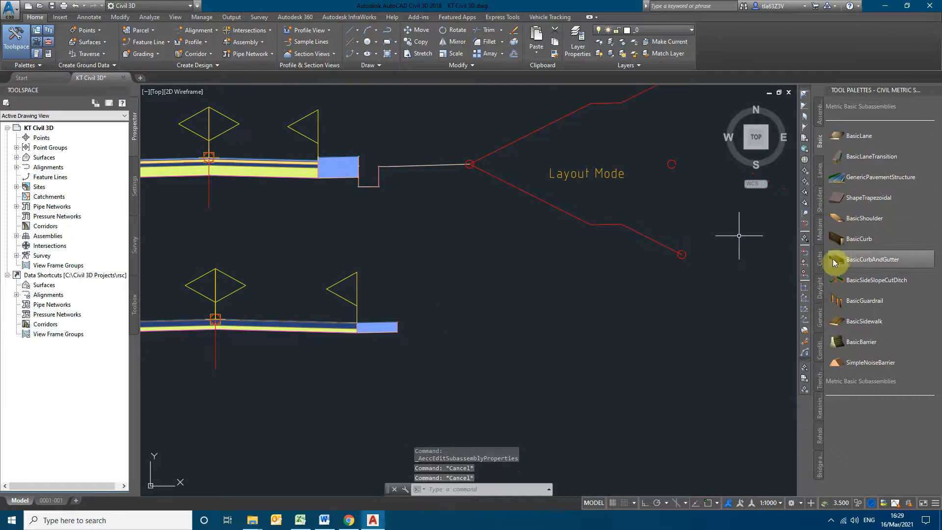
left_click(821, 381)
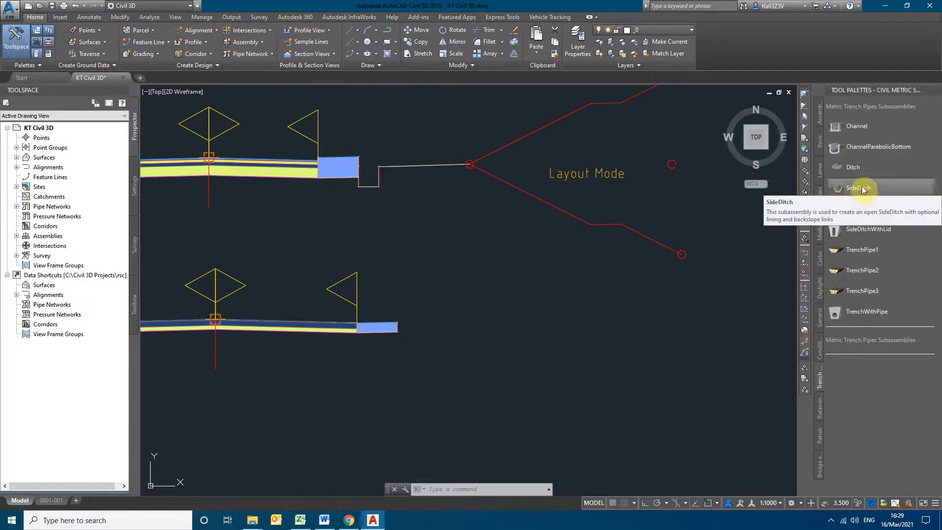
left_click(850, 128)
scroll(396, 350, "up", 5)
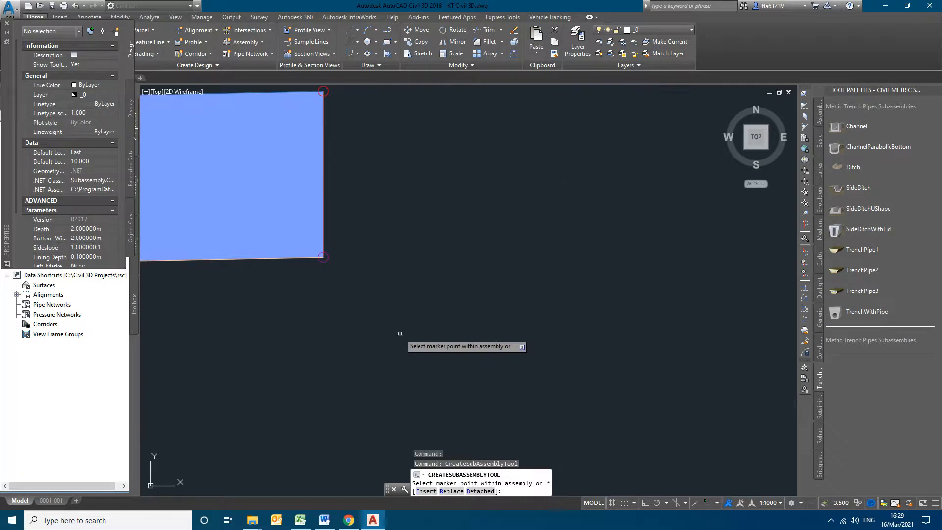
left_click(326, 94)
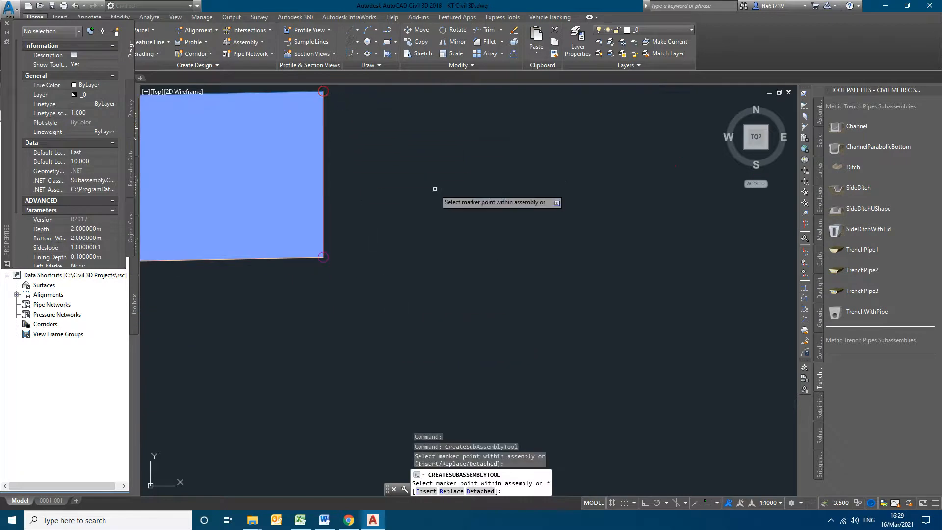
key("Escape")
key("Escape")
key("Escape")
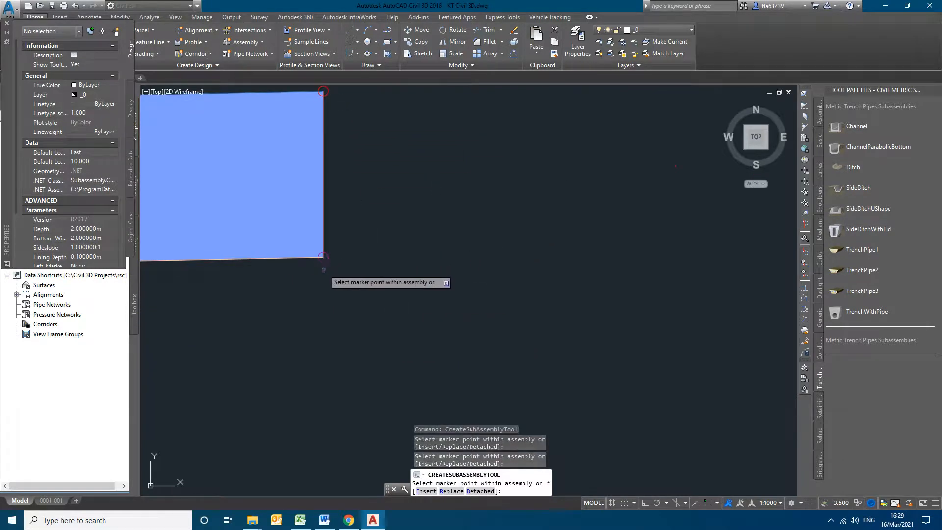
Try to attach a Channel at the BasicLane's lower outer marker, and try the Insert placement option.
left_click(856, 127)
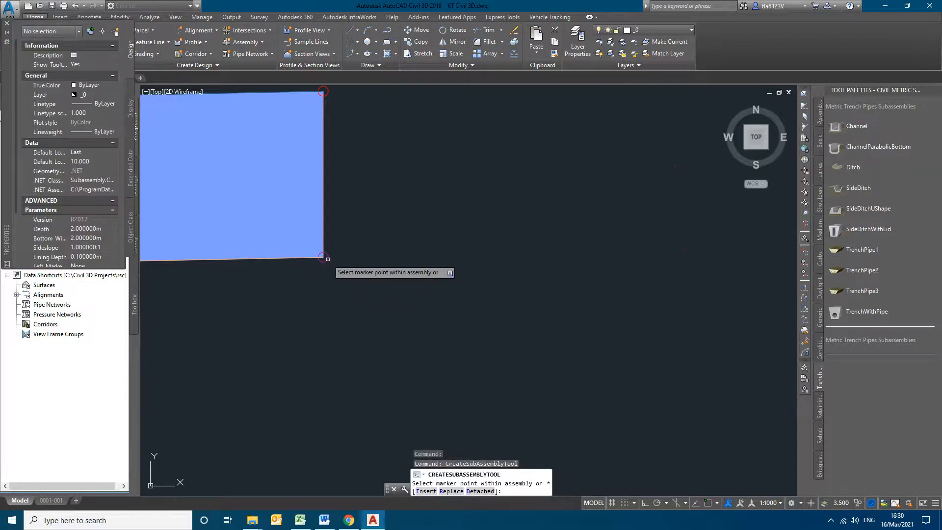
scroll(501, 380, "down", 3)
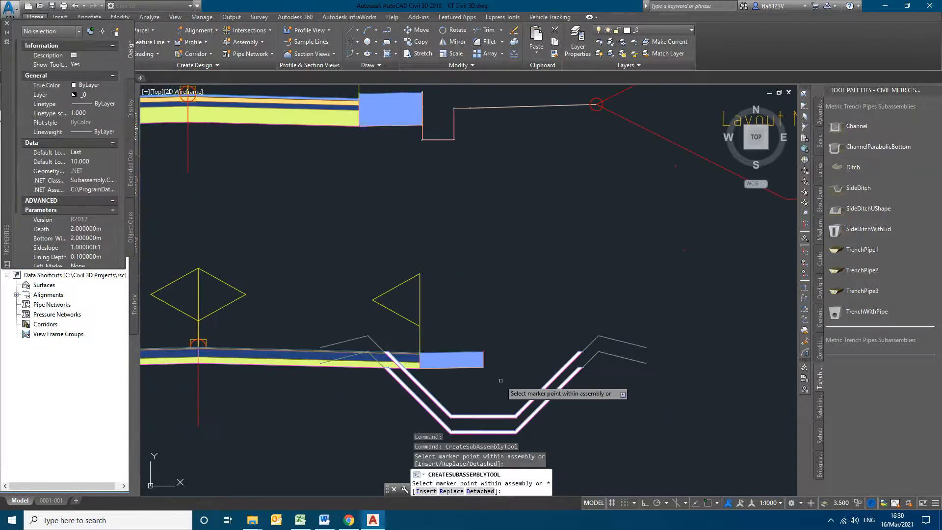
type("I")
key("Return")
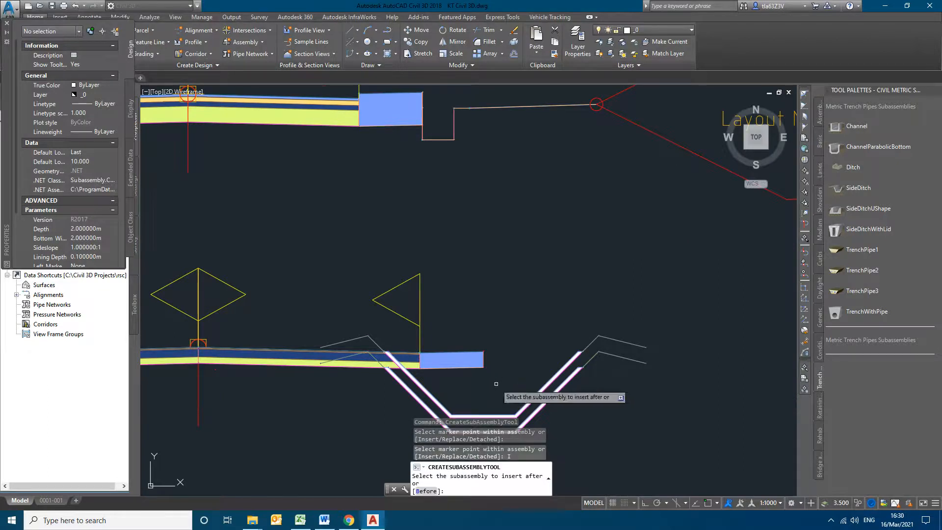
key("Escape")
Delete all the Channel subassemblies placed around the BasicLane.
left_click(552, 379)
key("Delete")
left_click(551, 394)
key("Delete")
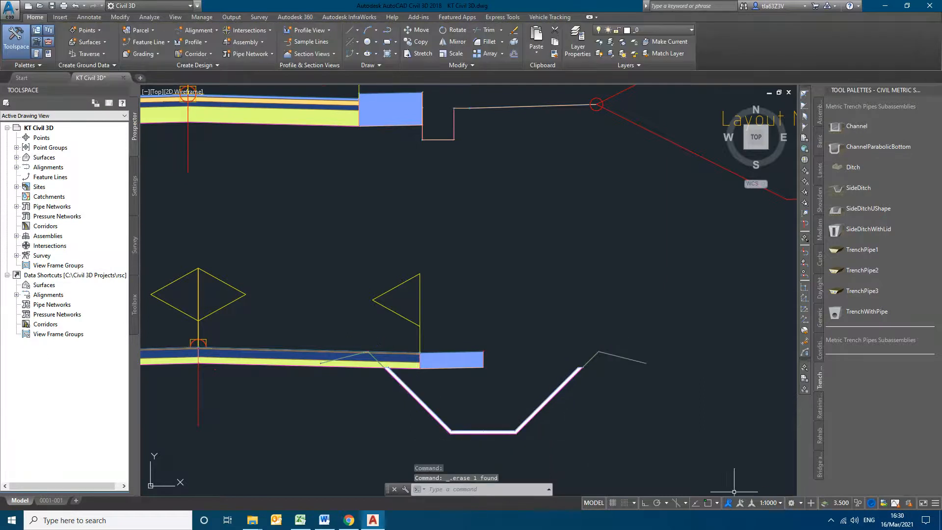
left_click(540, 407)
key("Delete")
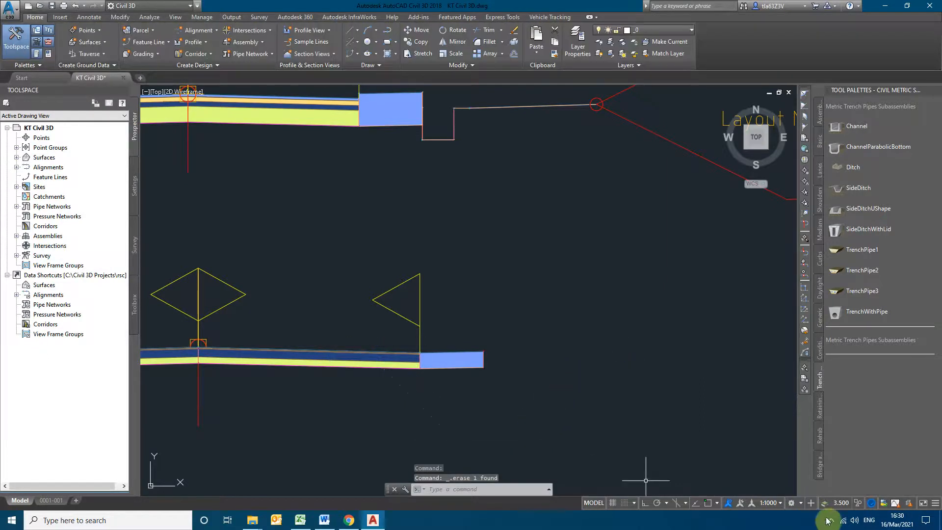
left_click(830, 520)
right_click(833, 487)
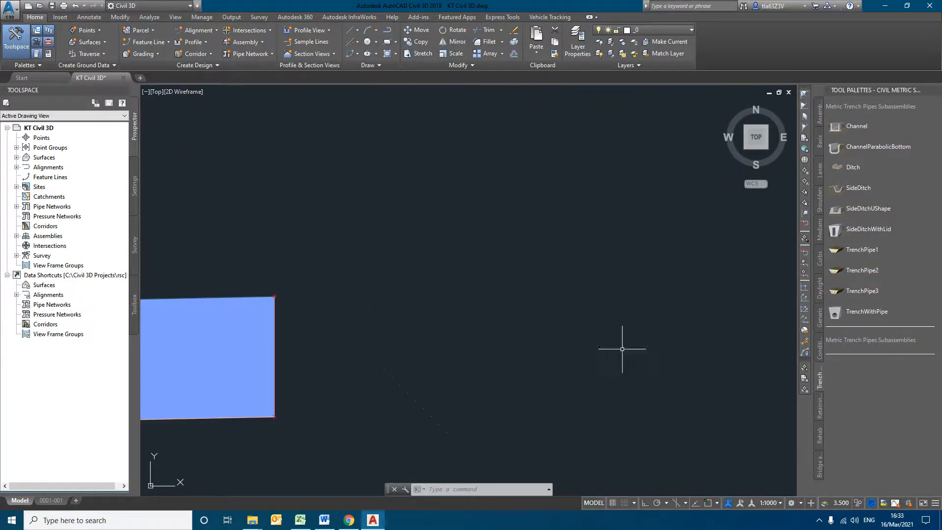
Attach a right-side SideDitch subassembly to the outer top marker of the BasicLane.
scroll(624, 373, "down", 3)
left_click(855, 190)
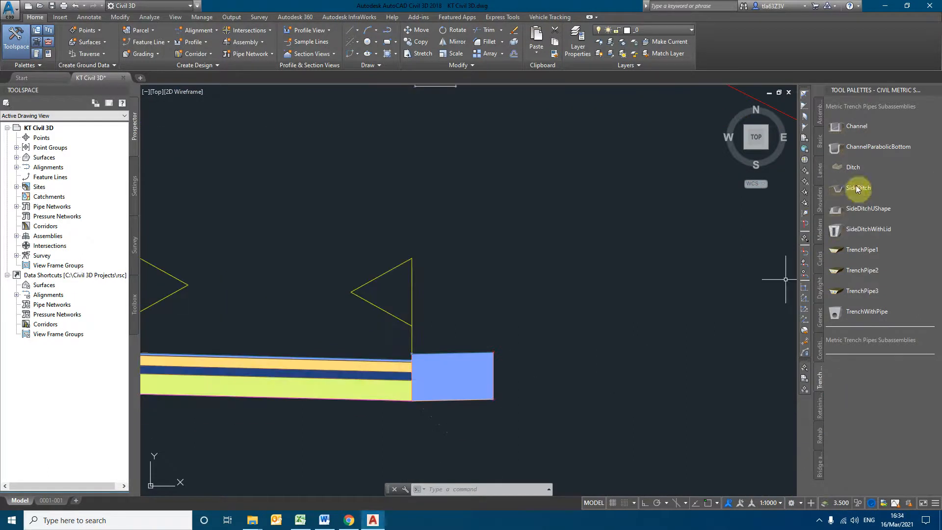
scroll(488, 351, "up", 5)
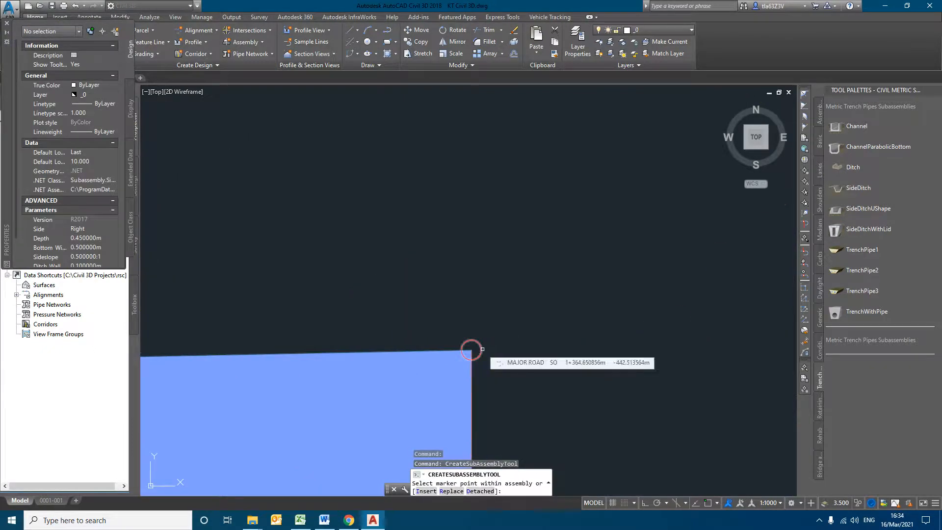
scroll(491, 432, "down", 3)
middle_click_drag(648, 480, 591, 273)
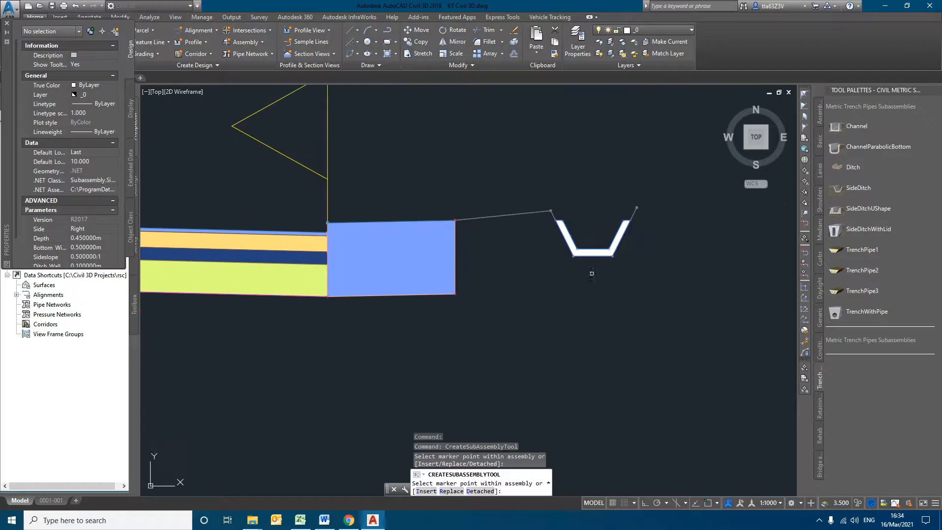
key("Escape")
key("Escape")
Move the SideDitch subassembly from the BasicLane's upper outer marker to its lower outer marker.
left_click(557, 208)
left_click(104, 46)
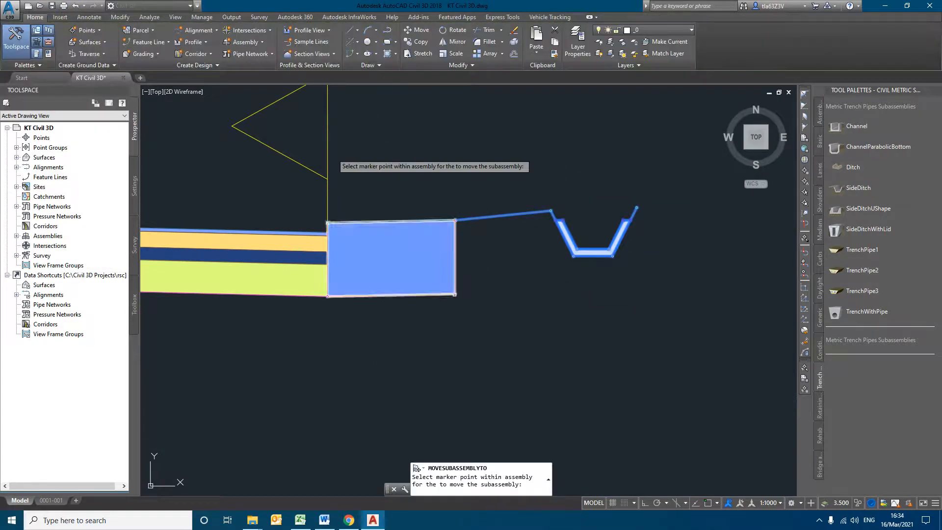
left_click(456, 294)
scroll(463, 274, "up", 5)
scroll(427, 343, "down", 4)
key("Escape")
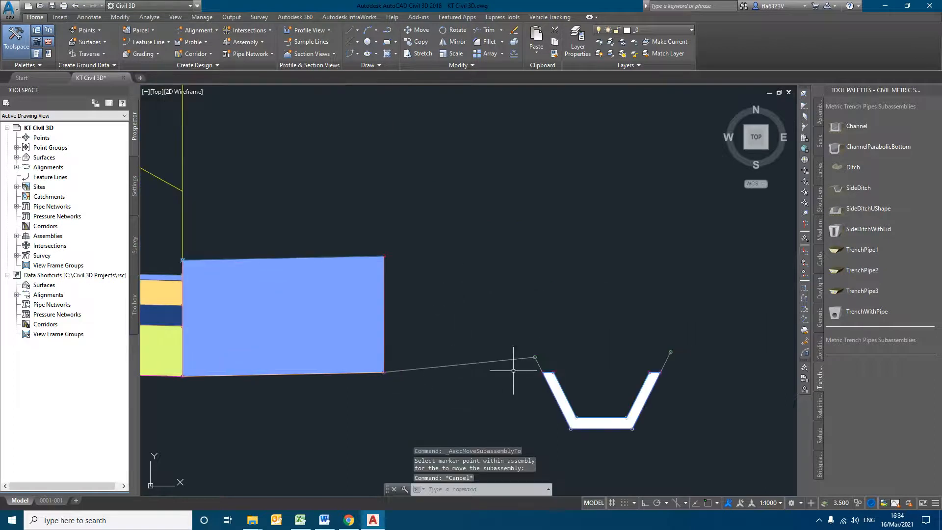
Open the SideDitch subassembly's parameters and set its sideslope to 1:1.
left_click(410, 370)
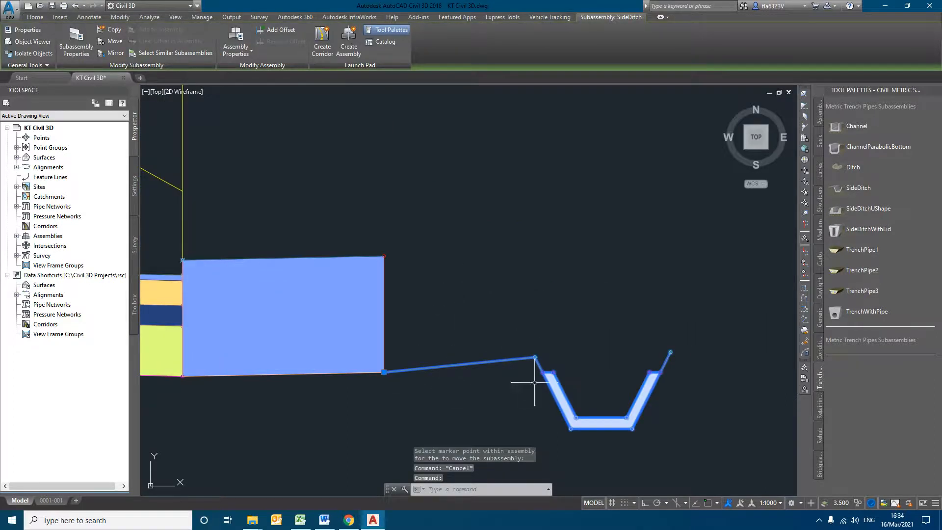
scroll(658, 343, "up", 4)
scroll(546, 374, "down", 6)
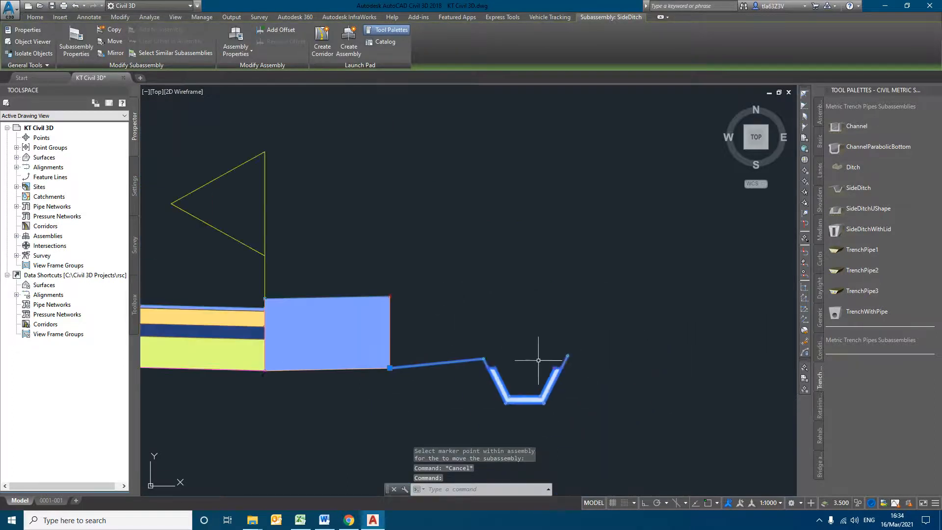
left_click(76, 40)
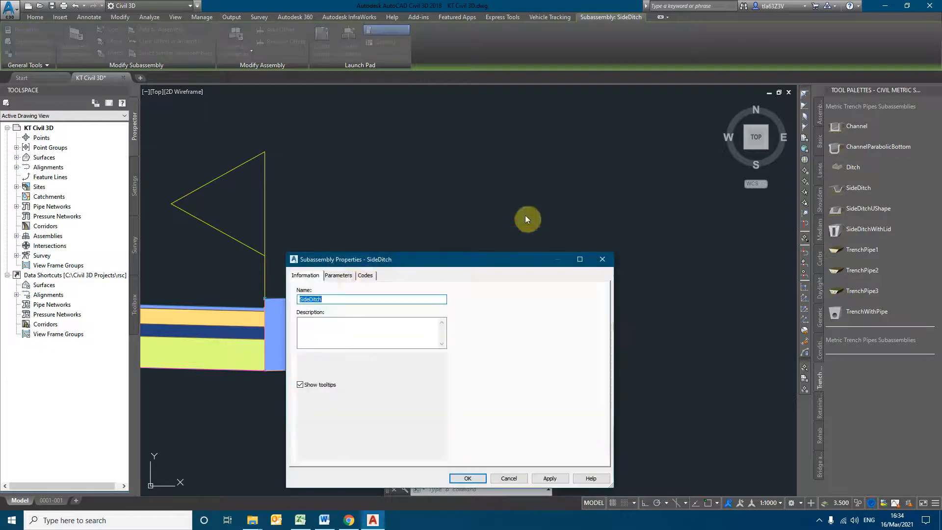
left_click(339, 275)
double_click(415, 320)
left_click(407, 335)
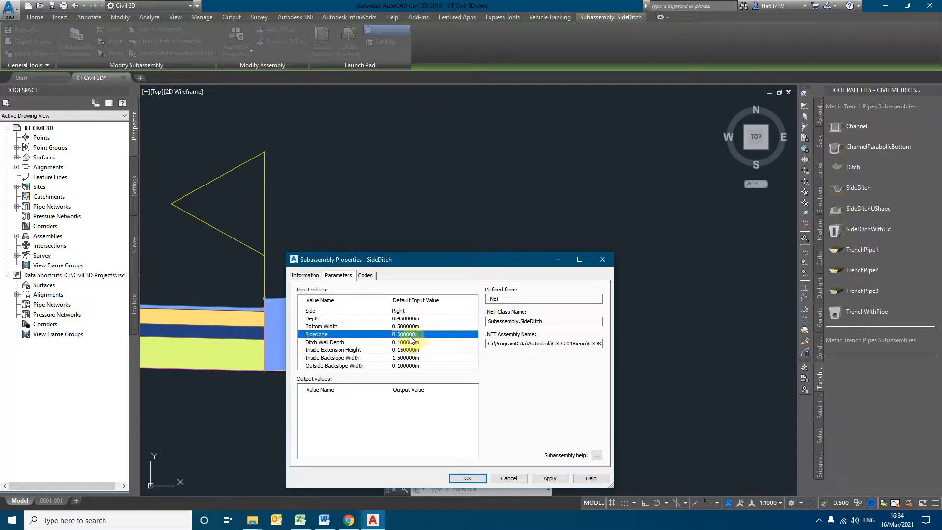
left_click(412, 336)
double_click(415, 335)
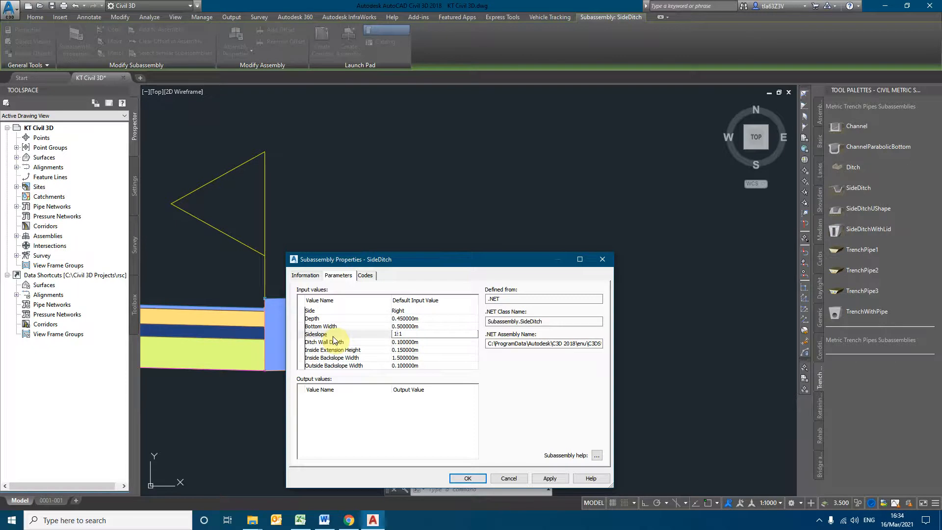
left_click(333, 337)
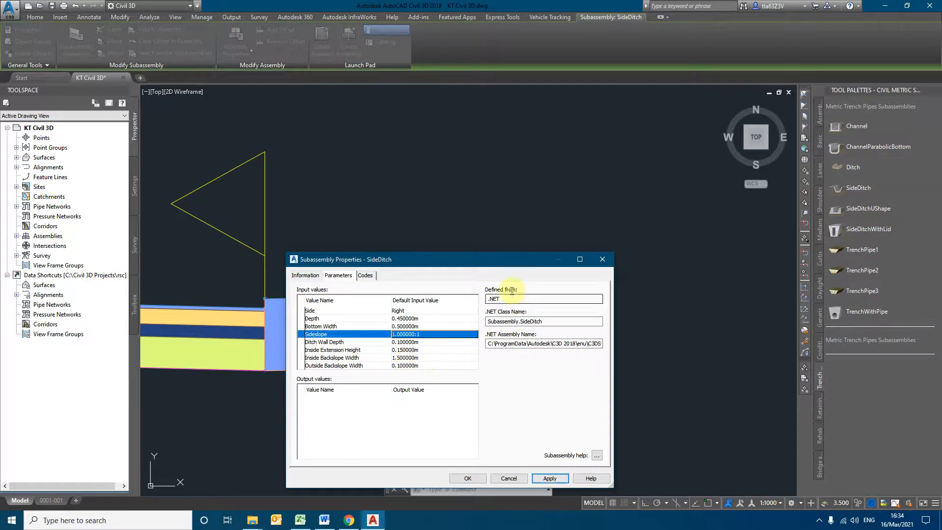
Reposition the properties dialog clear of the ditch and set the SideDitch inside backslope width to 0 m.
left_click_drag(499, 260, 694, 76)
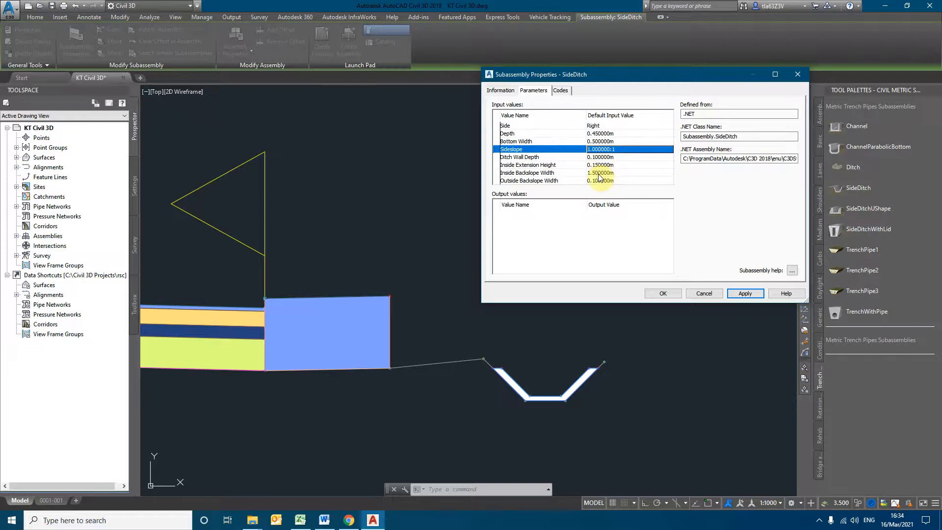
left_click(600, 133)
left_click(600, 133)
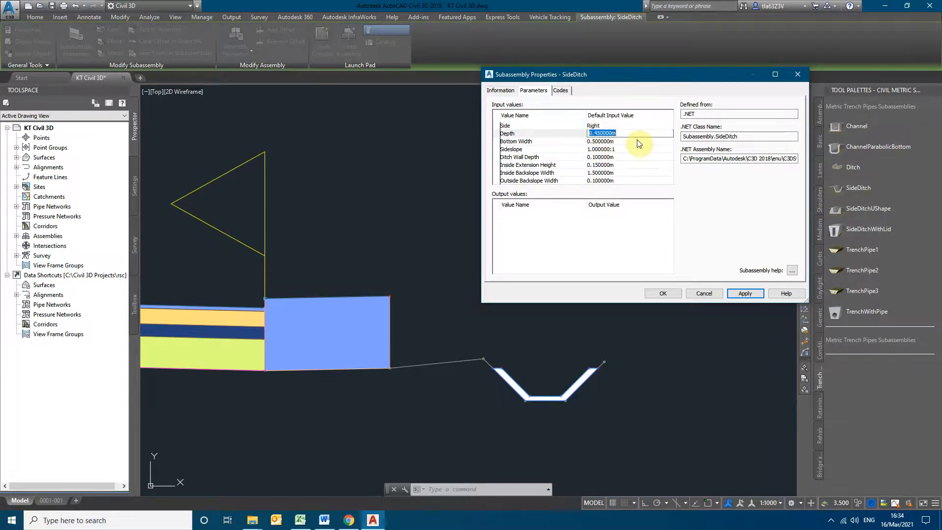
key("Tab")
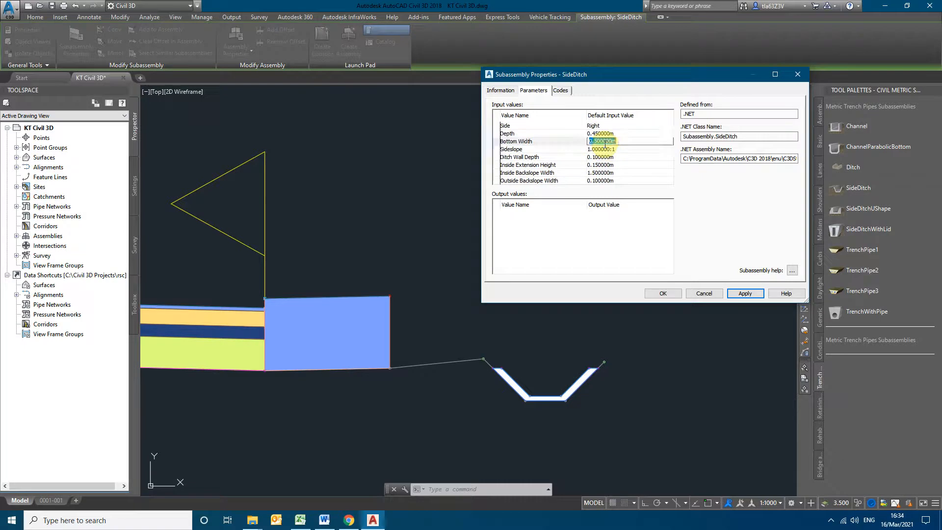
left_click(603, 173)
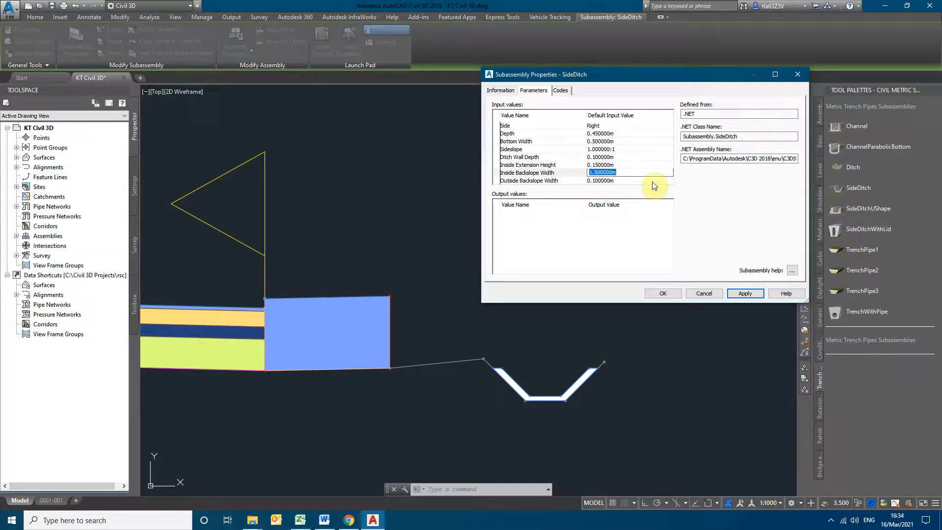
type("0")
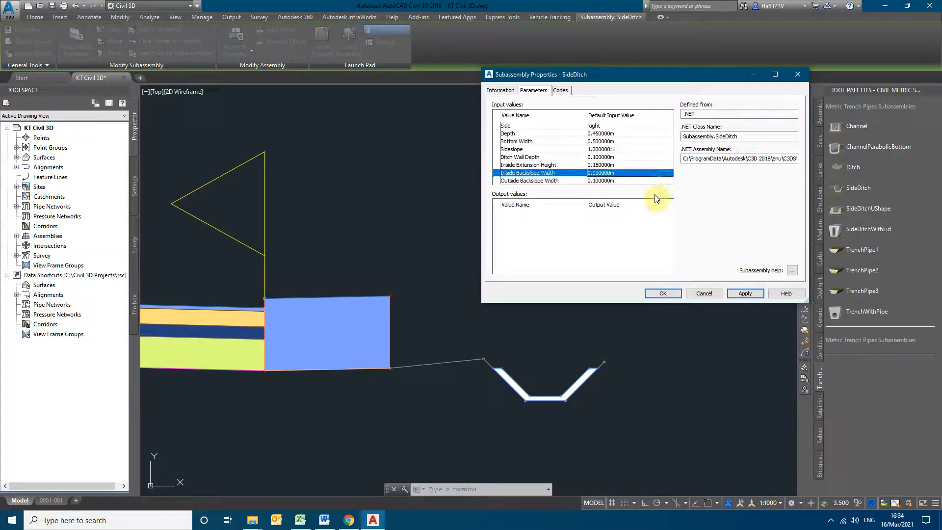
left_click(742, 294)
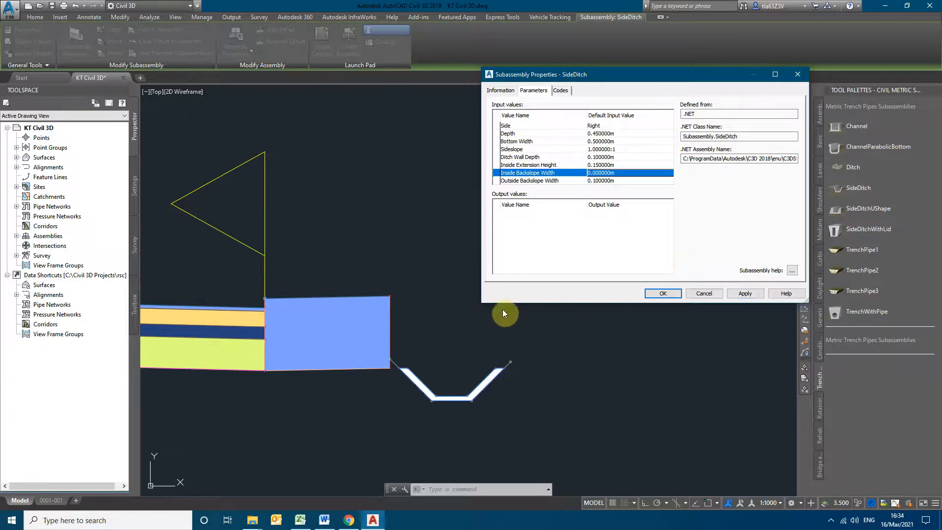
Set the SideDitch inside extension height and outside backslope width to 0 m.
left_click(599, 173)
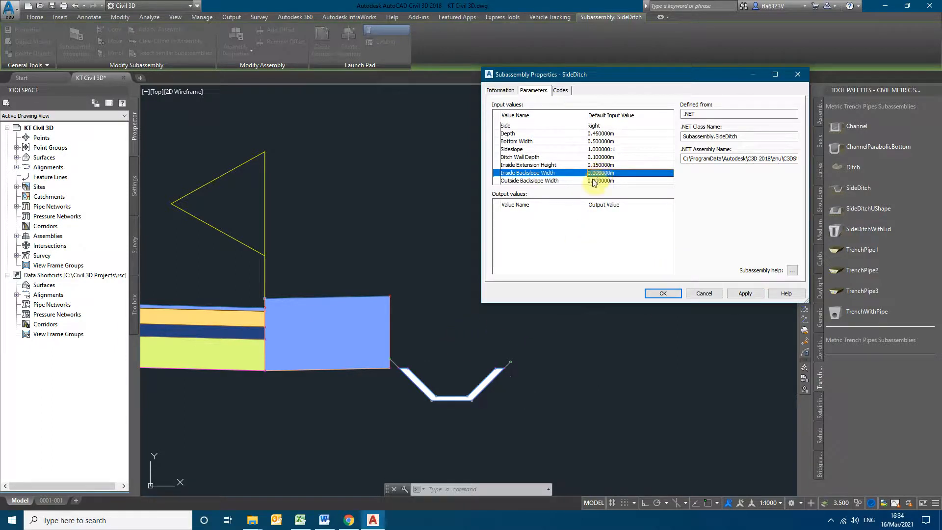
left_click(599, 165)
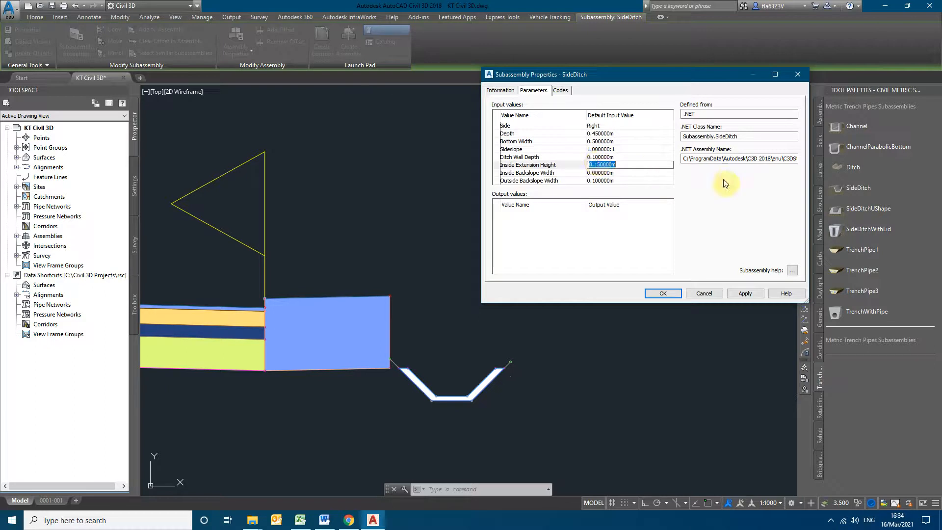
type("0")
left_click(745, 294)
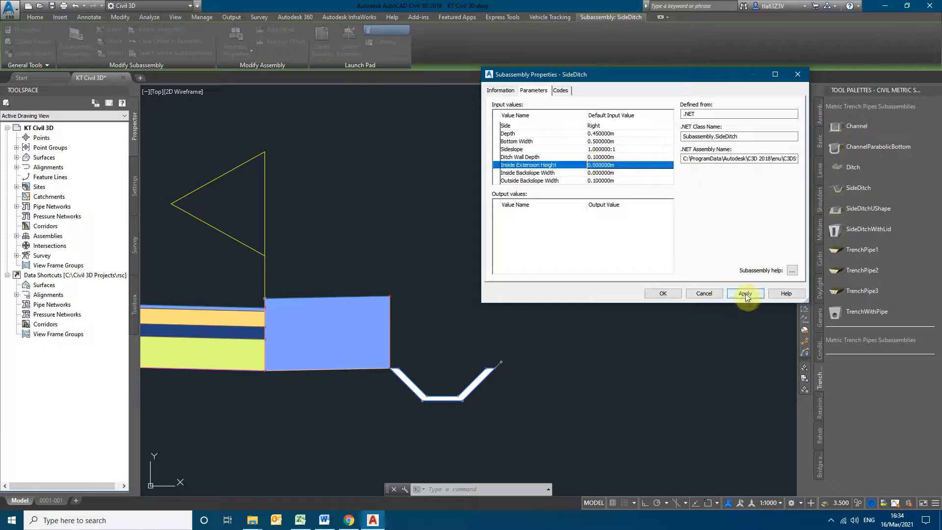
left_click(600, 180)
type("1")
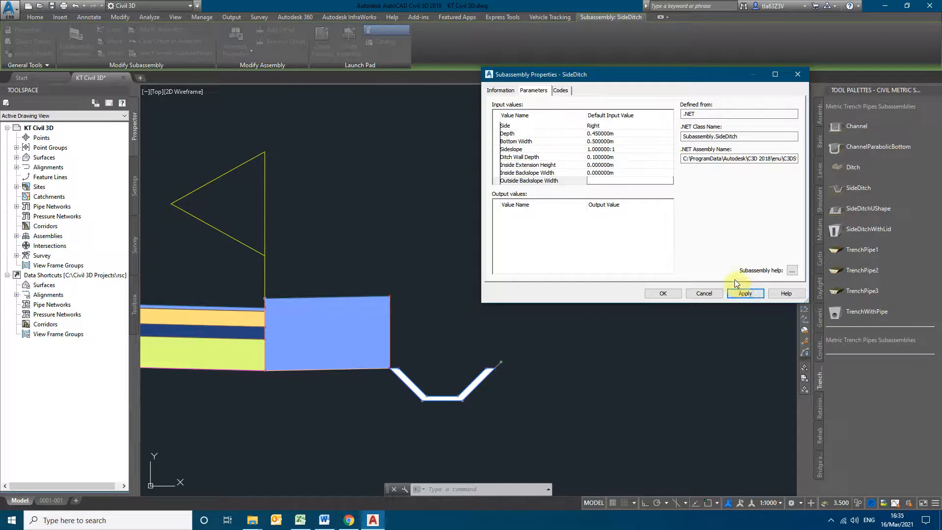
type("0")
left_click(741, 292)
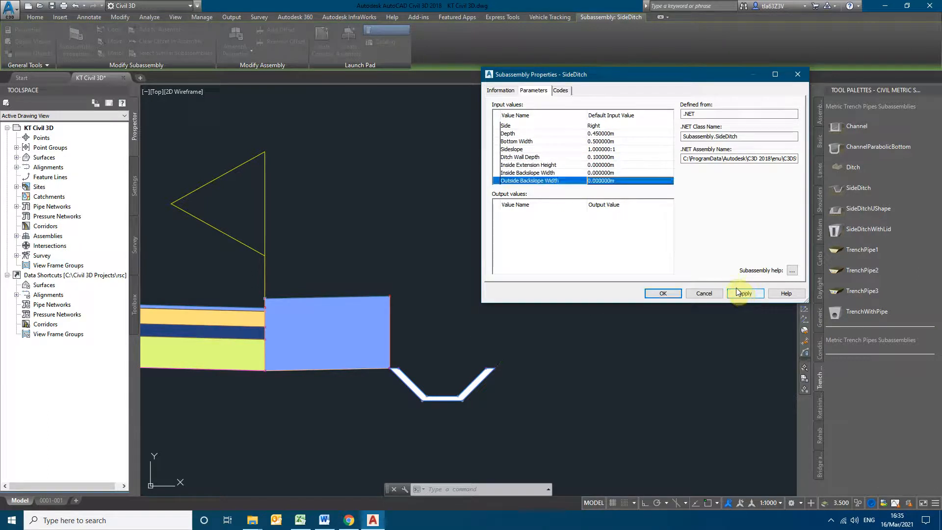
Set the SideDitch sideslope to 2:1 and apply it to the assembly.
left_click(601, 158)
double_click(603, 149)
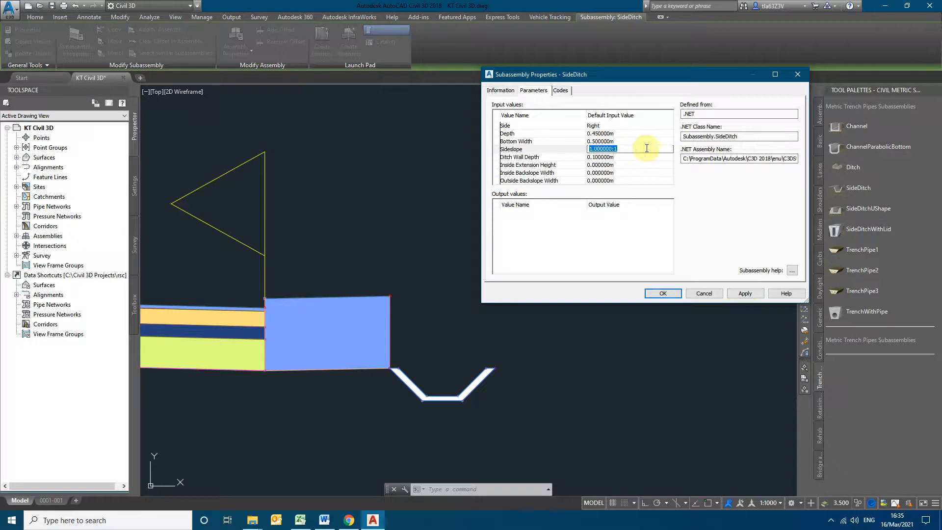
left_click(608, 149)
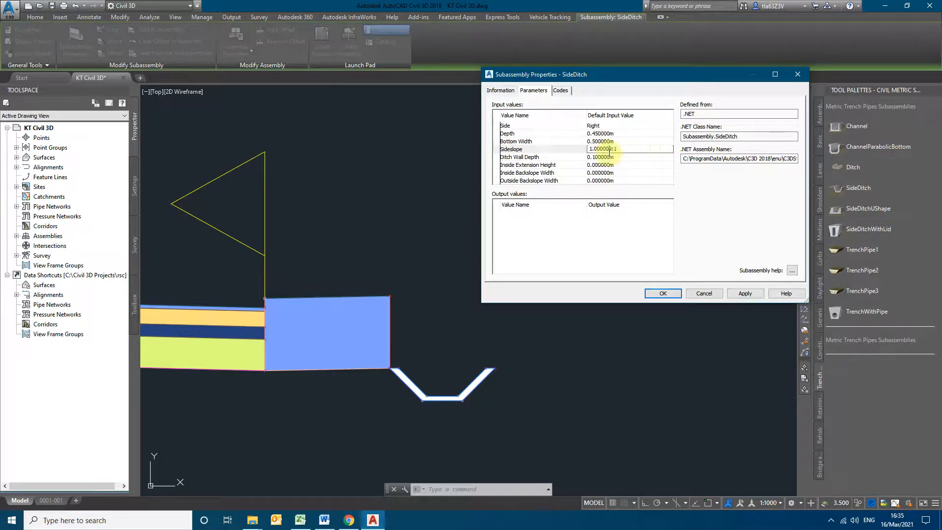
left_click_drag(612, 150, 558, 151)
type("2")
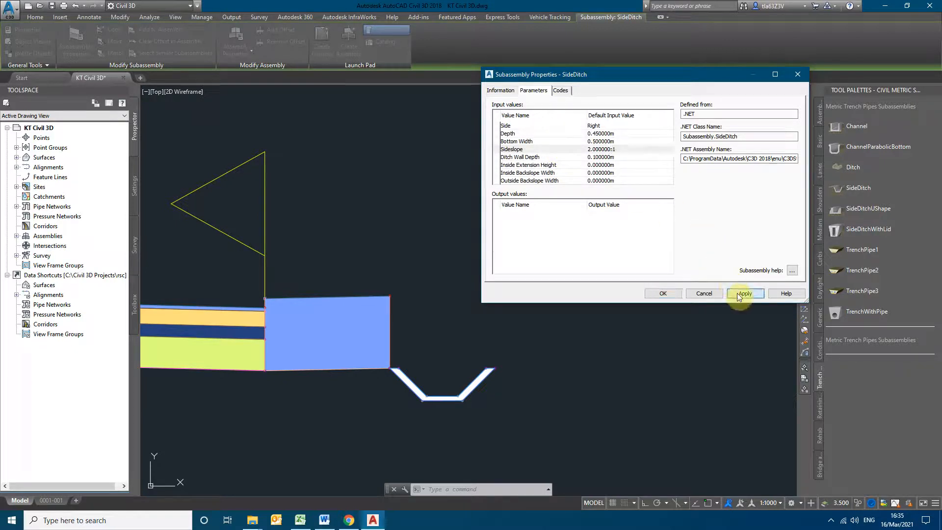
left_click(737, 293)
Set the SideDitch sideslope to 0.1:1 and apply it.
left_click(611, 148)
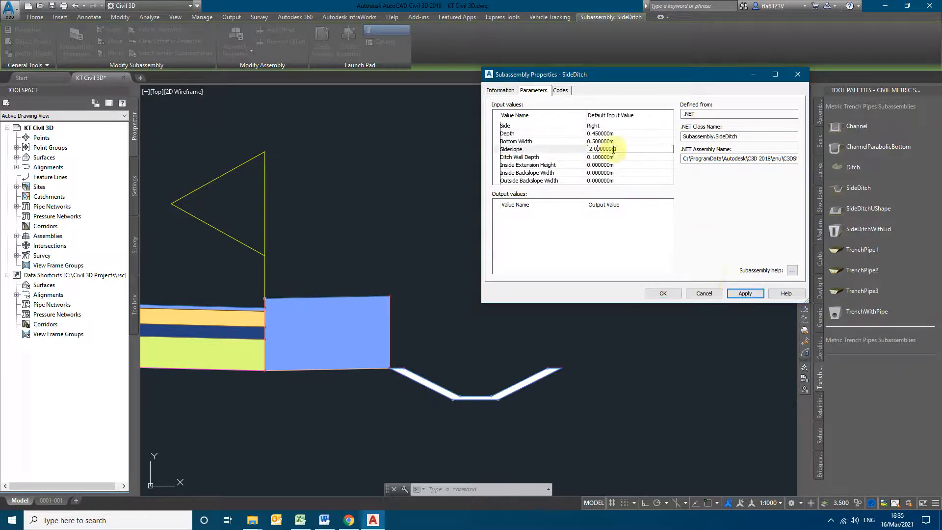
left_click_drag(611, 148, 558, 148)
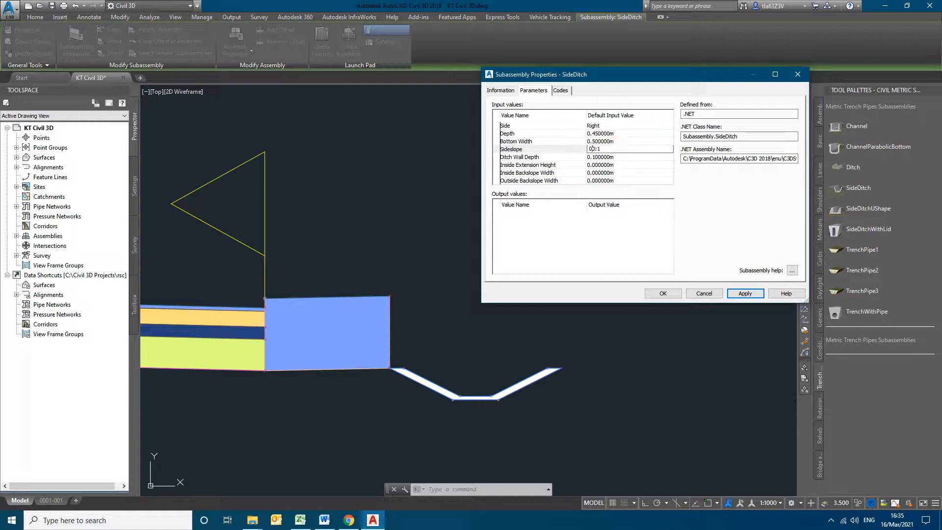
type("0.1")
left_click(742, 294)
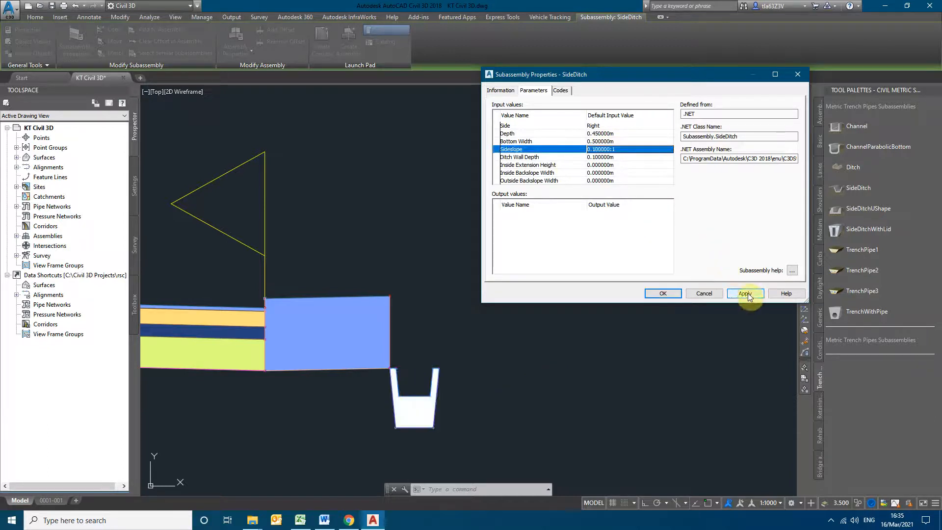
Make the SideDitch walls practically vertical by setting the sideslope to 0.000001:1.
left_click(595, 150)
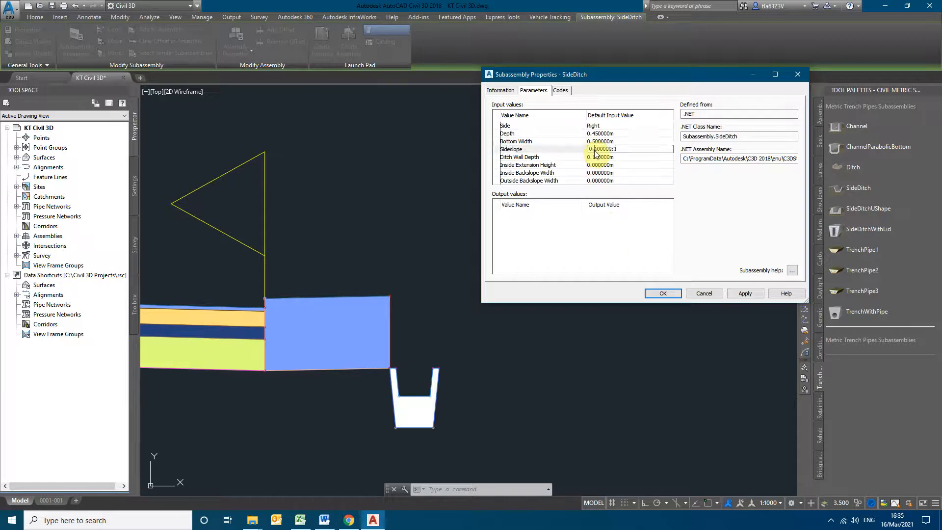
left_click(596, 148)
type("00000")
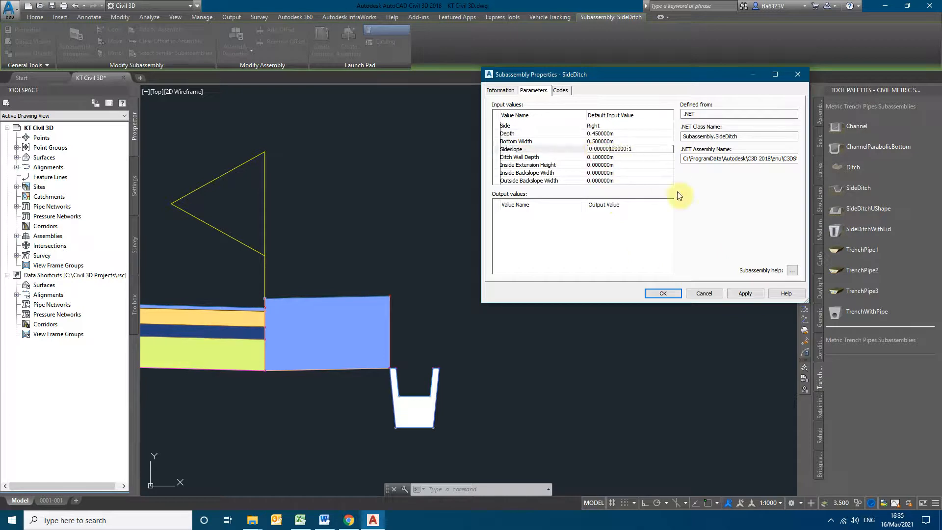
left_click(731, 293)
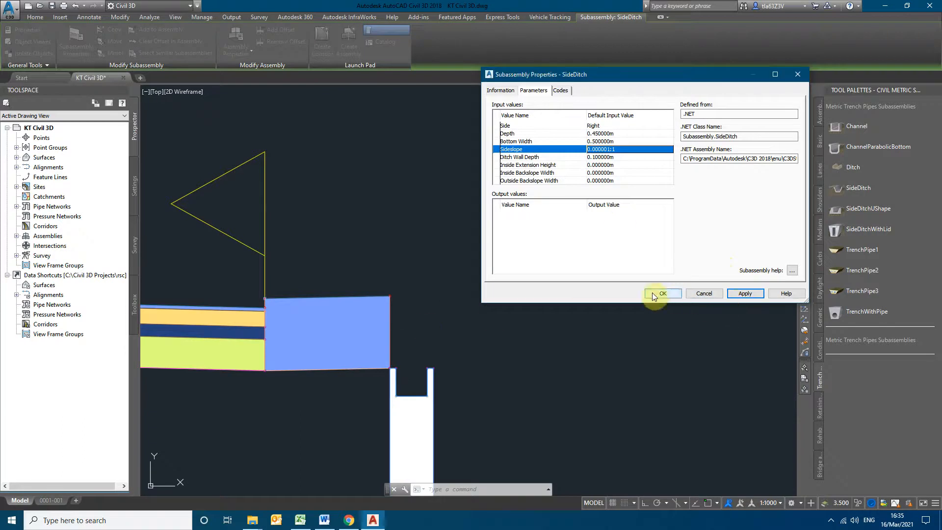
Set the SideDitch depth to 0.1 m and apply it.
left_click(602, 142)
left_click(605, 134)
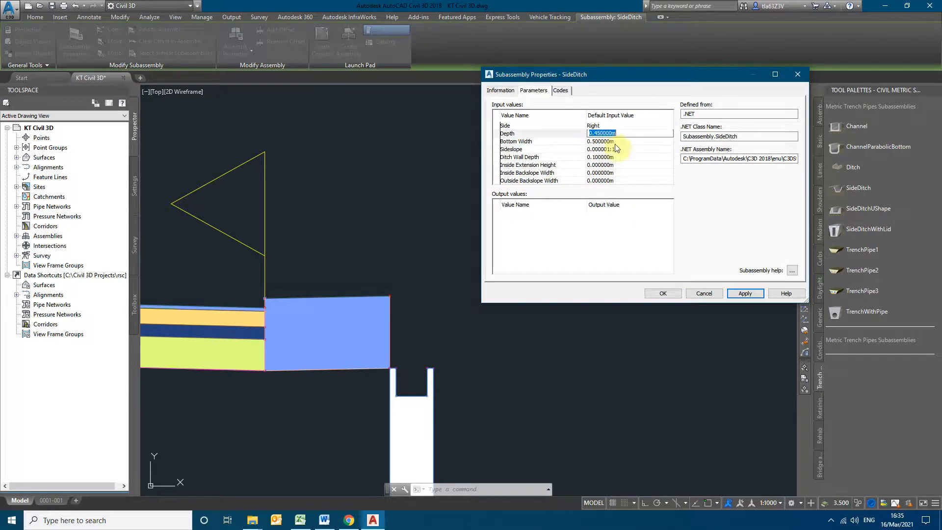
type("0")
type(".1")
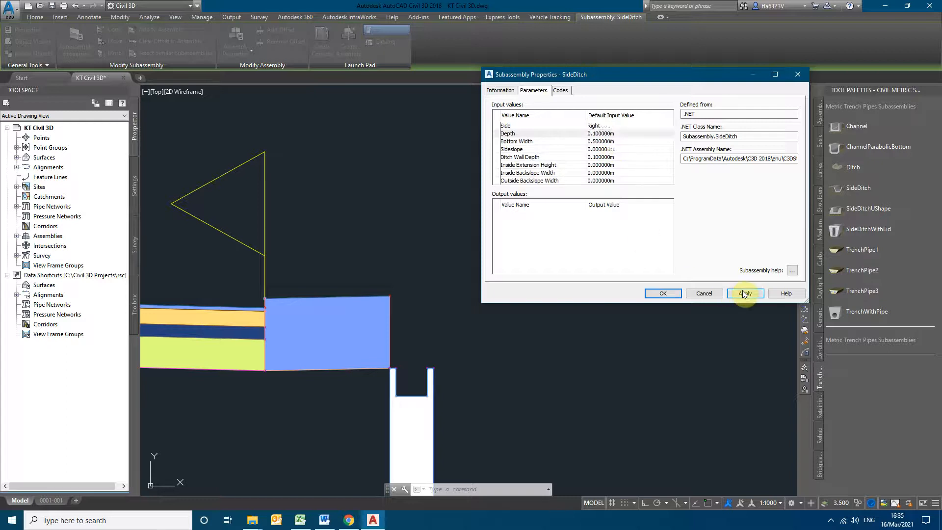
left_click(742, 291)
Set the SideDitch depth to 0.5 m and apply the change.
left_click(600, 133)
type("0.")
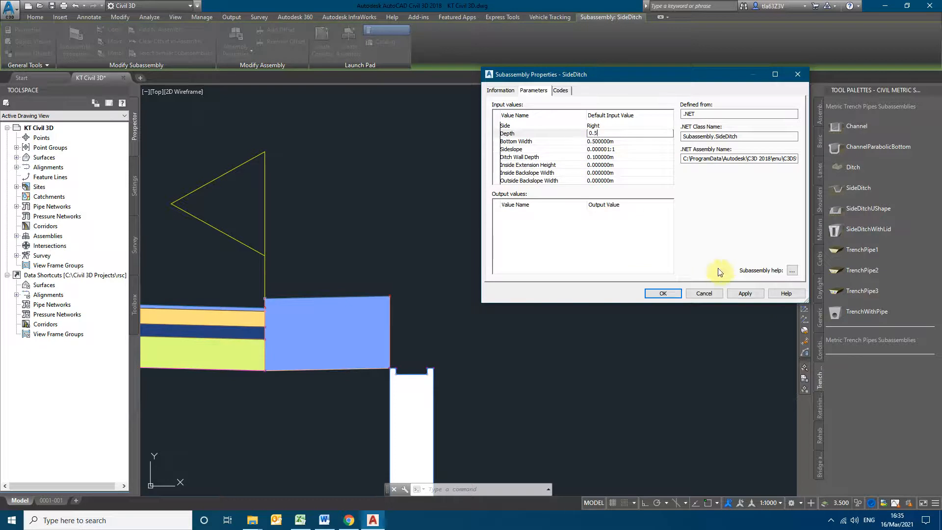
type("5")
left_click(741, 293)
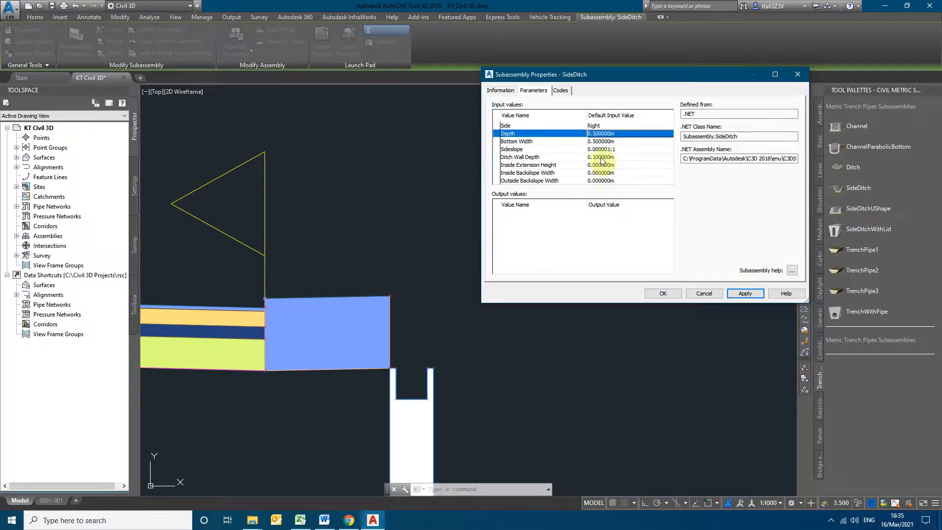
Set the SideDitch ditch wall depth to 0.6 m and apply the change.
left_click(621, 157)
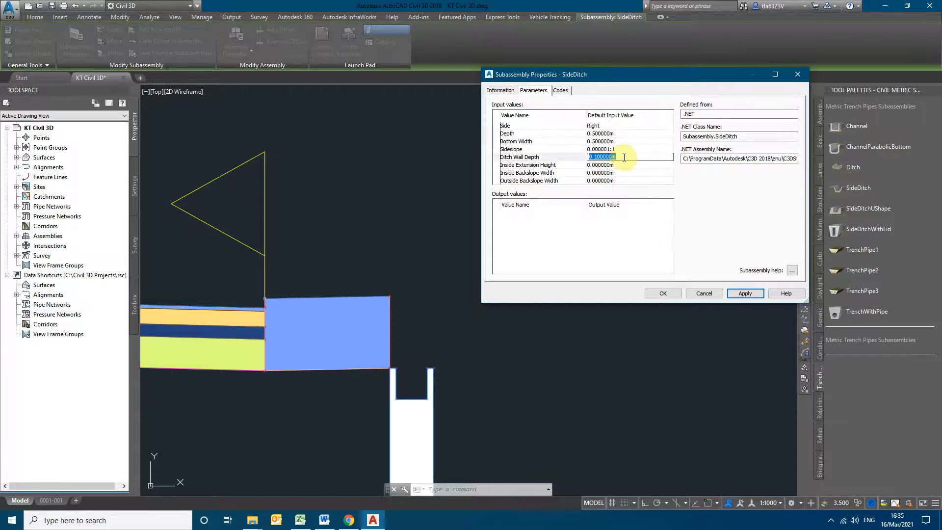
type("6")
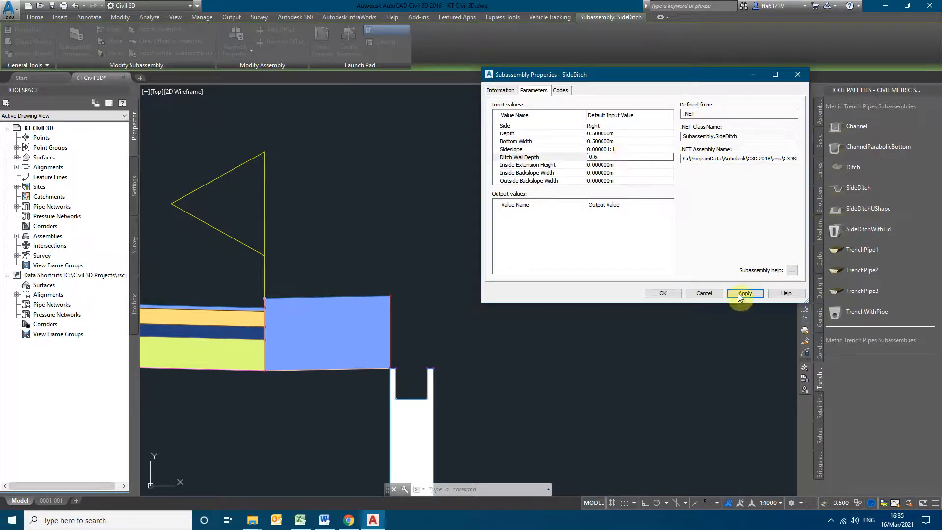
left_click(742, 294)
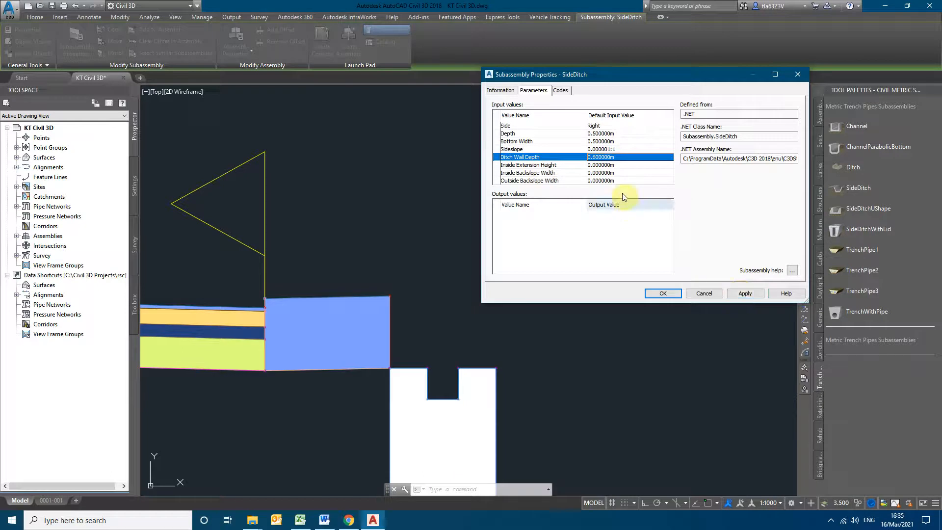
Set the SideDitch ditch wall depth to 0.1 m and apply the change.
left_click(612, 157)
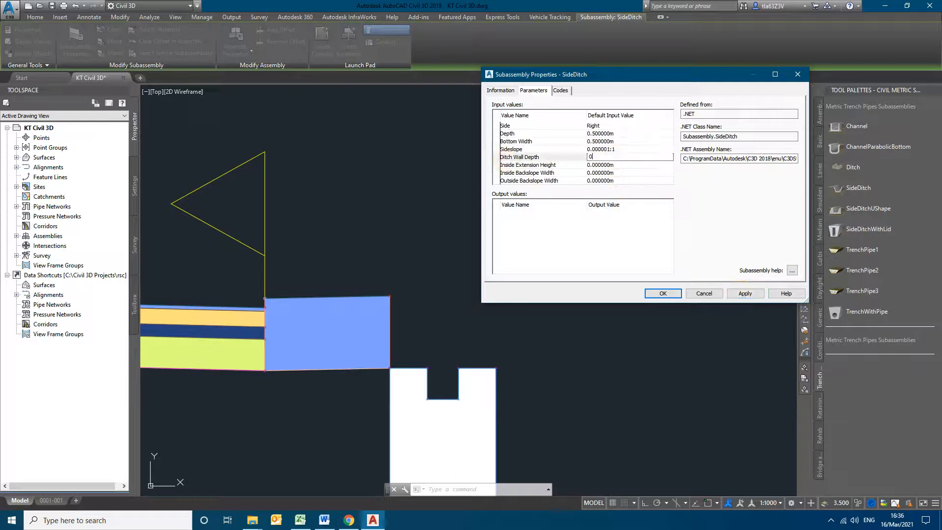
type("0.1")
key("Return")
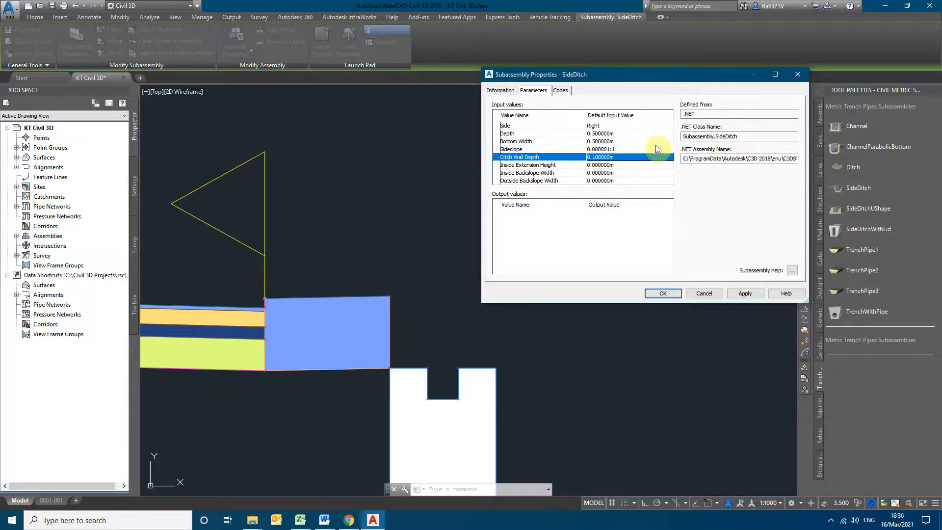
left_click(615, 142)
left_click(614, 133)
left_click(614, 133)
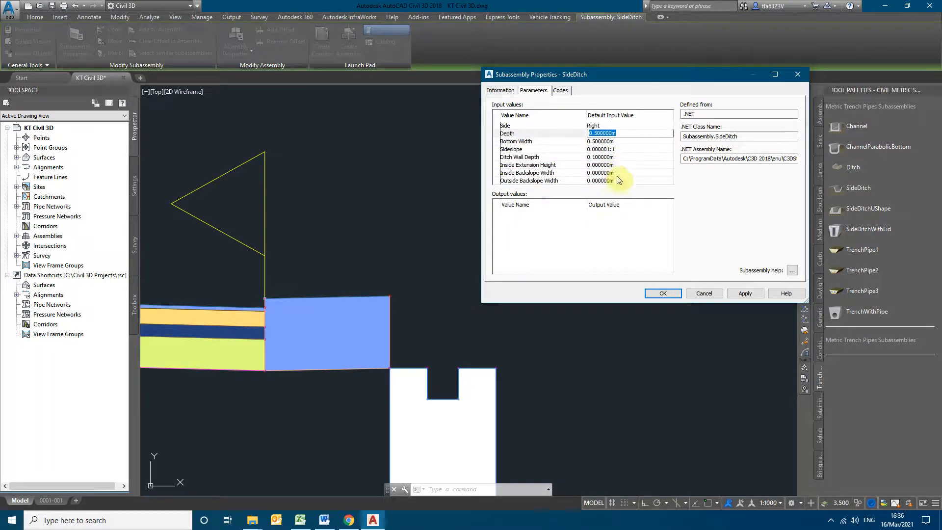
left_click(746, 294)
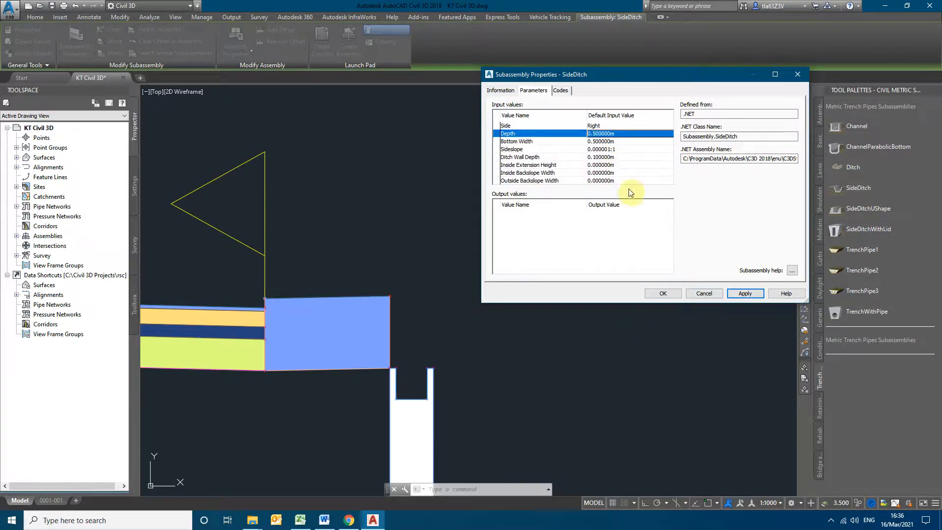
Reduce the SideDitch ditch wall depth to 0.01 m and apply the change.
left_click(593, 158)
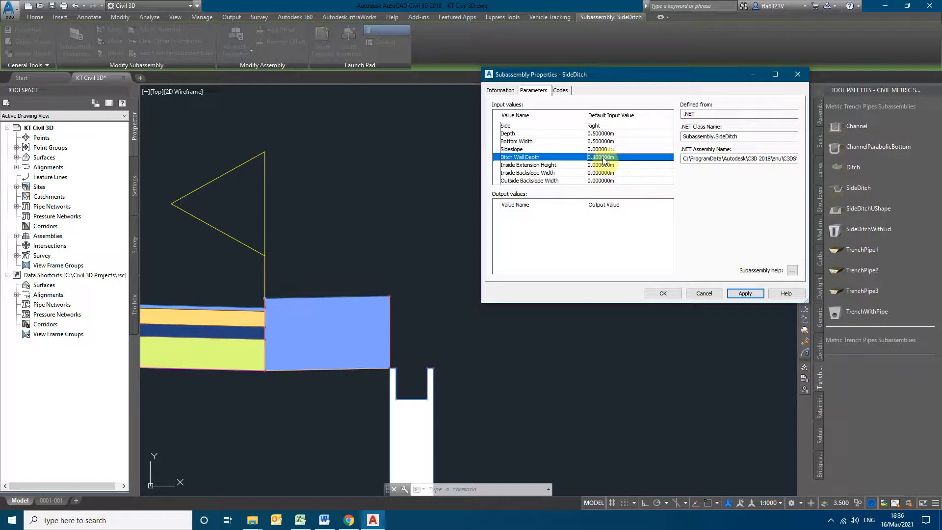
left_click(604, 158)
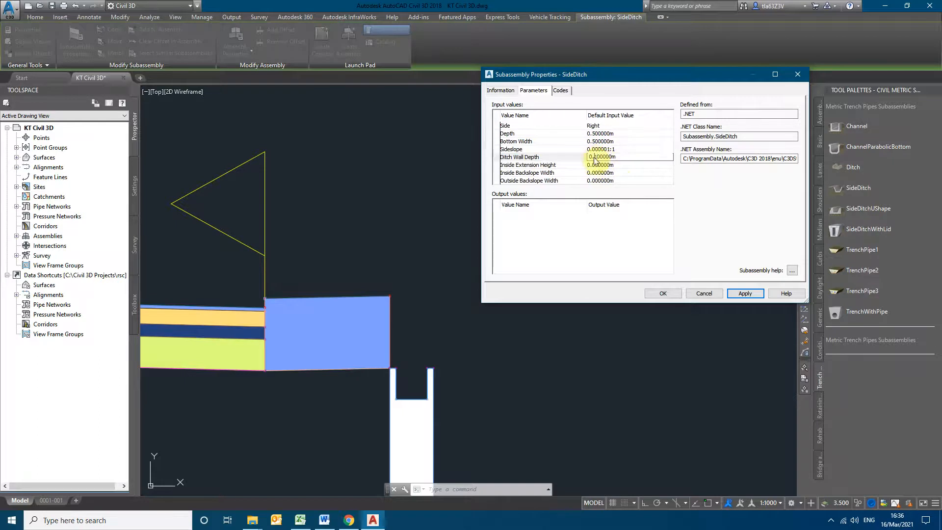
type("0")
left_click(750, 295)
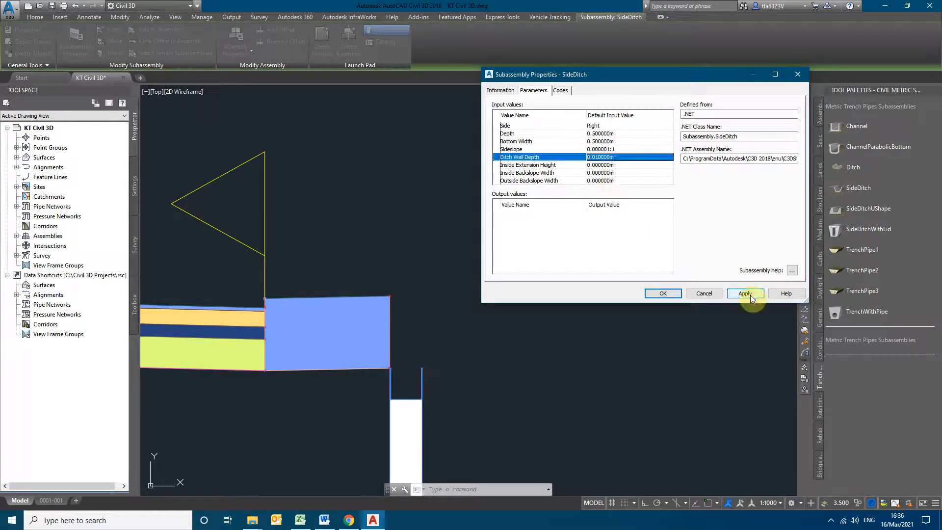
left_click(831, 520)
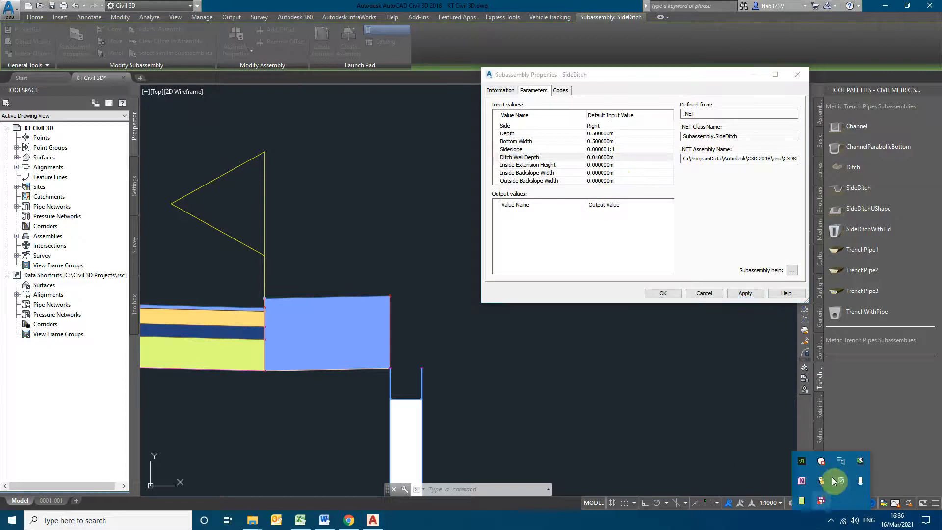
right_click(822, 502)
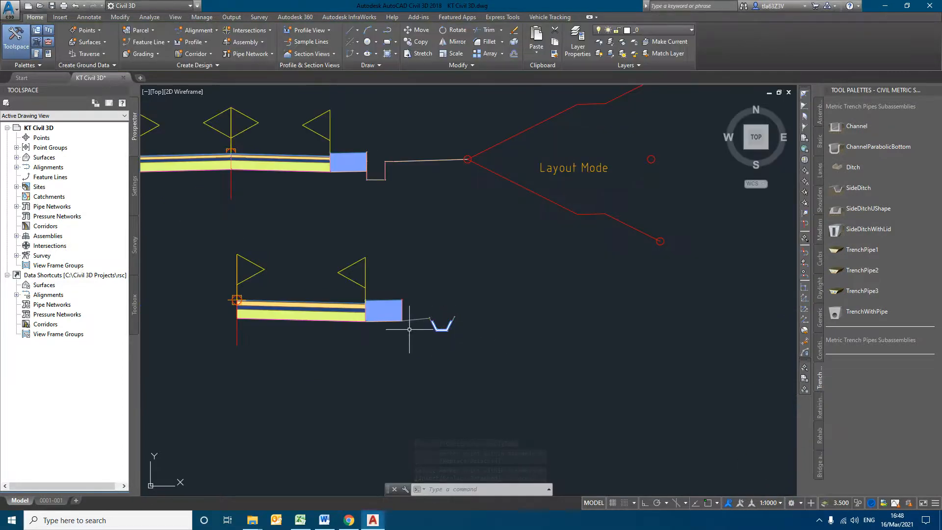
Open the parameters of the SideDitch beside the raised shoulder and apply a sideslope of 0.1:1.
scroll(420, 332, "up", 10)
key("Escape")
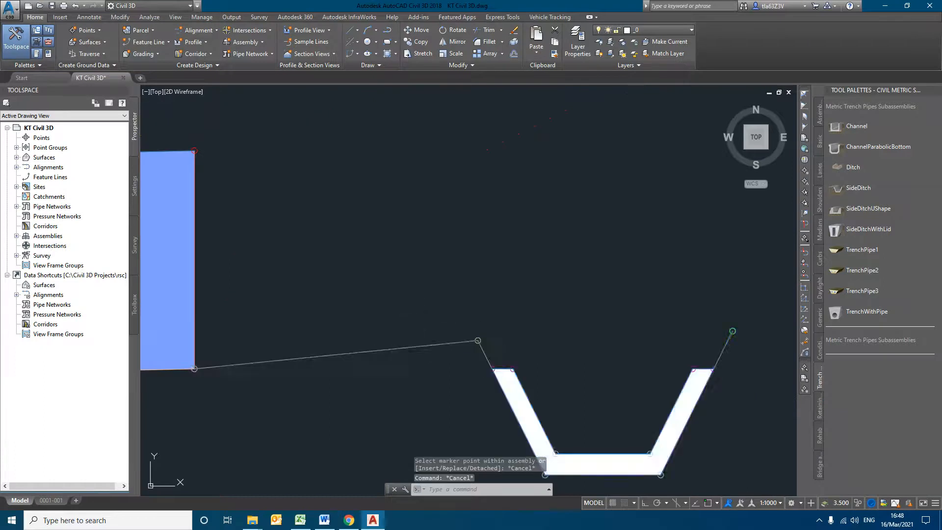
left_click(480, 344)
left_click(75, 49)
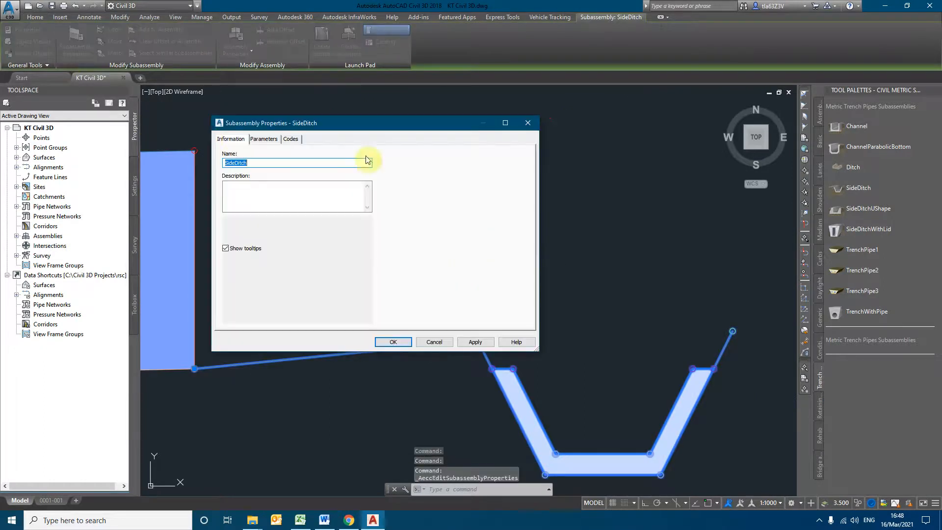
left_click(264, 139)
double_click(332, 182)
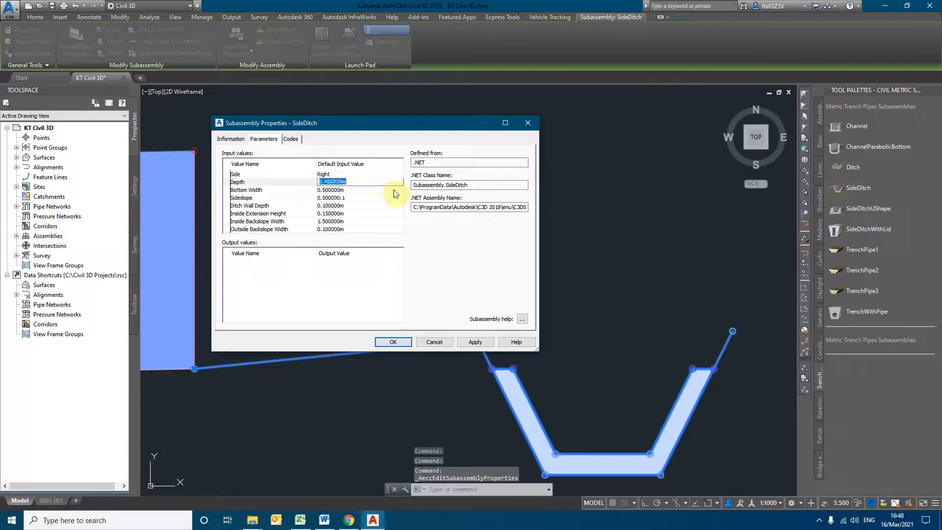
double_click(329, 199)
left_click(328, 200)
type("10")
left_click(484, 342)
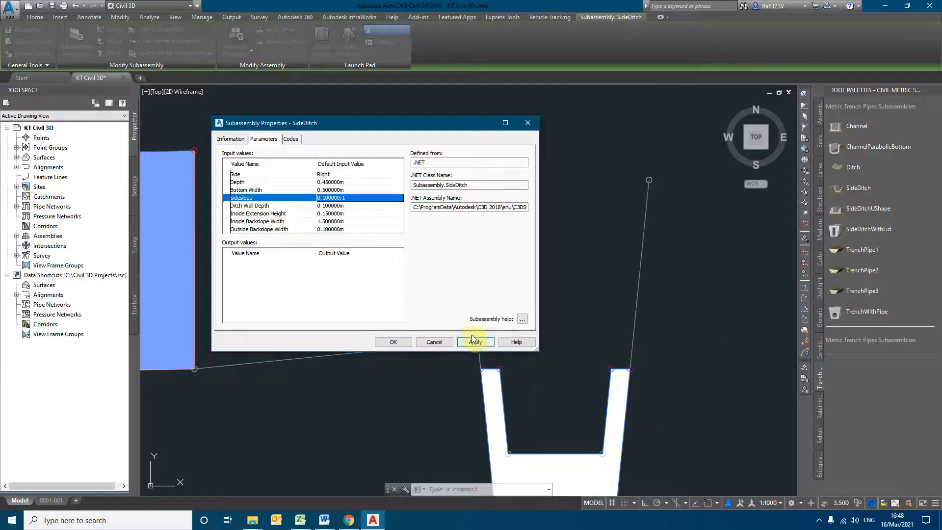
Set the SideDitch inside extension height to 0 m and apply it.
left_click(324, 206)
left_click(324, 215)
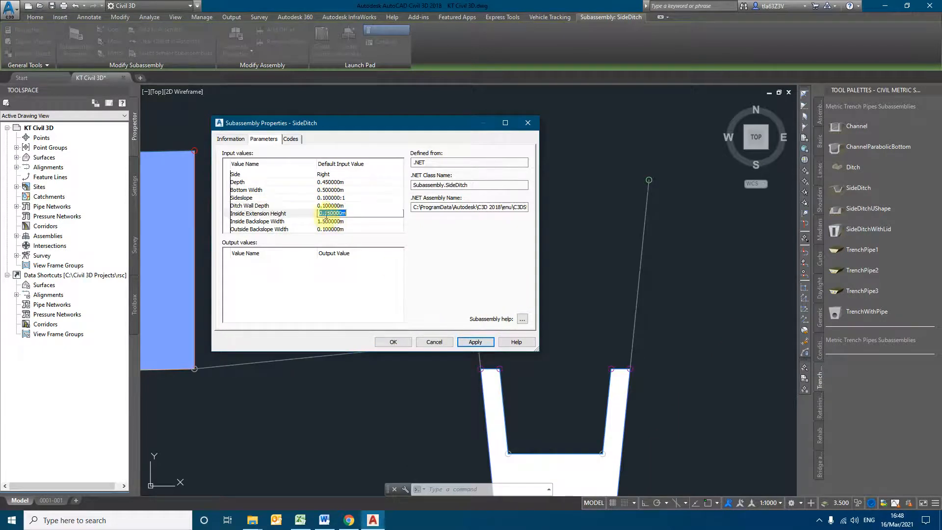
type("0")
left_click(480, 343)
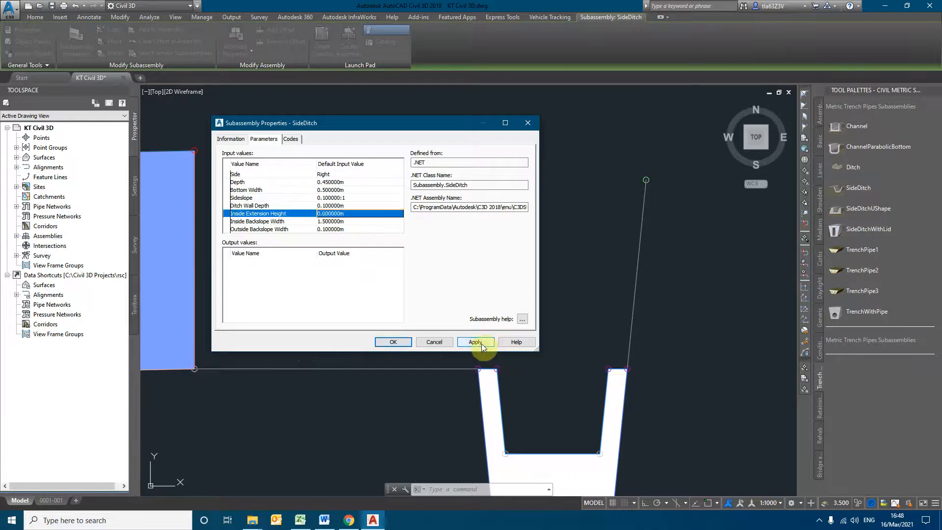
Set the SideDitch inside and outside backslope widths to 0 m, applying each change.
left_click(334, 229)
left_click(339, 221)
type("0")
left_click(474, 343)
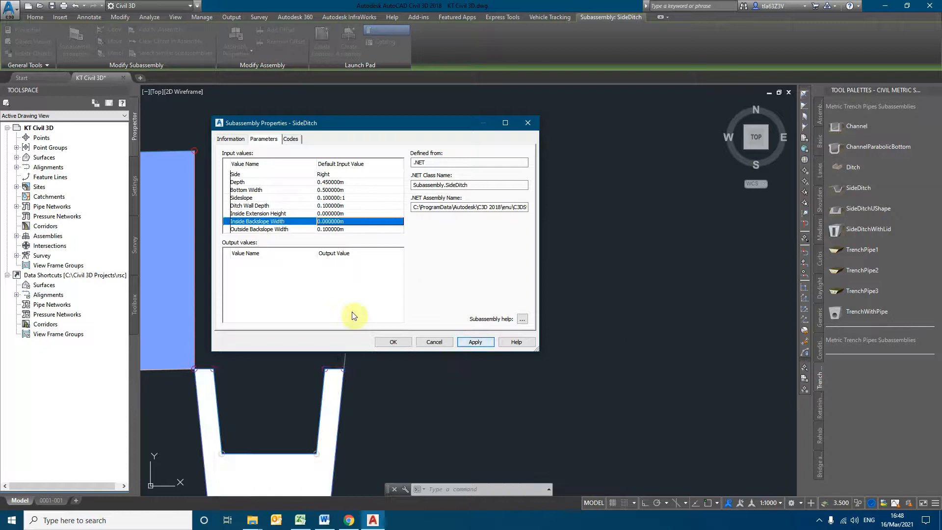
left_click(339, 229)
type("0")
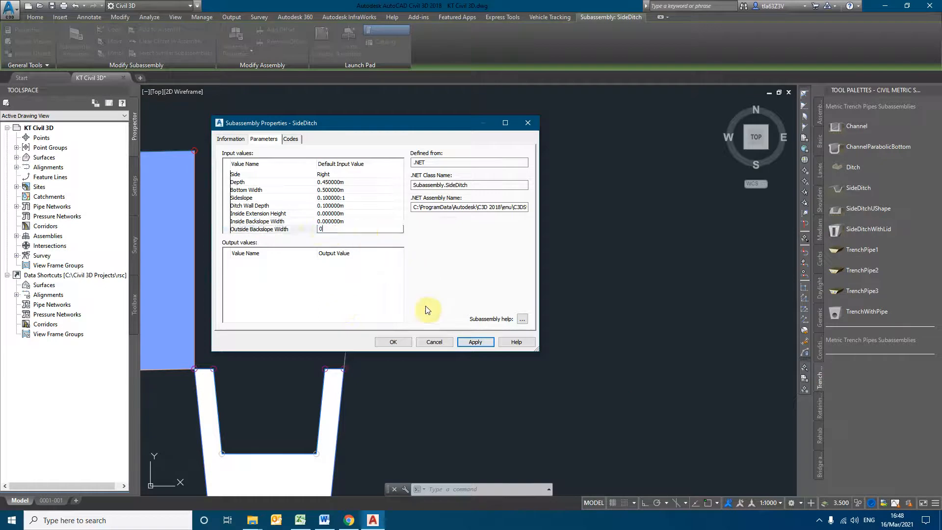
left_click(474, 342)
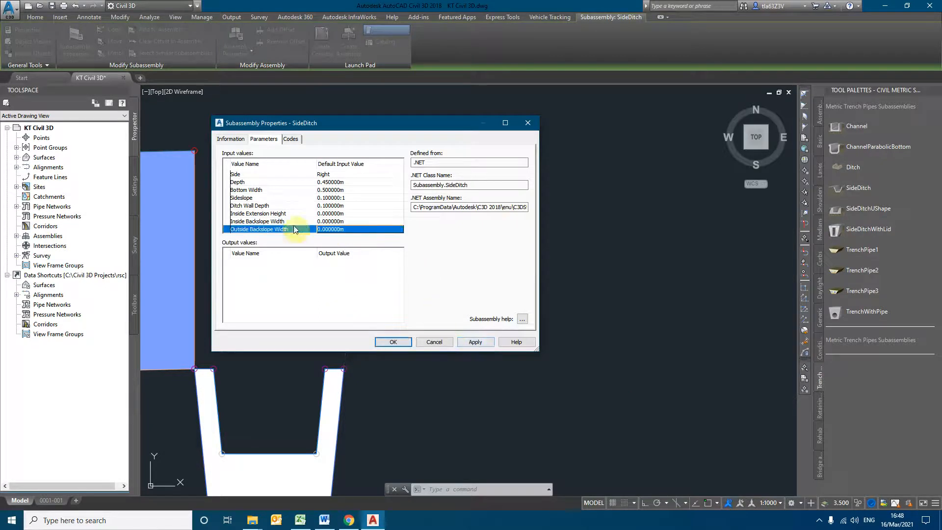
Try a SideDitch sideslope of 0.01:1 and return it to 0.1:1, applying each value.
left_click(328, 197)
left_click(325, 197)
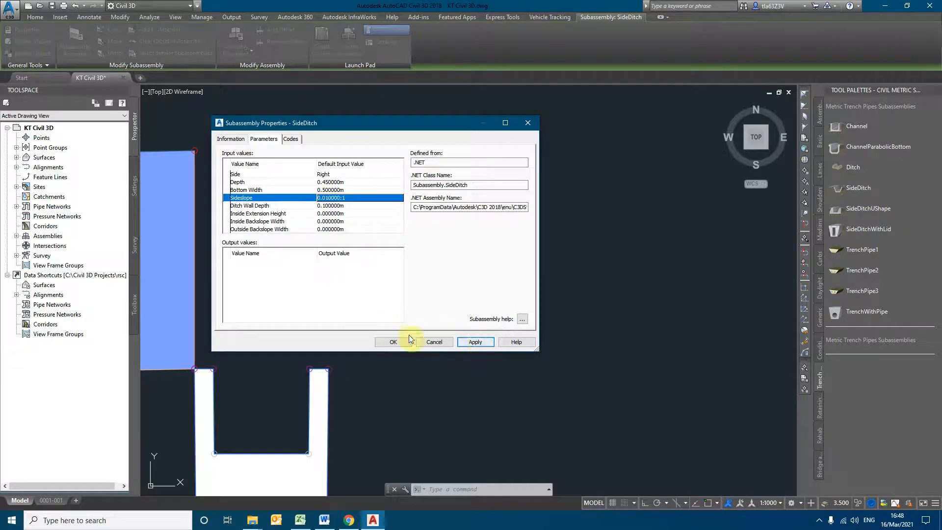
left_click(324, 198)
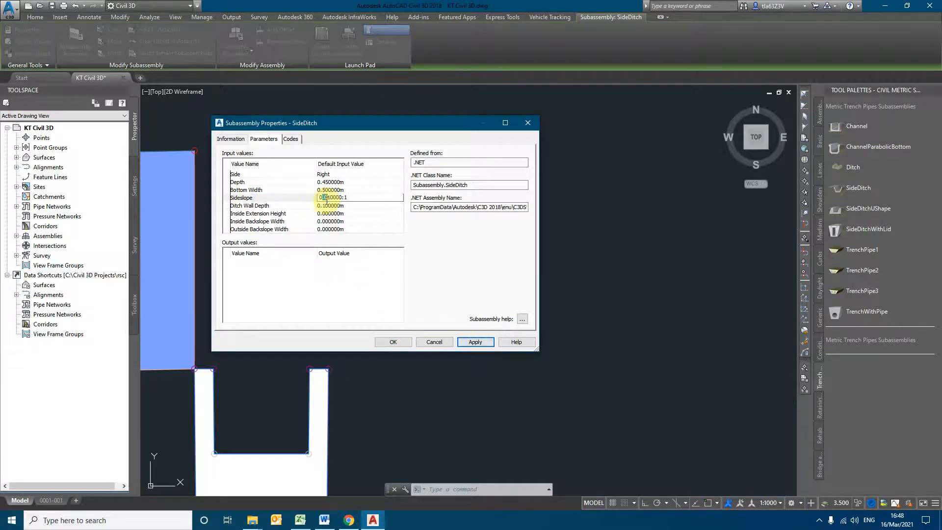
type("1")
left_click(472, 340)
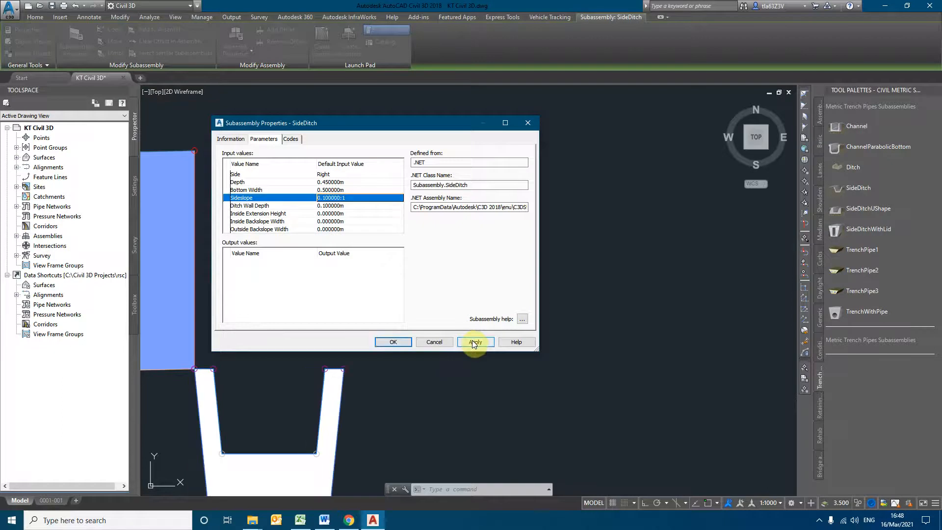
Accept the SideDitch properties, close the dialog and clear the selection.
left_click(329, 192)
left_click(403, 340)
scroll(431, 289, "down", 6)
scroll(400, 324, "up", 10)
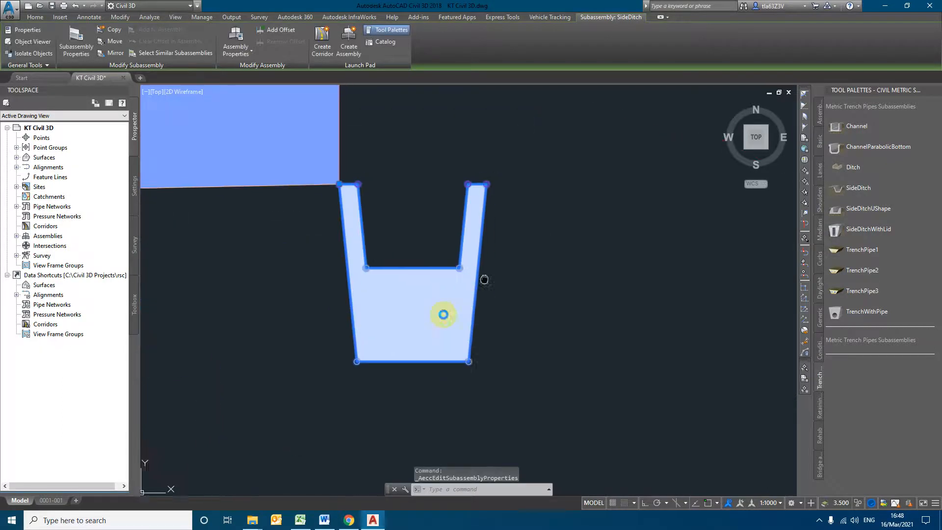
key("Escape")
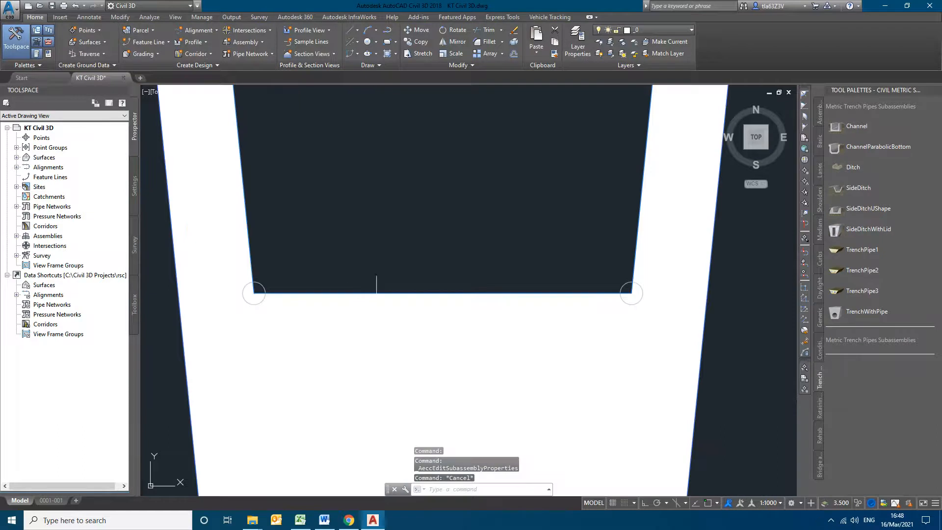
Reopen the SideDitch subassembly parameters and move the dialog clear of the ditch drawing.
left_click(382, 293)
scroll(395, 354, "down", 8)
left_click(91, 52)
left_click(265, 138)
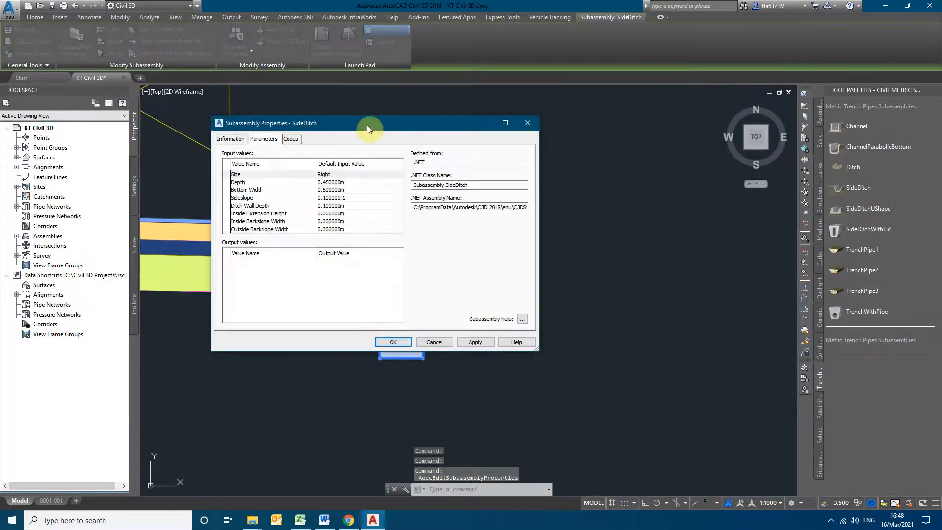
left_click_drag(368, 123, 497, 122)
left_click_drag(739, 116, 665, 123)
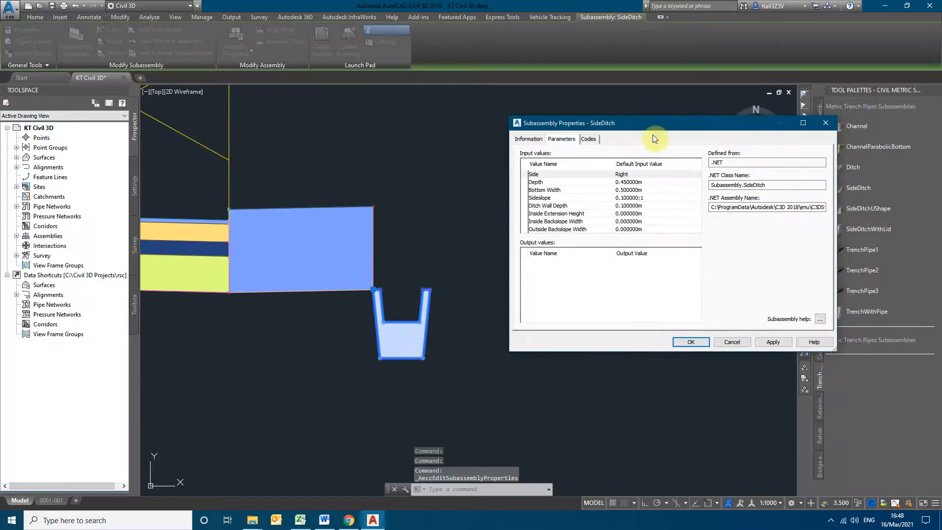
Set the SideDitch depth to 0.7 m and apply it.
left_click(626, 182)
left_click(626, 182)
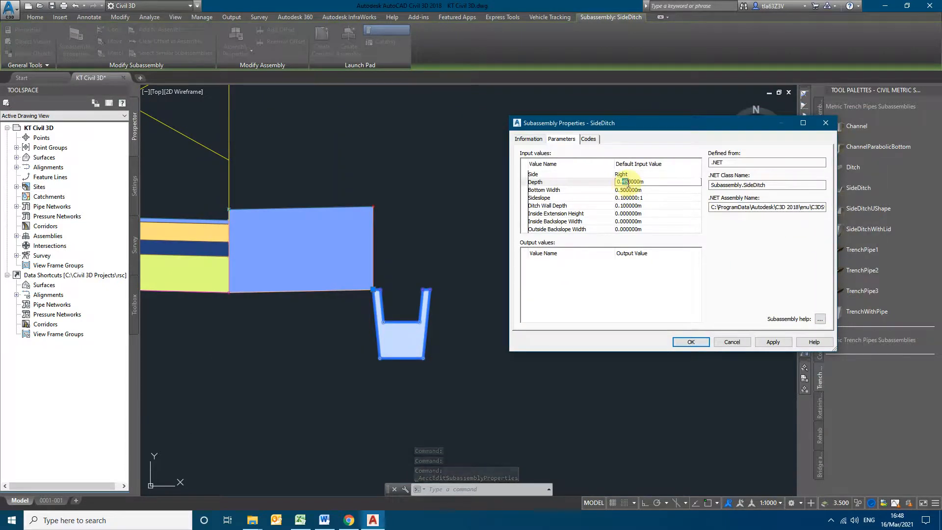
type("7")
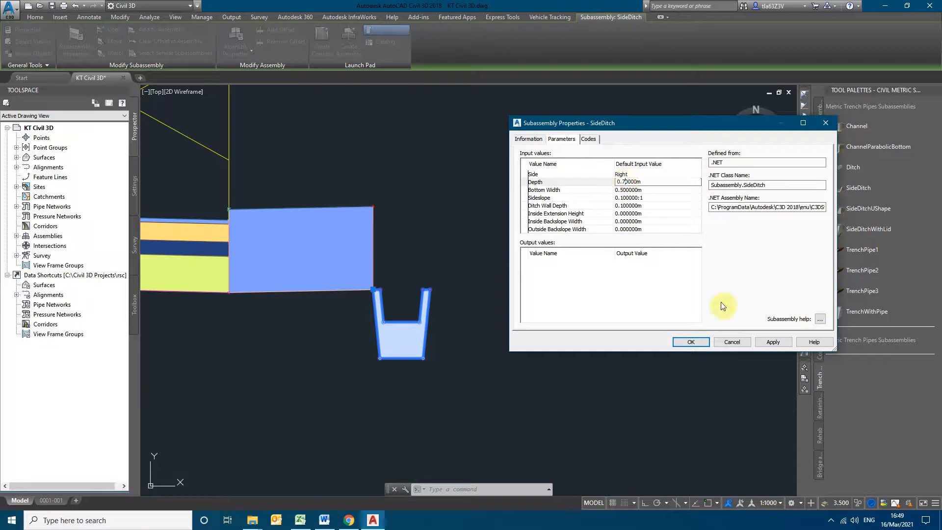
left_click(773, 342)
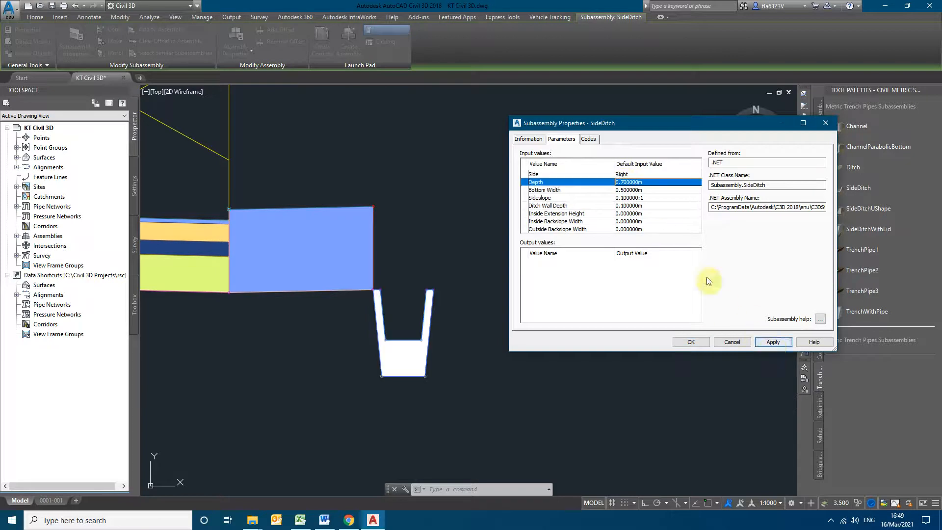
Try a SideDitch ditch wall depth of 0.4 m and return it to 0.1 m, applying each value.
left_click(626, 205)
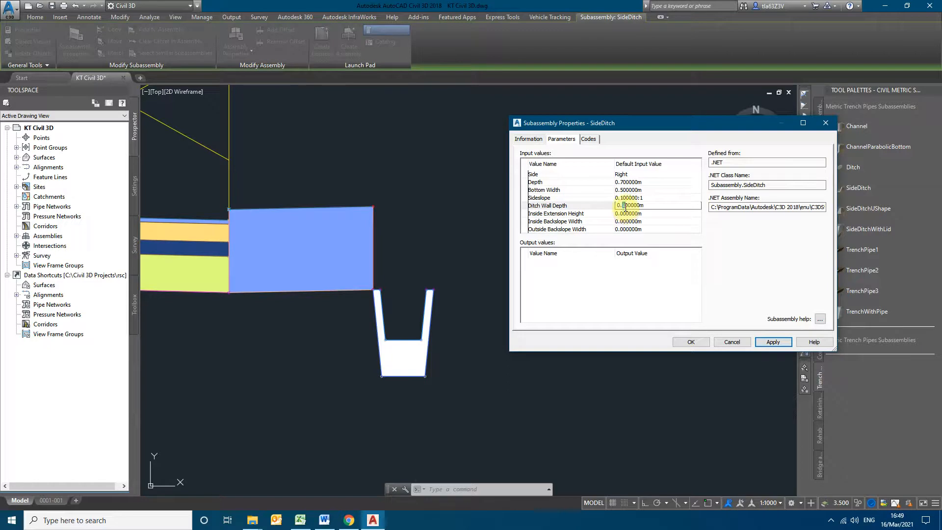
left_click(773, 342)
left_click(623, 206)
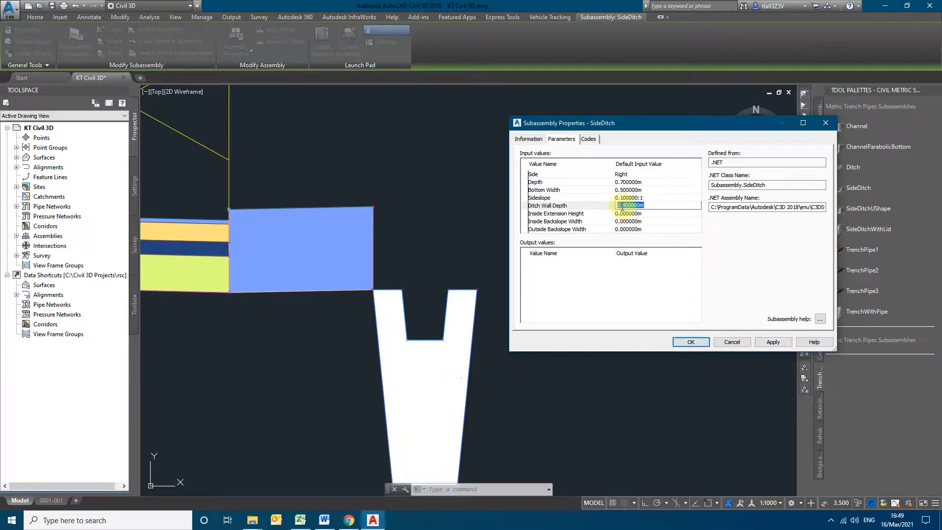
type("0.1")
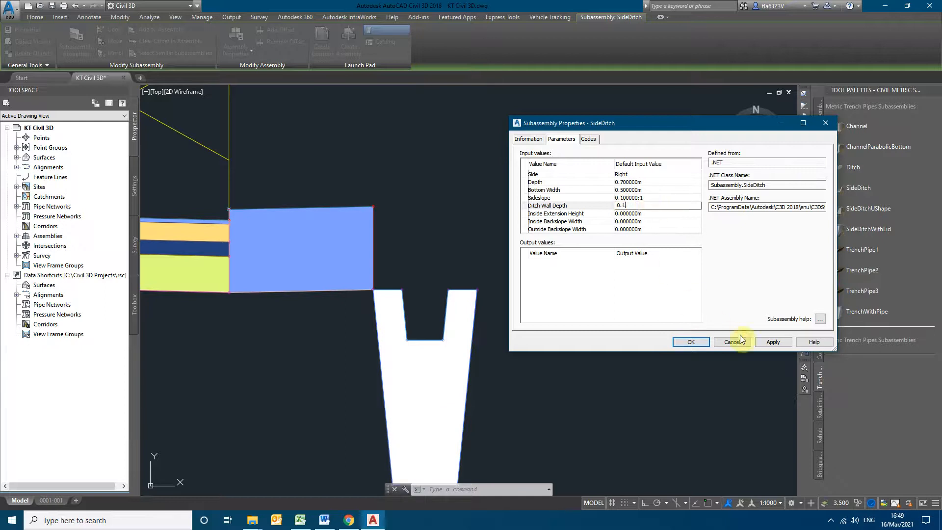
left_click(766, 342)
Try a SideDitch depth of 0.3 m and settle on 0.5 m, applying each value.
left_click(626, 183)
left_click_drag(622, 182, 670, 183)
type("3")
left_click(774, 342)
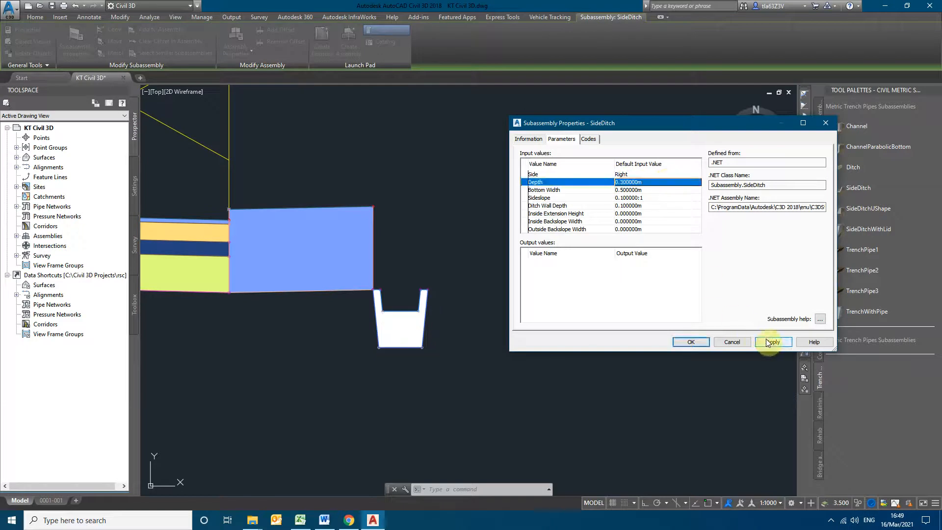
left_click(624, 182)
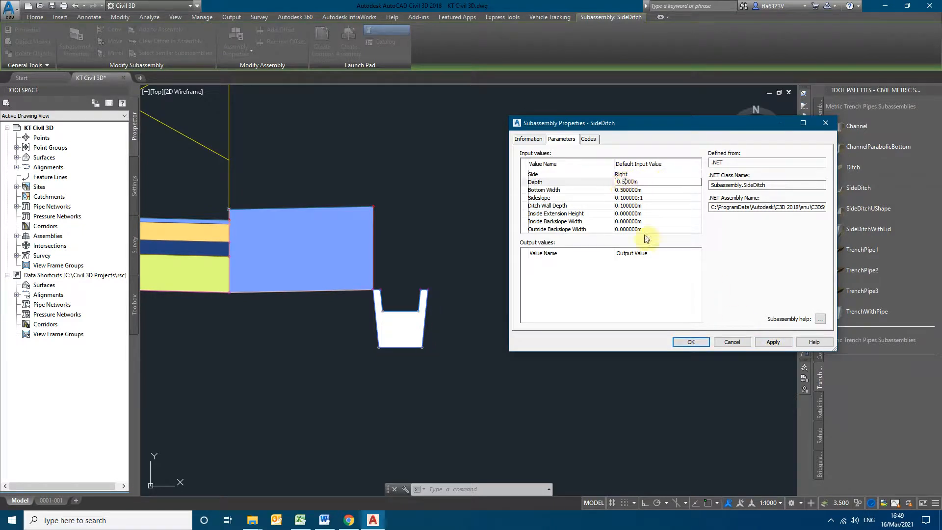
left_click(766, 343)
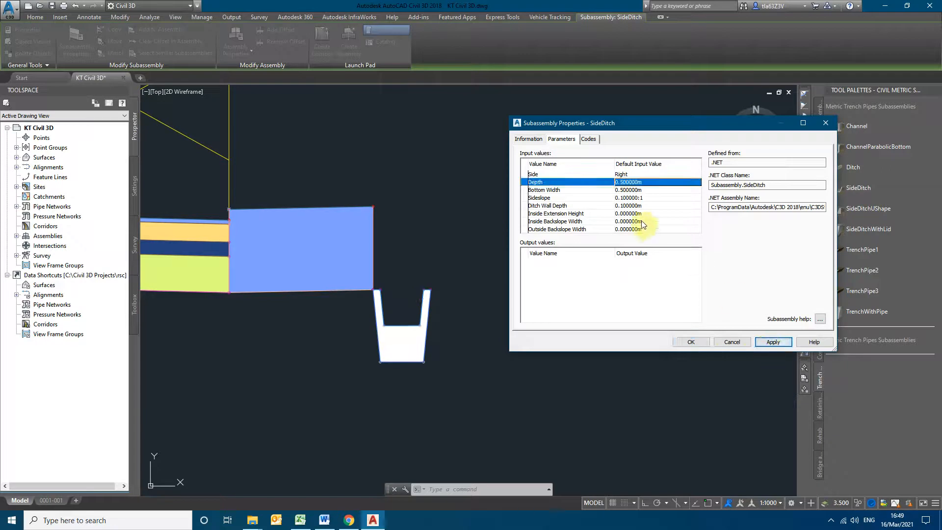
Try a SideDitch ditch wall depth of 0.3 m and restore 0.1 m, applying both values.
left_click(622, 191)
left_click(623, 191)
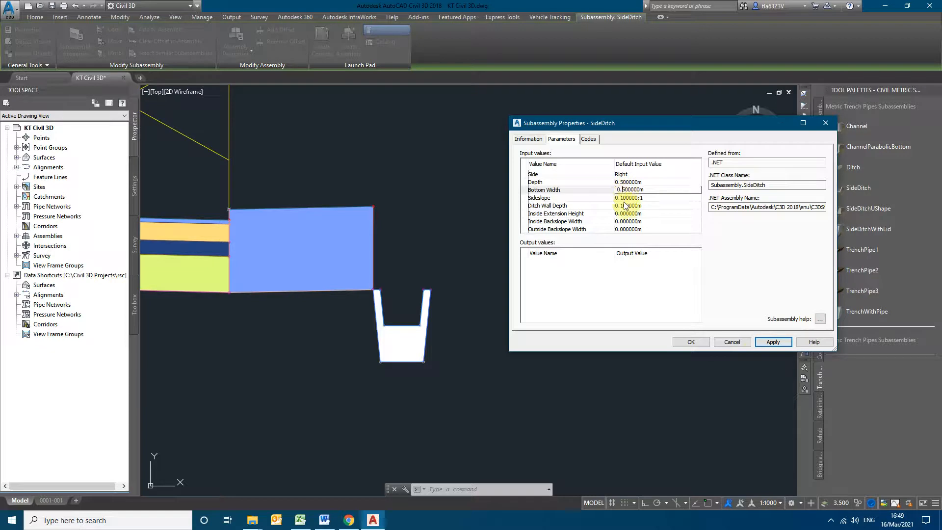
left_click(625, 206)
left_click(624, 207)
left_click(624, 206)
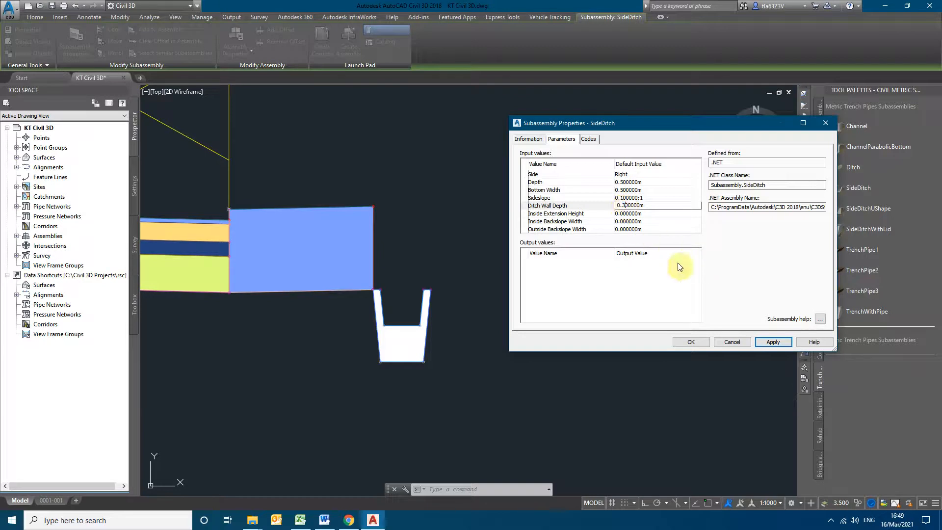
left_click(767, 344)
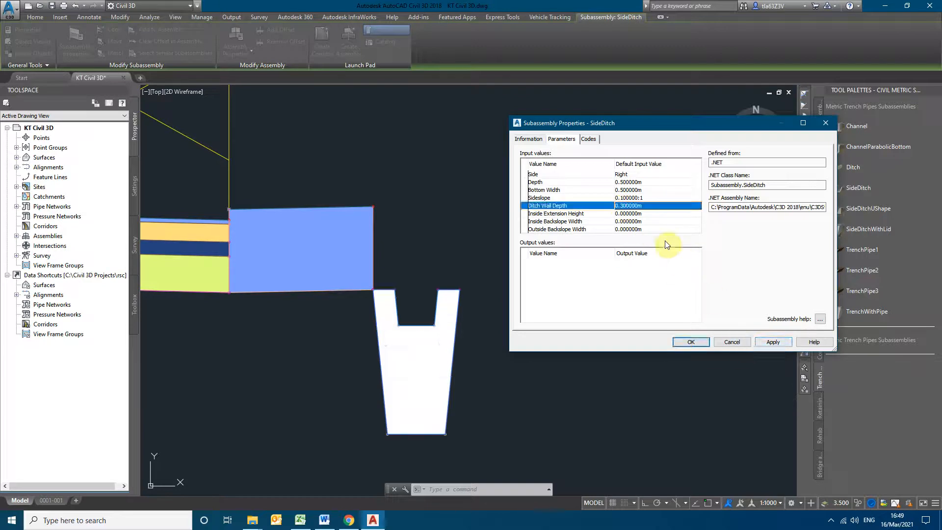
left_click(620, 208)
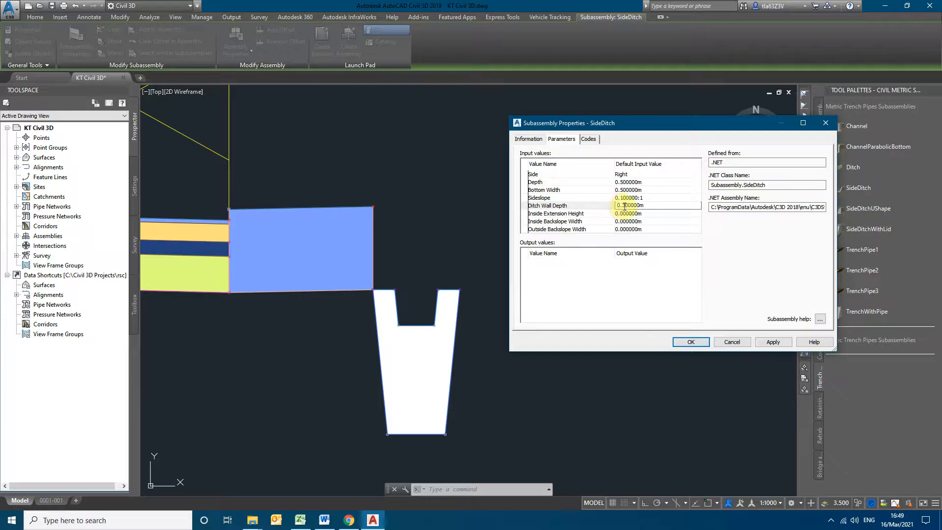
left_click_drag(621, 205, 624, 206)
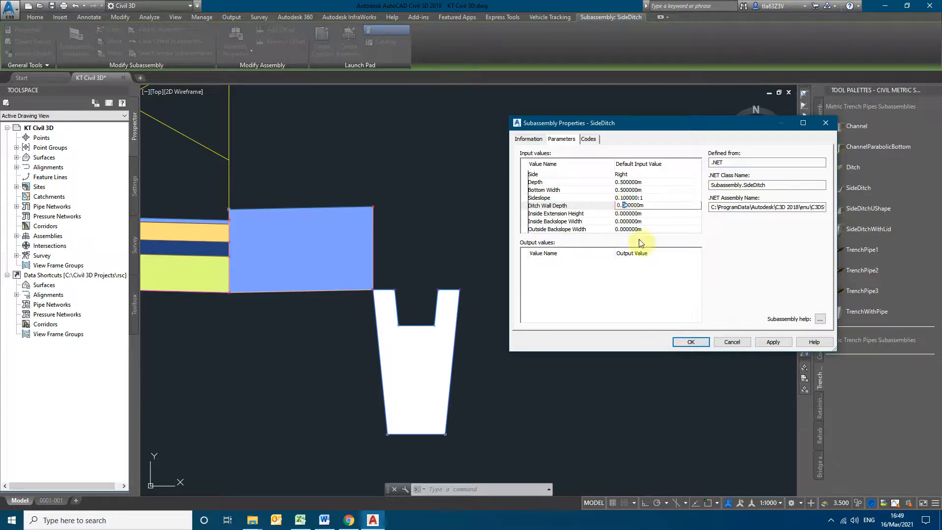
left_click(770, 342)
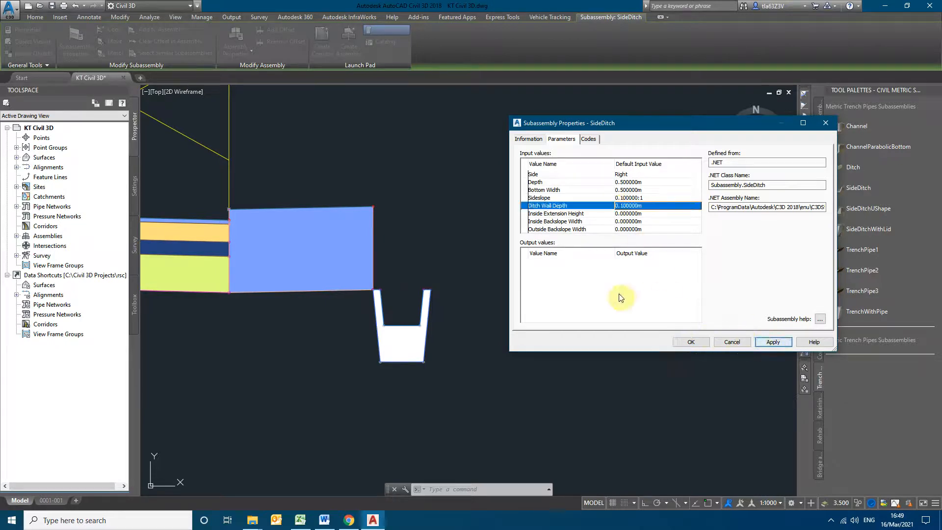
Try SideDitch depths of 0.3 m, 0.7 m and 0.9 m in turn, applying each value.
left_click(631, 191)
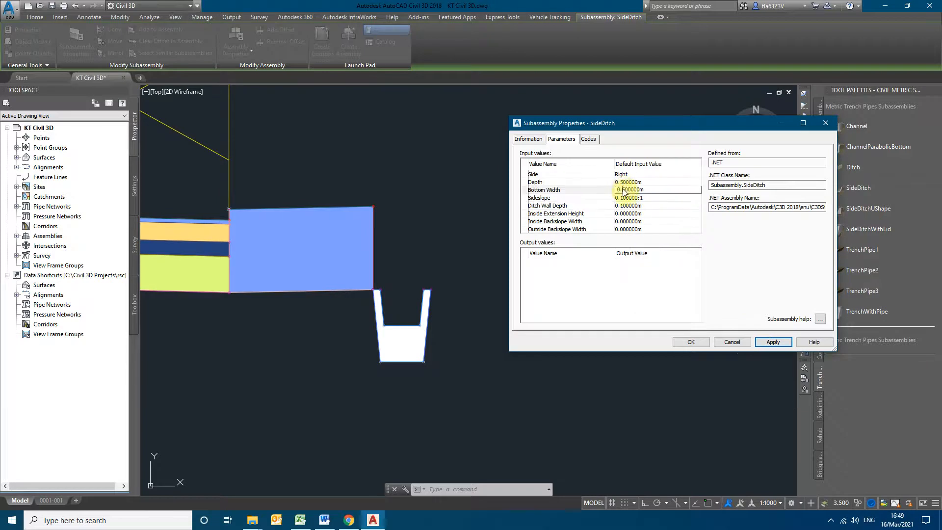
left_click(624, 183)
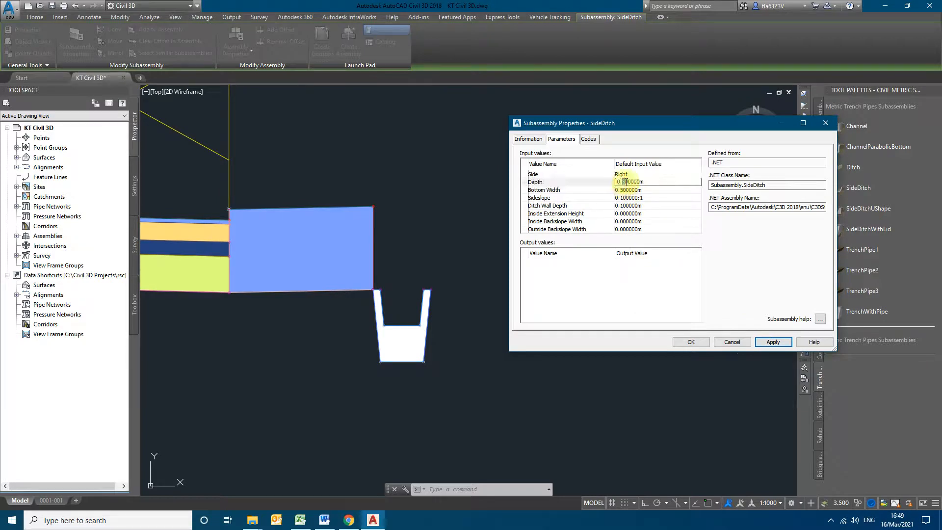
left_click_drag(623, 182, 646, 184)
type("3")
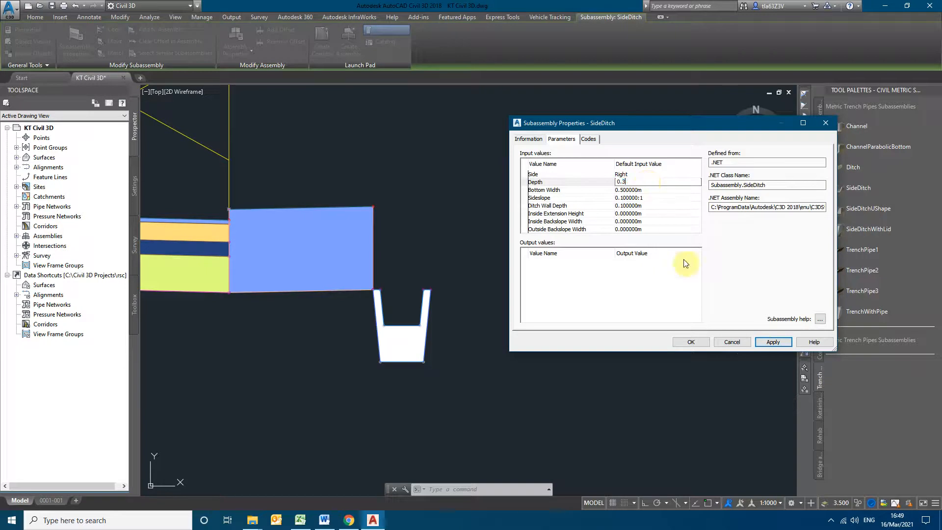
left_click(772, 343)
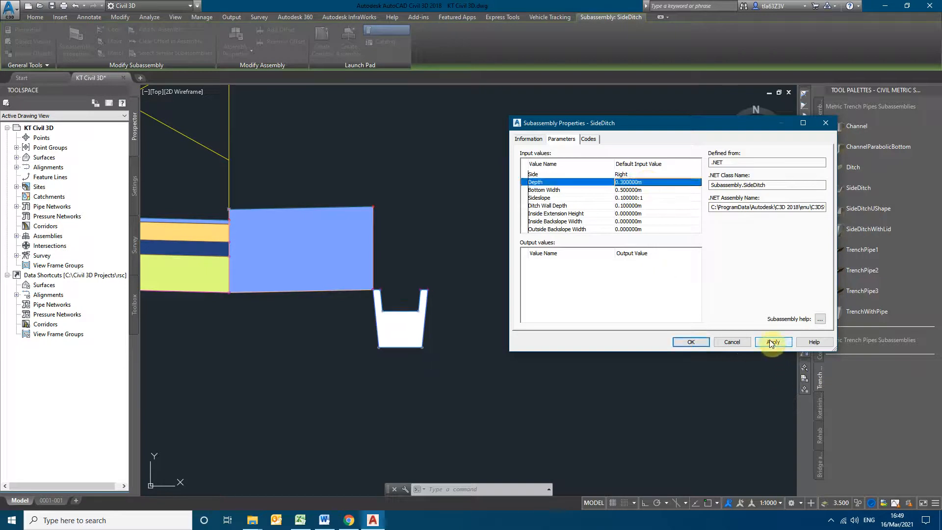
left_click(630, 182)
left_click_drag(633, 184, 648, 183)
type("7")
left_click(773, 342)
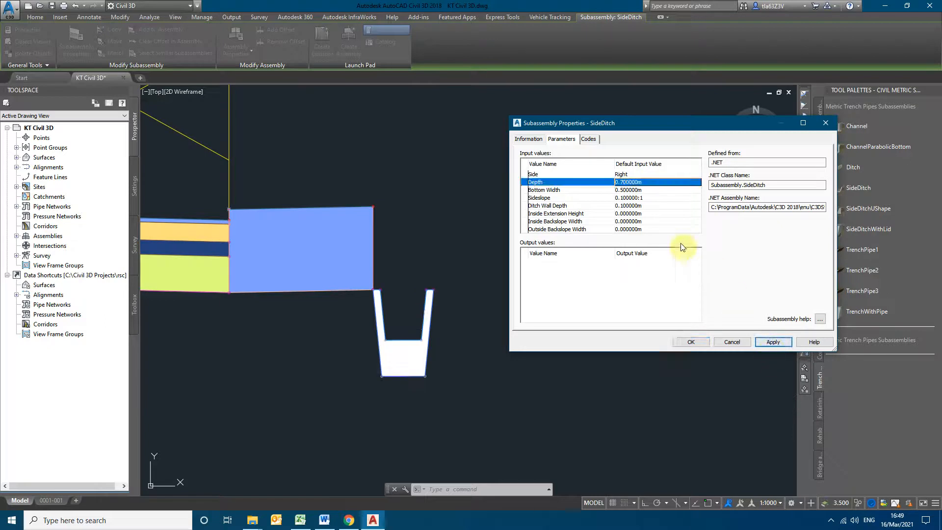
left_click(626, 182)
left_click_drag(622, 182, 653, 181)
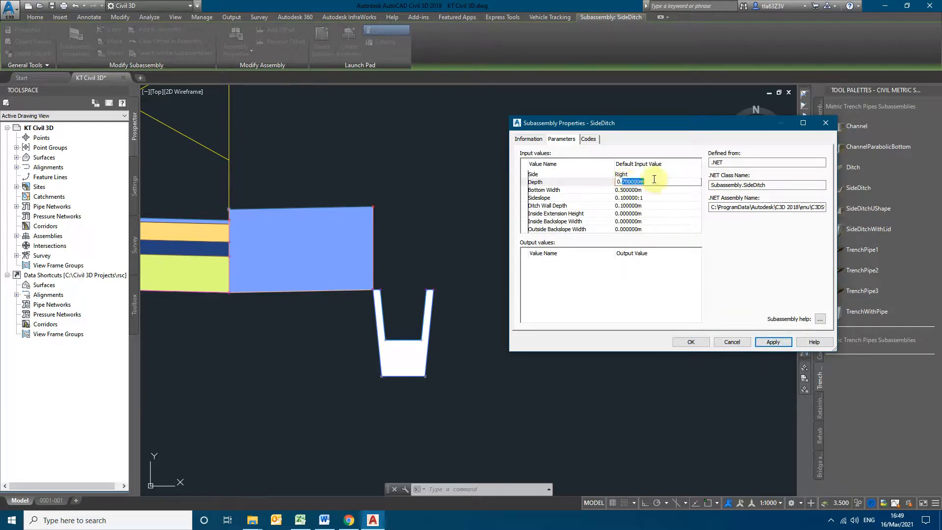
type("9")
left_click(785, 343)
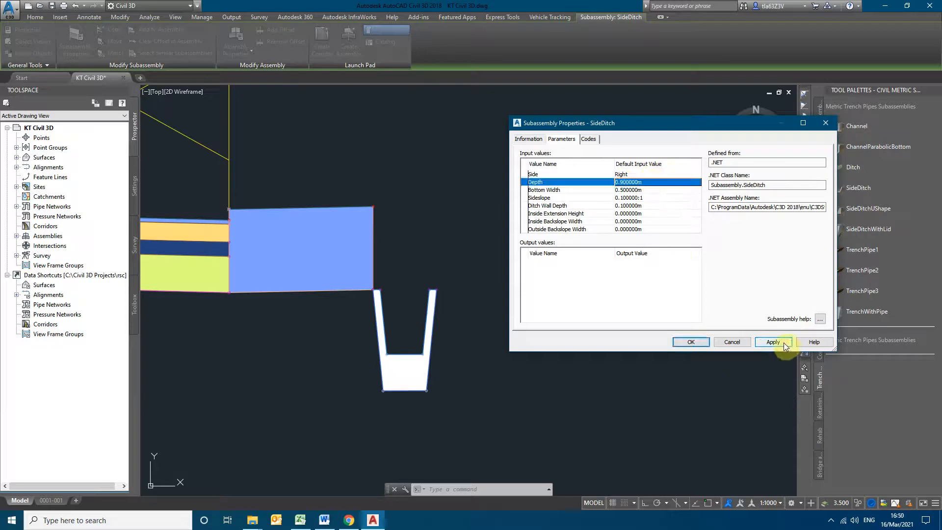
Set the SideDitch depth to 0.3 m and apply it.
left_click(622, 190)
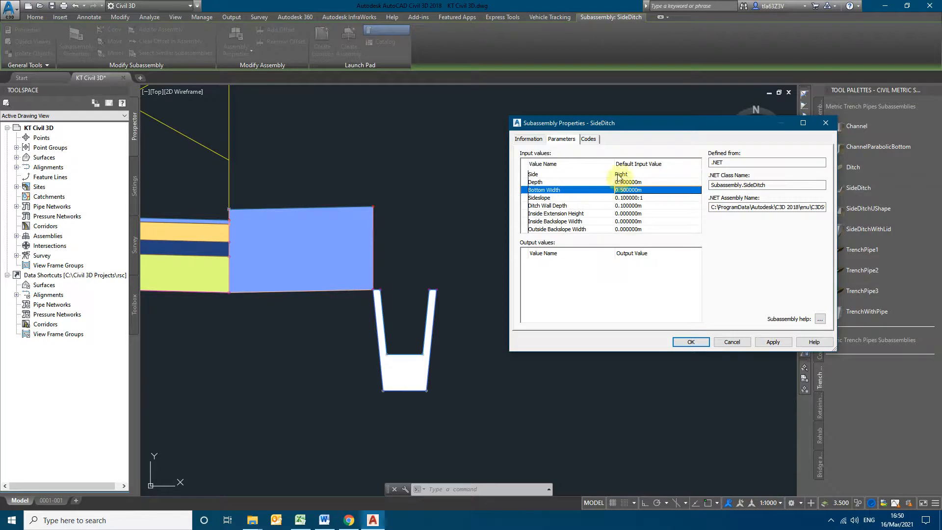
double_click(627, 181)
type("0.3")
left_click(773, 342)
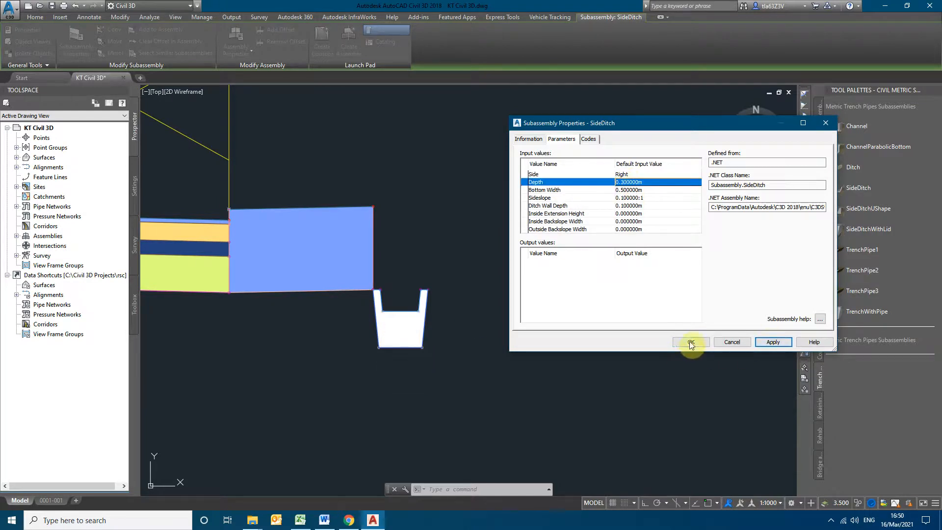
Try a SideDitch ditch wall depth of 1 m and apply it.
left_click(623, 205)
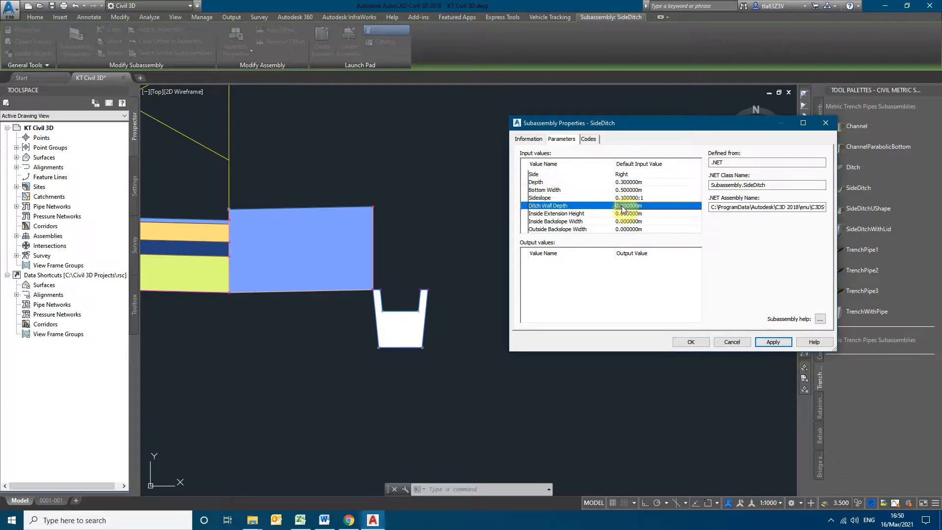
left_click(623, 205)
double_click(645, 205)
type("1")
left_click(770, 341)
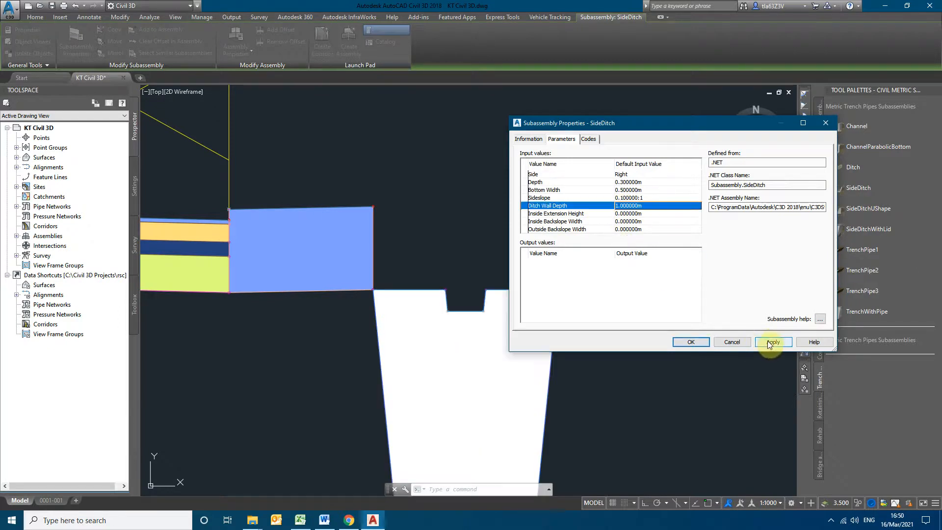
Set the SideDitch ditch wall depth to 0.001 m, apply it and accept the subassembly properties.
left_click(625, 207)
type("0")
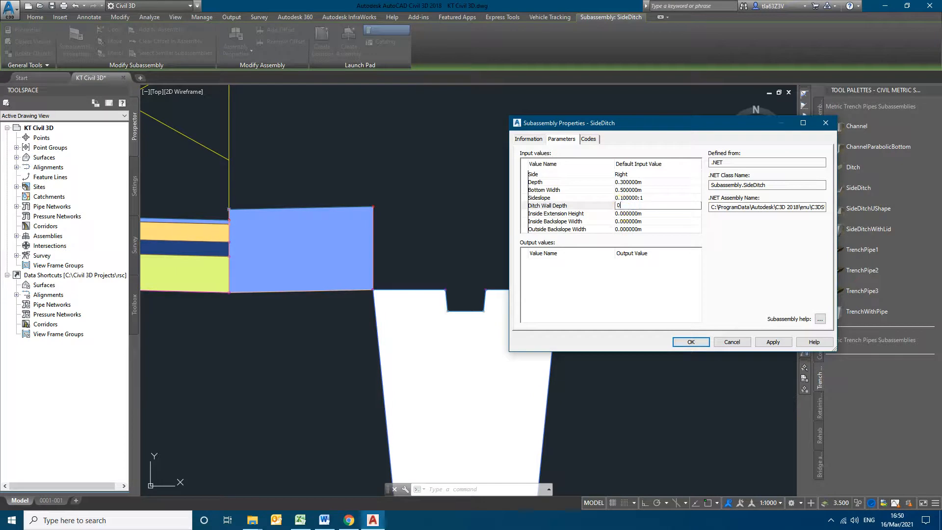
type(".001")
left_click(786, 342)
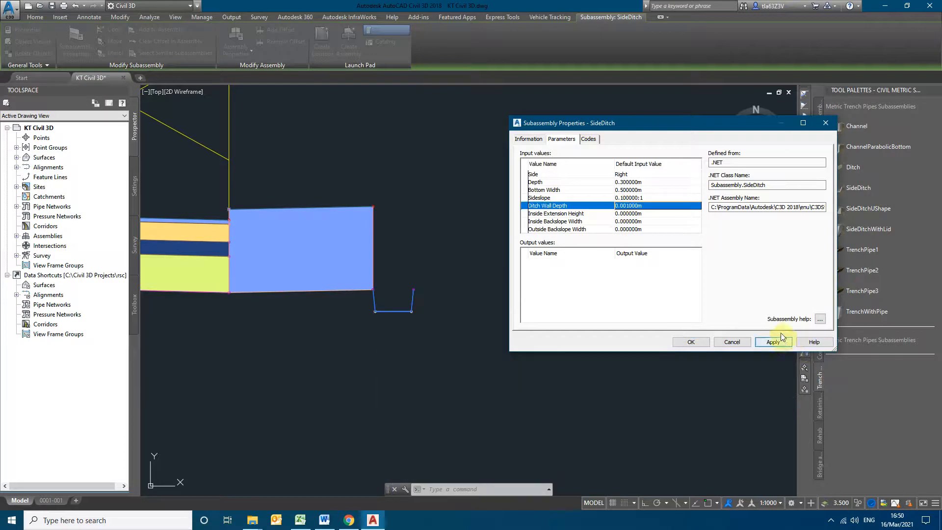
left_click(691, 342)
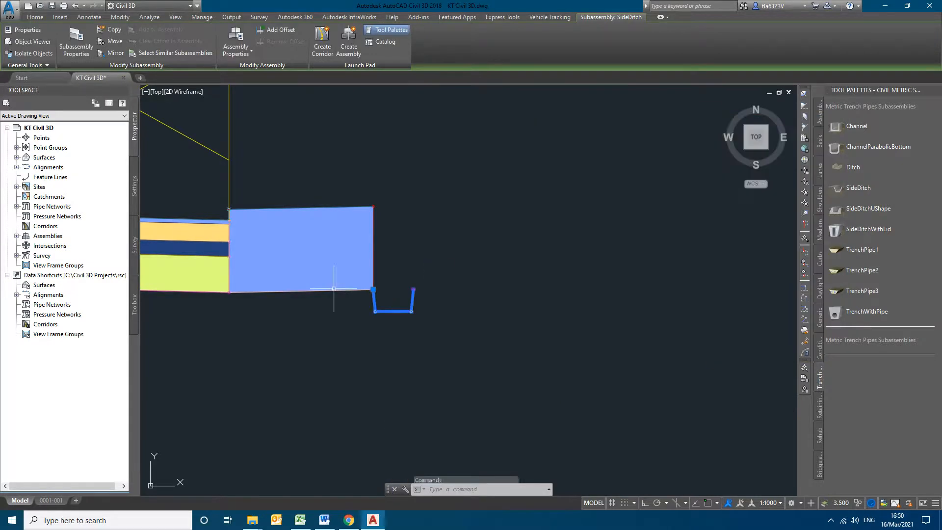
Examine the thin walls and base of the SideDitch up close, especially its lower inner corner.
scroll(387, 301, "up", 10)
scroll(440, 346, "down", 8)
key("Escape")
scroll(417, 359, "up", 10)
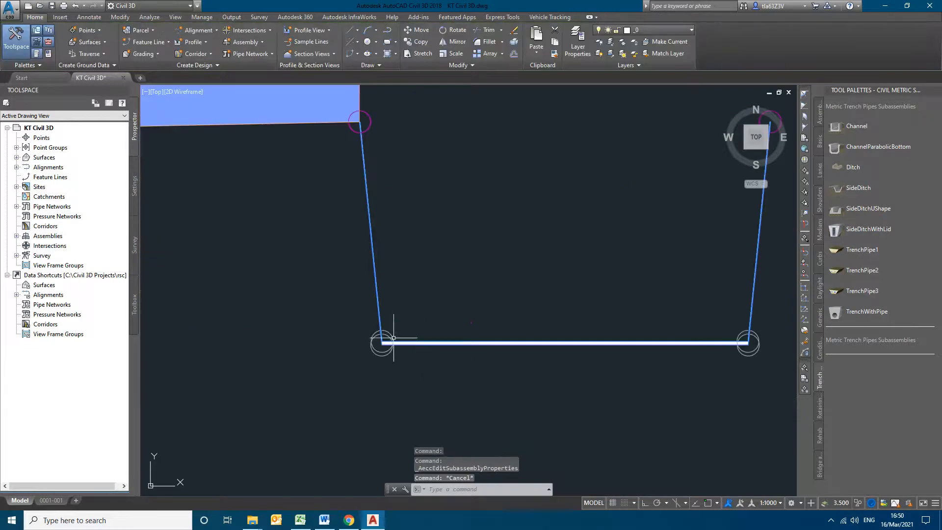
left_click(390, 361)
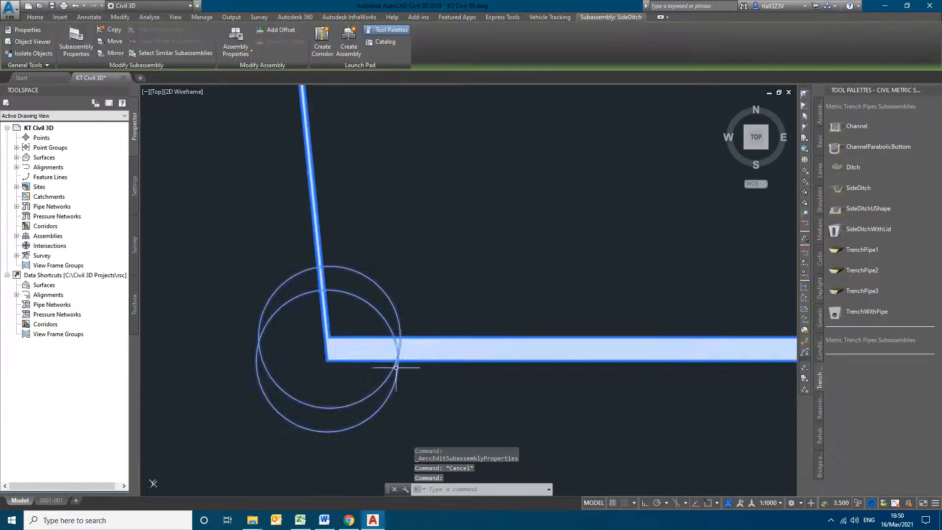
scroll(467, 378, "down", 5)
key("Escape")
scroll(412, 360, "down", 5)
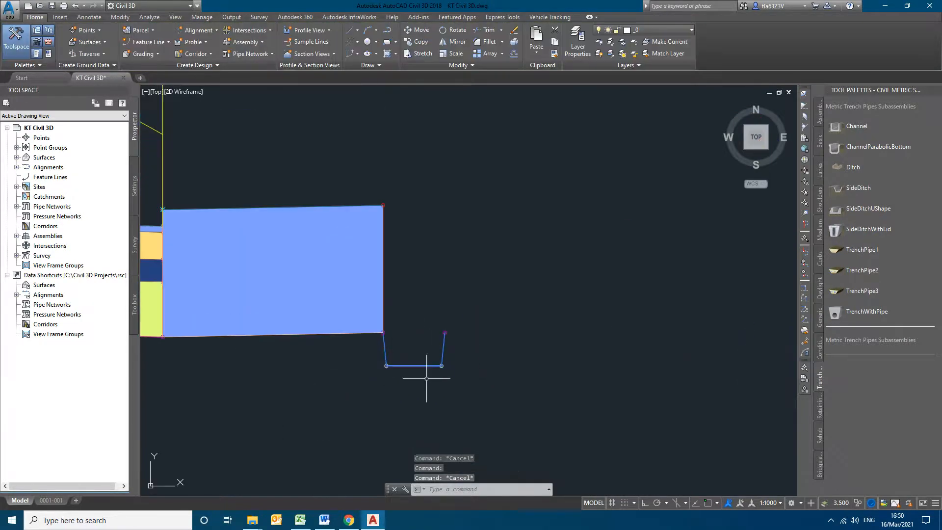
middle_click_drag(428, 373, 406, 317)
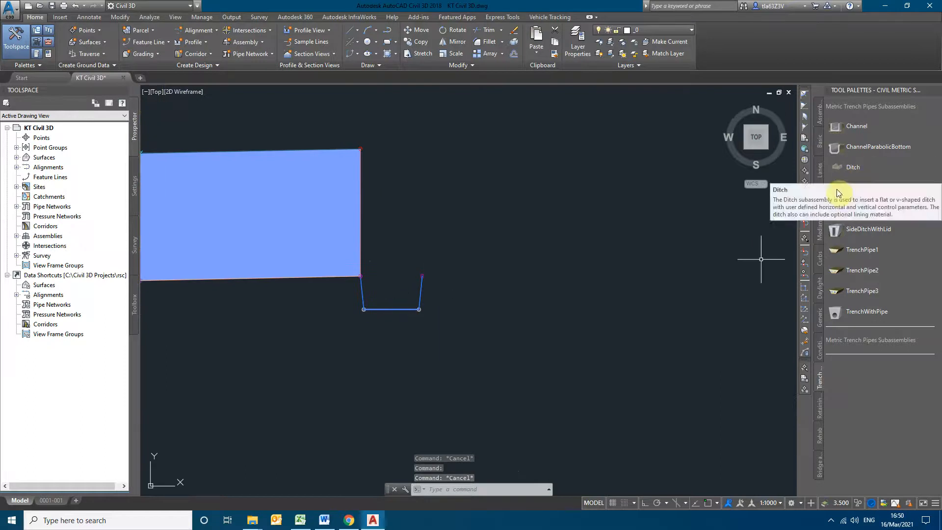
Attach a right-side DaylightBench from the metric daylight subassemblies to the top outer point of the SideDitch.
left_click(820, 291)
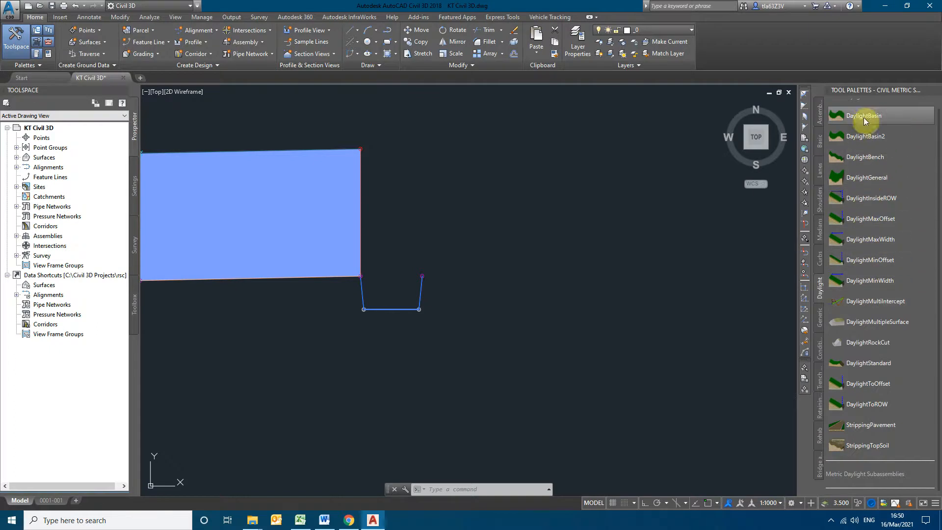
scroll(863, 147, "up", 1)
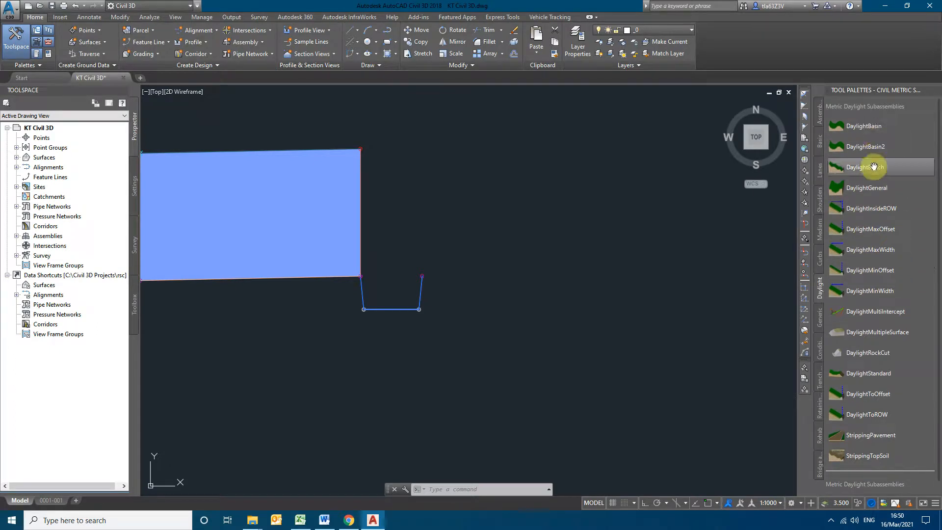
mouse_move(868, 168)
left_mouse_down()
mouse_move(571, 286)
mouse_move(546, 276)
left_mouse_up()
scroll(422, 275, "up", 8)
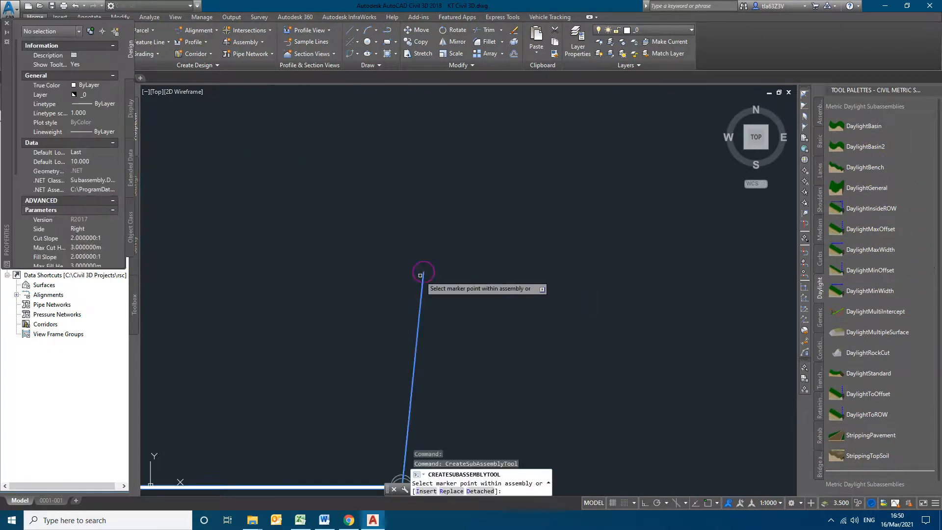
scroll(423, 273, "down", 8)
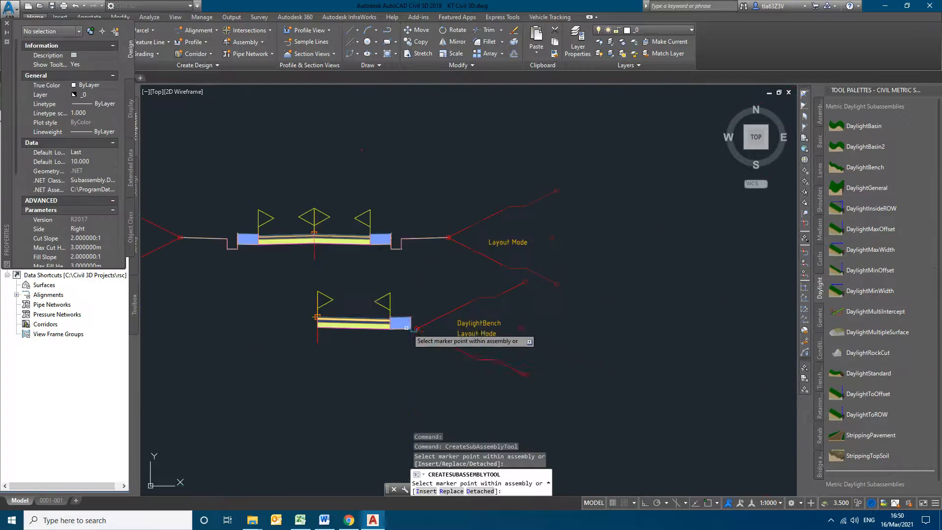
key("Escape")
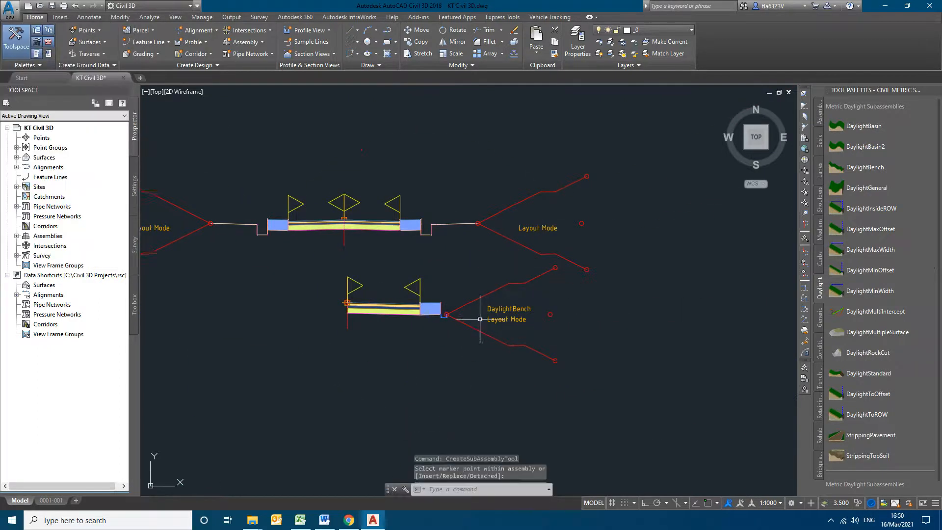
middle_click_drag(486, 319, 497, 317)
scroll(453, 314, "up", 8)
scroll(513, 294, "down", 8)
scroll(512, 298, "up", 5)
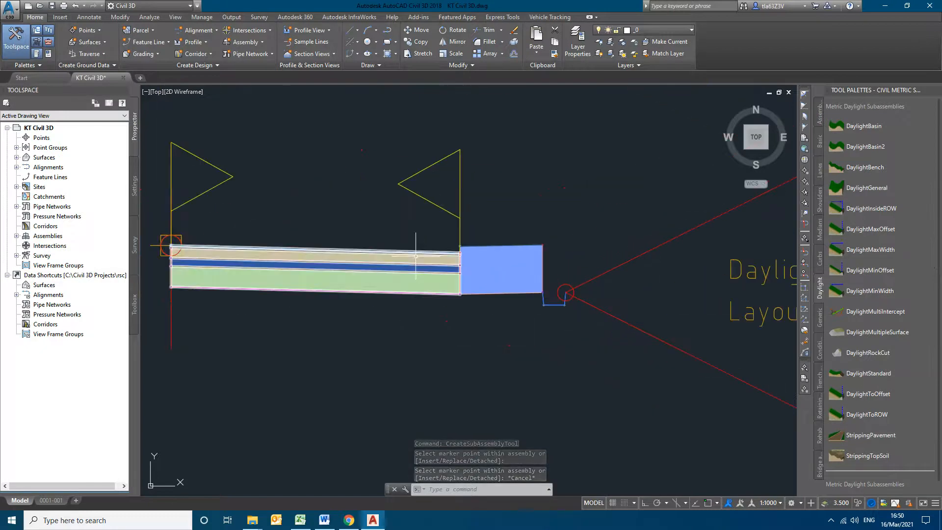
left_click(480, 256)
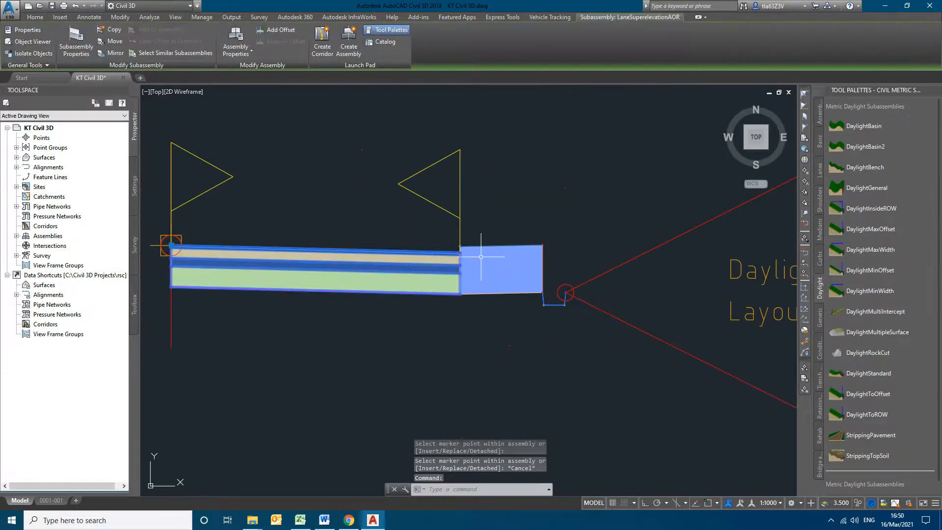
left_click(553, 304)
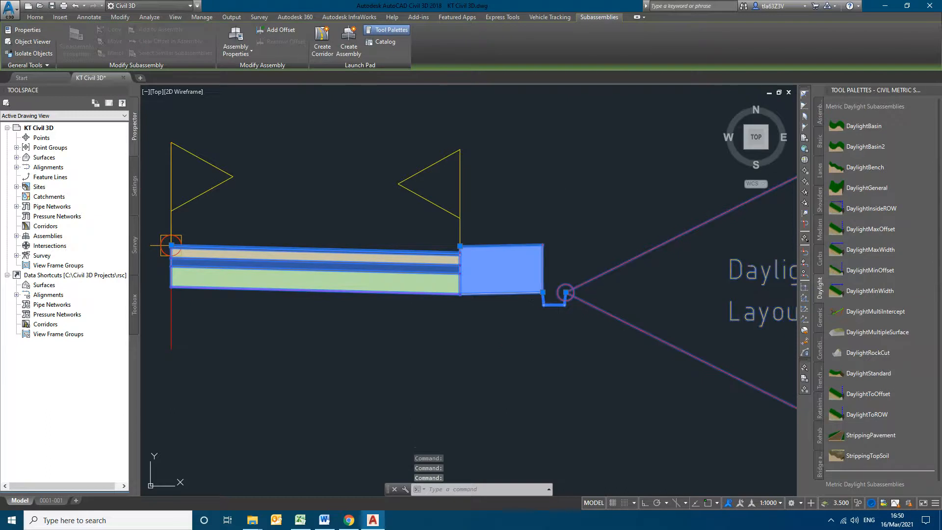
key("Escape")
key("Escape")
key("Escape")
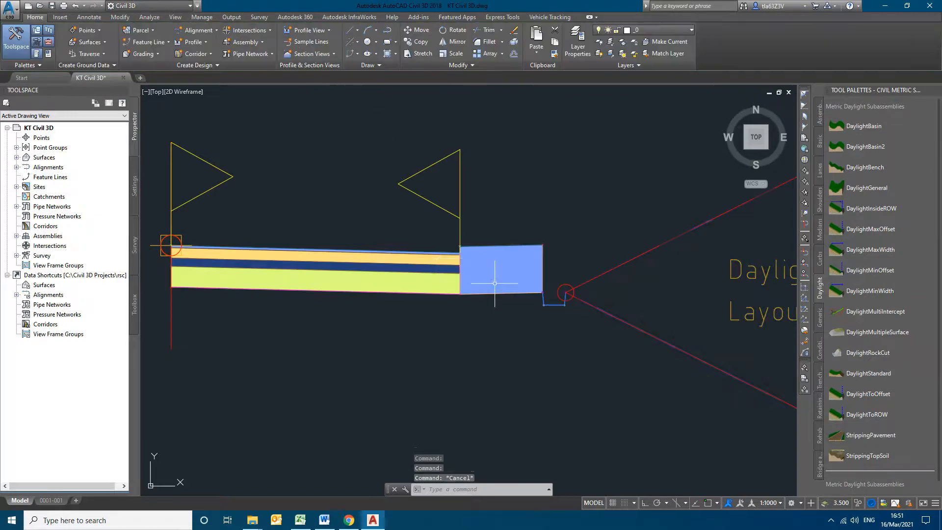
Mirror the right-side lane, BasicLane shoulder, SideDitch and DaylightBench together about the lower assembly's central baseline marker.
left_click(361, 250)
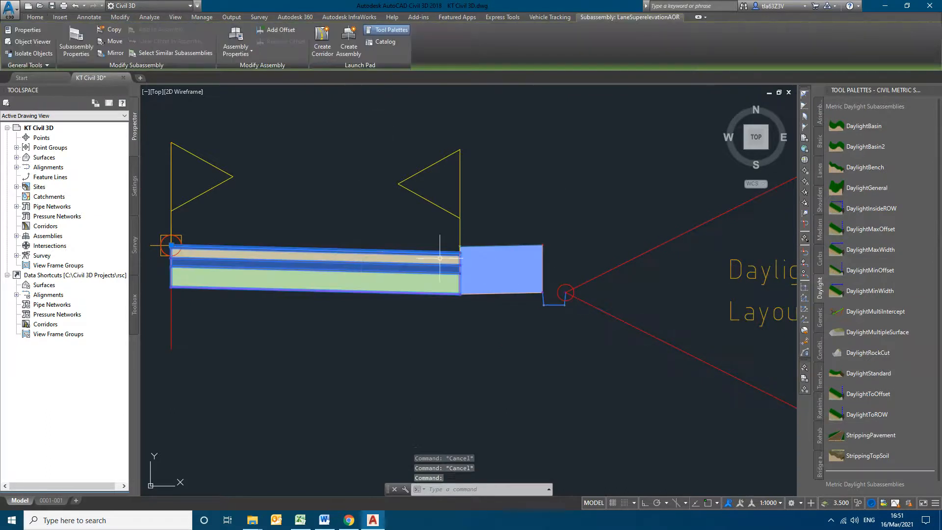
left_click(499, 249)
scroll(469, 243, "up", 5)
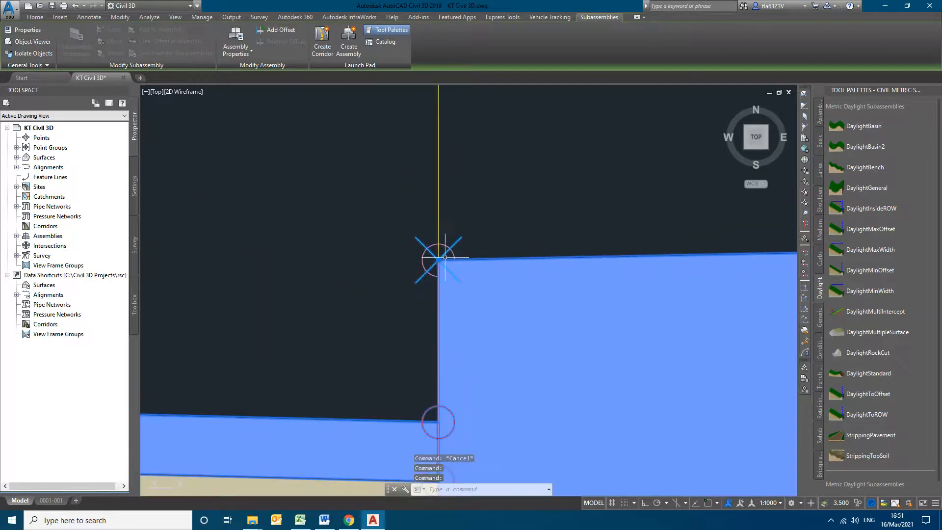
scroll(357, 279, "down", 5)
middle_click_drag(604, 403, 501, 163)
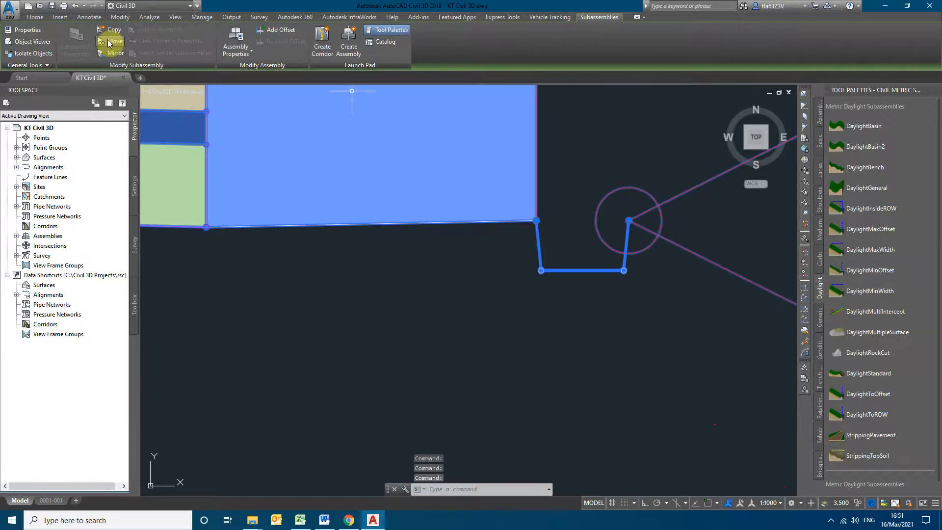
left_click(115, 53)
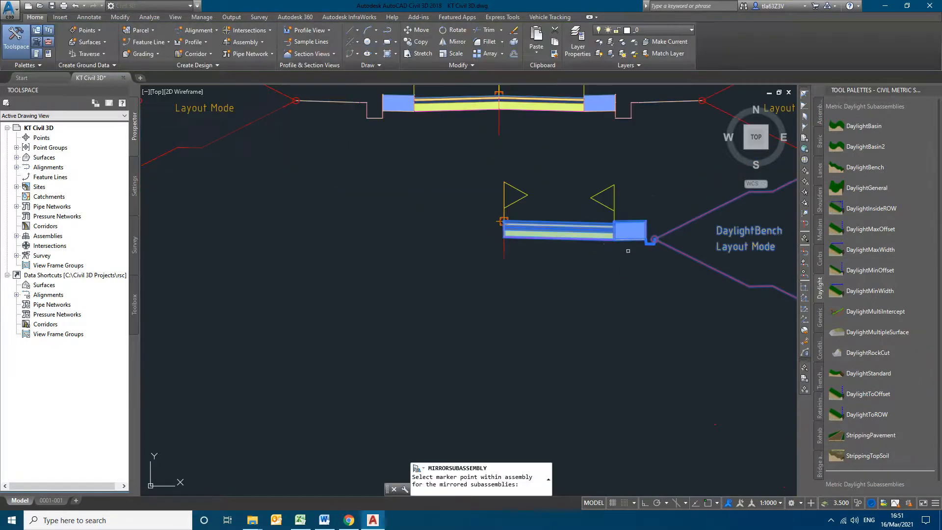
scroll(491, 231, "up", 7)
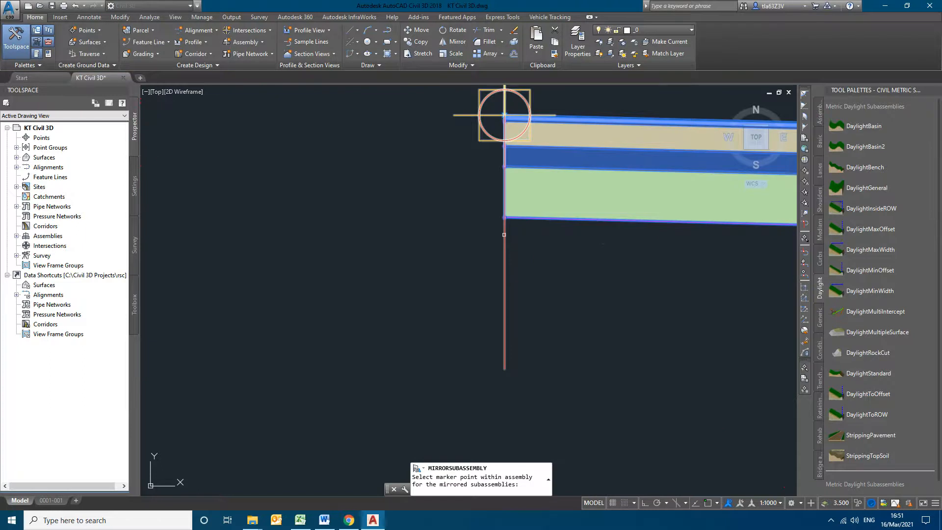
left_click(505, 116)
scroll(481, 315, "down", 7)
key("Escape")
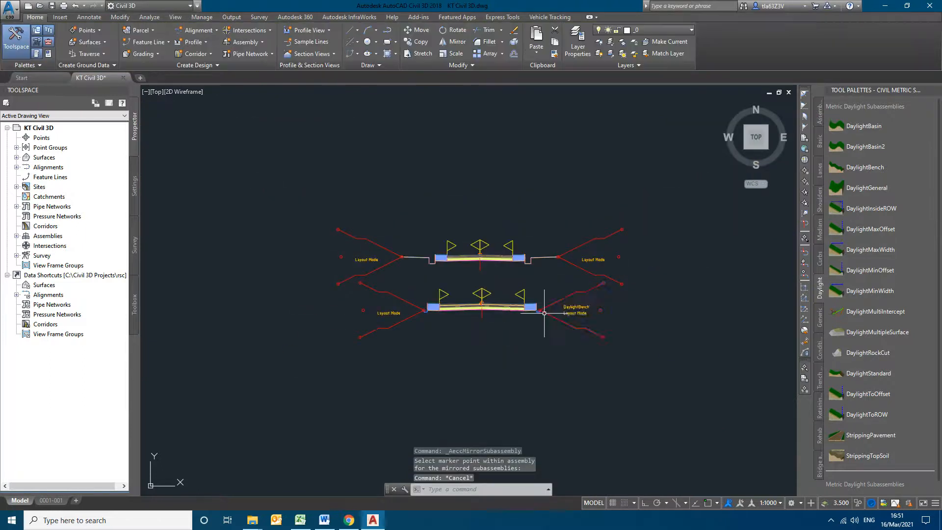
Compare the lower assembly's ditches and daylight slopes with the upper assembly, including the thin BasicLane strip outside its left ditch.
scroll(389, 318, "up", 7)
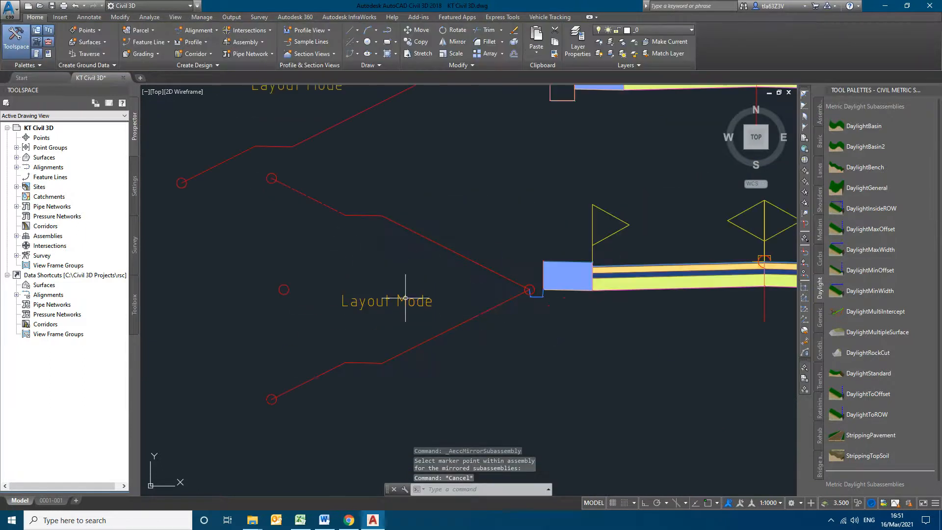
scroll(383, 328, "down", 5)
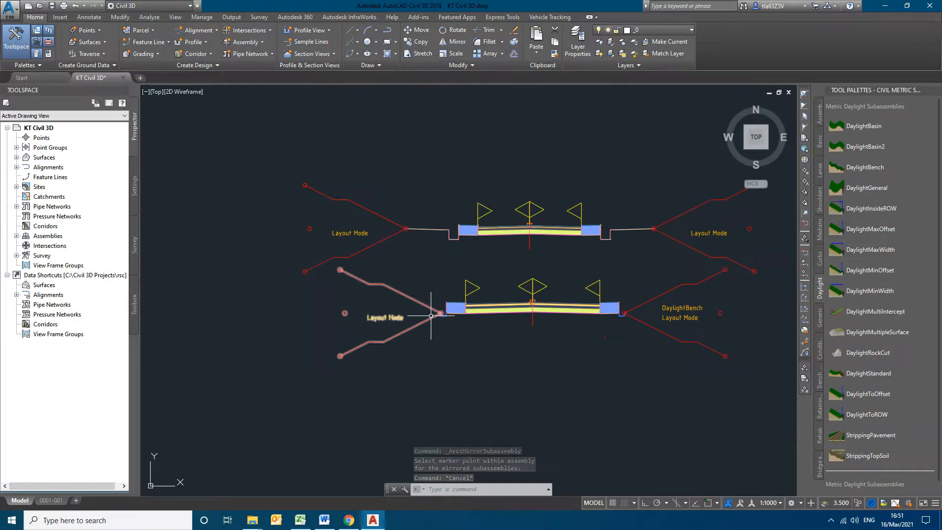
scroll(543, 318, "up", 4)
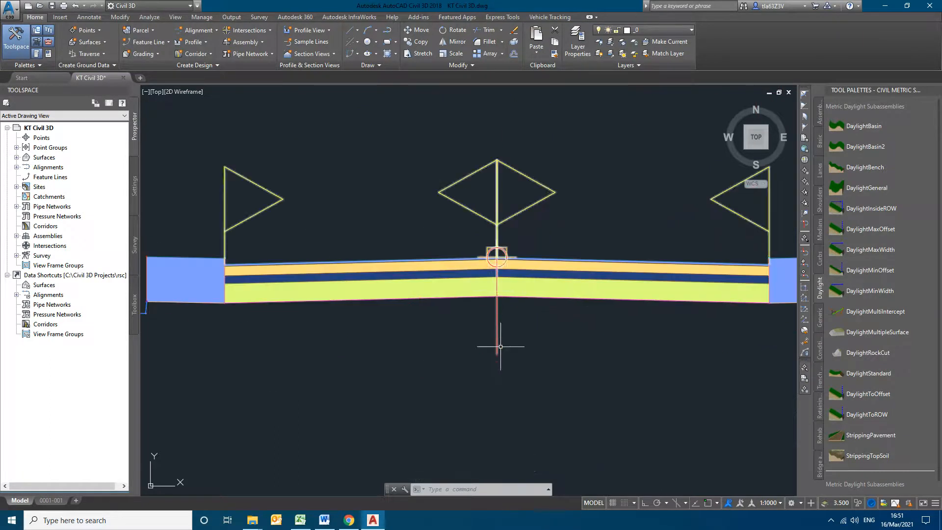
scroll(497, 337, "down", 7)
key("Escape")
scroll(513, 350, "up", 4)
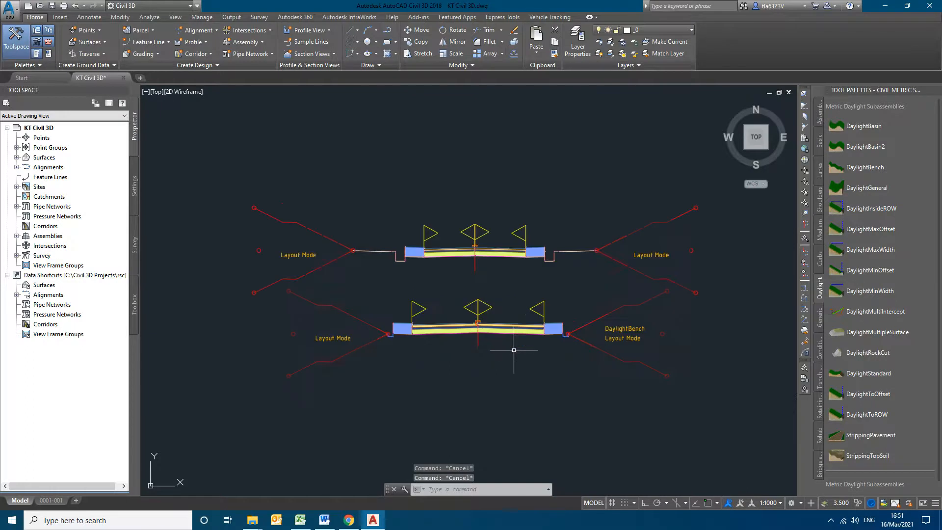
scroll(558, 343, "up", 4)
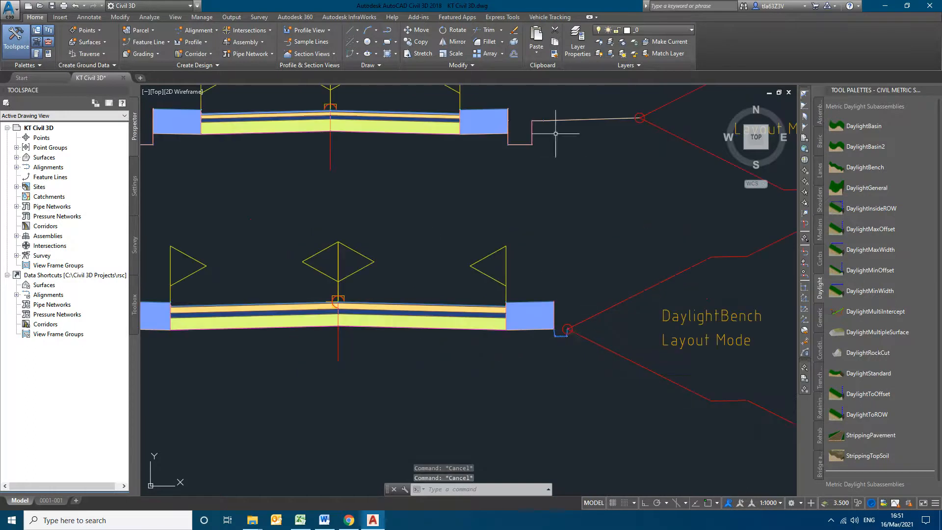
scroll(507, 248, "down", 4)
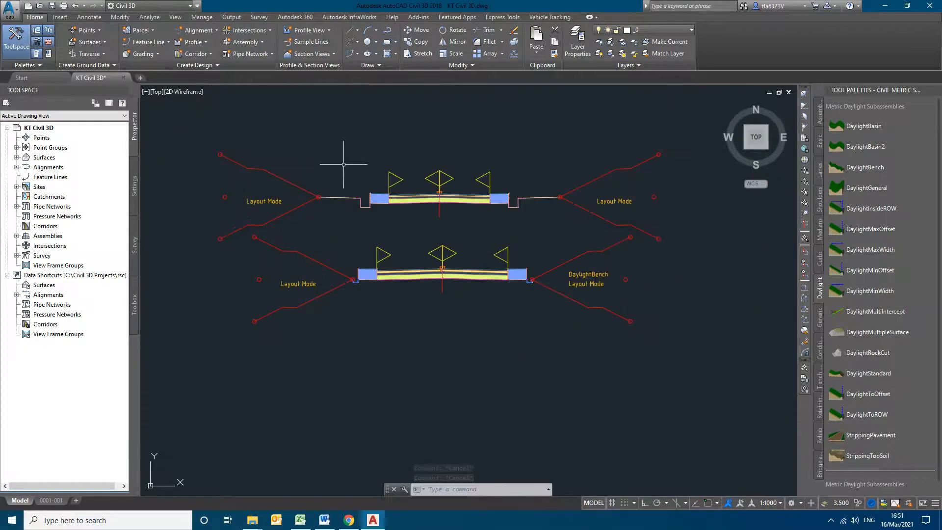
scroll(341, 201, "up", 5)
left_click(353, 202)
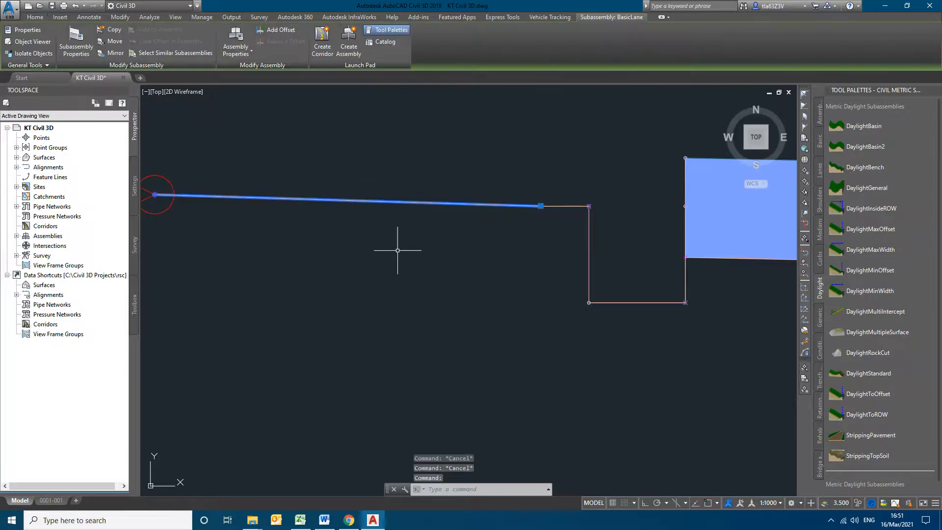
scroll(448, 204, "down", 5)
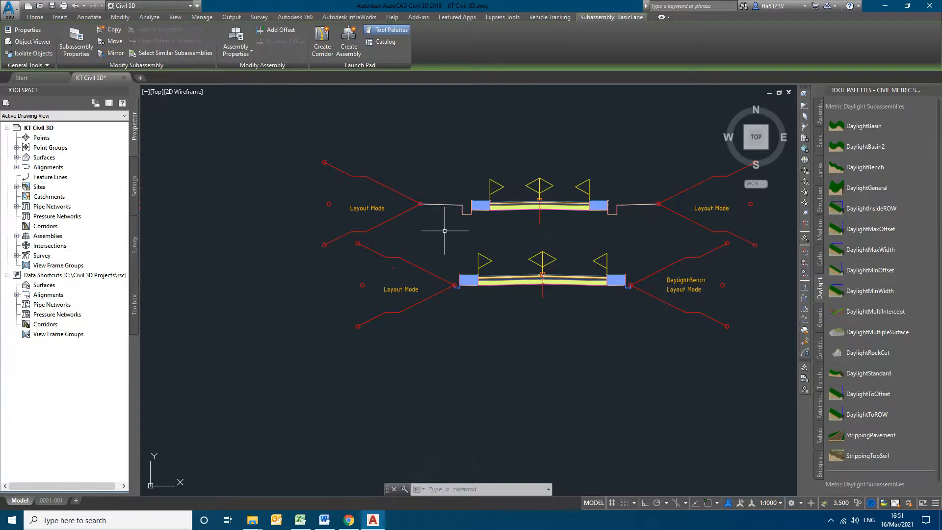
key("Escape")
scroll(445, 230, "up", 5)
scroll(551, 248, "down", 3)
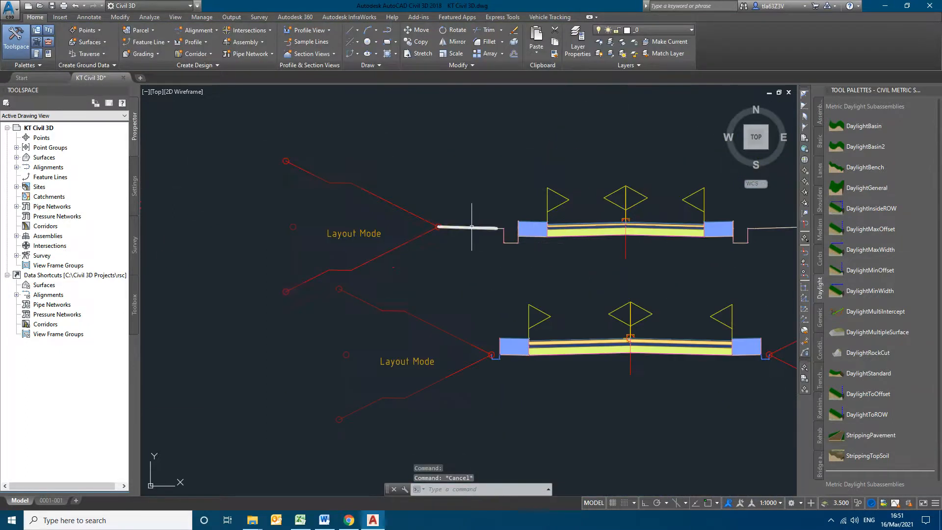
Copy the thin BasicLane strip outside the upper assembly's left ditch to the top outer point of the lower assembly's left SideDitch.
scroll(472, 227, "up", 3)
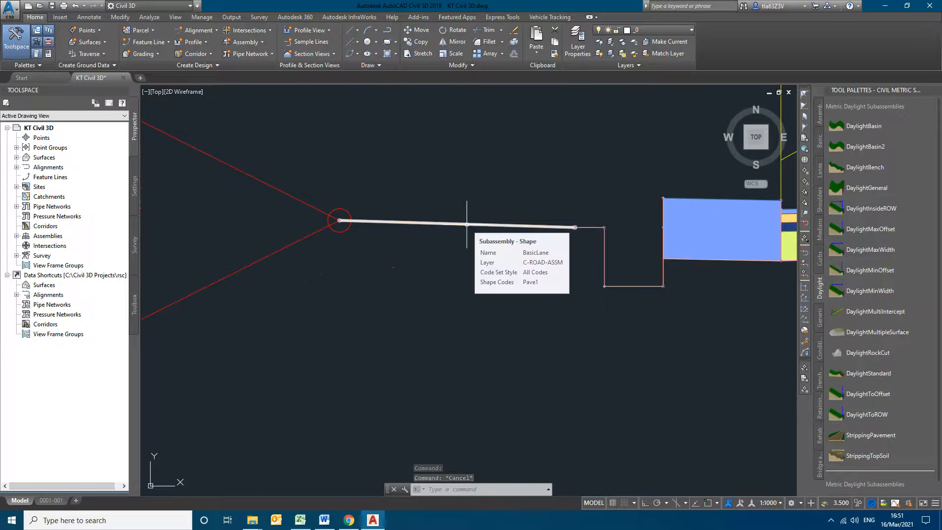
left_click(466, 225)
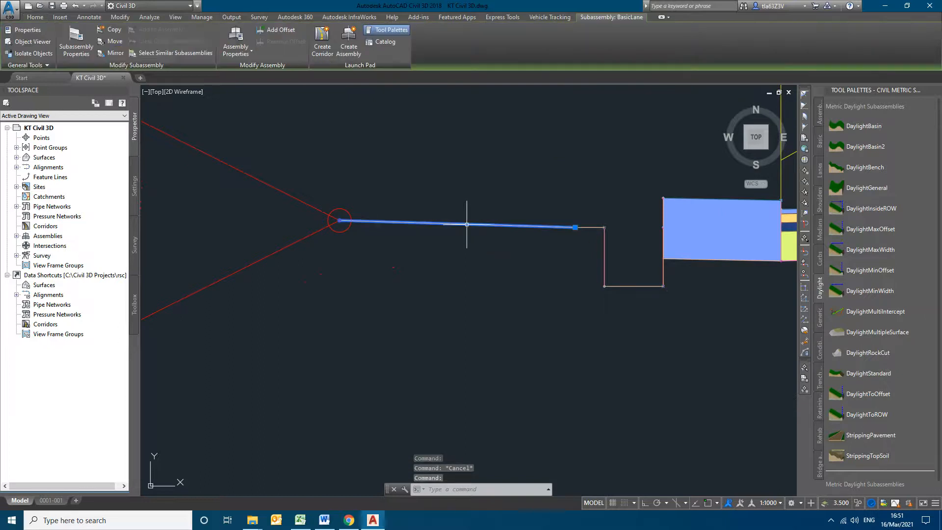
left_click(111, 30)
scroll(483, 310, "up", 8)
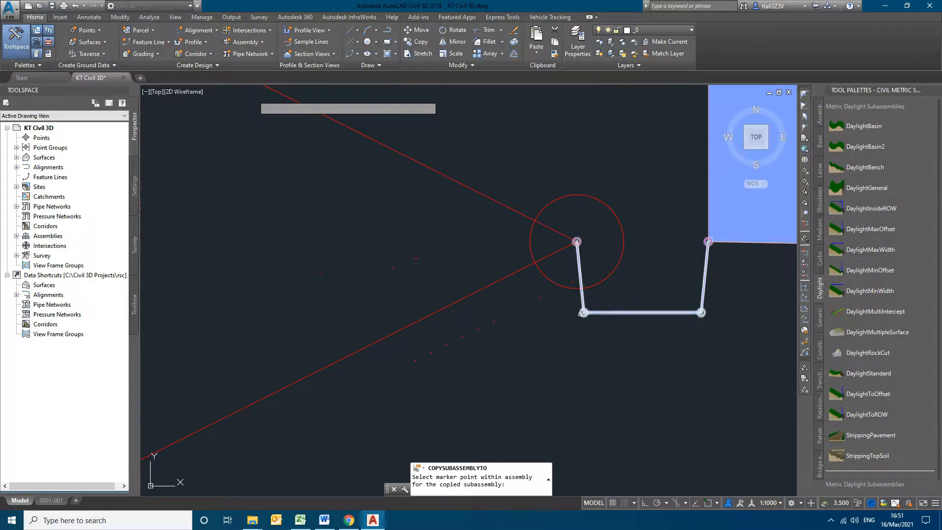
left_click(577, 242)
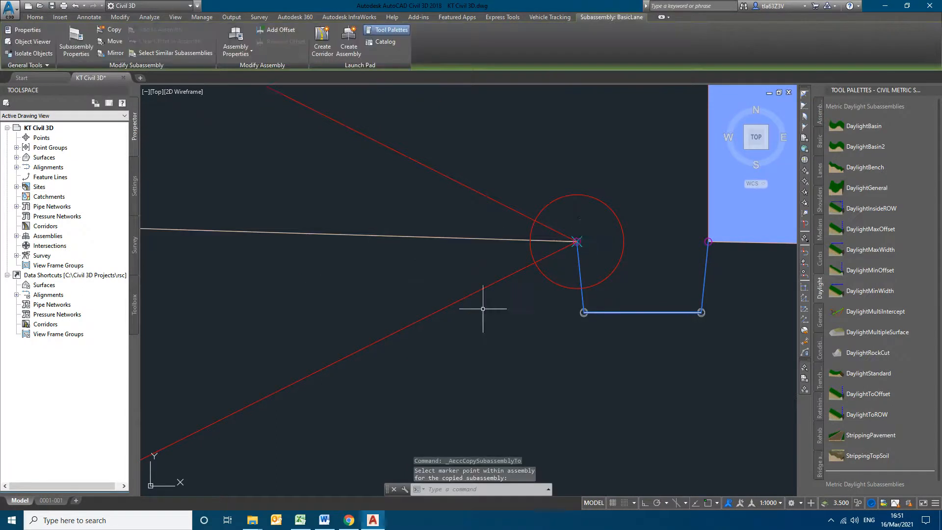
scroll(497, 314, "down", 6)
key("Escape")
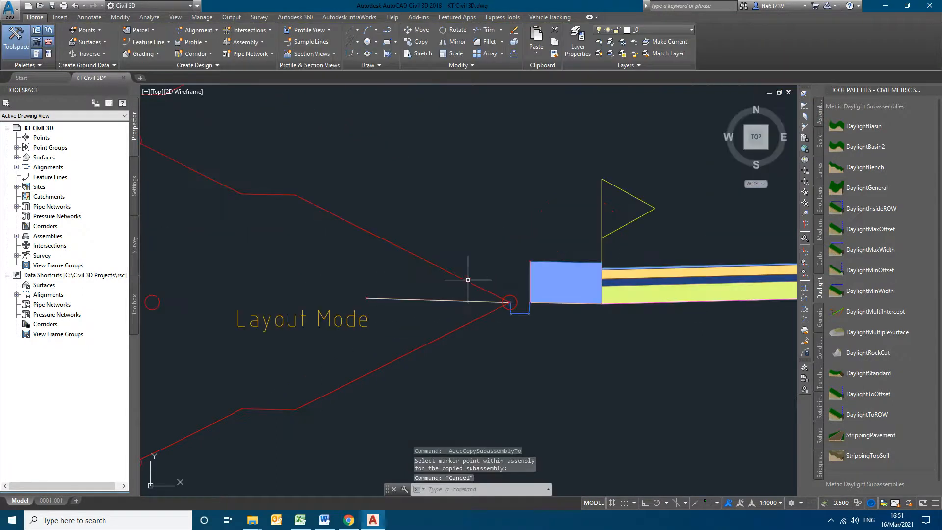
Move the lower assembly's left DaylightBench to the outer end of the copied BasicLane strip.
left_click(465, 277)
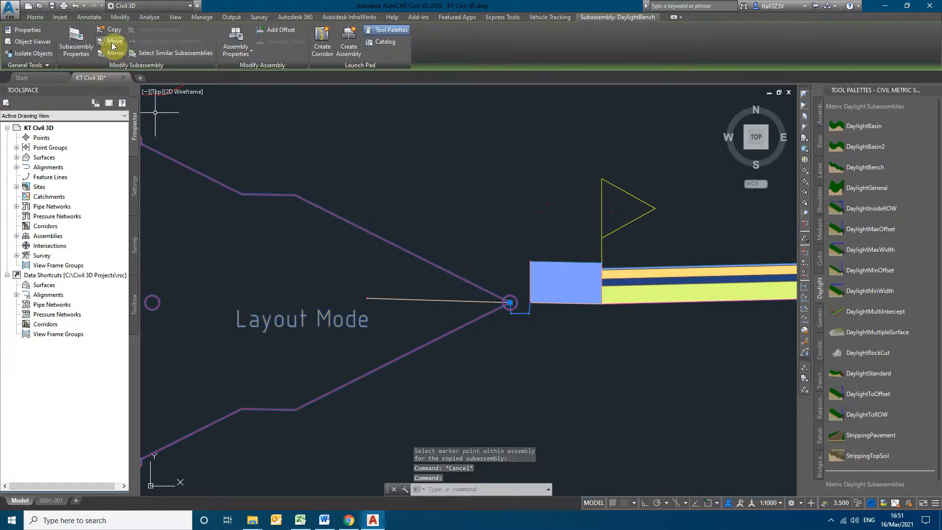
left_click(111, 41)
scroll(301, 330, "down", 6)
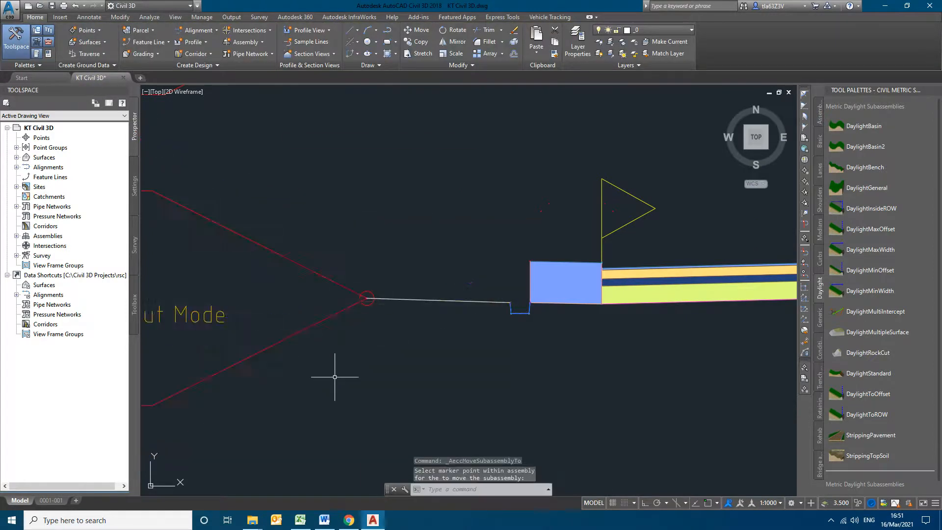
key("Escape")
Examine the lower assembly's left verge strip and daylight connection against its right side and the upper assembly.
scroll(323, 390, "down", 3)
middle_click_drag(597, 297, 481, 308)
middle_click_drag(279, 391, 383, 330)
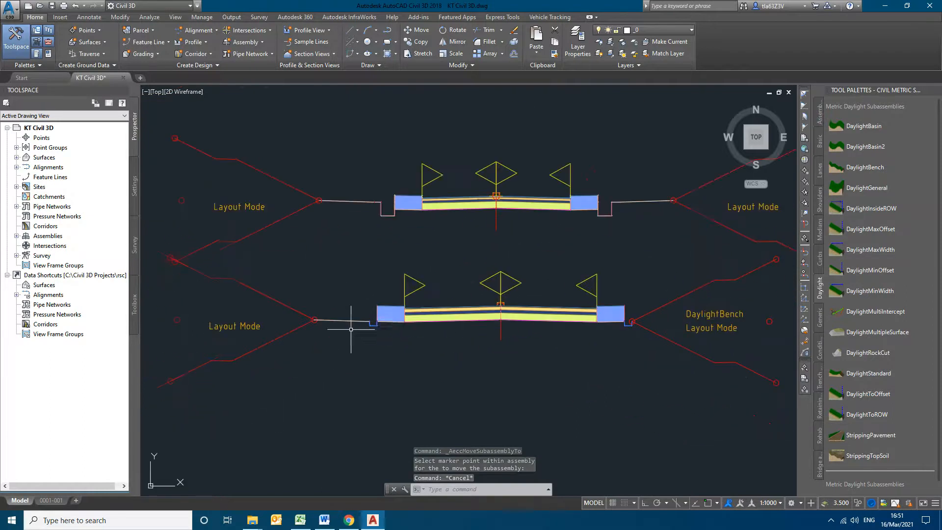
scroll(598, 199, "up", 5)
scroll(598, 200, "down", 6)
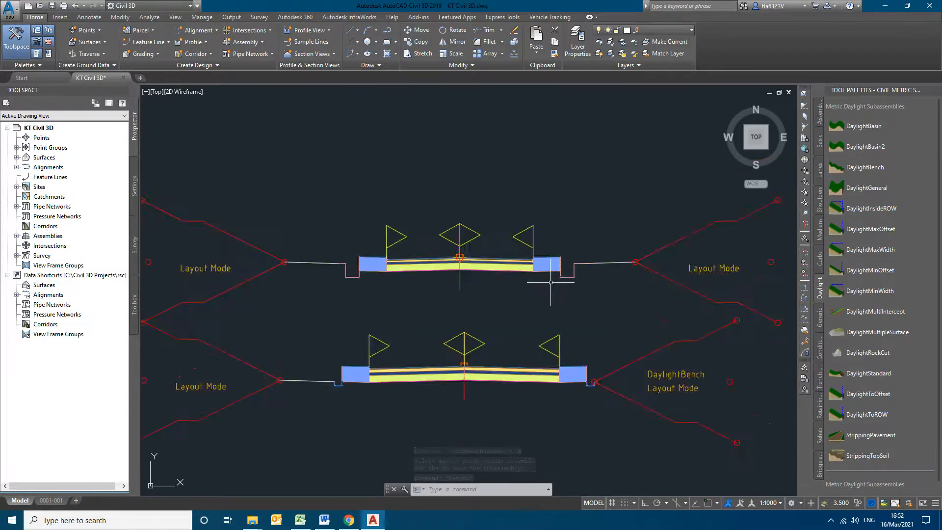
scroll(376, 316, "up", 5)
scroll(376, 316, "up", 2)
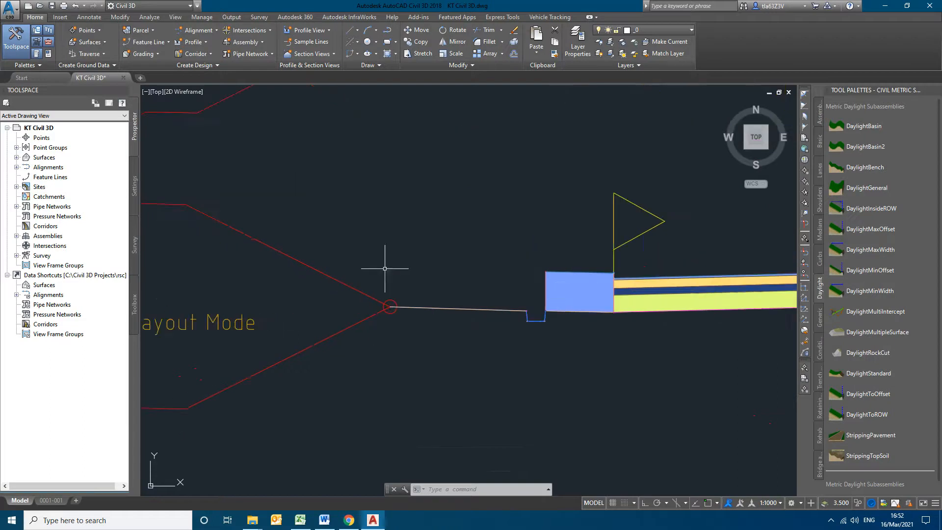
scroll(385, 316, "down", 6)
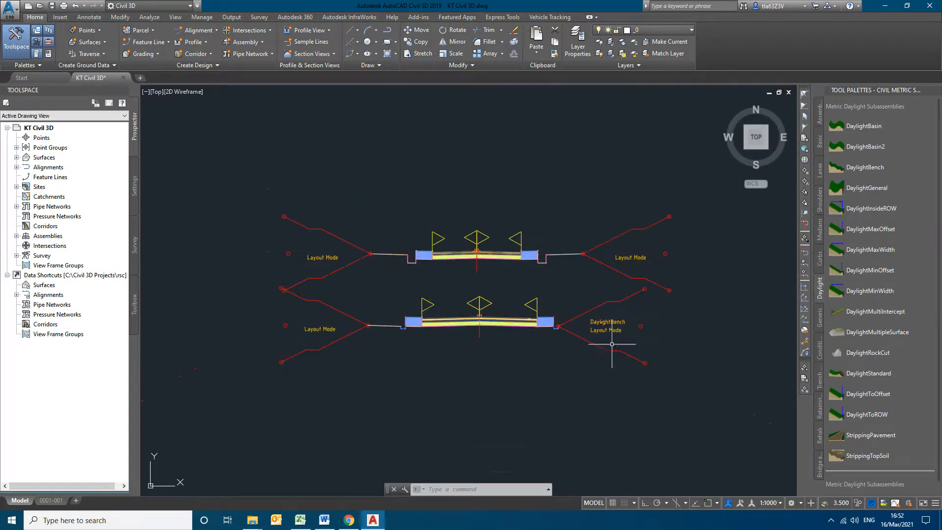
scroll(614, 303, "down", 1)
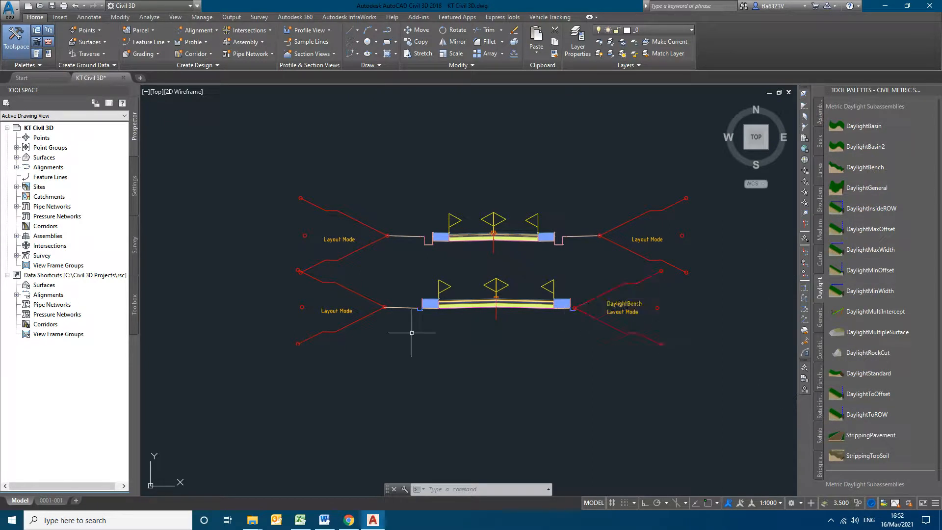
Browse the metric assembly and subassembly collections, including Basic, Medians, Daylight, Conditional, Trench Pipes and Retaining Walls, and return to Assemblies.
left_click(820, 116)
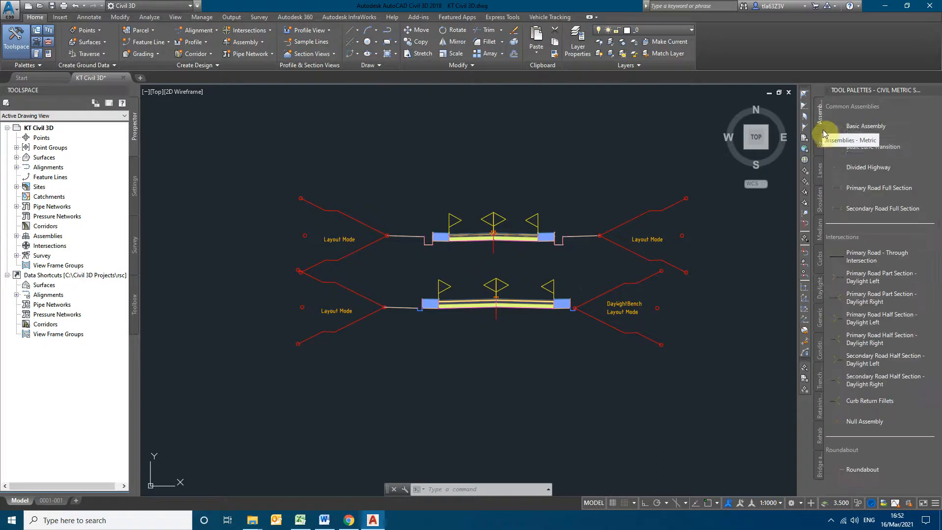
left_click(820, 170)
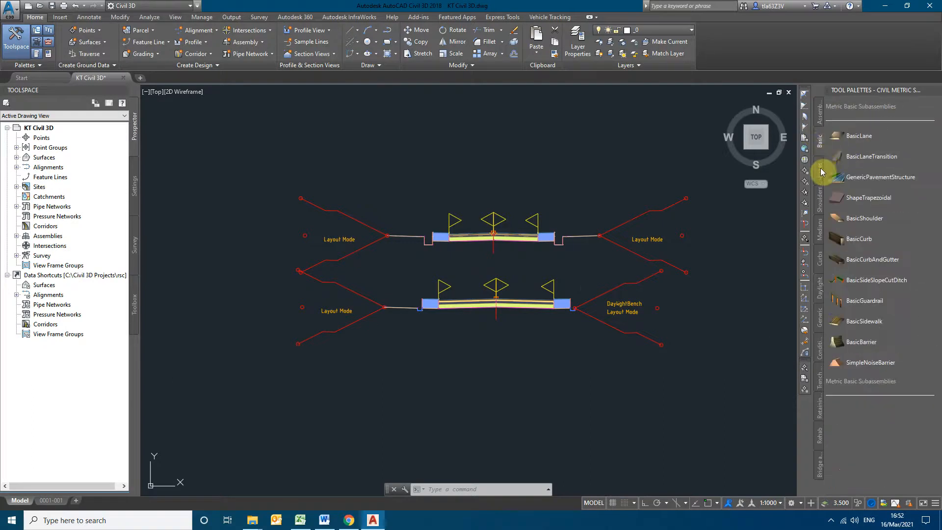
left_click(819, 204)
left_click(820, 229)
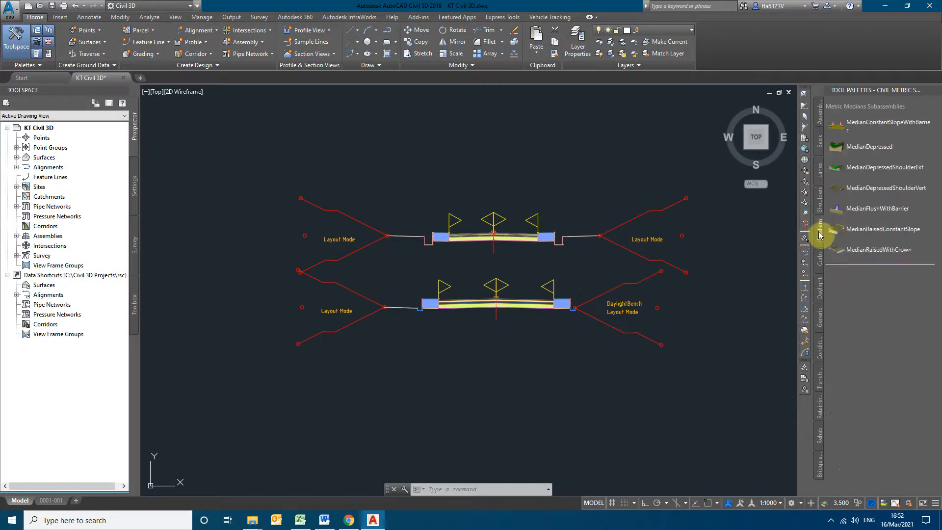
left_click(820, 288)
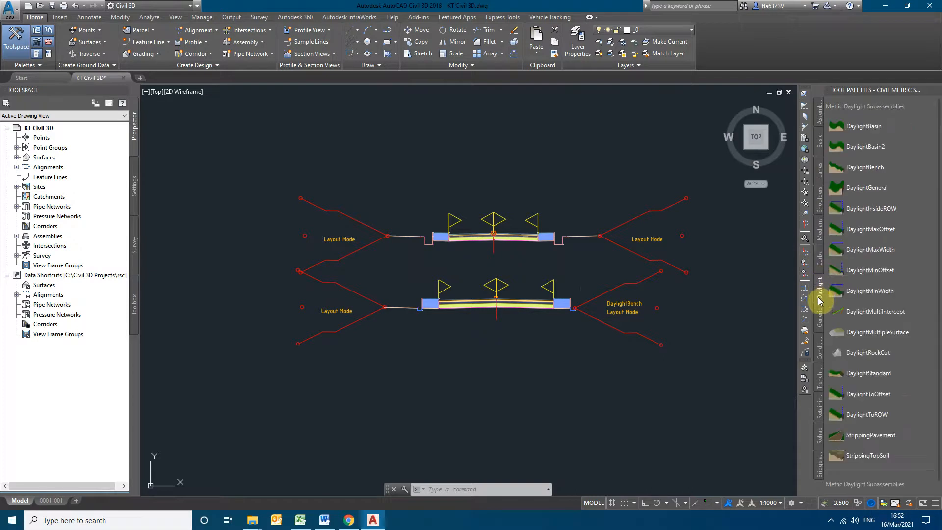
left_click(819, 319)
left_click(822, 347)
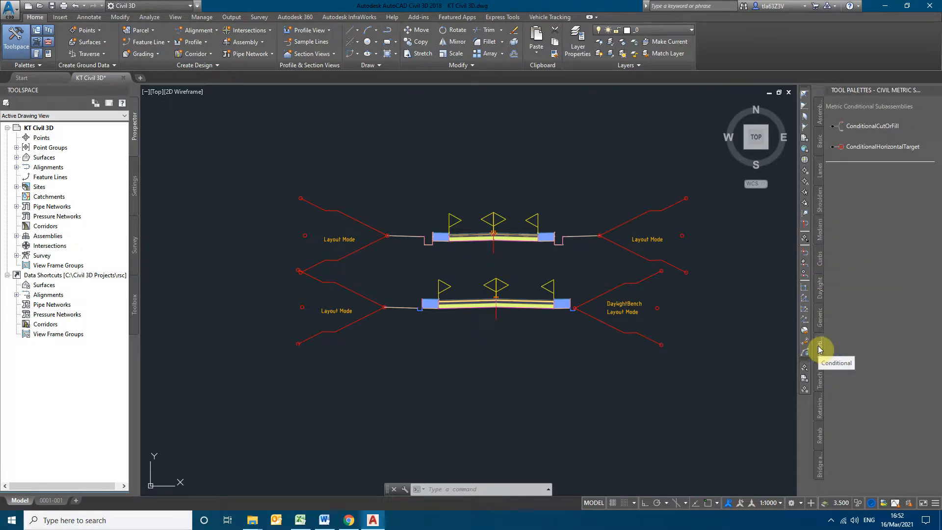
left_click(819, 379)
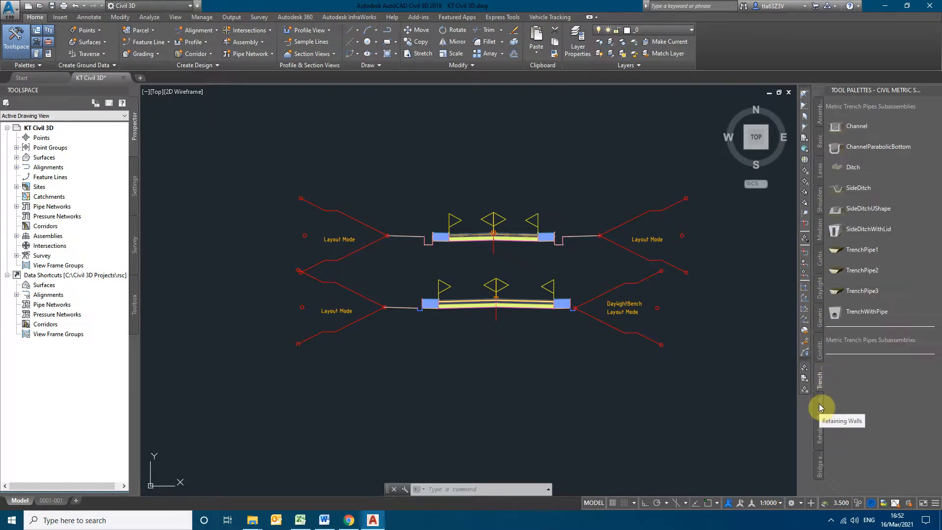
left_click(819, 407)
left_click(819, 110)
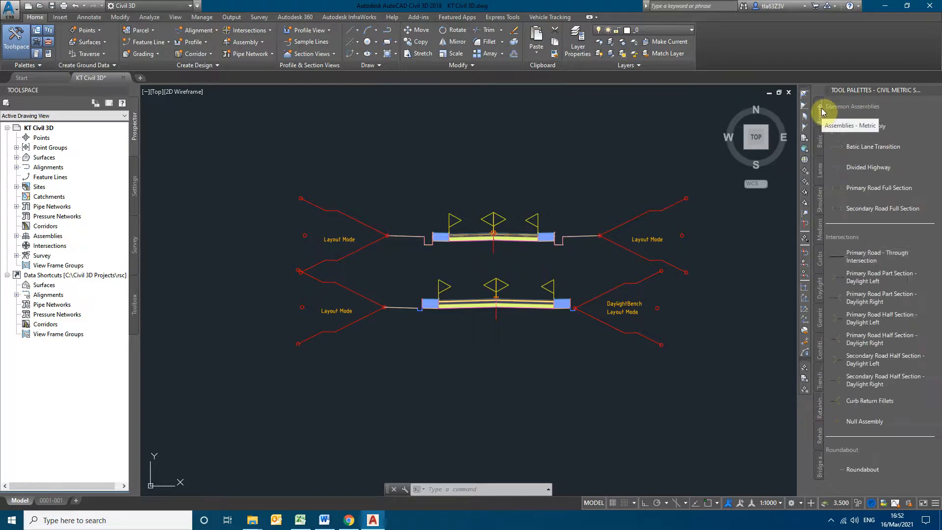
left_click(891, 294)
scroll(390, 302, "up", 6)
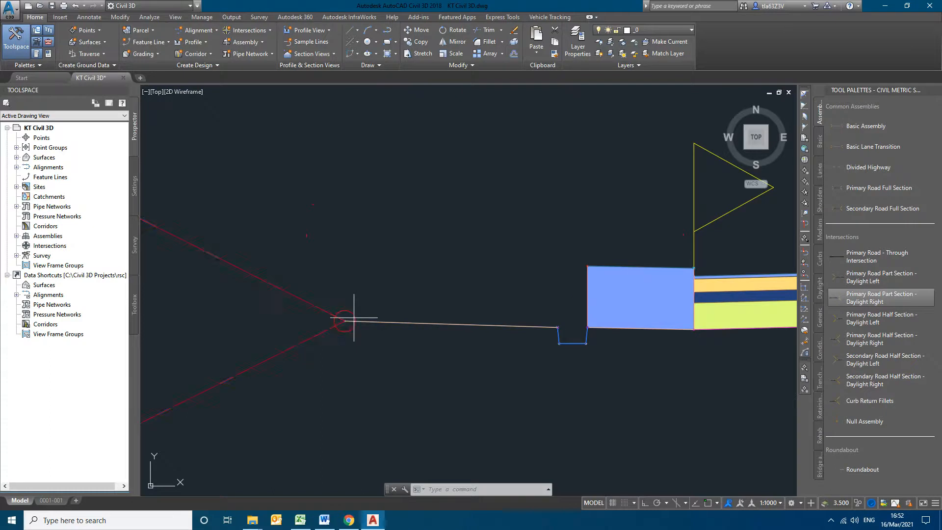
Undo the BasicLane verge-strip copies and DaylightBench moves on both sides of the lower assembly.
left_click(354, 318)
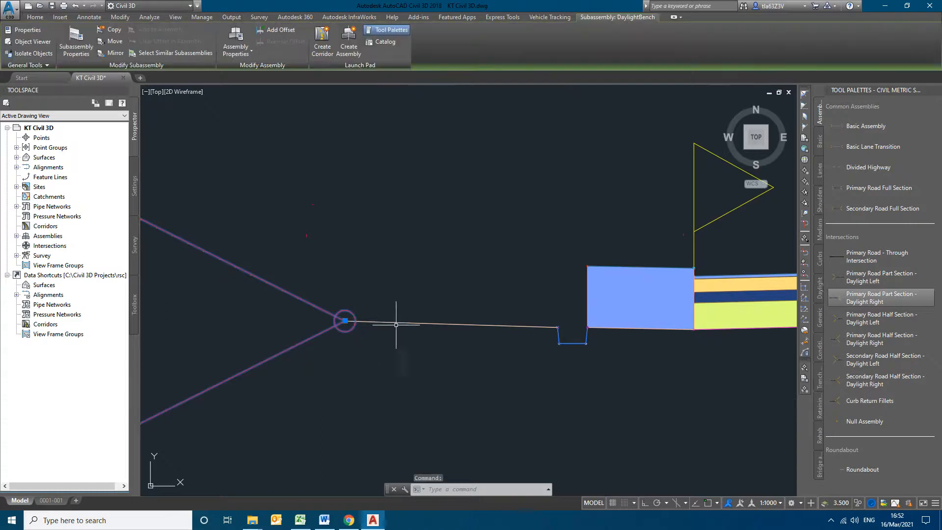
key("ctrl+z")
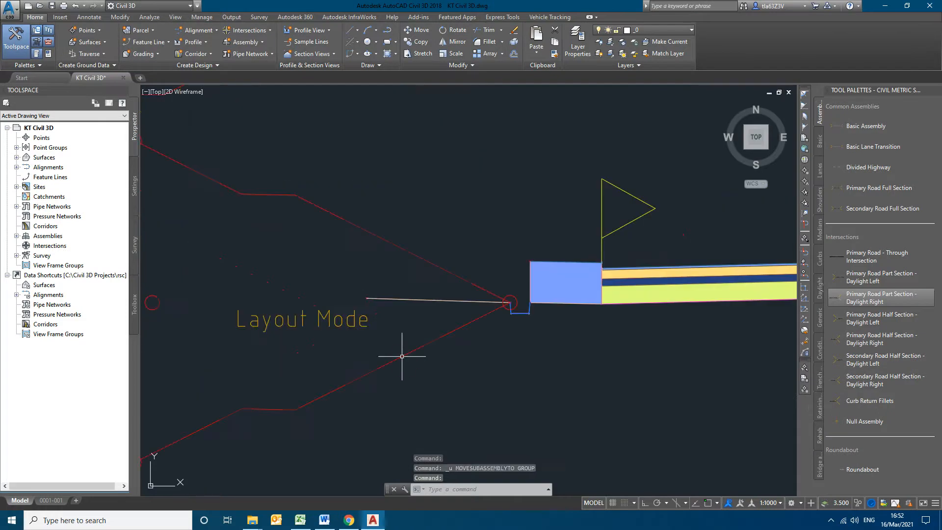
key("ctrl+z")
key("ctrl+z")
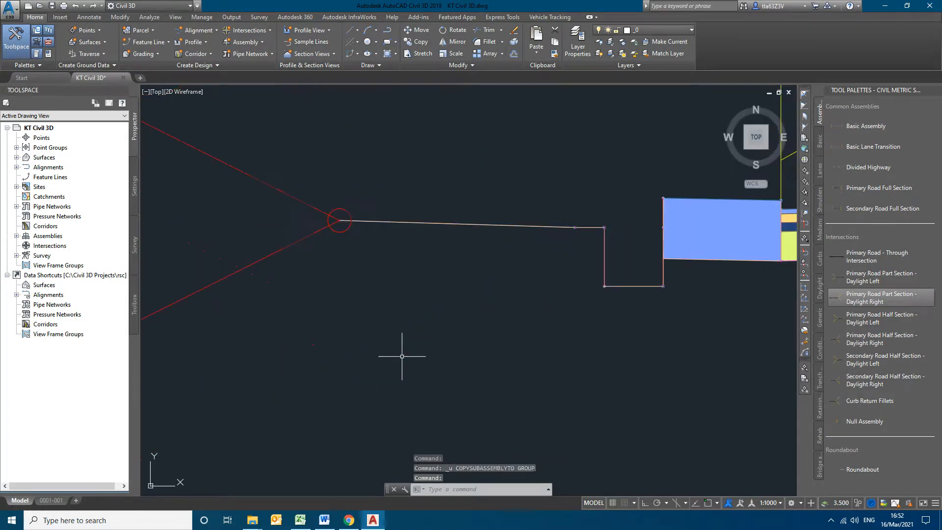
key("ctrl+z")
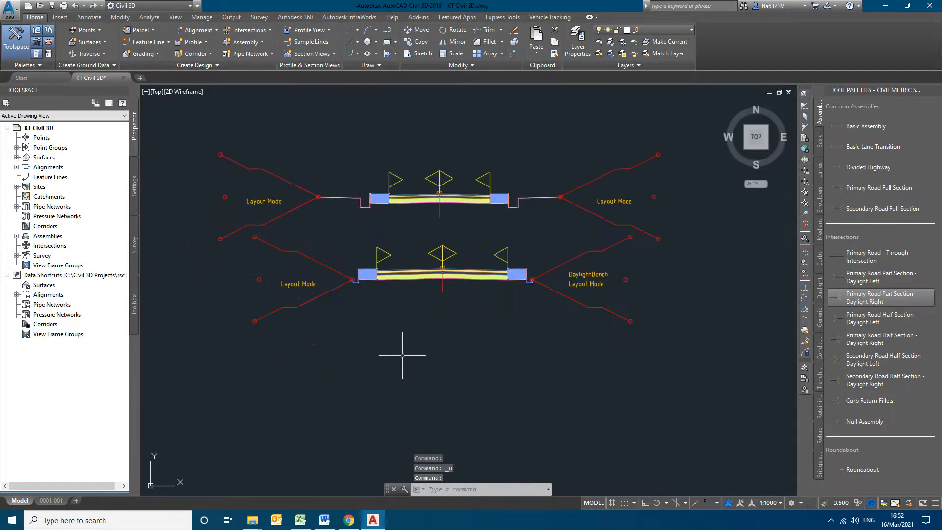
key("Escape")
scroll(371, 280, "up", 5)
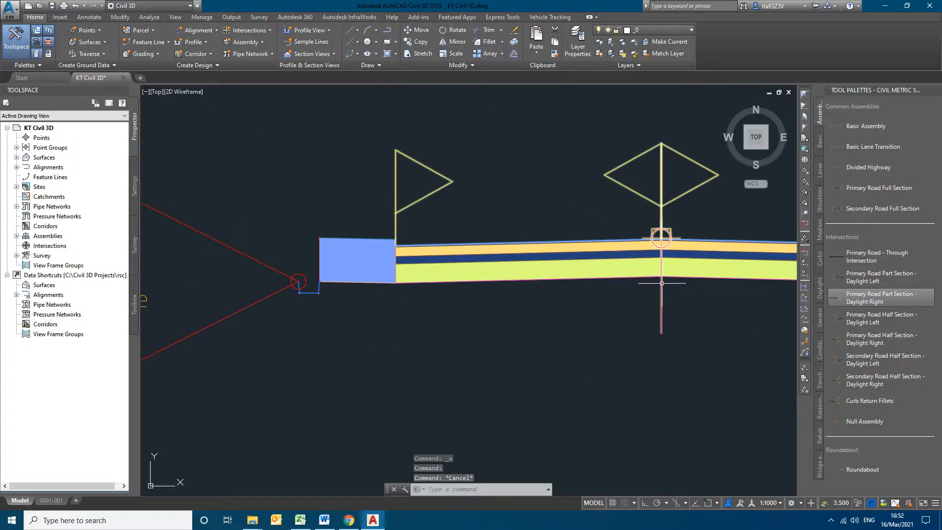
mouse_move(662, 283)
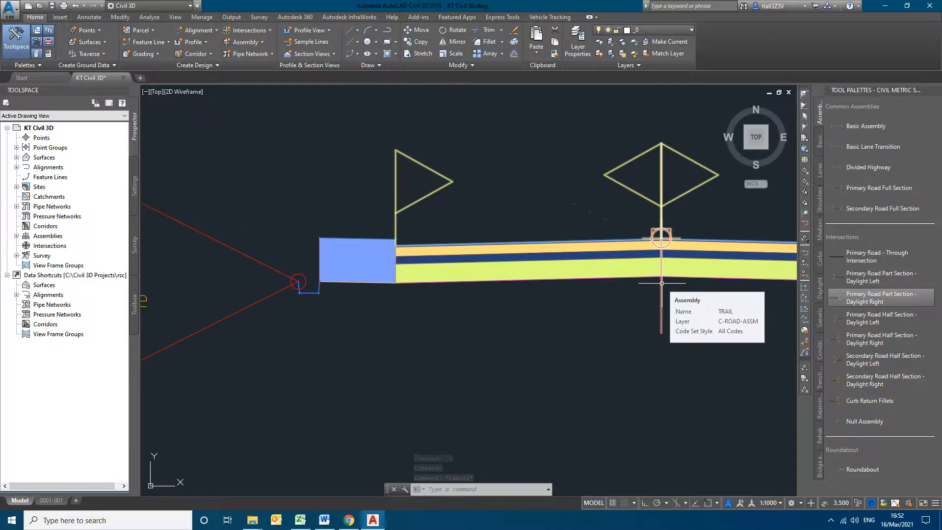
scroll(652, 309, "down", 8)
middle_click_drag(751, 295, 472, 306)
key("Escape")
key("Escape")
left_click(544, 278)
left_click(217, 217)
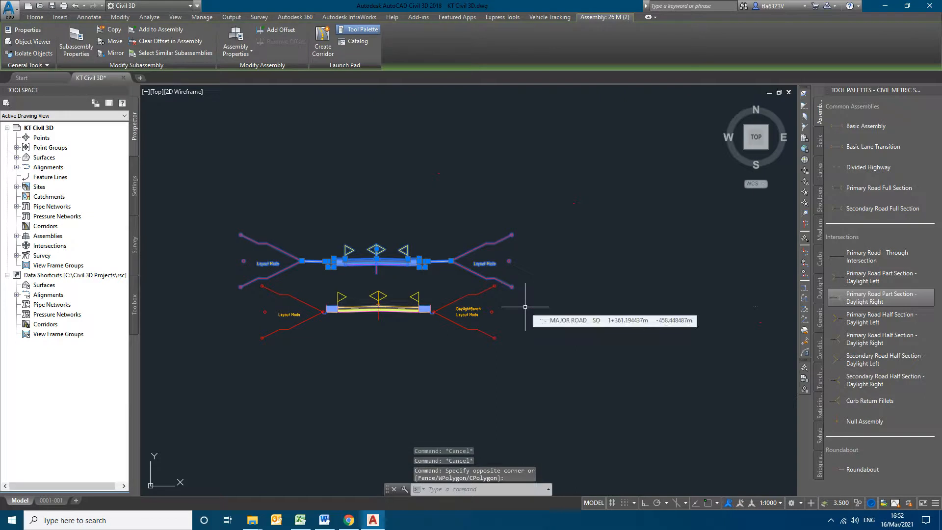
type("M")
key("Return")
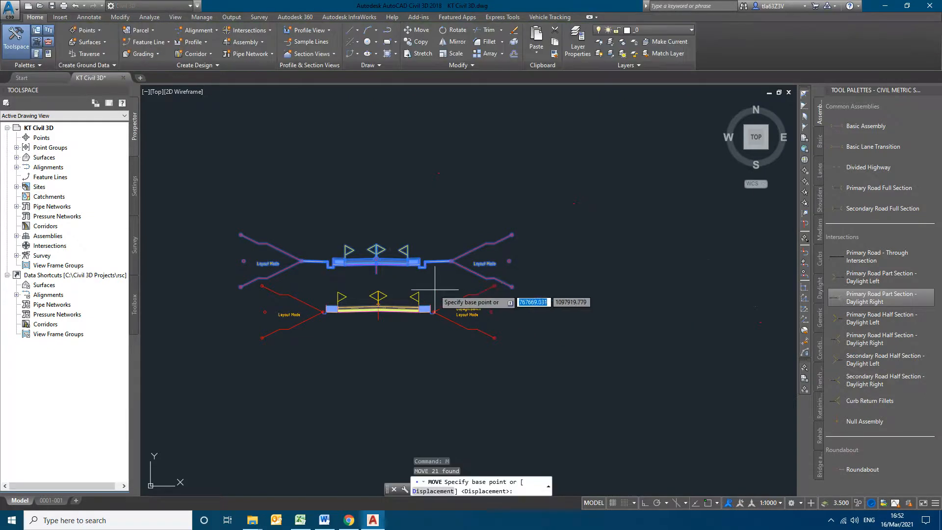
left_click(378, 273)
scroll(730, 221, "down", 6)
scroll(606, 296, "down", 6)
middle_click_drag(447, 382, 581, 205)
scroll(408, 349, "down", 2)
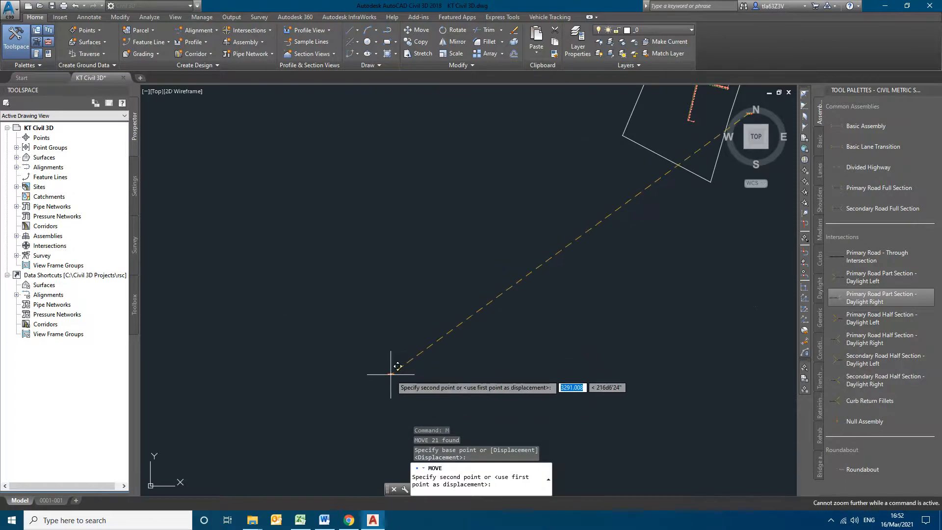
mouse_move(636, 289)
middle_mouse_down()
mouse_move(444, 286)
mouse_move(561, 129)
mouse_move(711, 162)
mouse_move(467, 278)
middle_mouse_up()
scroll(503, 301, "down", 2)
key("Escape")
middle_click(522, 246)
middle_click(522, 245)
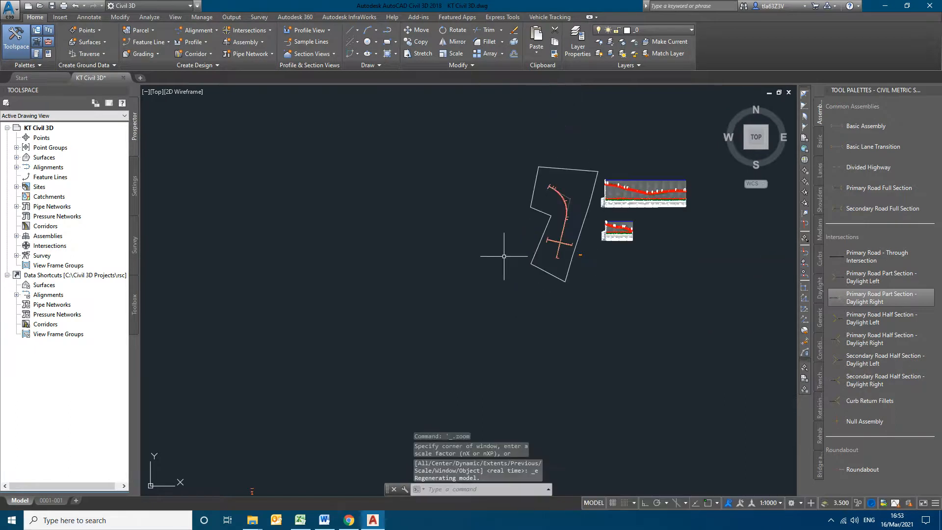
Move the entire upper assembly away from the TRAIL assembly to beside the distant group of other assemblies.
middle_click_drag(615, 335, 643, 268)
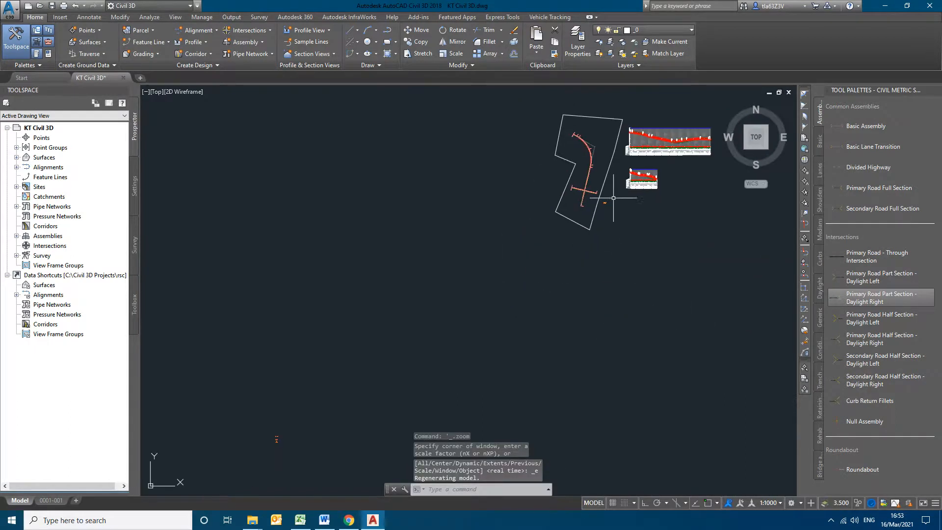
scroll(613, 197, "up", 10)
left_click(515, 270)
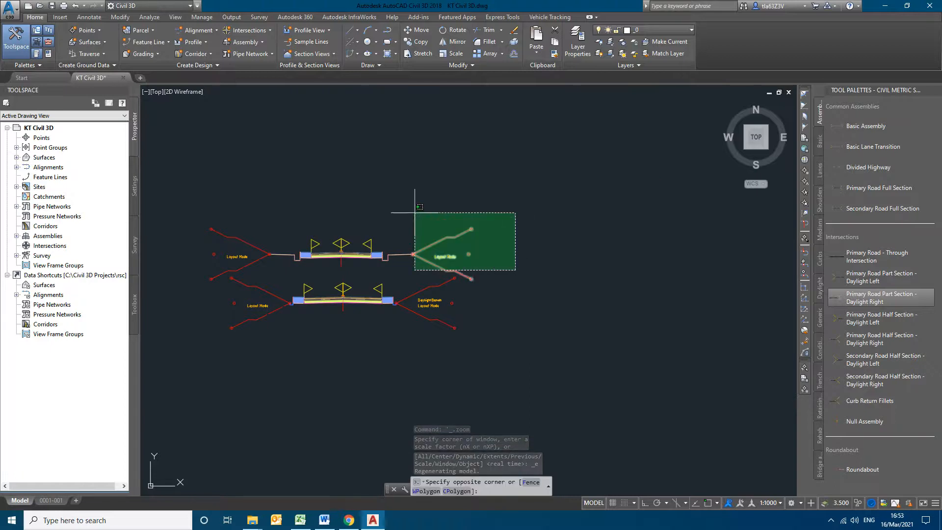
left_click(196, 165)
scroll(679, 267, "down", 2)
scroll(679, 267, "down", 5)
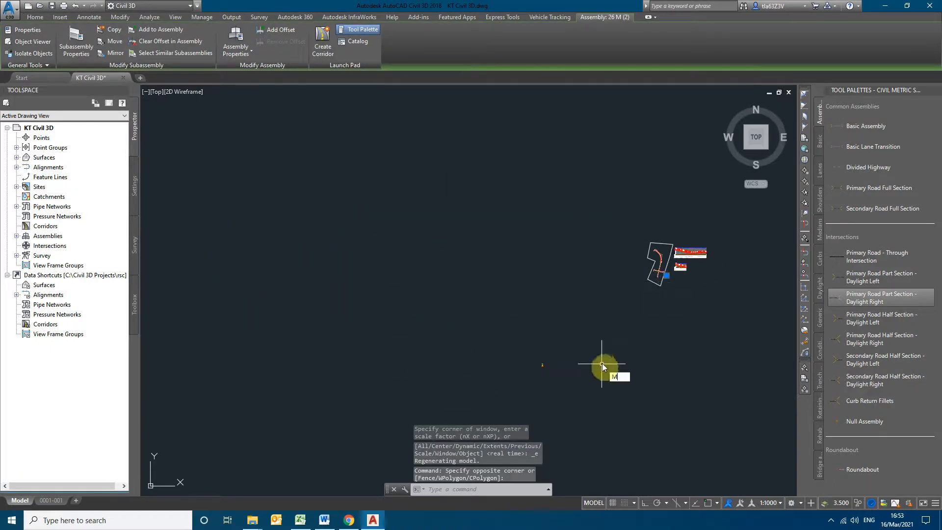
type("M")
key("Return")
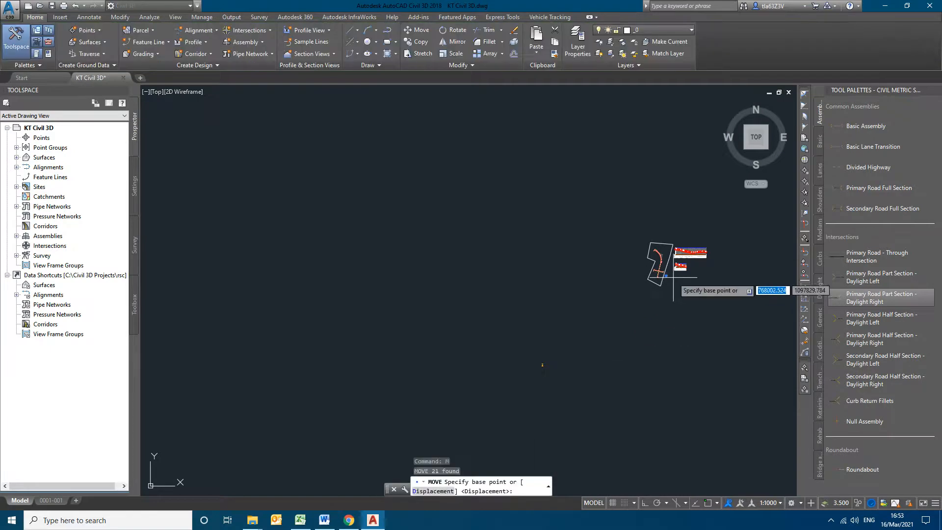
left_click(673, 279)
scroll(557, 349, "up", 4)
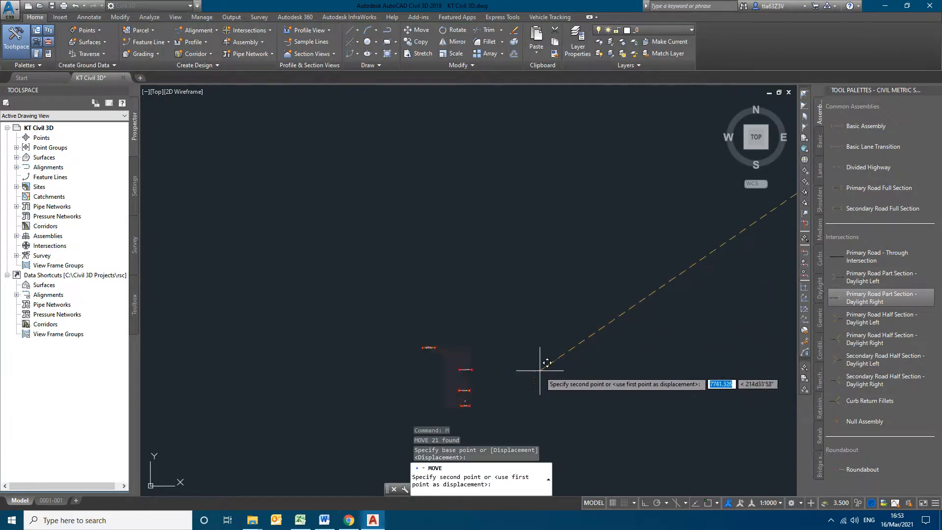
key("Escape")
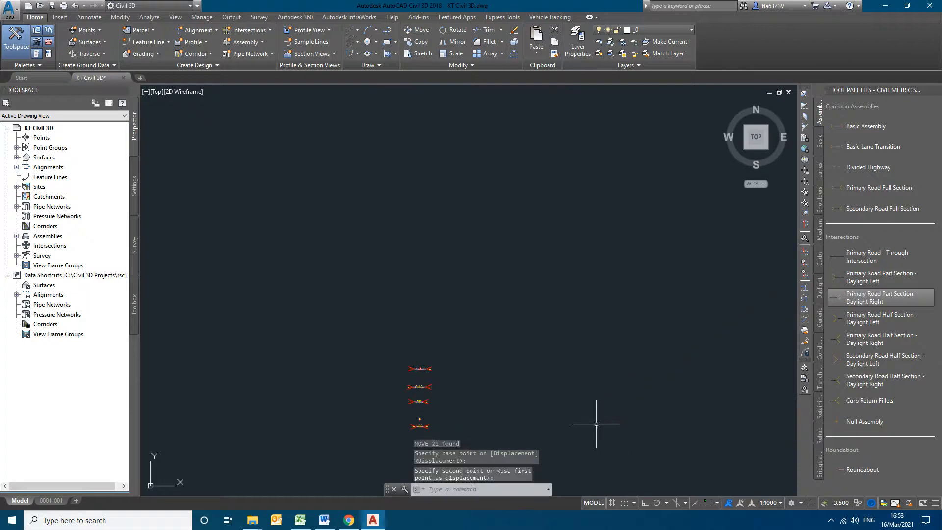
Set the Use Superelevation parameter of the TRAIL assembly's left LaneSuperelevationAOR lane to Left Lane Outside.
scroll(498, 372, "down", 5)
scroll(564, 328, "down", 2)
scroll(565, 319, "up", 8)
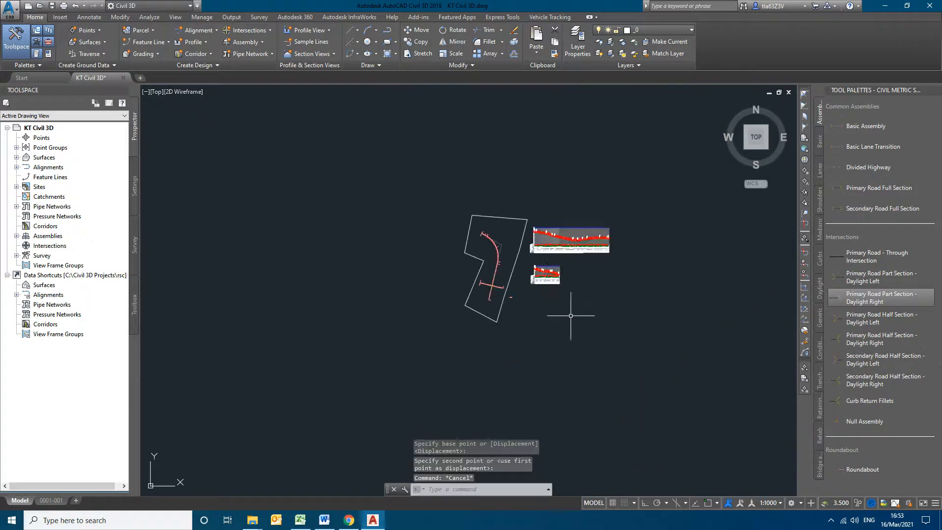
scroll(639, 297, "up", 8)
middle_click_drag(688, 331, 481, 293)
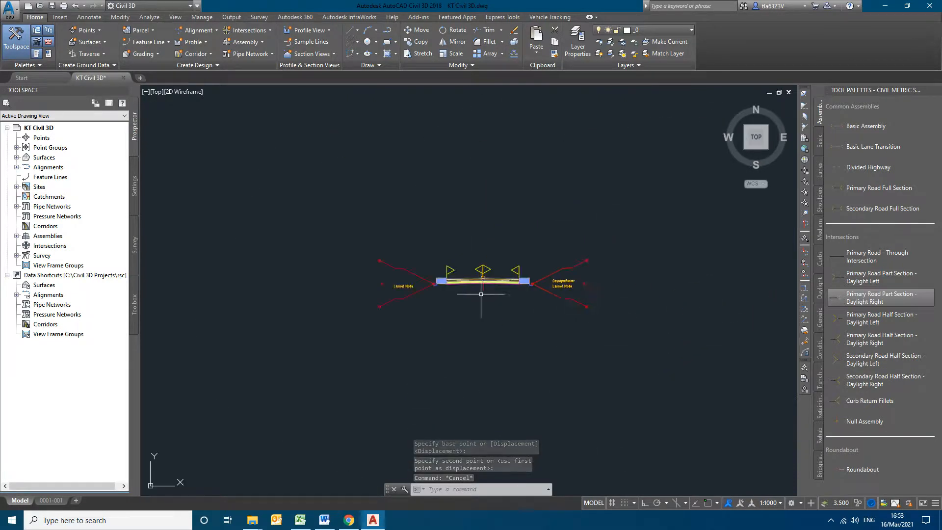
scroll(482, 286, "up", 7)
left_click(464, 262)
key("Escape")
left_click(409, 228)
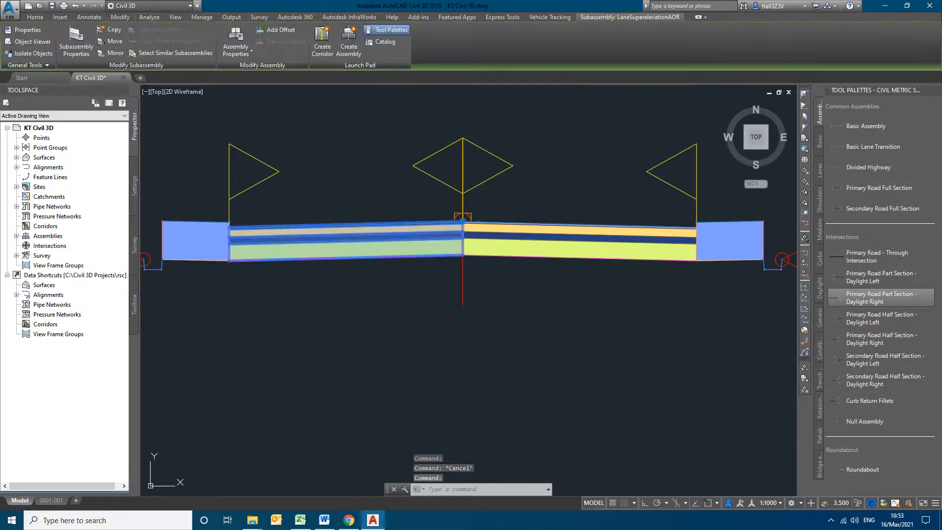
left_click(76, 44)
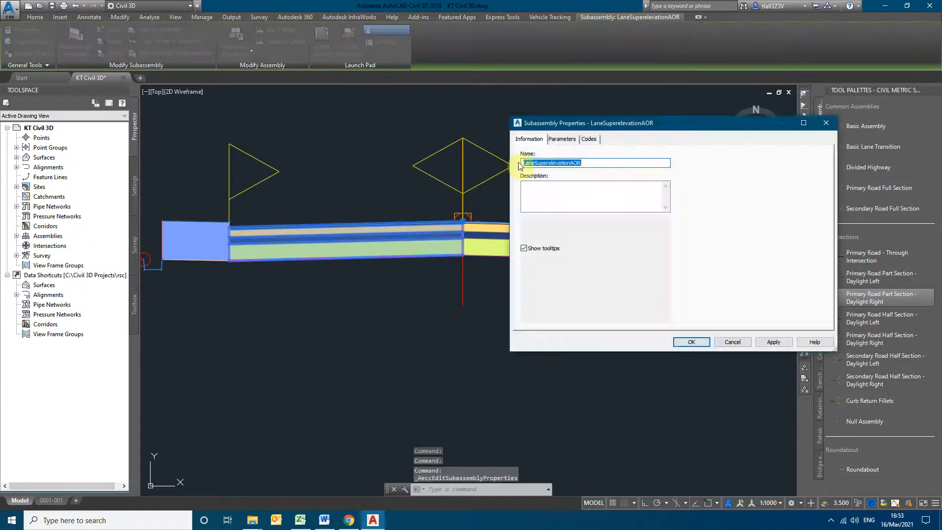
left_click(562, 139)
scroll(634, 226, "down", 2)
double_click(634, 198)
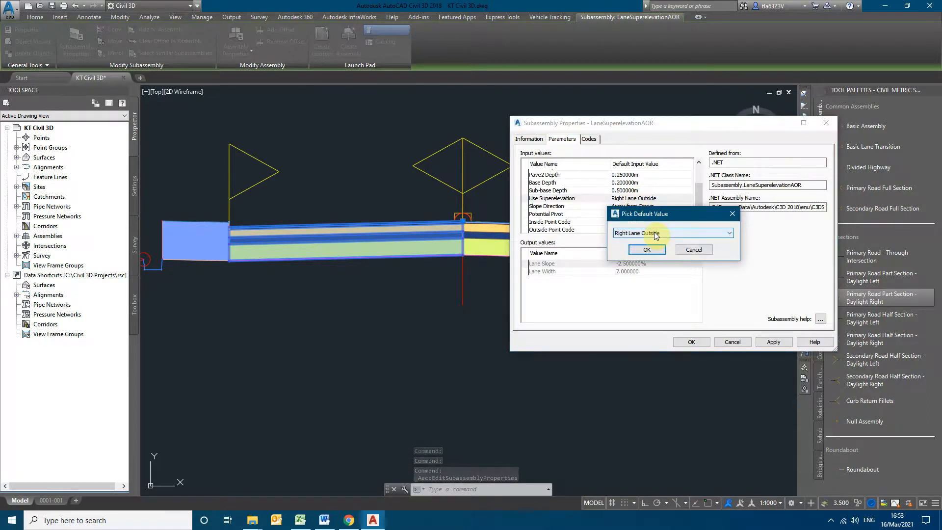
left_click(655, 235)
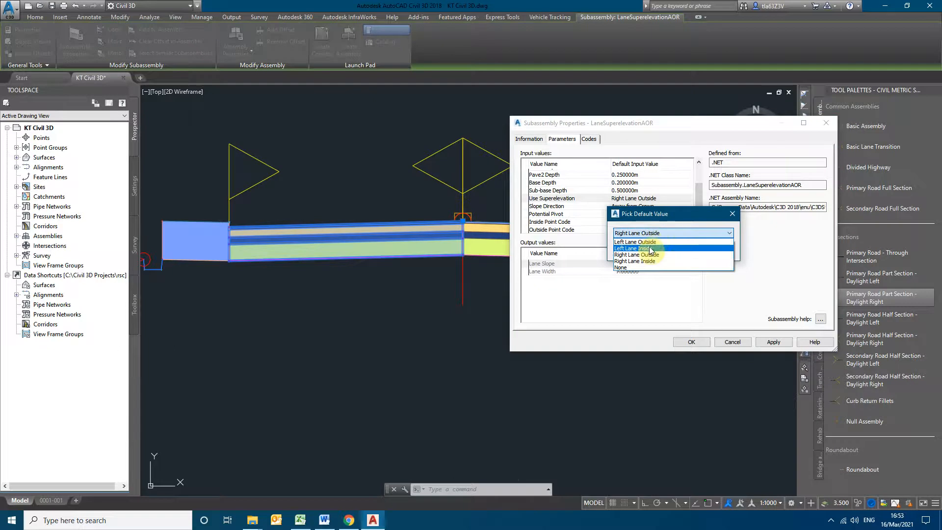
left_click(650, 242)
left_click(647, 249)
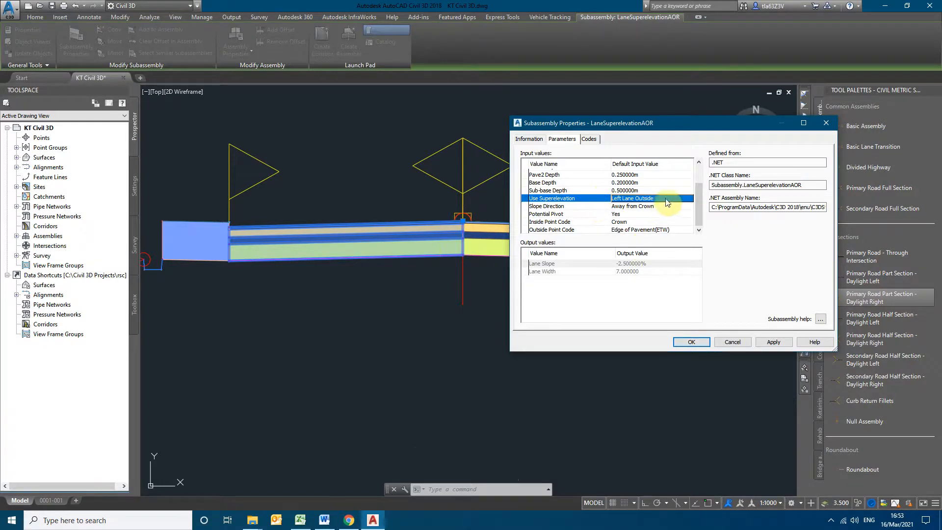
scroll(697, 164, "up", 3)
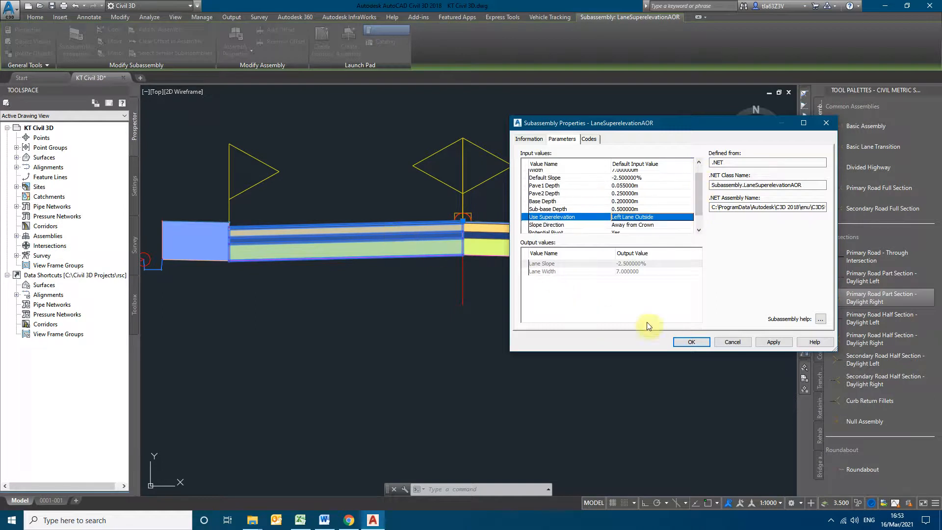
left_click(691, 342)
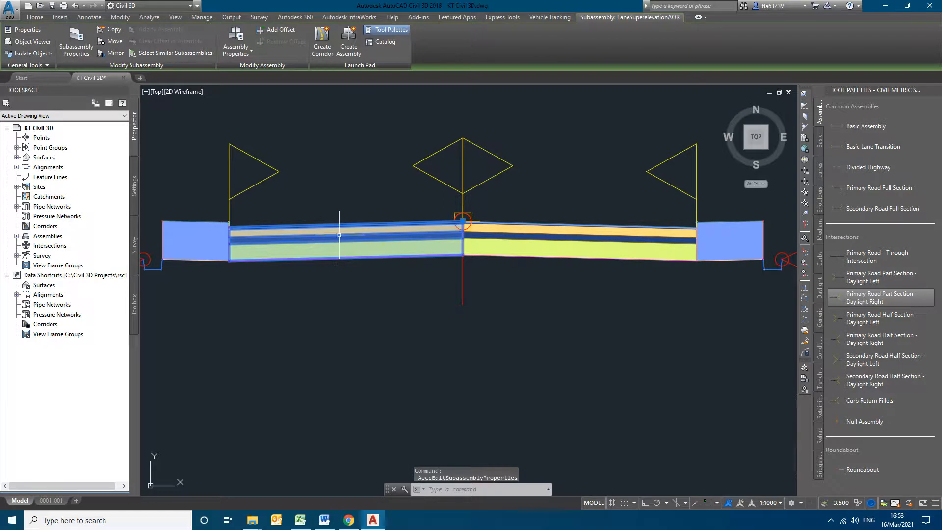
key("Escape")
scroll(442, 294, "down", 5)
scroll(437, 317, "down", 8)
middle_click_drag(459, 343, 529, 347)
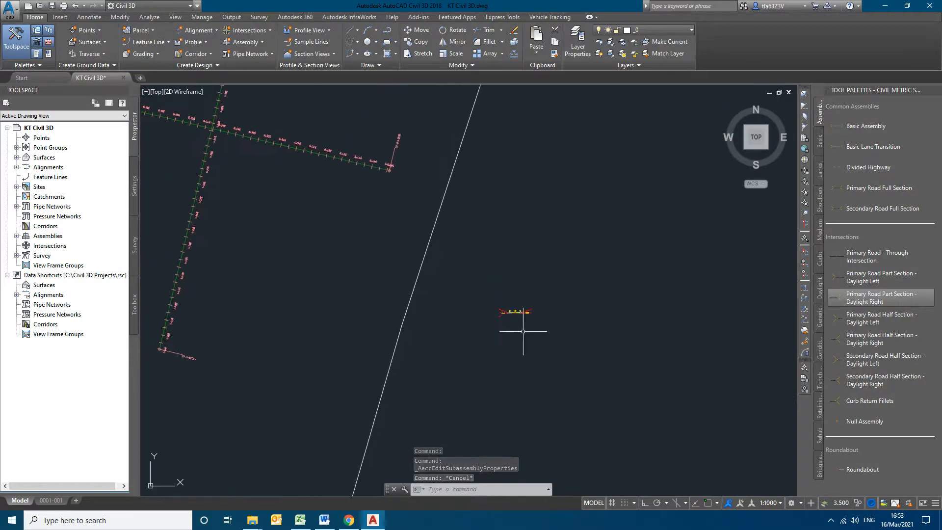
scroll(529, 347, "up", 5)
scroll(544, 346, "down", 6)
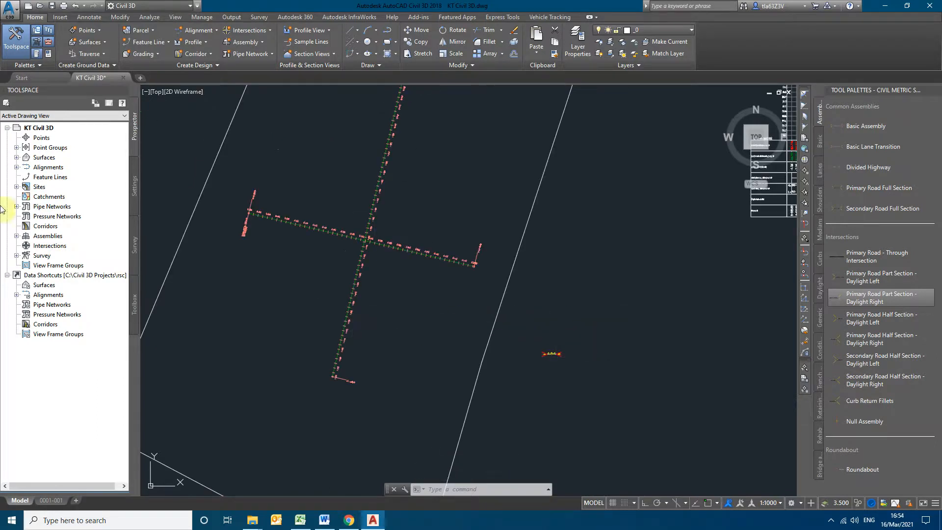
right_click(48, 227)
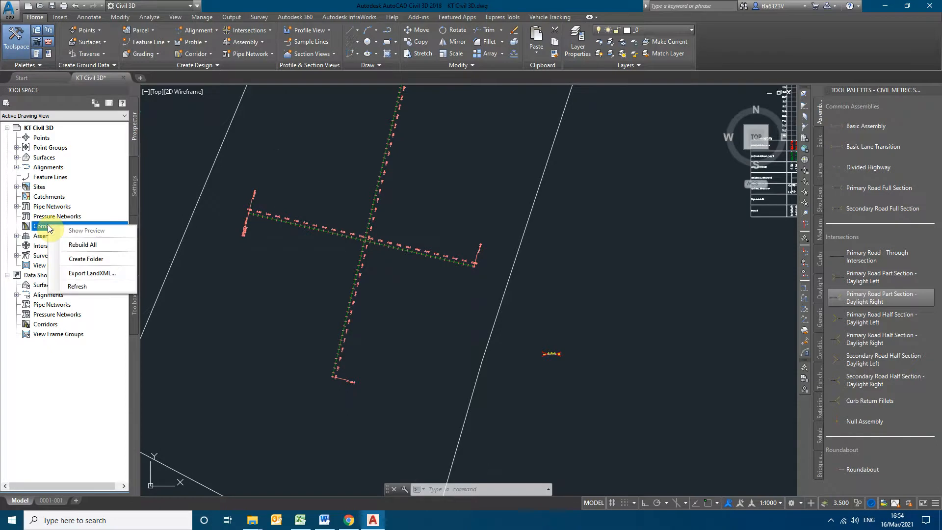
left_click(40, 229)
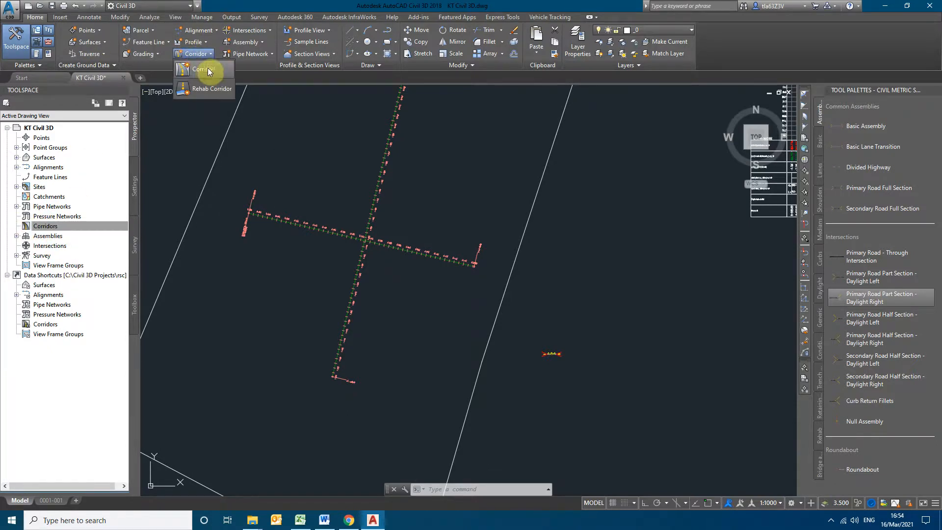
Start creating a new corridor and name it MAJIOR ROAD CORRIDOR.
left_click(199, 55)
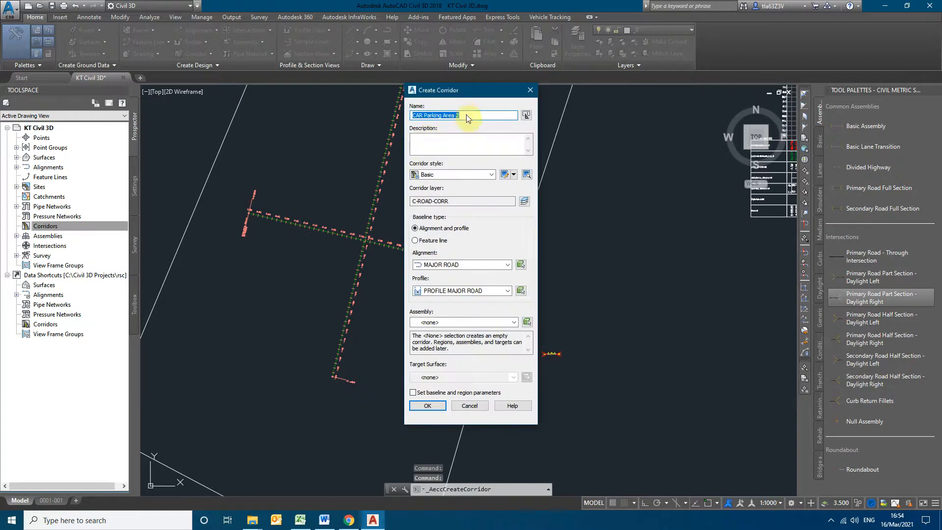
type("mA")
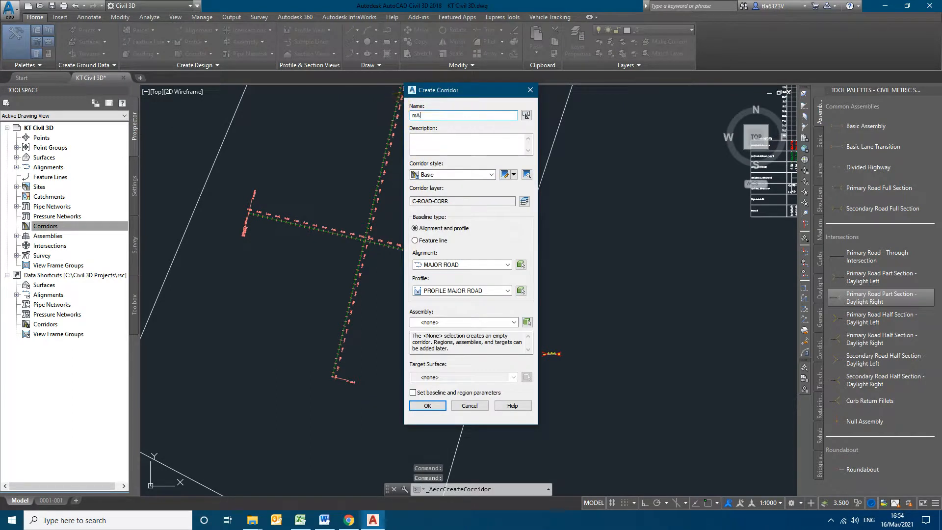
type("JOR")
key("BackSpace")
key("BackSpace")
key("BackSpace")
key("BackSpace")
key("BackSpace")
type("MAJIOR ROAD")
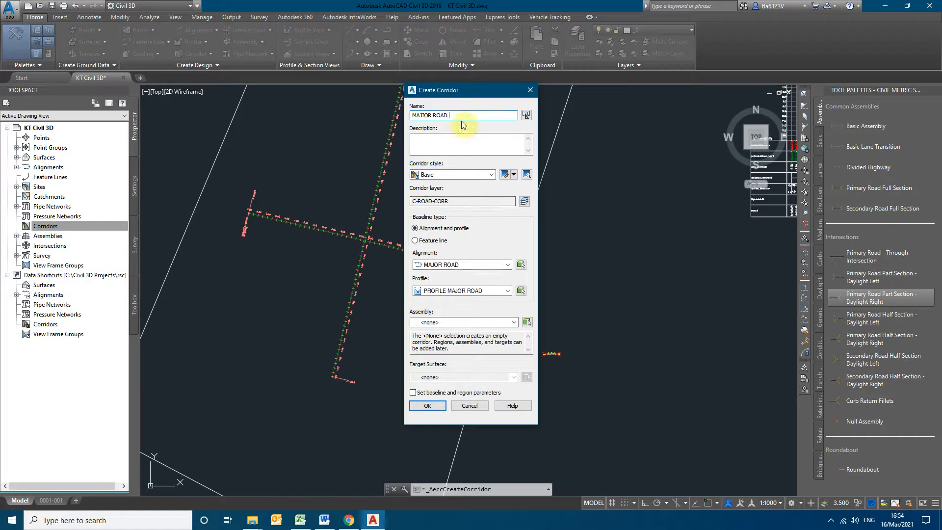
type(" CORRIDOR")
Set the corridor's baseline to the MAJOR ROAD alignment with the PROFILE MAJOR ROAD profile.
left_click(449, 265)
left_click(450, 274)
left_click(462, 291)
left_click(466, 301)
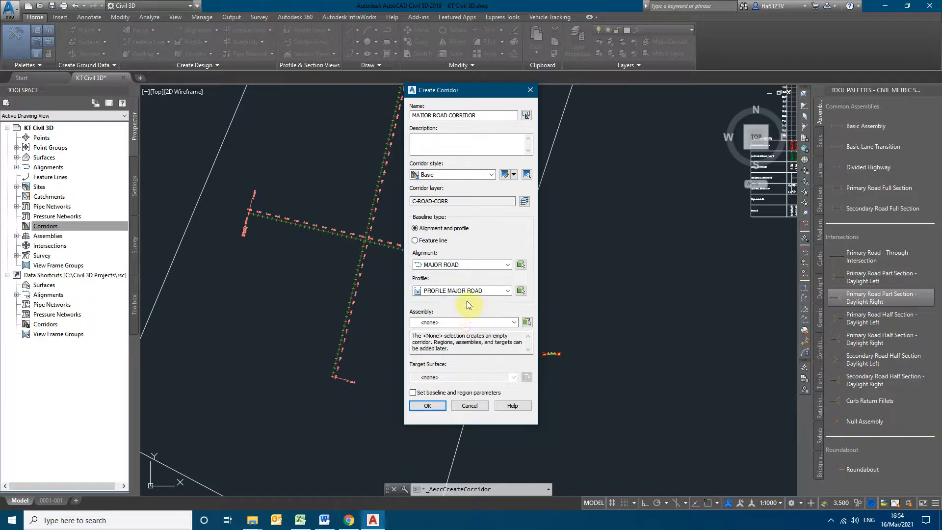
Assign the TRAIL assembly and the TRIANGULATION target surface to the new corridor and proceed to its baseline and region parameters.
left_click(444, 323)
left_click(441, 381)
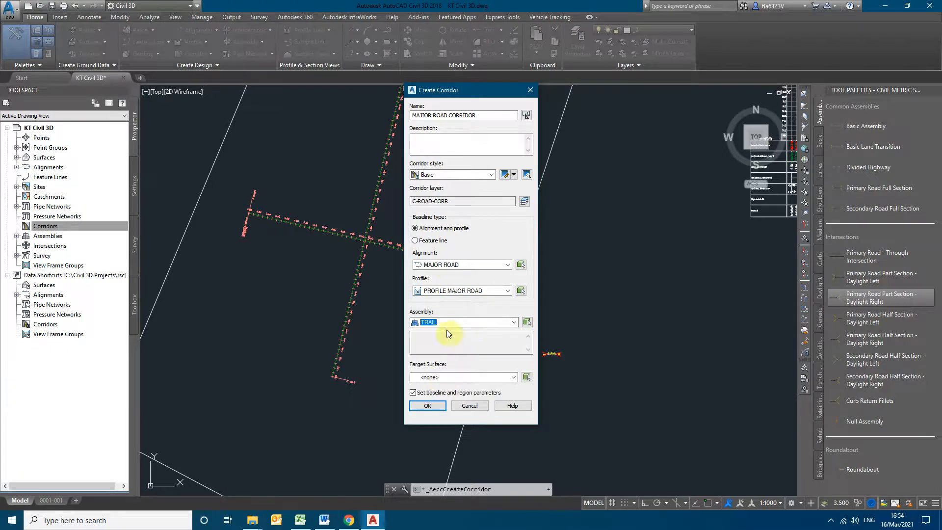
left_click(441, 379)
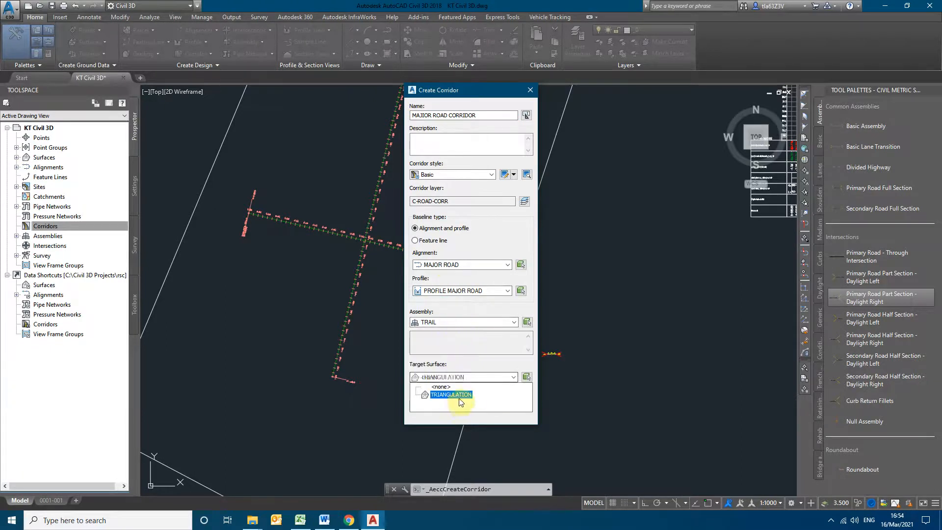
left_click(459, 398)
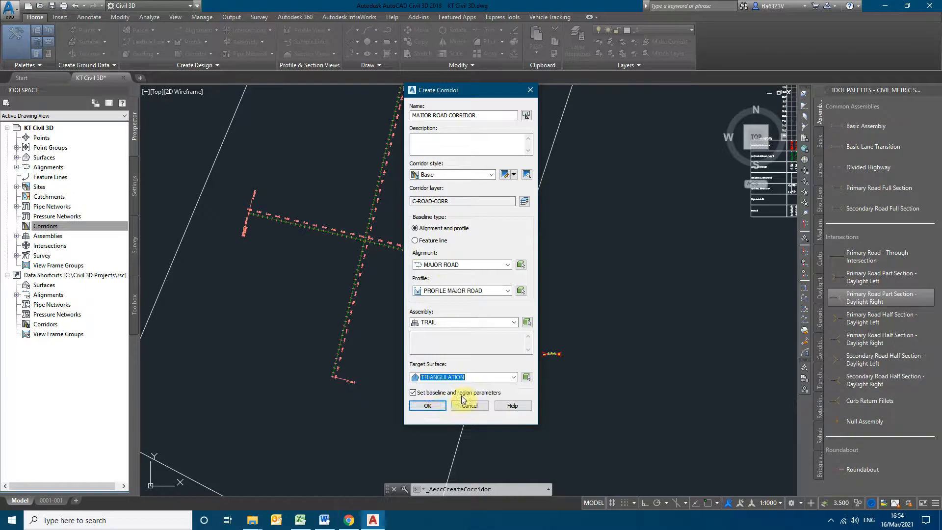
left_click(428, 406)
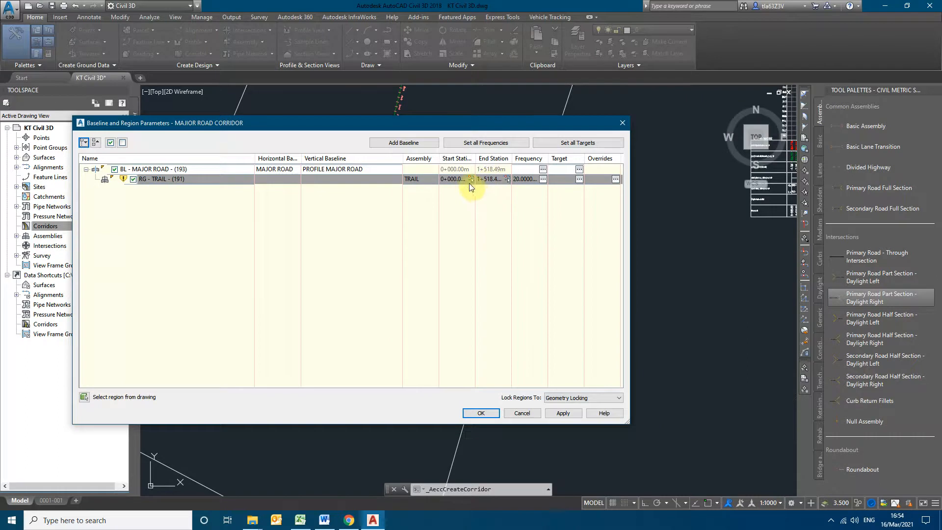
Set the TRAIL region's assembly frequency to 10 m along tangents, curves, spirals and vertical curves.
left_click_drag(436, 156, 427, 157)
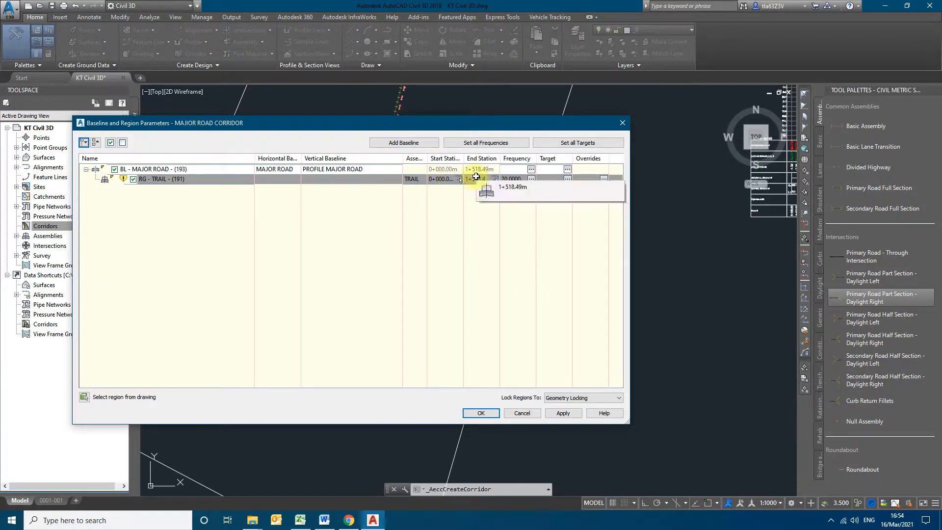
left_click(531, 178)
left_click(506, 157)
type("10")
left_click(511, 174)
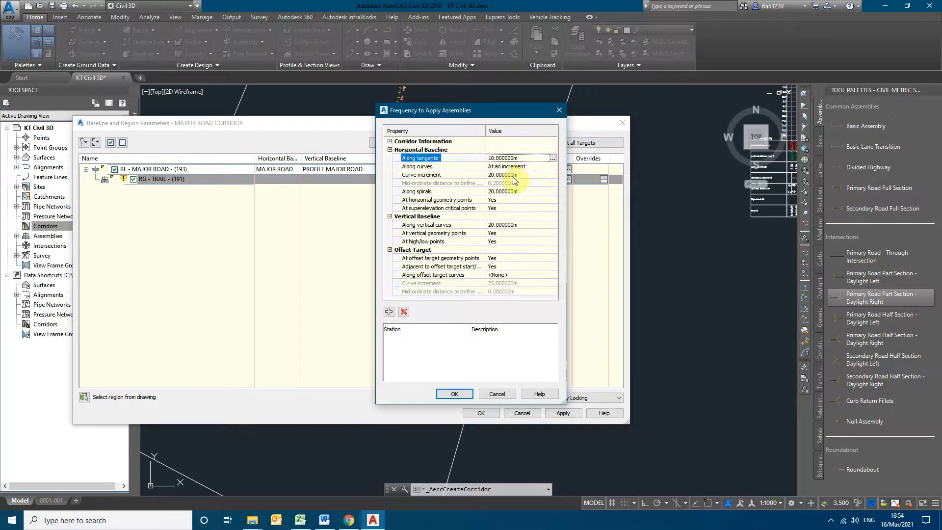
type("2")
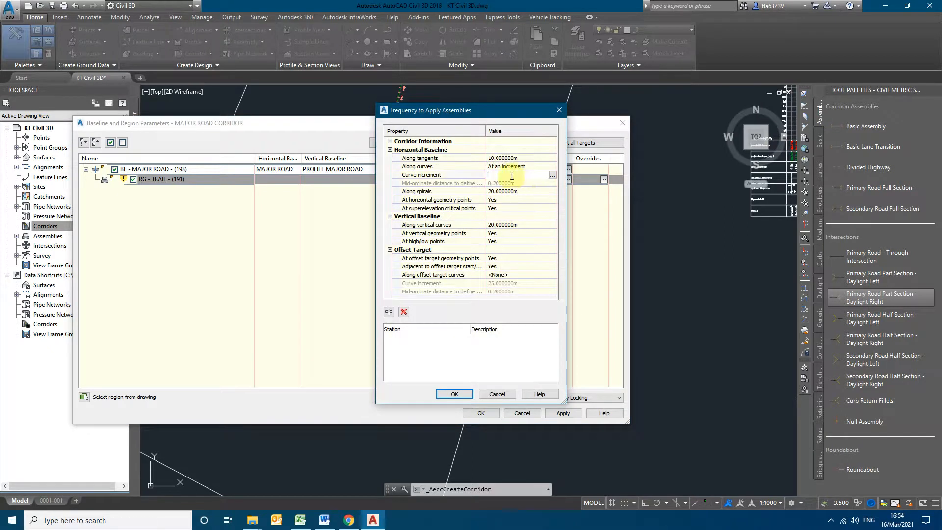
left_click(513, 192)
left_click(499, 193)
type("10")
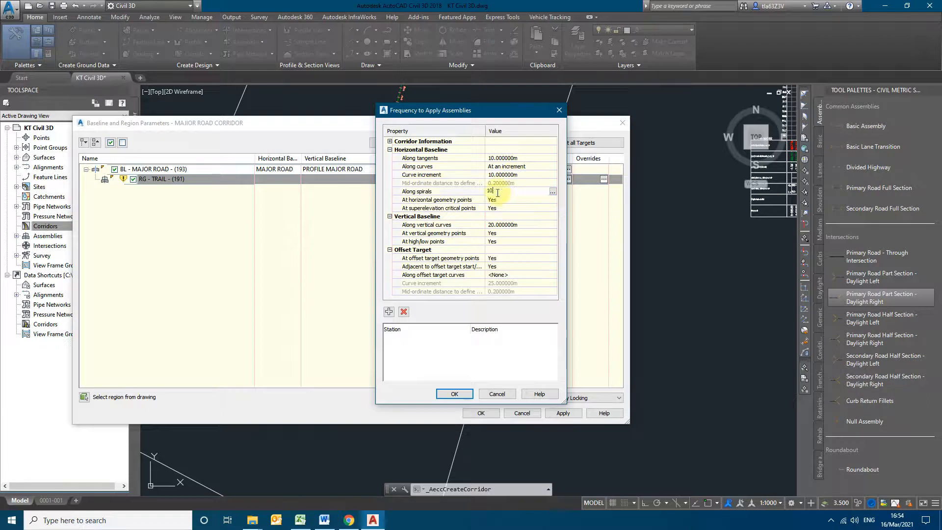
key("Return")
left_click(510, 225)
type("10")
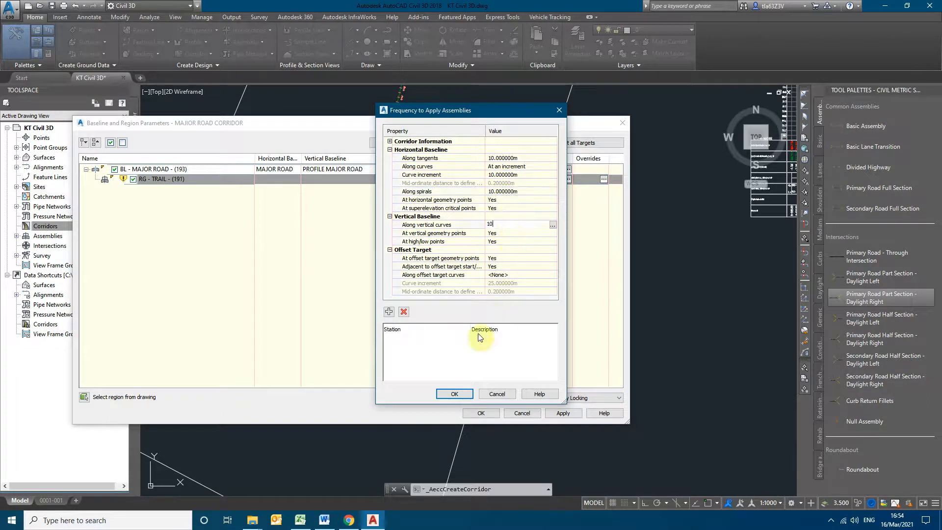
left_click(456, 393)
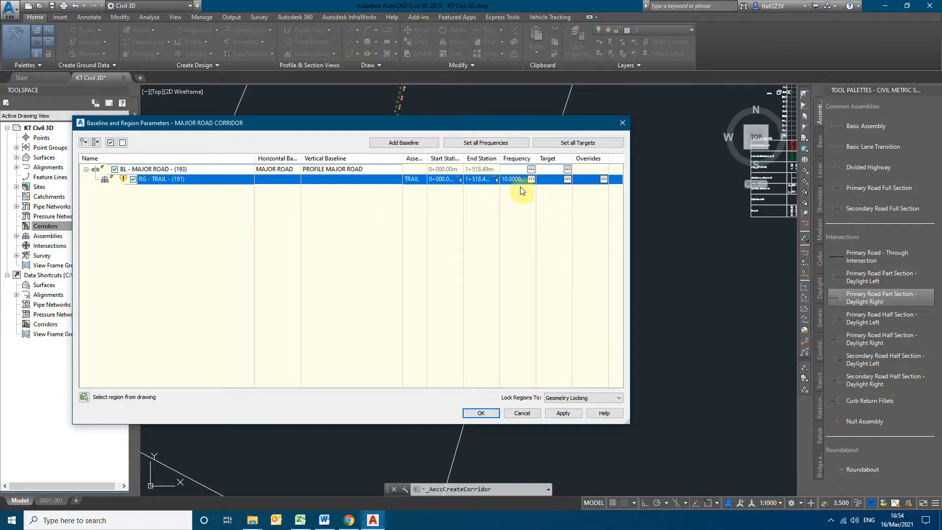
Insert a region named 2 after the TRAIL region, using the Approach Roads 35M assembly.
right_click(193, 180)
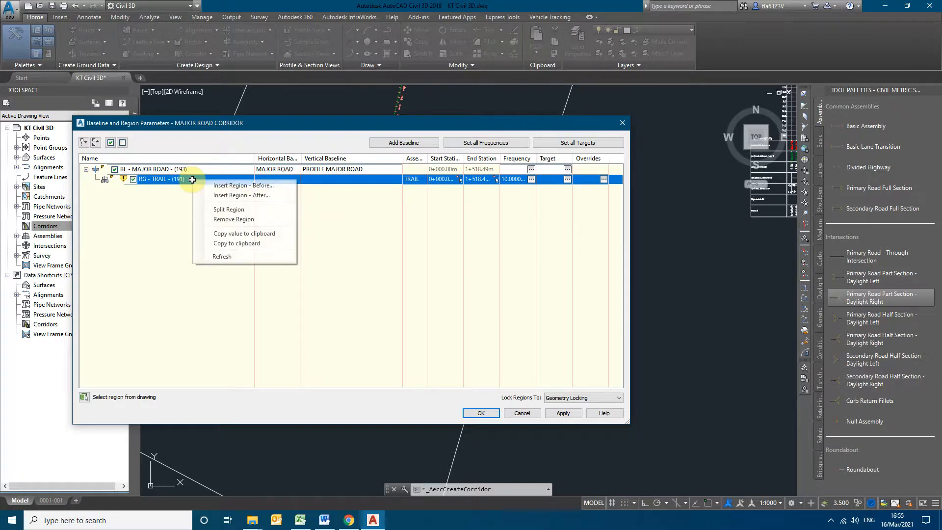
left_click(239, 196)
type("5")
left_click_drag(410, 243, 386, 238)
type("2")
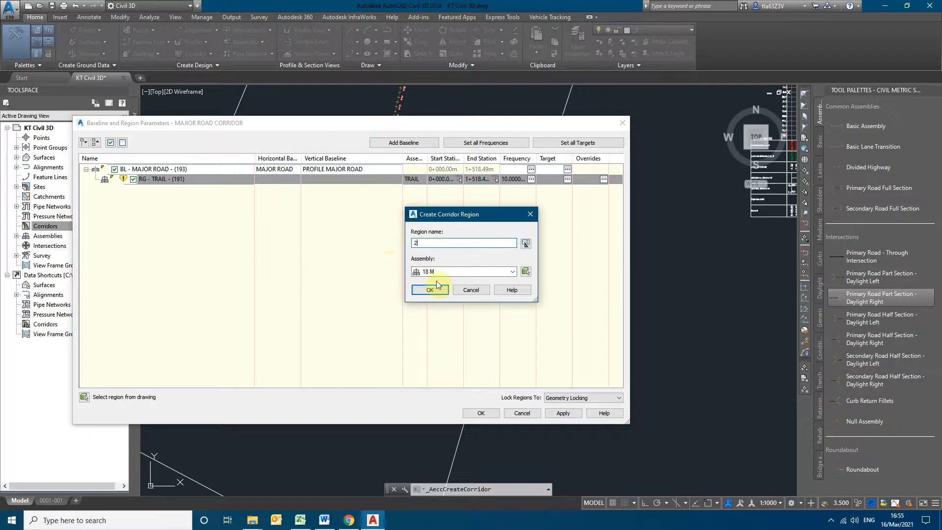
left_click(452, 274)
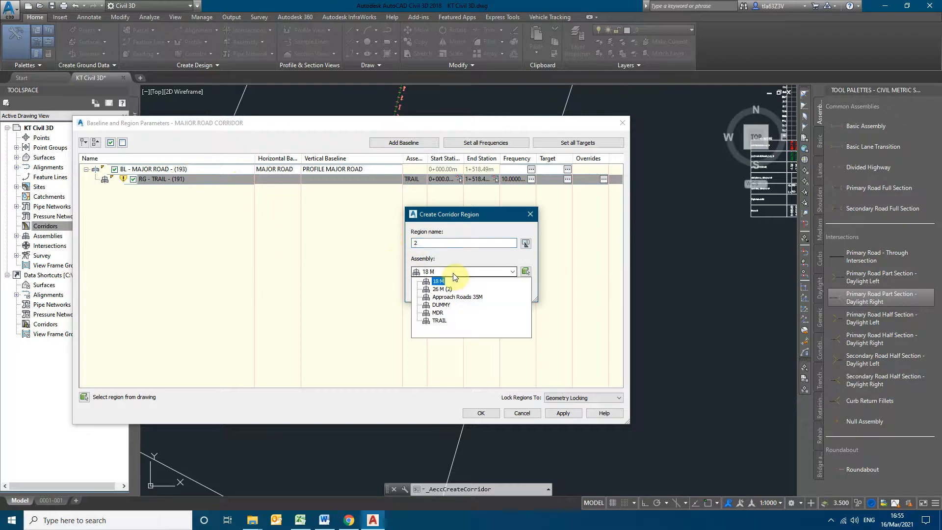
left_click(448, 297)
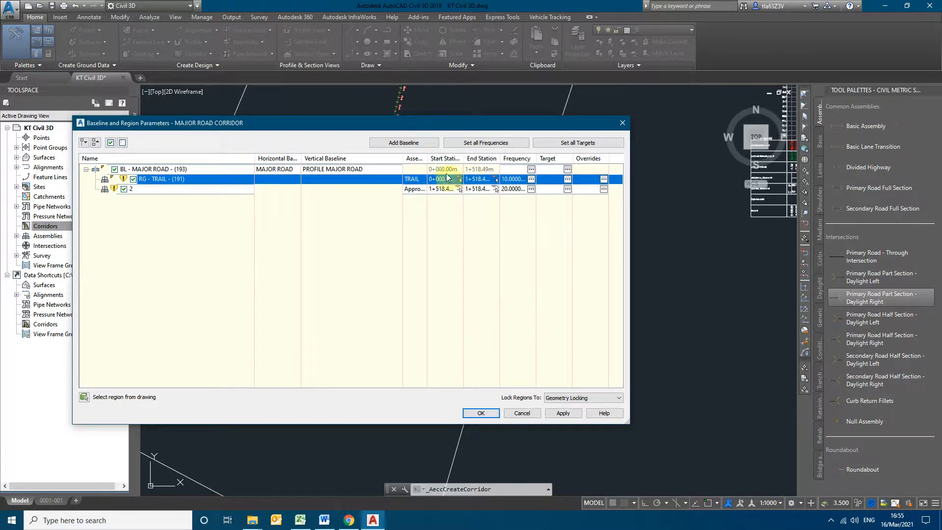
End the TRAIL region at station 0+500 and start region 2 at station 0+500.
left_click(472, 179)
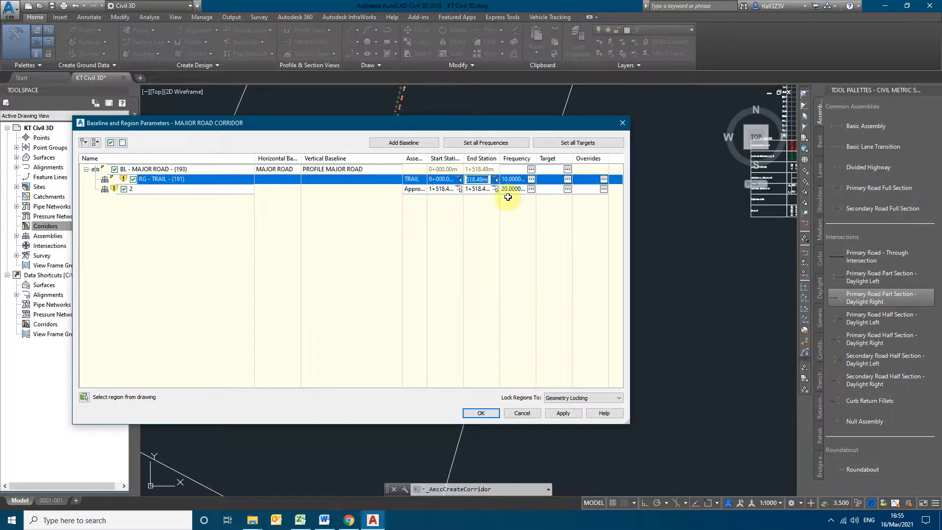
left_click(441, 190)
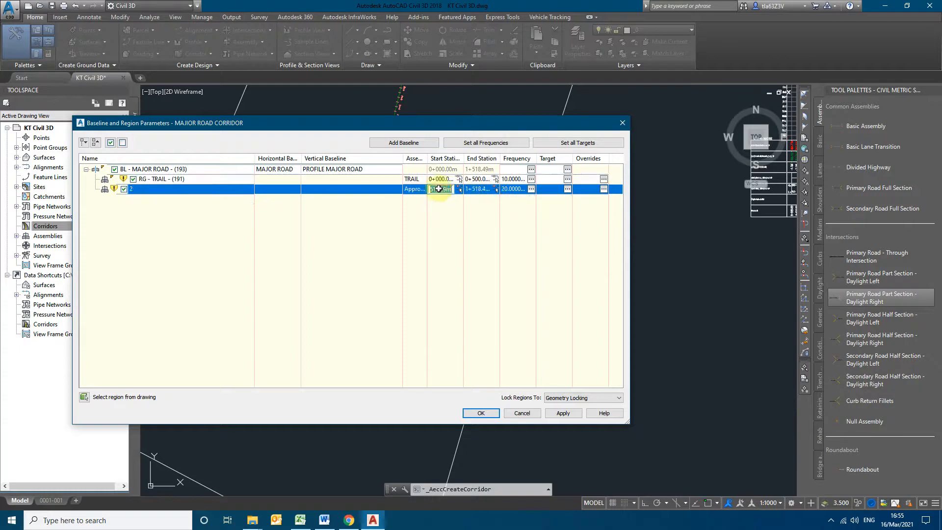
type("500")
key("Return")
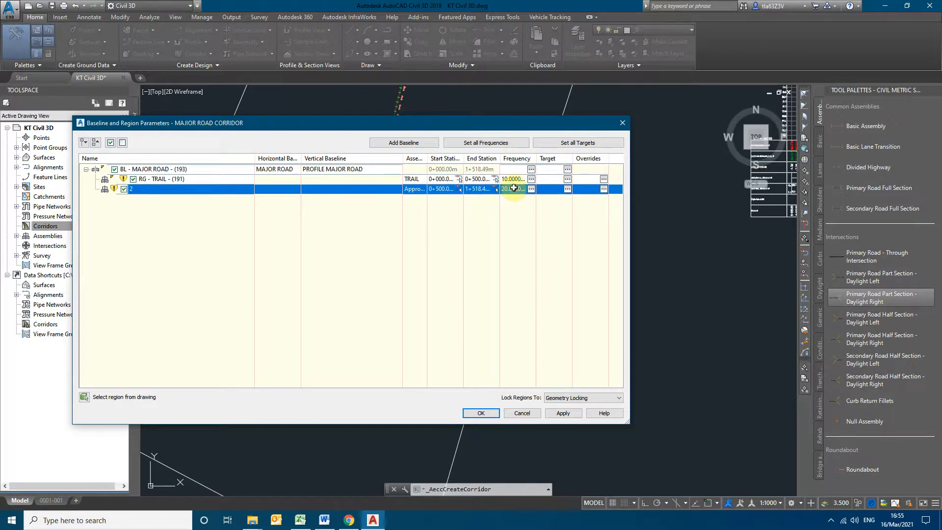
Set region 2's assembly frequency to 10 m along tangents, curves, spirals and vertical curves.
left_click(531, 189)
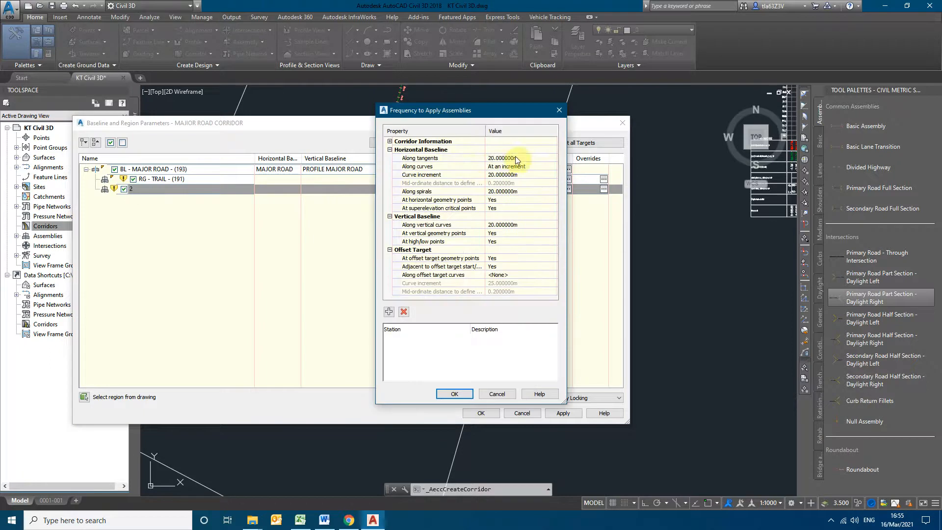
type("10")
left_click(508, 175)
type("10")
key("Return")
left_click(498, 191)
type("10")
left_click(497, 225)
type("10")
left_click(449, 392)
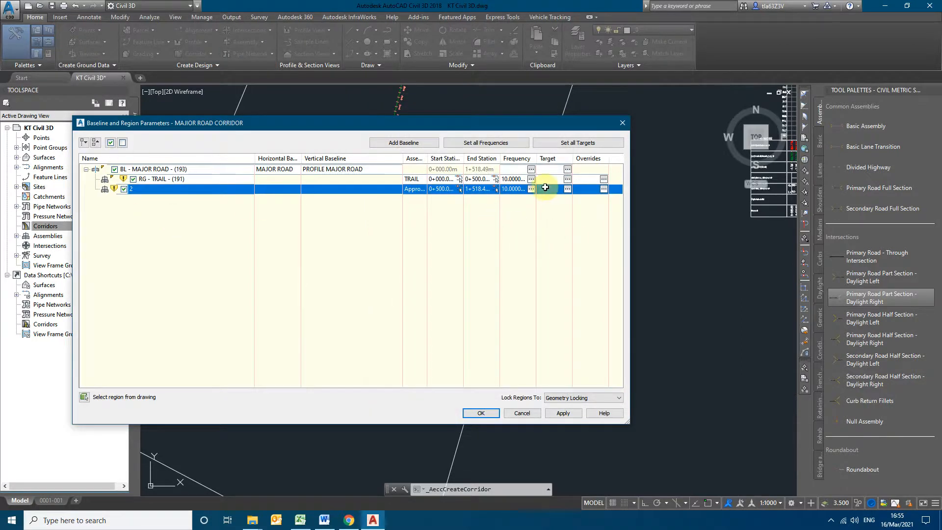
Apply the region parameters, rebuild the corridor, and dismiss the parameters dialog and the event list.
left_click(565, 413)
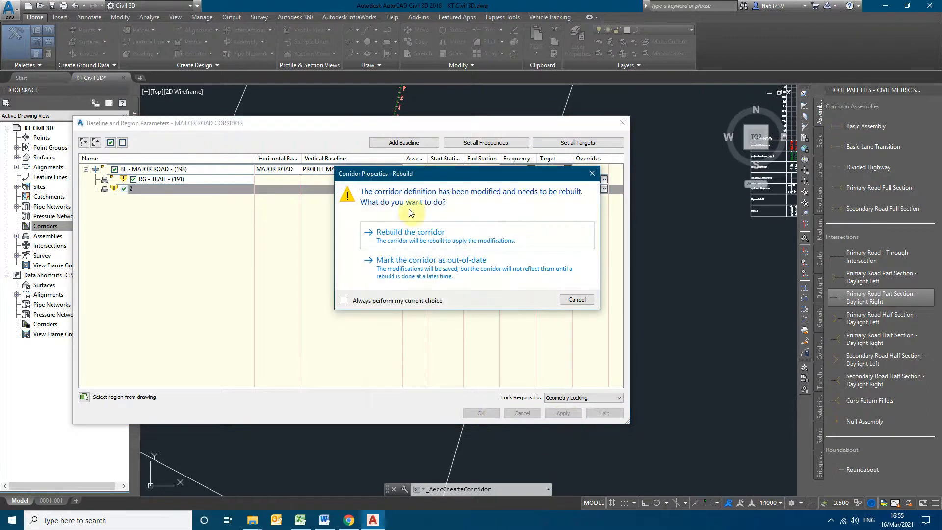
left_click(405, 234)
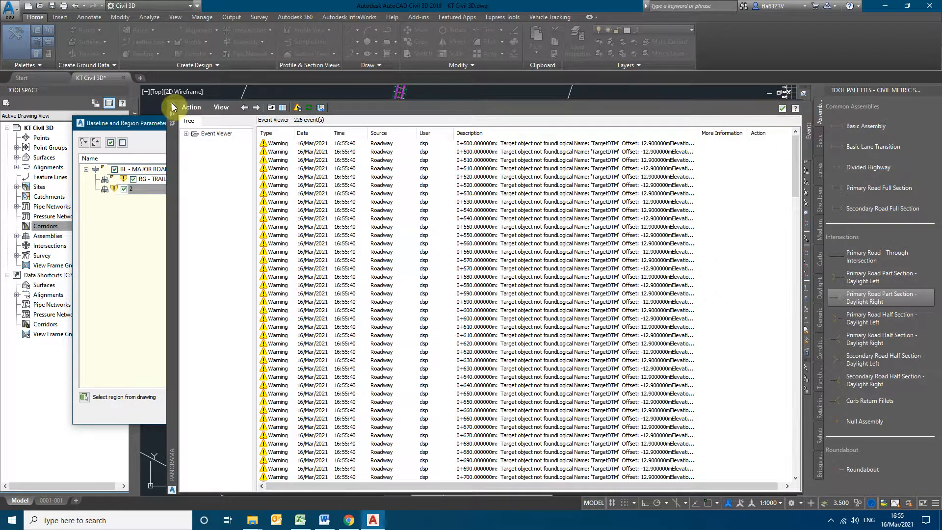
left_click(163, 266)
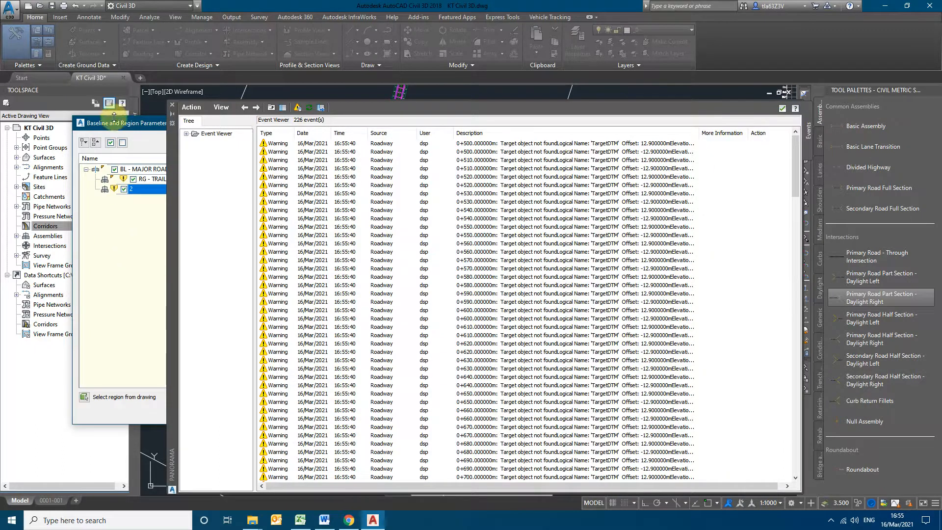
left_click_drag(108, 126, 476, 58)
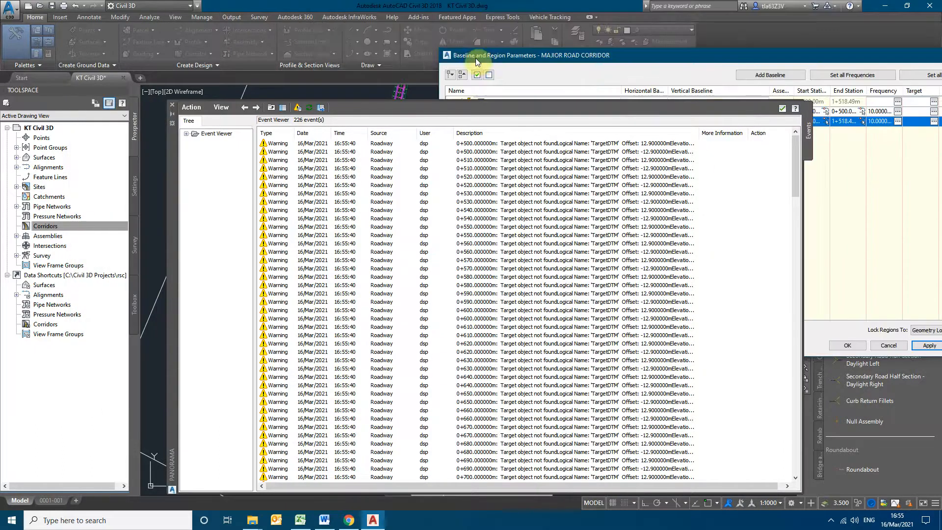
left_click(848, 346)
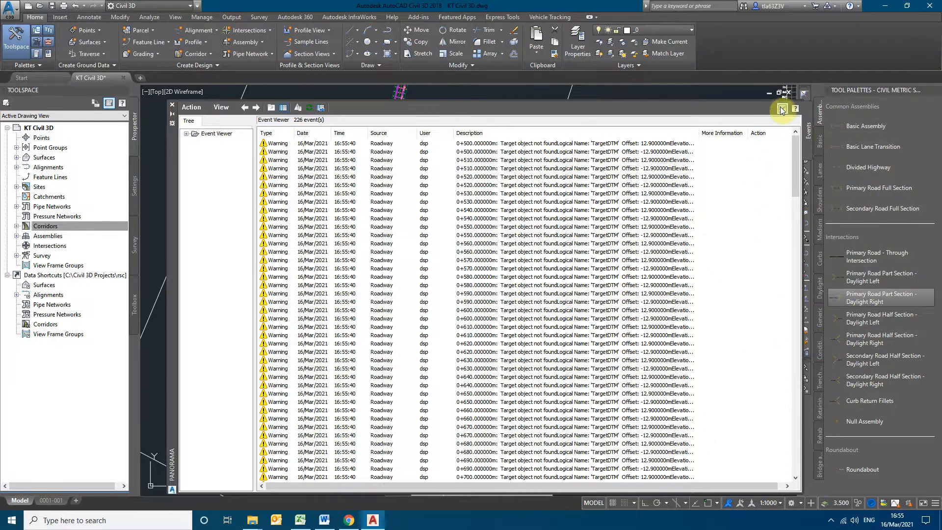
left_click(782, 109)
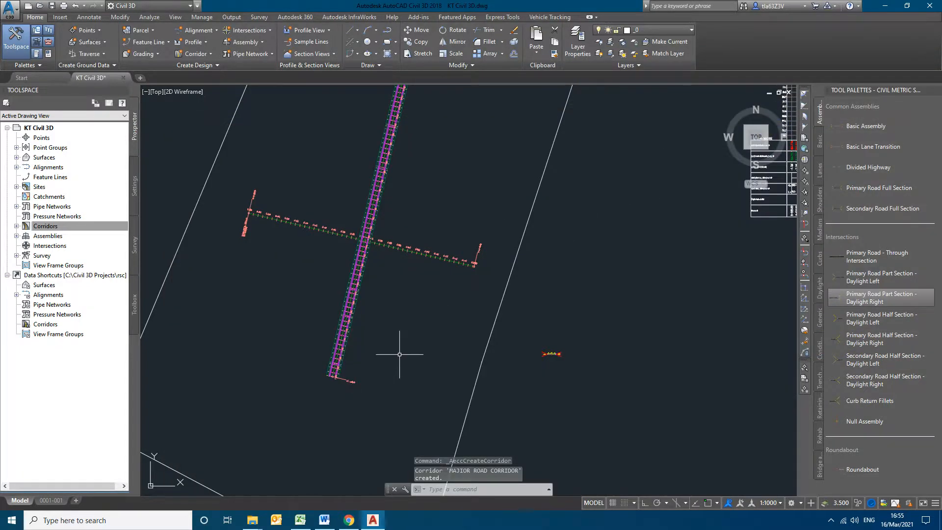
Examine the transition between the two corridor regions at station 0+500 in plan.
key("Escape")
middle_click_drag(470, 166, 453, 529)
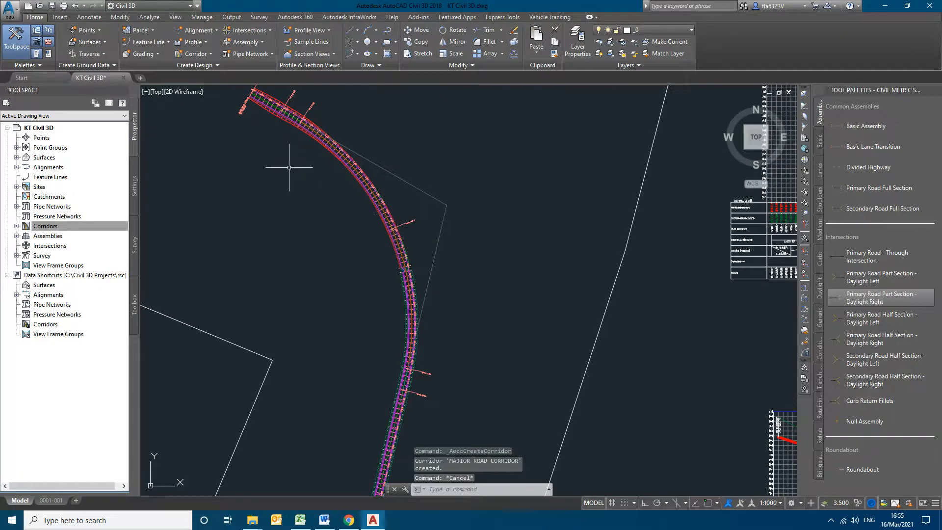
scroll(326, 210, "up", 7)
scroll(427, 228, "down", 3)
scroll(427, 228, "up", 8)
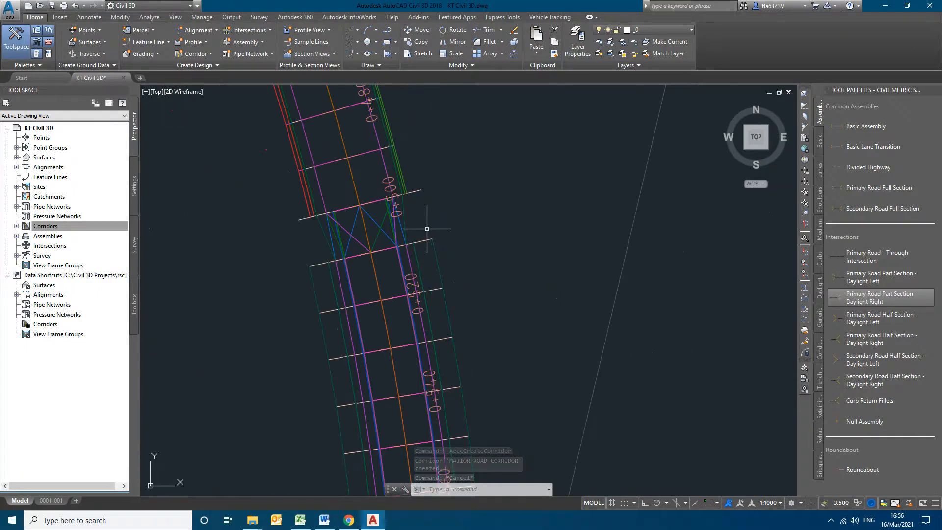
left_click(339, 224)
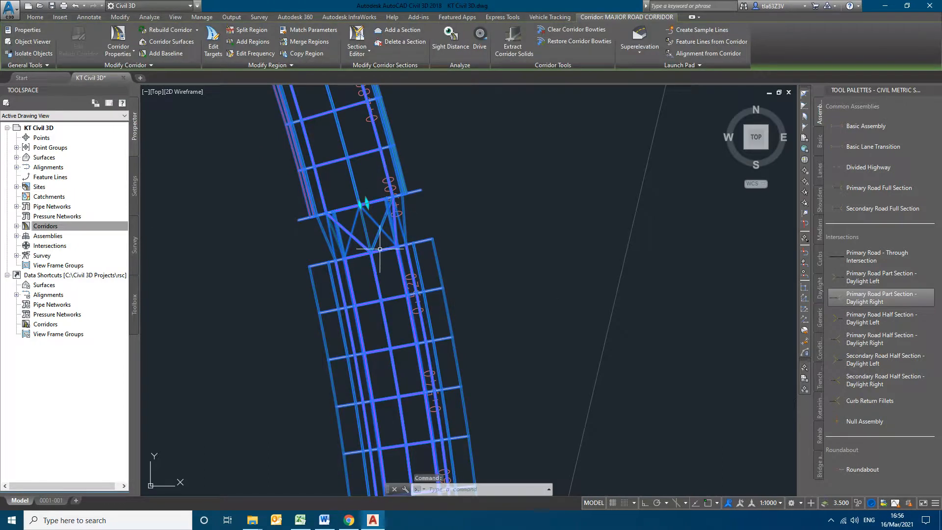
scroll(389, 214, "up", 5)
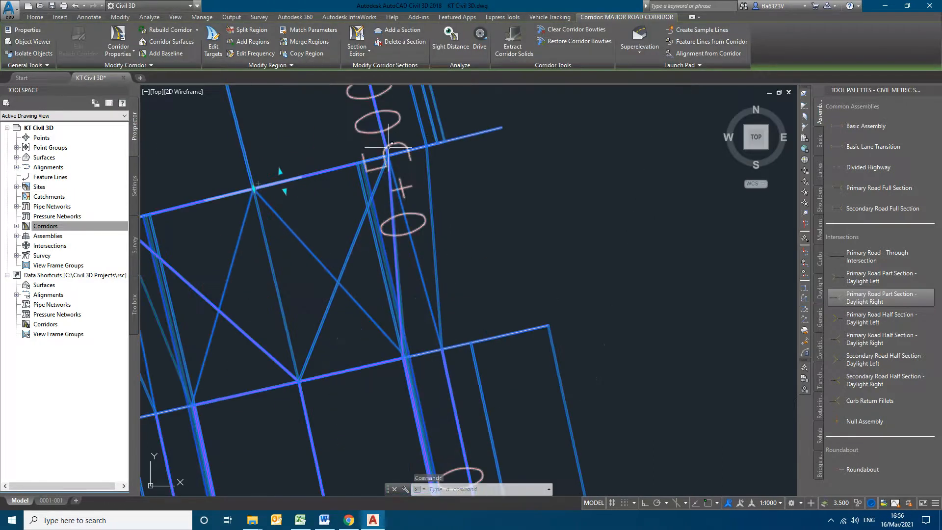
scroll(488, 301, "down", 6)
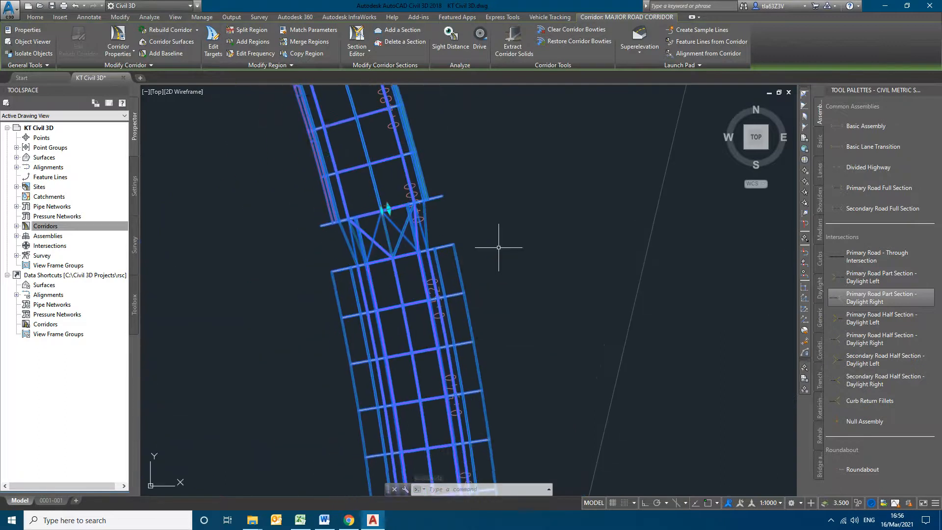
key("Escape")
key("Escape")
Inspect the corridor along the Approach Roads 35M region and compare its section width with the TRAIL region at their junction.
scroll(400, 232, "up", 3)
scroll(459, 364, "down", 6)
mouse_move(459, 365)
middle_mouse_down()
mouse_move(495, 151)
mouse_move(466, 191)
middle_mouse_up()
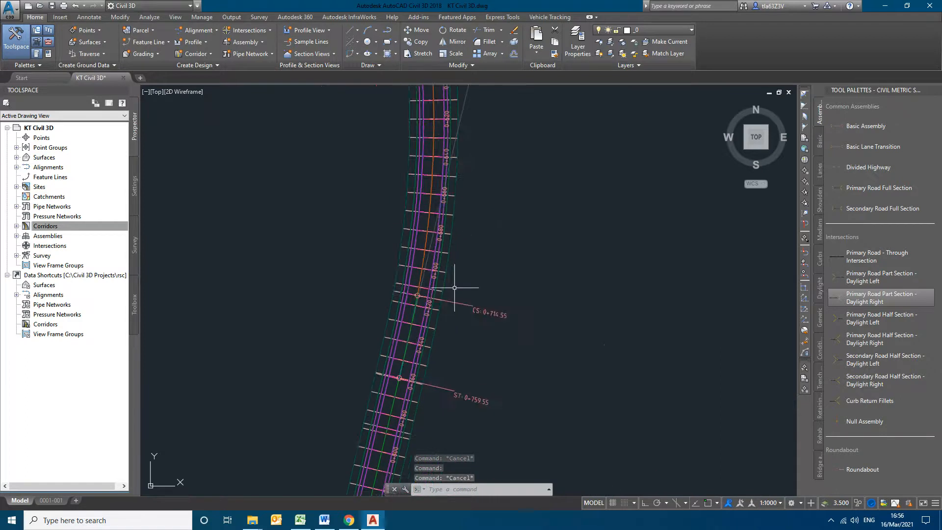
middle_click_drag(449, 319, 498, 157)
middle_click_drag(462, 260, 399, 494)
middle_click_drag(416, 236, 418, 450)
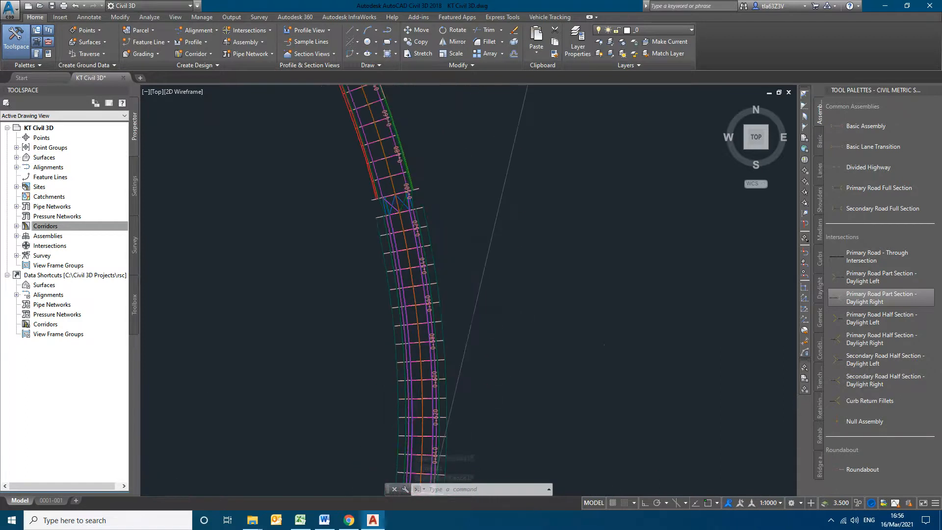
scroll(410, 195, "up", 5)
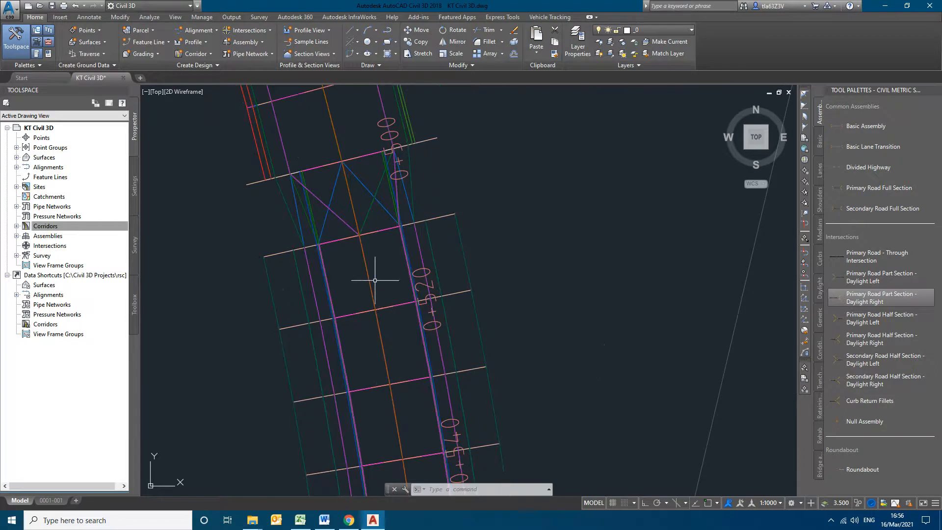
scroll(360, 248, "up", 4)
scroll(417, 292, "down", 4)
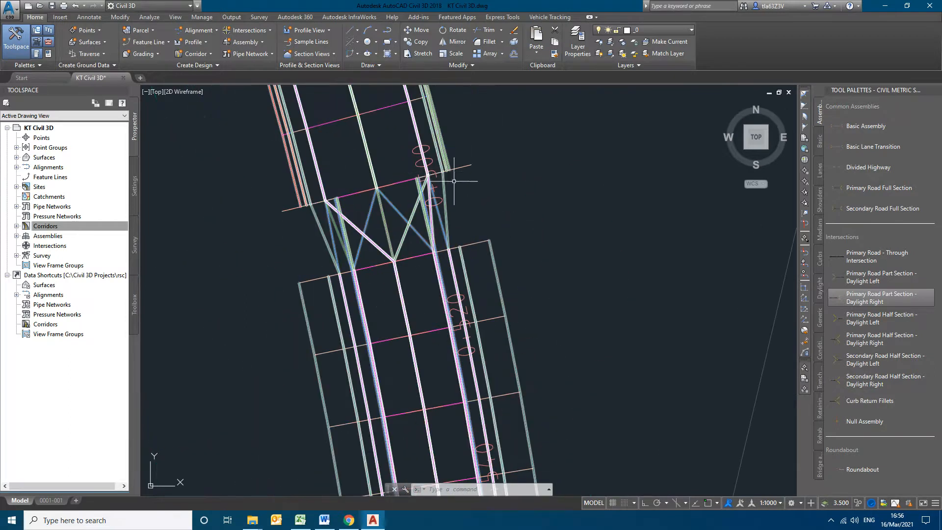
scroll(369, 291, "down", 8)
middle_click_drag(475, 322, 568, 176)
scroll(460, 131, "up", 4)
middle_click_drag(459, 131, 438, 139)
scroll(437, 138, "up", 5)
scroll(466, 182, "down", 6)
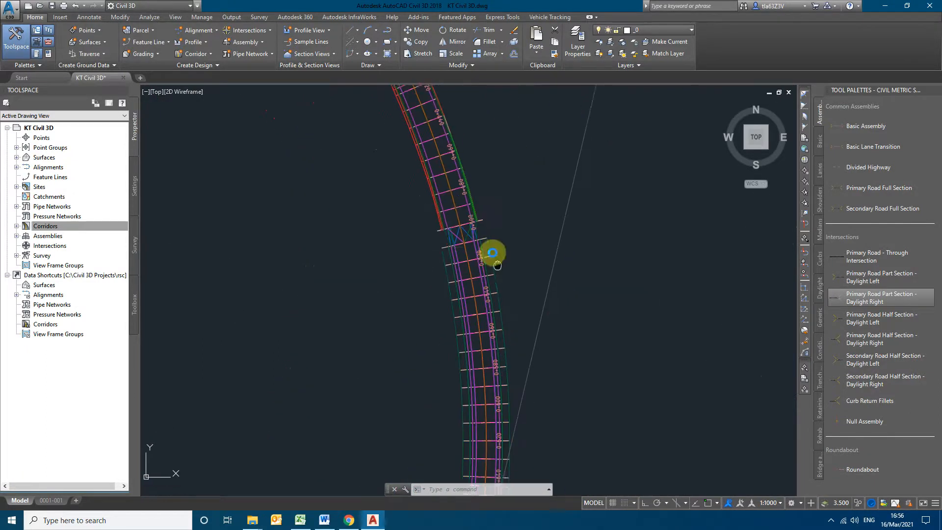
Change the assembly of the major road corridor's region from station 0+500 to the end to 18 M.
left_click(436, 182)
right_click(436, 184)
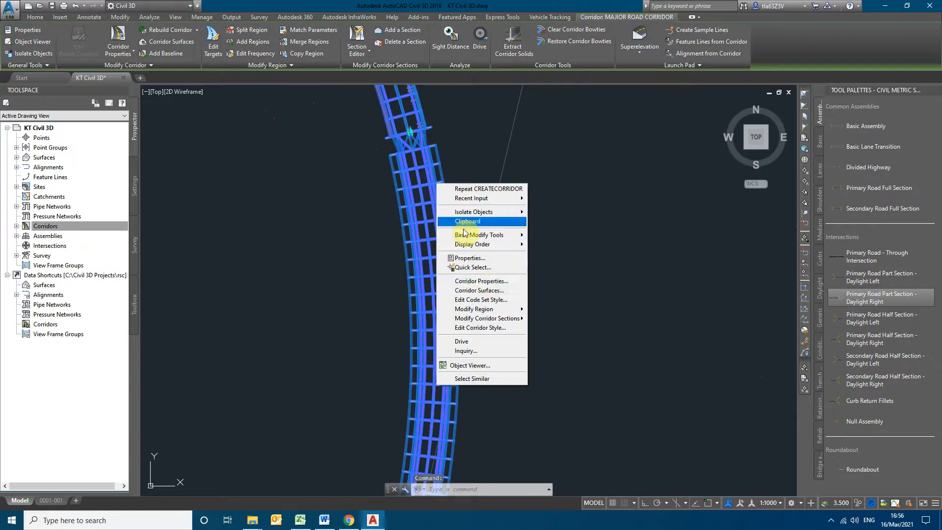
left_click(490, 283)
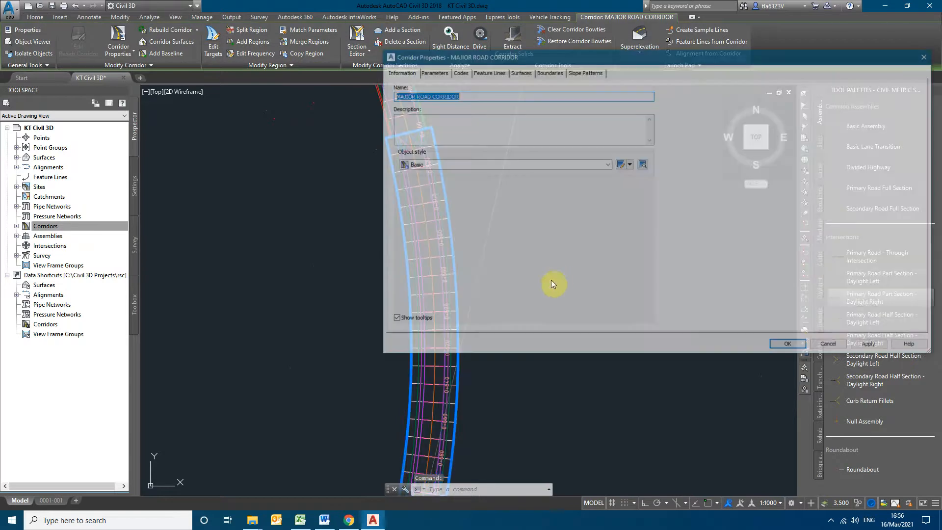
left_click(425, 73)
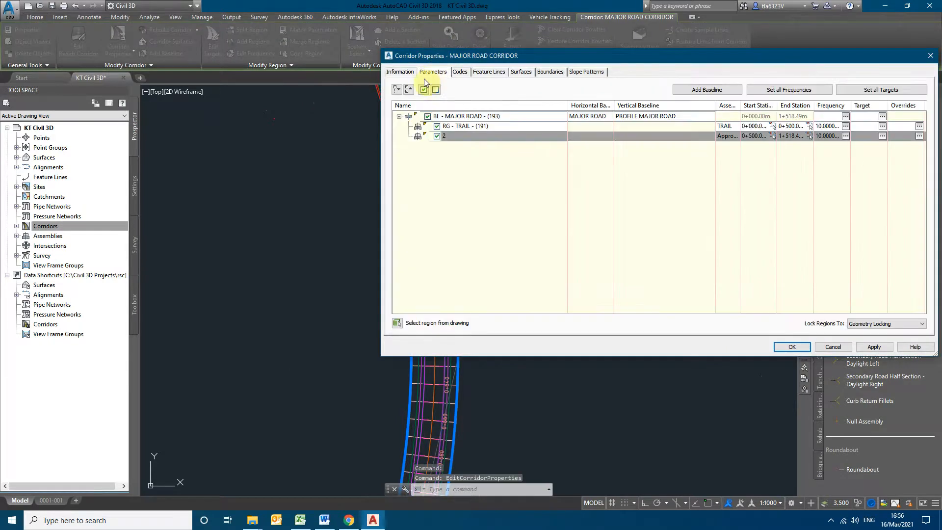
left_click(728, 136)
left_click(473, 273)
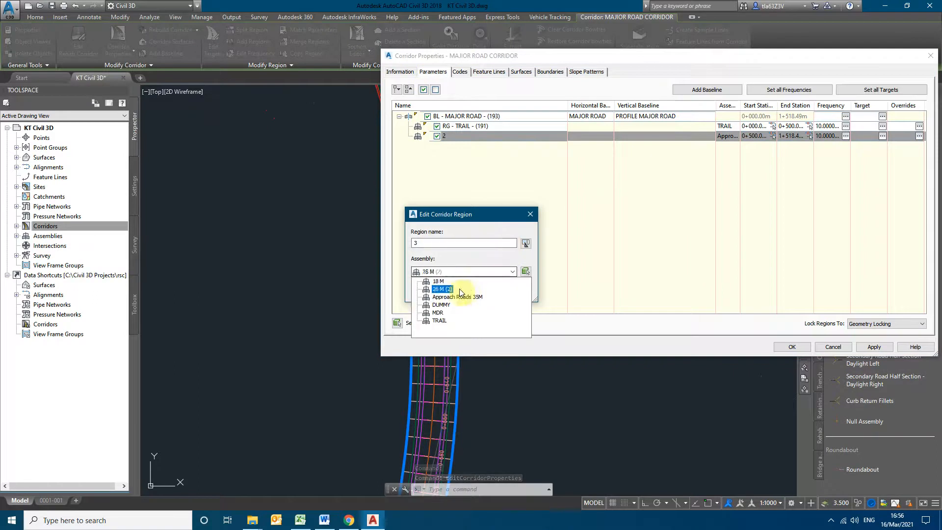
left_click(440, 286)
left_click(435, 289)
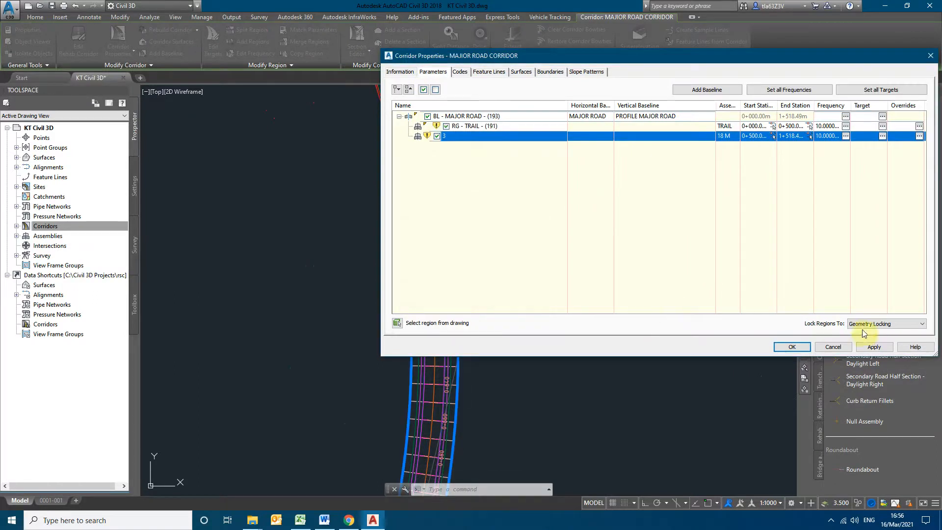
Apply the changed region assembly, rebuild the corridor, and dismiss the corridor properties and the event list.
left_click(873, 348)
left_click(436, 236)
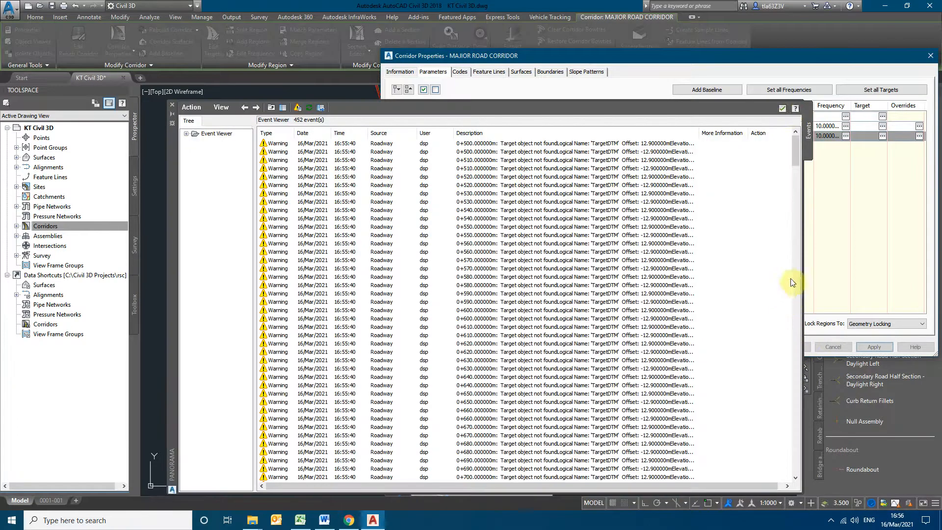
left_click(809, 347)
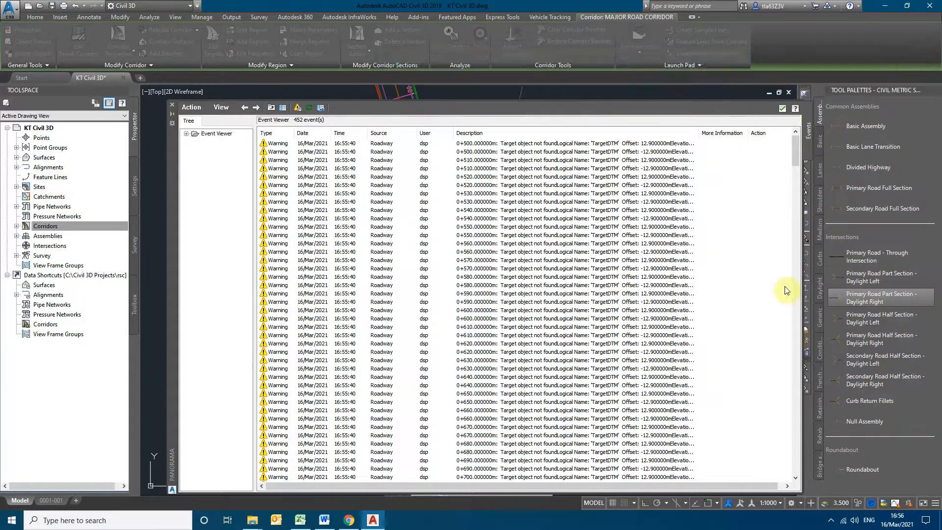
left_click(782, 110)
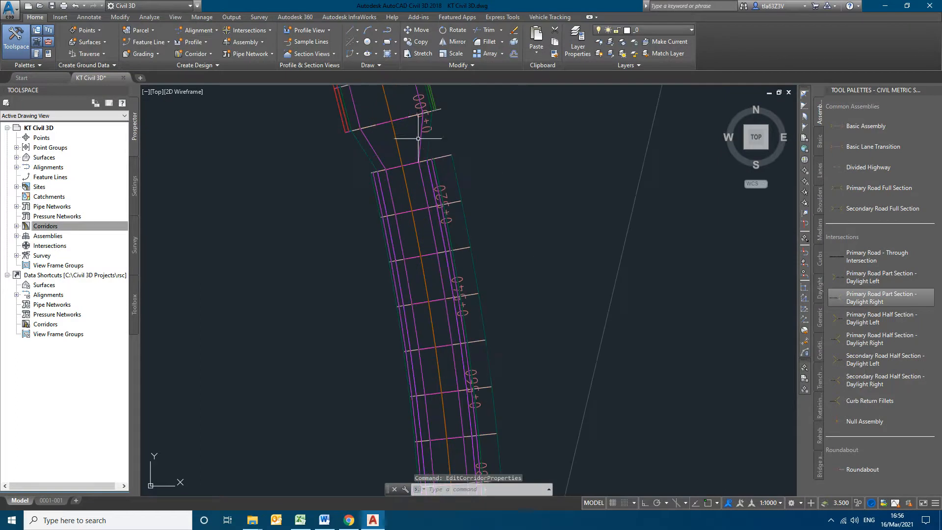
Examine in plan how the TRAIL section tapers into the 18 M section between stations 0+500 and 0+520.
scroll(431, 154, "up", 3)
scroll(543, 197, "down", 2)
middle_click_drag(523, 187, 516, 256)
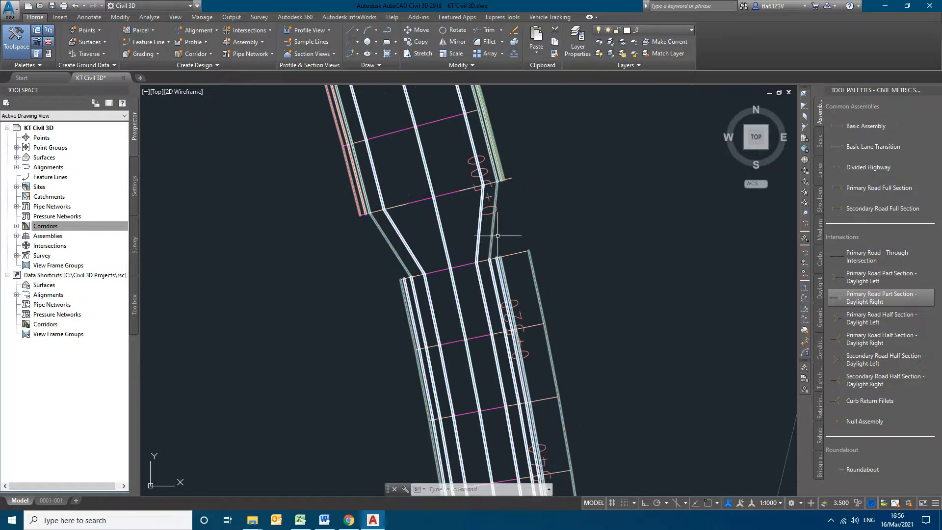
scroll(643, 302, "down", 2)
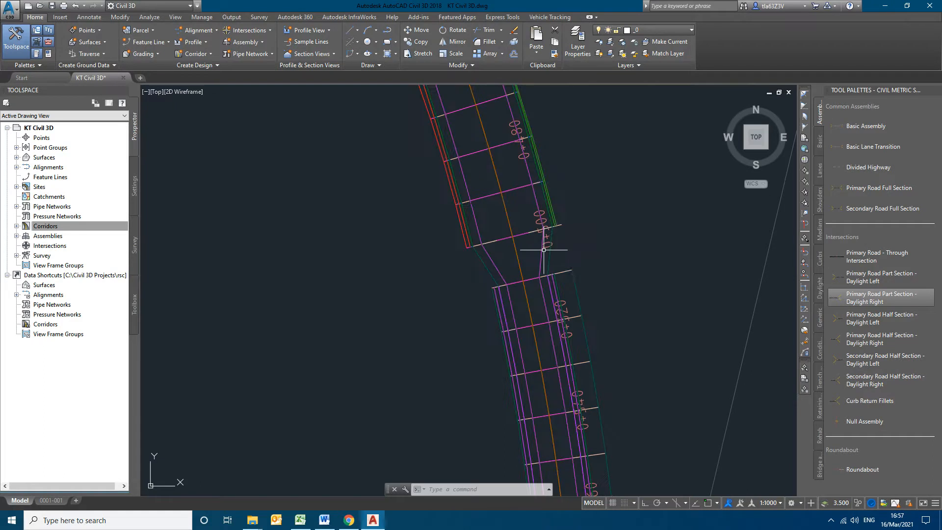
mouse_move(544, 250)
scroll(544, 252, "up", 2)
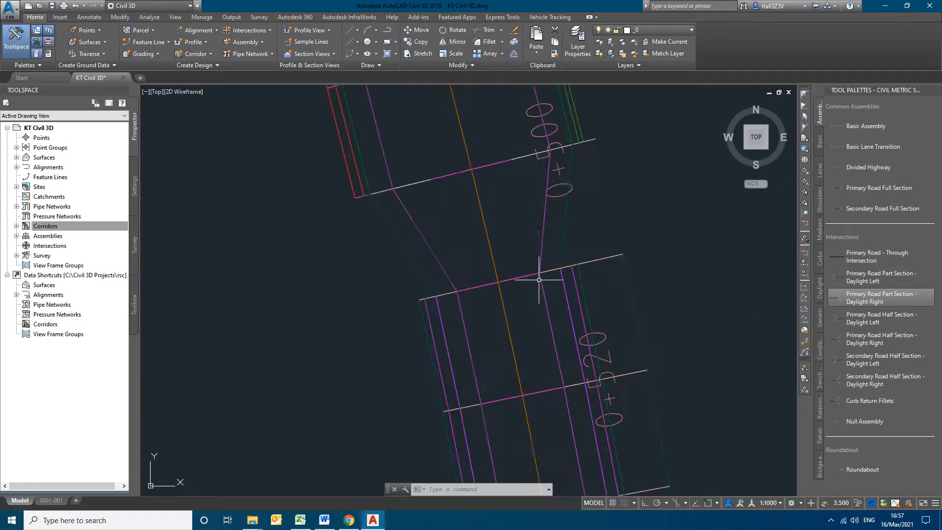
scroll(539, 255, "down", 3)
scroll(538, 229, "up", 2)
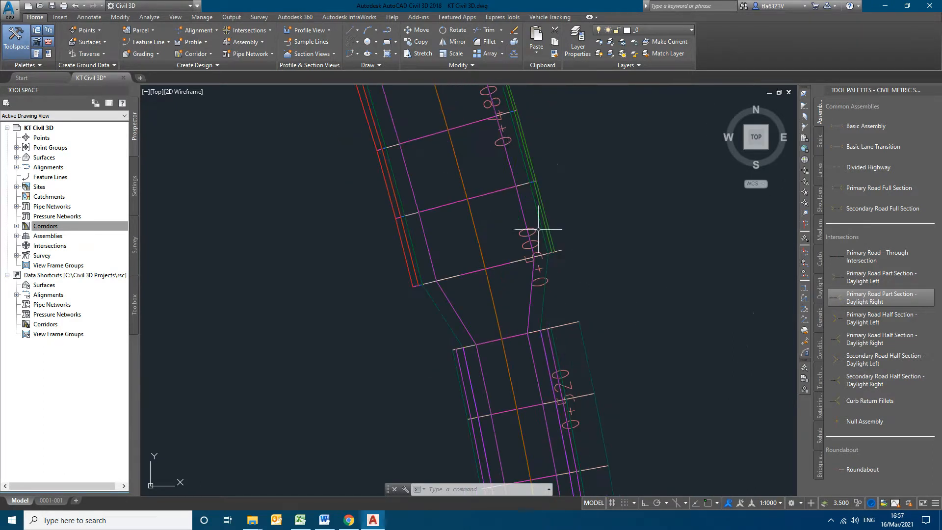
middle_click_drag(556, 313, 546, 217)
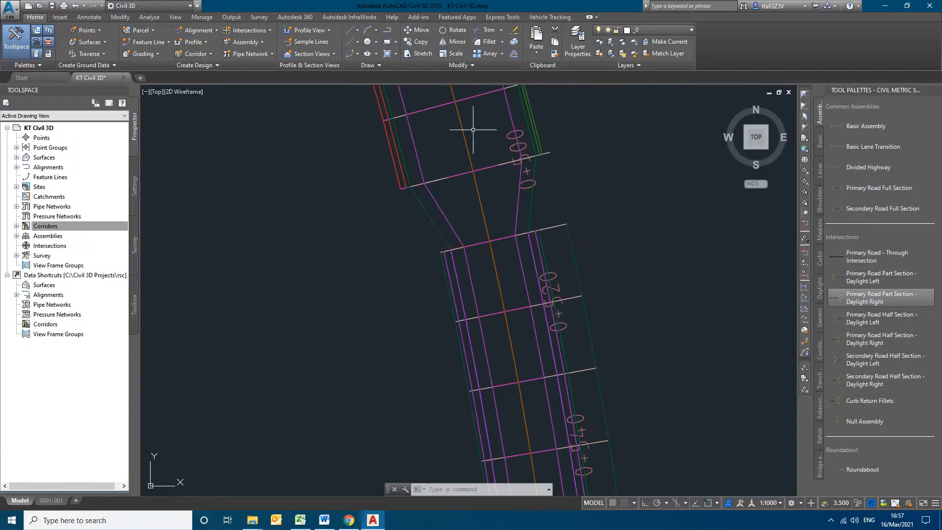
Review the overall major road corridor in plan, from the start of its TRAIL region past the region change.
scroll(555, 299, "down", 4)
scroll(532, 244, "down", 3)
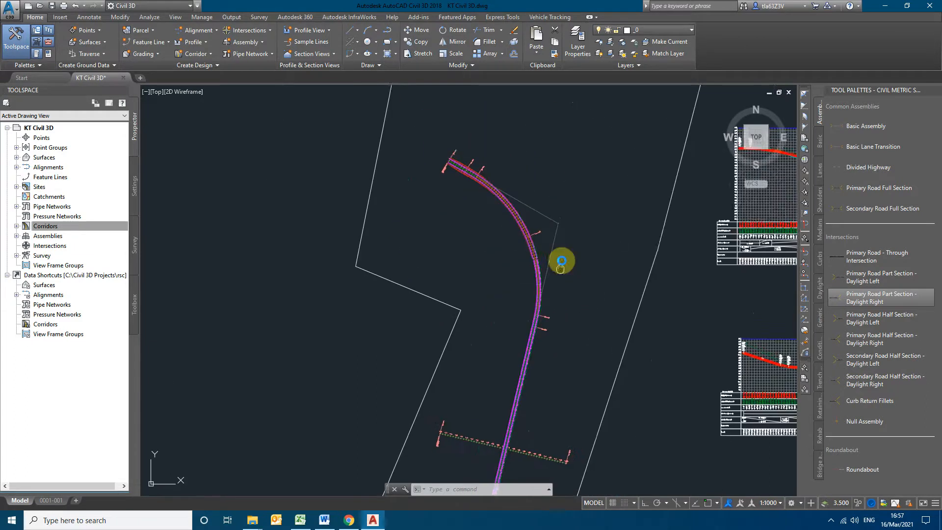
scroll(557, 211, "up", 5)
scroll(532, 214, "down", 3)
mouse_move(574, 286)
middle_mouse_down()
mouse_move(573, 191)
mouse_move(528, 252)
middle_mouse_up()
scroll(533, 202, "up", 2)
scroll(533, 194, "up", 1)
scroll(503, 250, "down", 4)
scroll(501, 222, "up", 6)
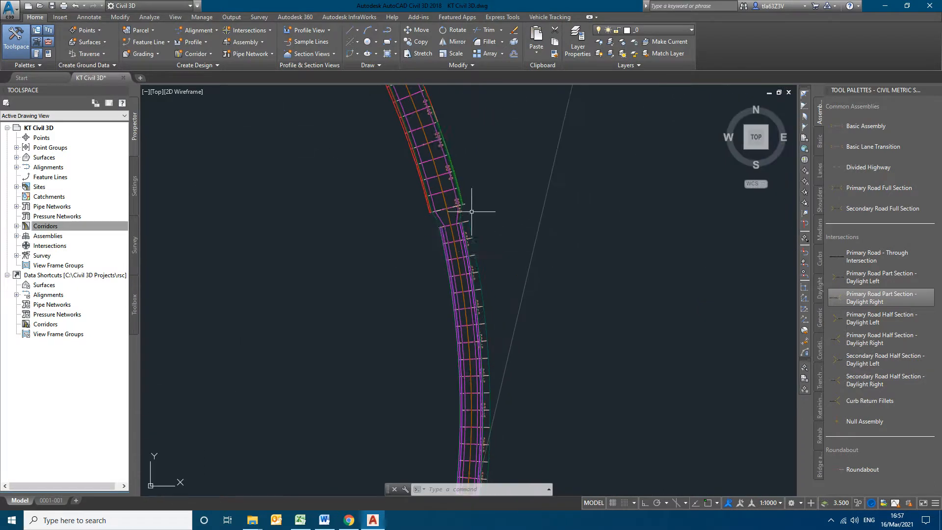
scroll(483, 235, "down", 3)
scroll(461, 234, "up", 3)
scroll(500, 284, "down", 3)
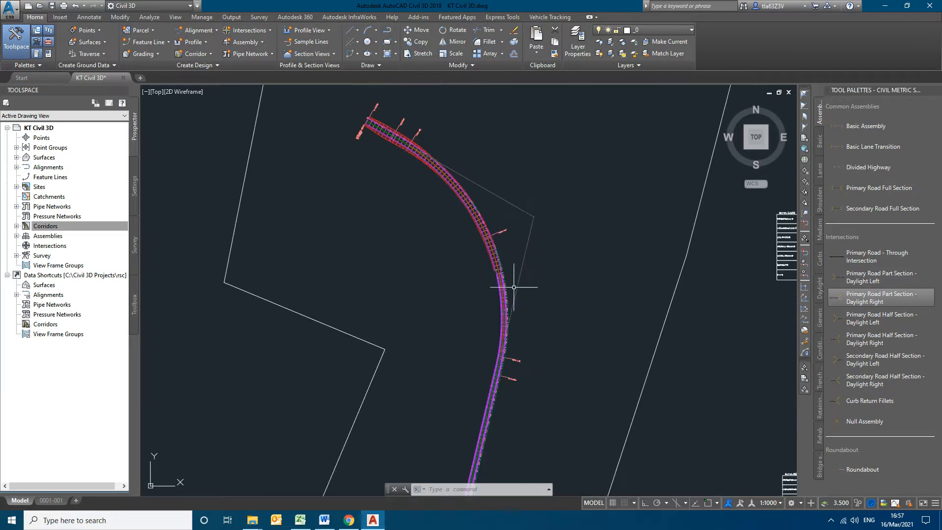
scroll(376, 147, "up", 3)
scroll(527, 303, "down", 2)
scroll(532, 267, "up", 5)
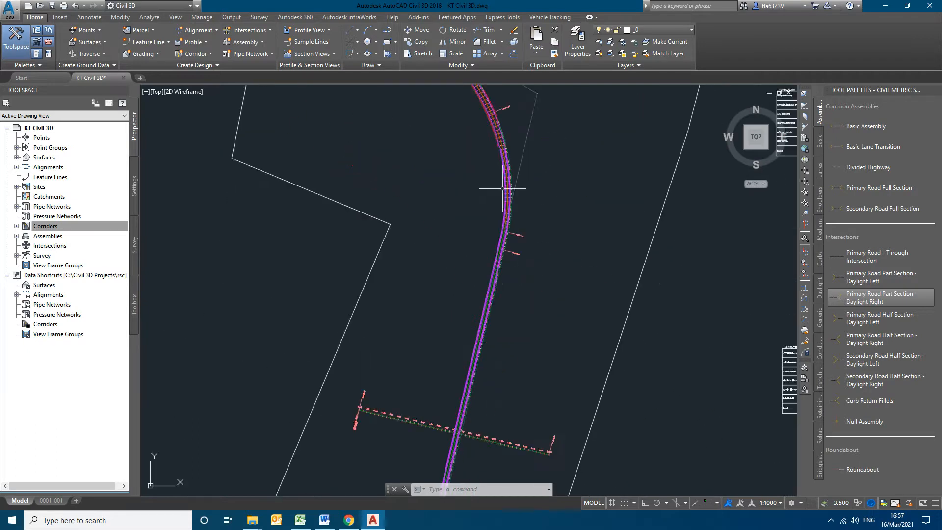
scroll(558, 172, "down", 4)
middle_click_drag(541, 116, 564, 328)
middle_click_drag(491, 230, 640, 384)
scroll(497, 241, "up", 4)
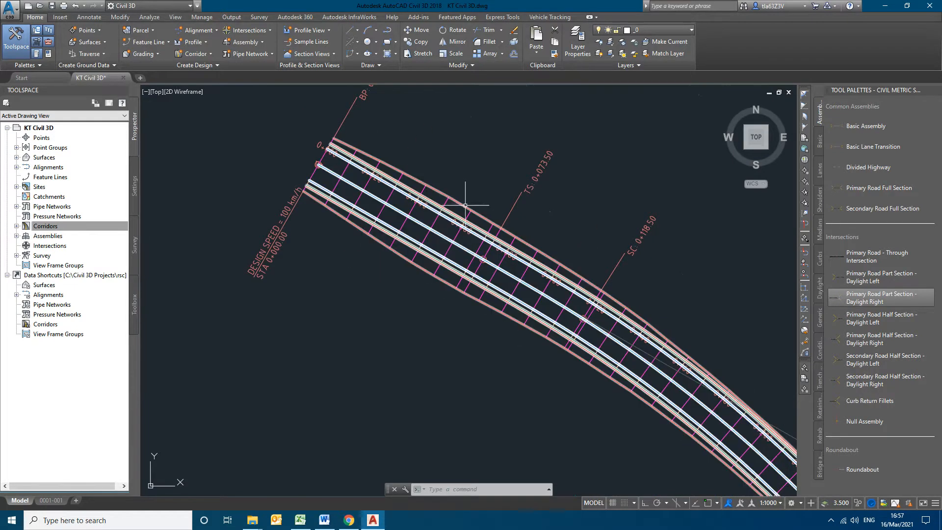
mouse_move(458, 201)
scroll(344, 255, "down", 5)
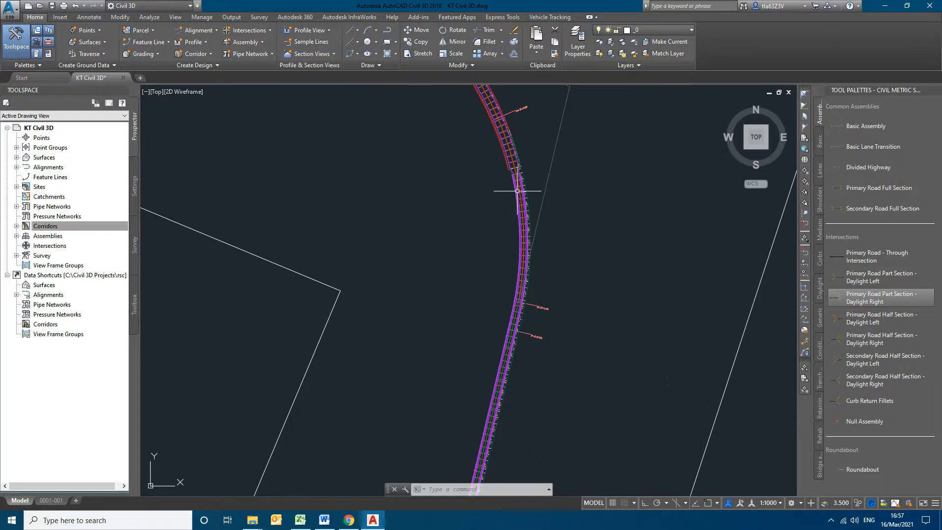
Inspect the TRAIL region's edges approaching 0+500 and follow the 18 M region down to the minor road alignment.
scroll(526, 244, "up", 8)
scroll(545, 221, "down", 6)
scroll(542, 241, "up", 6)
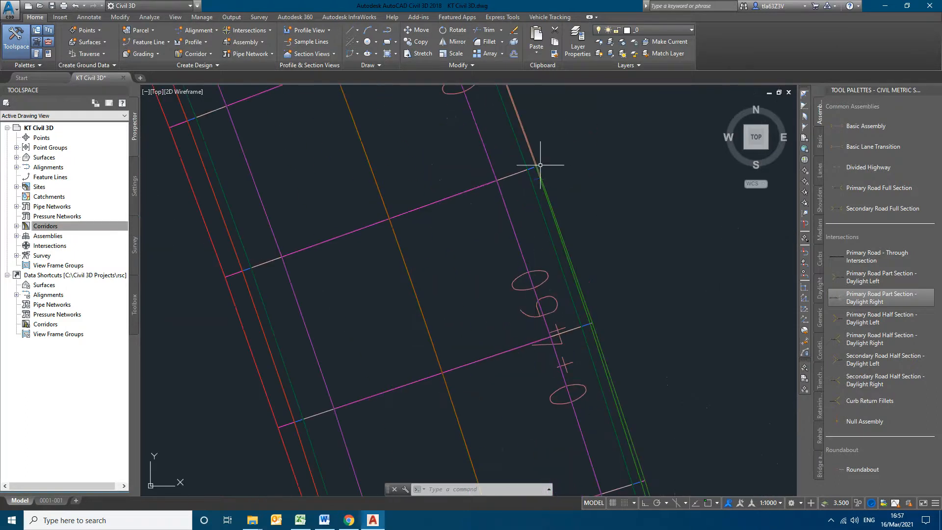
scroll(598, 345, "down", 4)
middle_click_drag(611, 384, 577, 136)
scroll(496, 294, "down", 5)
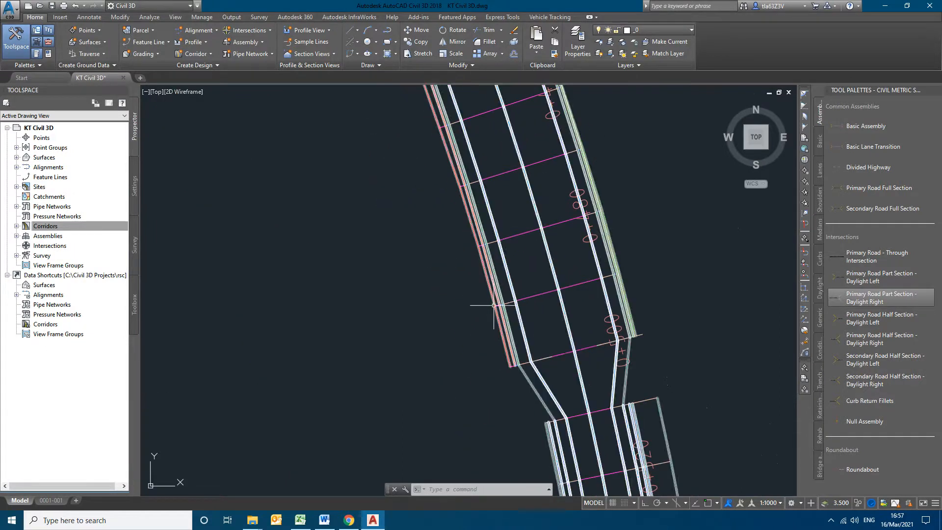
mouse_move(534, 244)
middle_mouse_down()
mouse_move(568, 269)
mouse_move(576, 42)
middle_mouse_up()
middle_click_drag(568, 246, 649, 2)
middle_click_drag(605, 313, 626, 32)
middle_click_drag(561, 313, 667, 37)
mouse_move(590, 341)
middle_mouse_down()
mouse_move(601, 252)
mouse_move(597, 82)
middle_mouse_up()
middle_click_drag(543, 291, 495, 457)
middle_click_drag(599, 167, 523, 468)
middle_click_drag(554, 355, 531, 291)
scroll(526, 317, "down", 3)
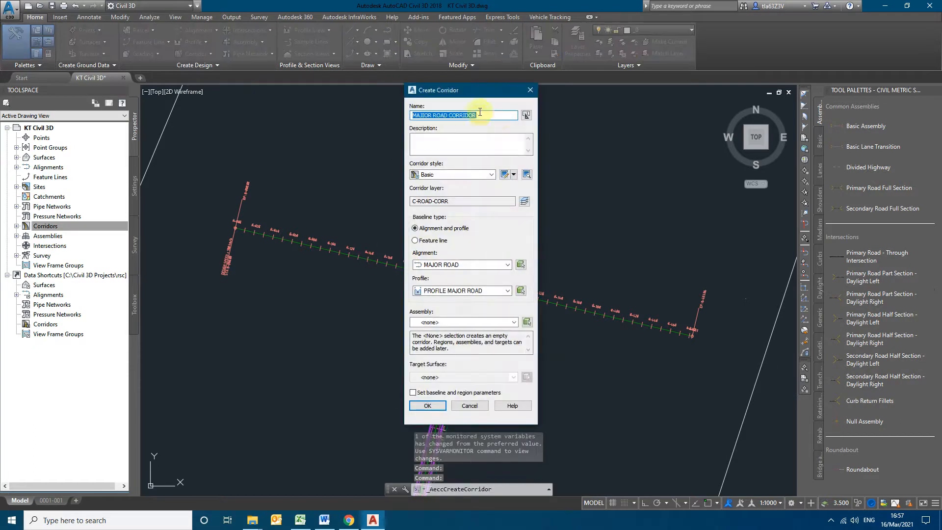
Start a new corridor named MINOR ROAD CORRIDOR using the MINOR ROAD alignment and the PROFILE MINOR ROAD profile.
left_click_drag(434, 115, 365, 115)
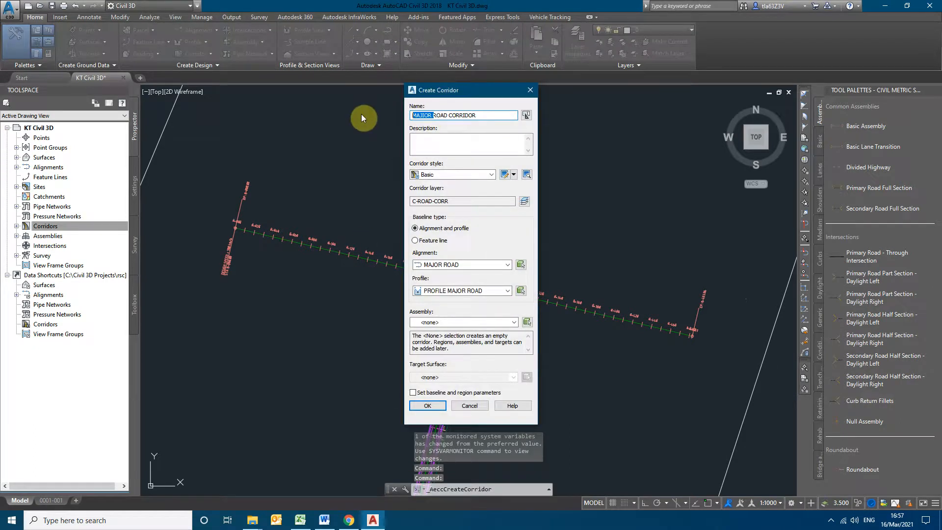
type("MINOR")
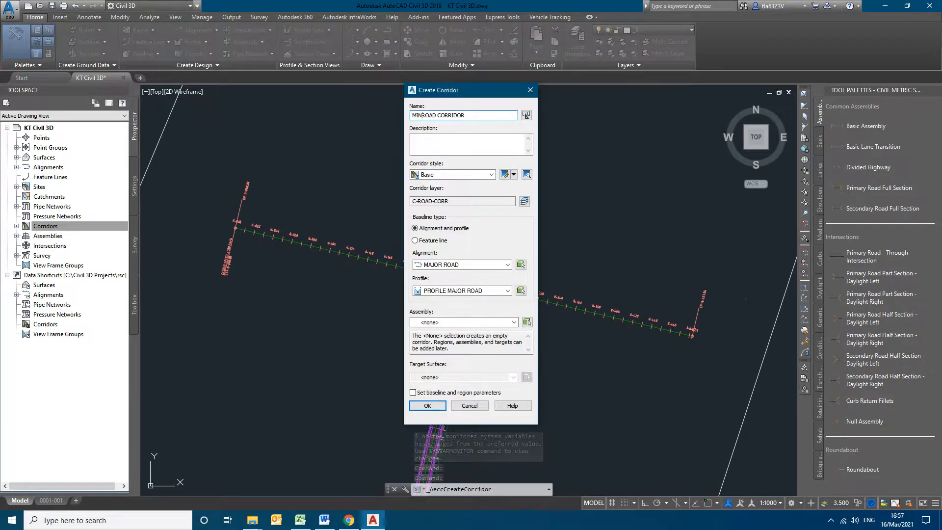
left_click(461, 265)
left_click(444, 281)
left_click(449, 291)
left_click(451, 300)
Assign the TRAIL assembly and the TRIANGULATION target surface, and create the corridor with baseline and region parameters enabled.
left_click(447, 323)
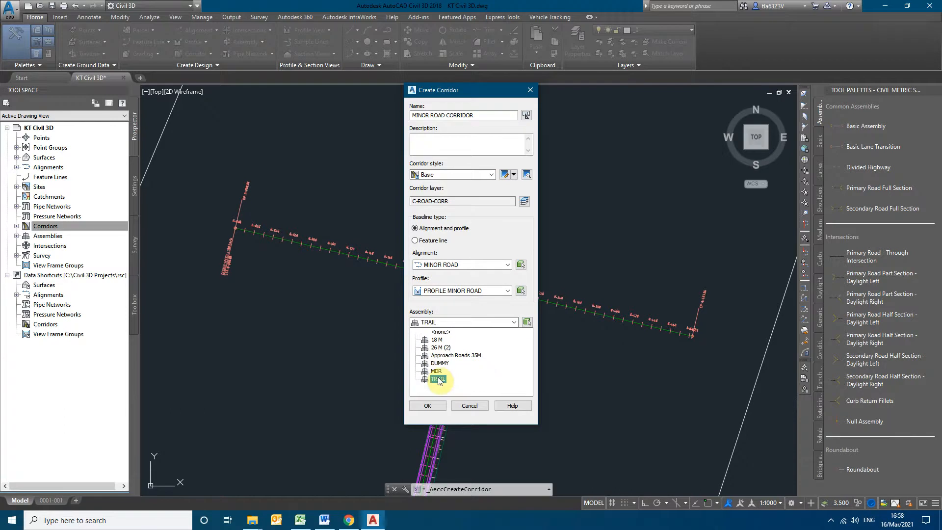
left_click(438, 379)
left_click(461, 377)
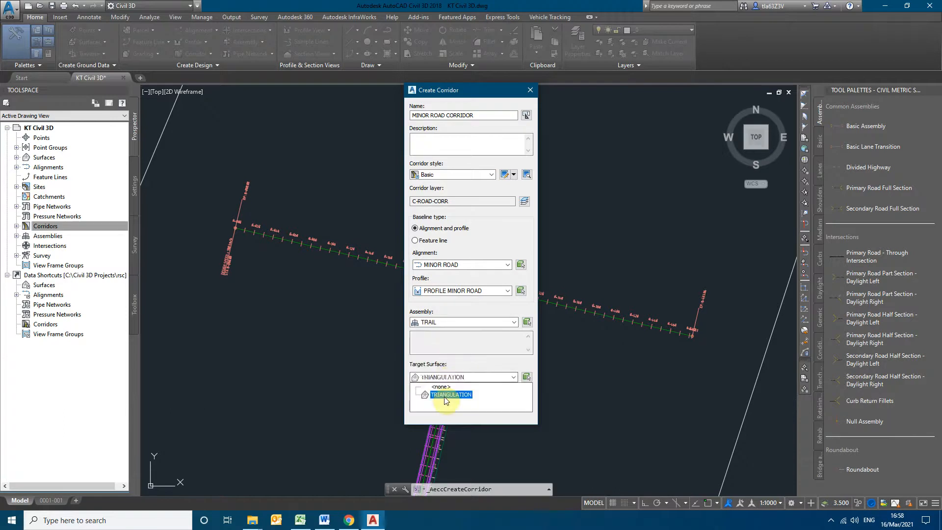
left_click(444, 390)
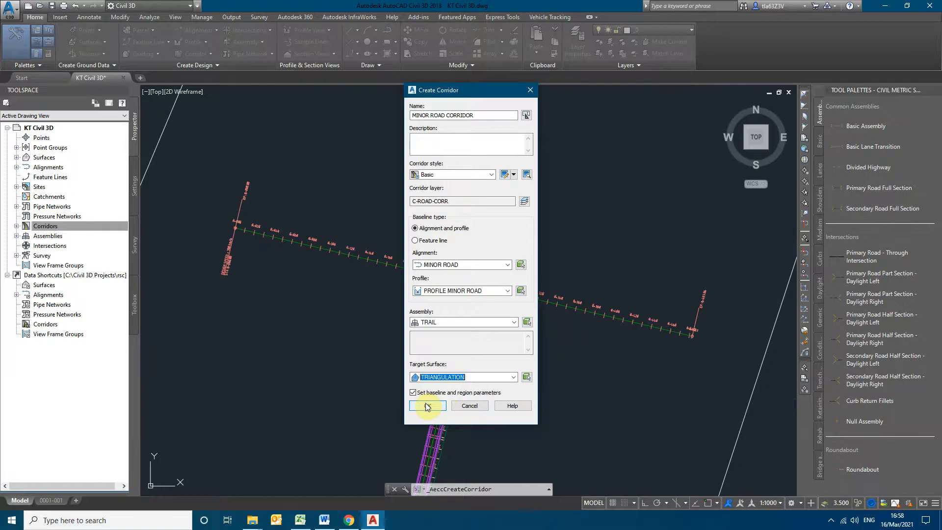
left_click(426, 405)
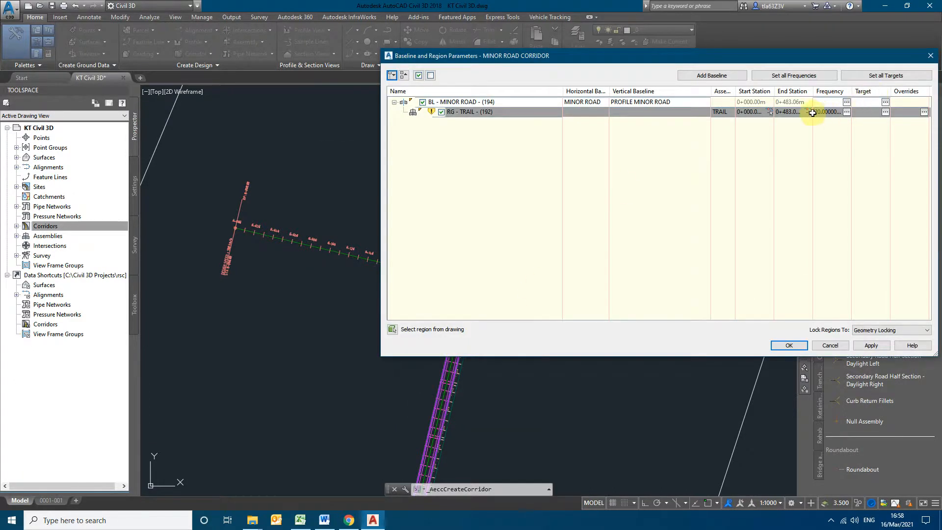
Set the minor road region's assembly frequency to 10 m along tangents, curves, spirals and vertical curves, and rebuild the corridor.
left_click(847, 112)
left_click(509, 158)
type("10")
key("Return")
left_click(508, 175)
type("10")
key("Return")
left_click(530, 192)
type("10")
key("Return")
left_click(503, 225)
type("10")
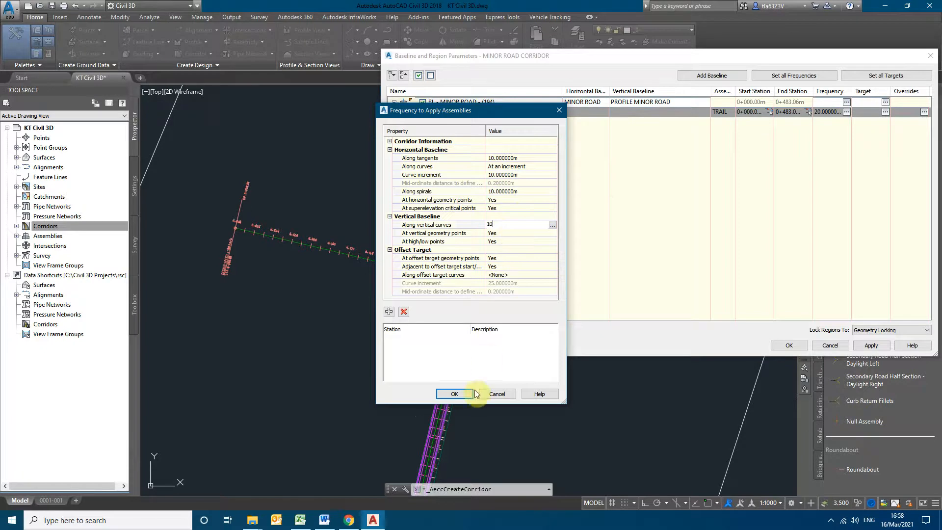
key("Return")
left_click(455, 394)
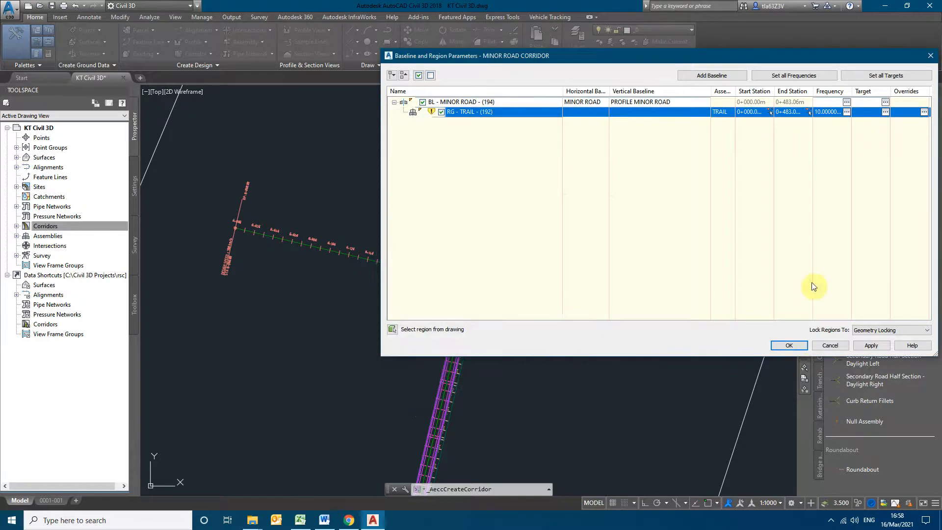
left_click(790, 346)
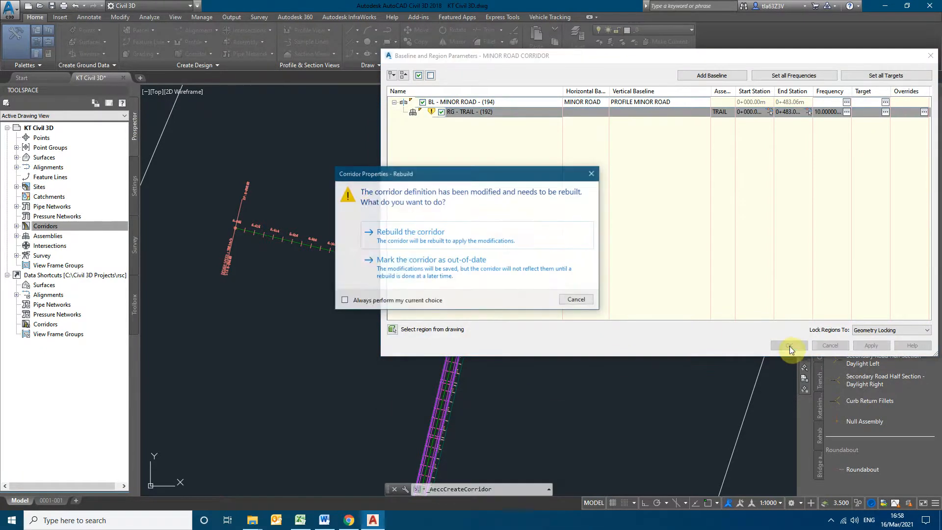
left_click(422, 239)
Examine the minor road corridor in plan and how it crosses the major road corridor.
scroll(445, 286, "up", 5)
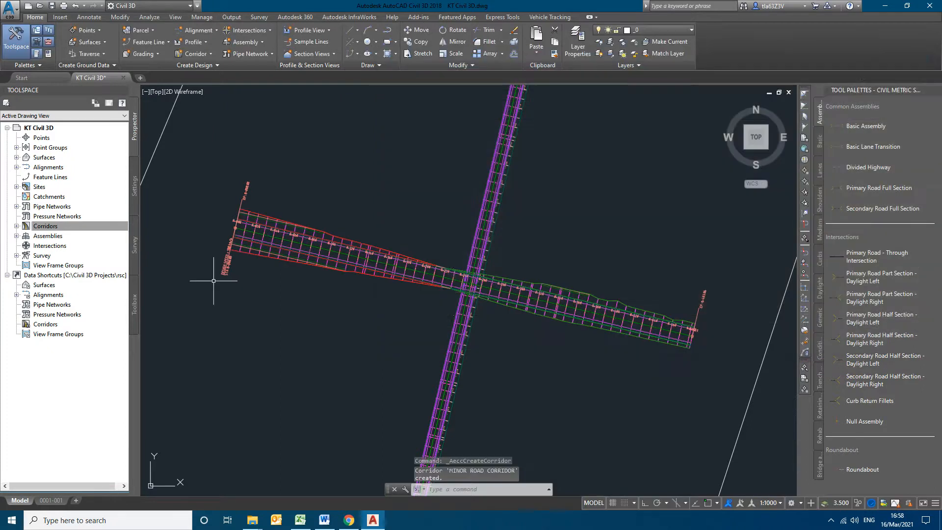
scroll(445, 285, "down", 5)
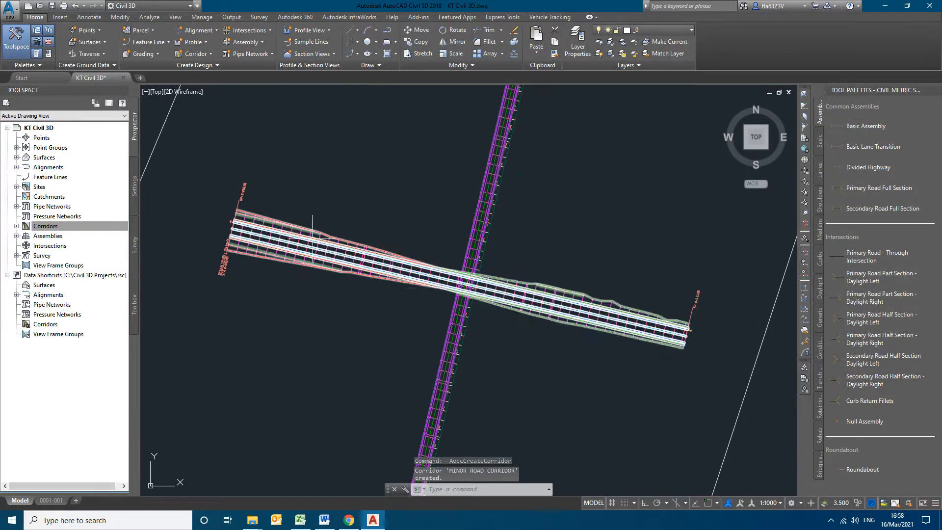
scroll(368, 248, "up", 5)
scroll(448, 326, "down", 5)
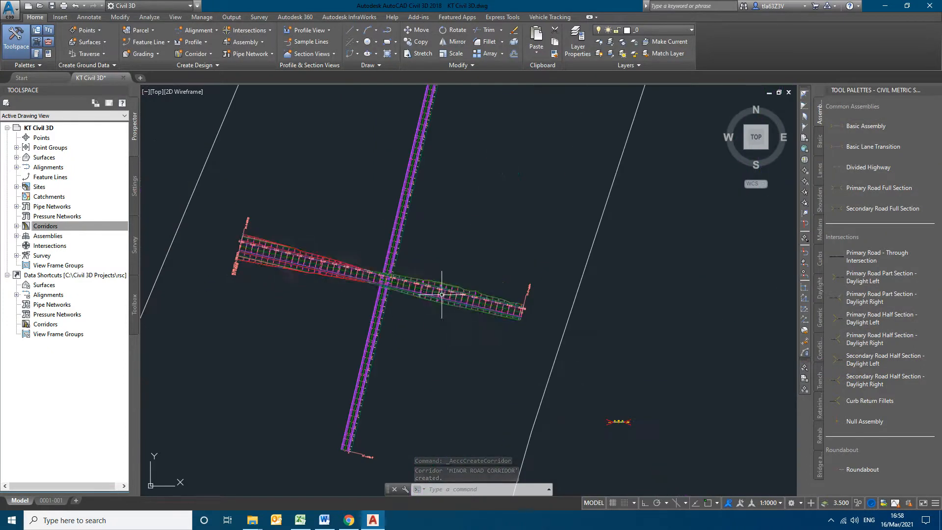
scroll(448, 292, "up", 5)
scroll(637, 328, "down", 5)
scroll(553, 320, "up", 5)
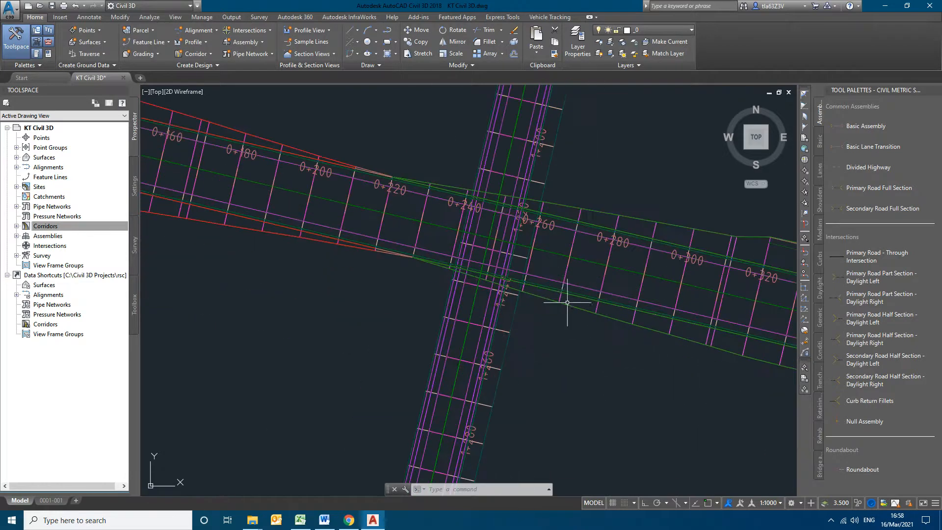
Examine the design and ground lines in the minor road profile view and compare them with the minor road corridor in plan.
scroll(491, 304, "down", 3)
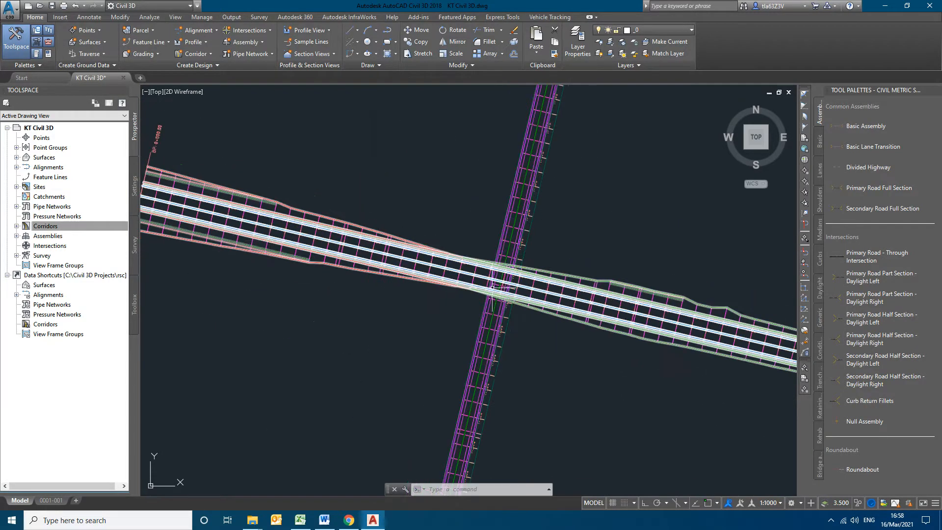
middle_click_drag(280, 241, 476, 282)
scroll(448, 279, "down", 10)
scroll(666, 252, "up", 6)
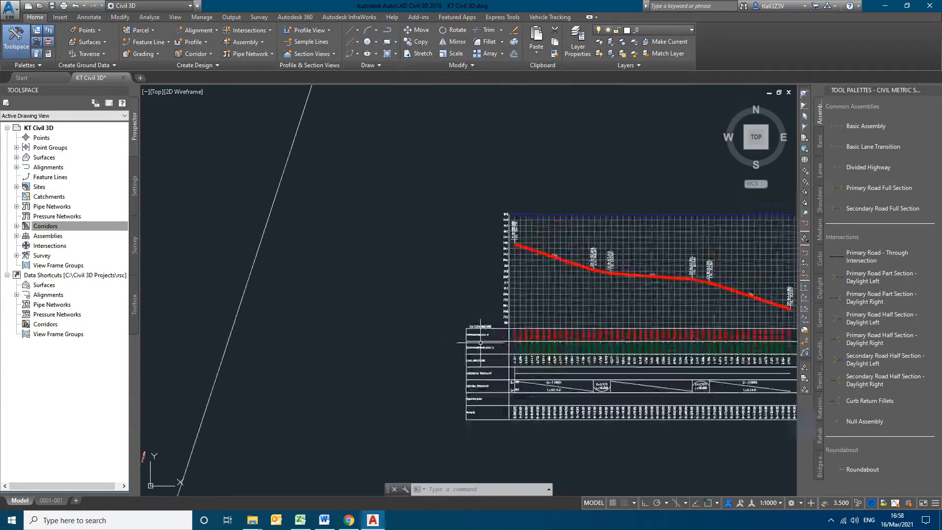
middle_click_drag(669, 248, 452, 270)
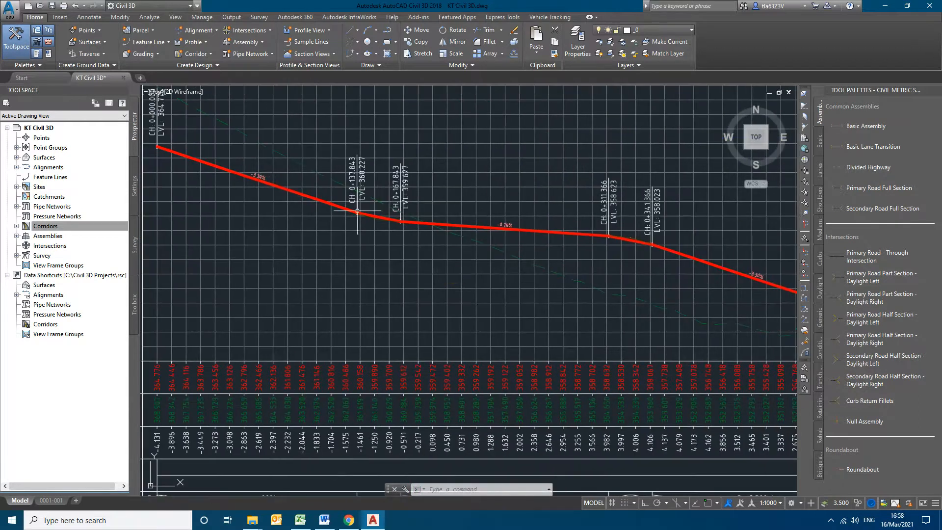
scroll(408, 275, "down", 3)
scroll(445, 273, "up", 1)
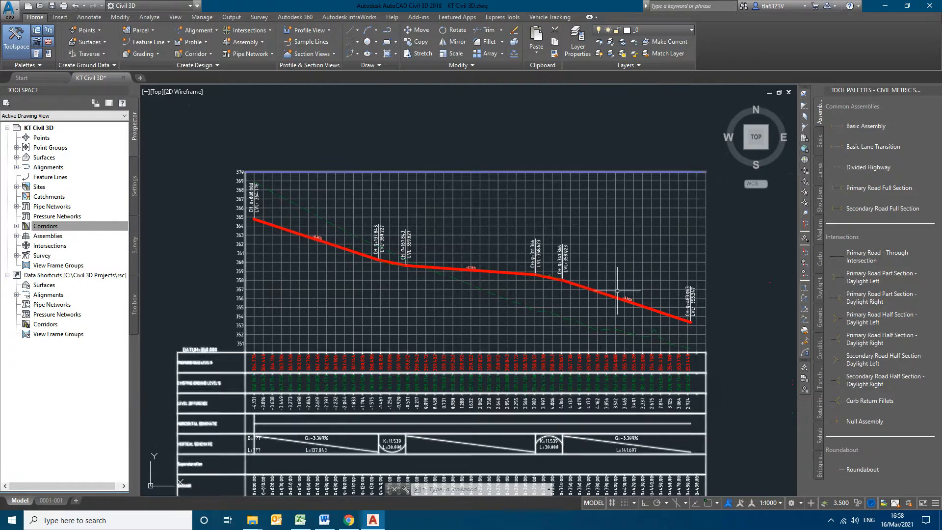
scroll(751, 320, "down", 9)
scroll(554, 364, "up", 10)
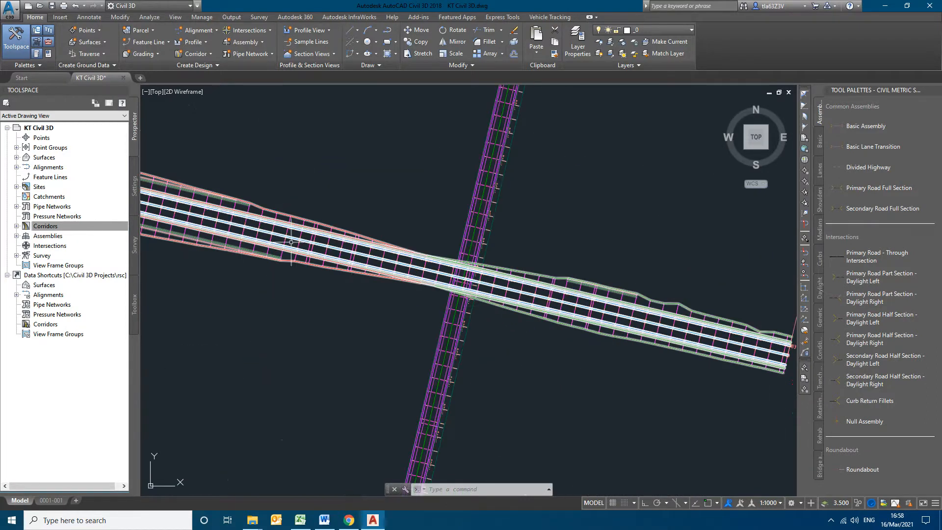
Add a cut hatch area to the minor road profile view, bounded by the TRIANGULATION surface profile above and PROFILE MINOR ROAD below.
scroll(235, 318, "down", 8)
scroll(565, 231, "up", 8)
middle_click_drag(402, 269, 628, 229)
left_click(496, 289)
right_click(503, 274)
left_click(546, 367)
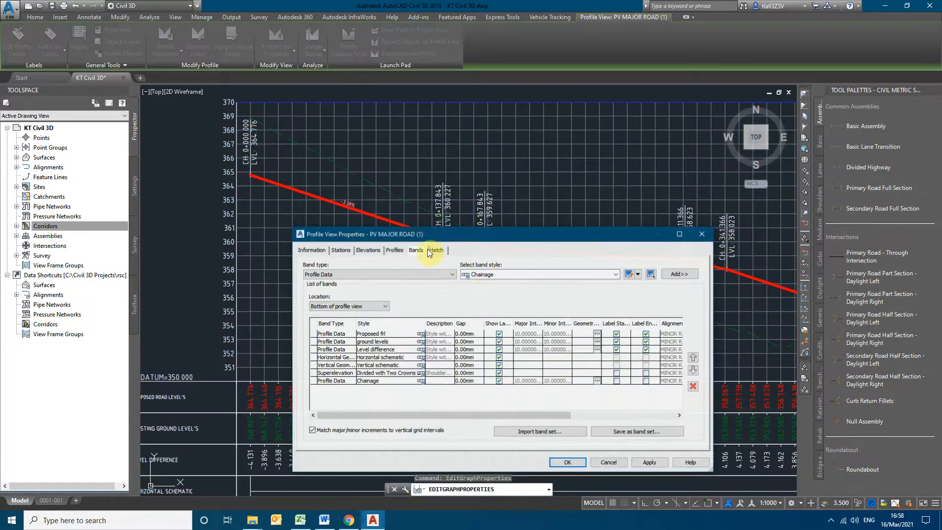
left_click(436, 250)
left_click(343, 294)
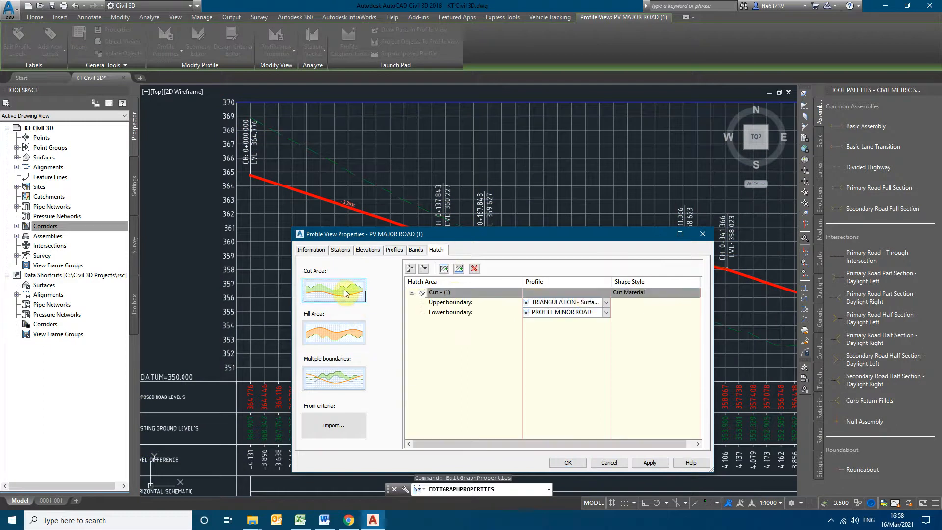
left_click(606, 313)
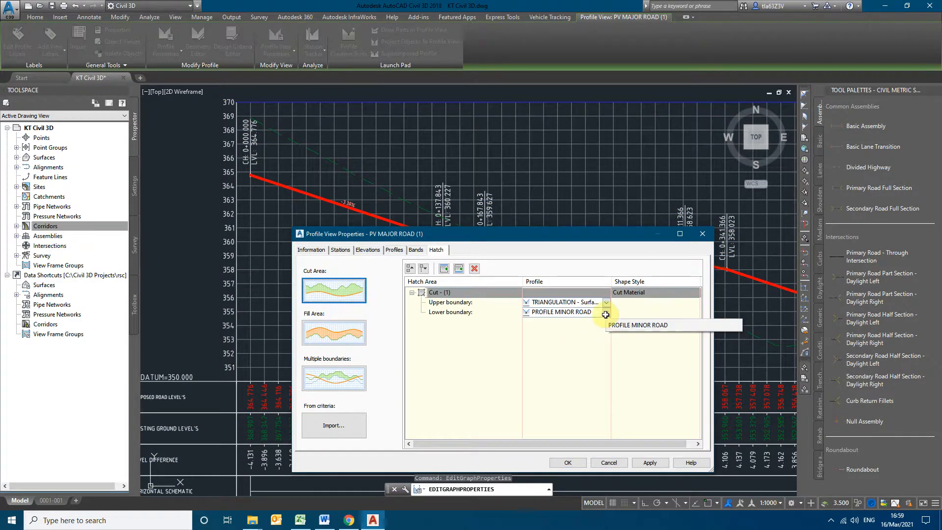
left_click(341, 336)
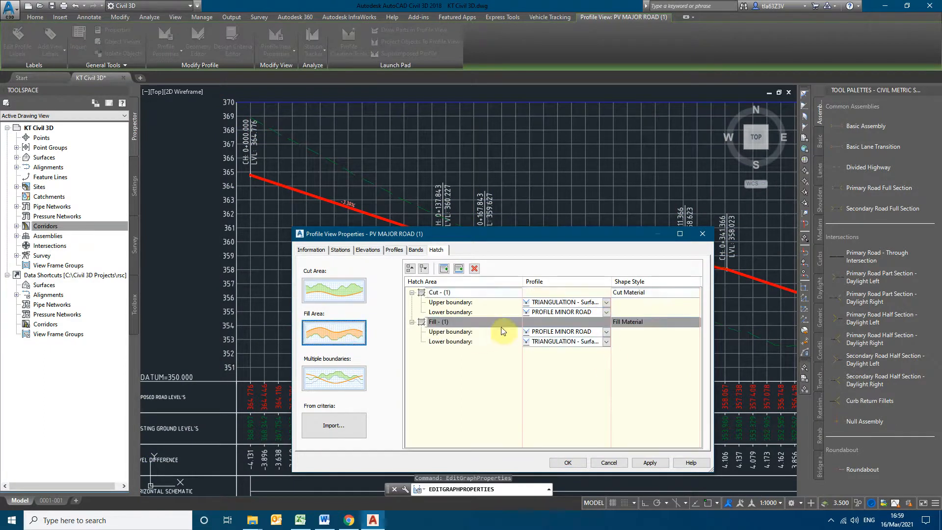
left_click(607, 302)
left_click(607, 307)
left_click(607, 313)
left_click(607, 313)
left_click(458, 316)
left_click(459, 312)
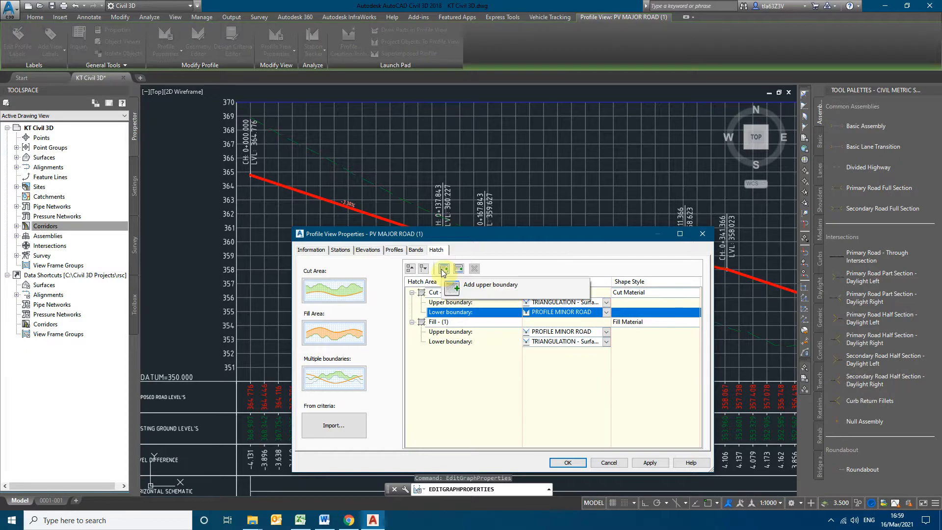
left_click(344, 378)
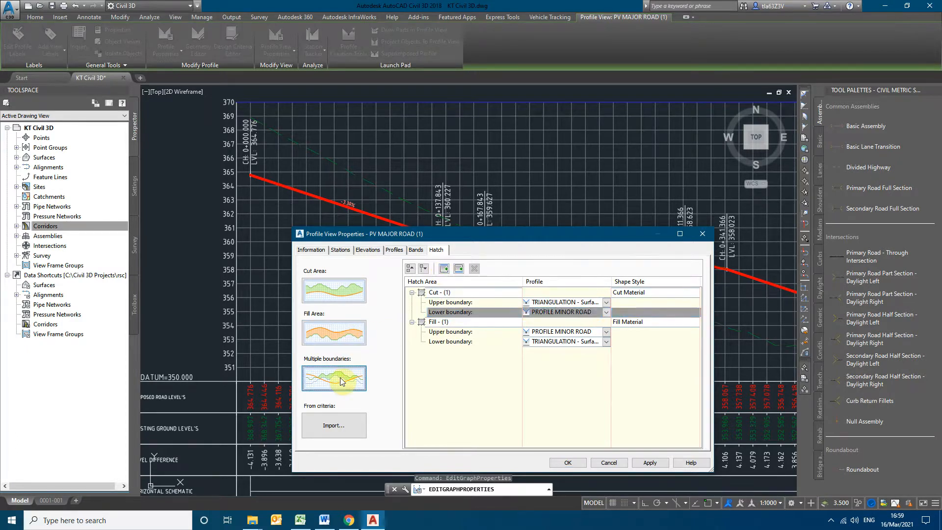
left_click(338, 289)
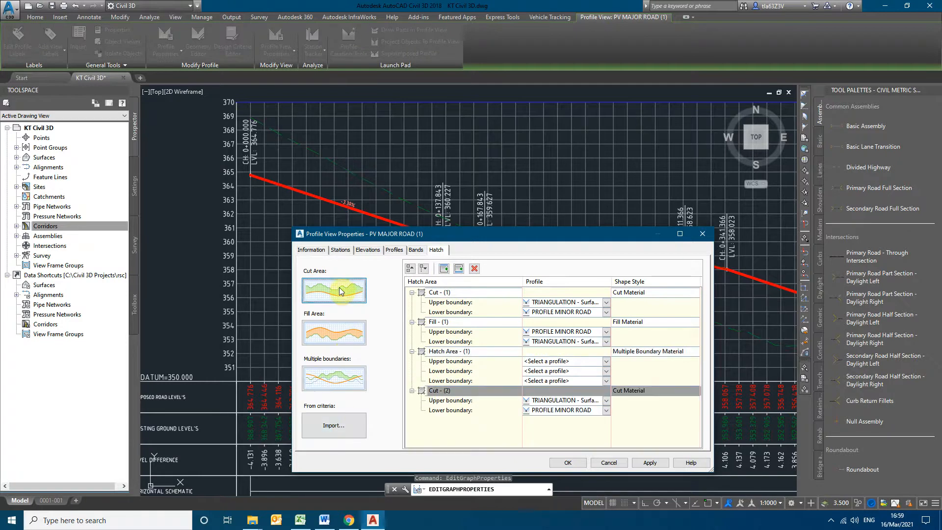
left_click(474, 269)
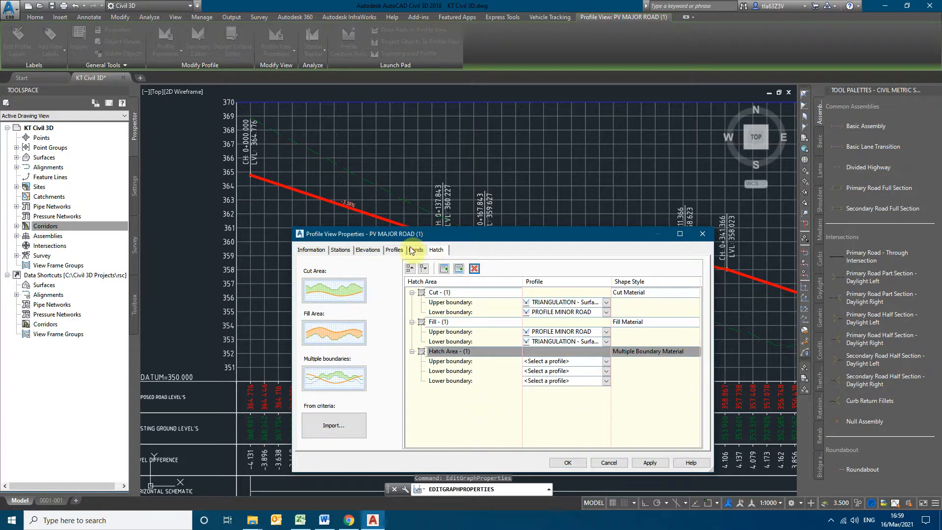
left_click(474, 270)
left_click(474, 269)
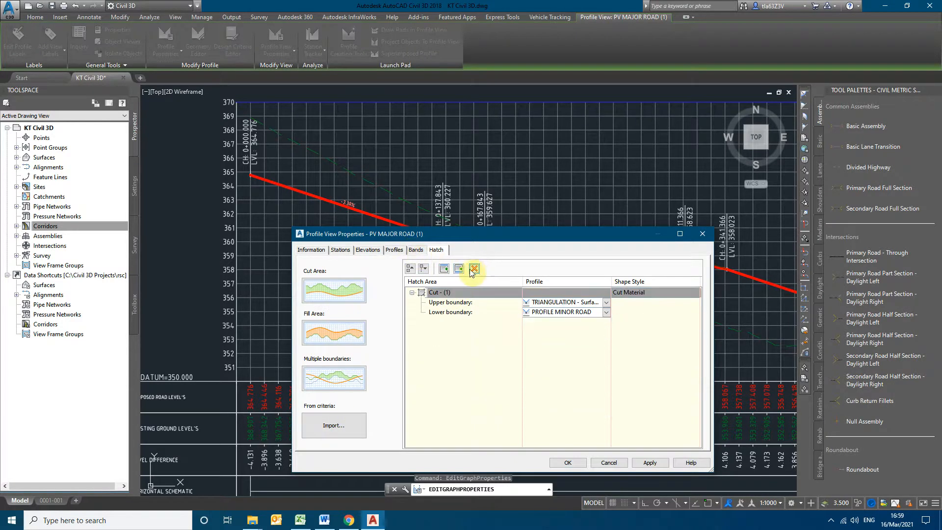
Review the plan display settings of the Cut Material shape style and keep that style for the cut hatch area.
left_click(606, 303)
left_click(639, 295)
left_click(640, 292)
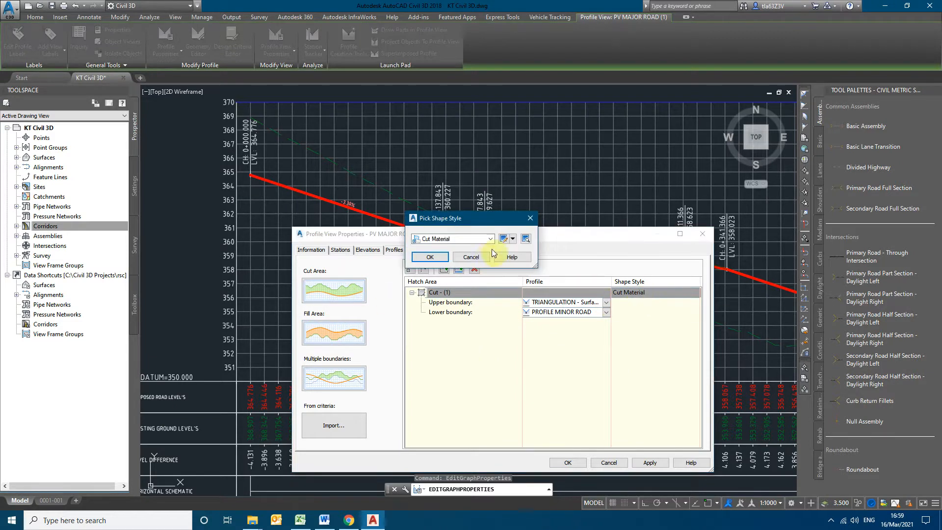
left_click(505, 238)
left_click(355, 147)
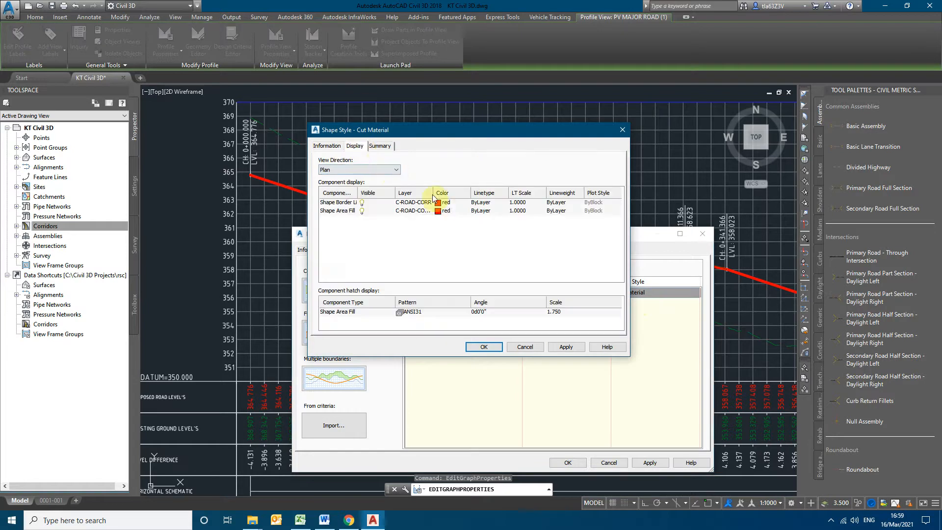
left_click(493, 349)
left_click(429, 257)
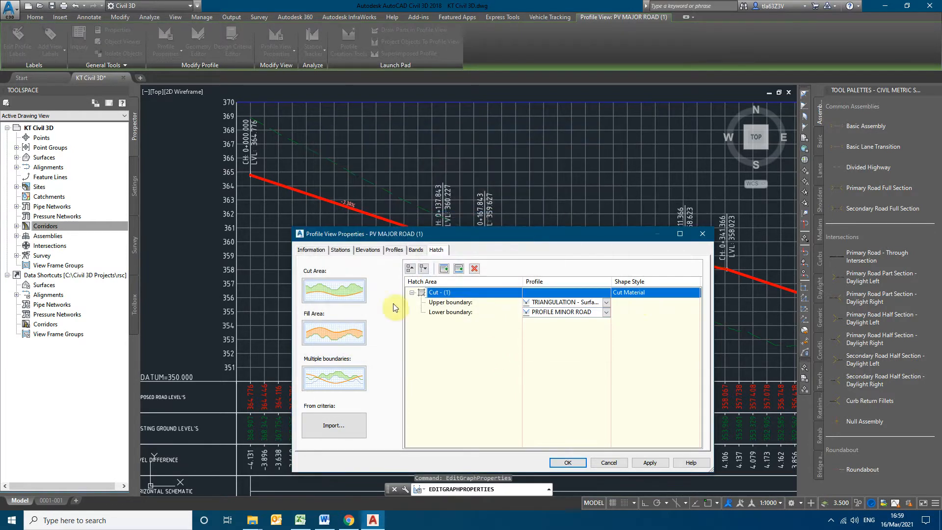
Add a Fill Material hatch area between PROFILE MINOR ROAD and the TRIANGULATION surface profile, and apply the hatching to the profile view.
left_click(336, 334)
left_click(630, 321)
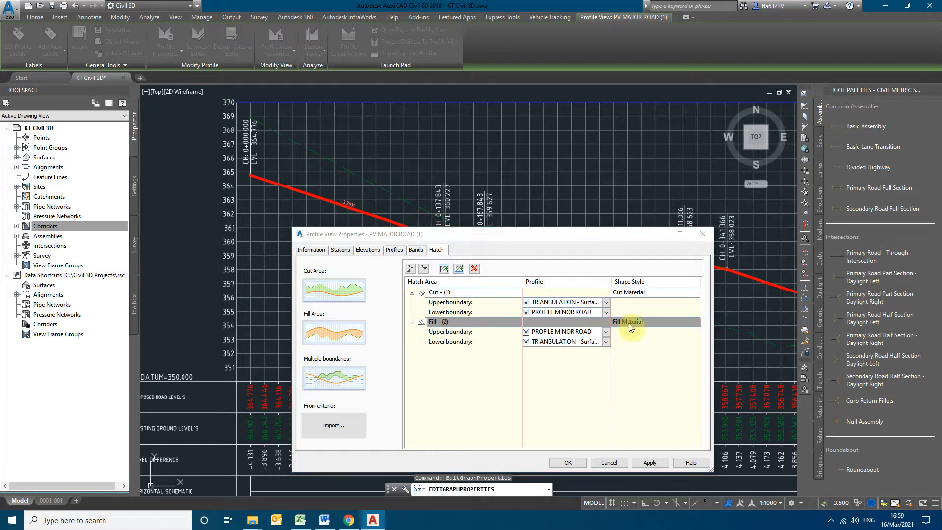
left_click(504, 239)
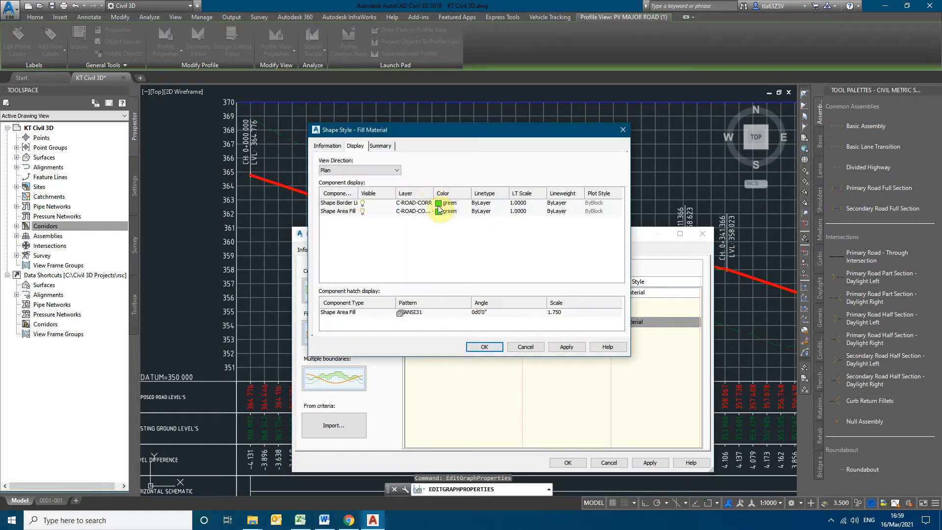
left_click(484, 347)
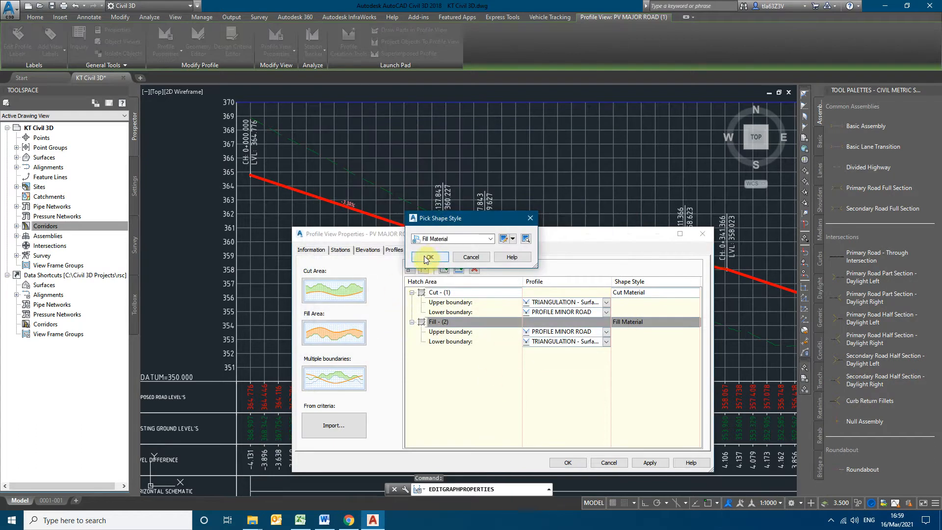
left_click(427, 257)
left_click(638, 460)
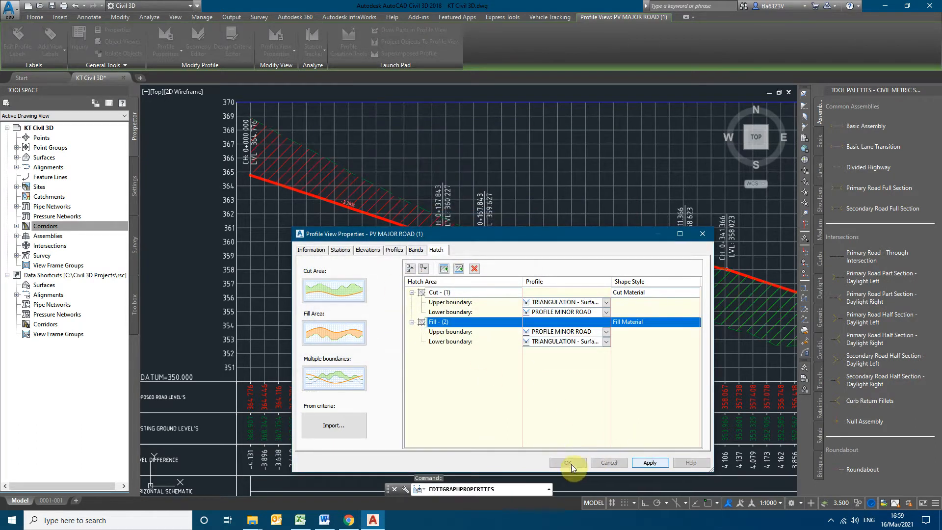
left_click(571, 463)
Inspect the cut and fill hatching along the whole length of the minor road profile view.
scroll(547, 309, "up", 5)
scroll(718, 337, "down", 5)
middle_click_drag(313, 216, 368, 238)
scroll(436, 220, "up", 5)
middle_click_drag(614, 319, 241, 179)
middle_click_drag(616, 289, 365, 246)
middle_click_drag(648, 307, 429, 246)
middle_click_drag(602, 314, 387, 221)
middle_click_drag(677, 311, 504, 269)
scroll(706, 333, "down", 6)
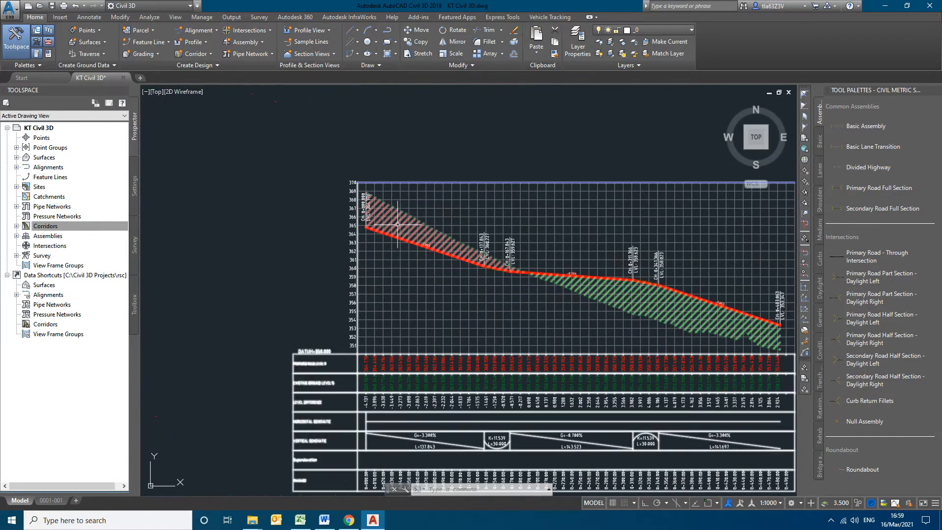
middle_click_drag(597, 330, 463, 310)
Compare the hatched cut and fill zones in the profile view with the minor road corridor's daylight areas in plan.
scroll(533, 334, "down", 6)
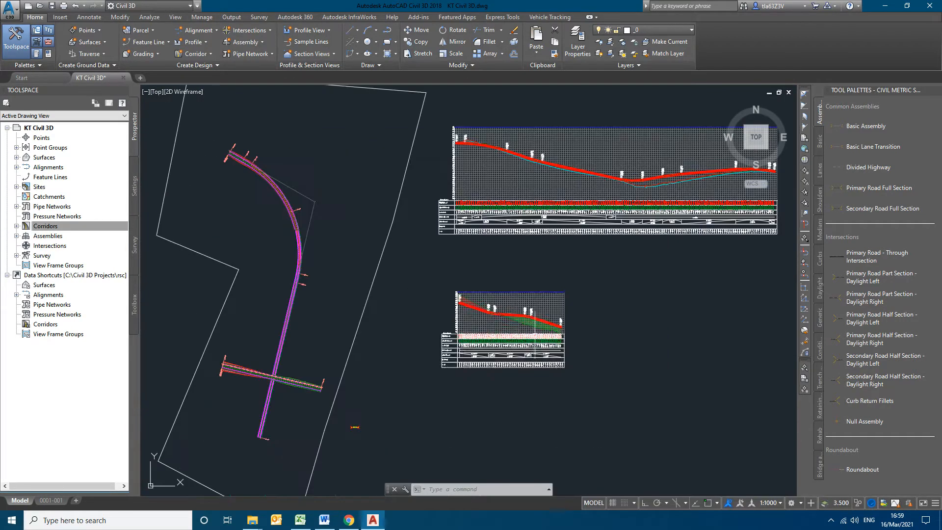
scroll(518, 323, "up", 7)
scroll(518, 323, "down", 6)
middle_click_drag(487, 358, 630, 321)
middle_click_drag(471, 326, 591, 352)
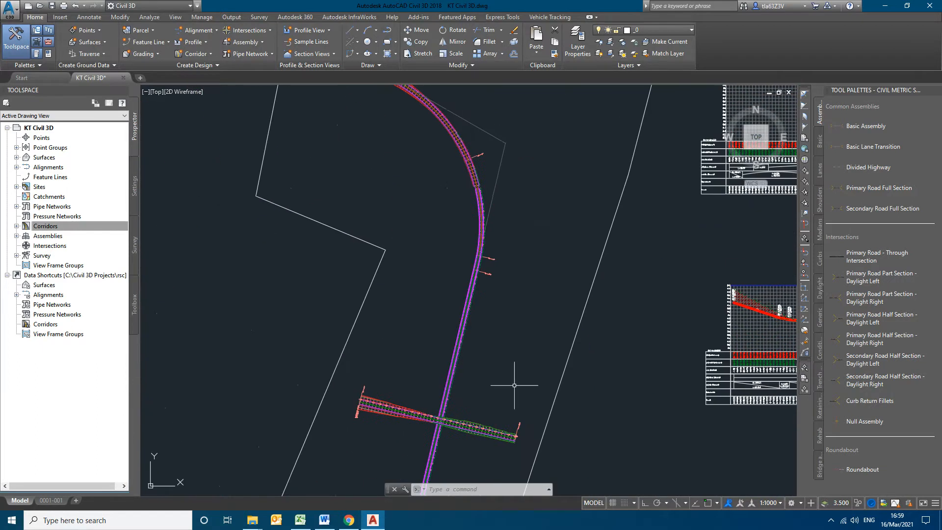
middle_click_drag(503, 390, 496, 211)
middle_click_drag(457, 278, 236, 374)
scroll(614, 229, "up", 10)
scroll(566, 339, "down", 6)
middle_click_drag(593, 393, 591, 282)
scroll(590, 282, "down", 2)
middle_click_drag(586, 359, 576, 306)
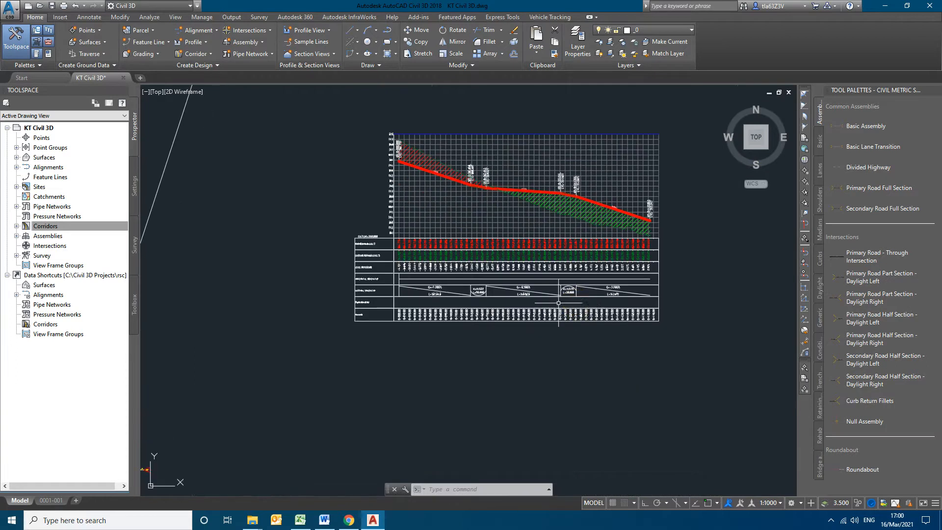
scroll(515, 391, "down", 4)
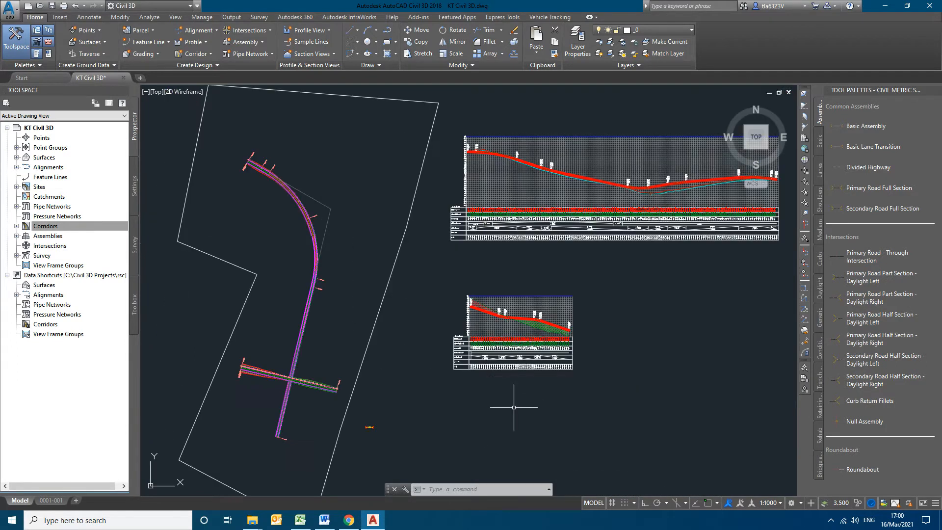
middle_click_drag(493, 400, 531, 383)
scroll(318, 381, "up", 8)
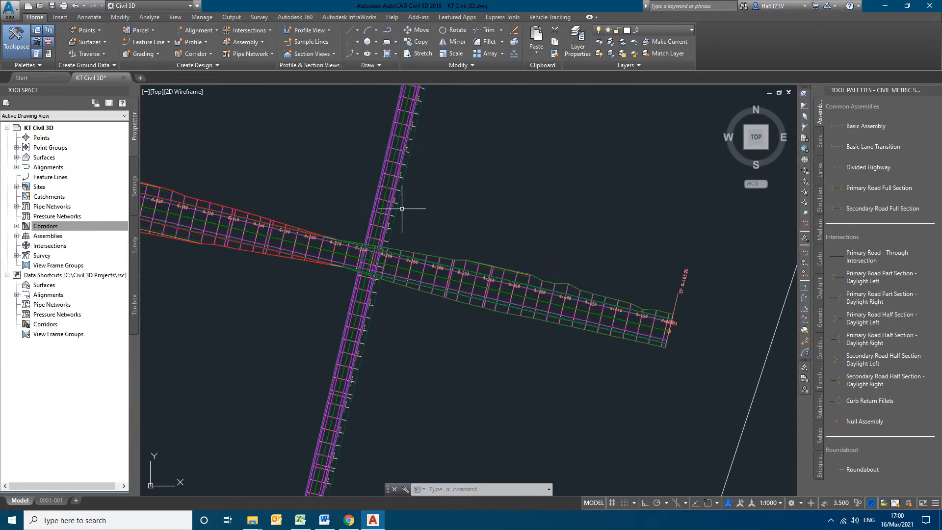
left_click(831, 520)
right_click(821, 502)
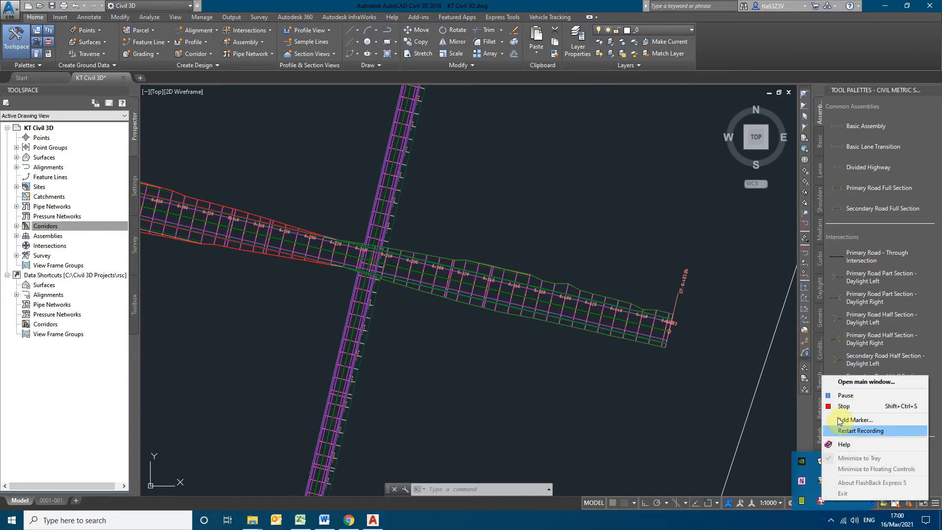